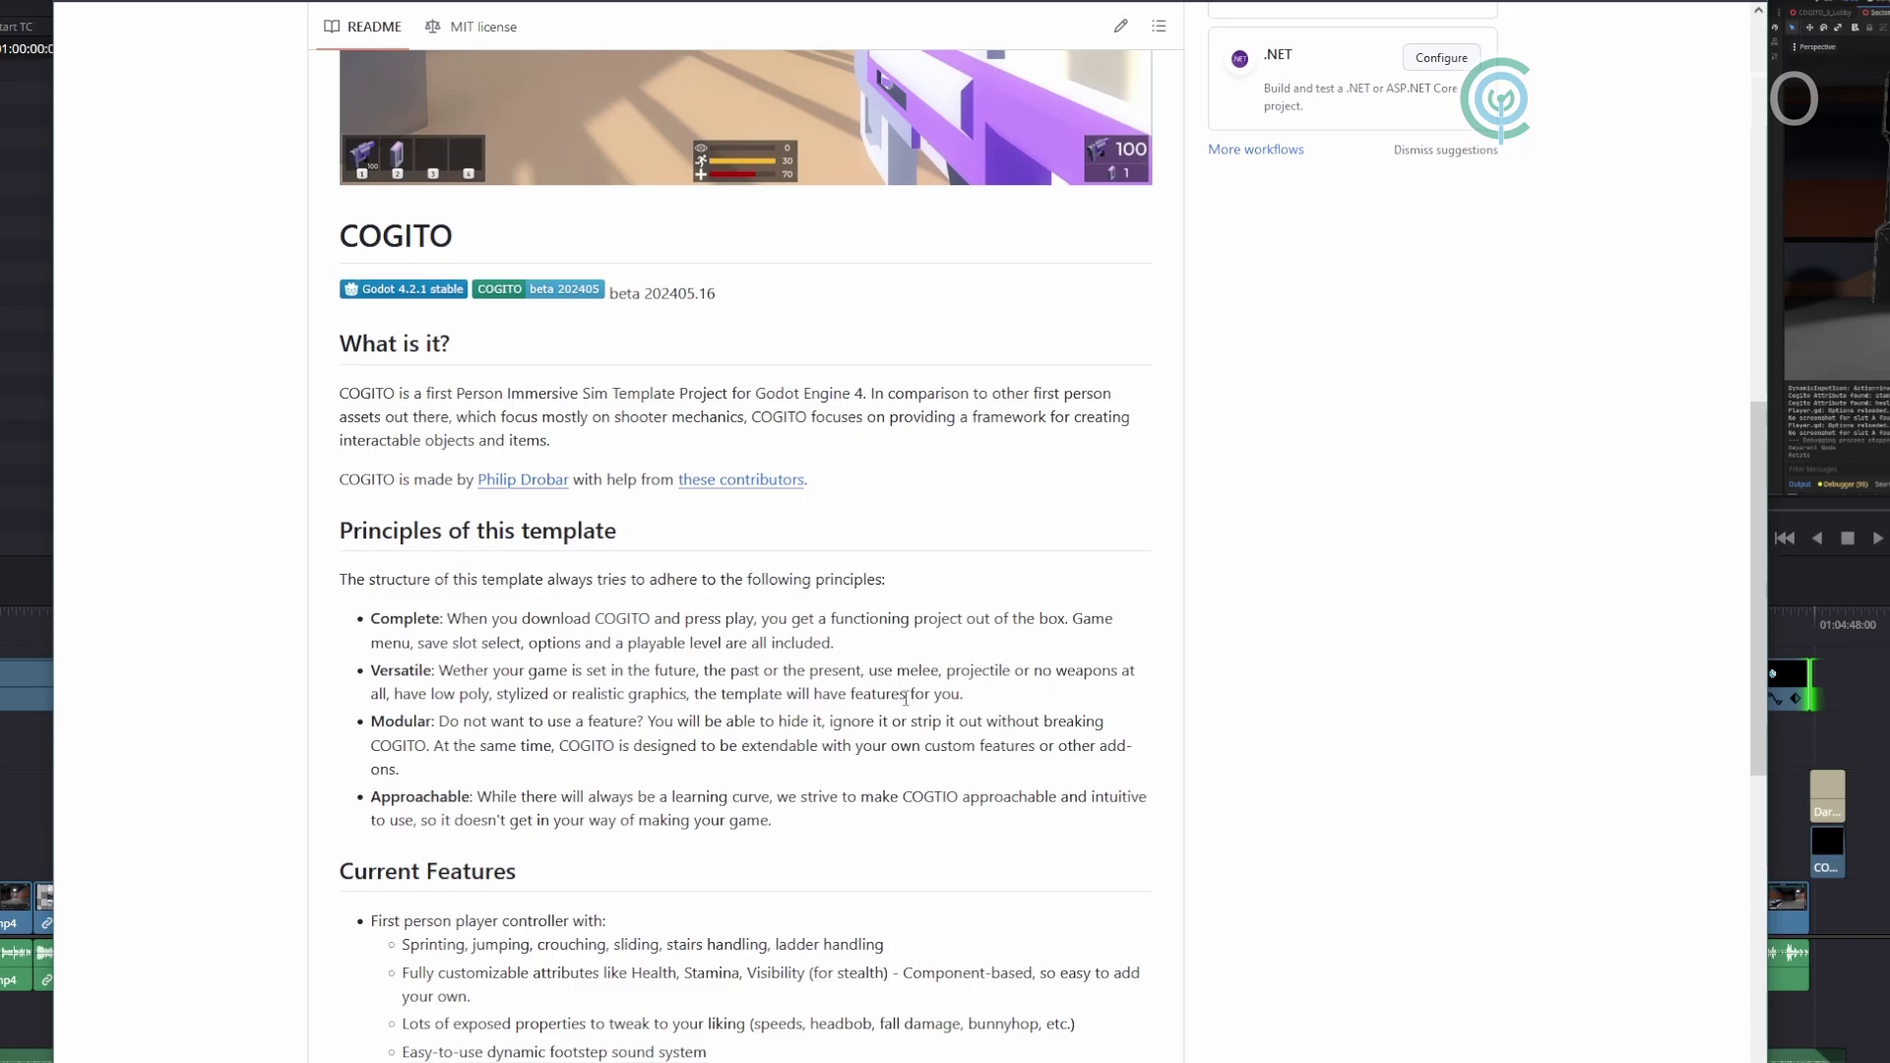
# Look through the COGITO README and the asset creator's itch.io page with its modular asset packs.
pyautogui.scroll(-4, 897, 696)
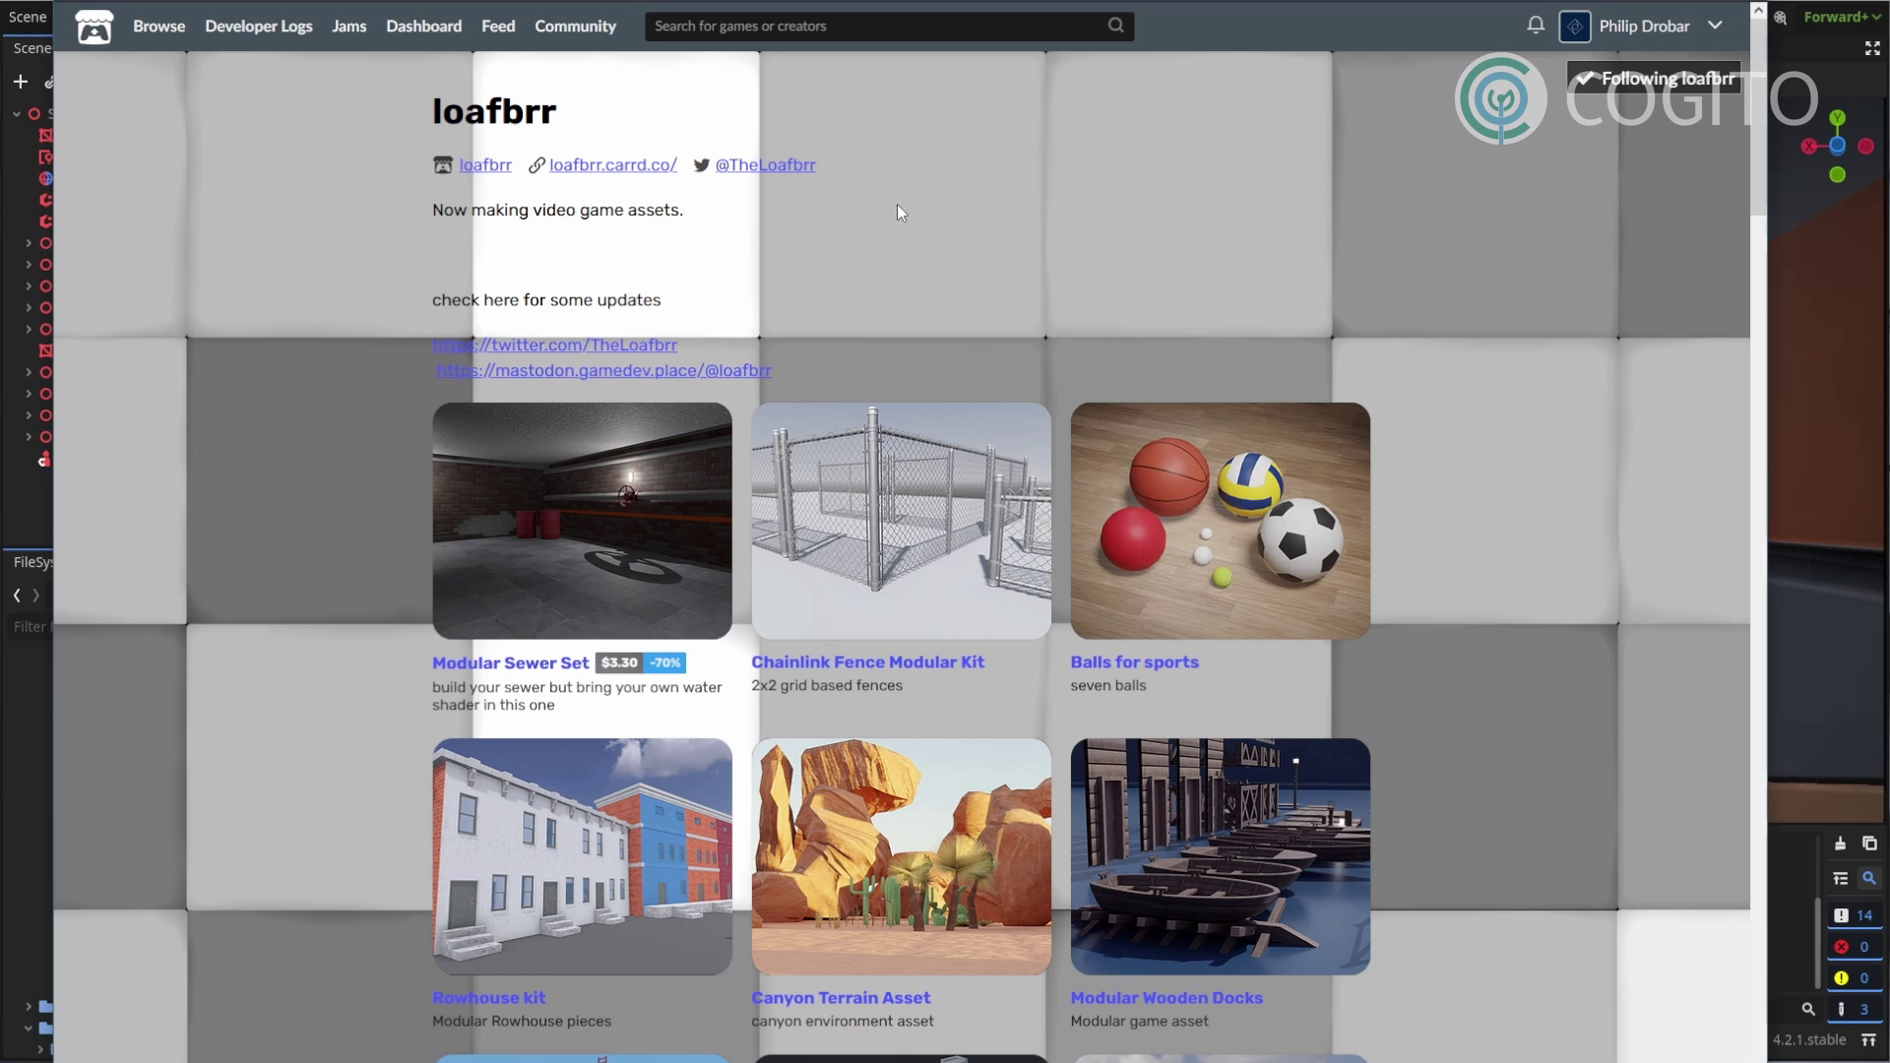
pyautogui.scroll(-4, 900, 288)
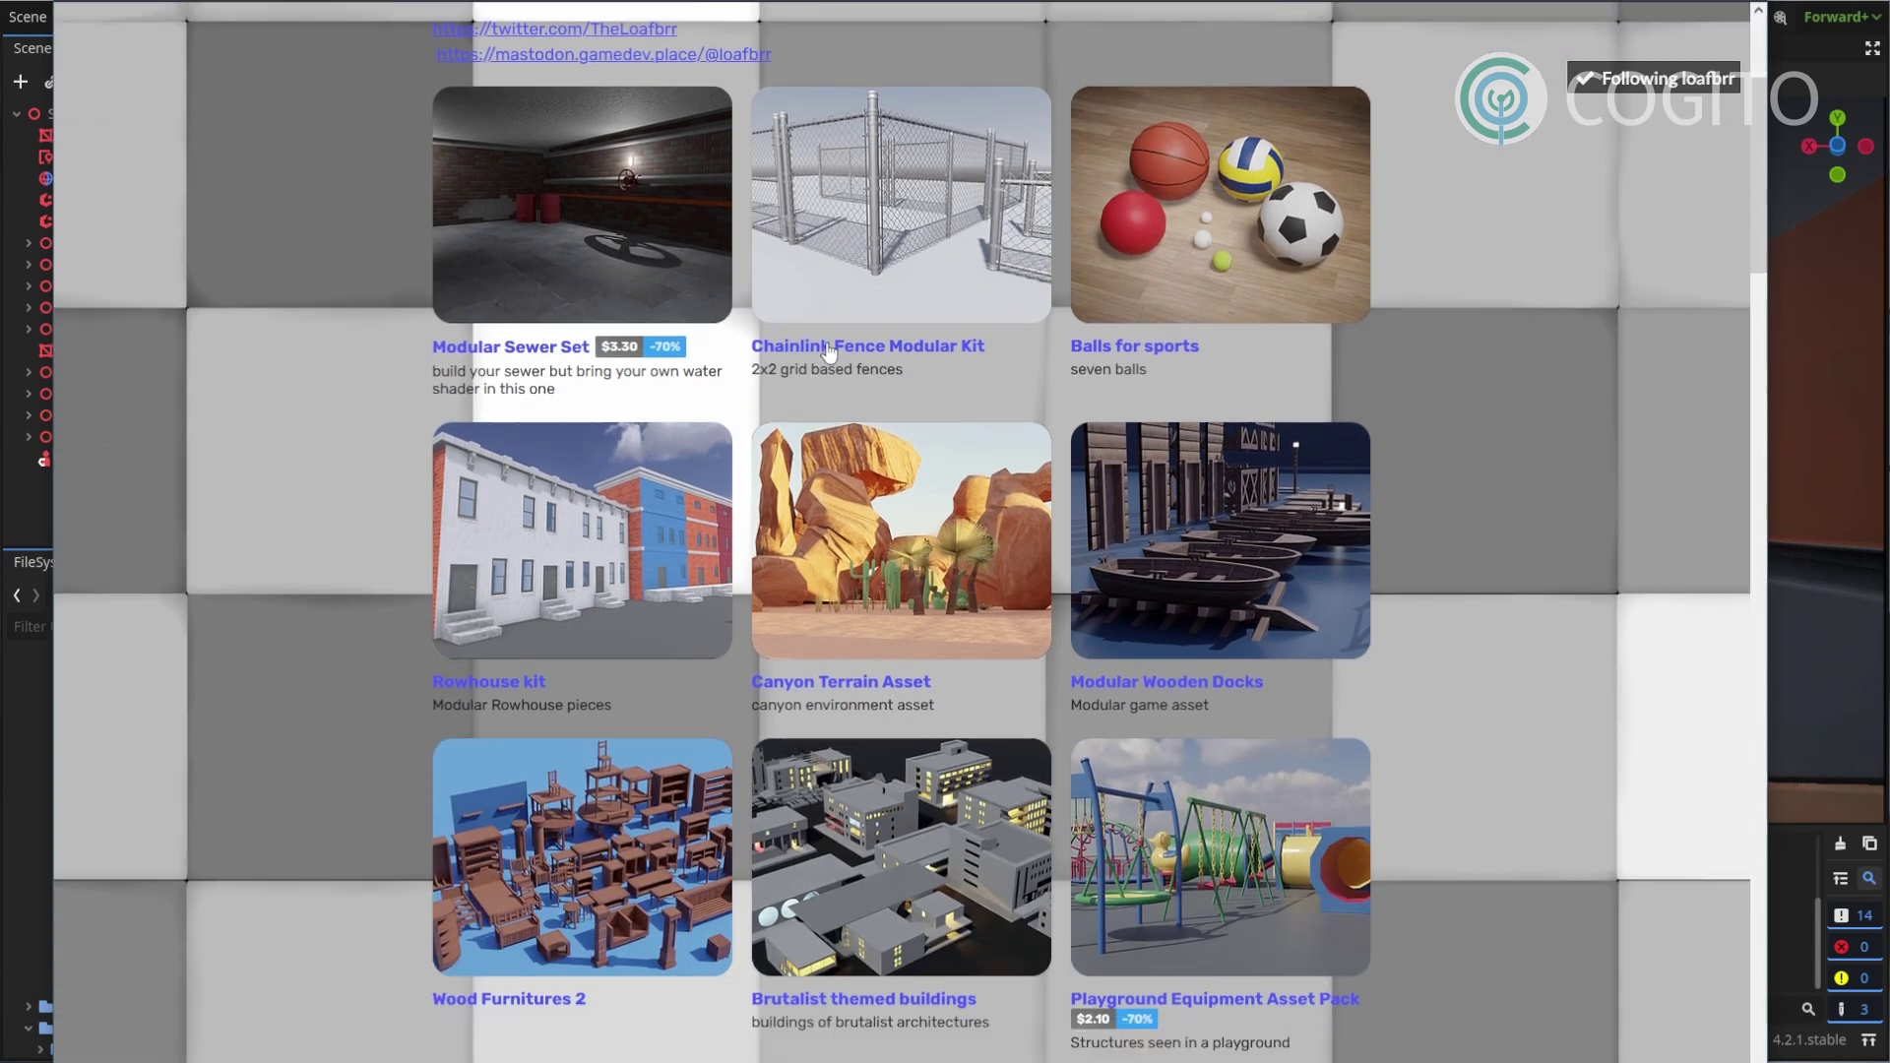
pyautogui.scroll(-3, 1006, 384)
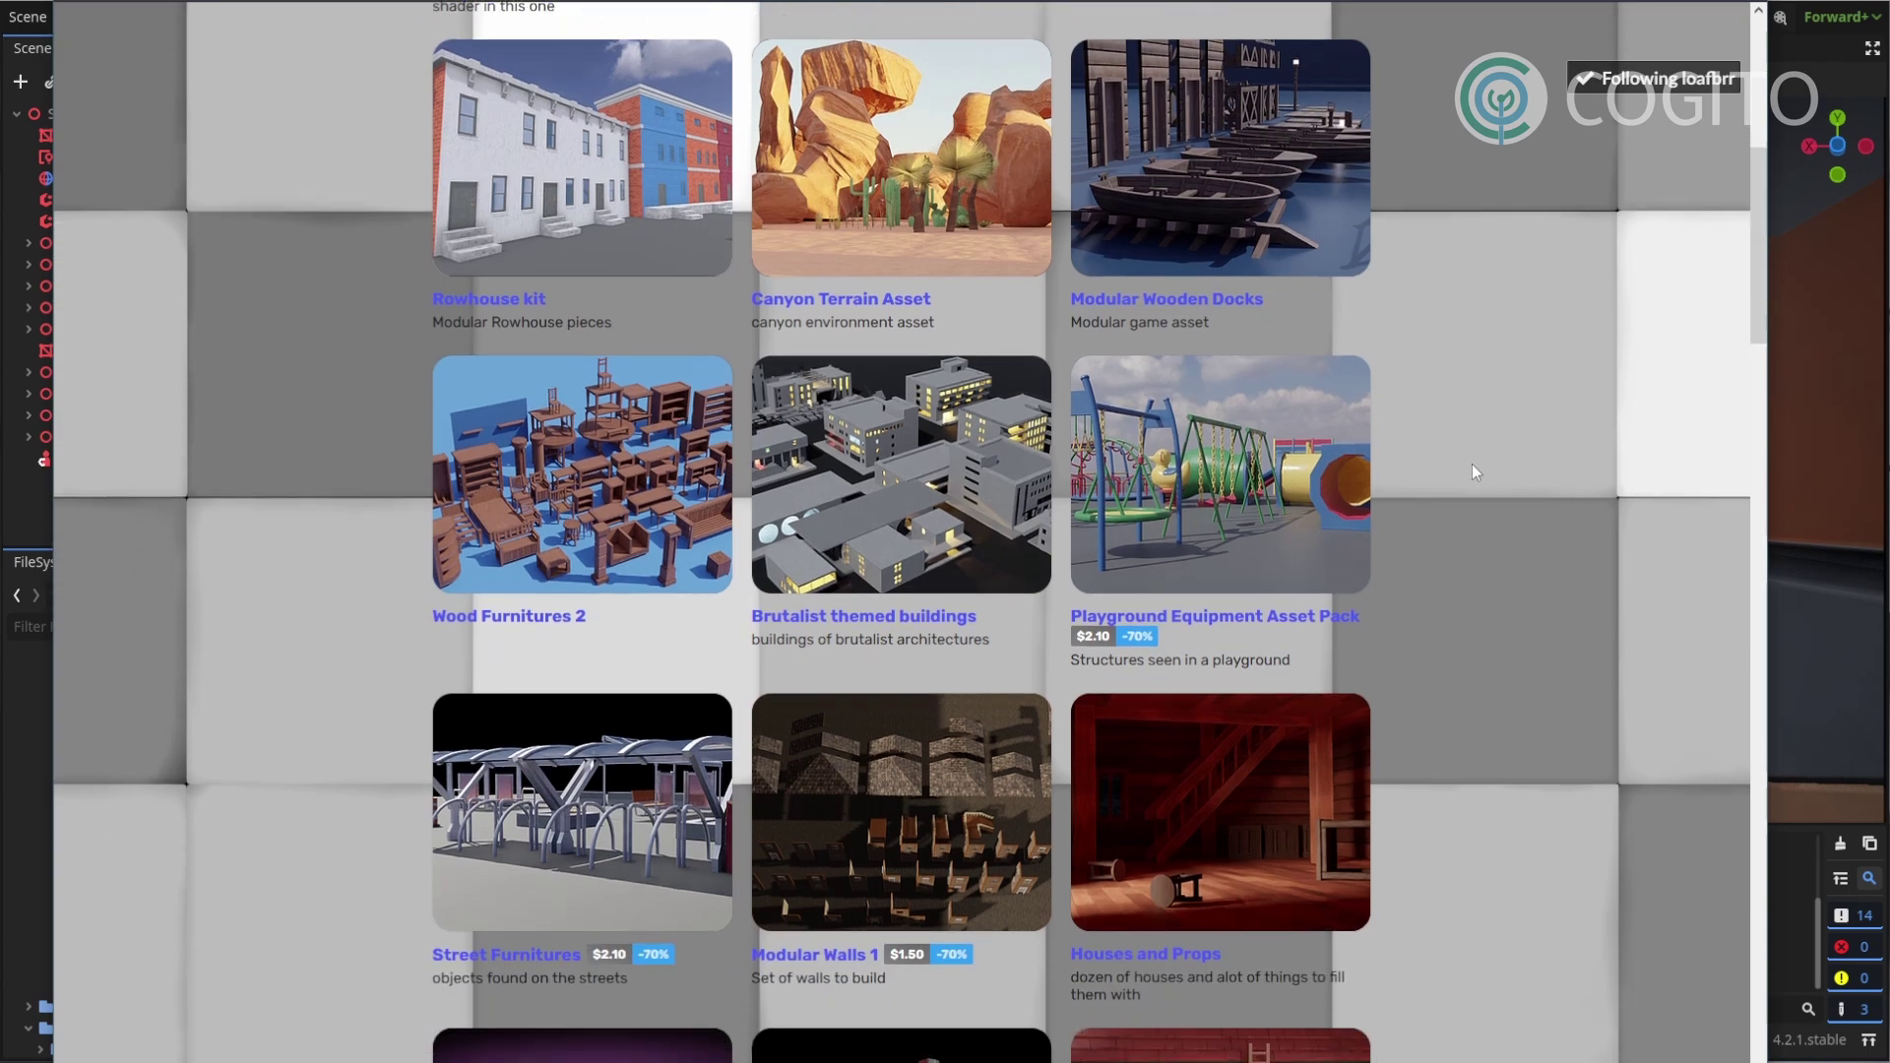
pyautogui.scroll(2, 1532, 464)
pyautogui.scroll(4, 1537, 479)
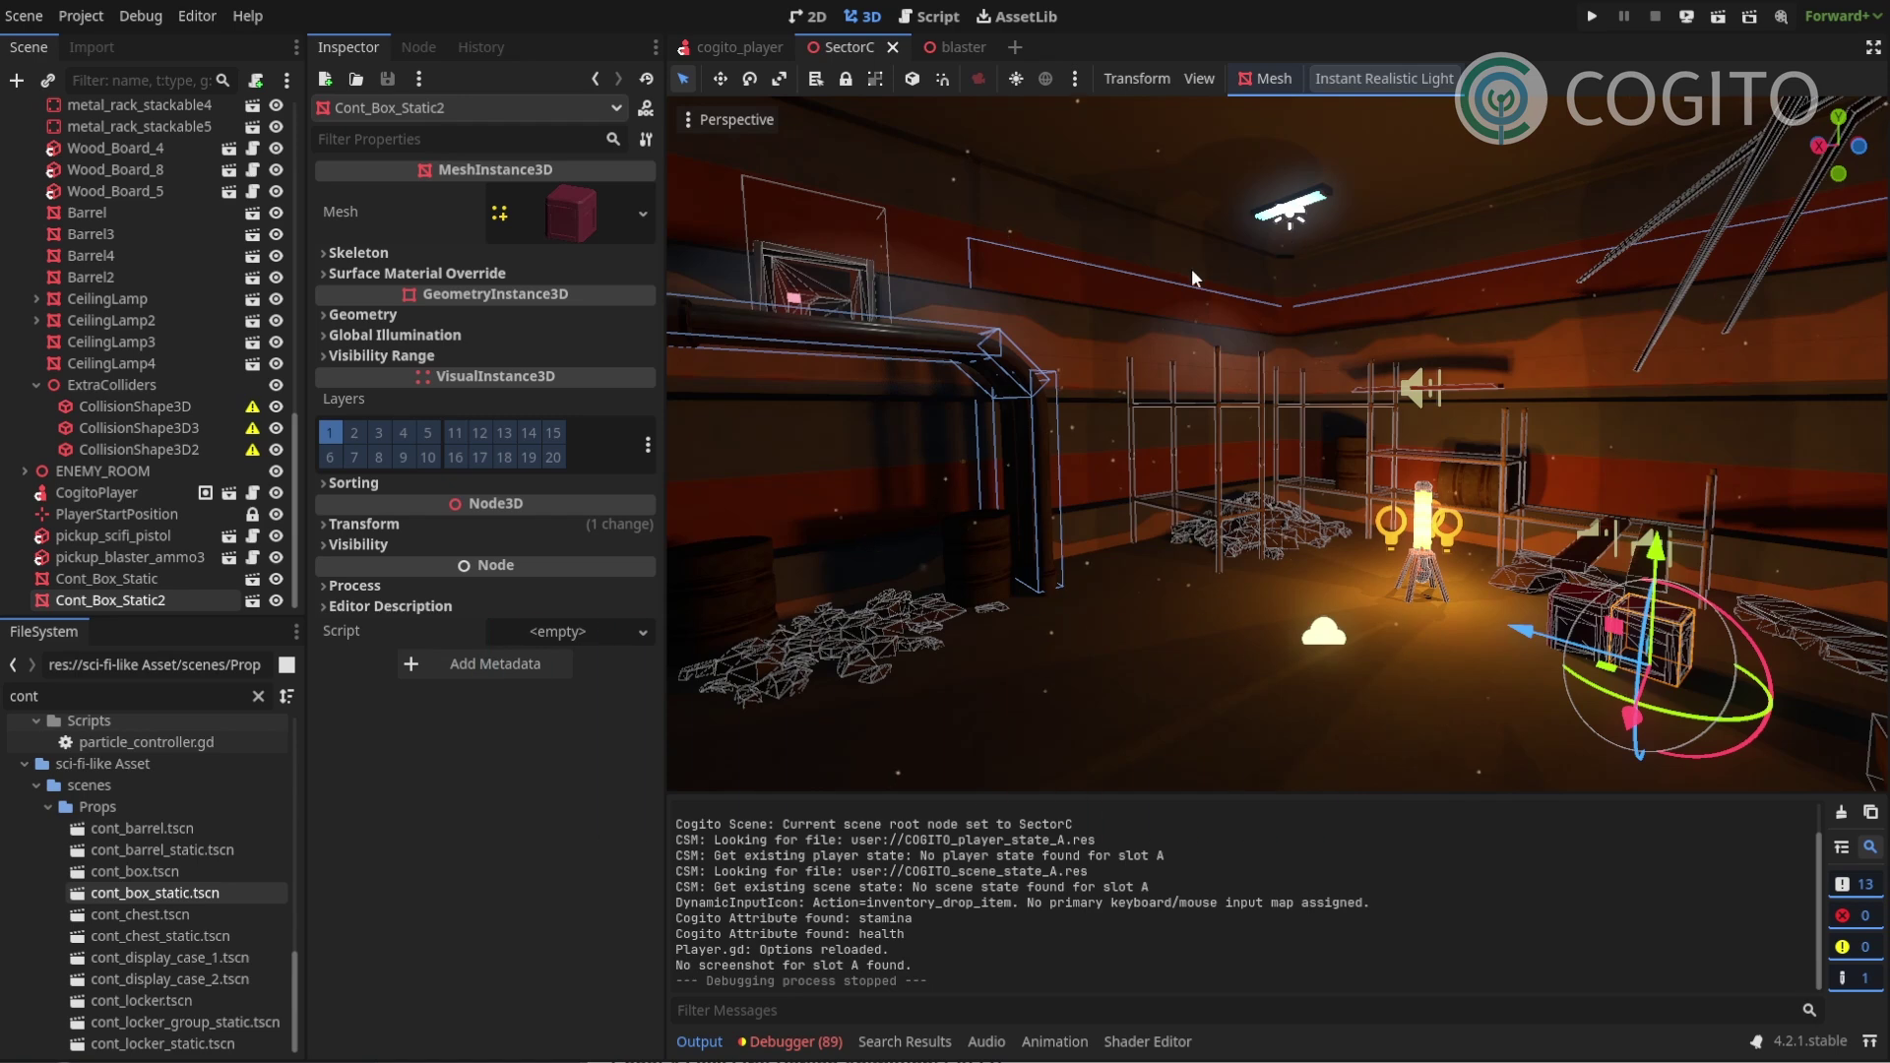
# Look over the crate and lamp room in the SectorC scene and run the current scene.
pyautogui.moveTo(1192, 272); pyautogui.dragTo(1484, 295, button='right')
pyautogui.press('w')
pyautogui.press('s')
pyautogui.press('w')
pyautogui.click(1717, 17)
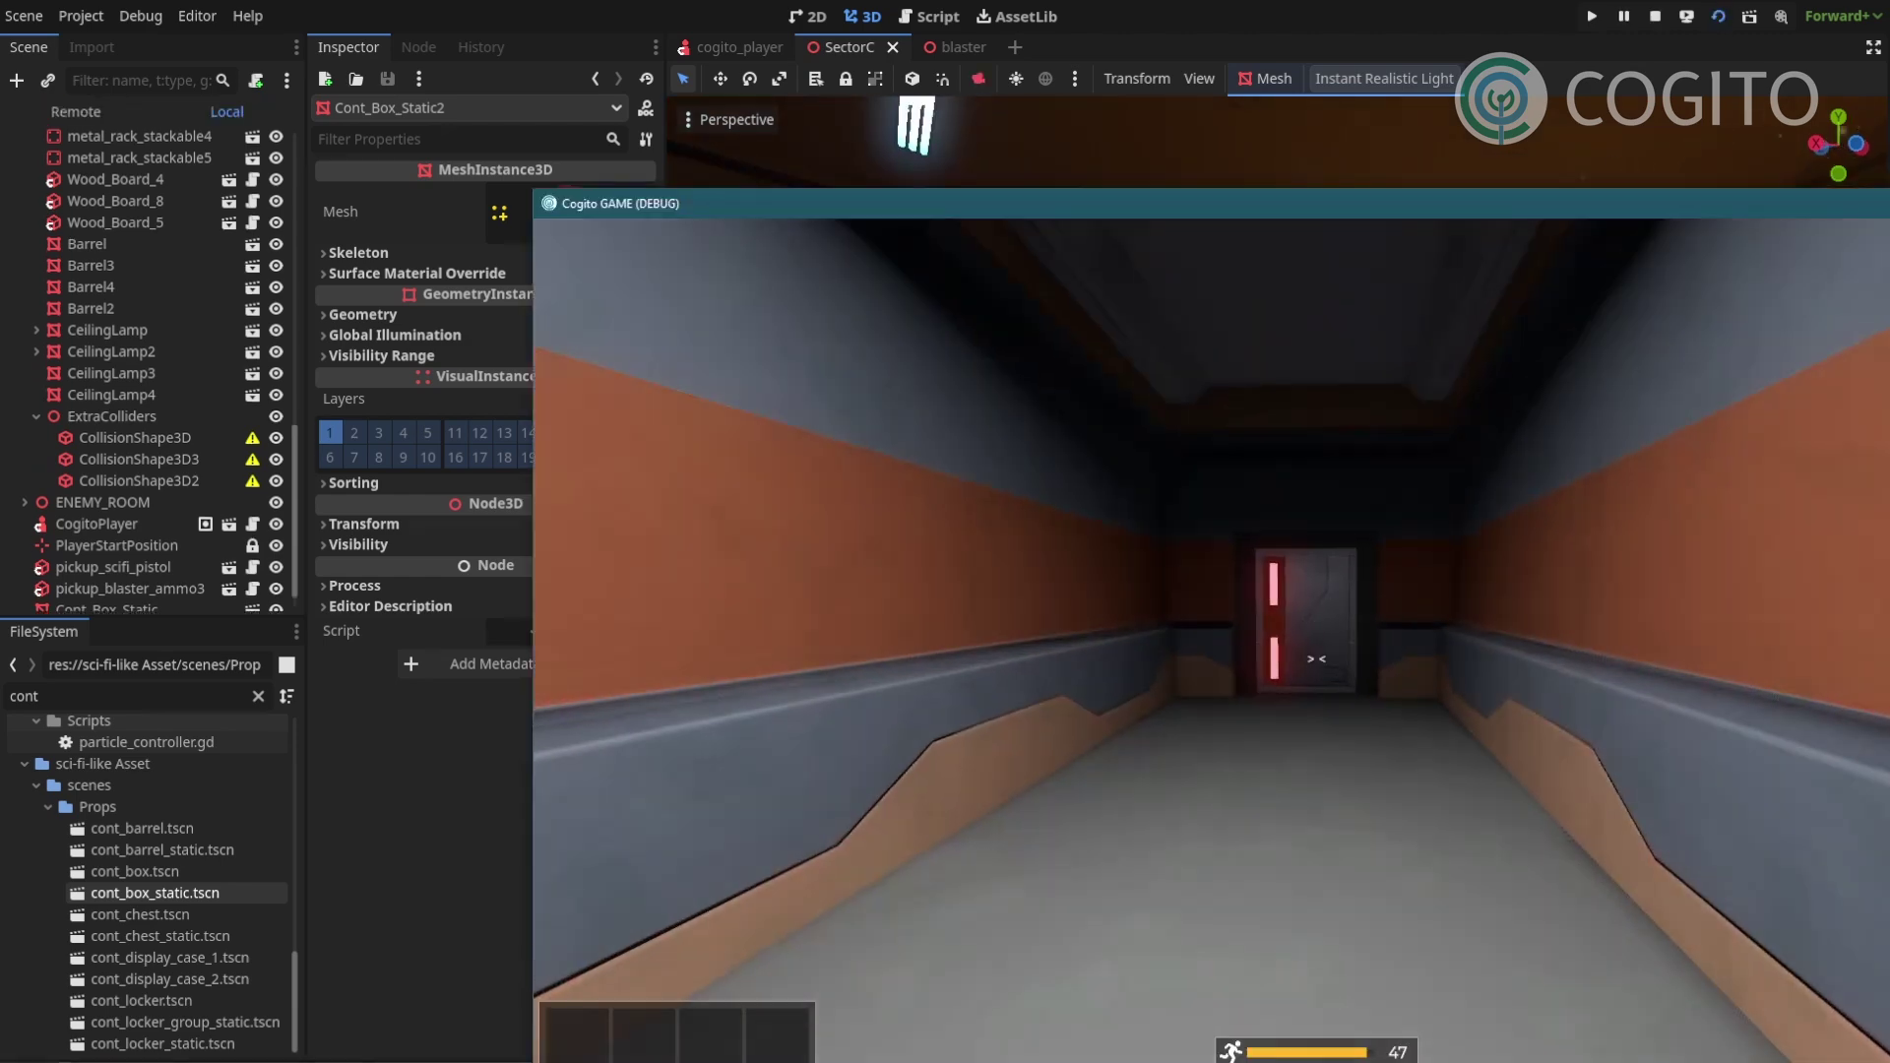
# In the running game, go down the corridor, open the door at its end and enter the lamp-lit room.
pyautogui.hotkey('shift', 'w')
pyautogui.press('f')
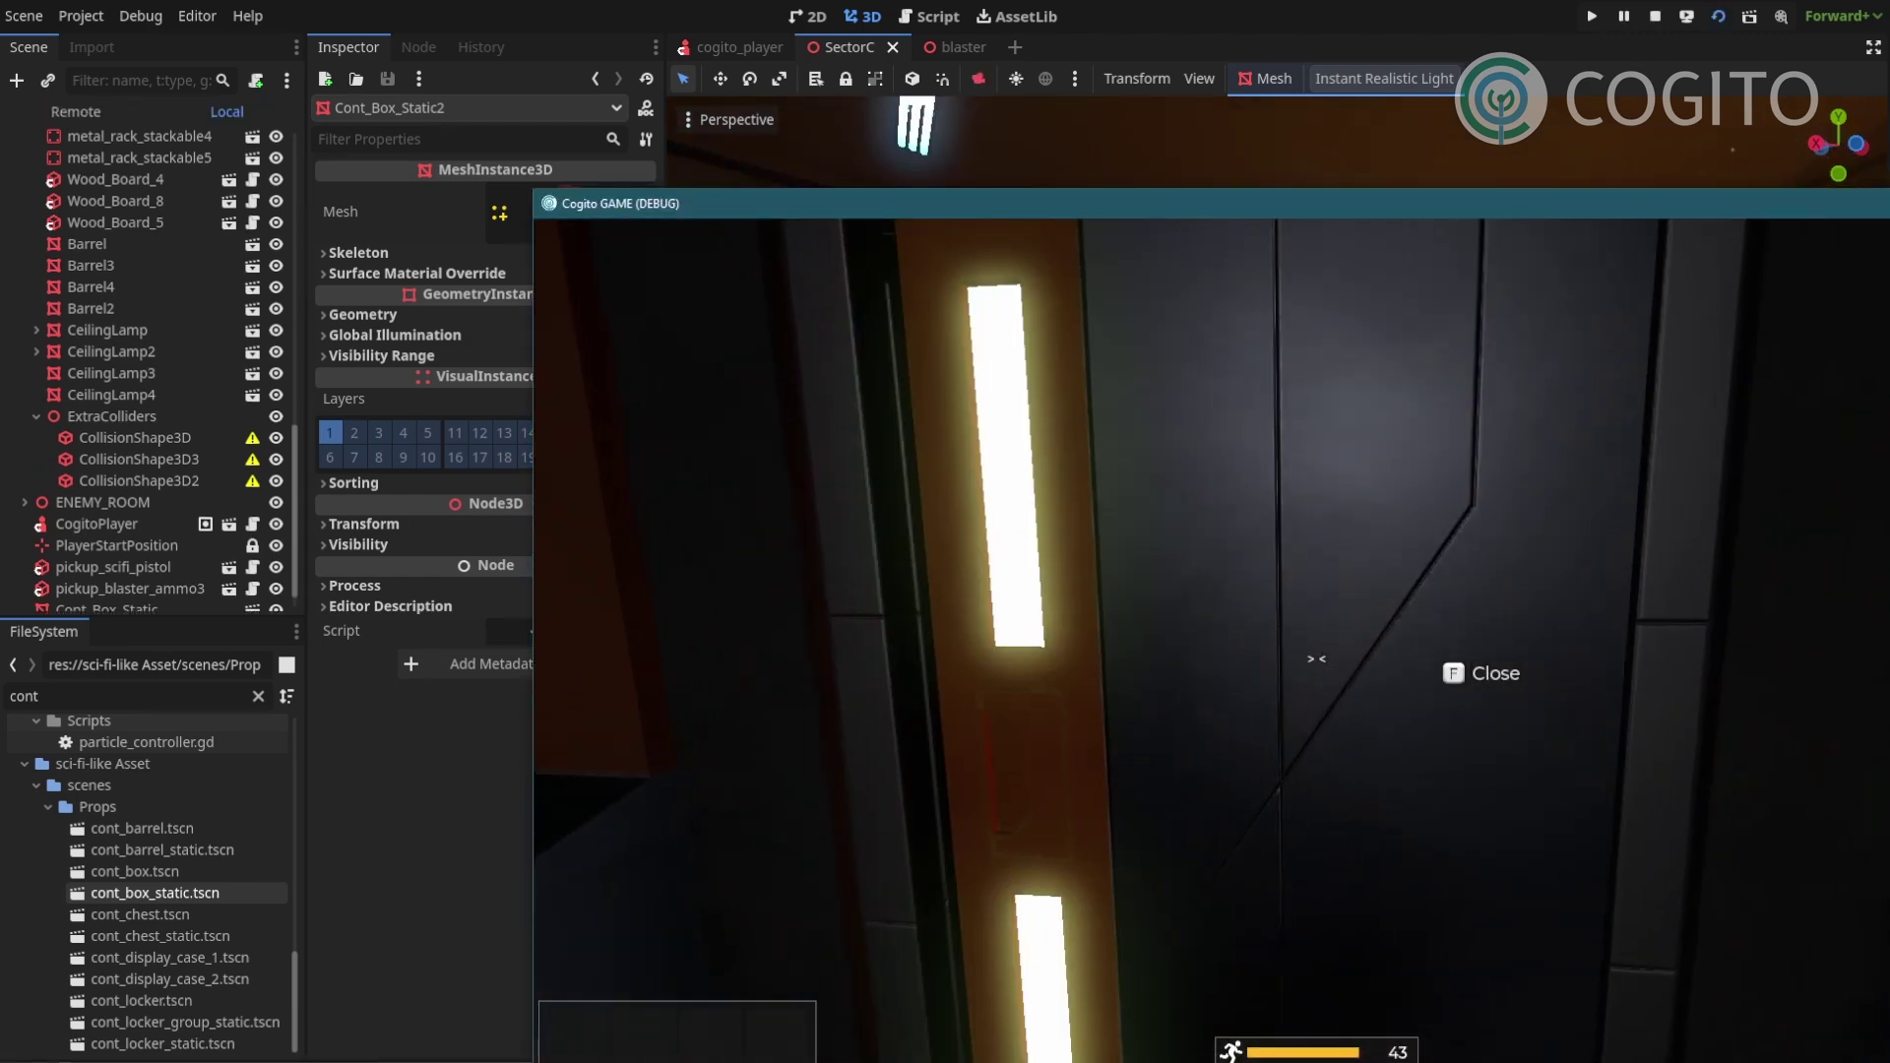
pyautogui.press('w')
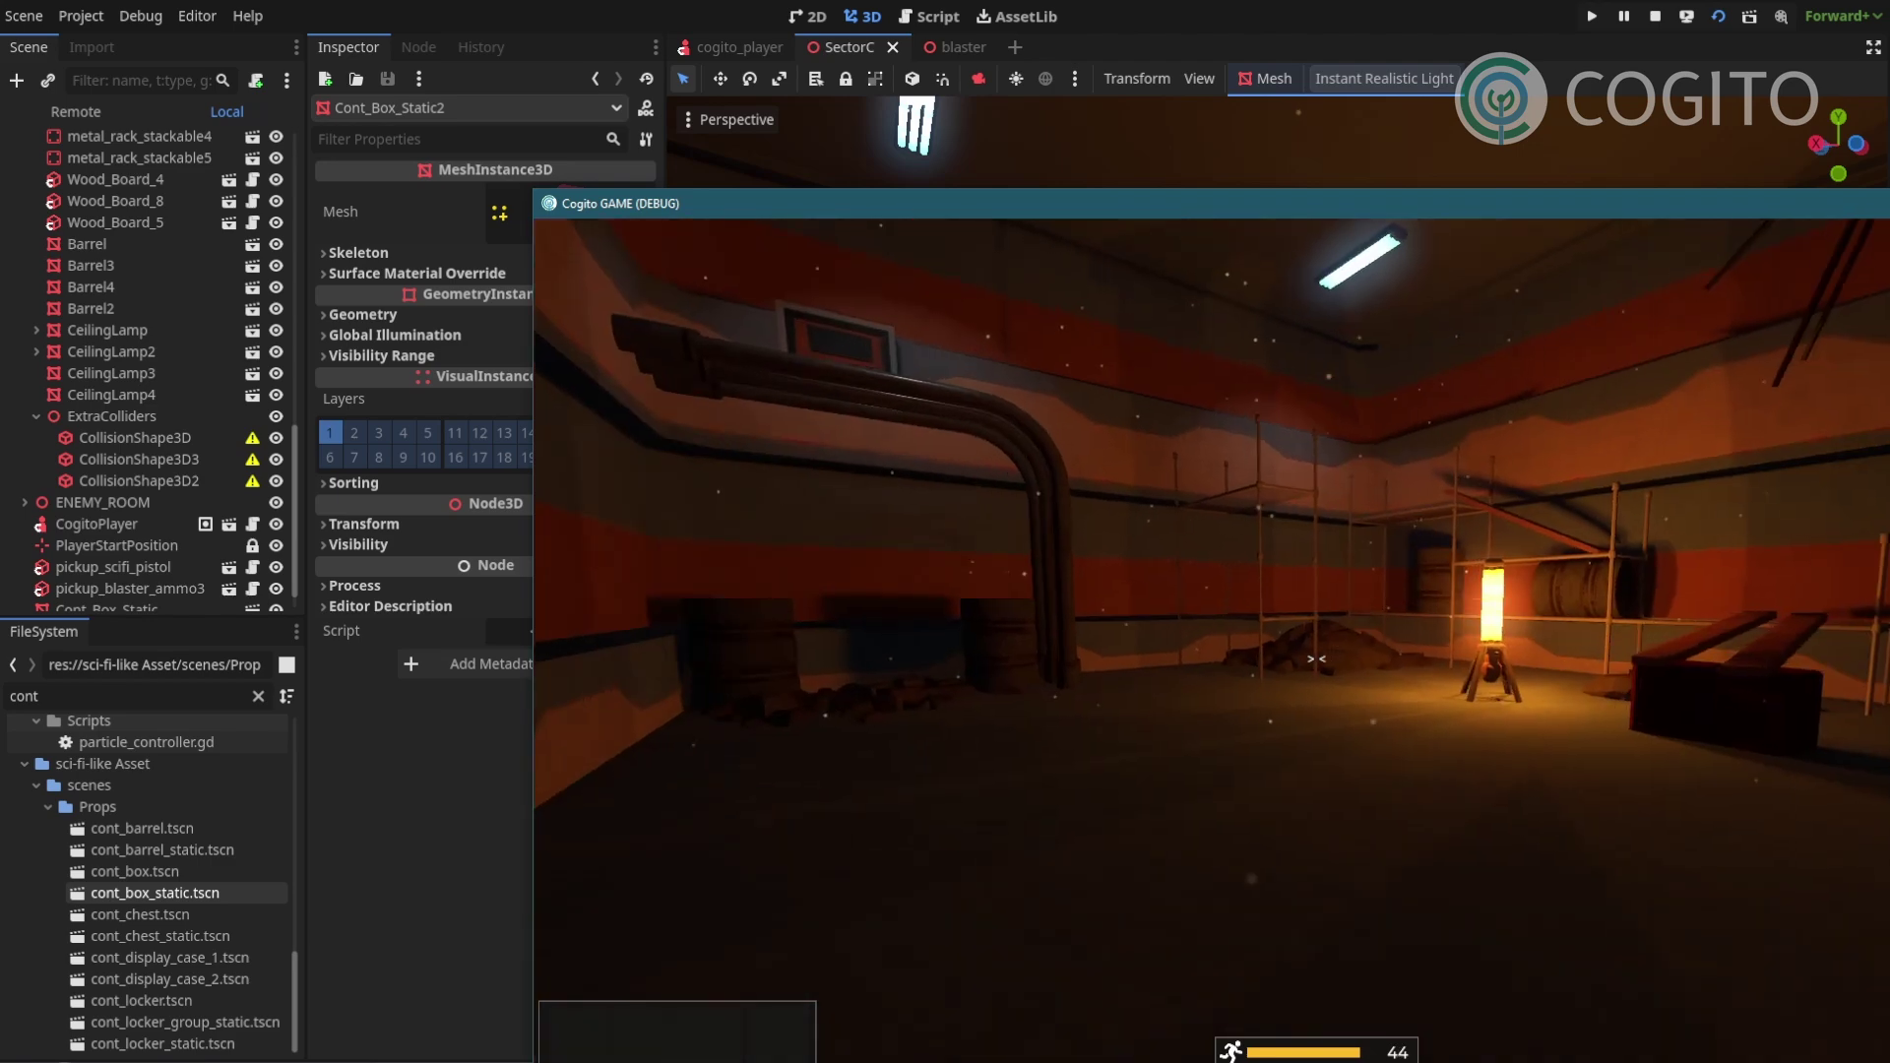
pyautogui.press('w')
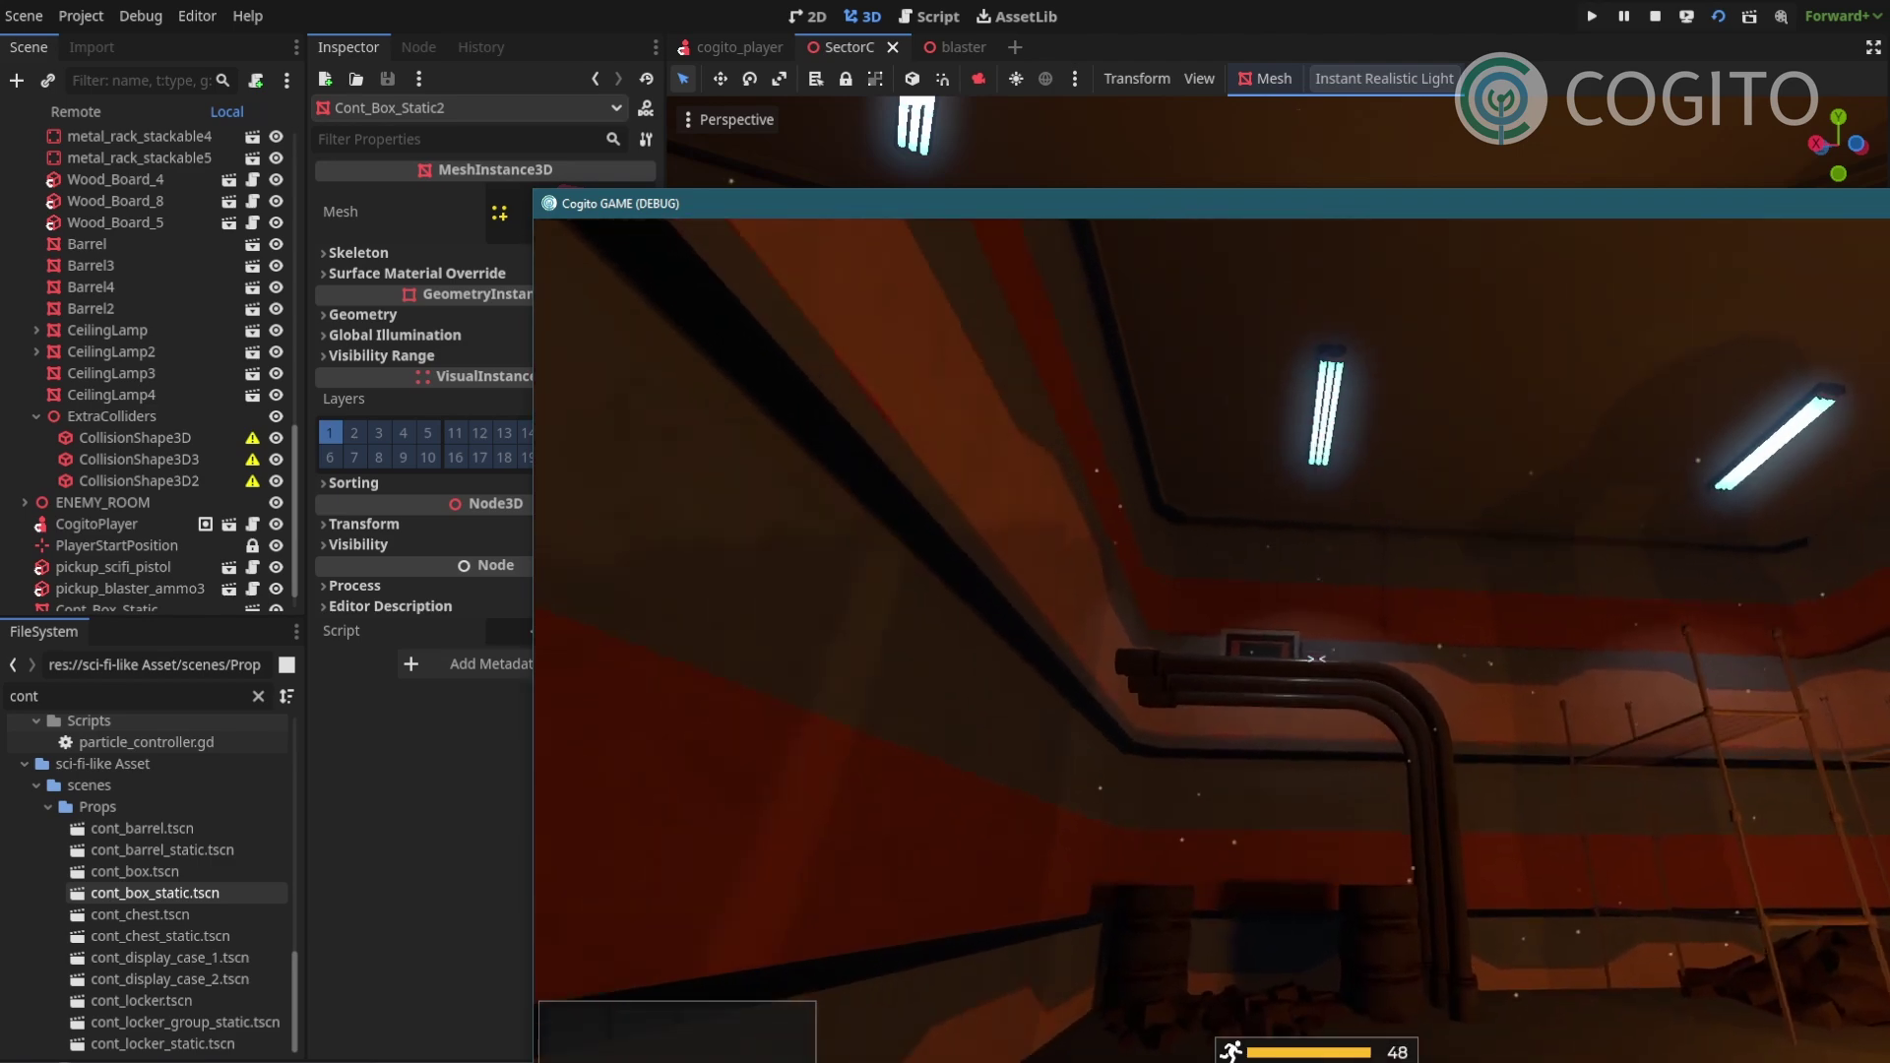
# Walk around the room in the running game and examine the wall vent, pipes, metal racks and lamp.
pyautogui.press('s')
pyautogui.hotkey('shift', 'w')
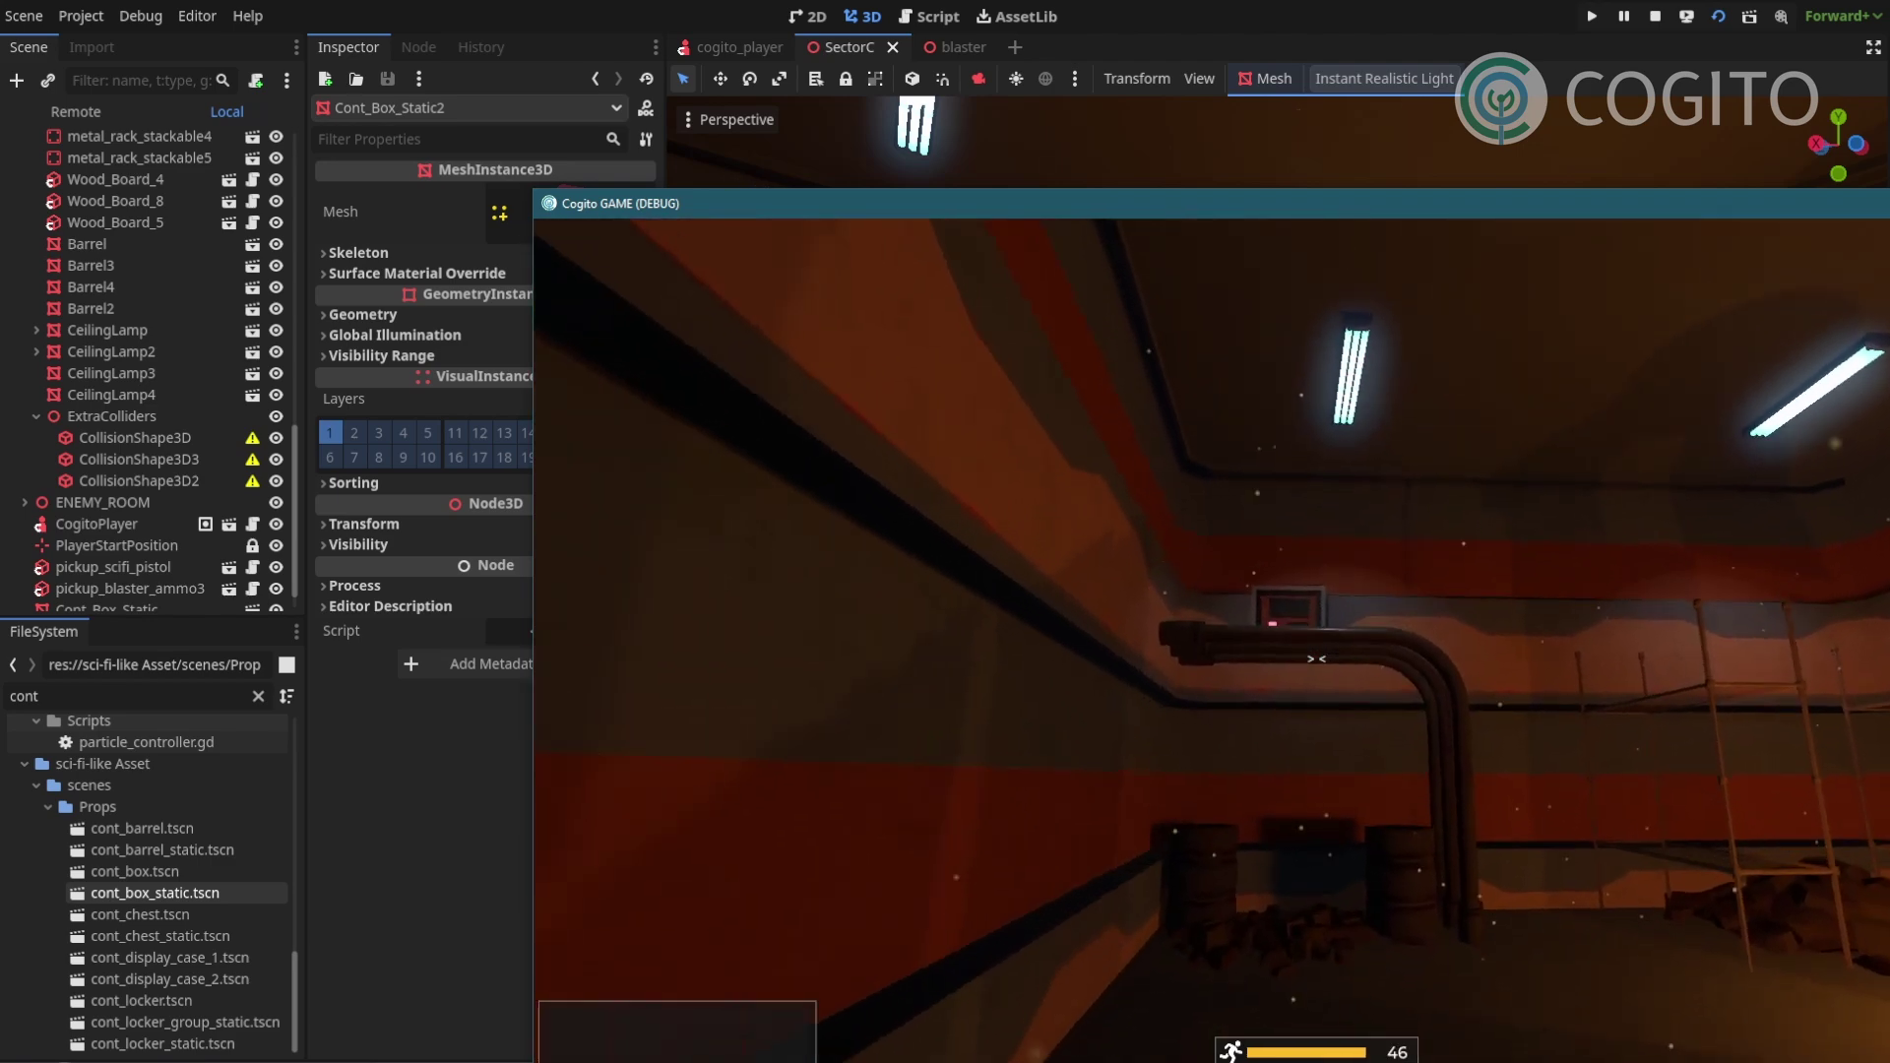
pyautogui.press('w')
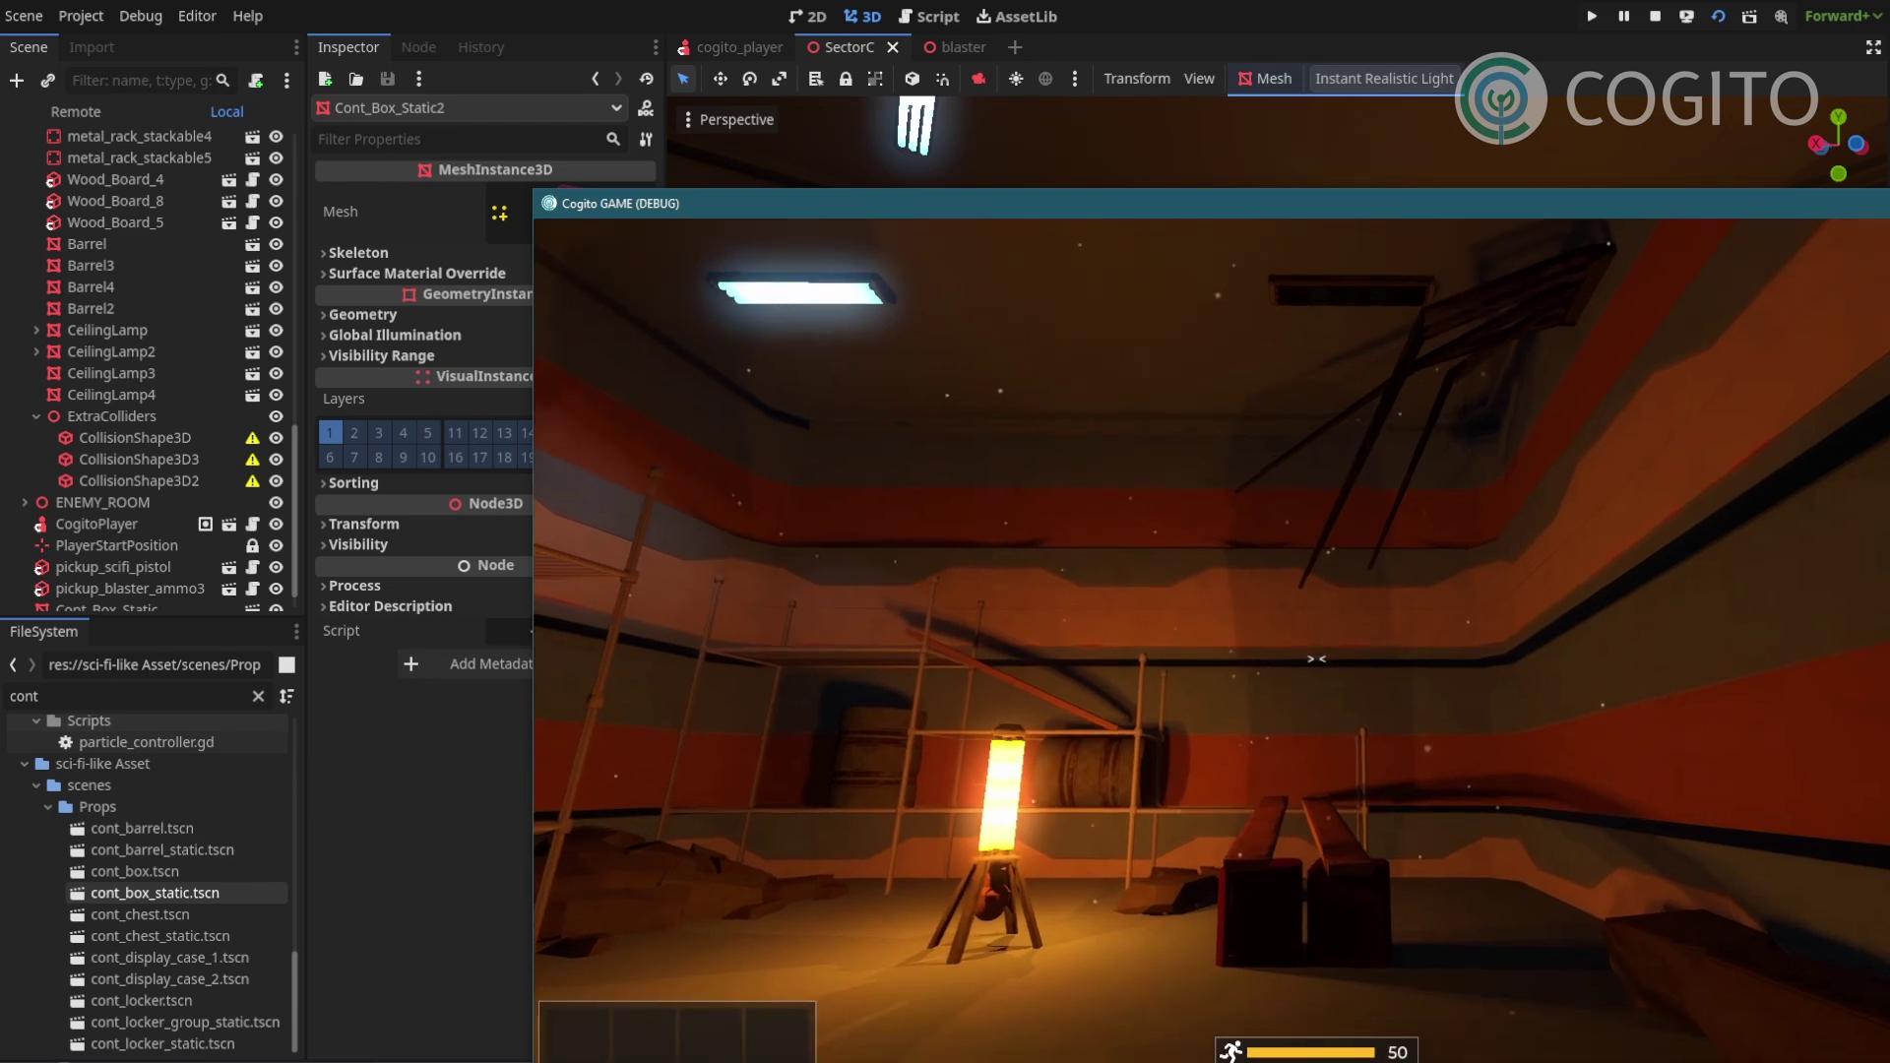
pyautogui.press('w')
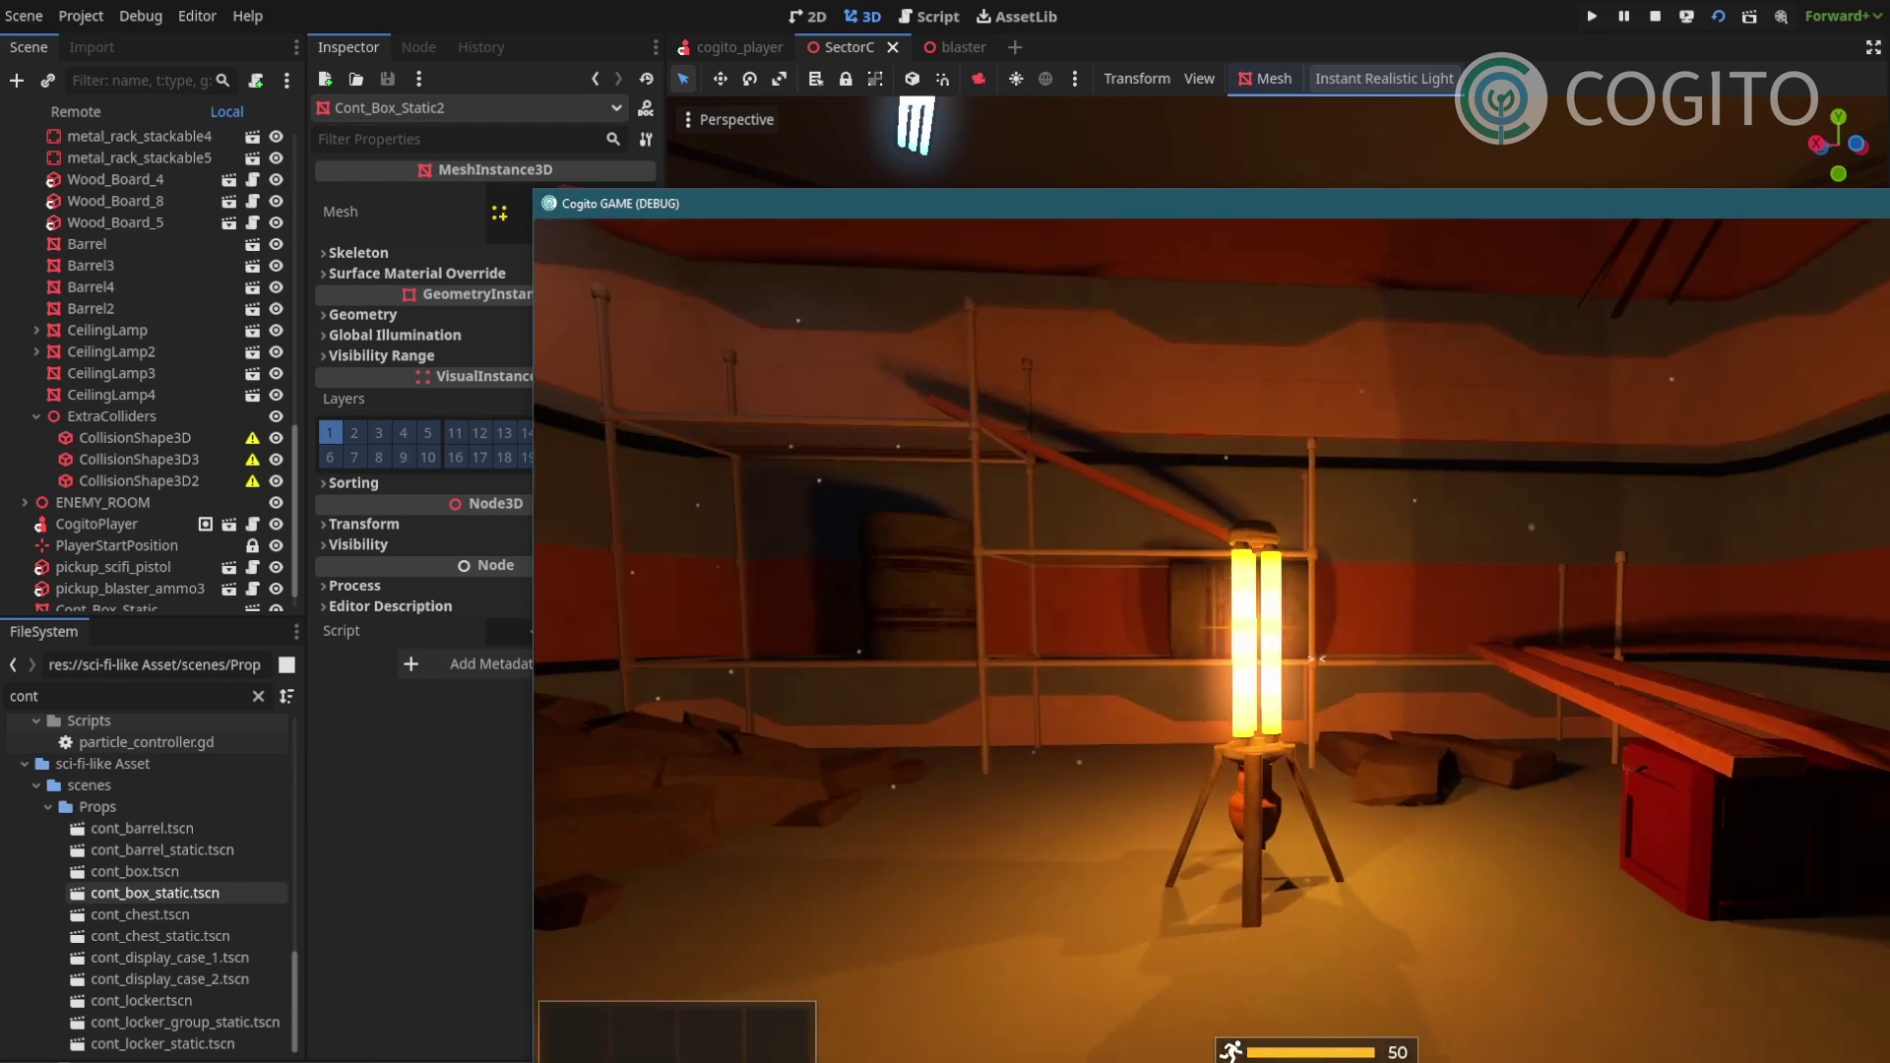
pyautogui.press('w')
pyautogui.press('s')
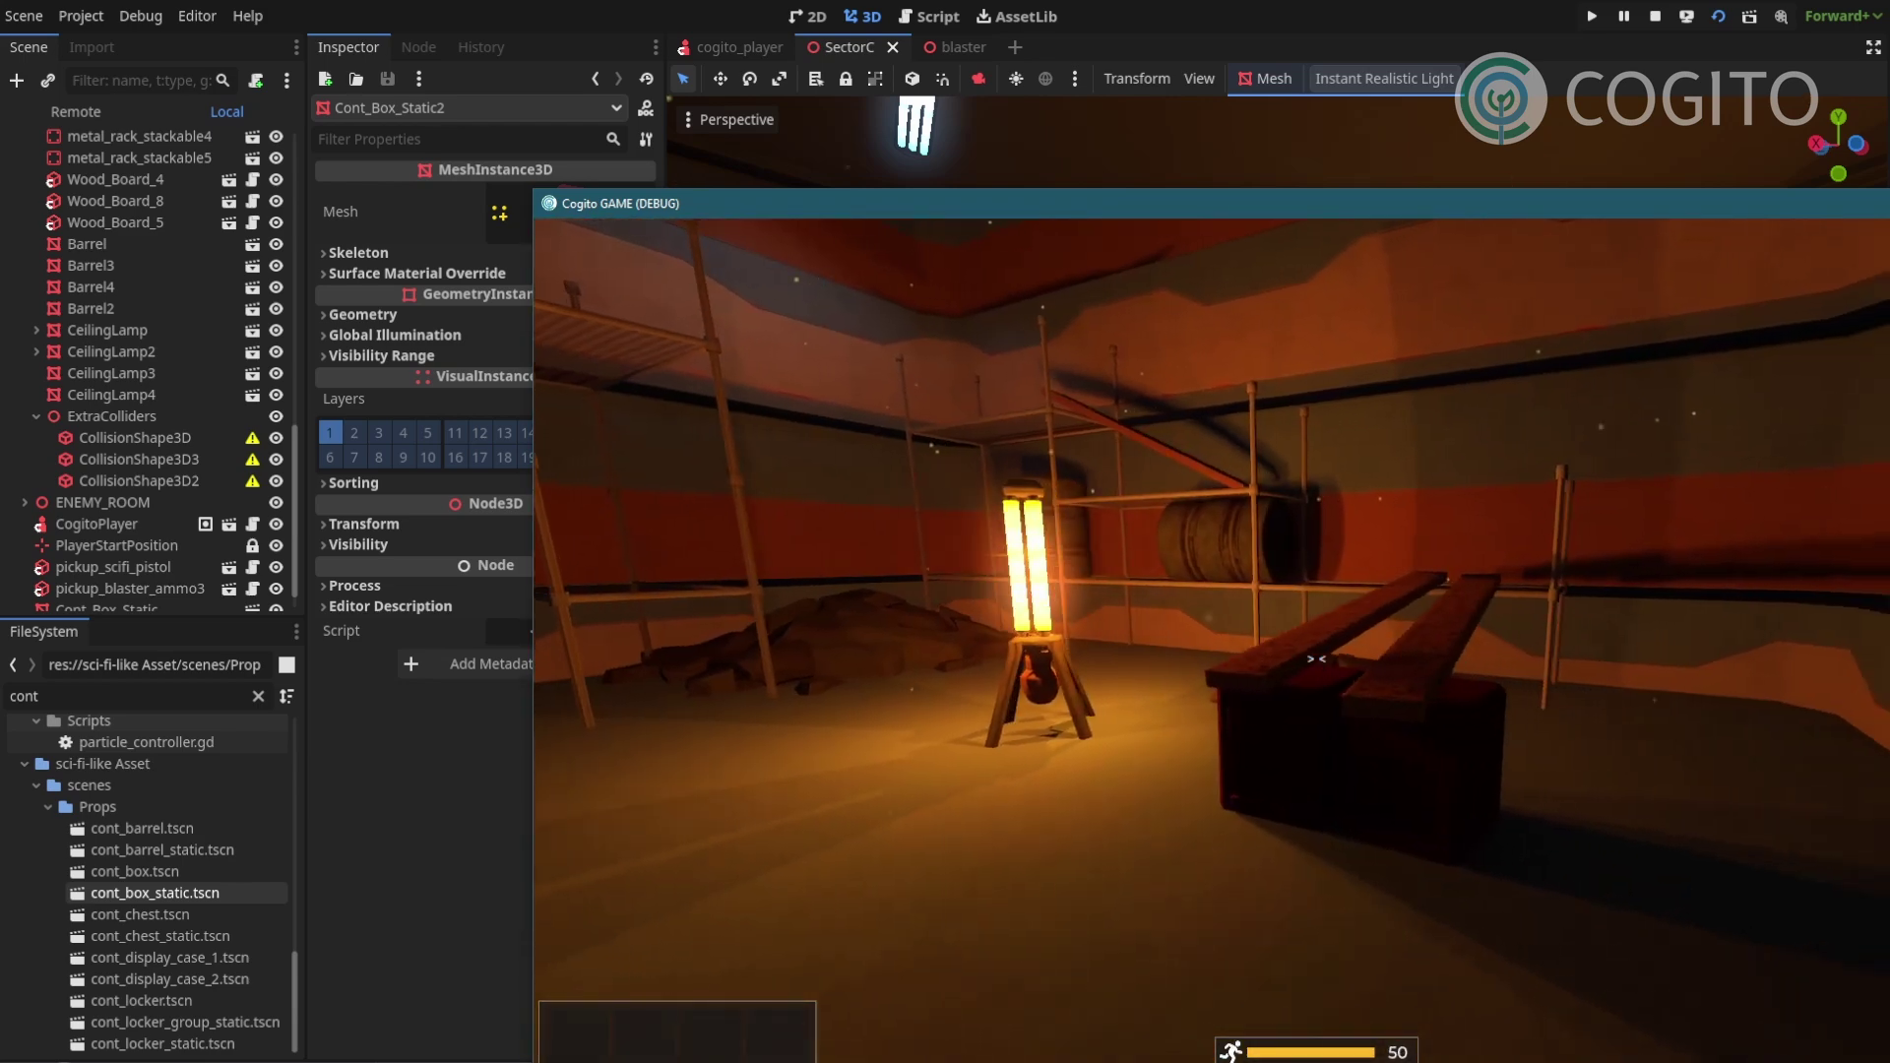
pyautogui.press('w')
pyautogui.press('d')
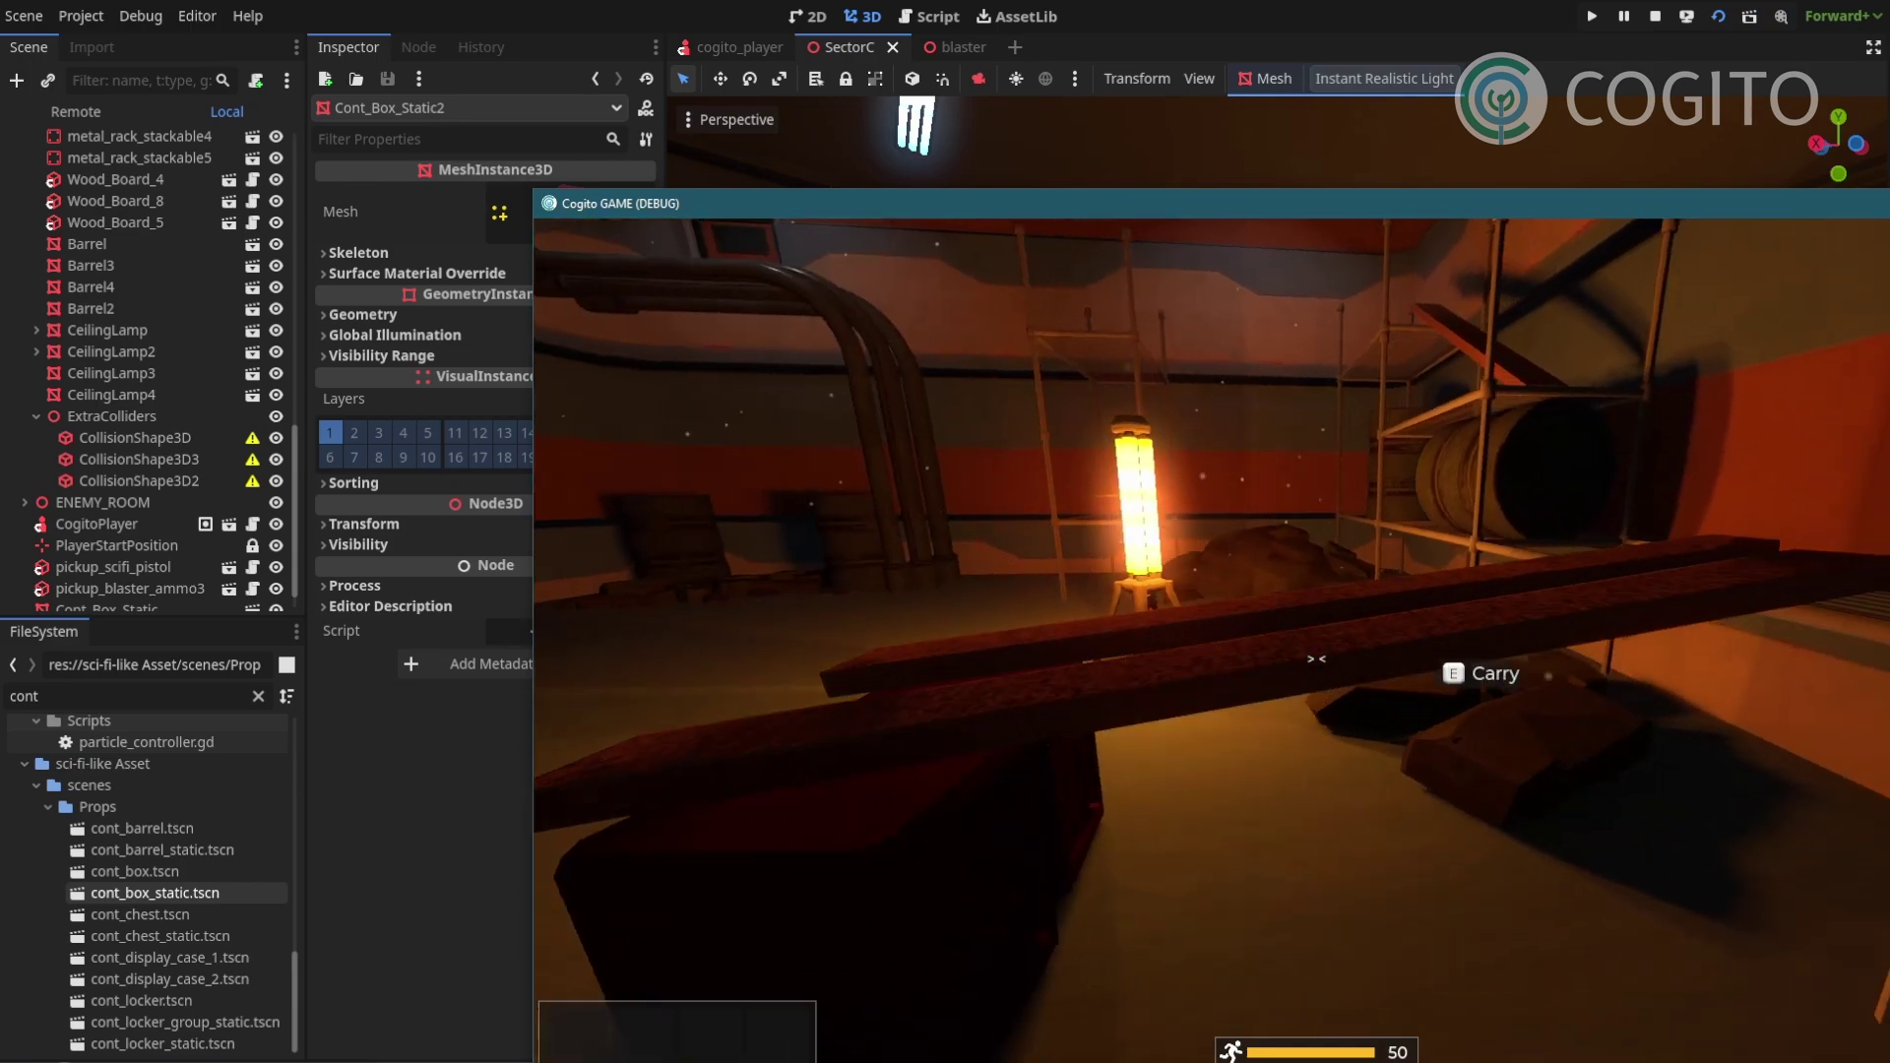
# Test climbing onto the two wooden boards resting on the crates and reaching the metal racks.
pyautogui.press('w')
pyautogui.press('a')
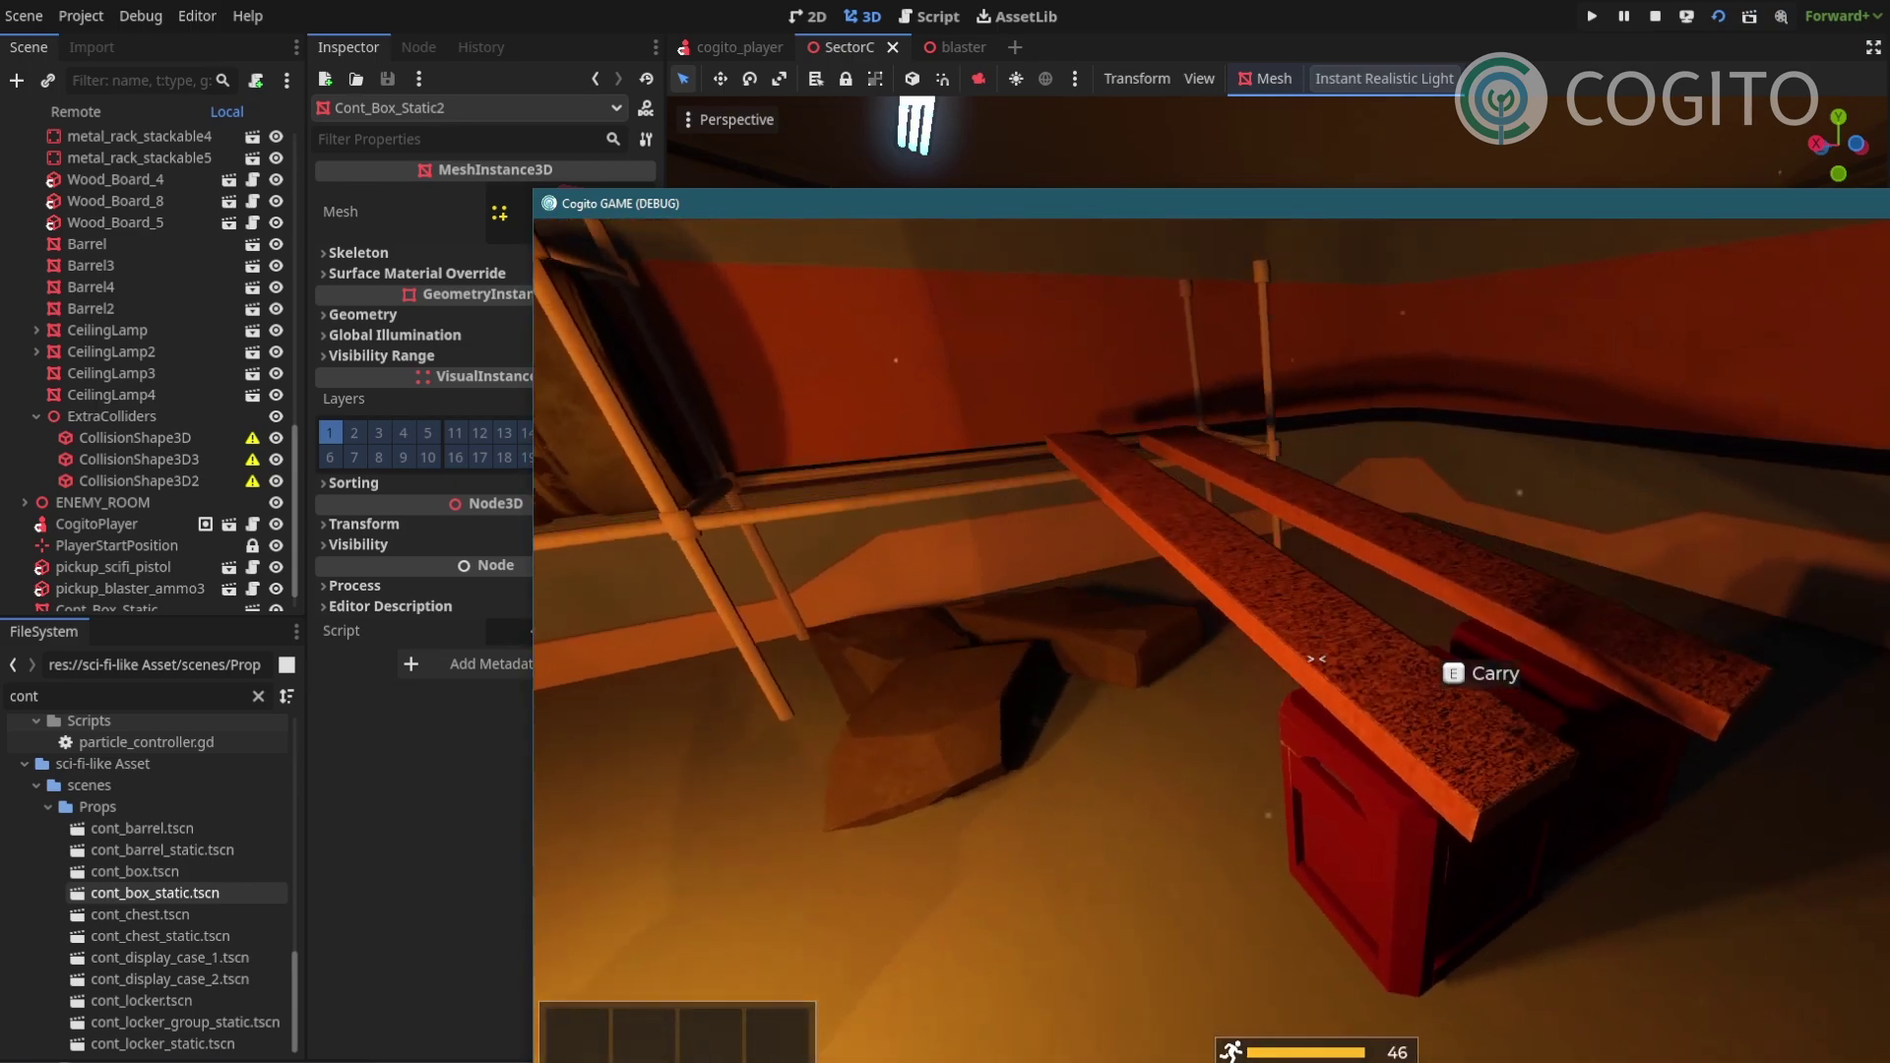
pyautogui.press('d')
pyautogui.press('space')
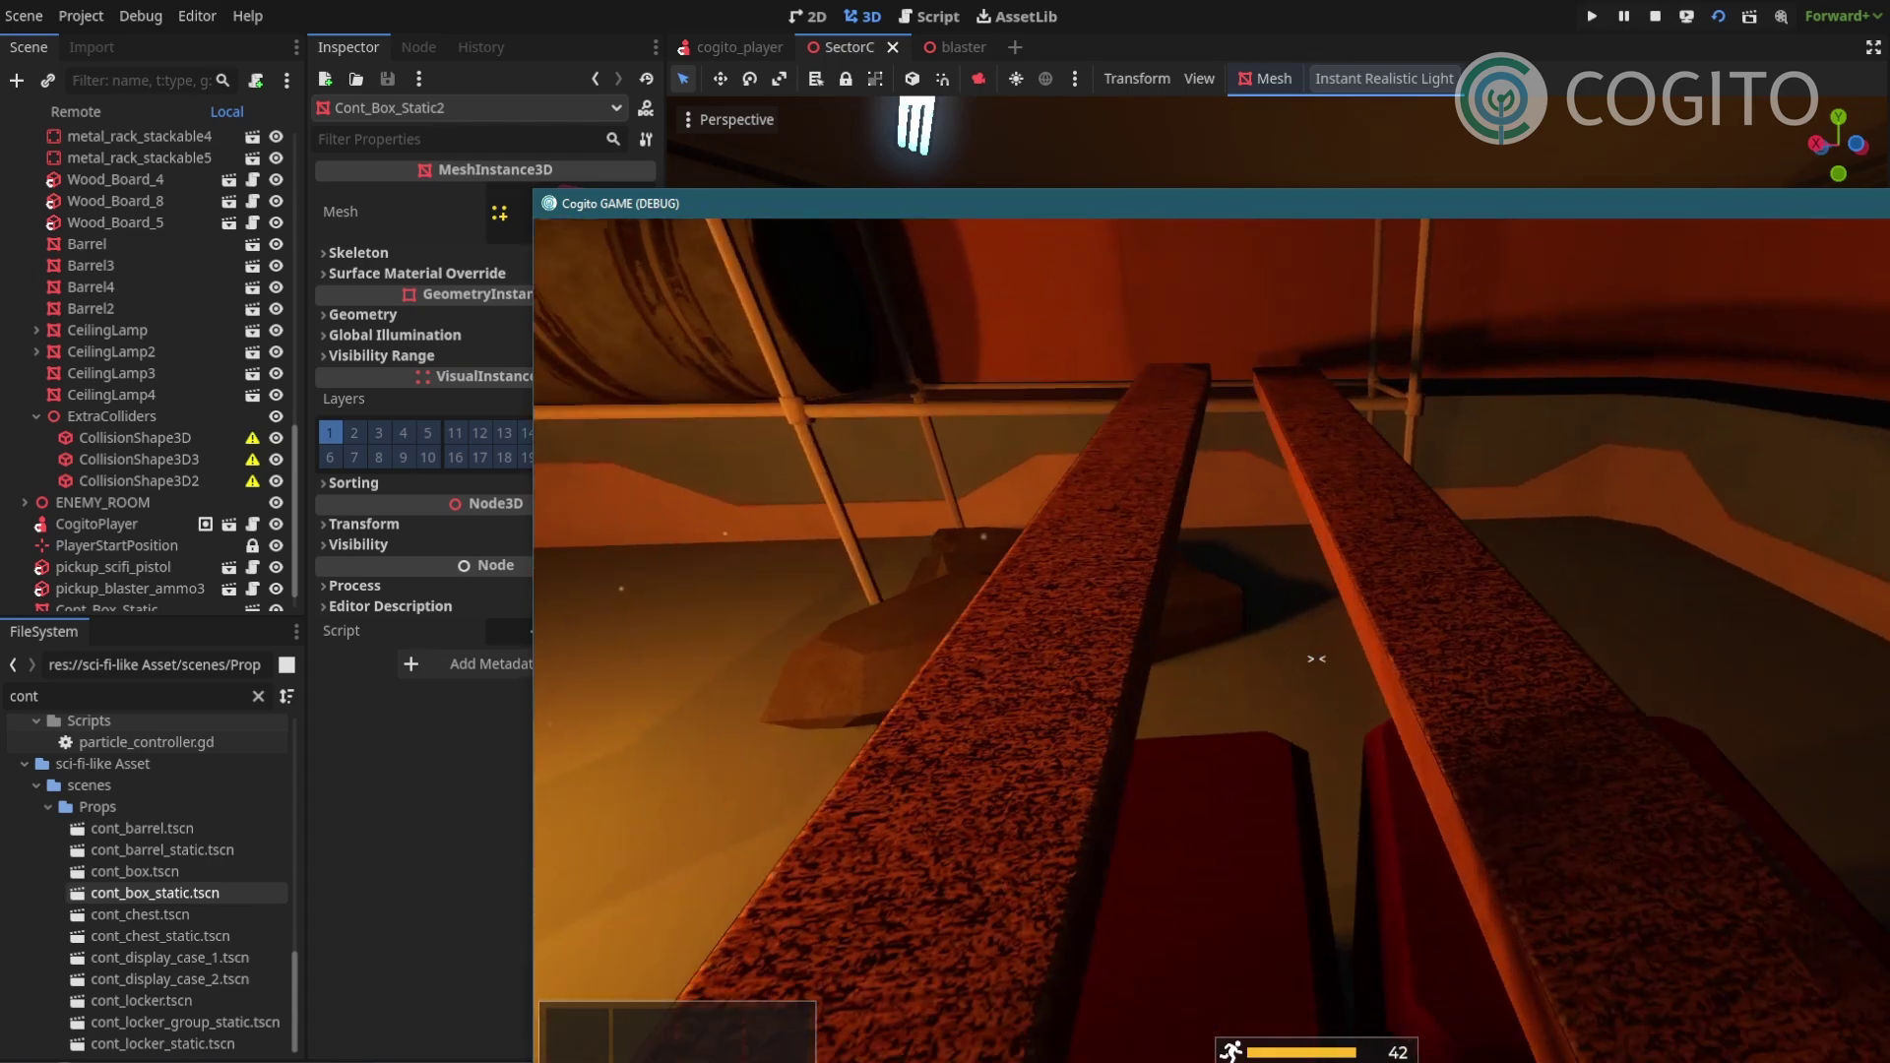
pyautogui.press('a')
pyautogui.press('s')
pyautogui.press('s')
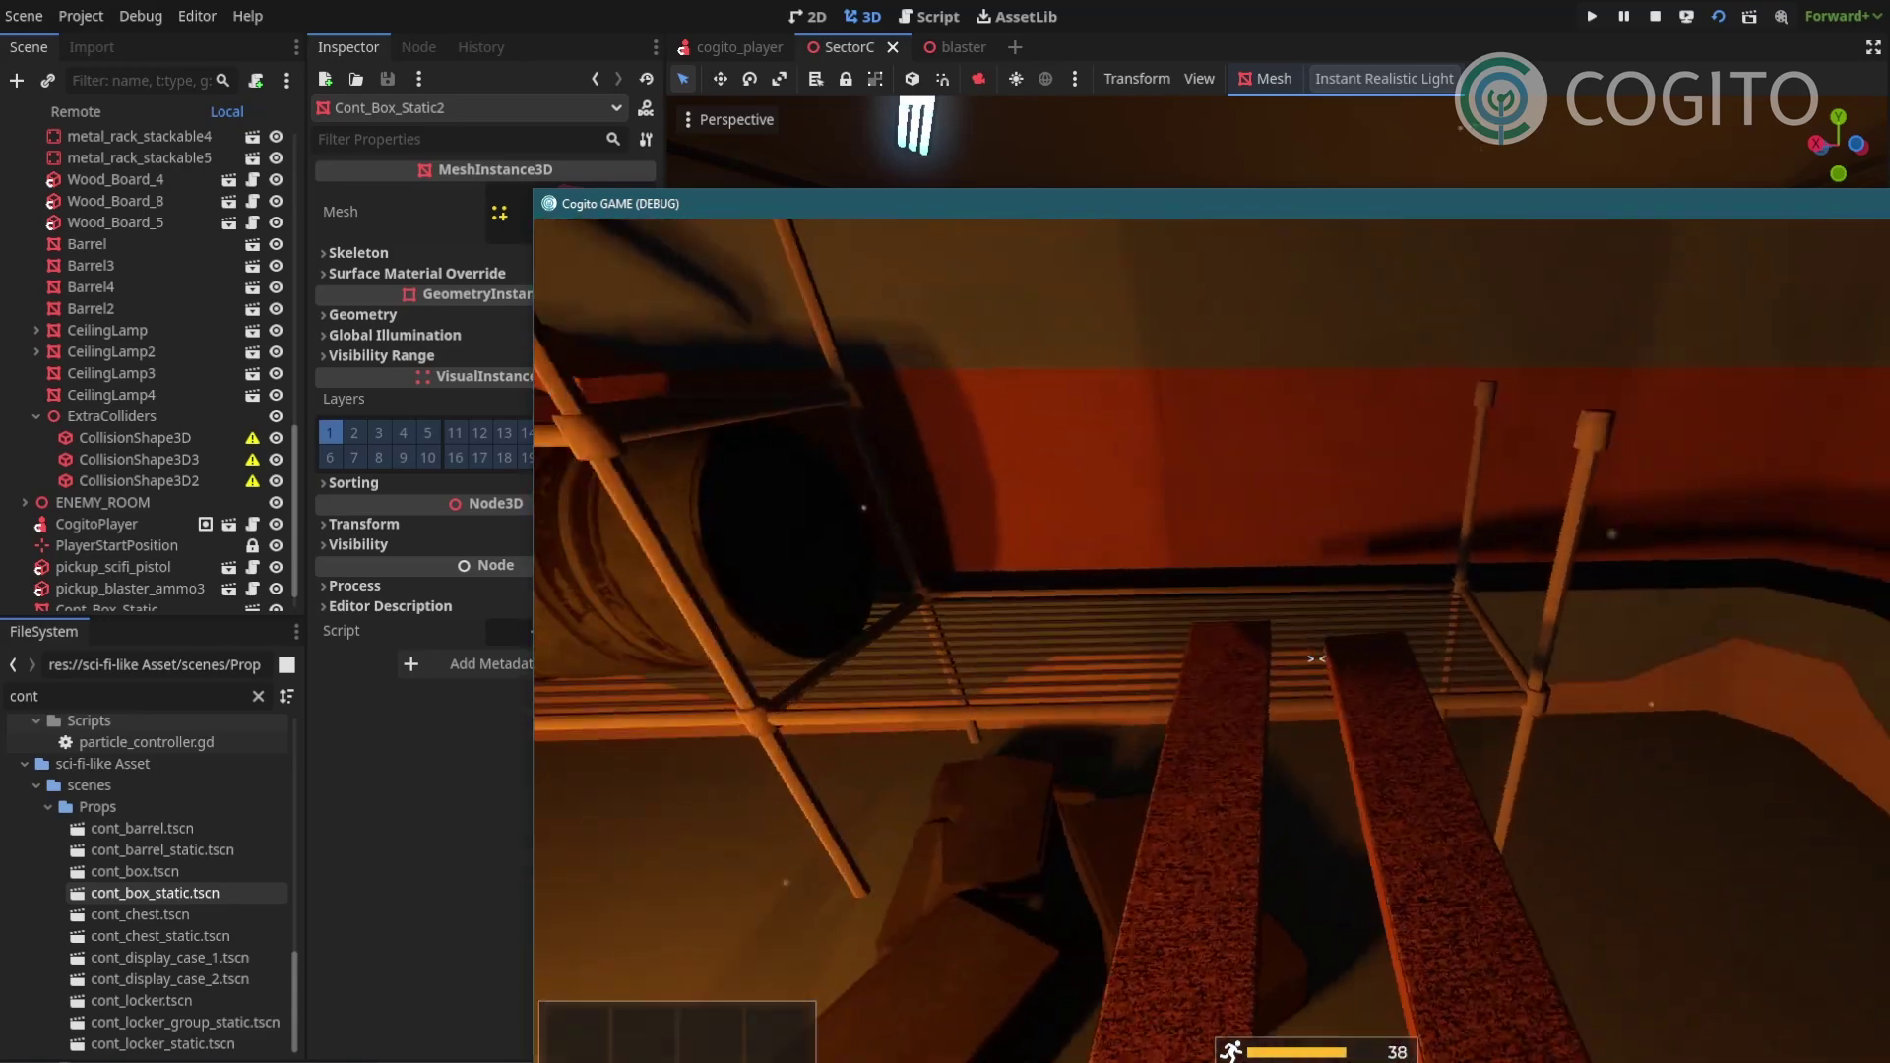
pyautogui.press('w')
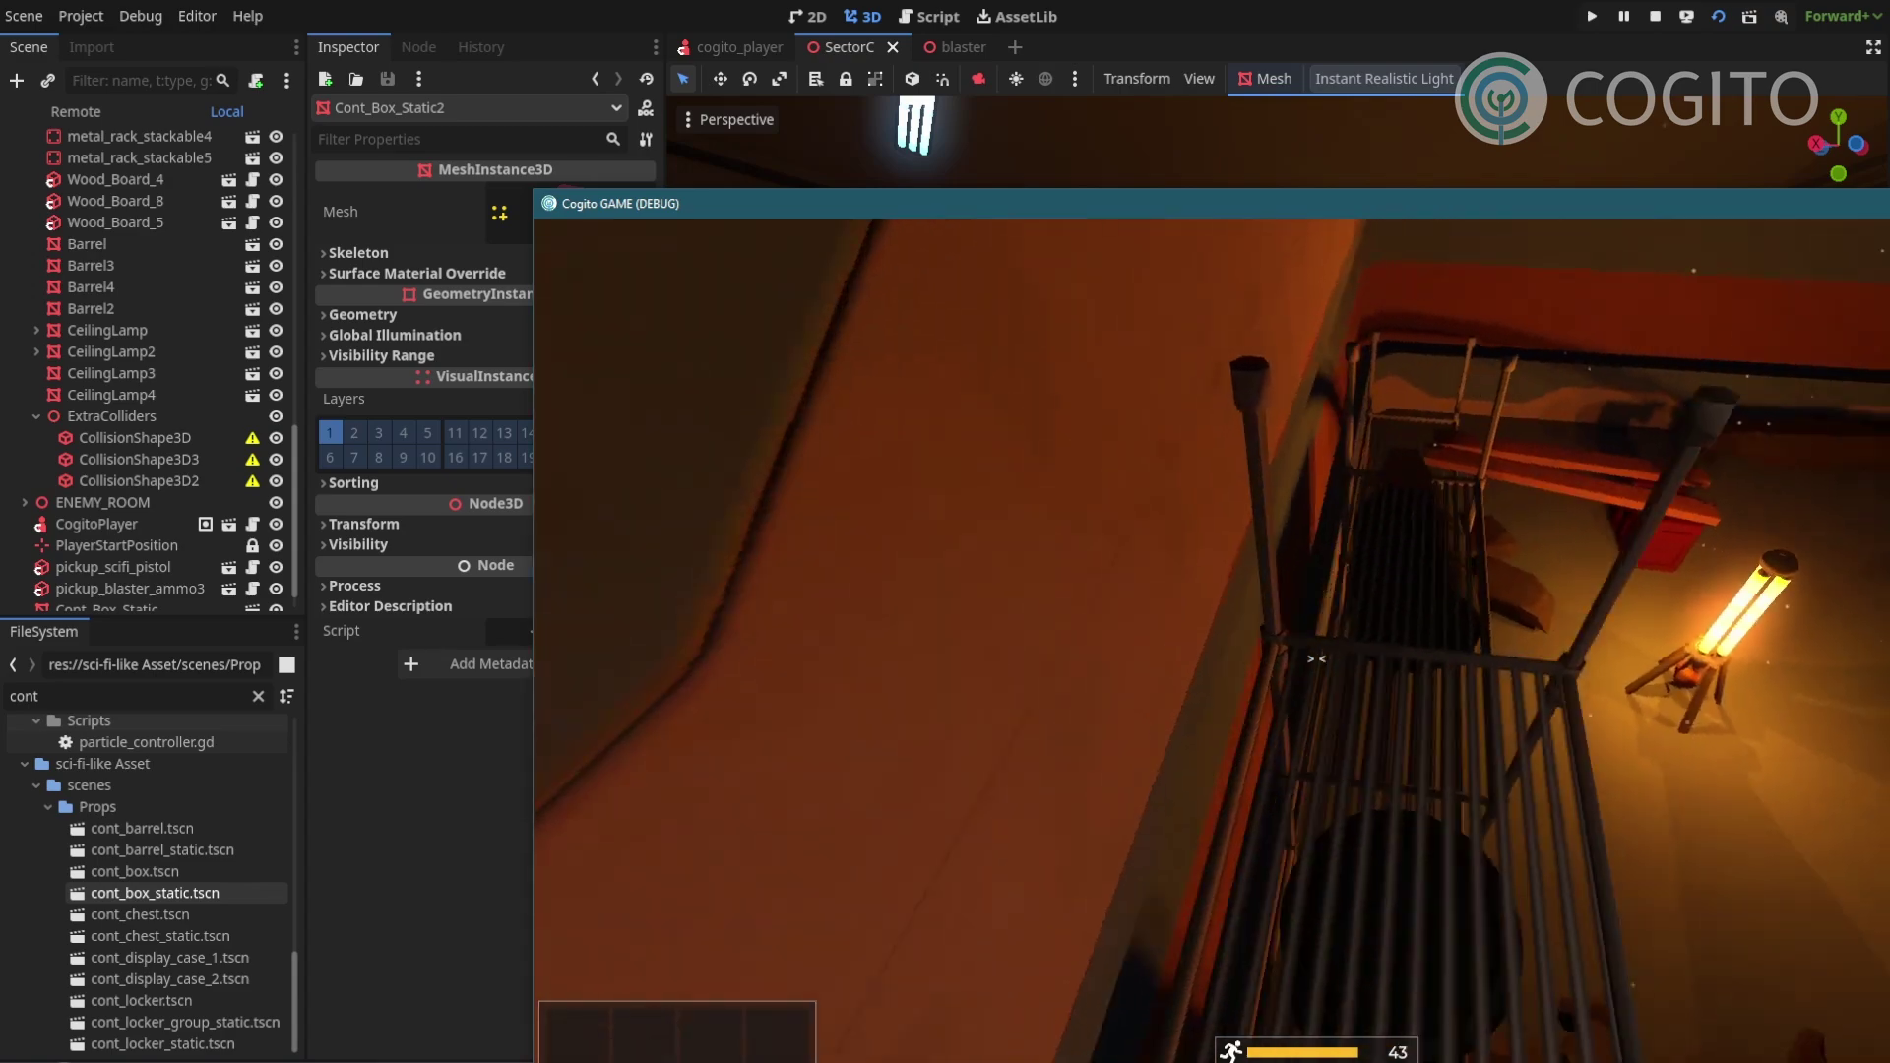
pyautogui.press('w')
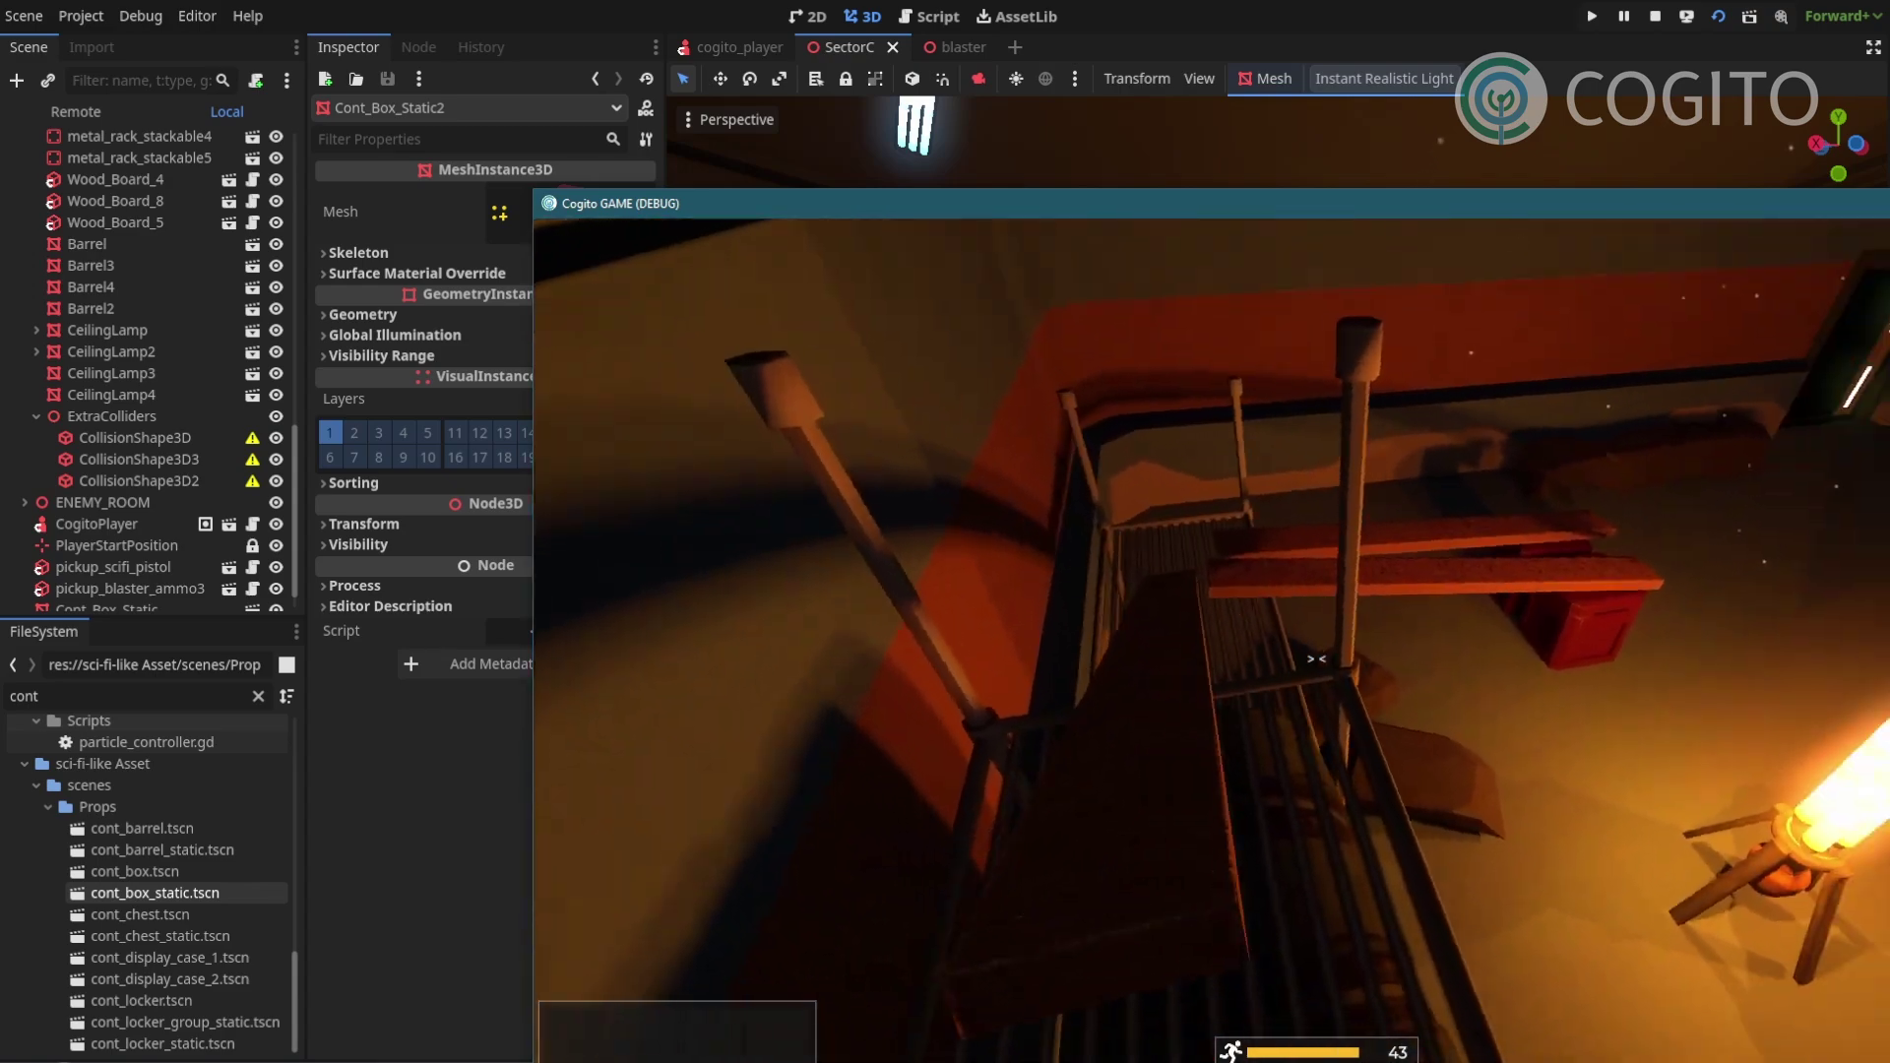
pyautogui.press('w')
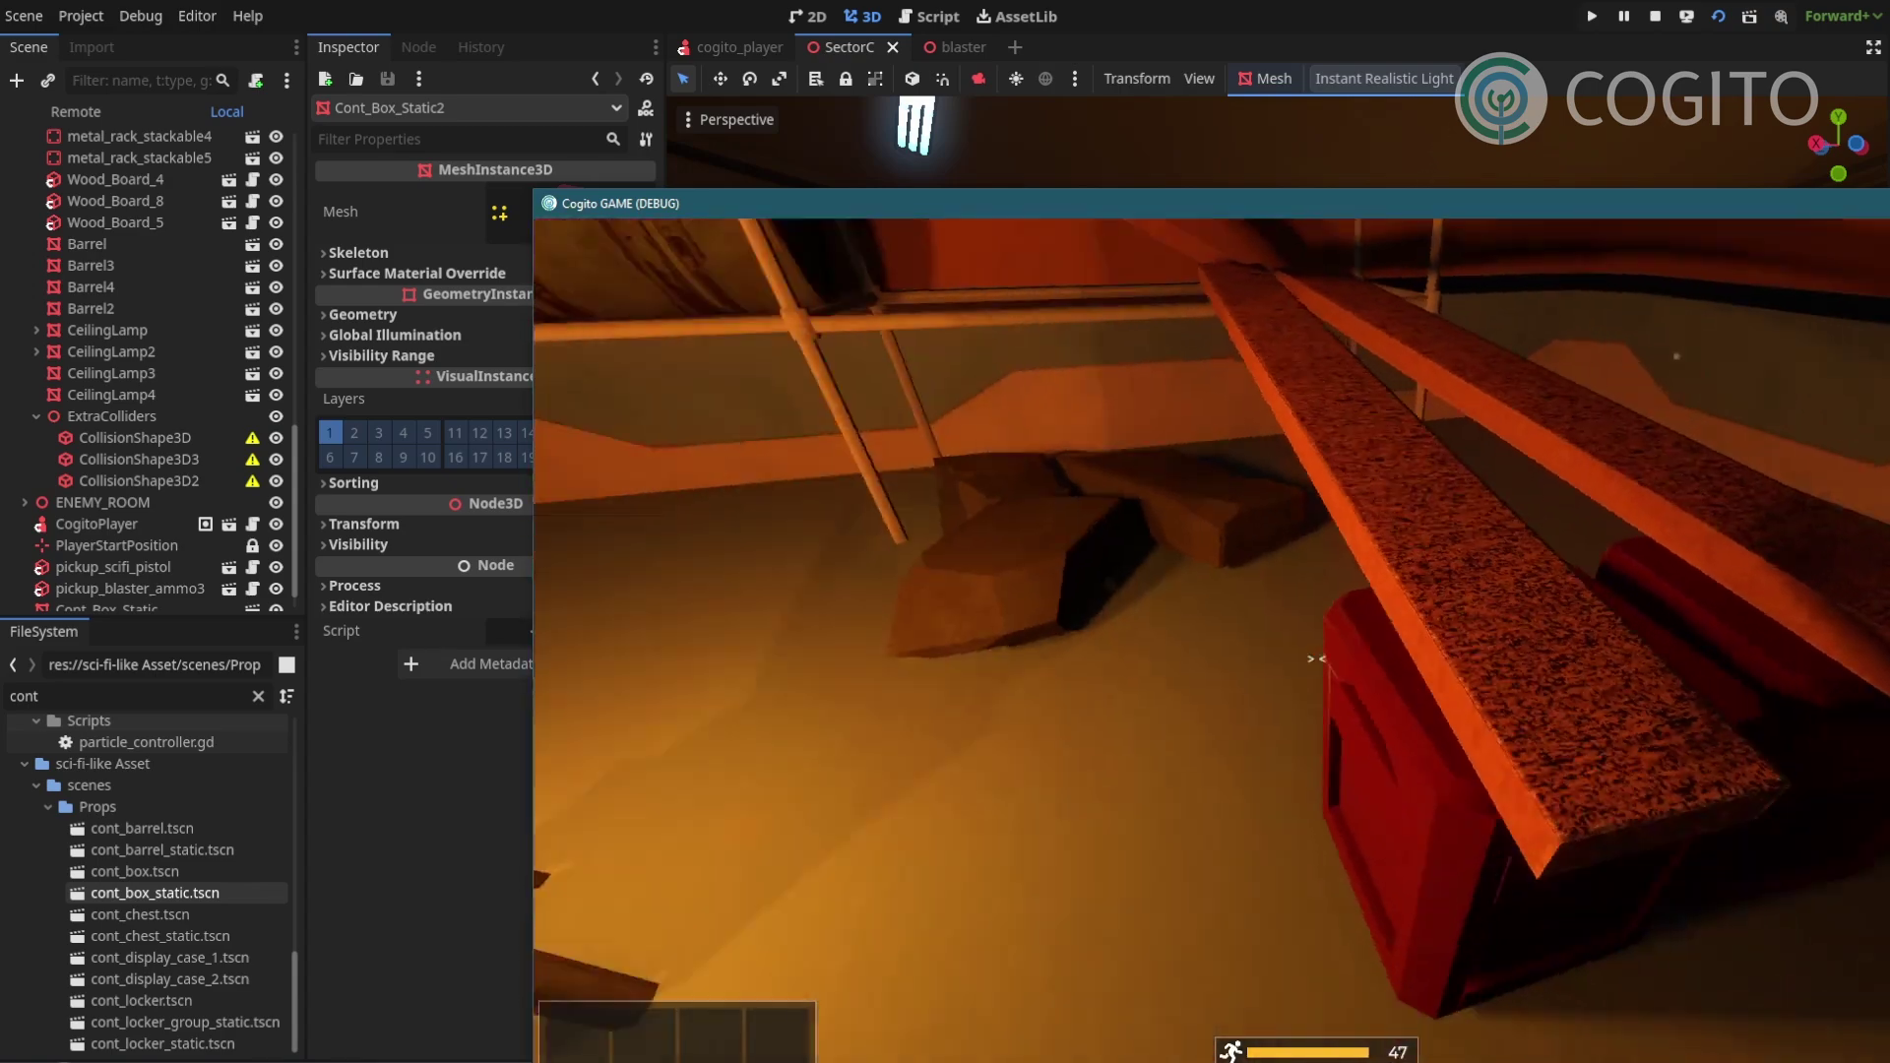
# Examine the crates and leaning boards from several sides around the lamp, and end the playtest.
pyautogui.press('a')
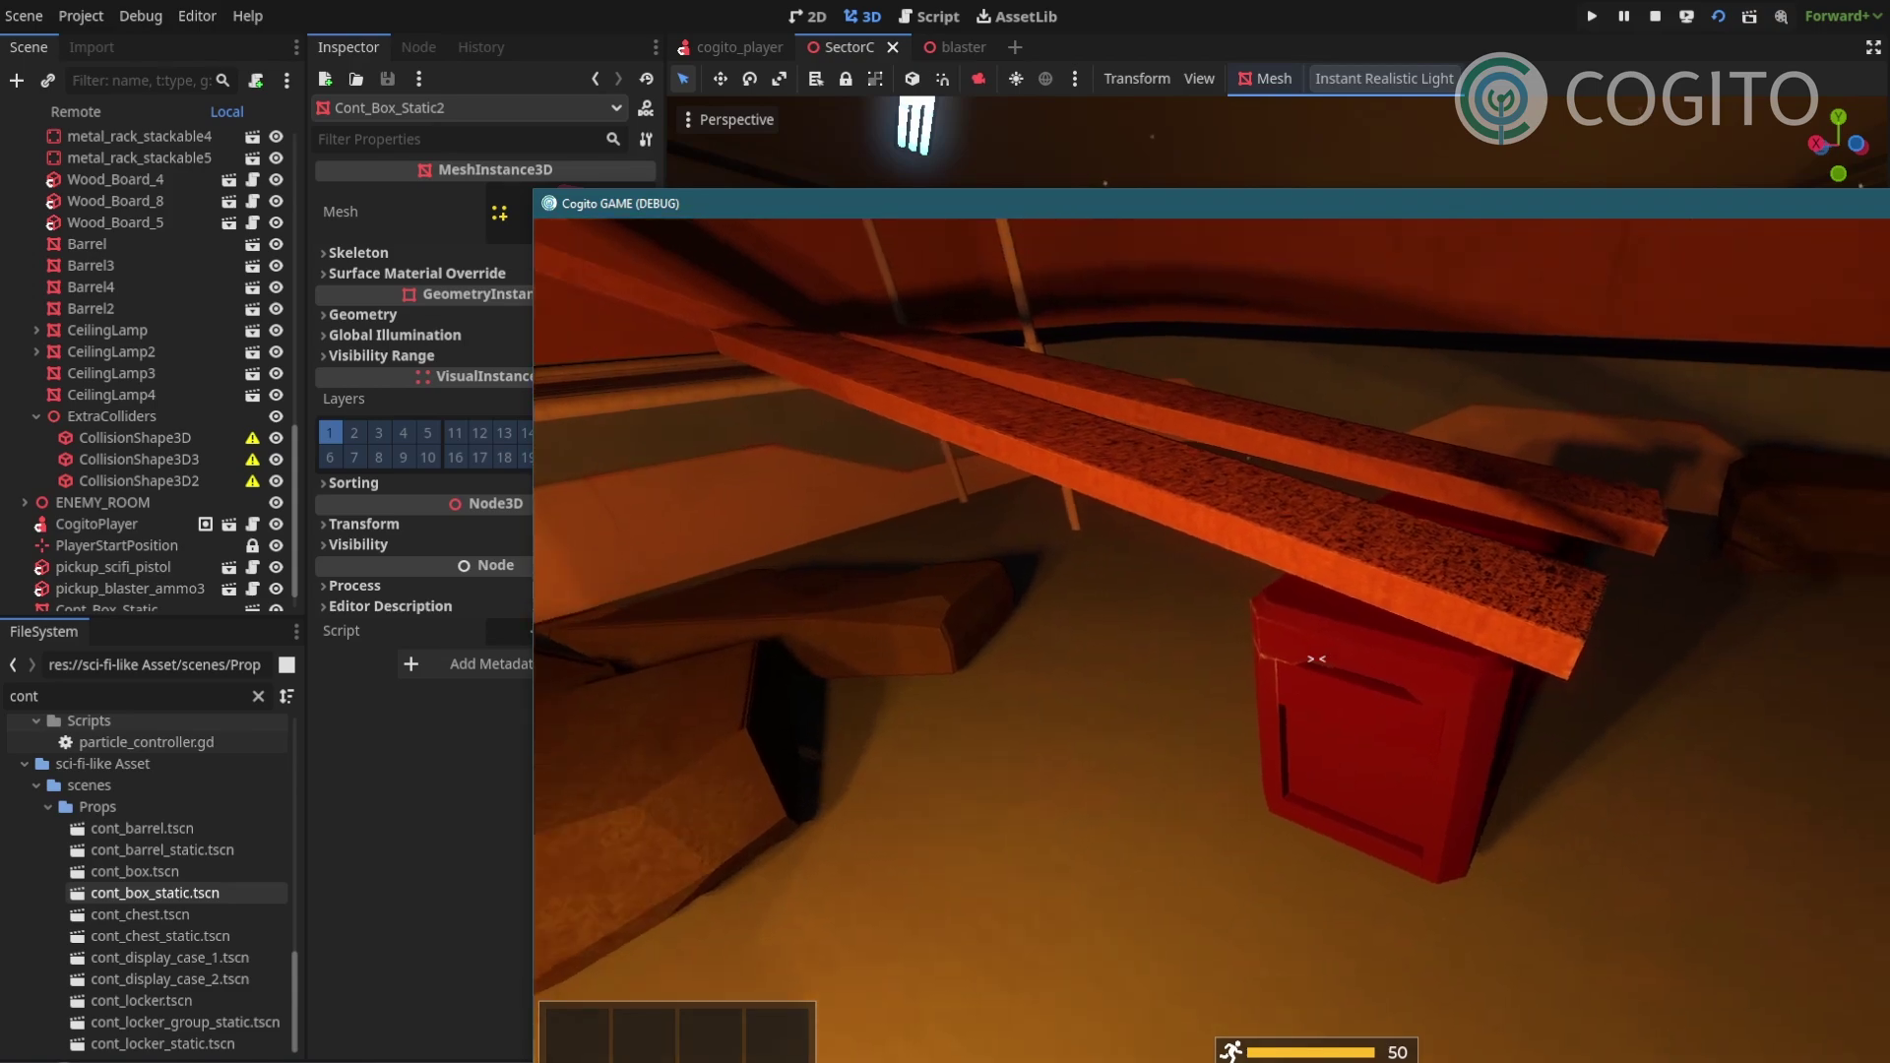
pyautogui.press('d')
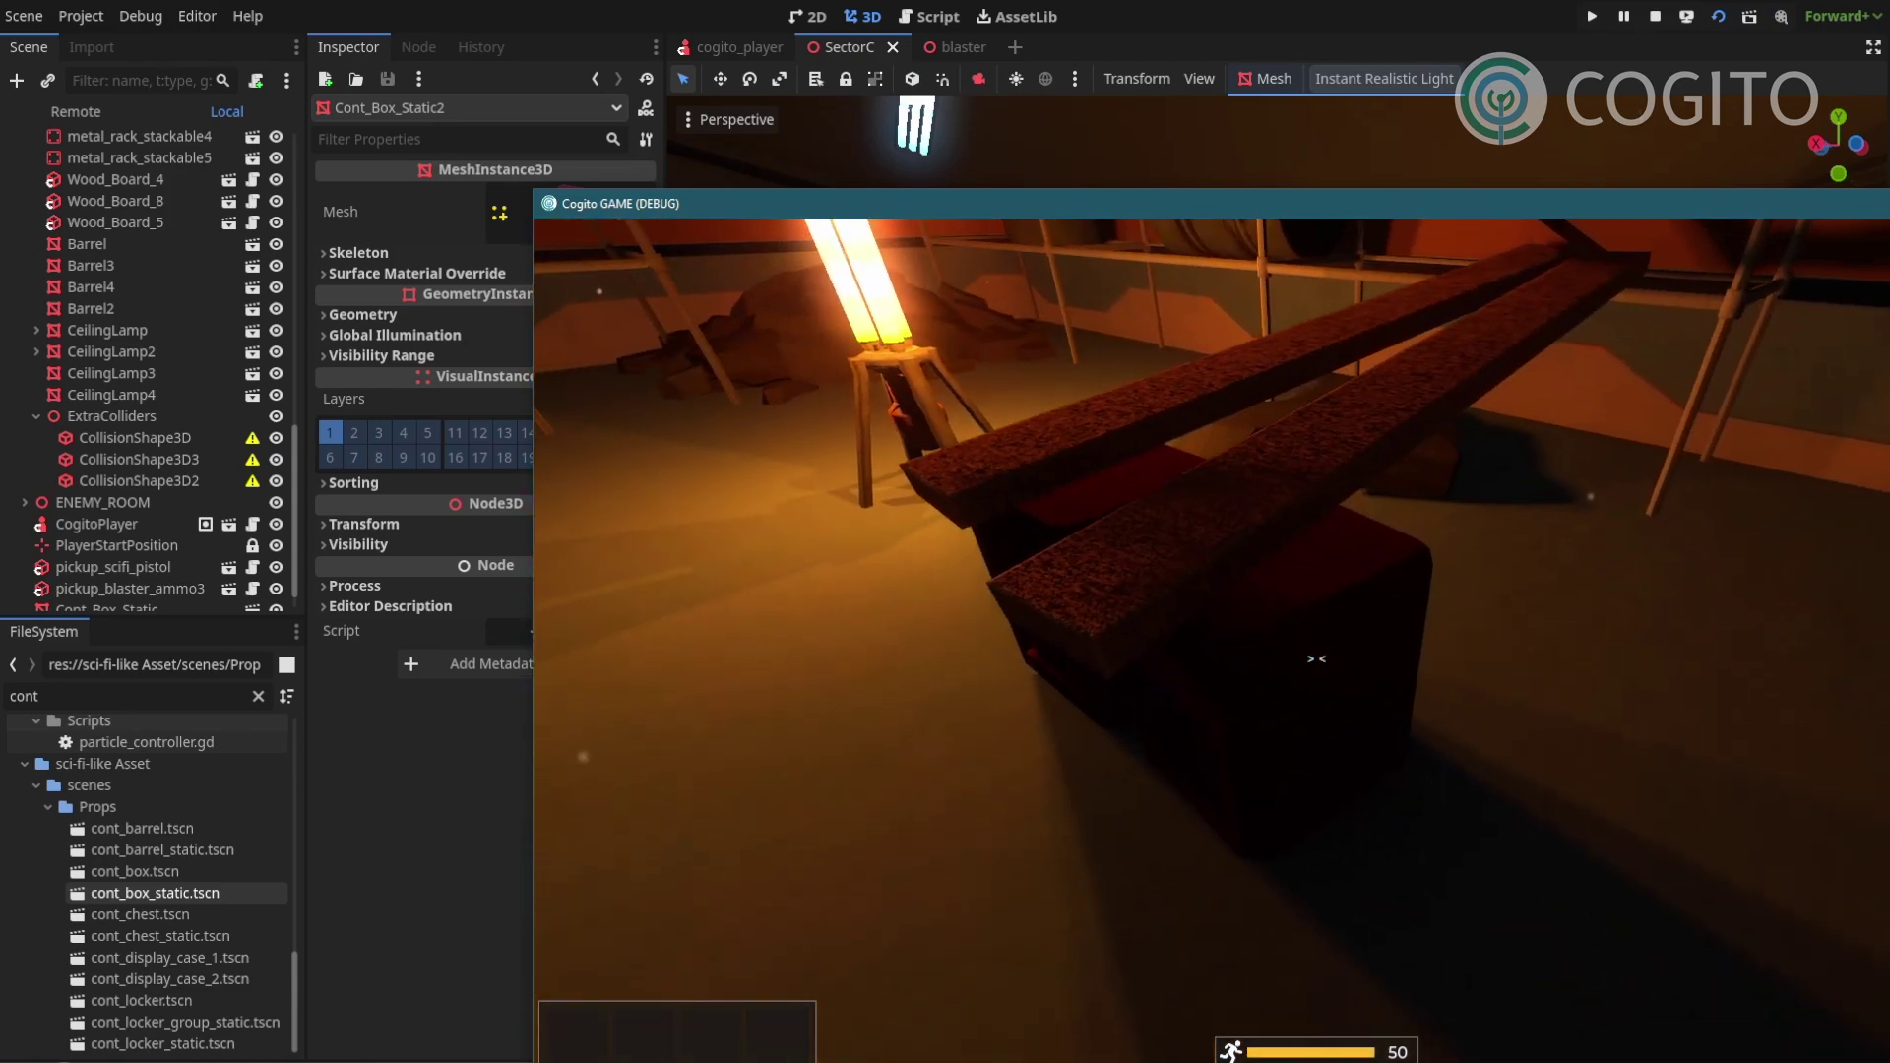
pyautogui.press('a')
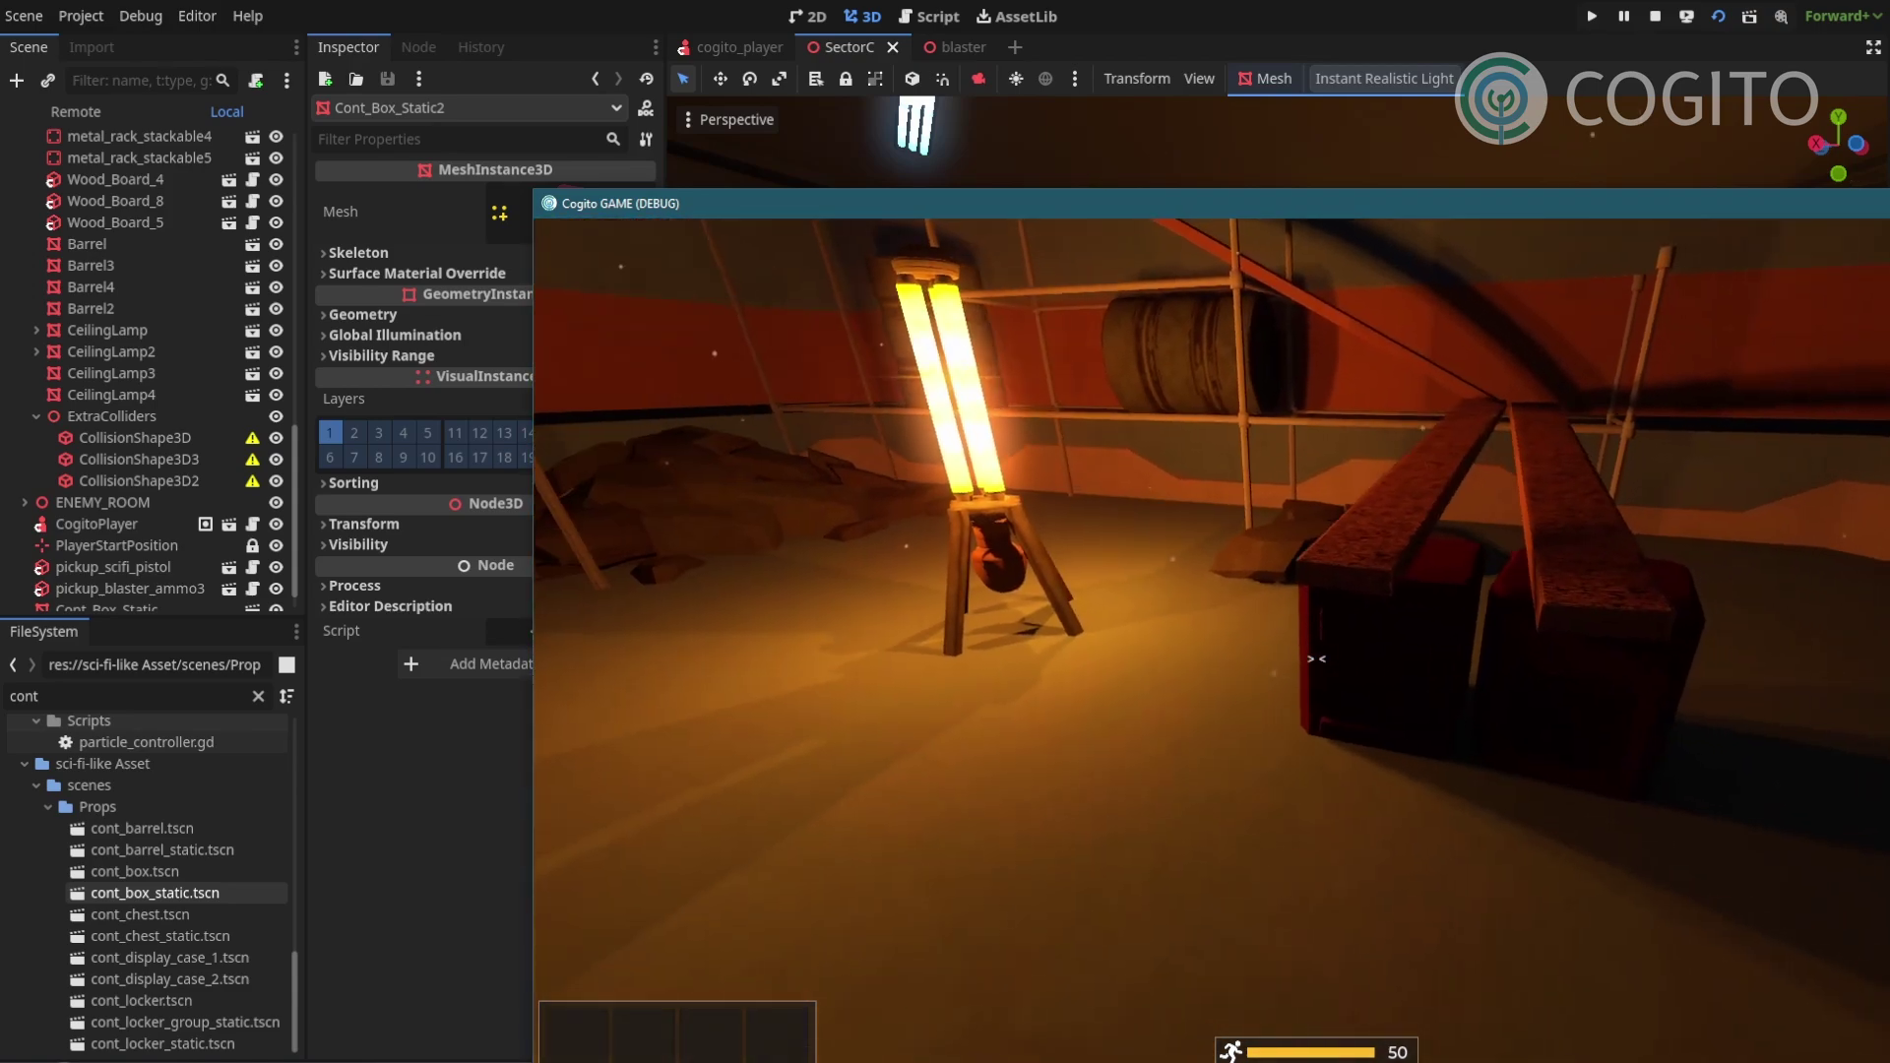
pyautogui.press('w')
pyautogui.press('a')
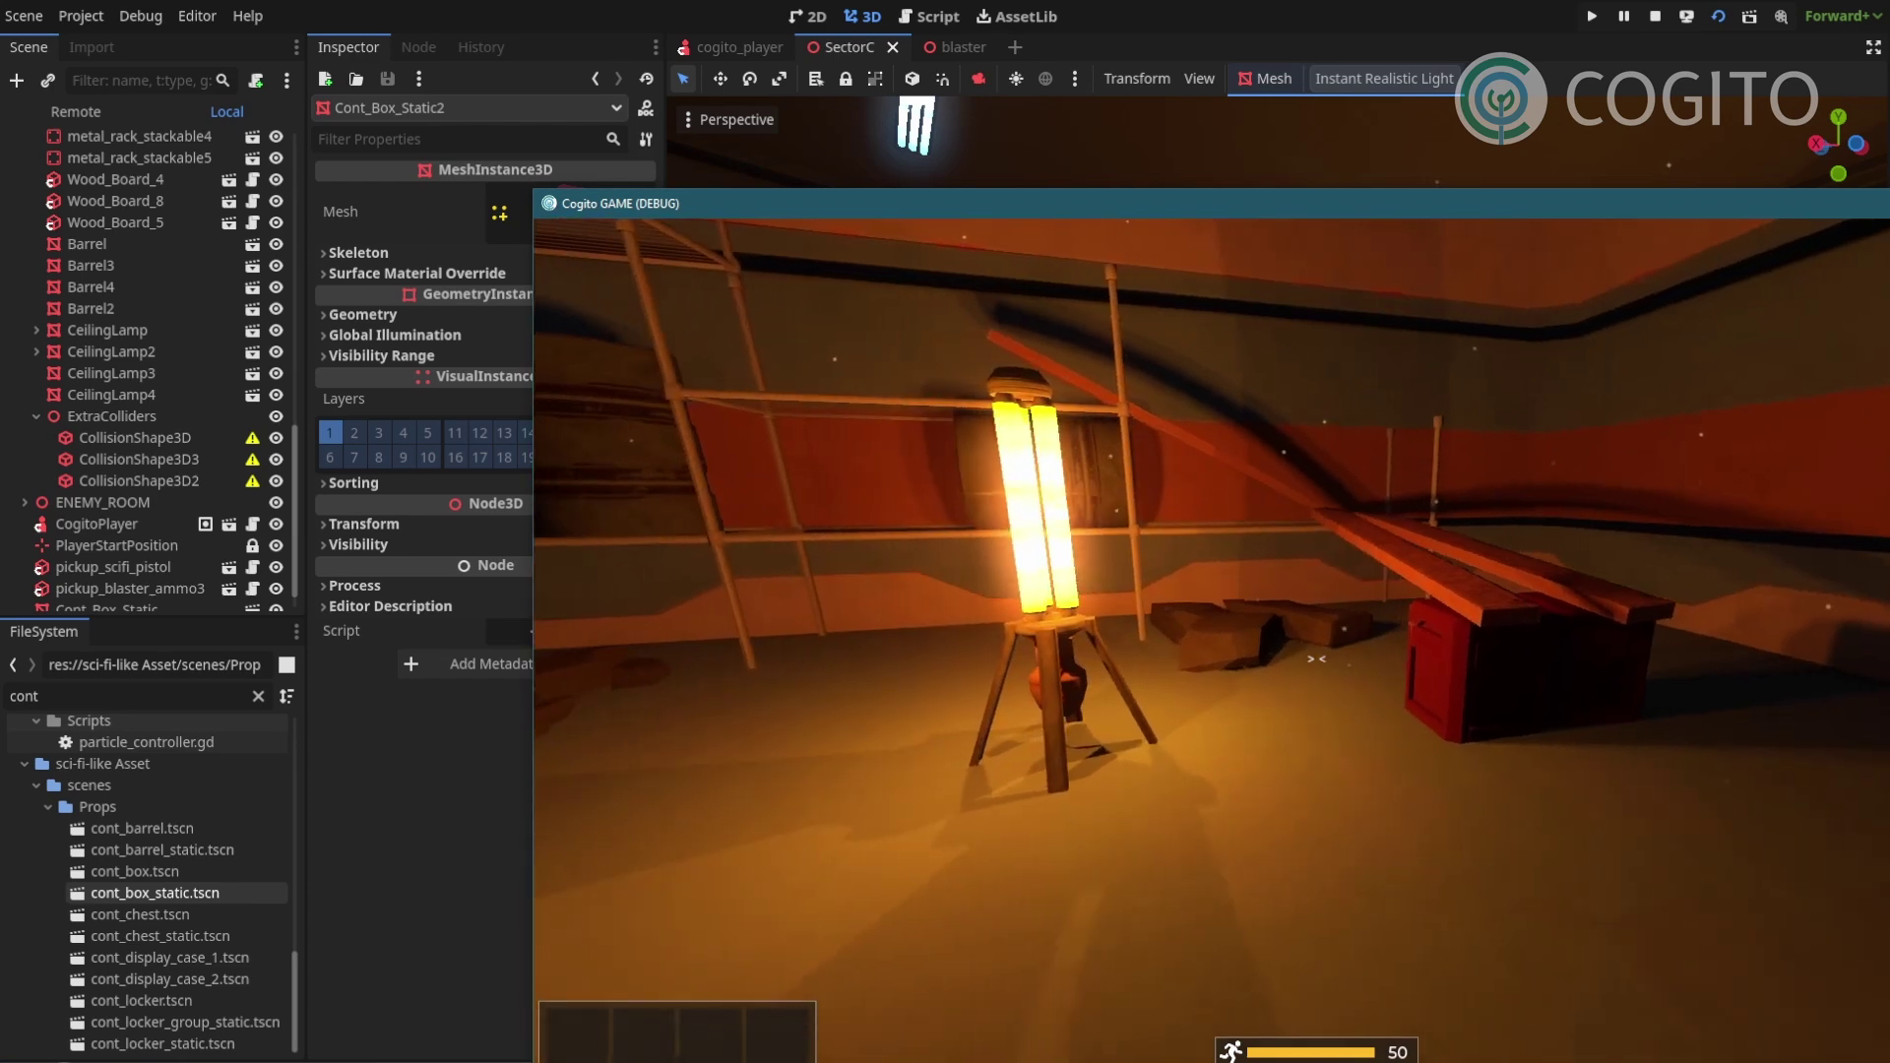
pyautogui.press('a')
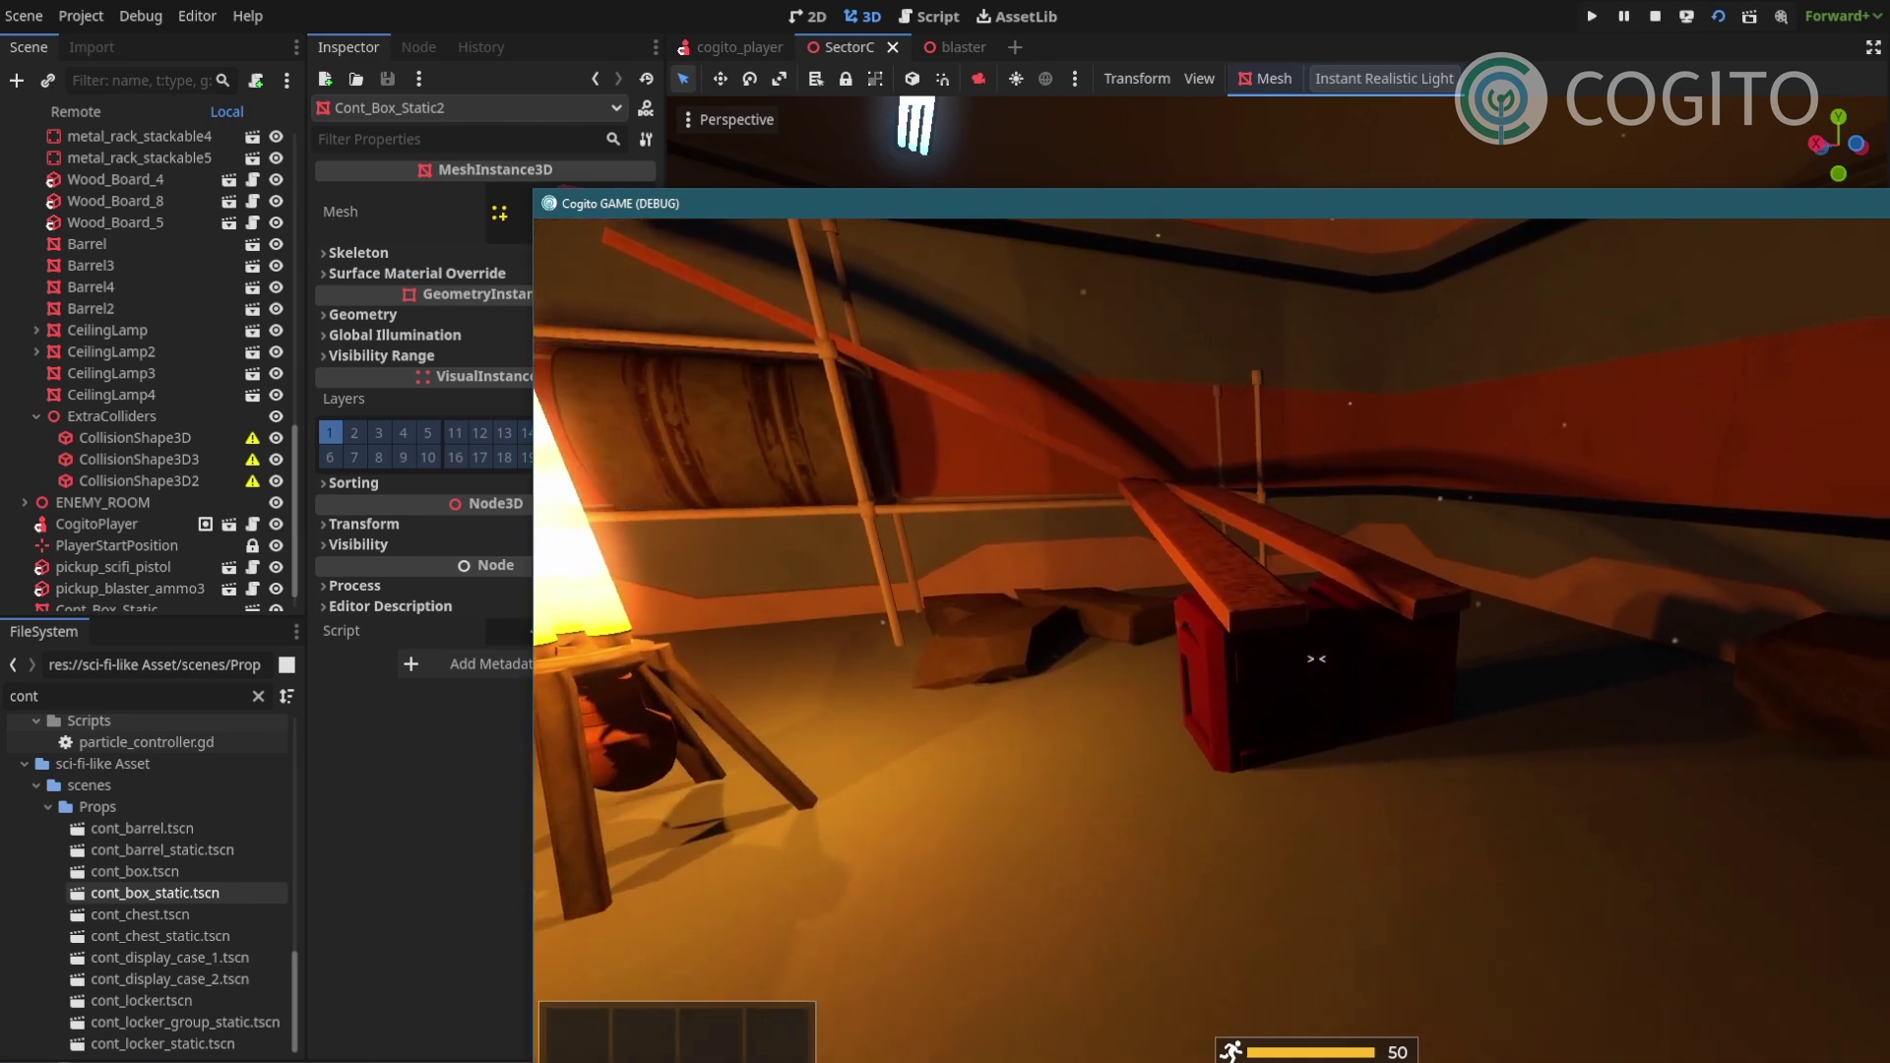
pyautogui.press('d')
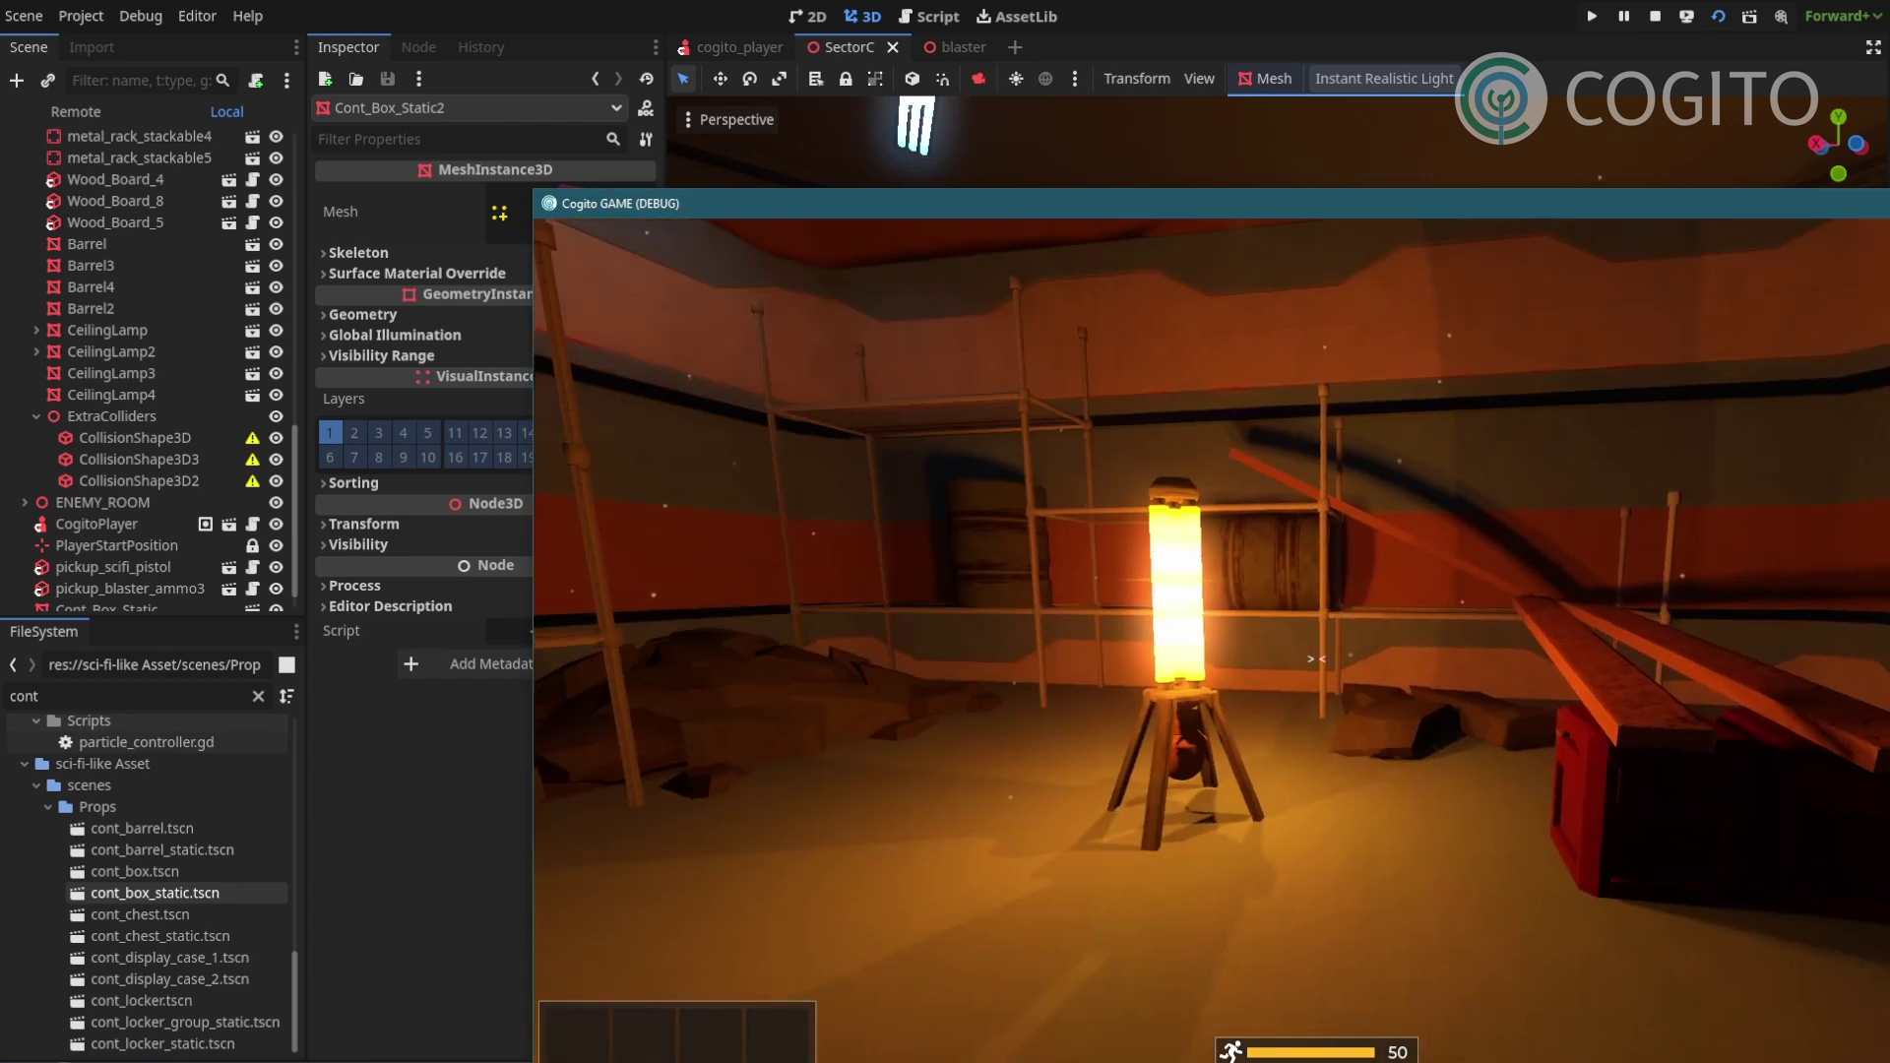
pyautogui.press('d')
pyautogui.press('a')
pyautogui.press('d')
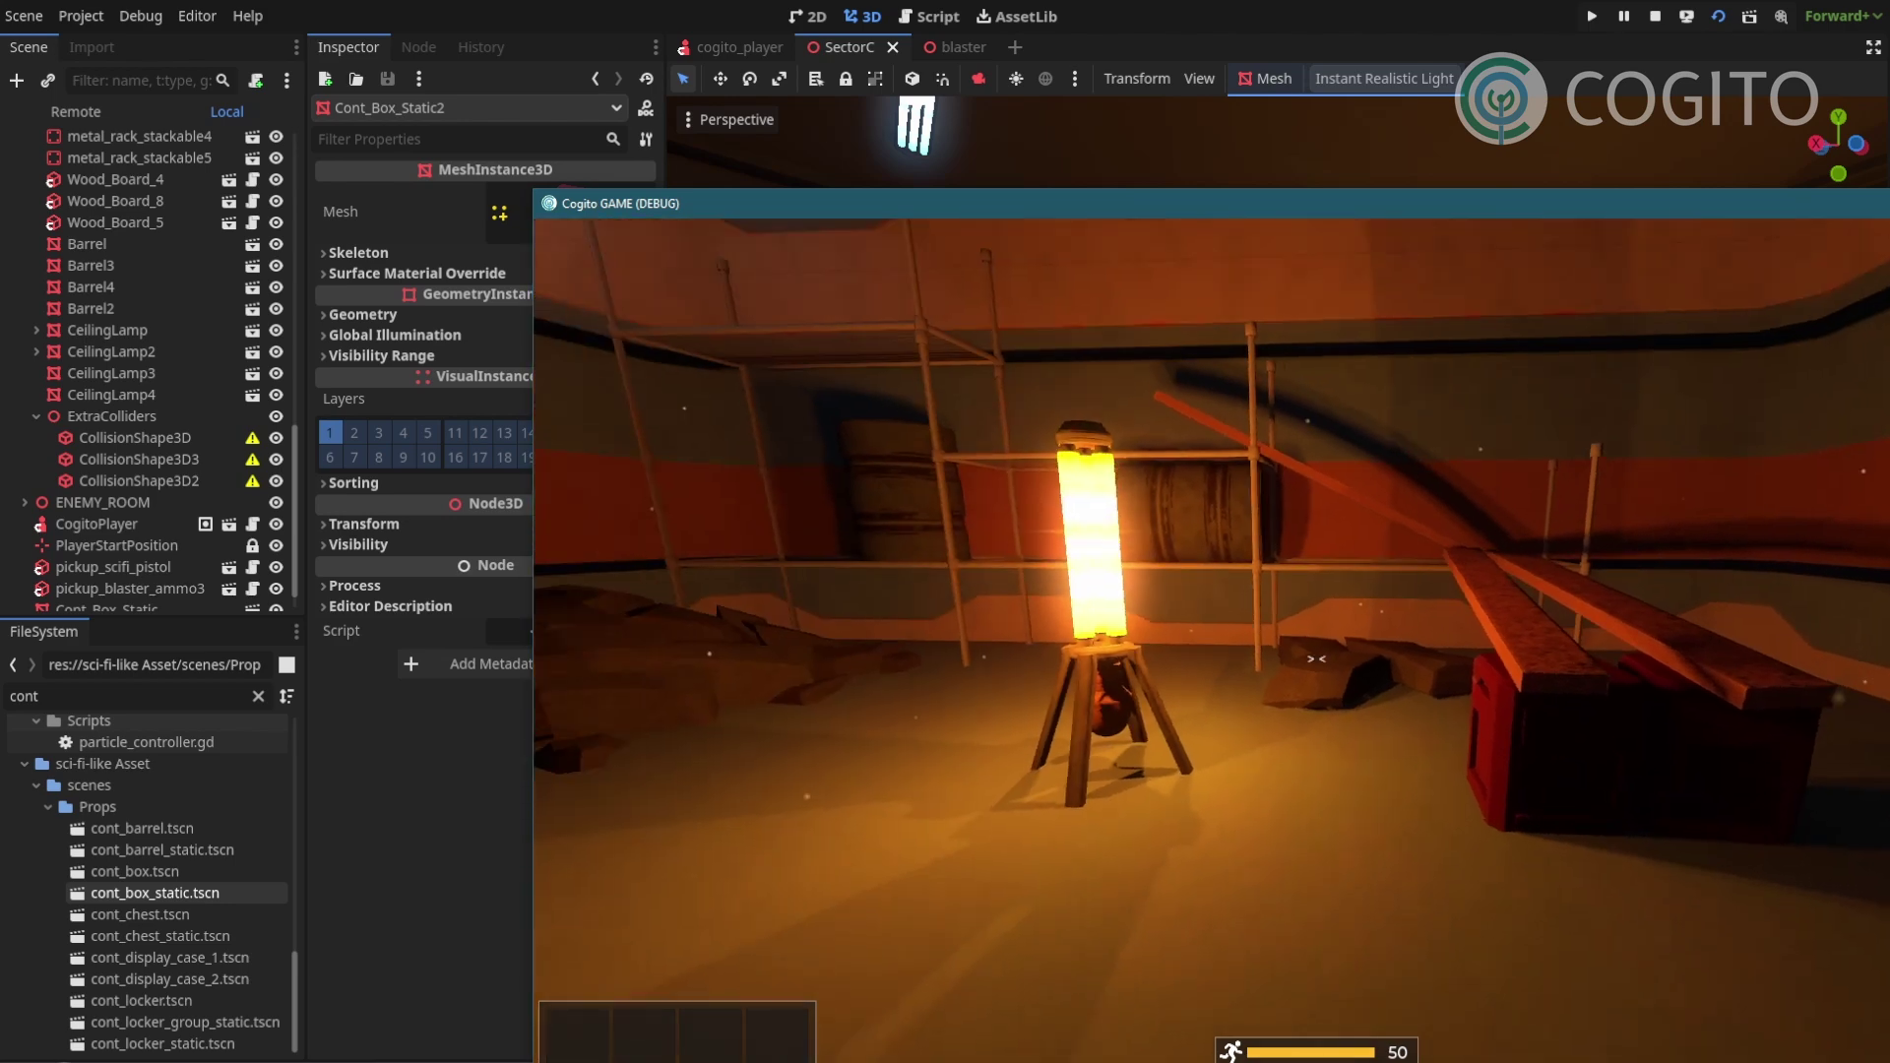
pyautogui.press('s')
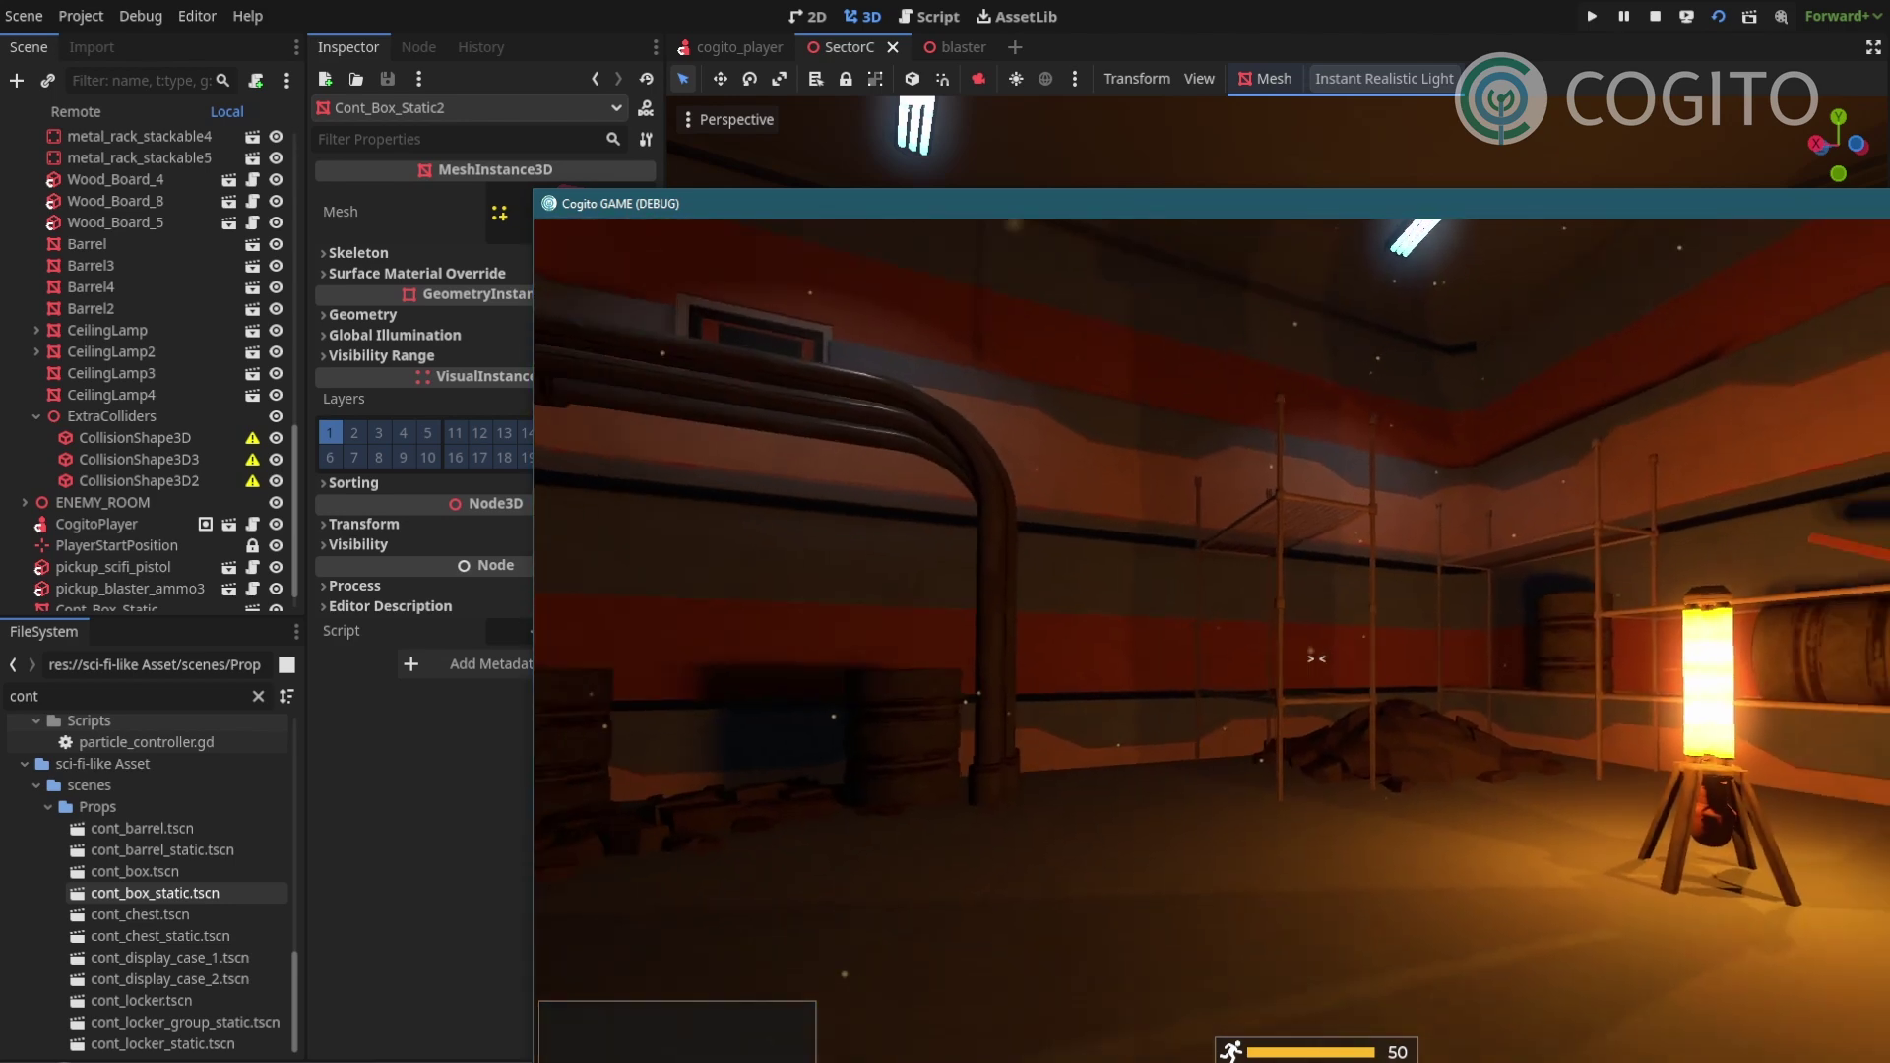
pyautogui.press('w')
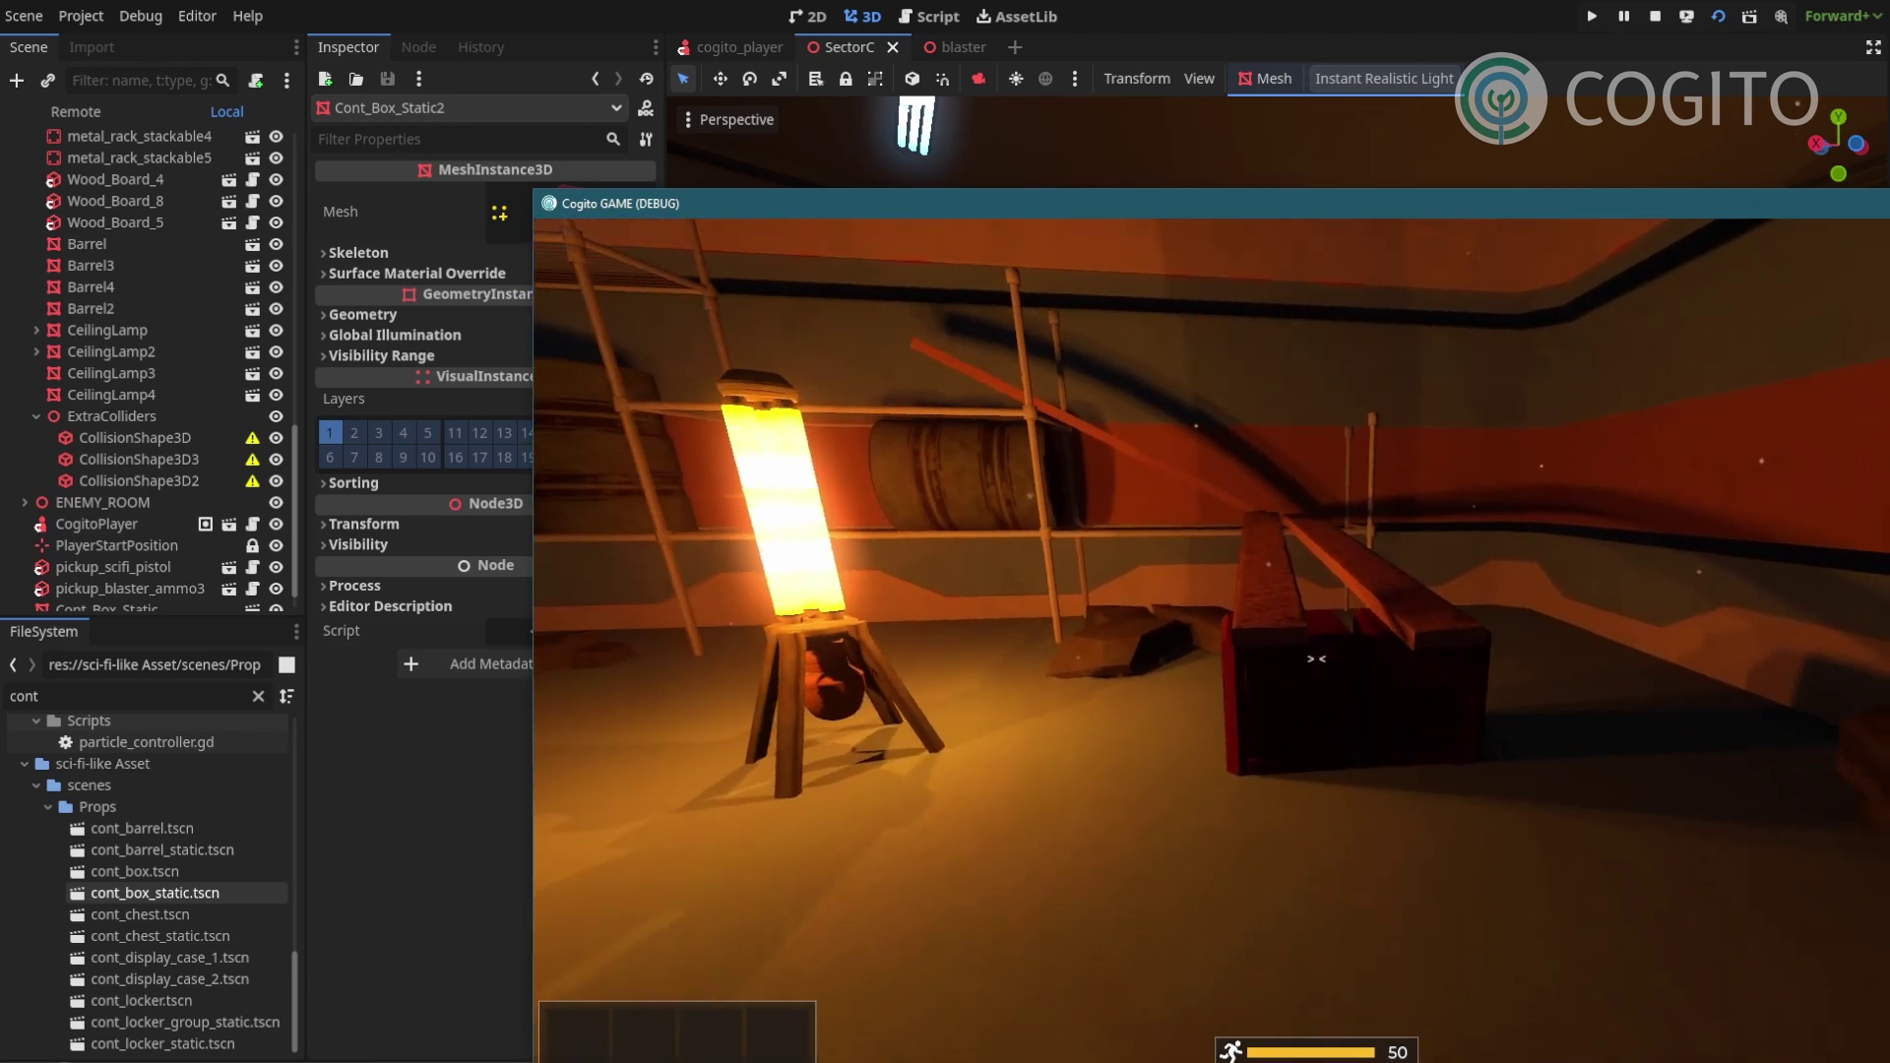
pyautogui.press('s')
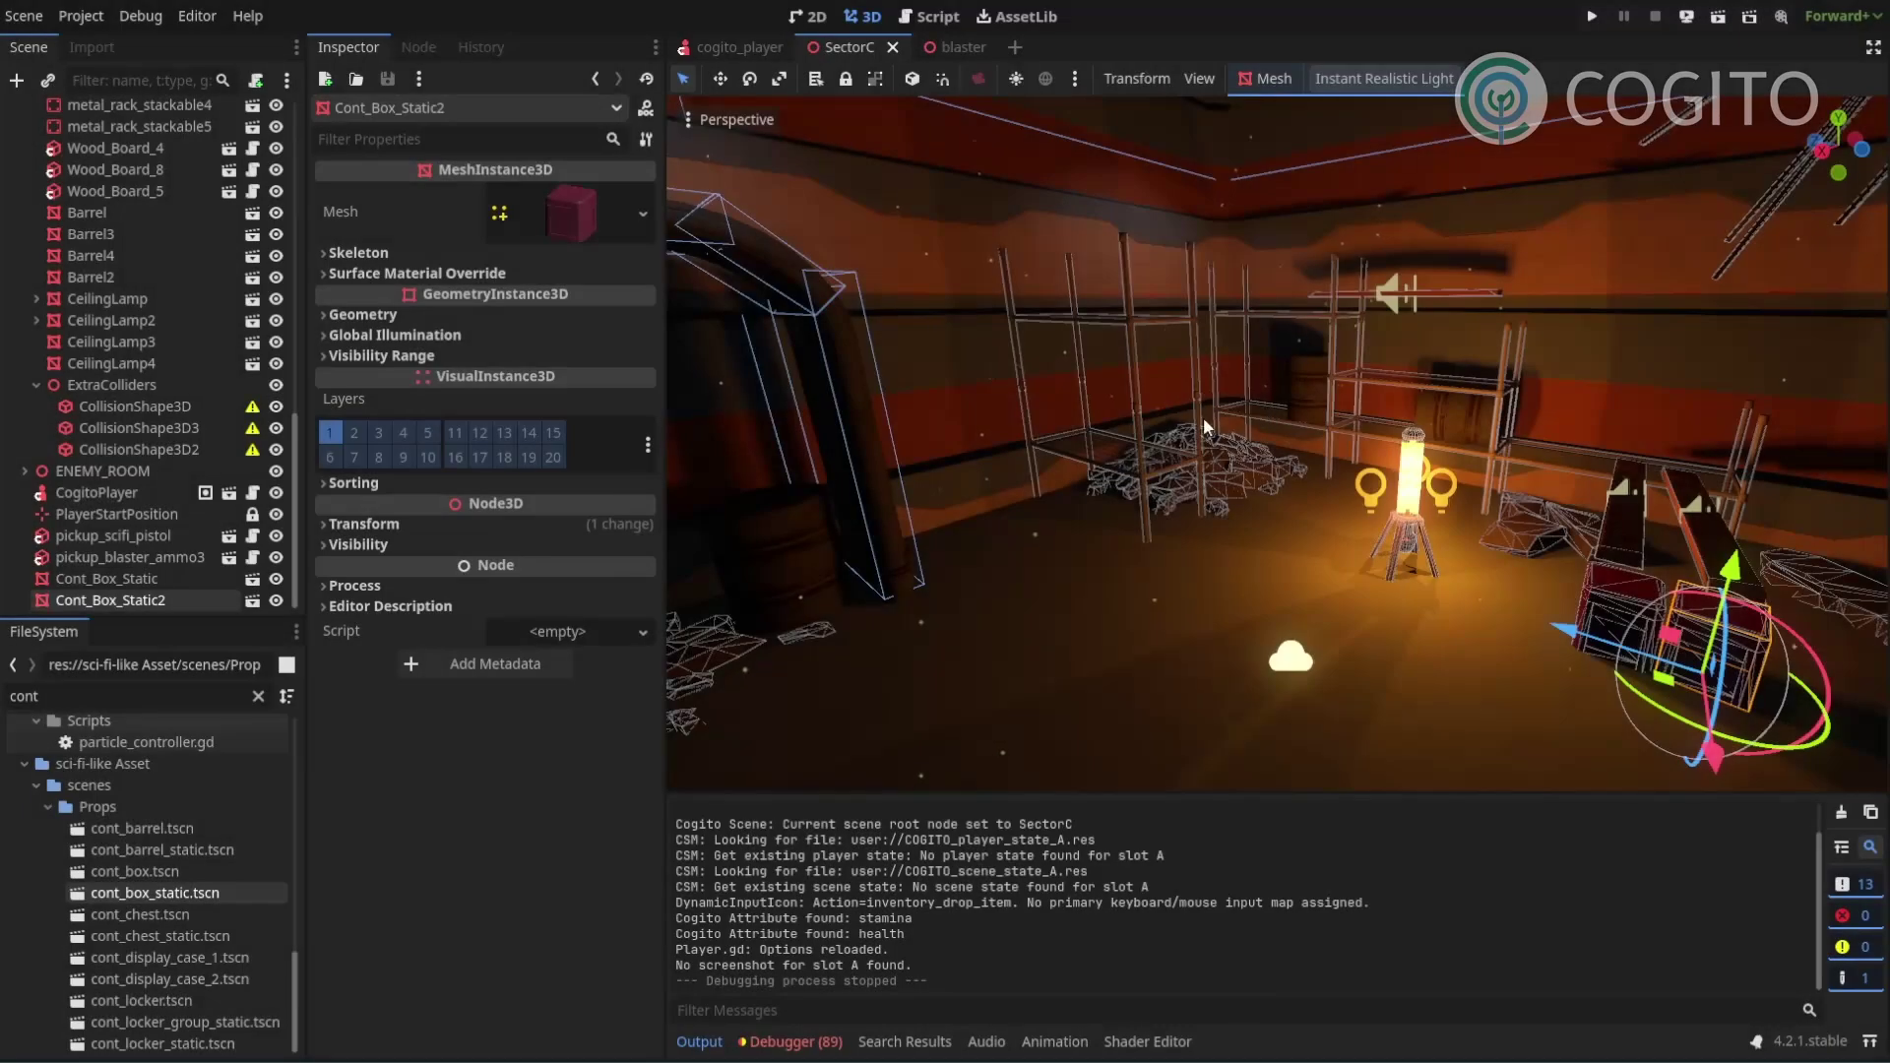
# Inspect the two crates under the wooden boards in SectorC by selecting Cont_Box_Static and Cont_Box_Static2 in turn.
pyautogui.press('w')
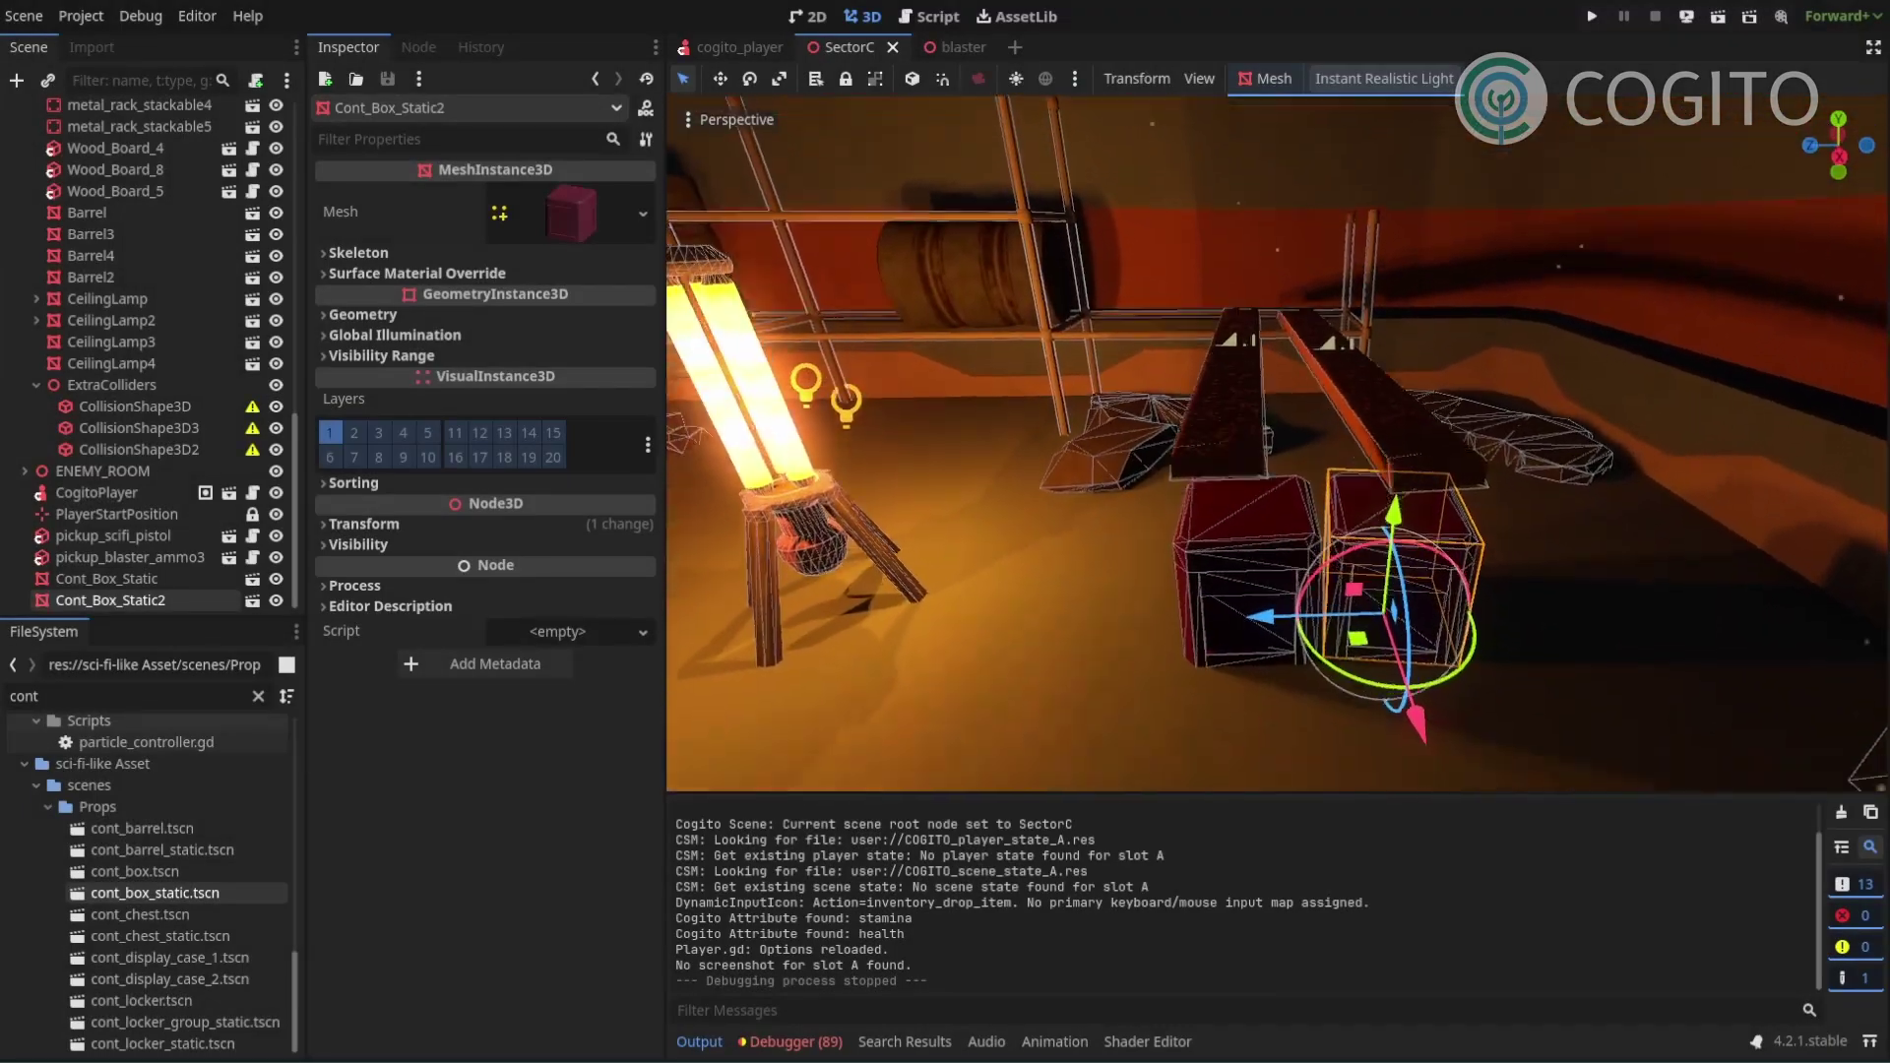
pyautogui.click(1172, 527)
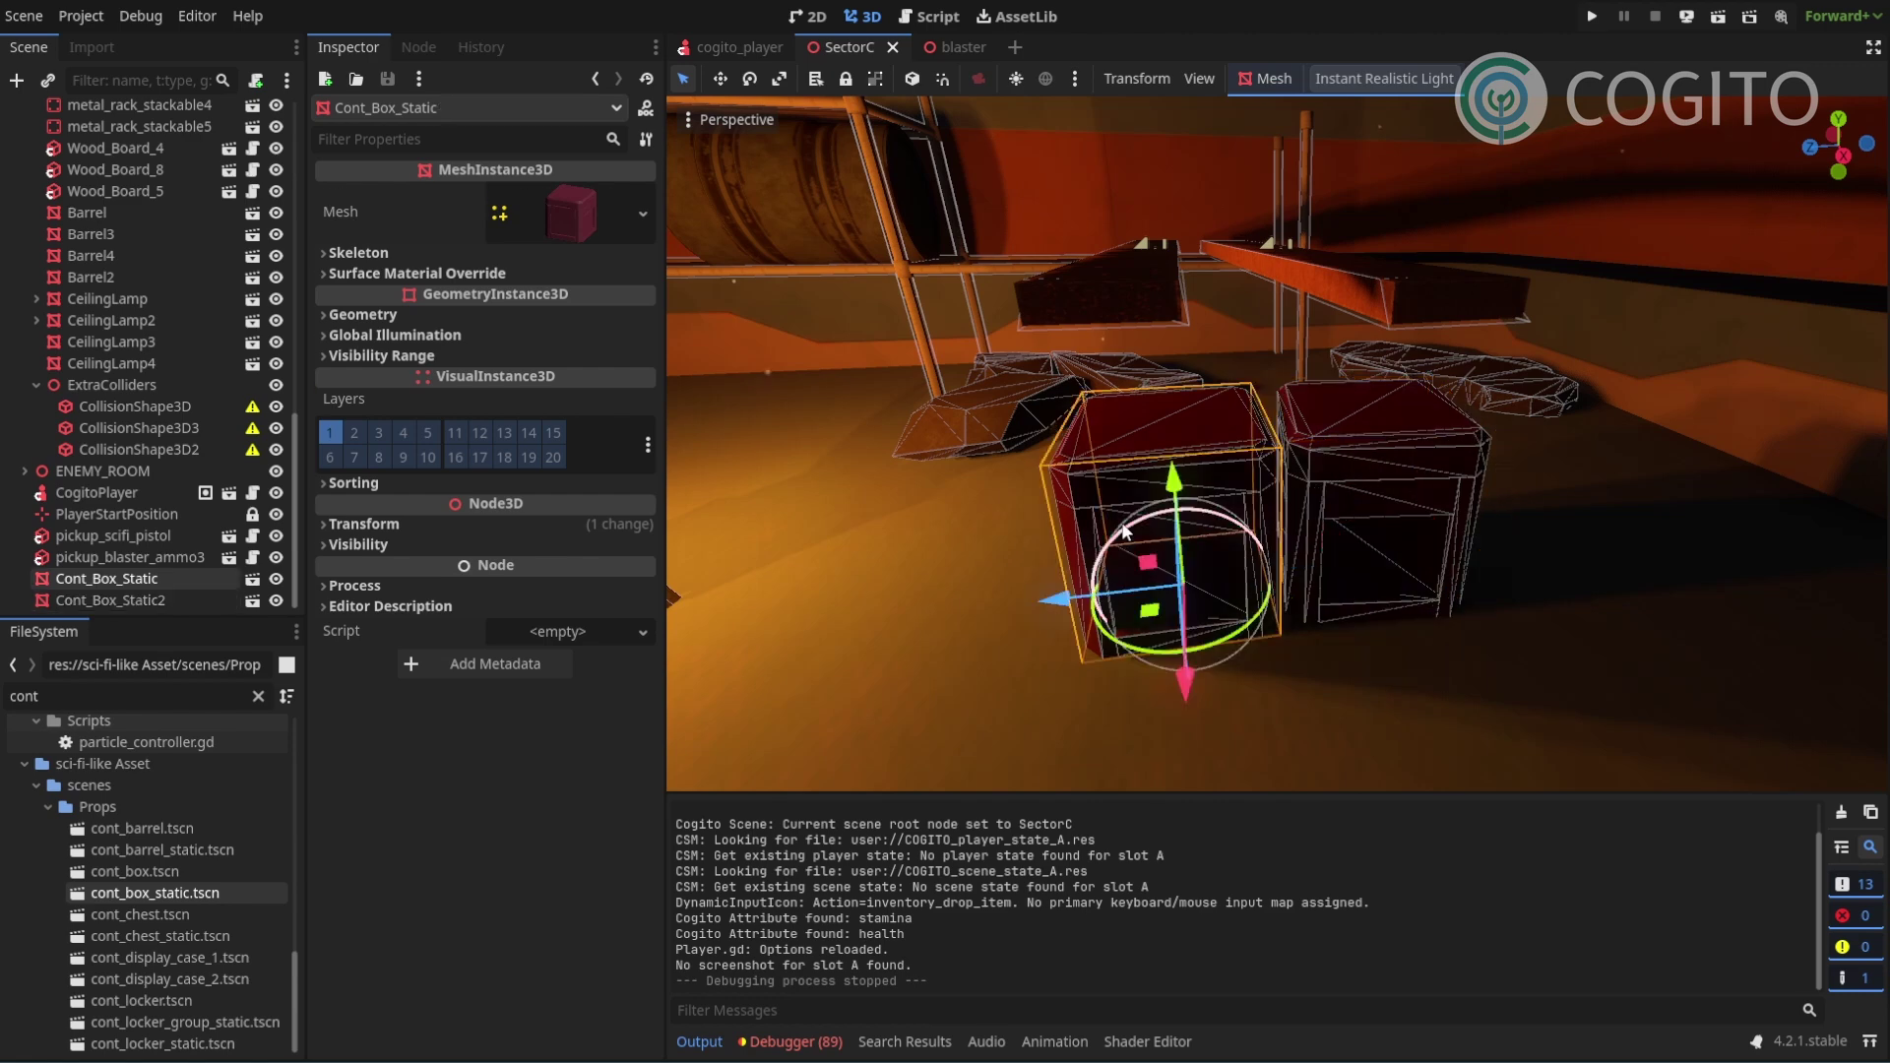
pyautogui.moveTo(1172, 528); pyautogui.dragTo(1252, 544, button='right')
pyautogui.press('a')
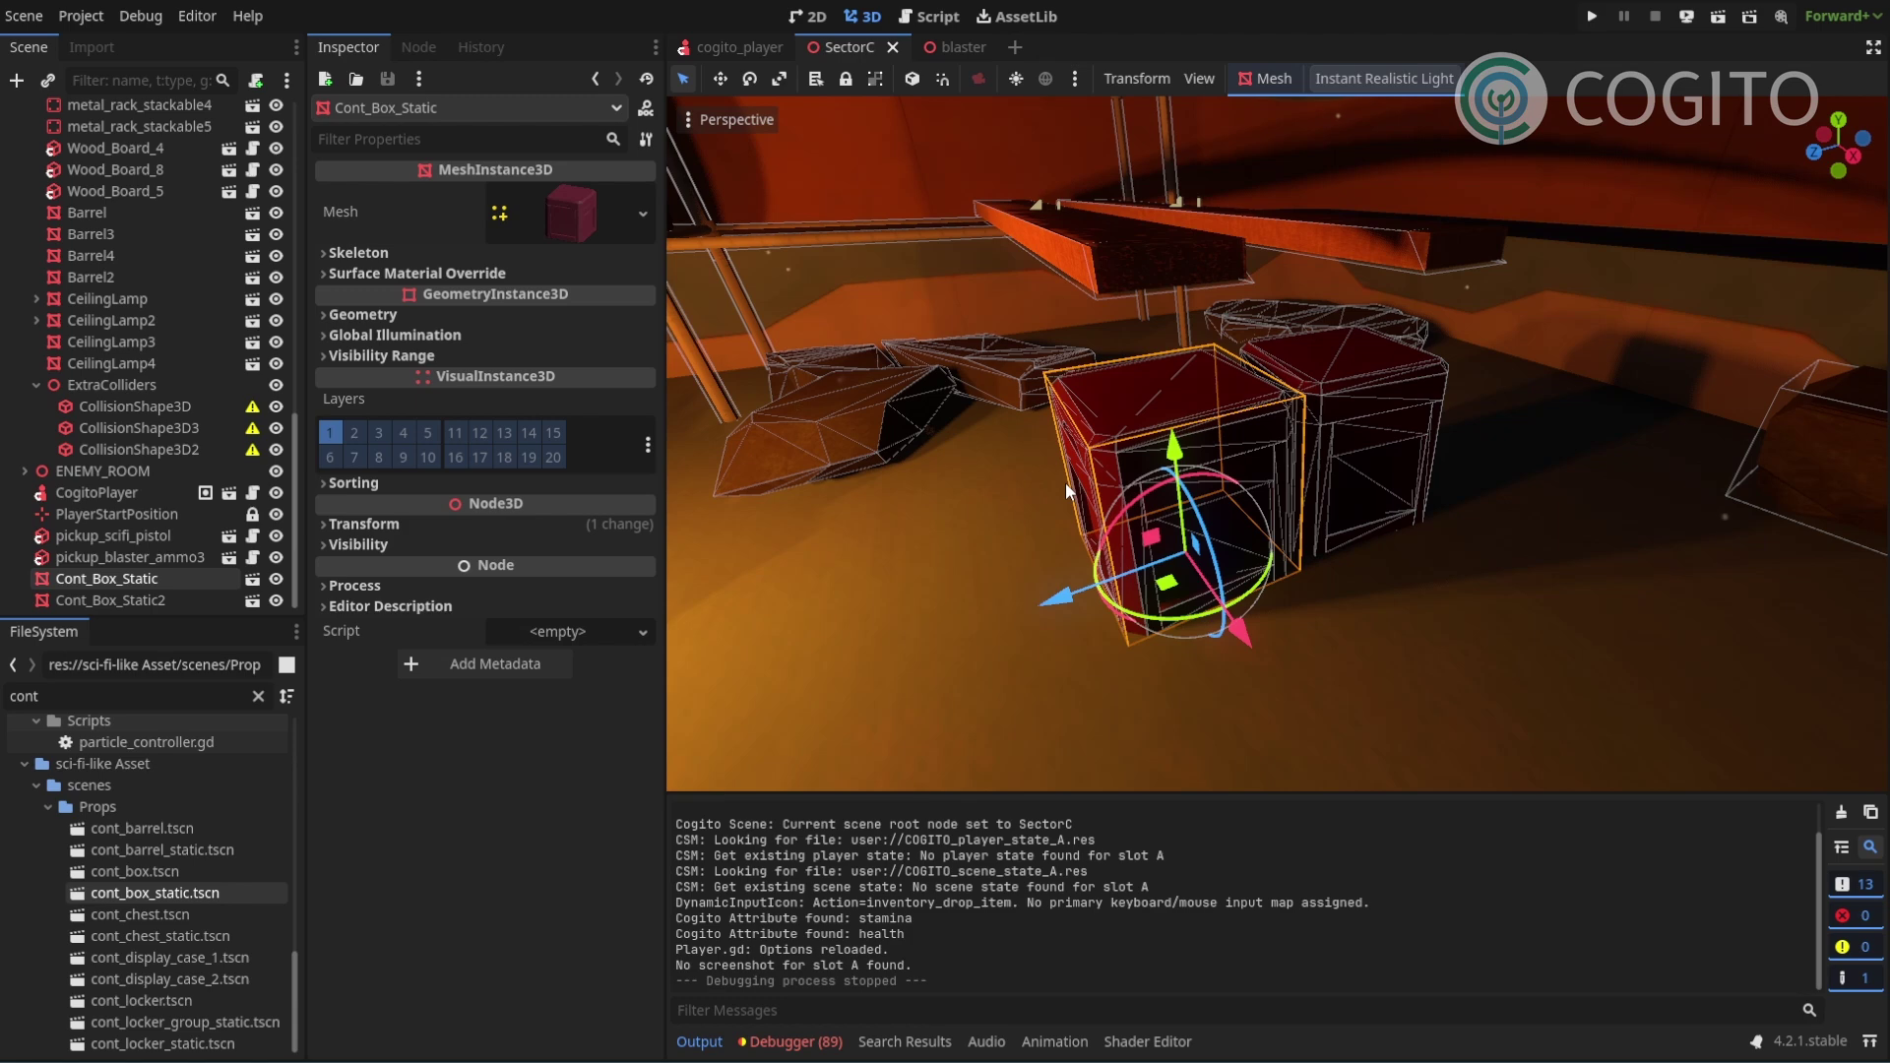
pyautogui.click(123, 599)
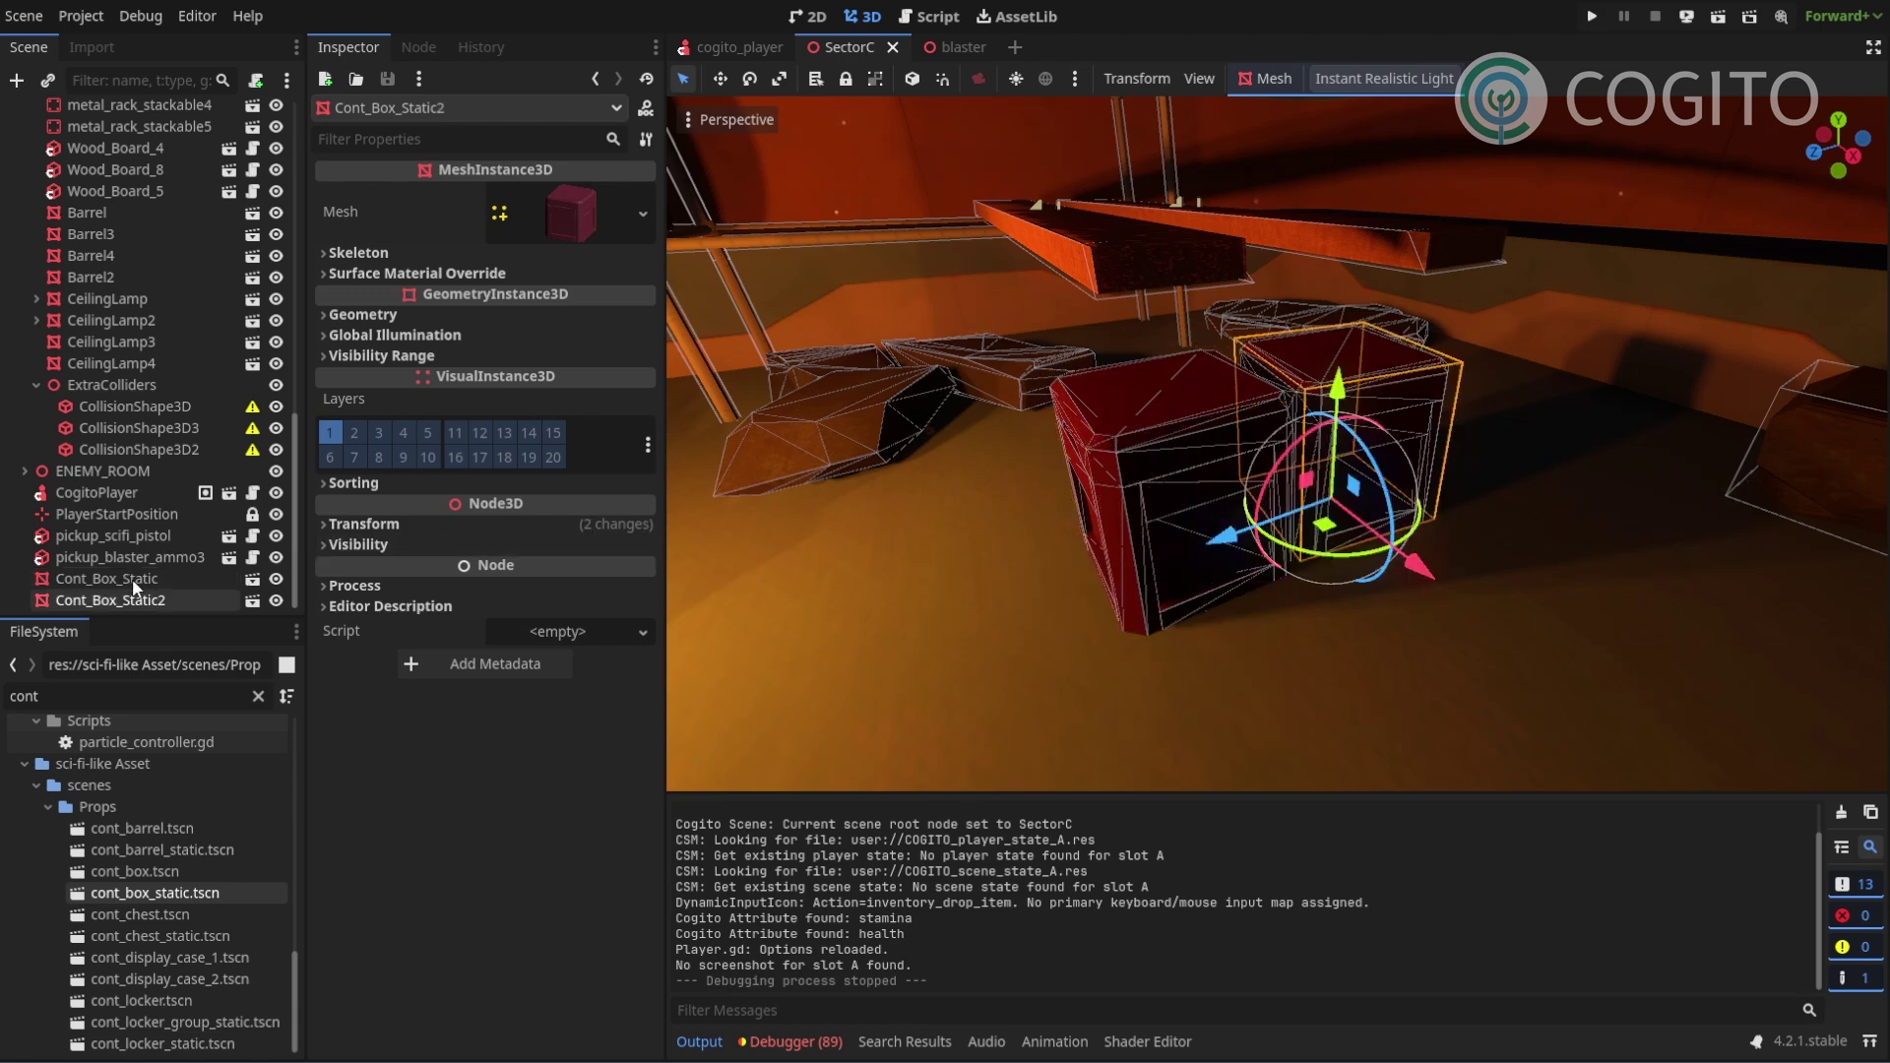
# Open the cont_box_static scene from the Cont_Box_Static instance and inspect its root, StaticBody3D and CollisionShape3D nodes.
pyautogui.click(253, 584)
pyautogui.moveTo(1063, 410); pyautogui.dragTo(1039, 464, button='middle')
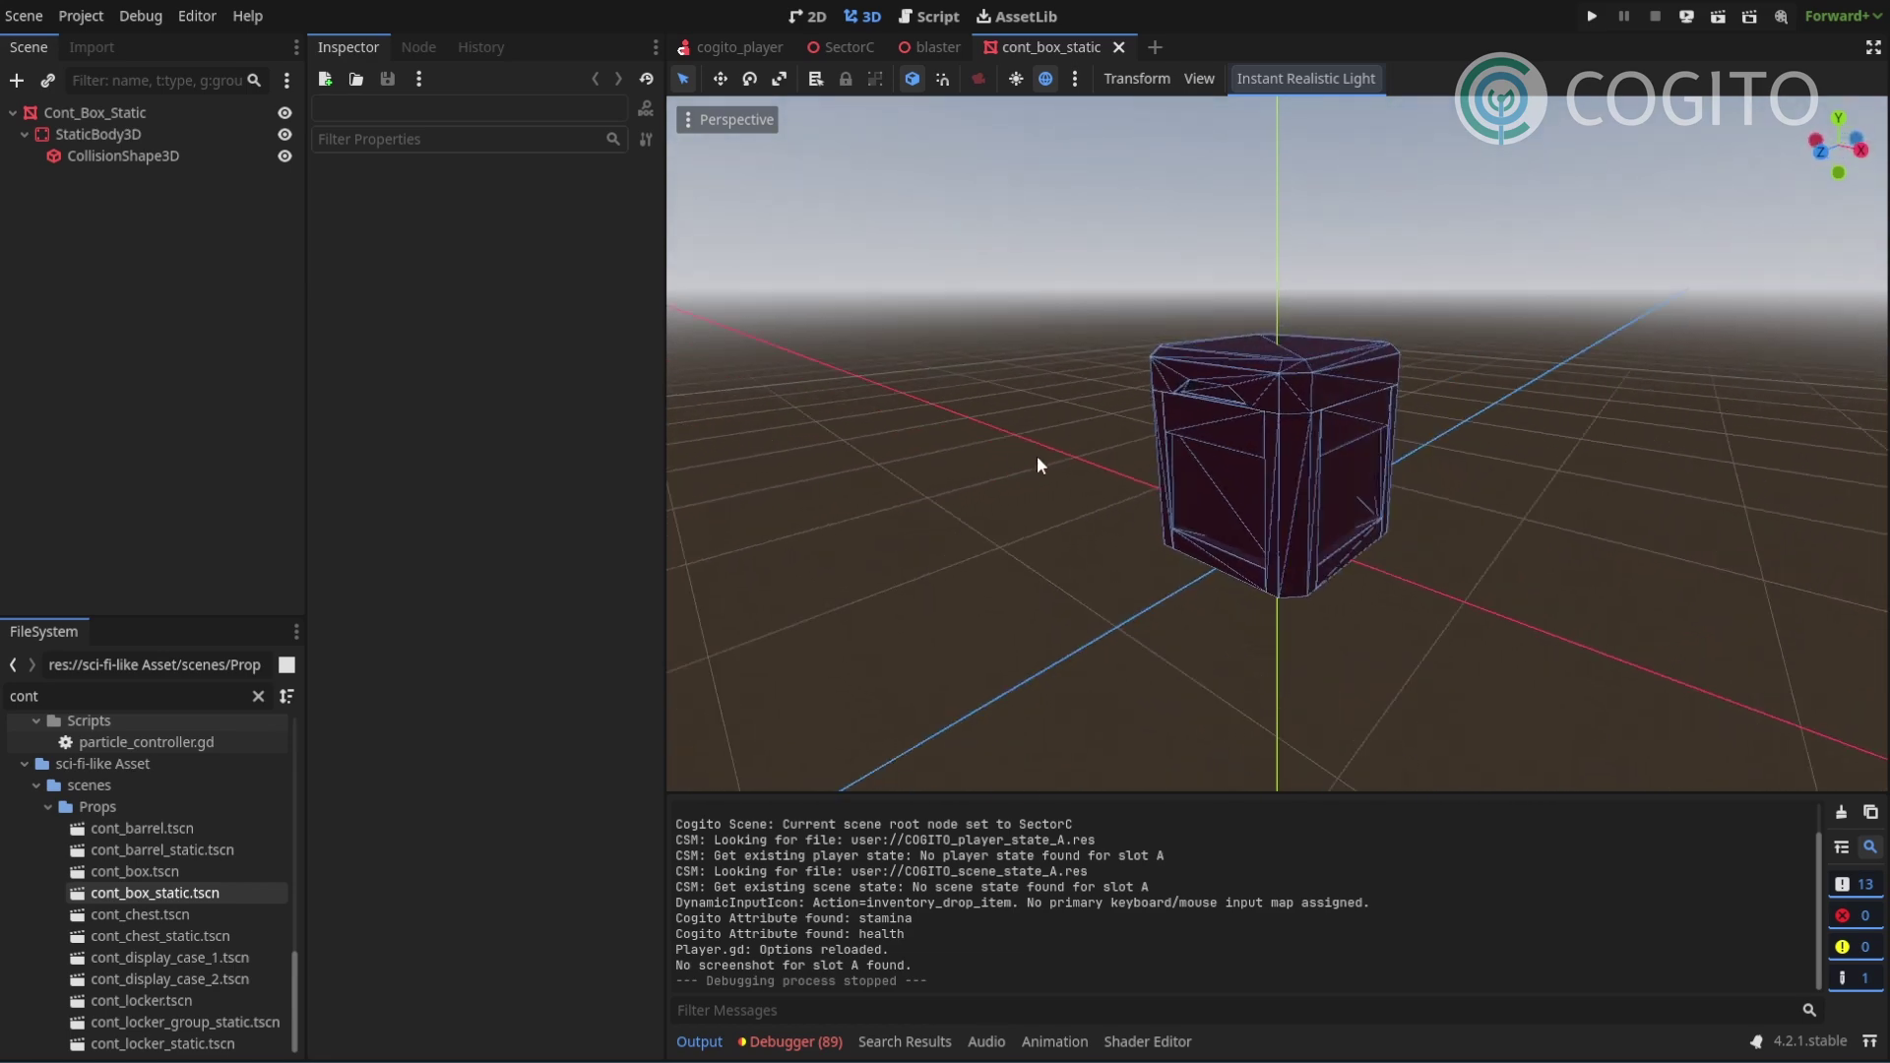
pyautogui.click(117, 111)
pyautogui.click(108, 134)
pyautogui.click(108, 153)
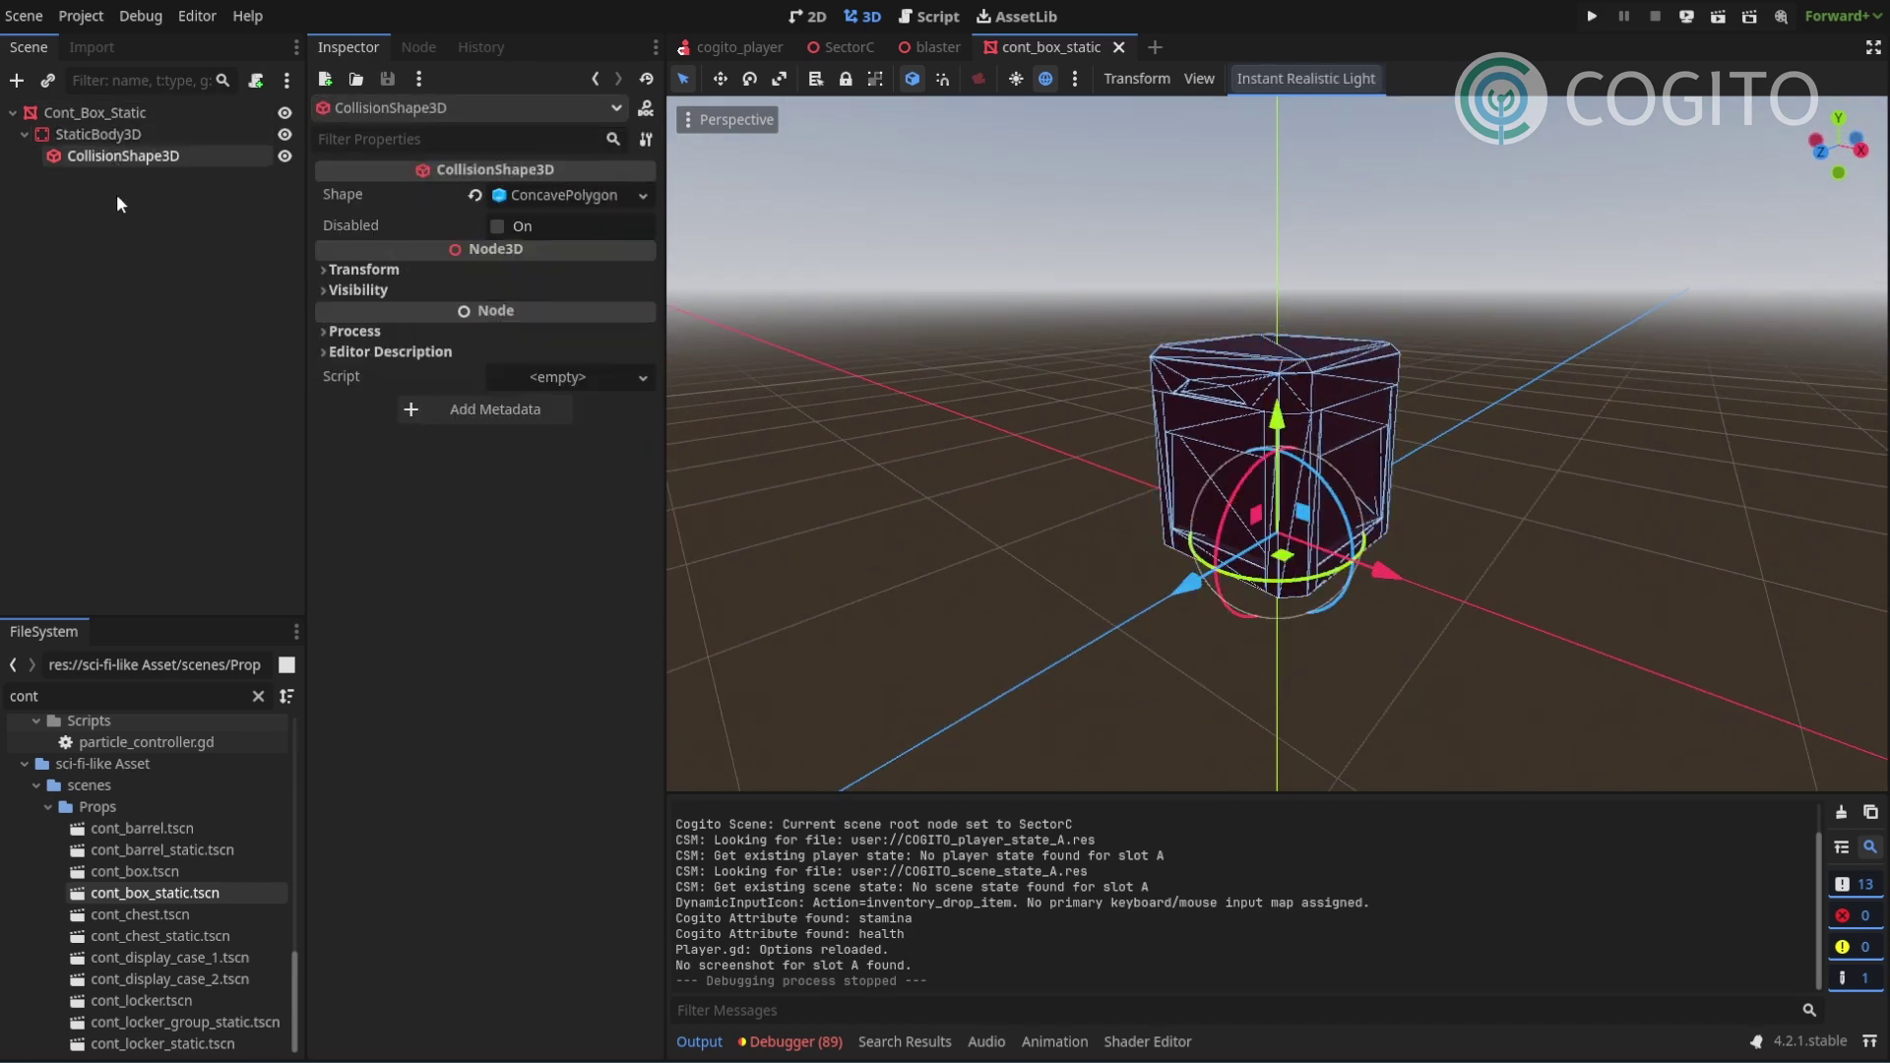
# Review the Cont_Box_Static, StaticBody3D and CollisionShape3D nodes and the crate's collision mesh.
pyautogui.click(132, 115)
pyautogui.click(116, 136)
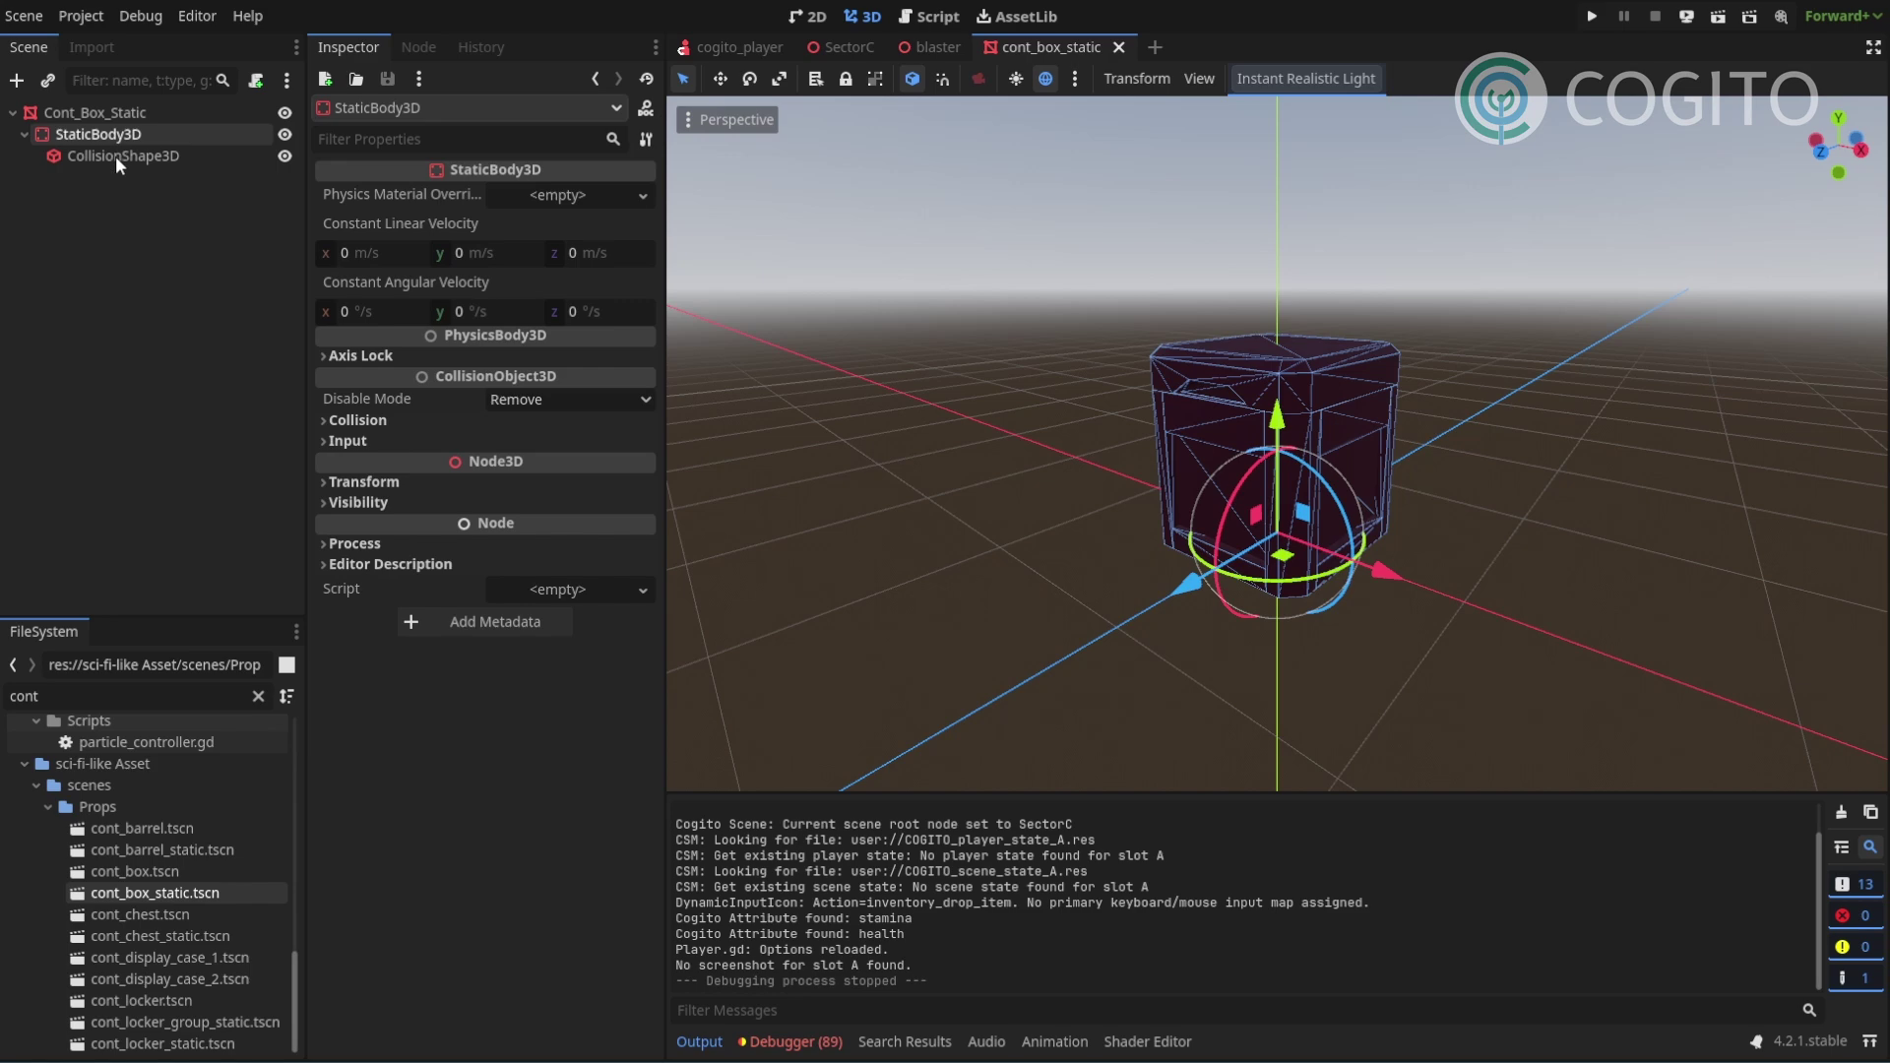
pyautogui.click(115, 156)
pyautogui.click(153, 254)
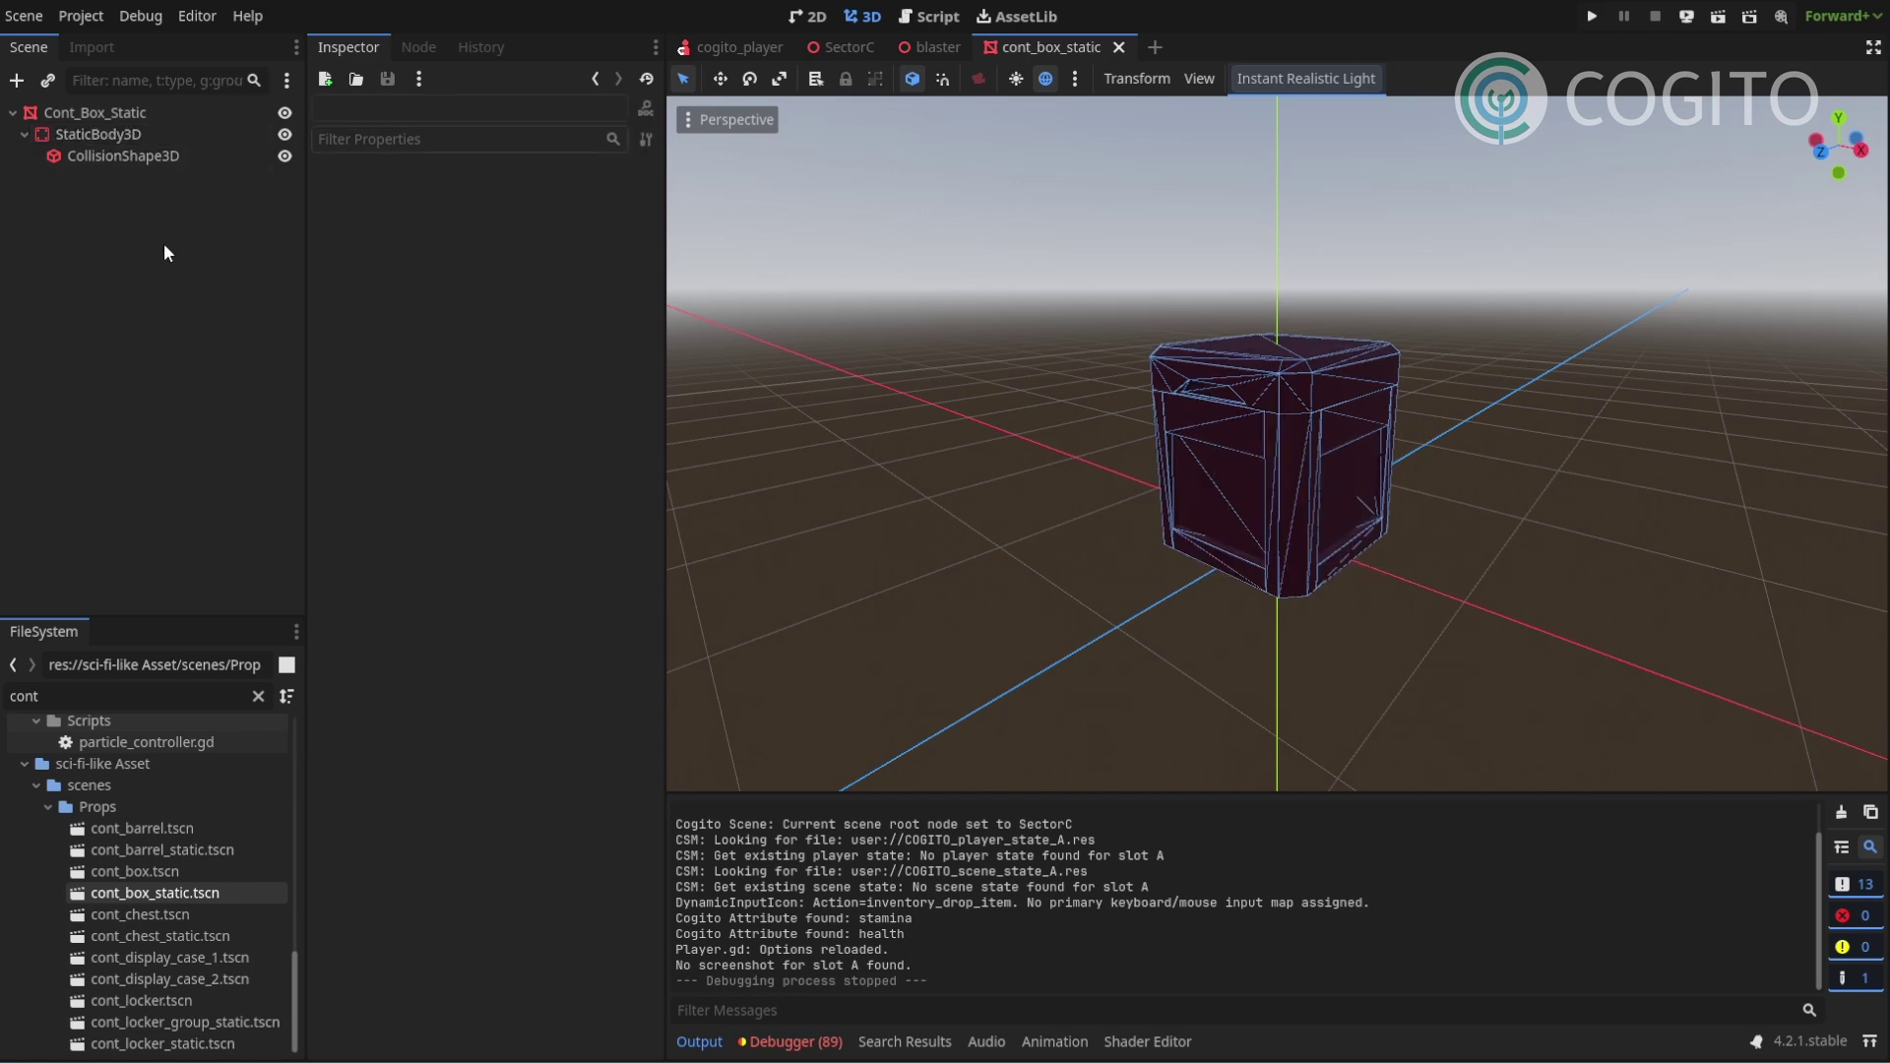
pyautogui.moveTo(1045, 329); pyautogui.dragTo(1003, 323, button='middle')
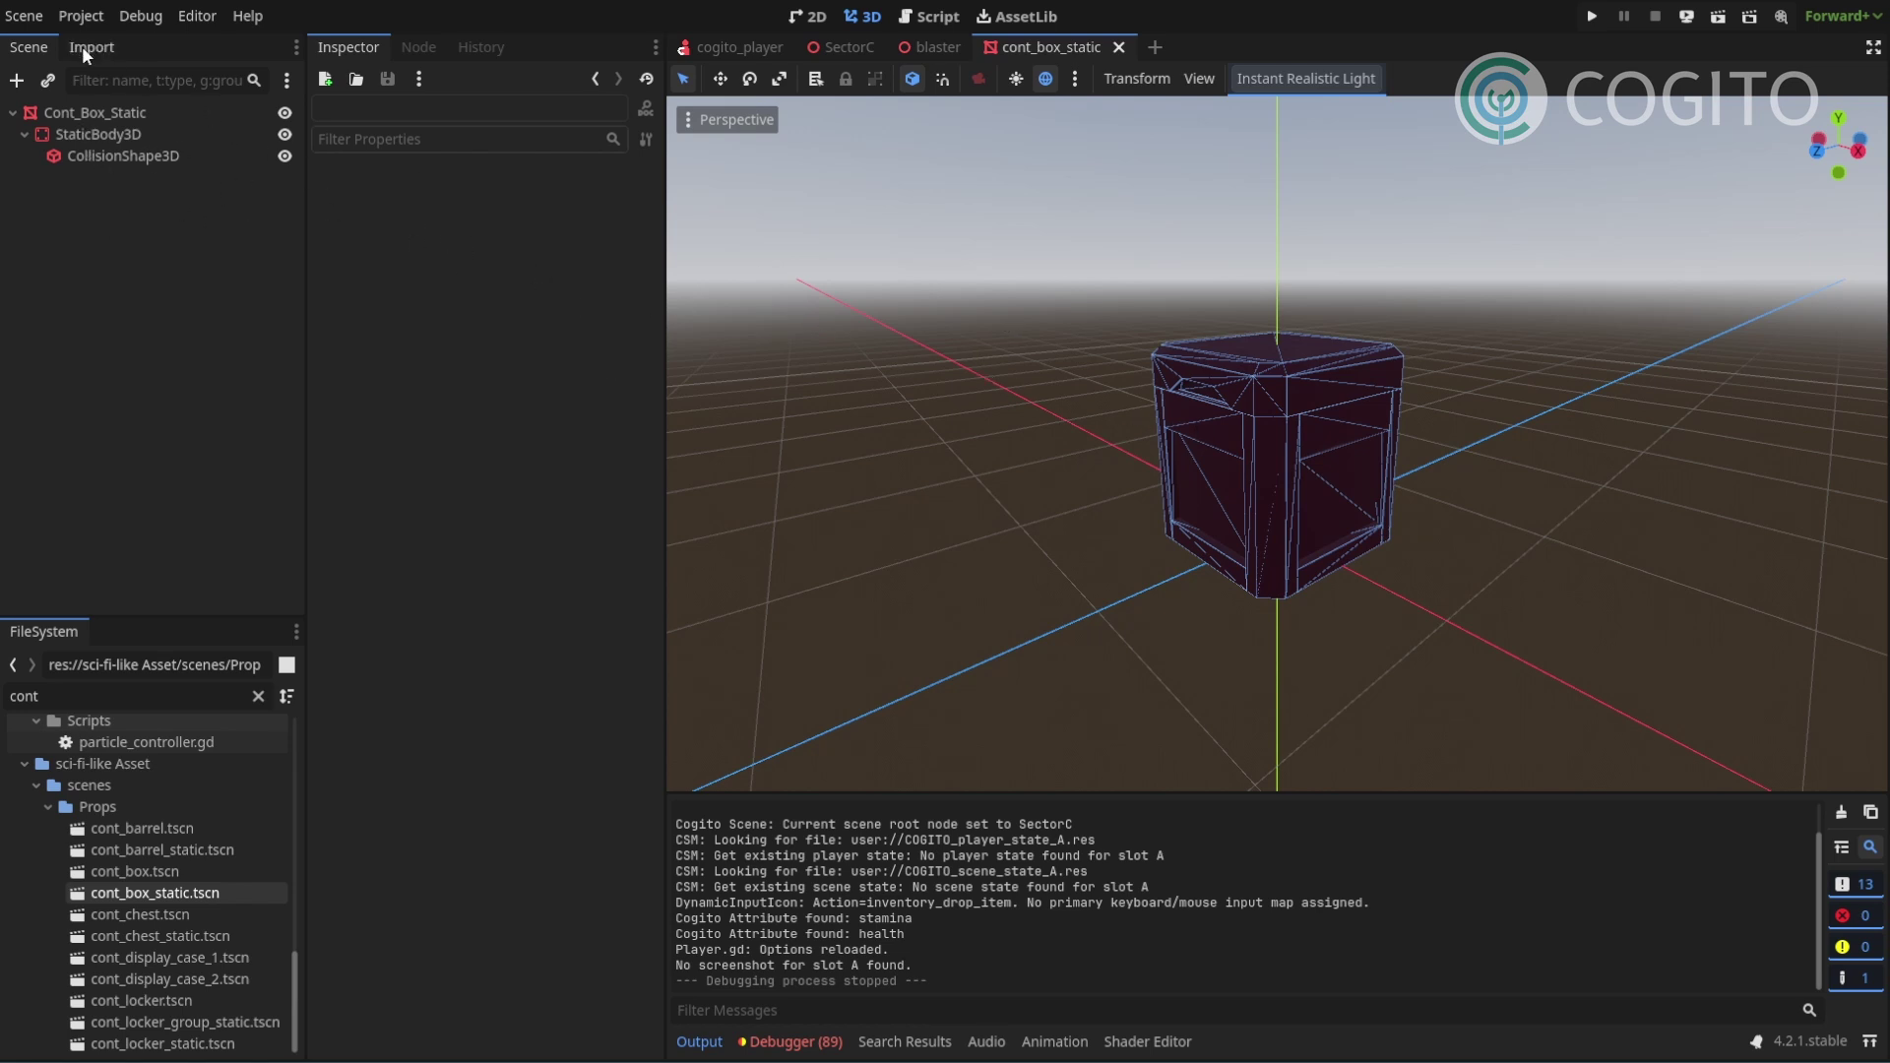
# Save the crate scene as a new file named cogito_destructable_crate.tscn in the sci-fi-like Asset Props folder.
pyautogui.click(24, 16)
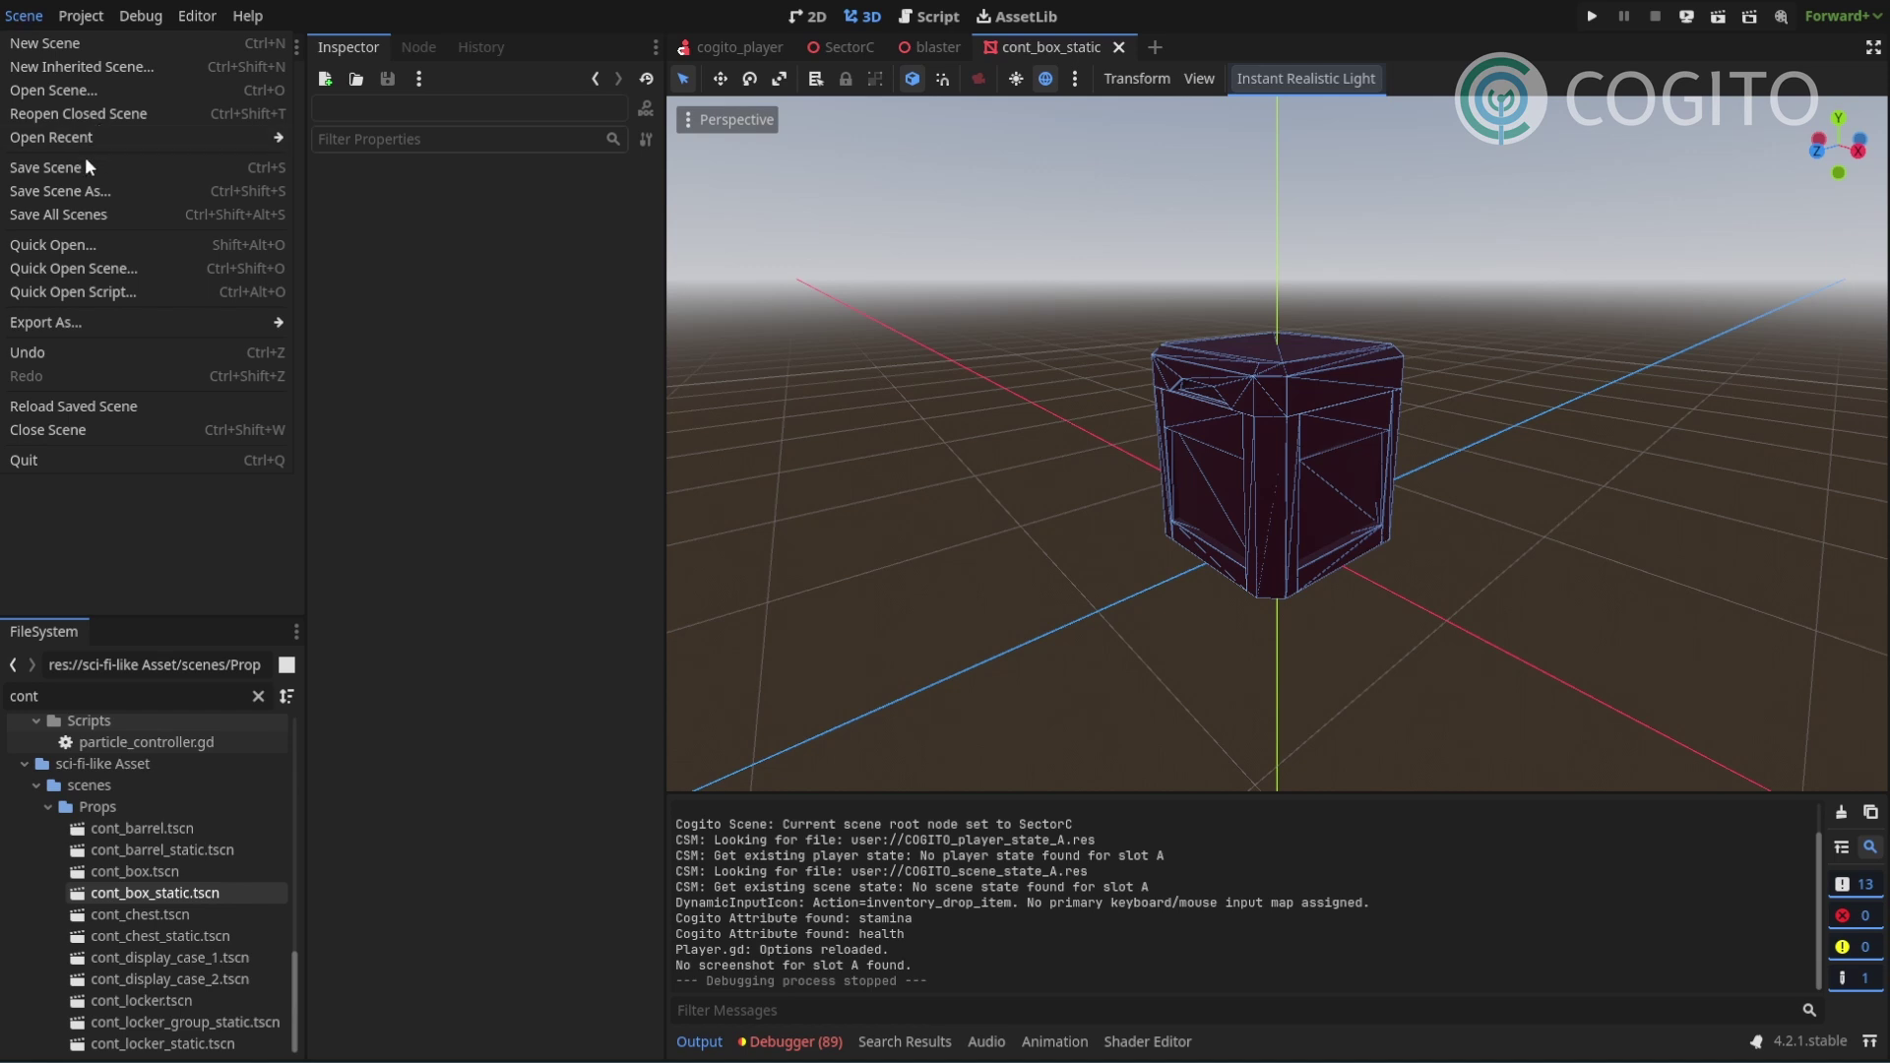
pyautogui.click(83, 189)
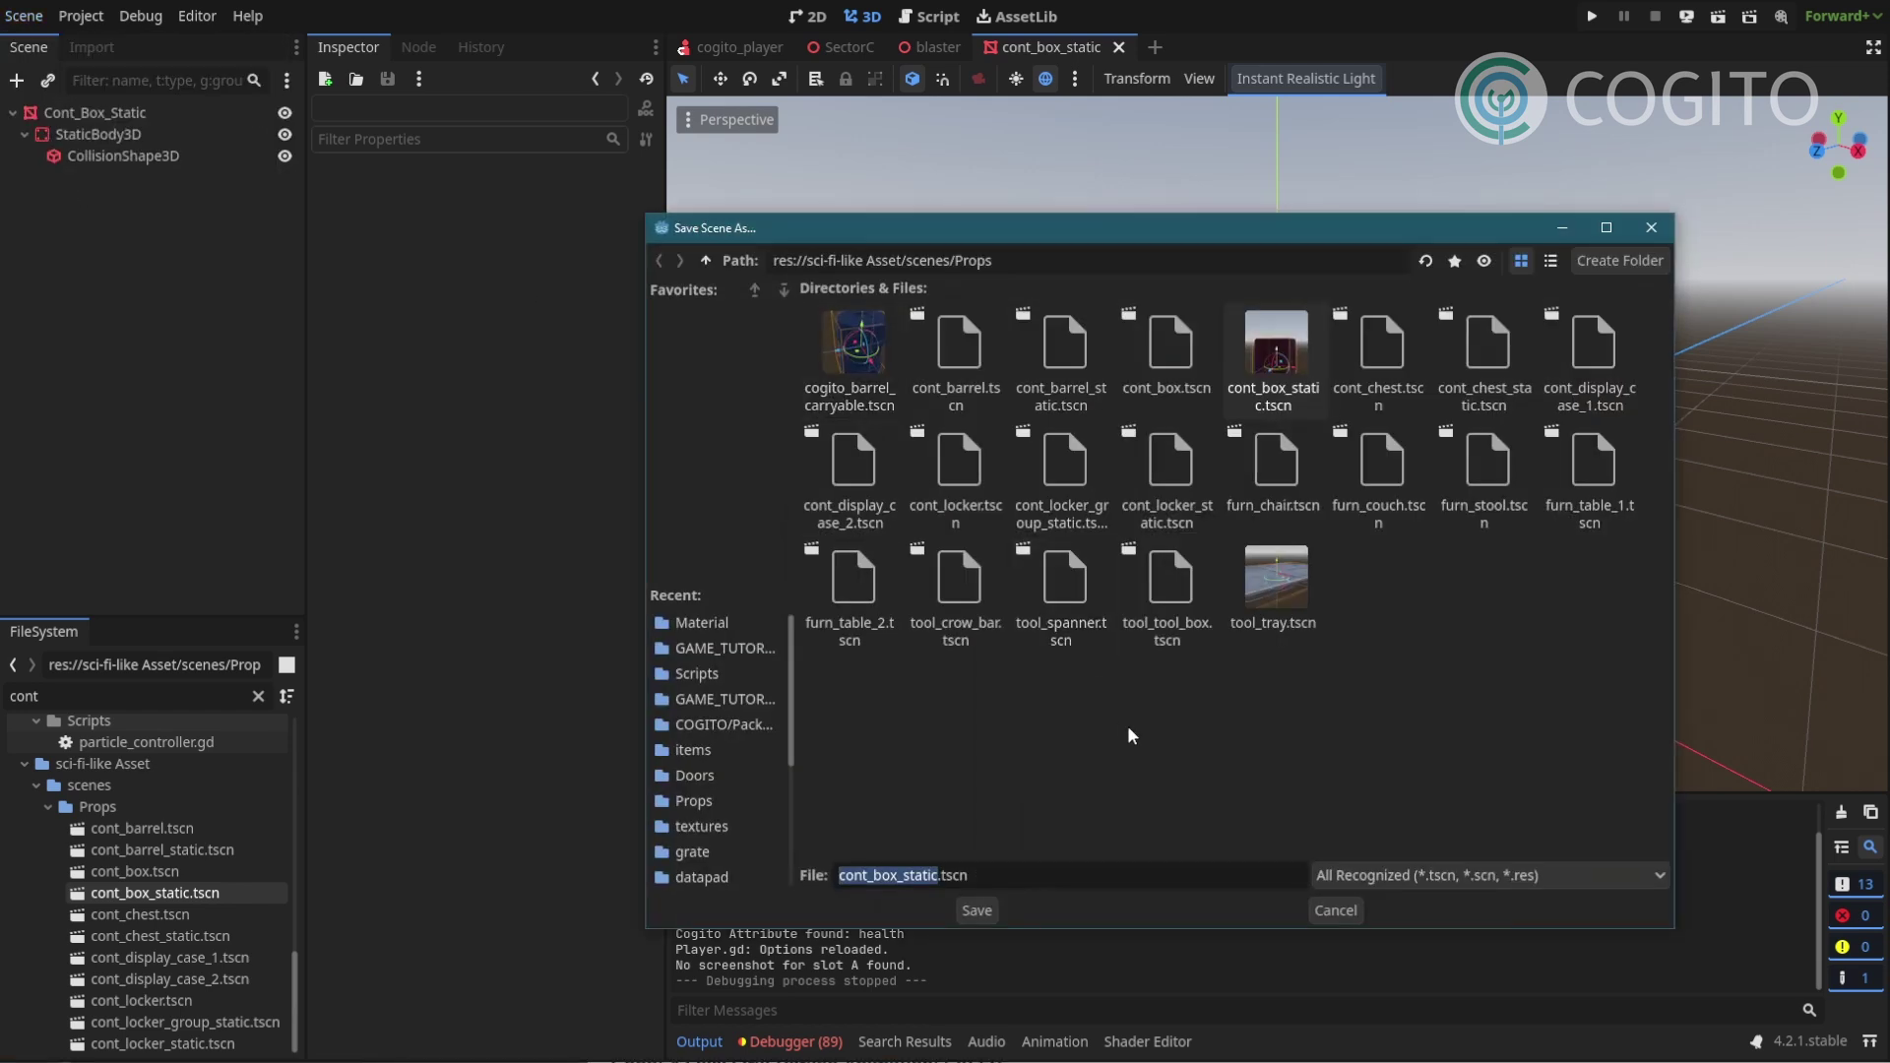
pyautogui.write('cogito')
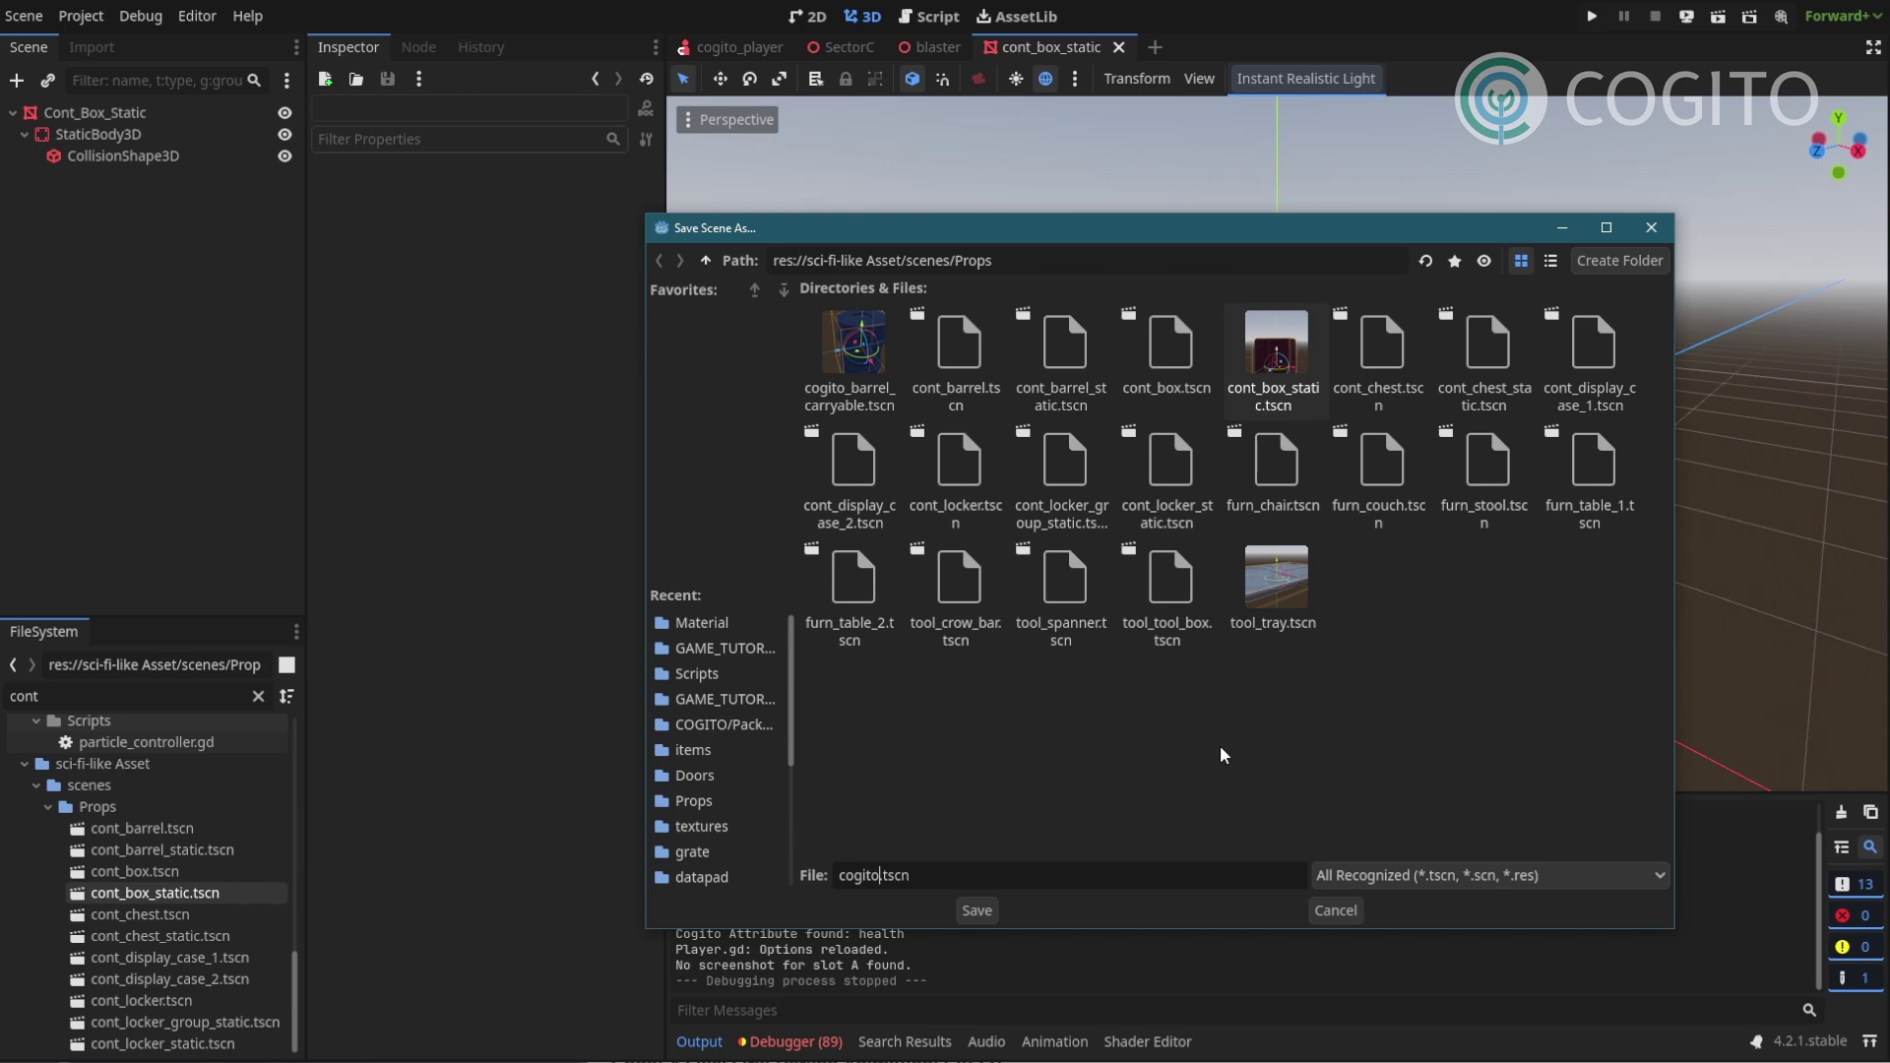
pyautogui.write('_destructable_crate')
pyautogui.press('Return')
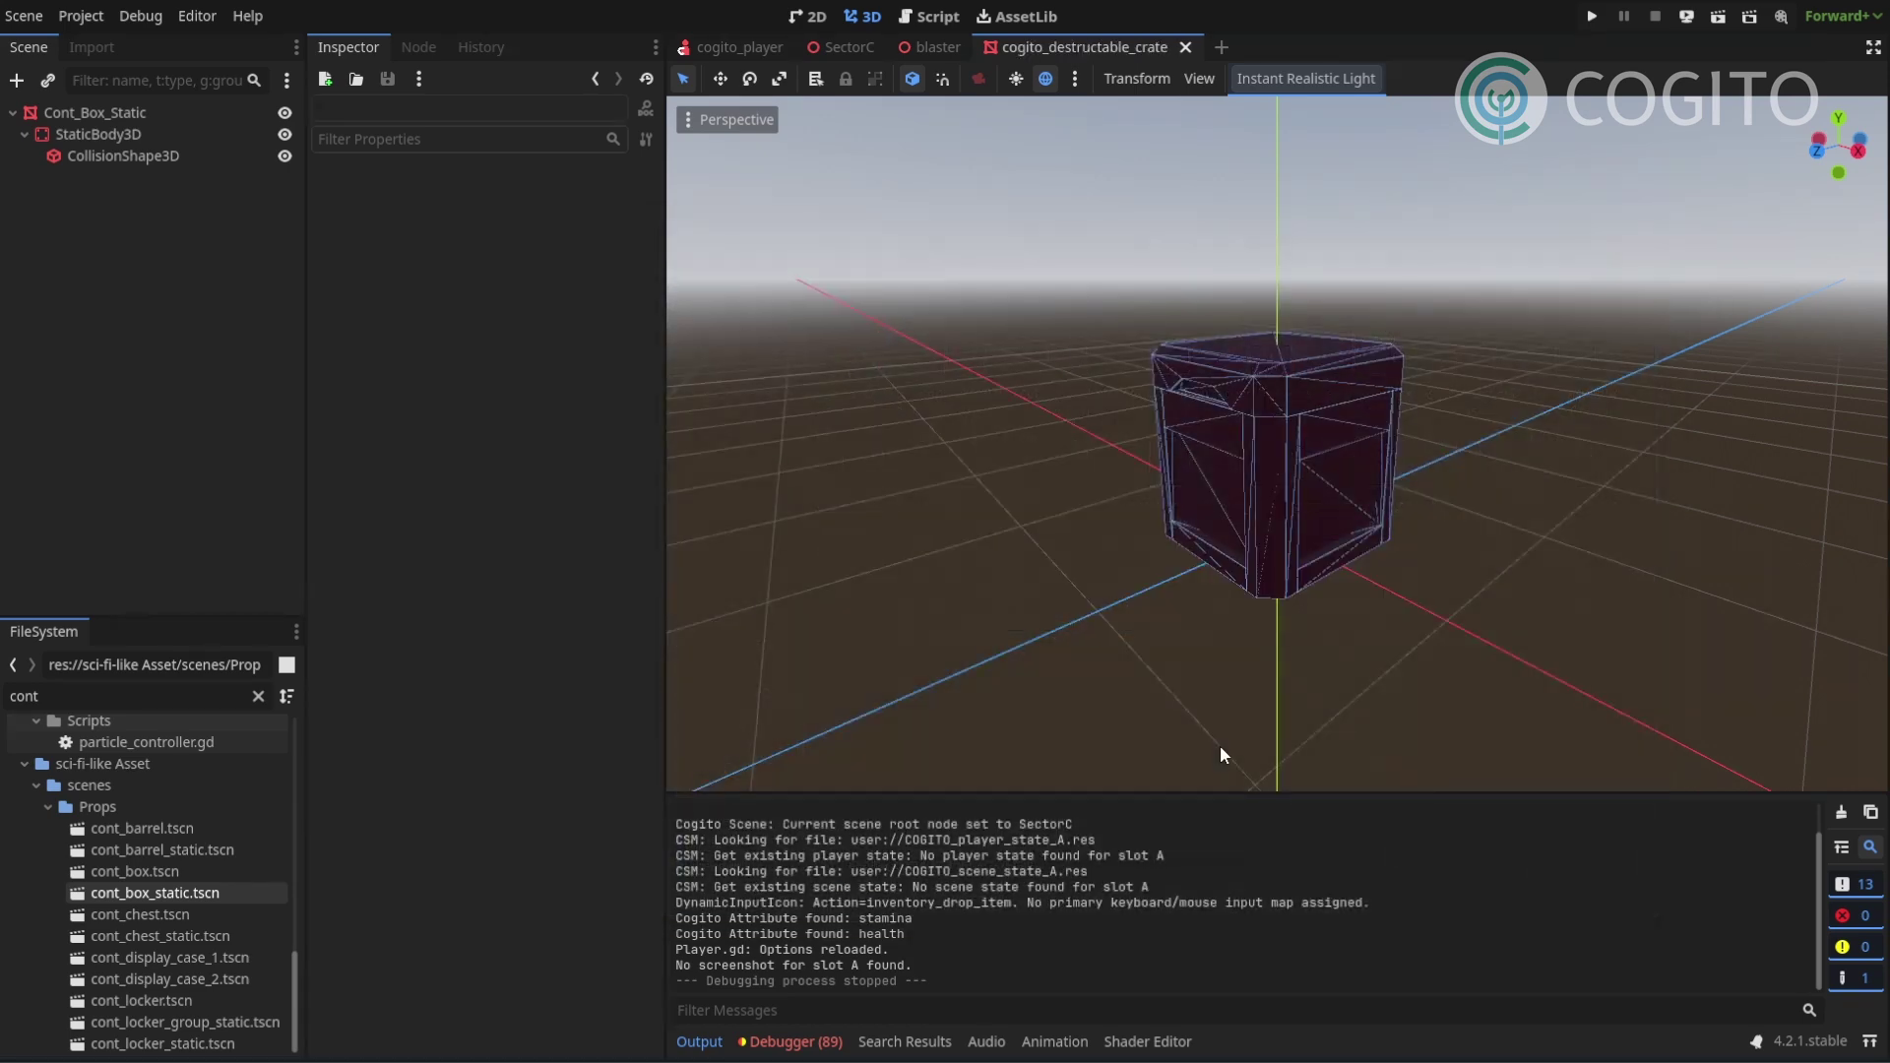
# Add a RigidBody3D node to the crate scene and make it the scene root.
pyautogui.click(82, 112)
pyautogui.click(116, 241)
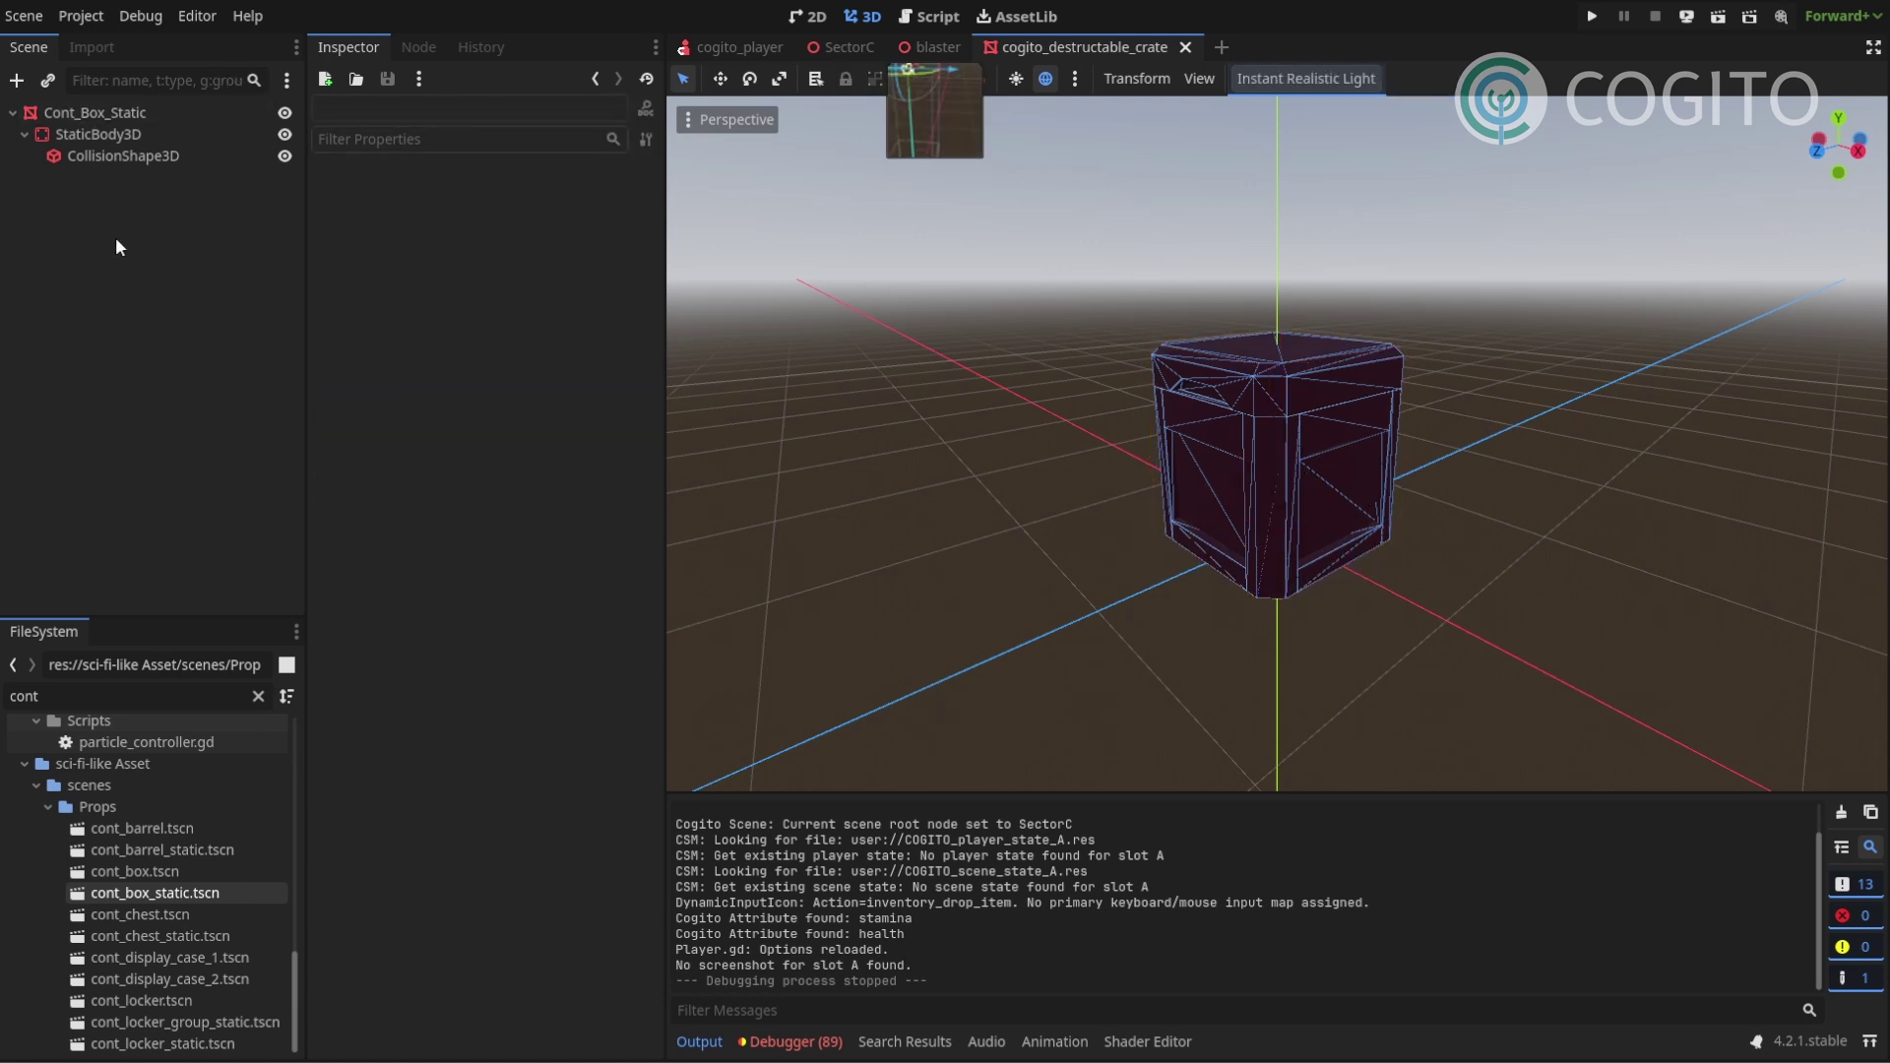
pyautogui.click(15, 80)
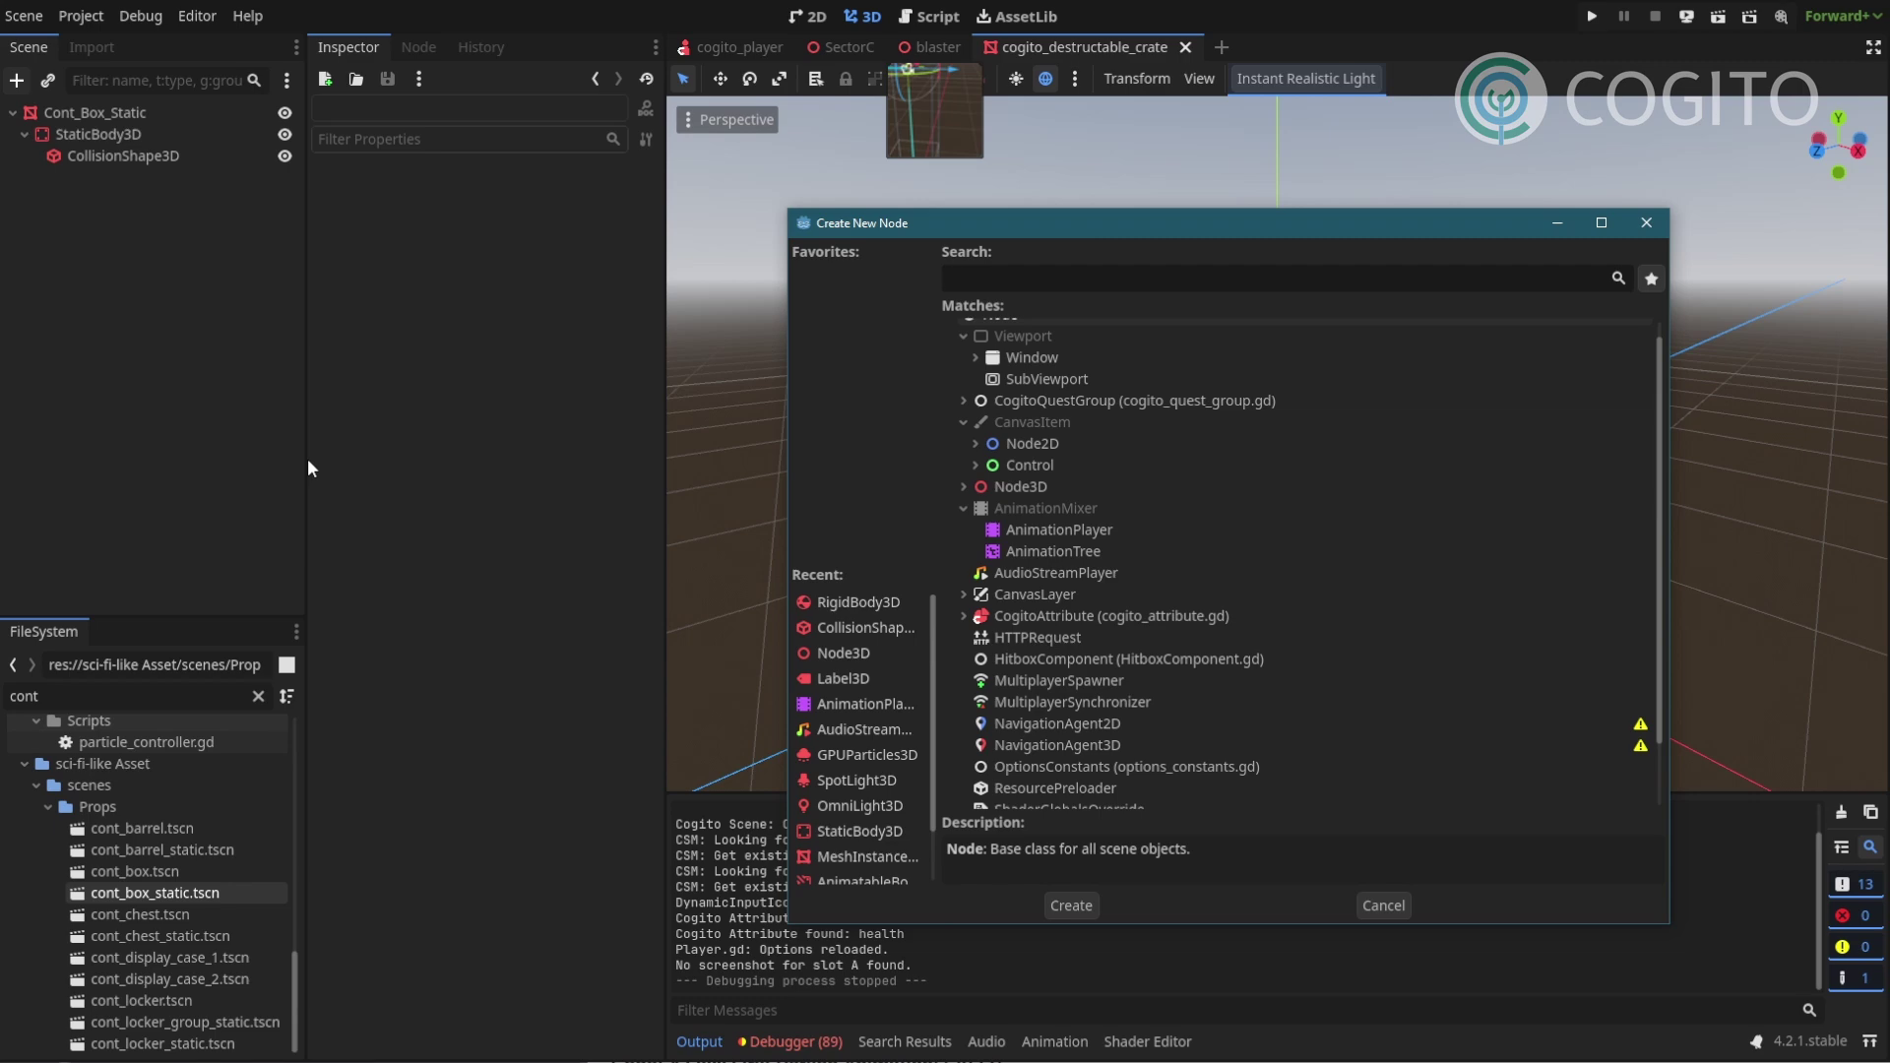
pyautogui.write('rigidbo')
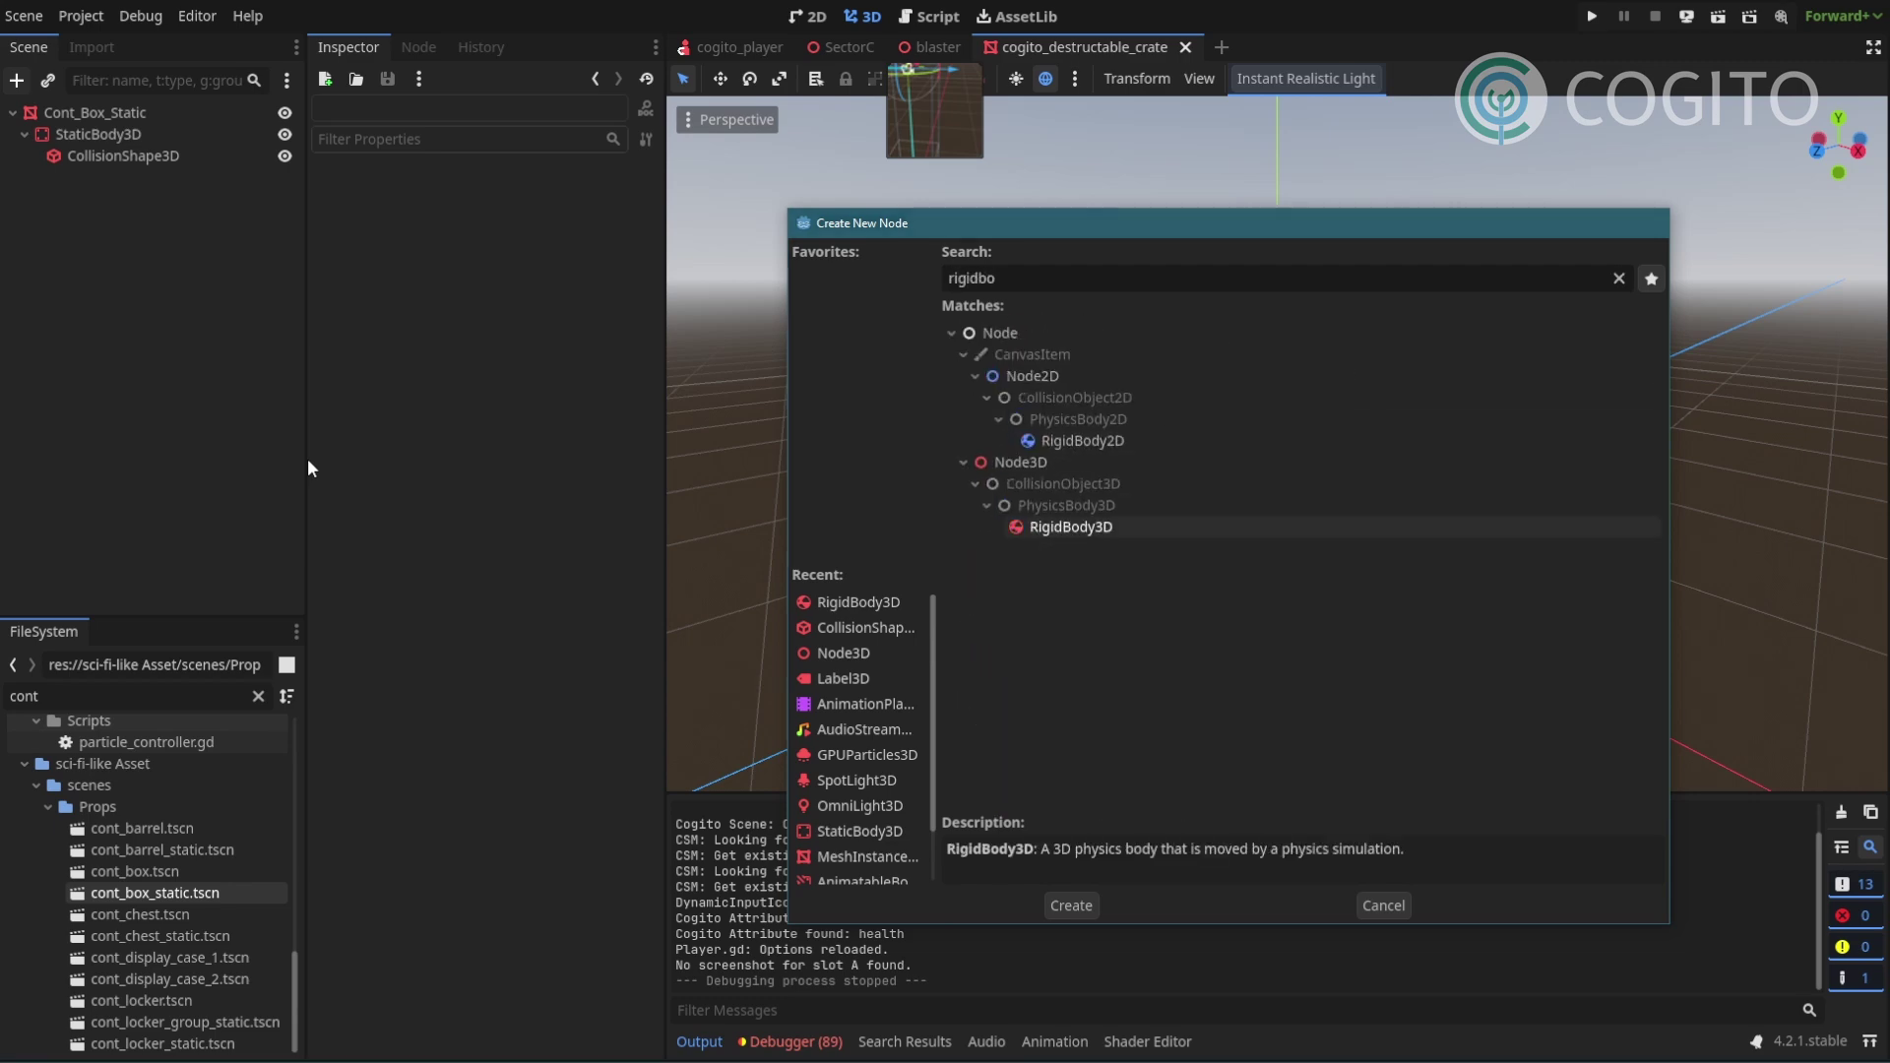
pyautogui.press('Return')
pyautogui.rightClick(99, 176)
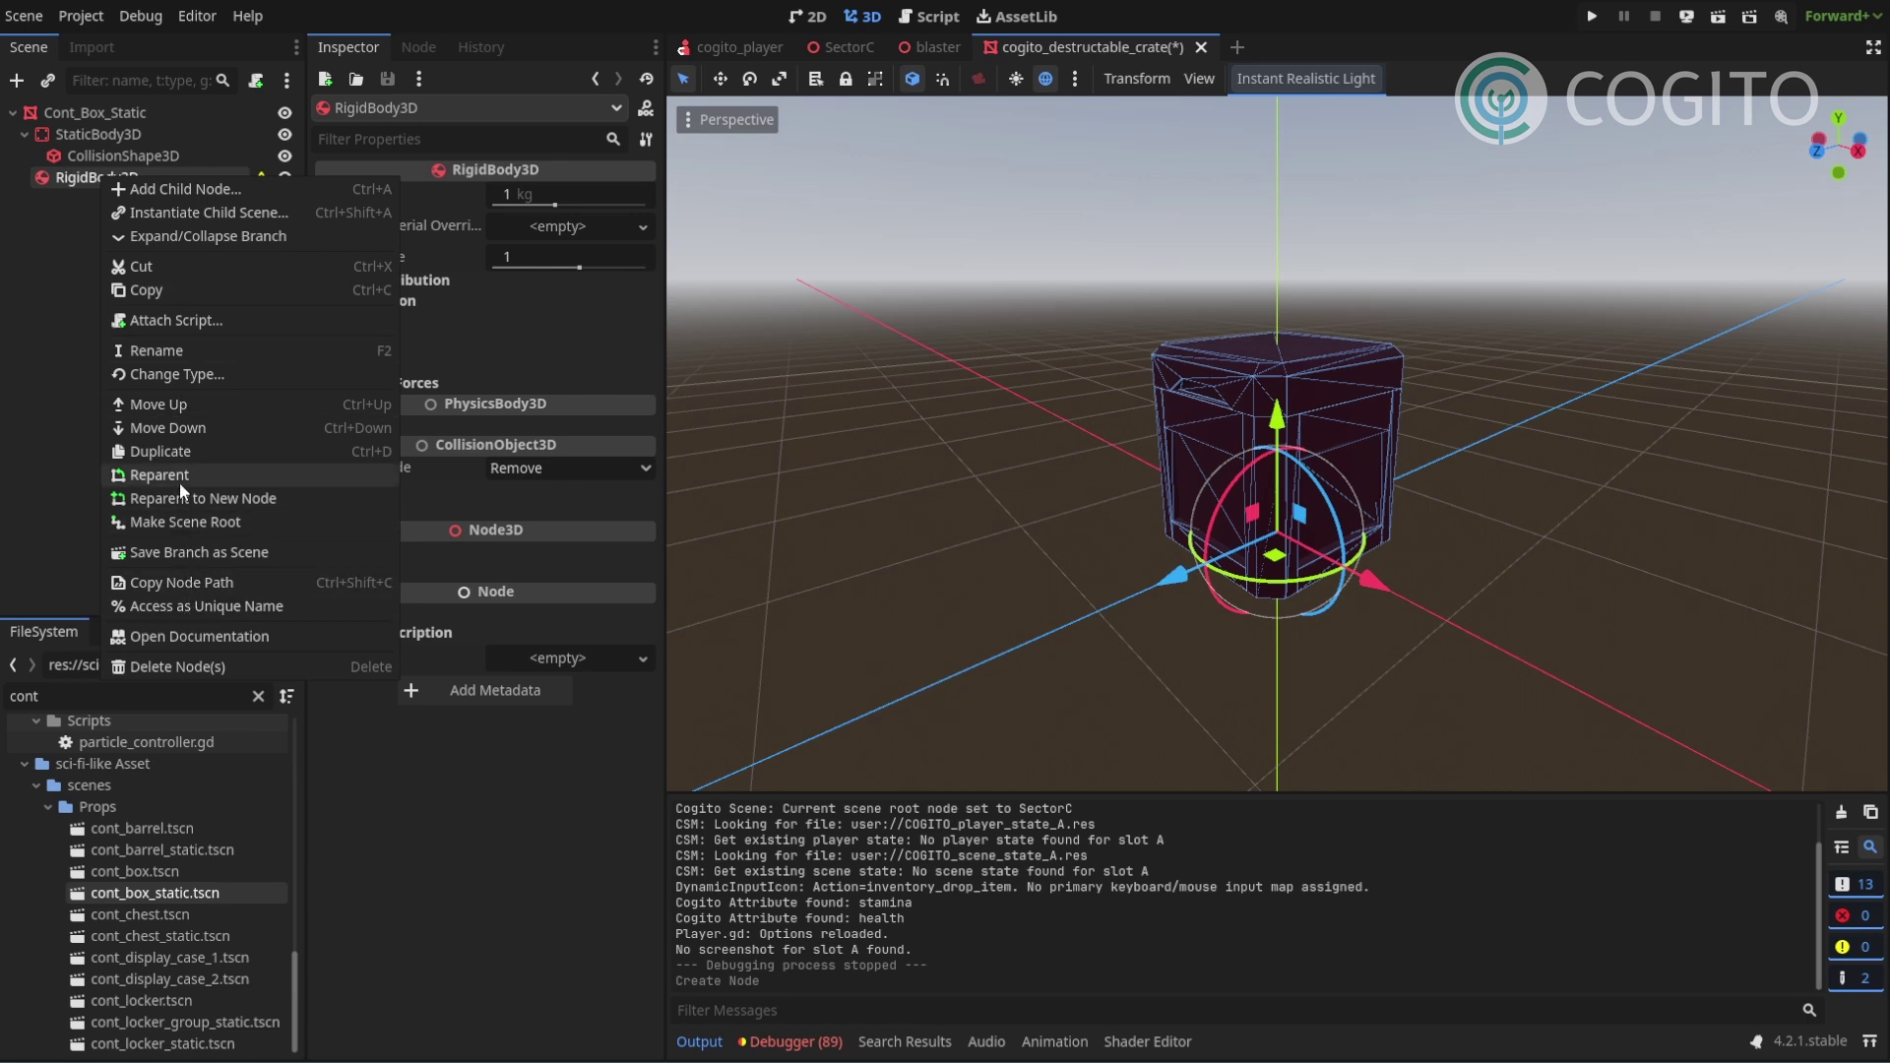
pyautogui.click(180, 521)
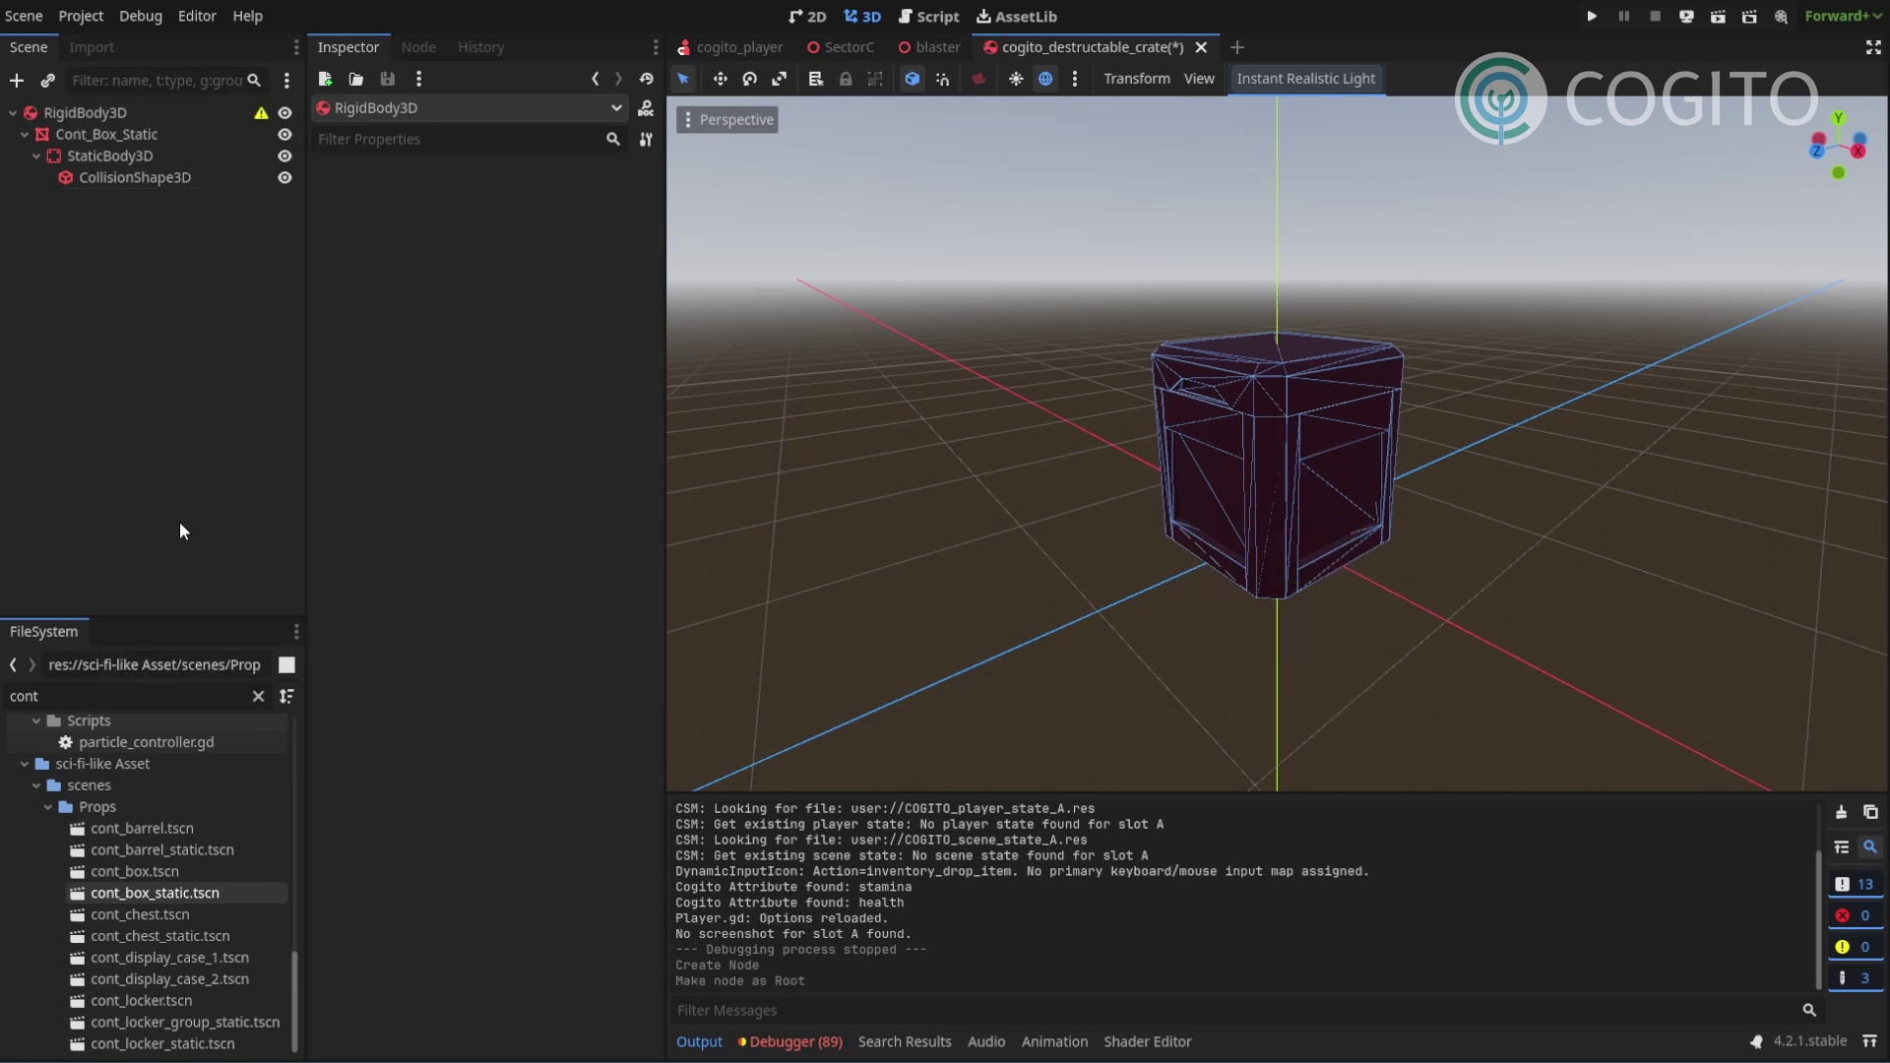
# Rename the RigidBody3D root node to destructable_crate.
pyautogui.click(89, 112)
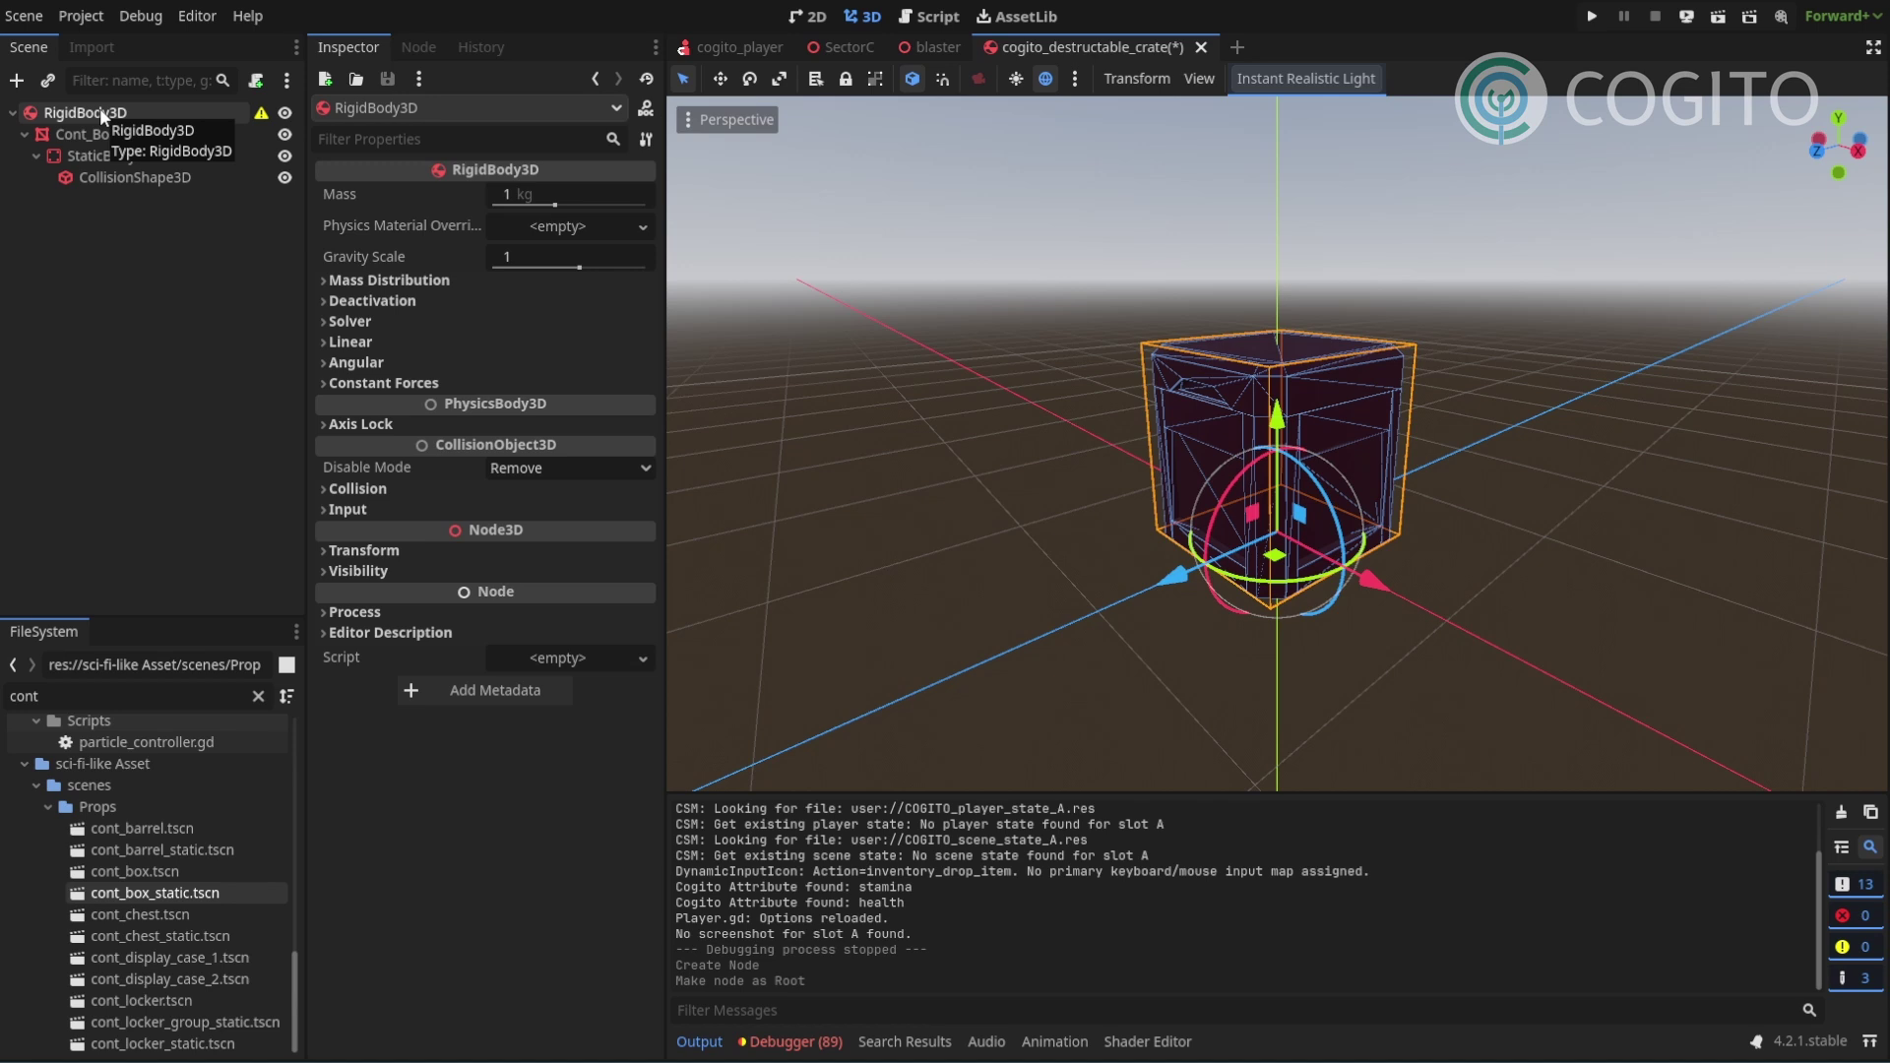
pyautogui.click(104, 114)
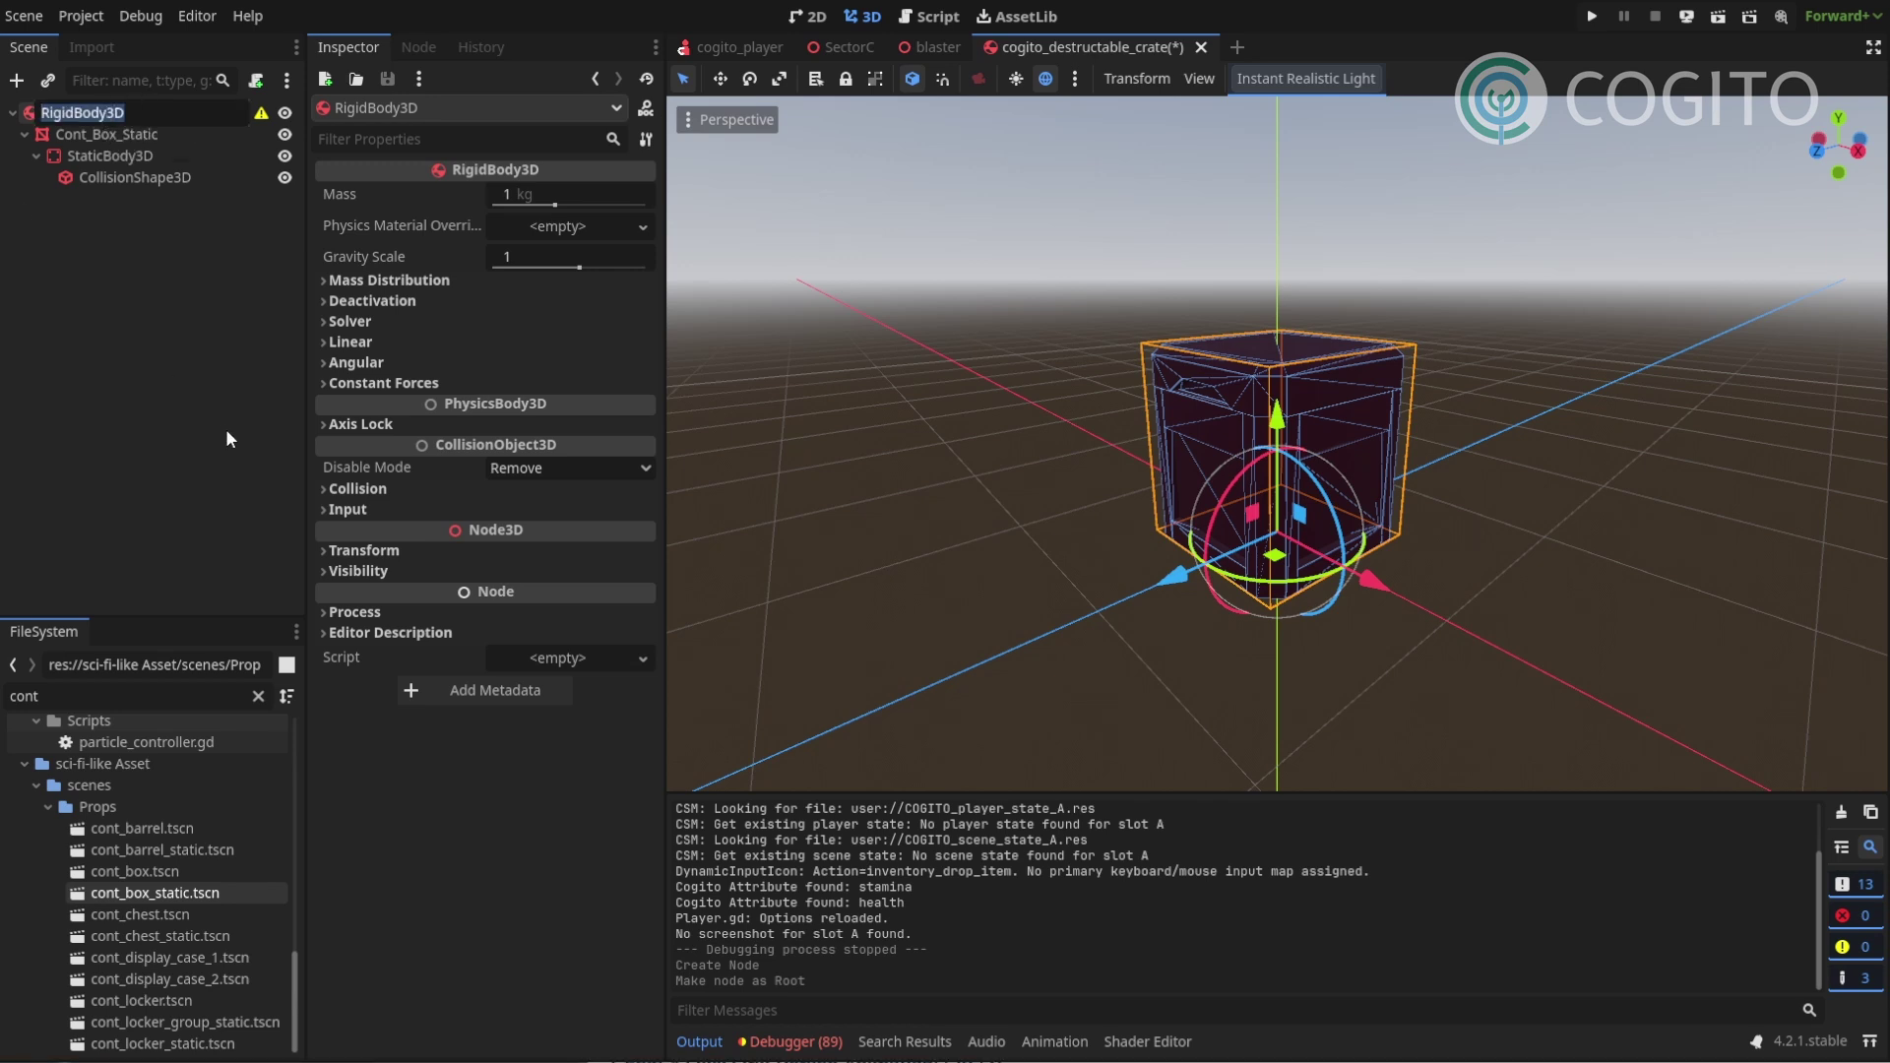
pyautogui.write('destructable_crate')
pyautogui.press('Return')
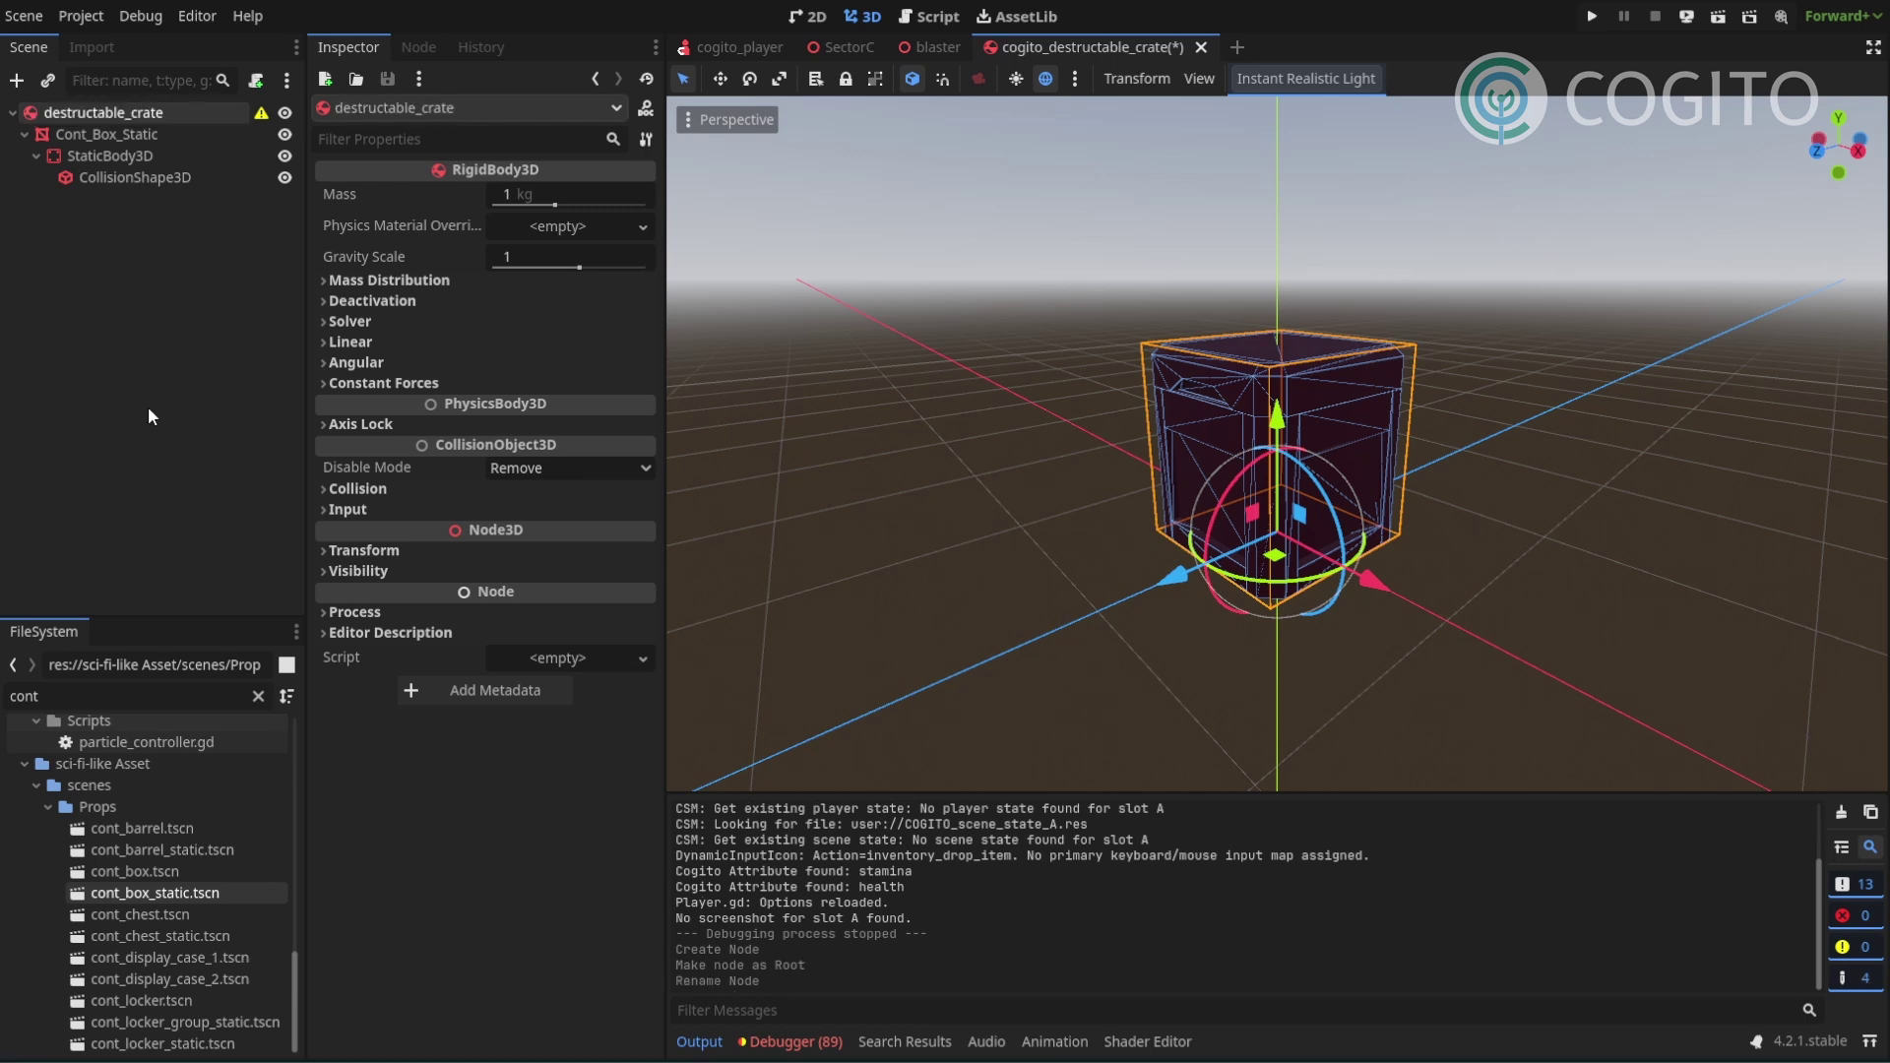
# Delete the StaticBody3D node under Cont_Box_Static together with its child CollisionShape3D.
pyautogui.click(133, 132)
pyautogui.click(132, 152)
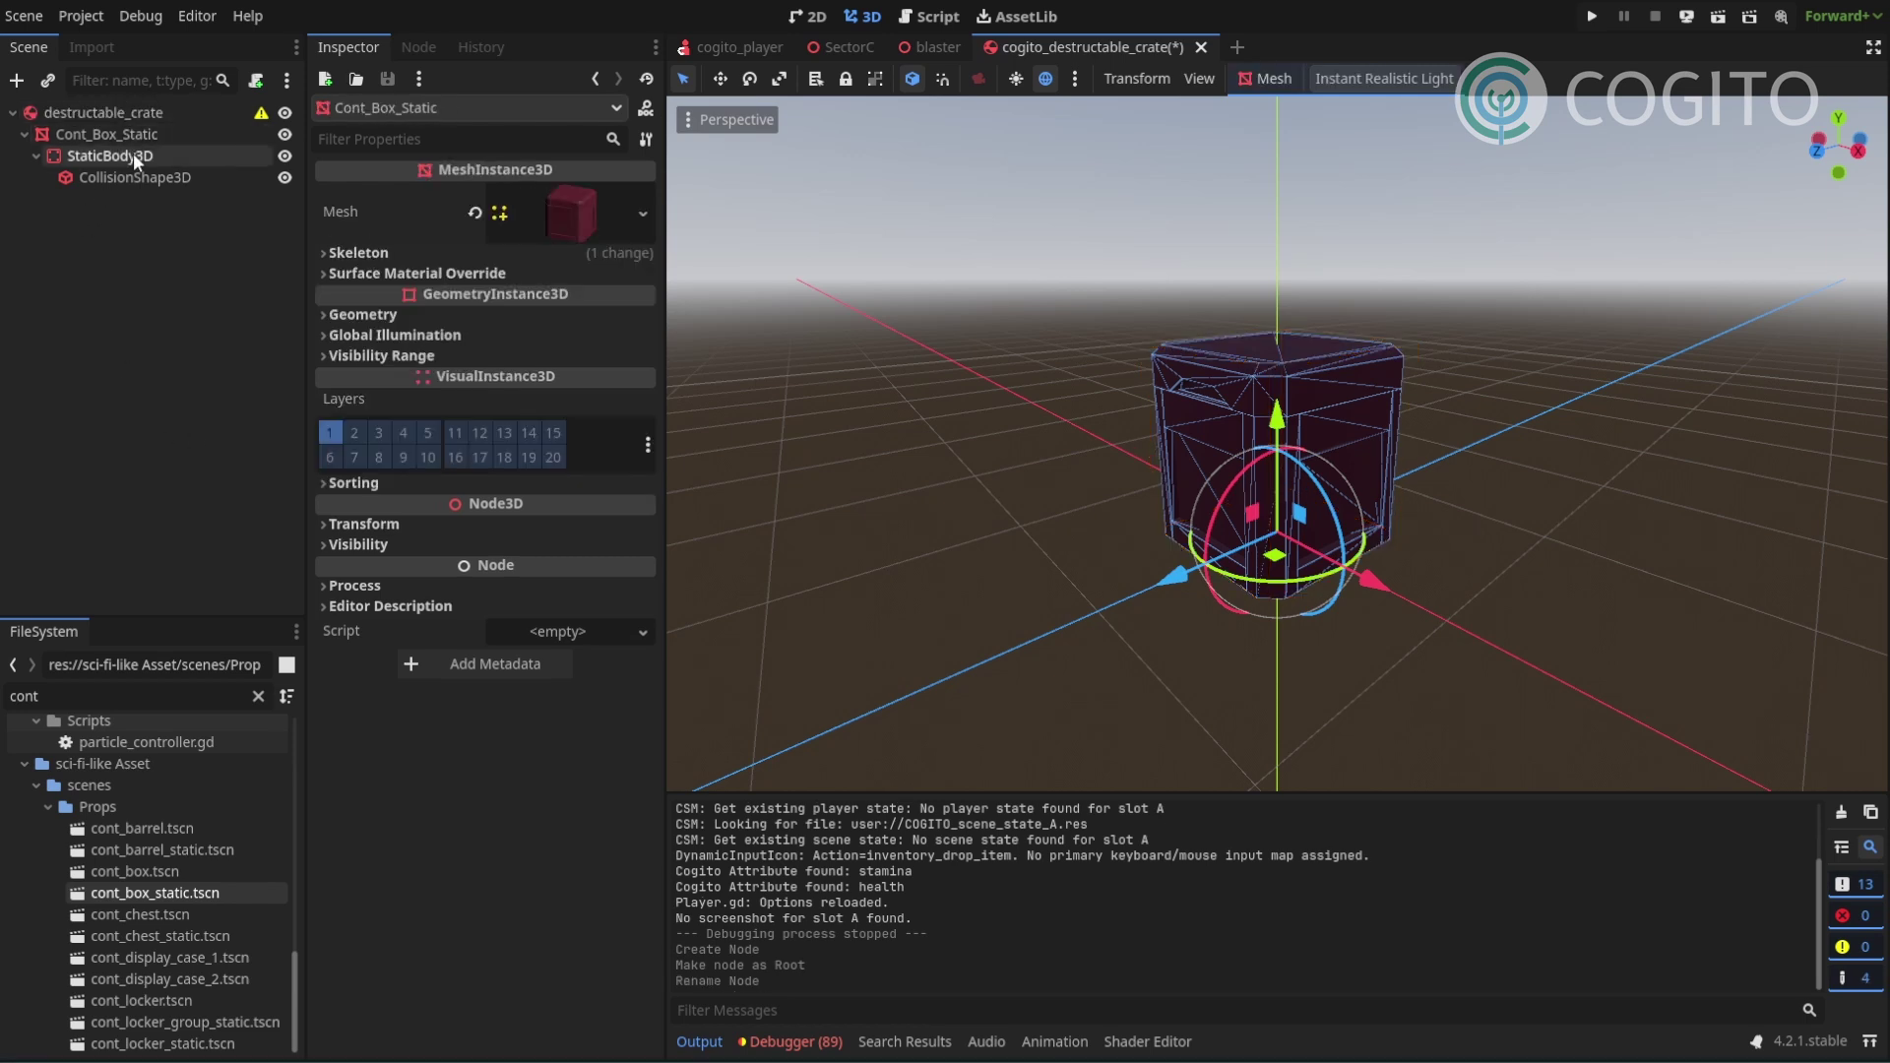
pyautogui.click(130, 136)
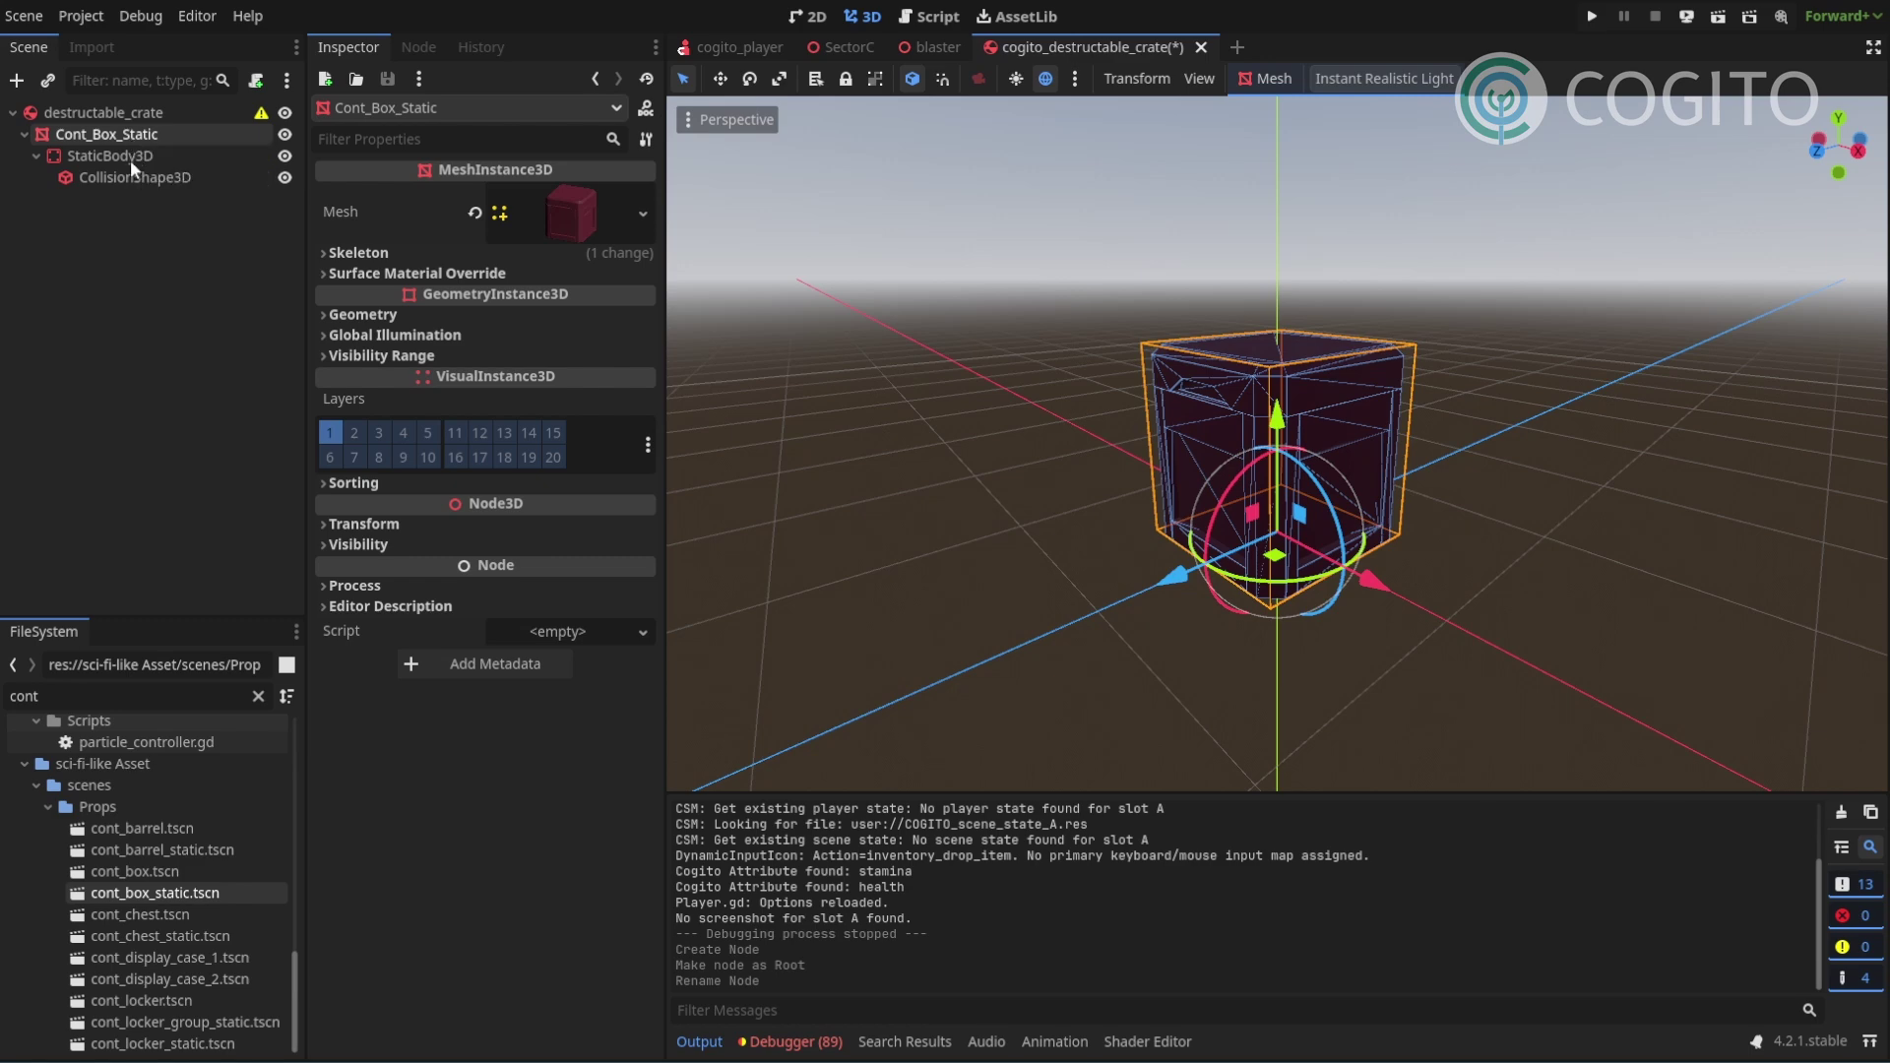
pyautogui.click(130, 158)
pyautogui.click(134, 175)
pyautogui.click(138, 154)
pyautogui.click(134, 112)
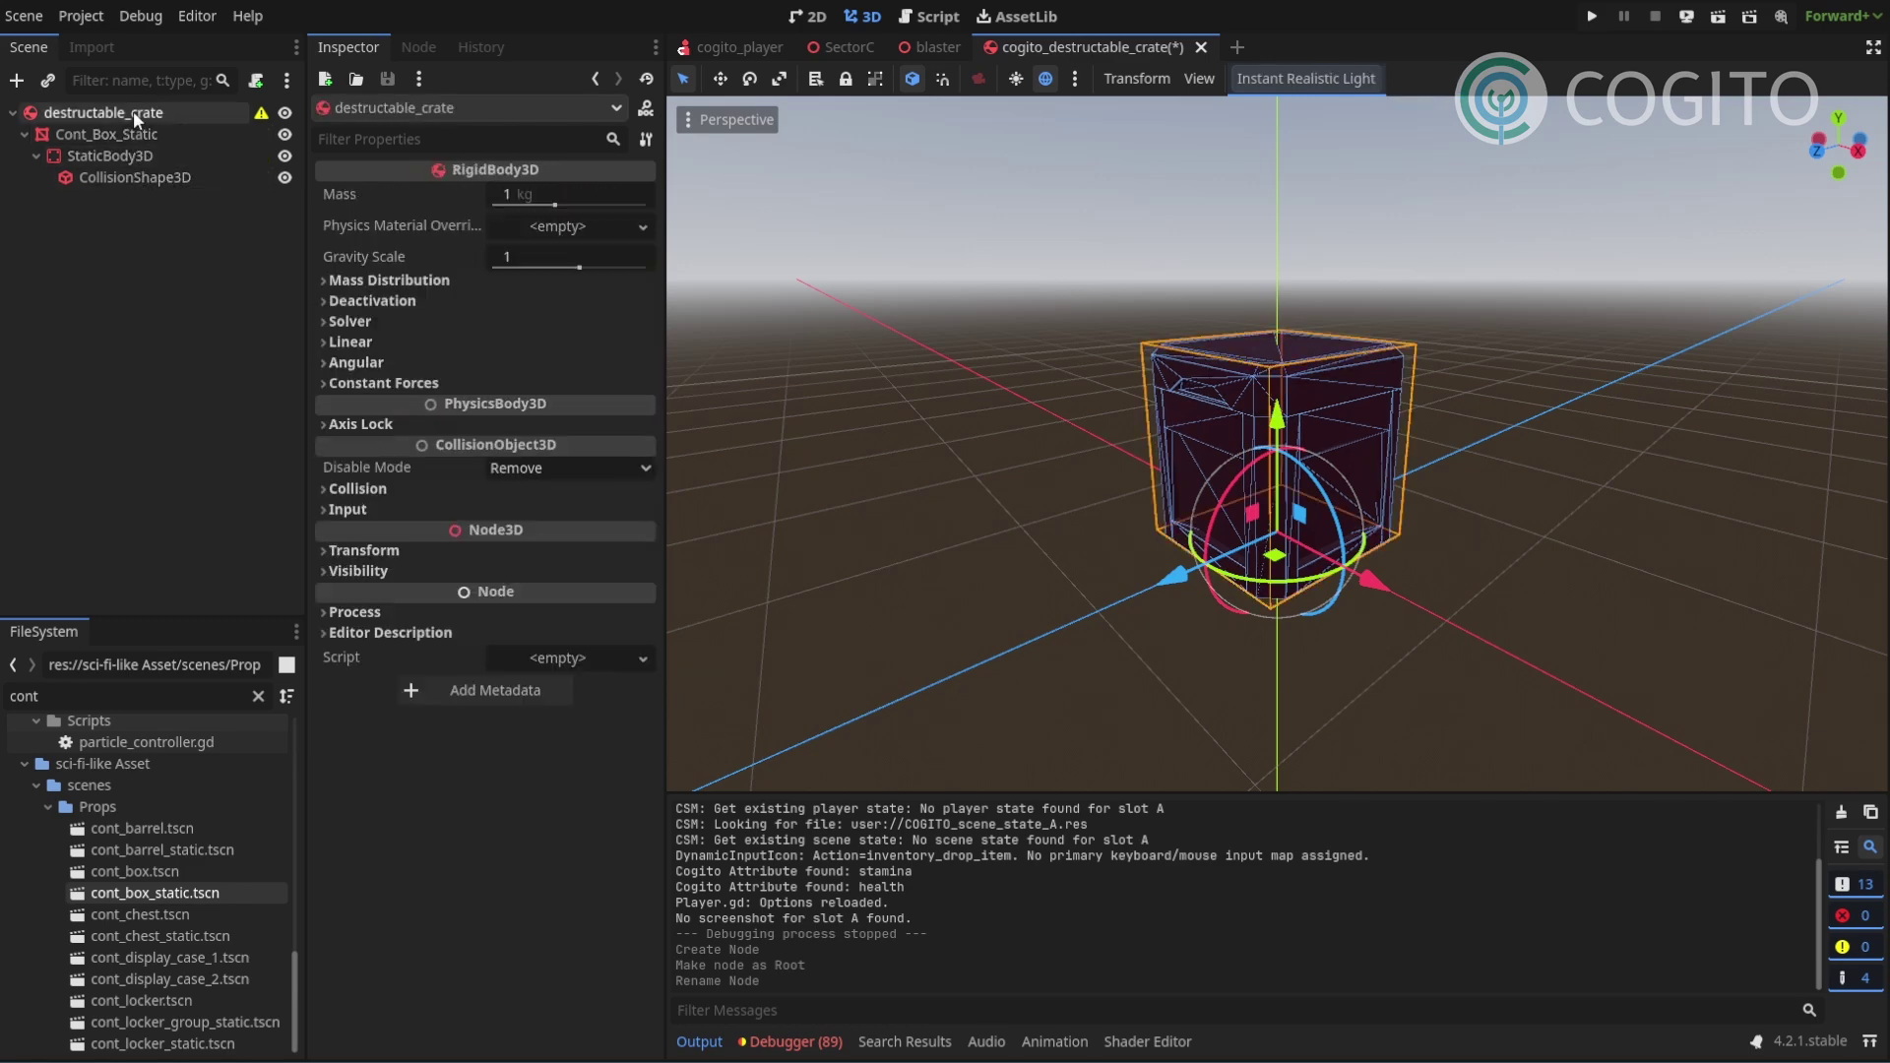
pyautogui.click(124, 154)
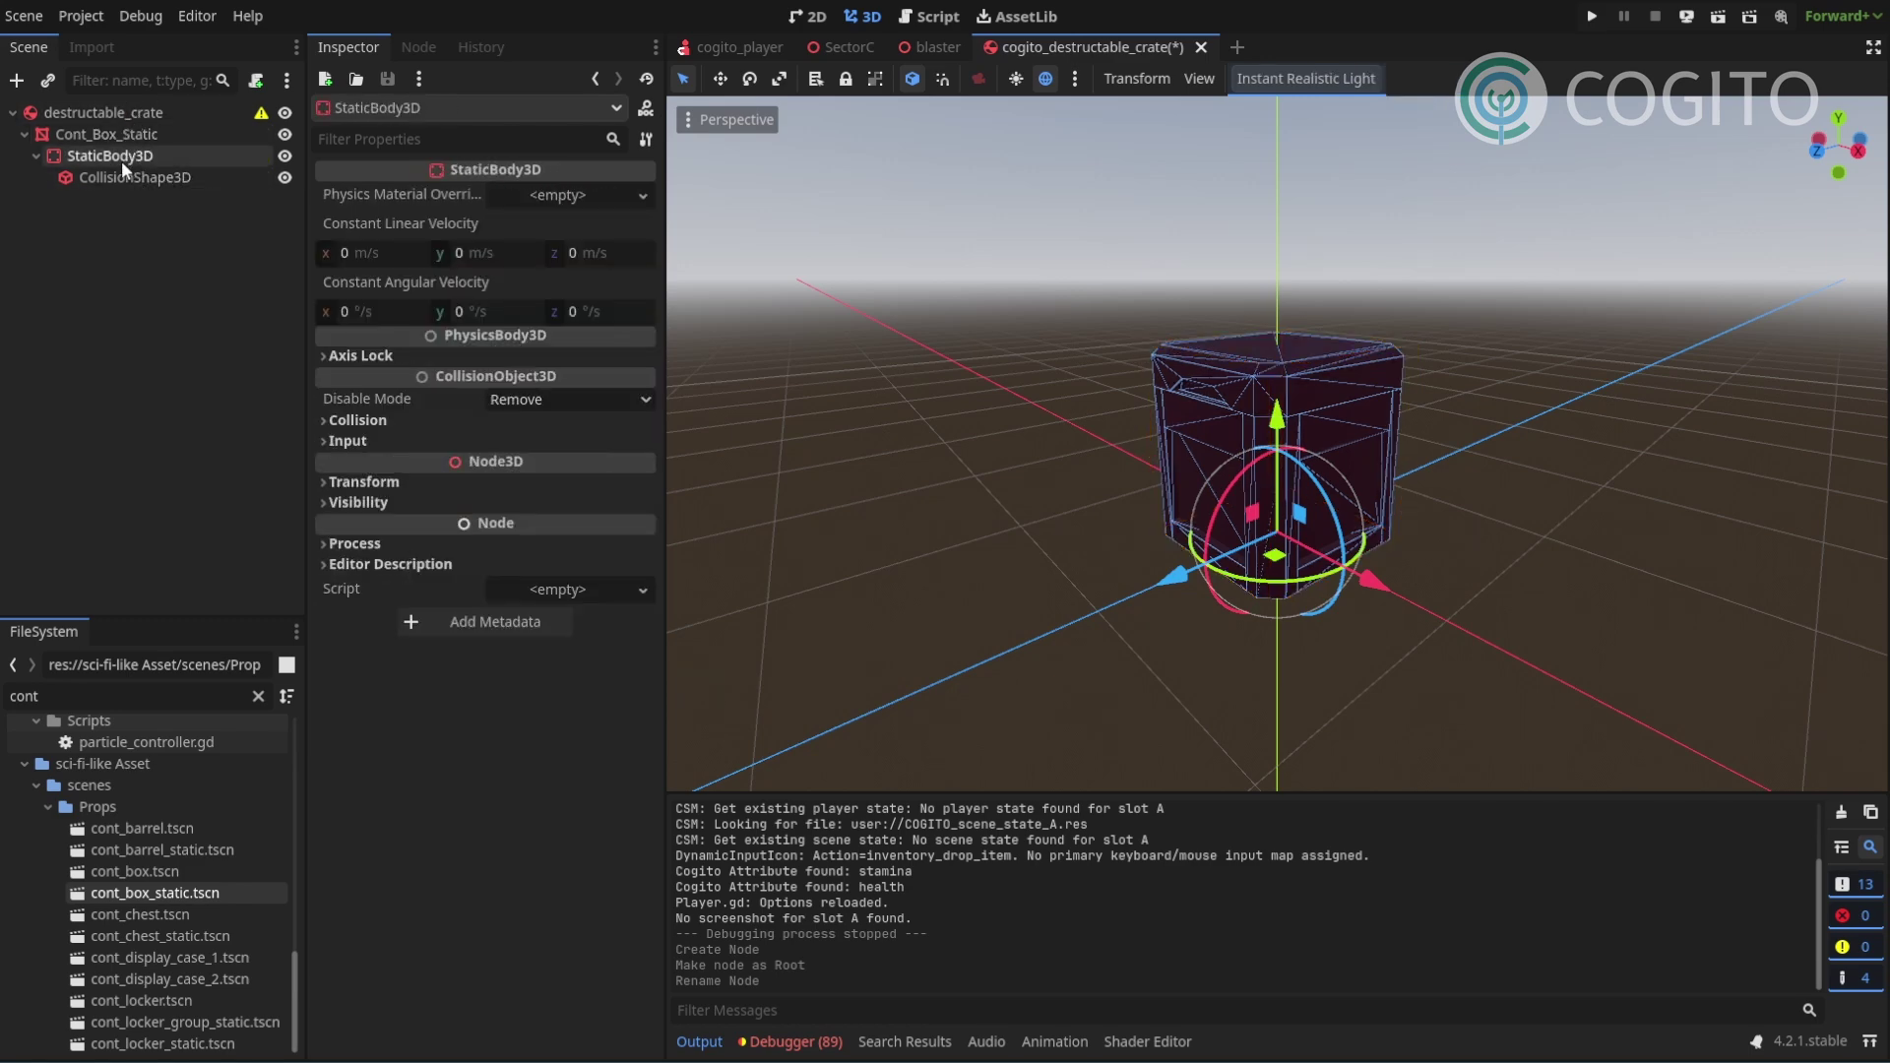
pyautogui.click(118, 174)
pyautogui.click(118, 157)
pyautogui.press('Delete')
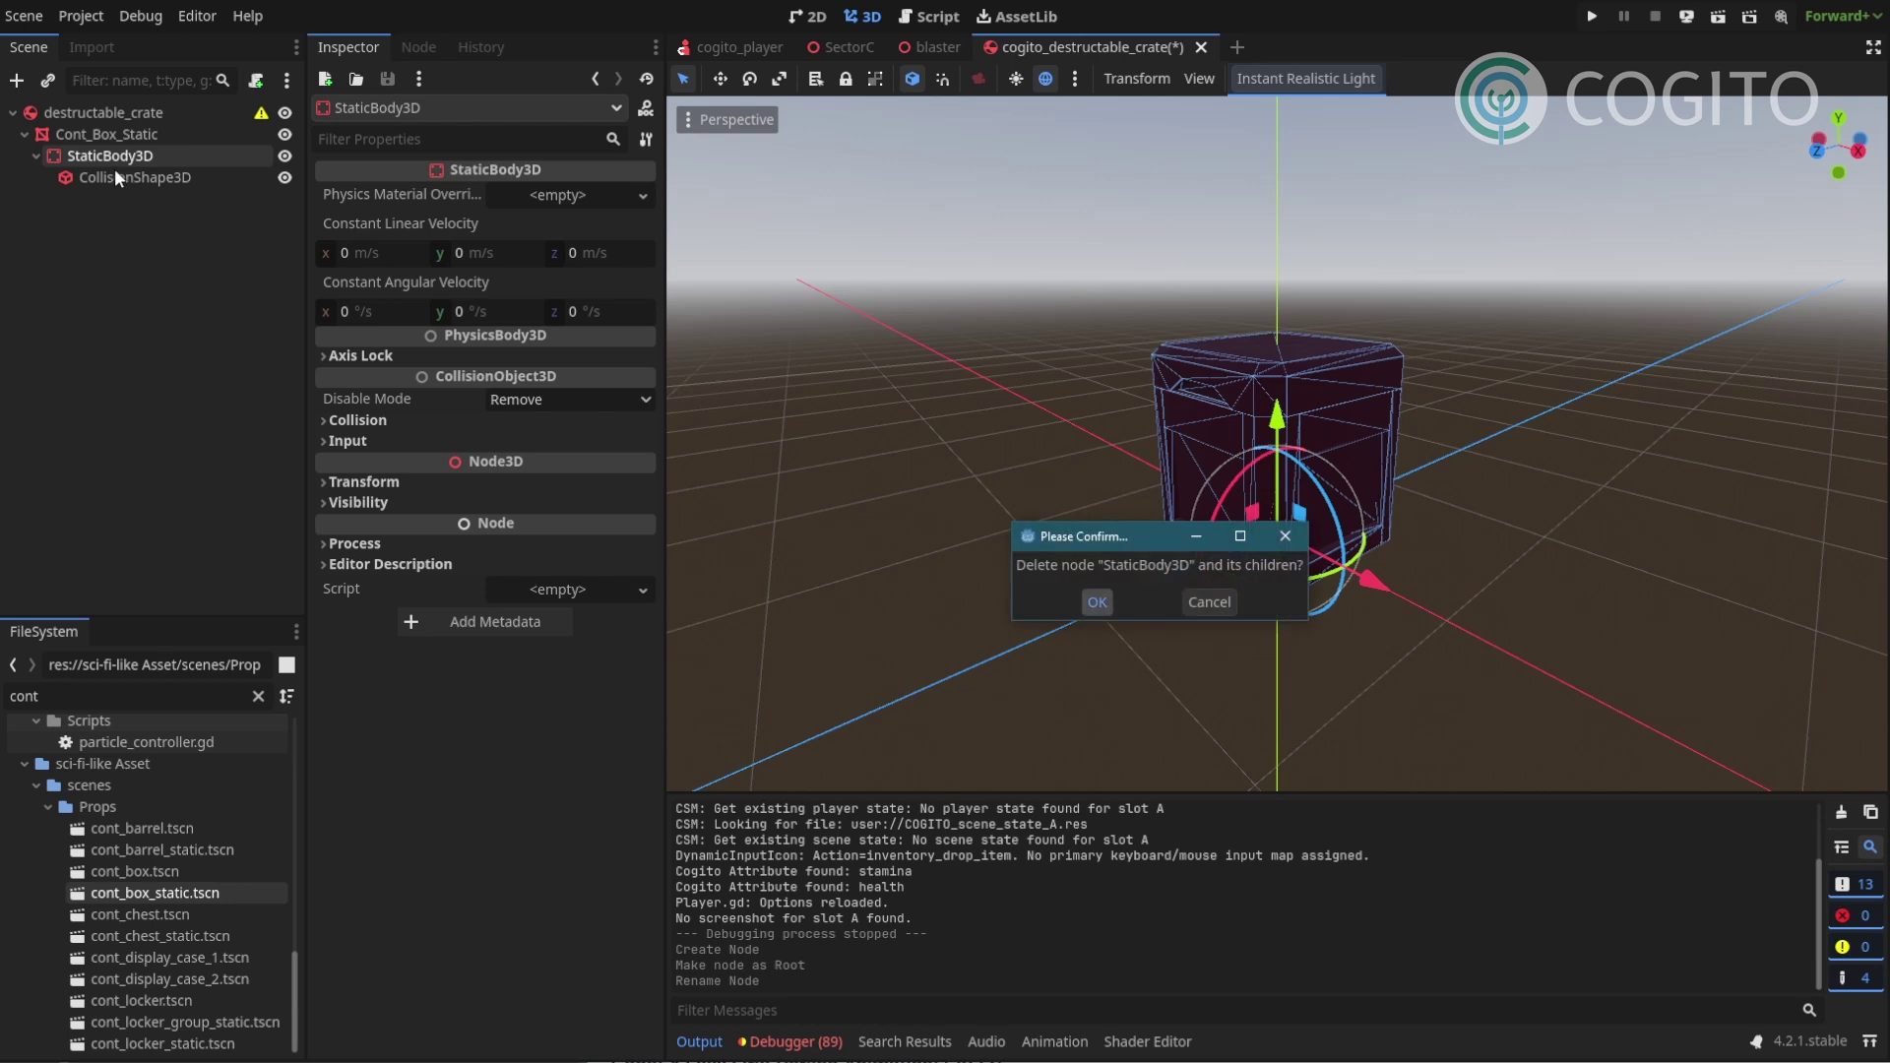
pyautogui.press('Return')
# Add a CollisionShape3D directly under destructable_crate and give it a new BoxShape3D.
pyautogui.click(130, 135)
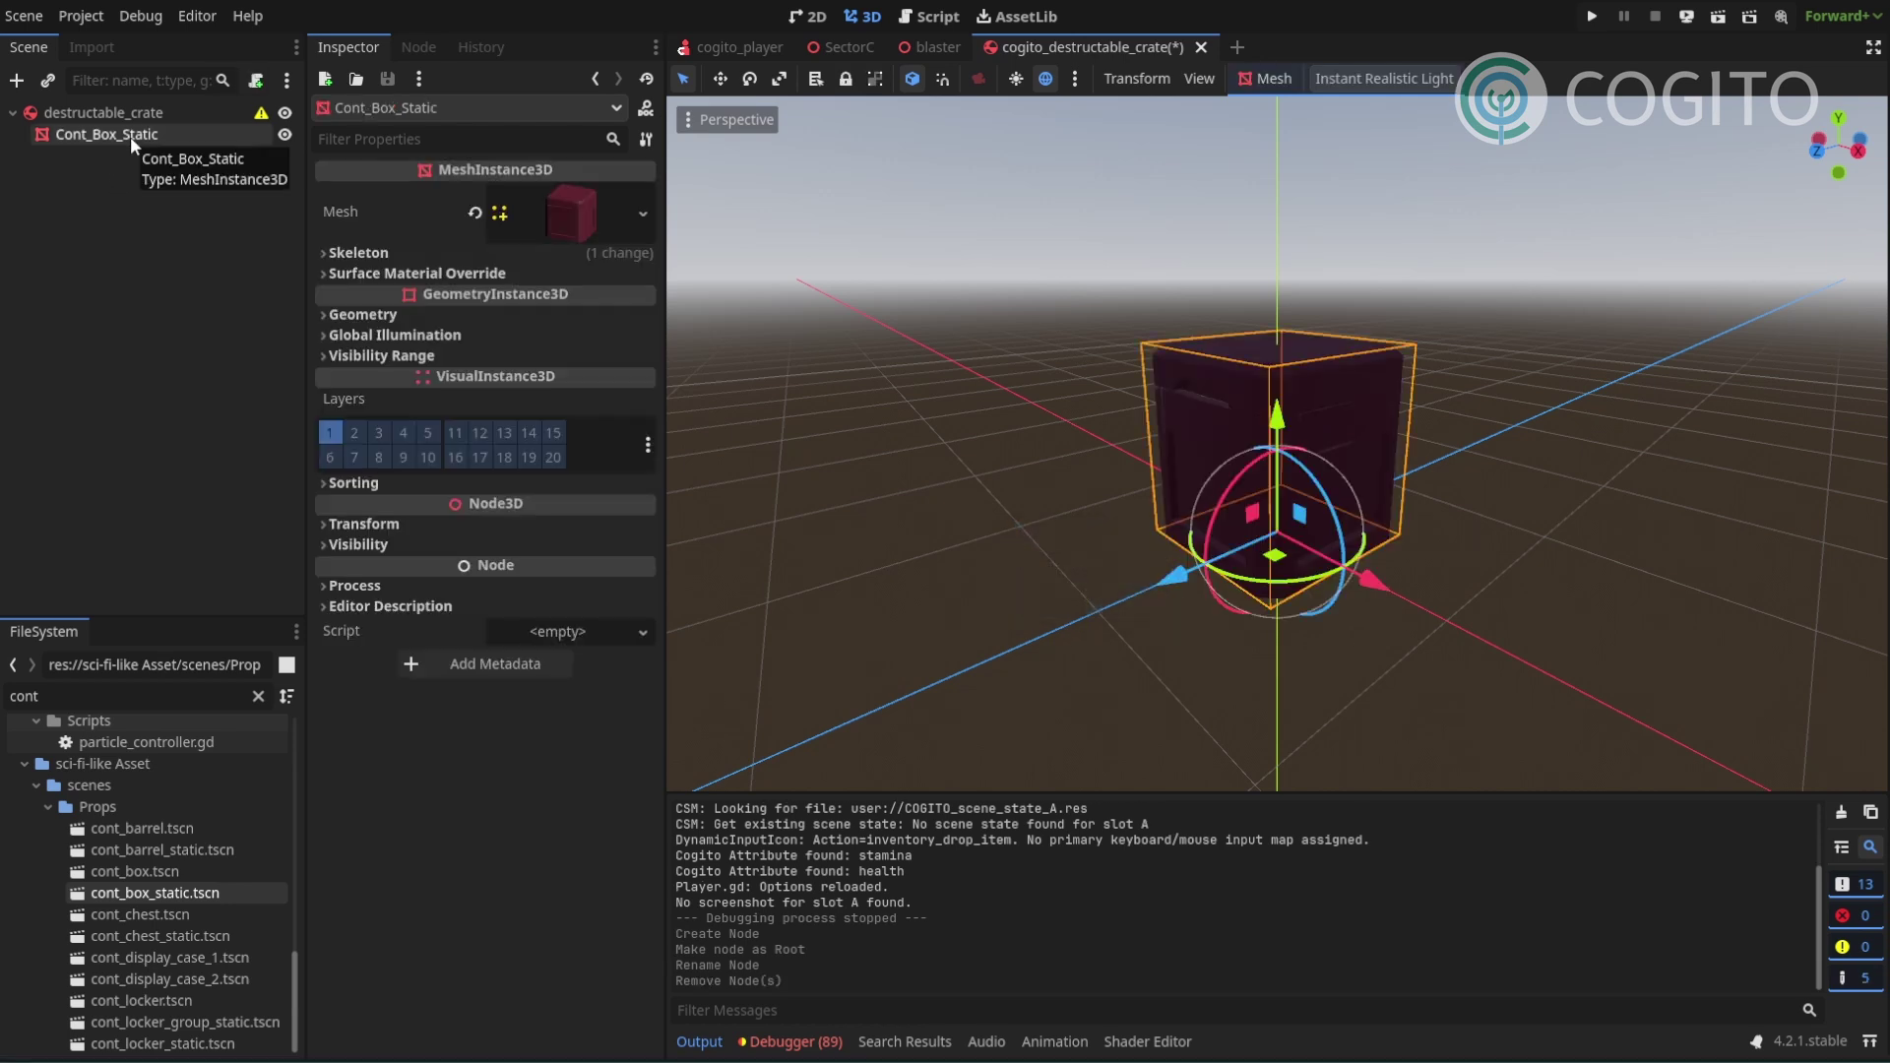
pyautogui.click(124, 108)
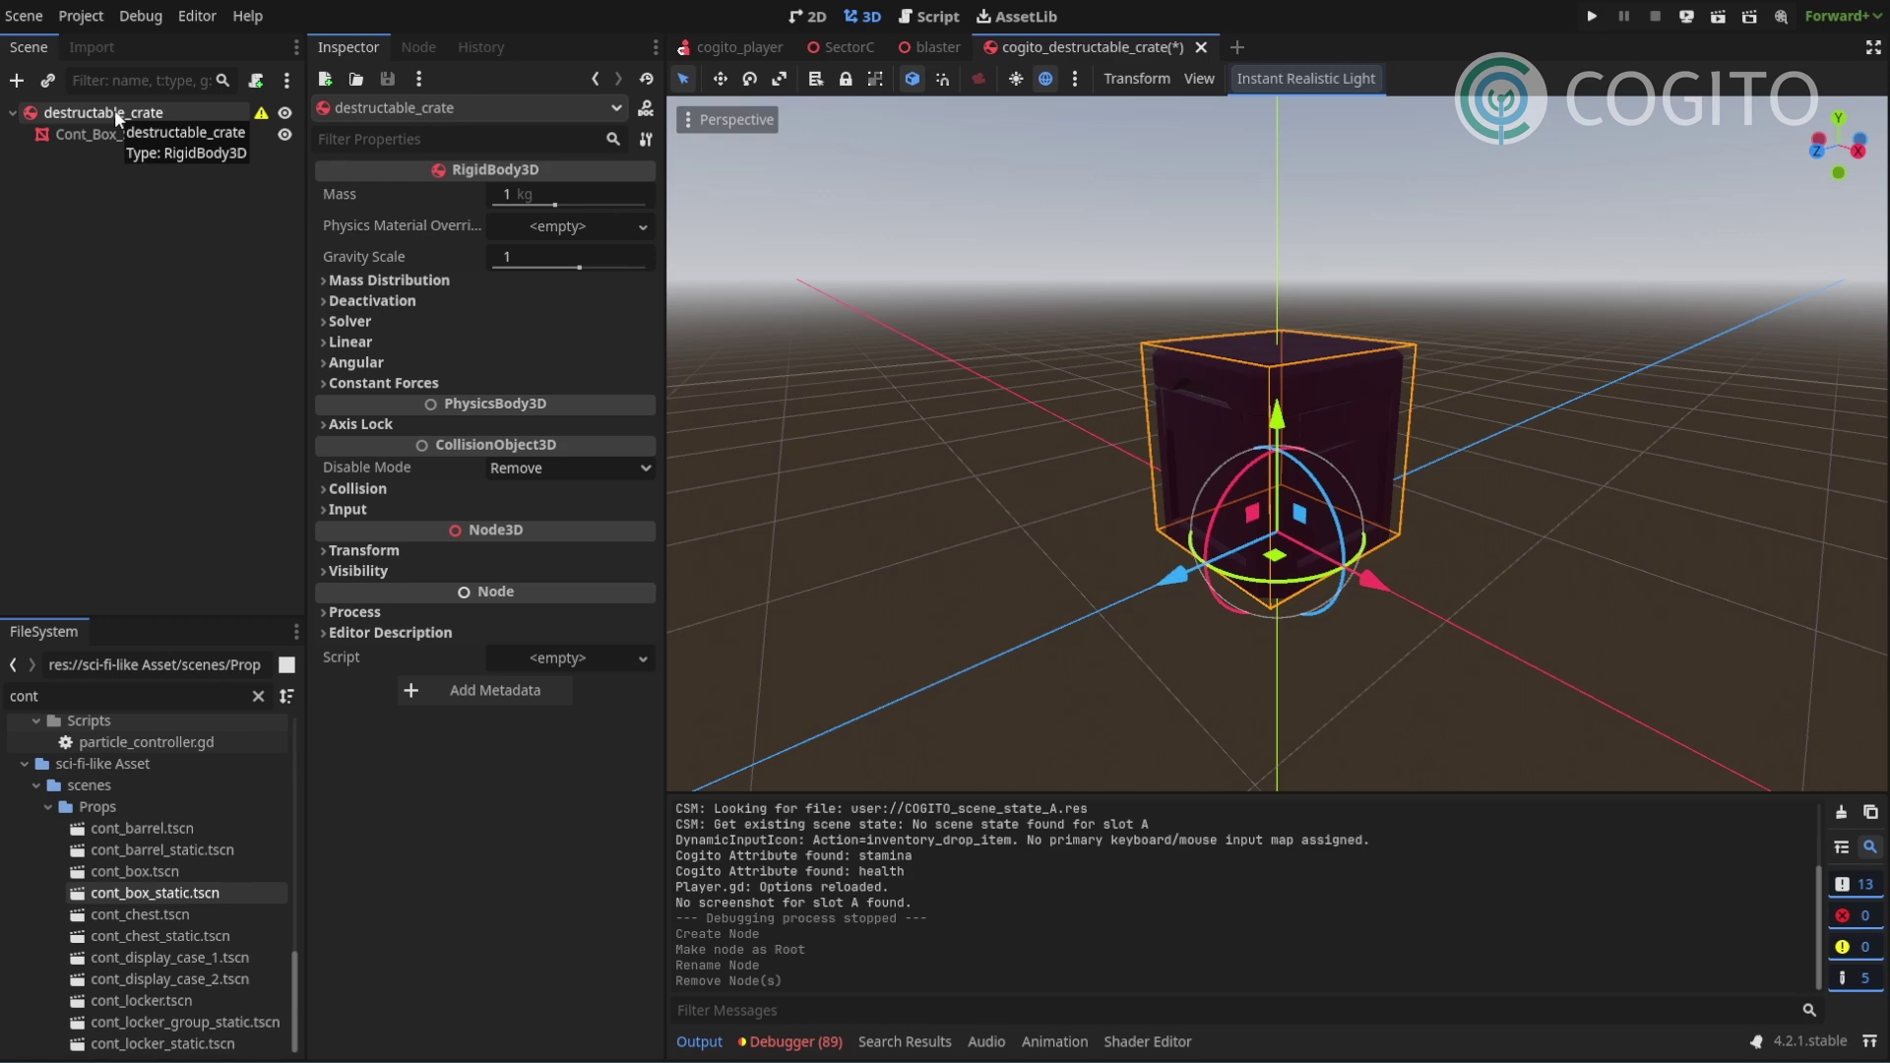
pyautogui.click(19, 81)
pyautogui.write('colli')
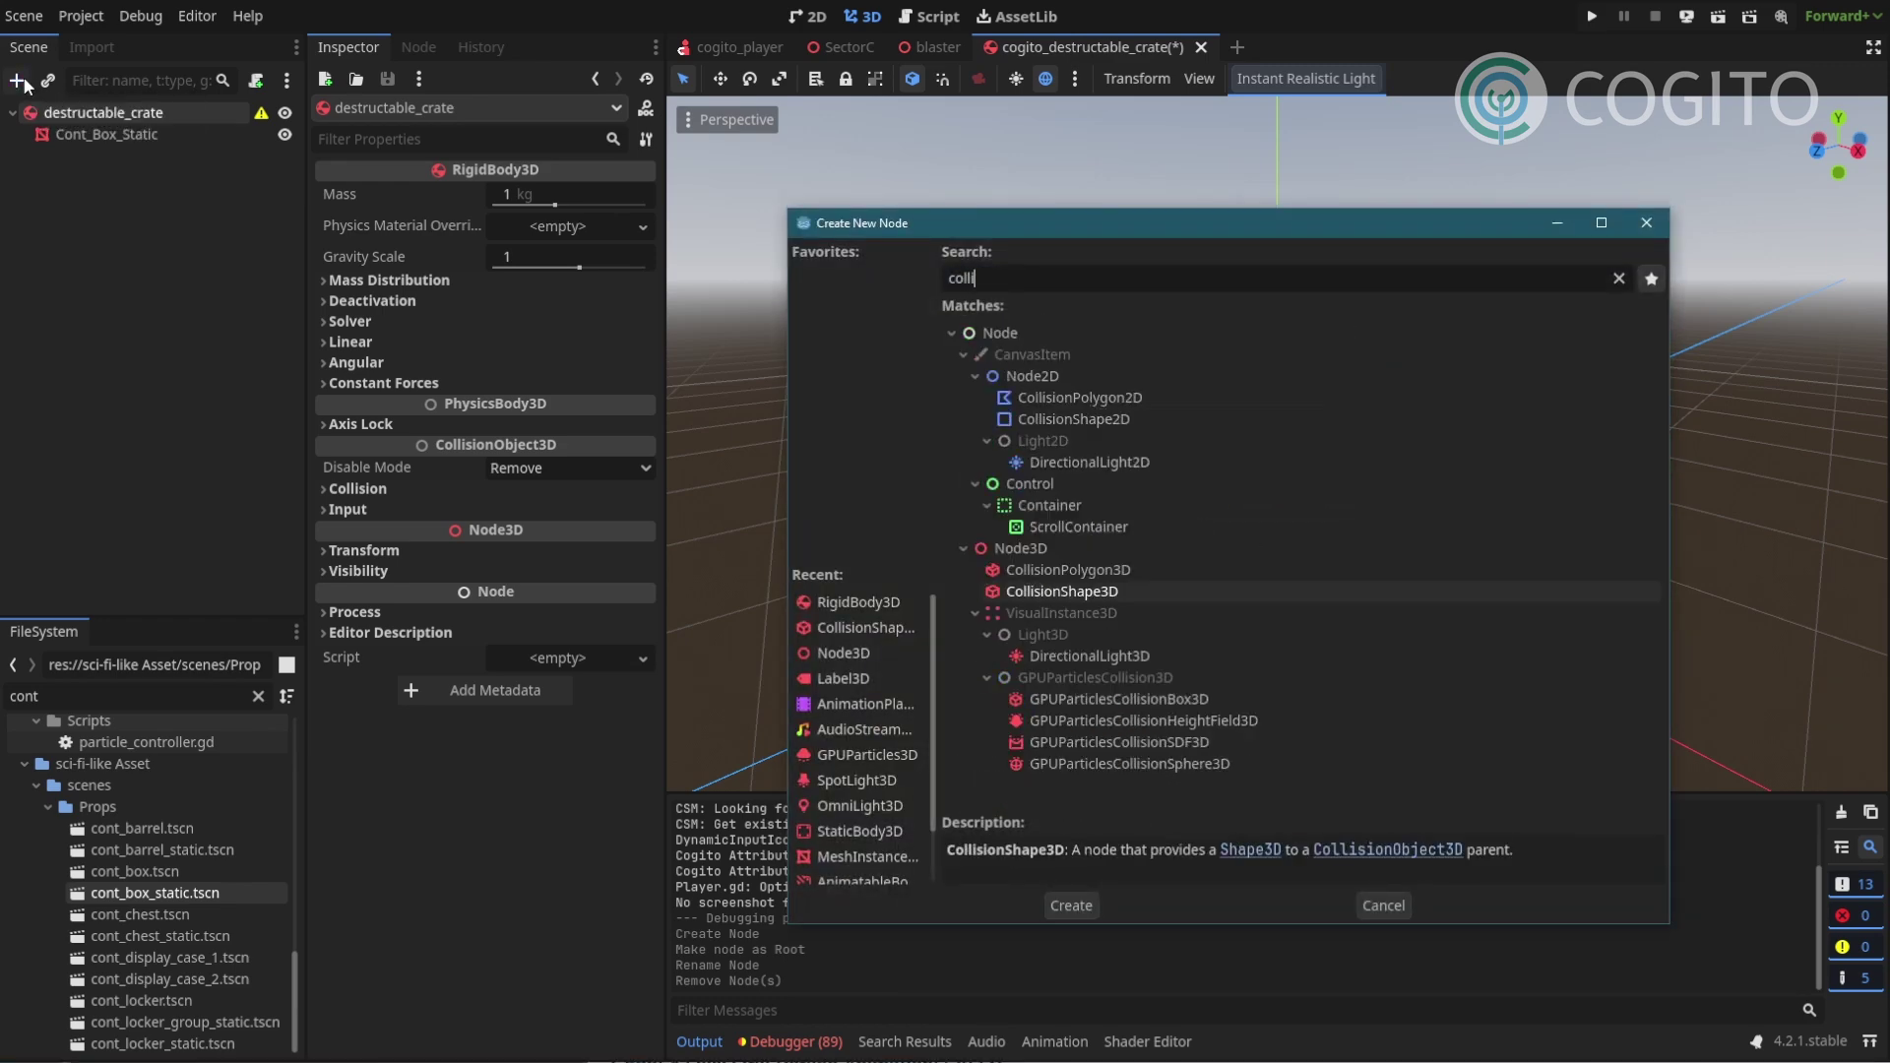
pyautogui.write('s')
pyautogui.press('Return')
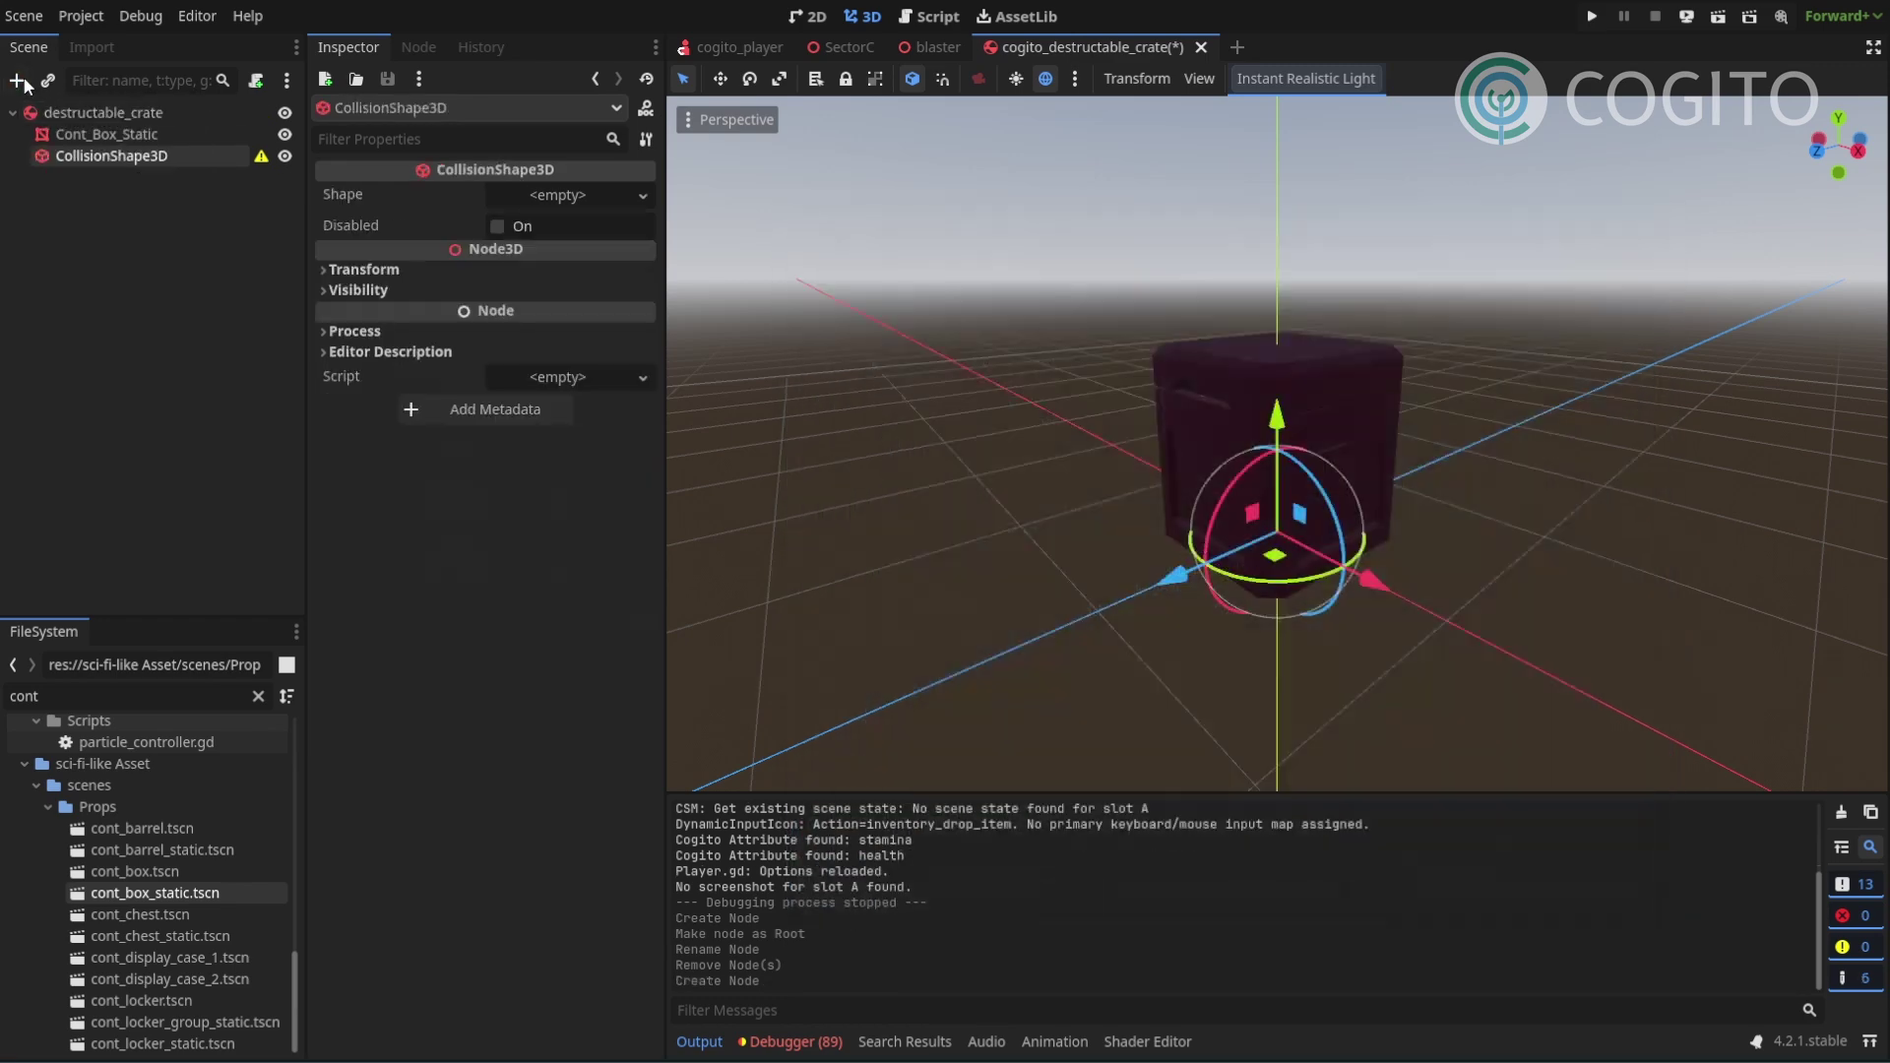
pyautogui.click(576, 201)
pyautogui.click(519, 270)
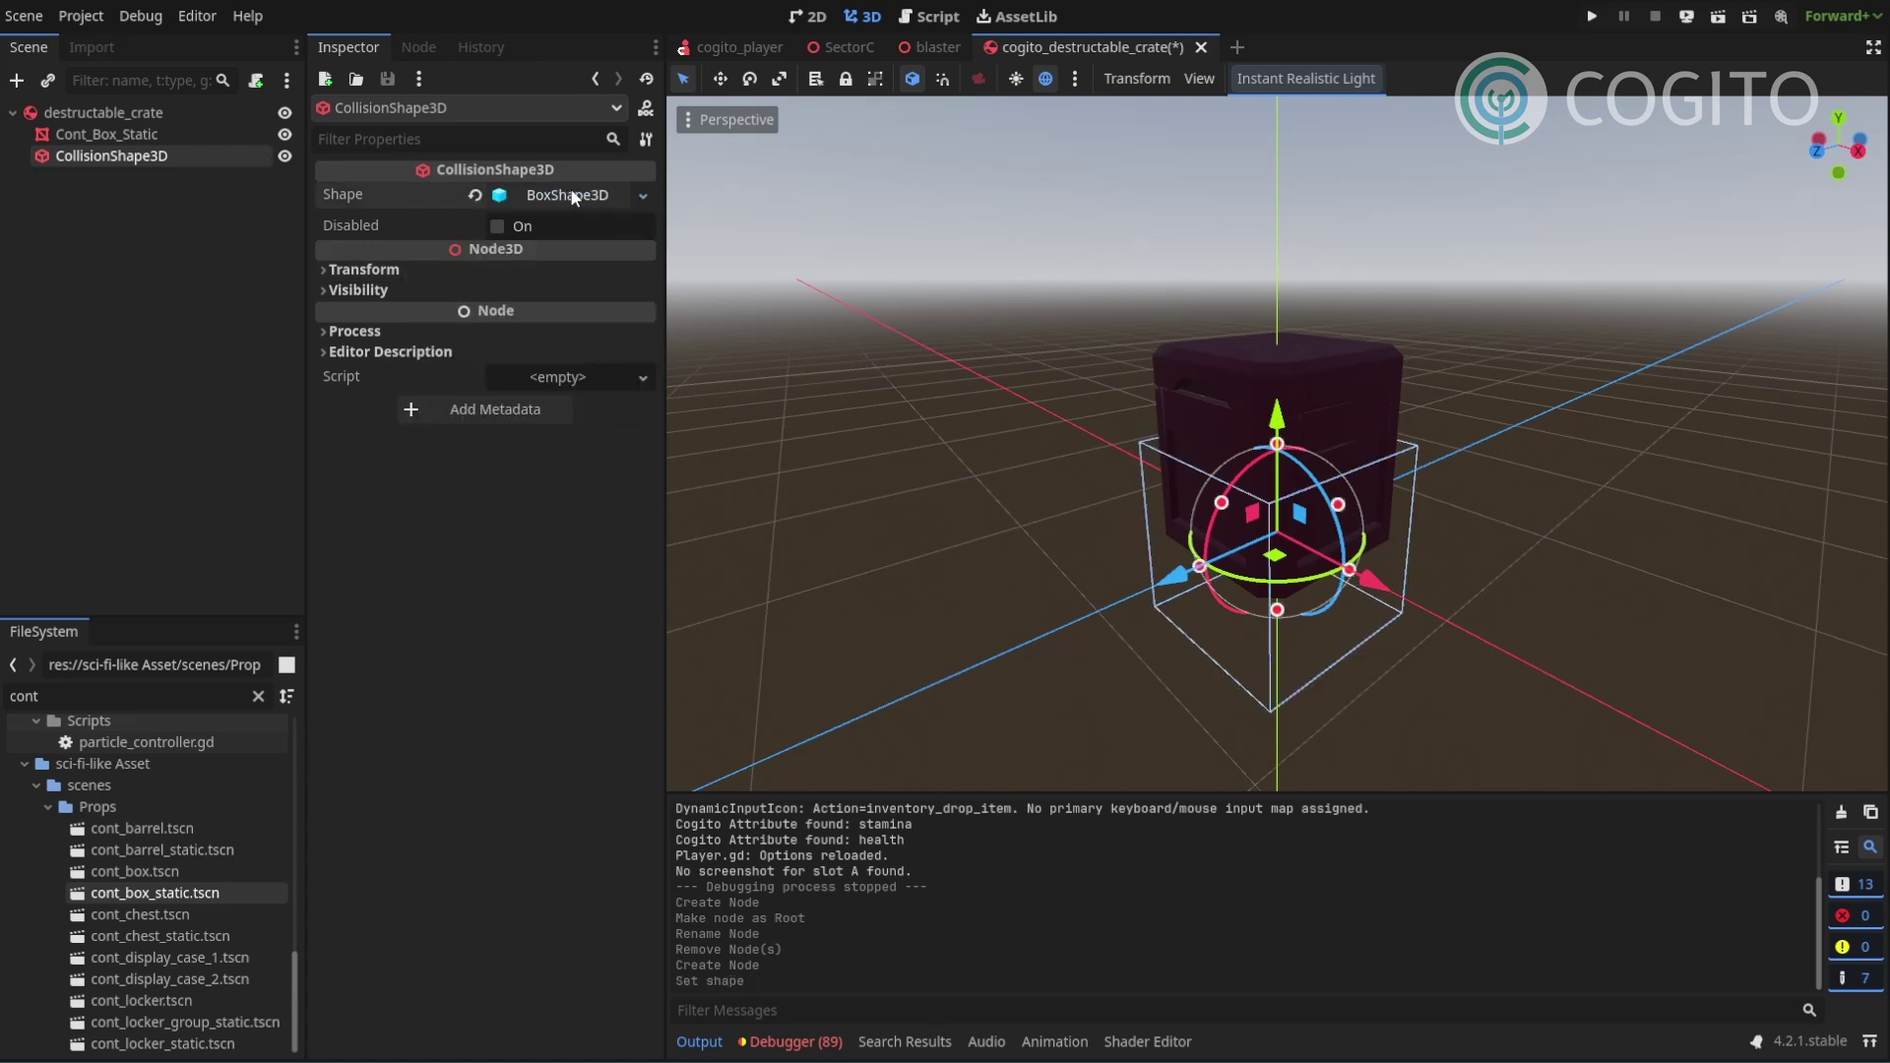
# Move the Cont_Box_Static mesh down along the Y axis so it sits inside the box collision shape.
pyautogui.moveTo(1276, 453)
pyautogui.mouseDown(button='middle')
pyautogui.moveTo(1214, 404)
pyautogui.moveTo(1276, 458)
pyautogui.mouseUp(button='middle')
pyautogui.moveTo(1267, 537); pyautogui.dragTo(1211, 550, button='right')
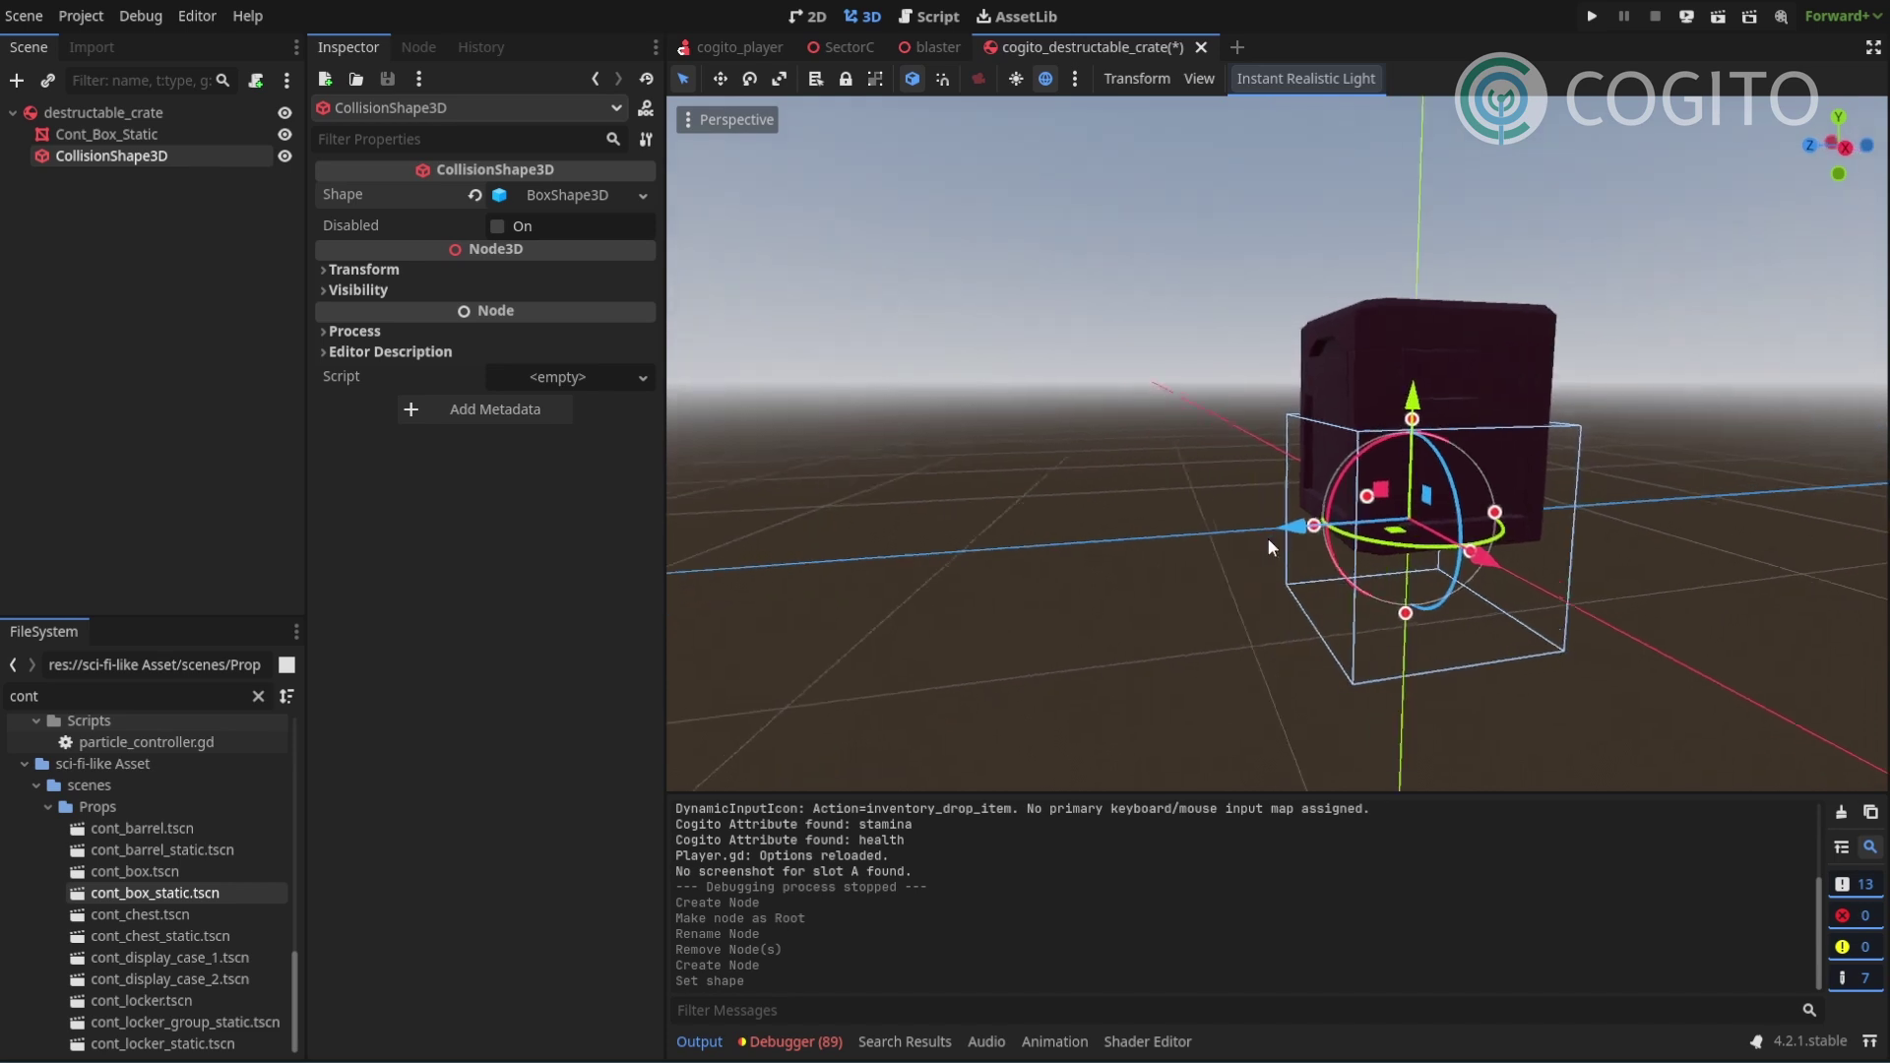
pyautogui.moveTo(1344, 534); pyautogui.dragTo(1452, 530, button='middle')
pyautogui.click(113, 136)
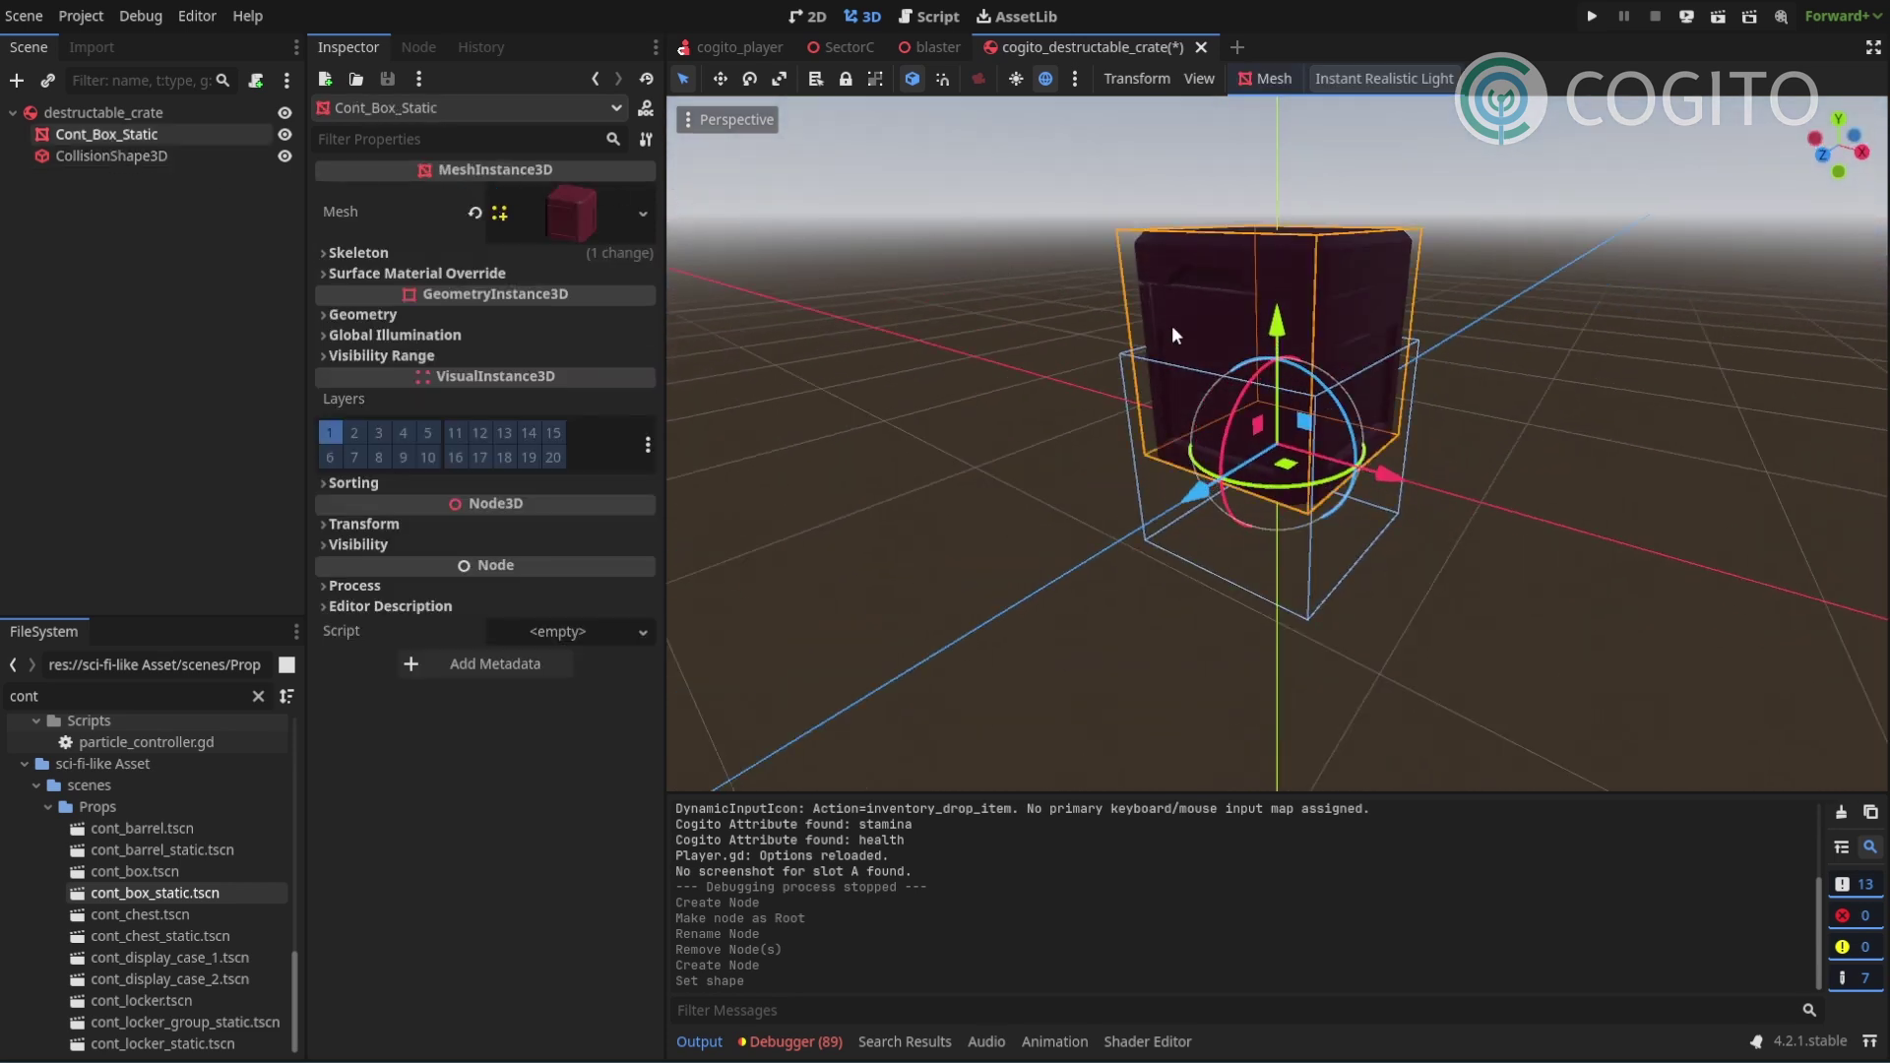
pyautogui.moveTo(1276, 325); pyautogui.dragTo(1290, 435)
pyautogui.moveTo(1289, 435); pyautogui.dragTo(1299, 495, button='middle')
pyautogui.moveTo(1239, 430); pyautogui.dragTo(1309, 444, button='middle')
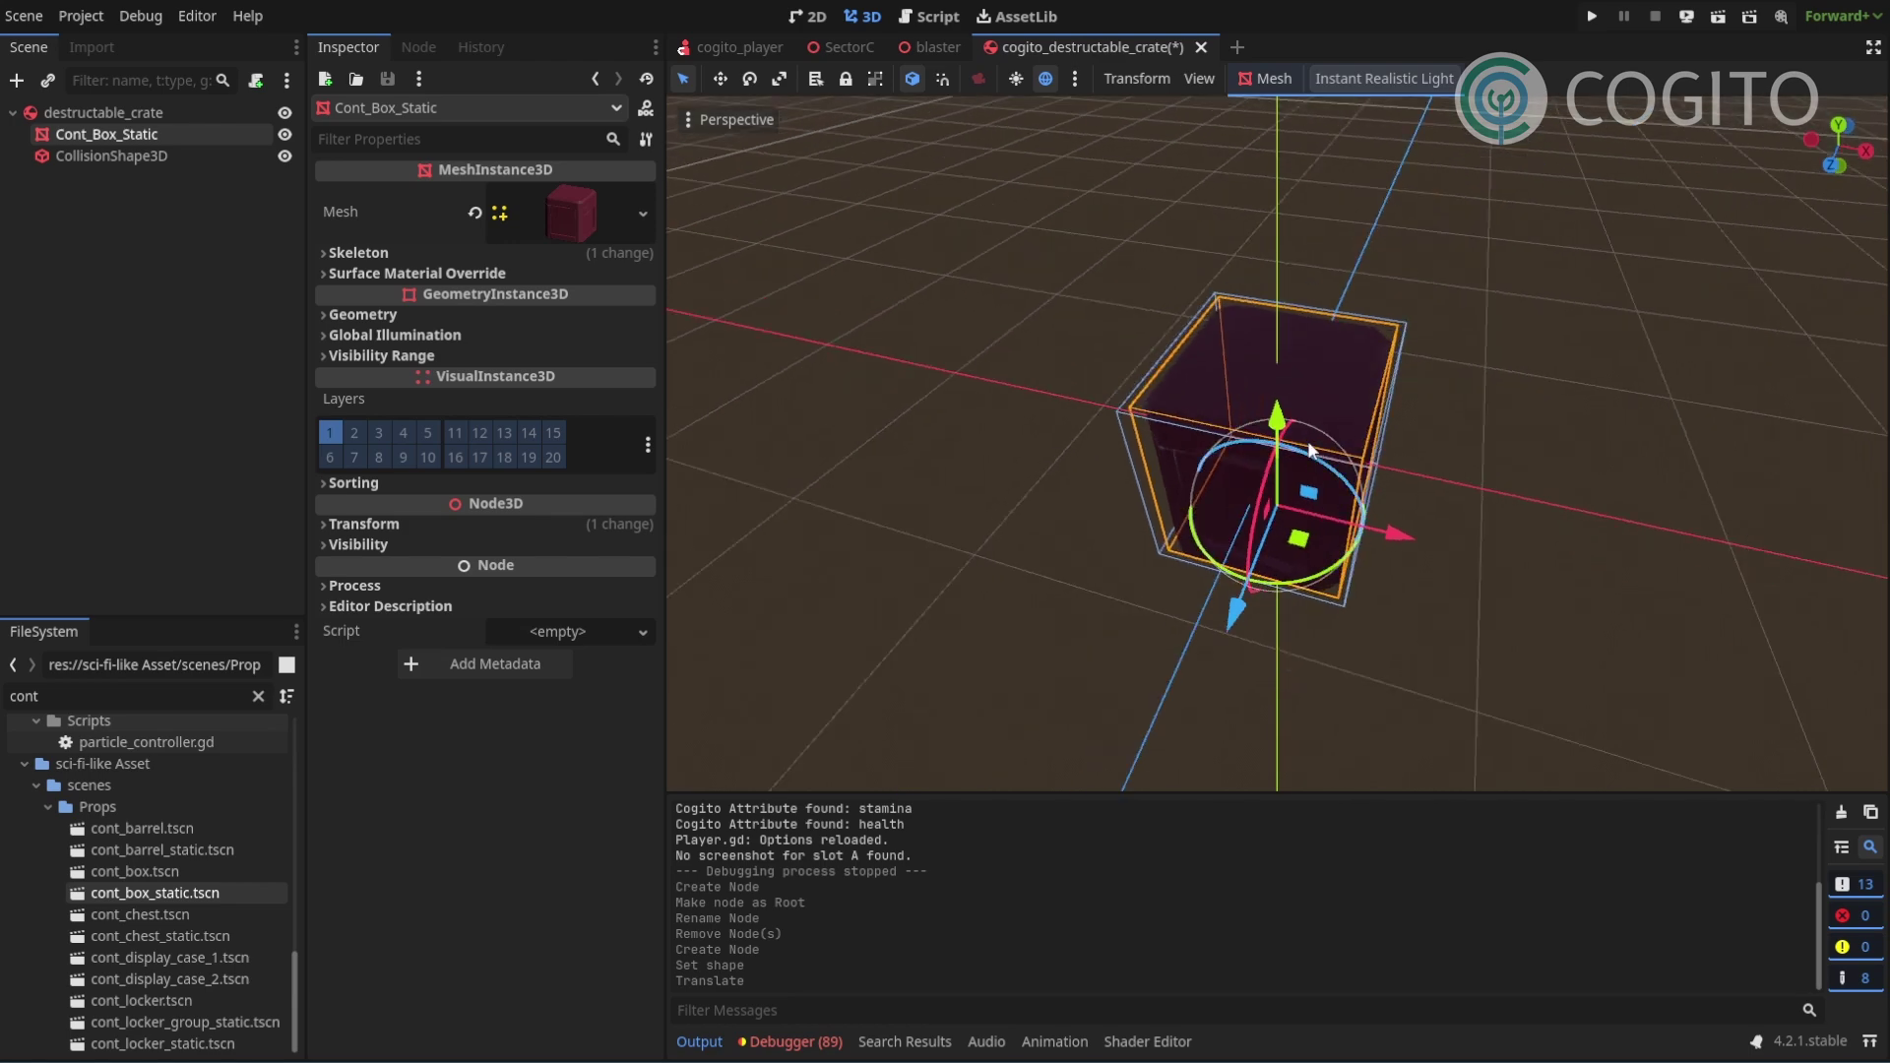
# Attach the existing cogito_object.gd script to the destructable_crate root node.
pyautogui.click(116, 114)
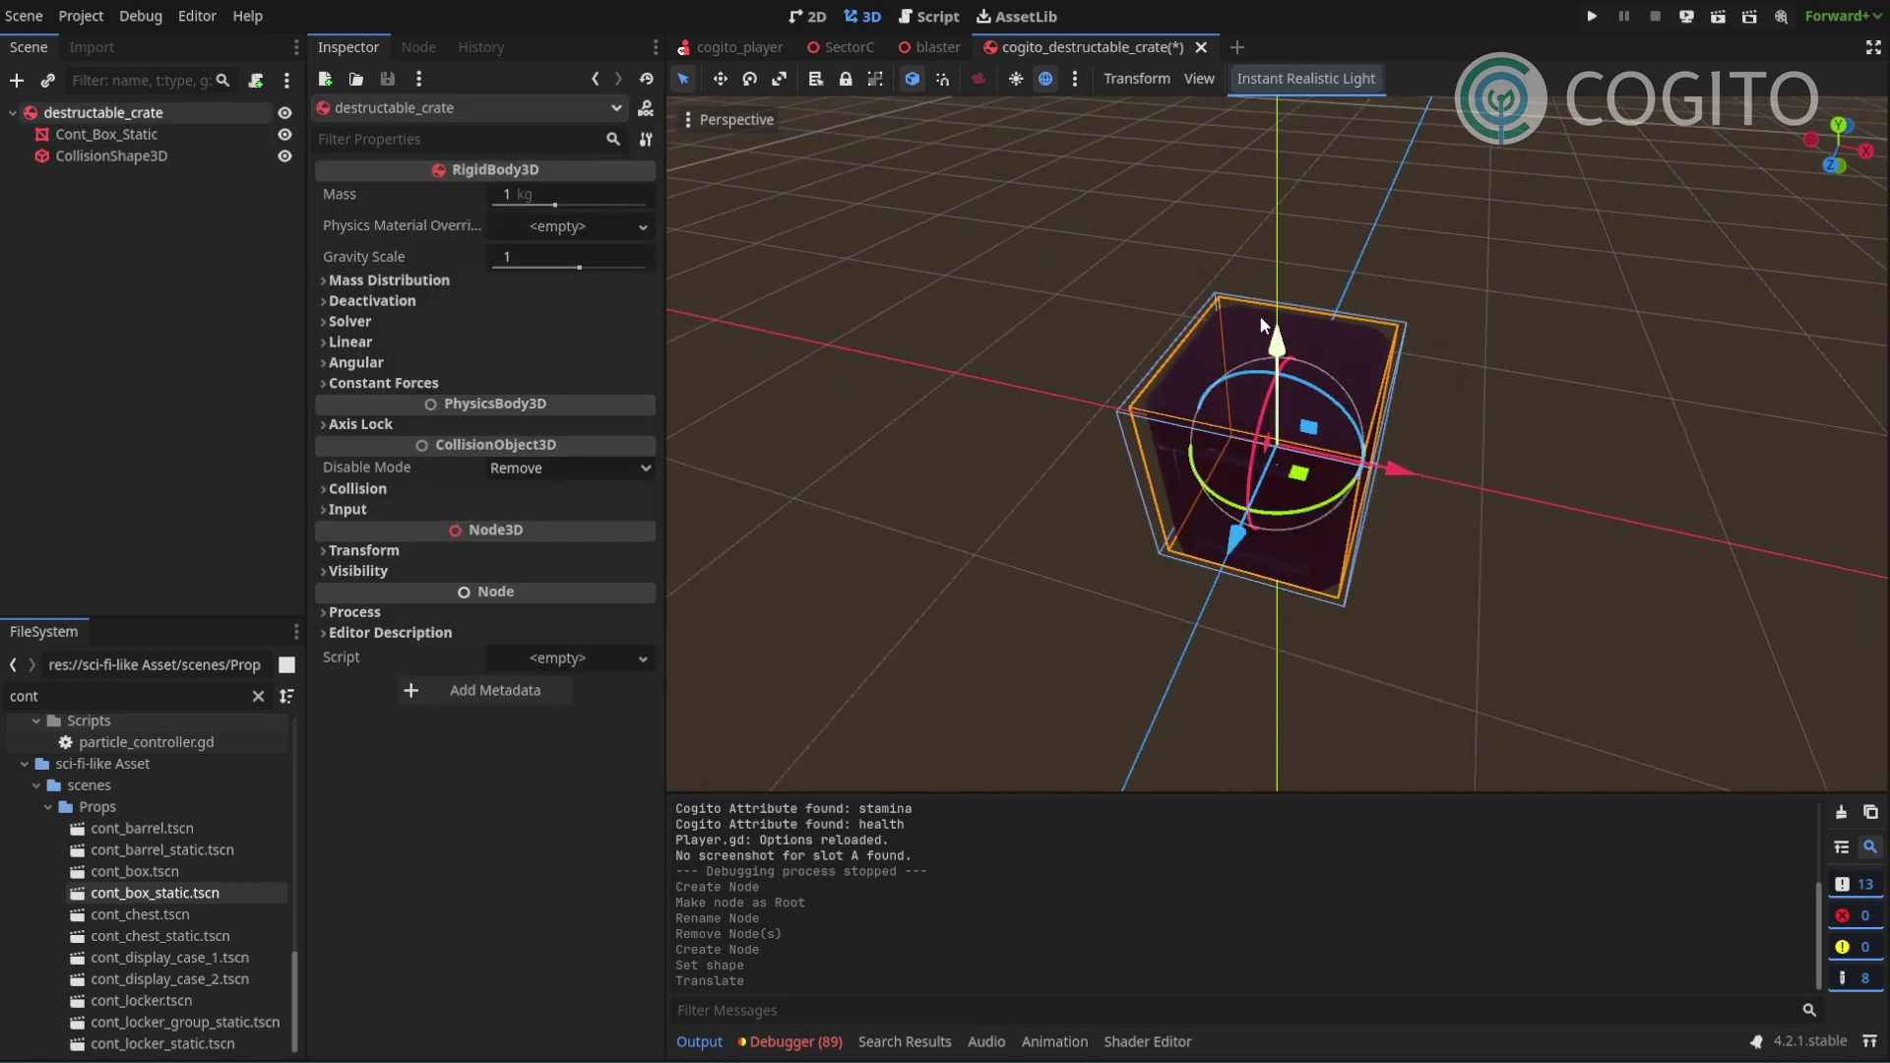
pyautogui.click(558, 658)
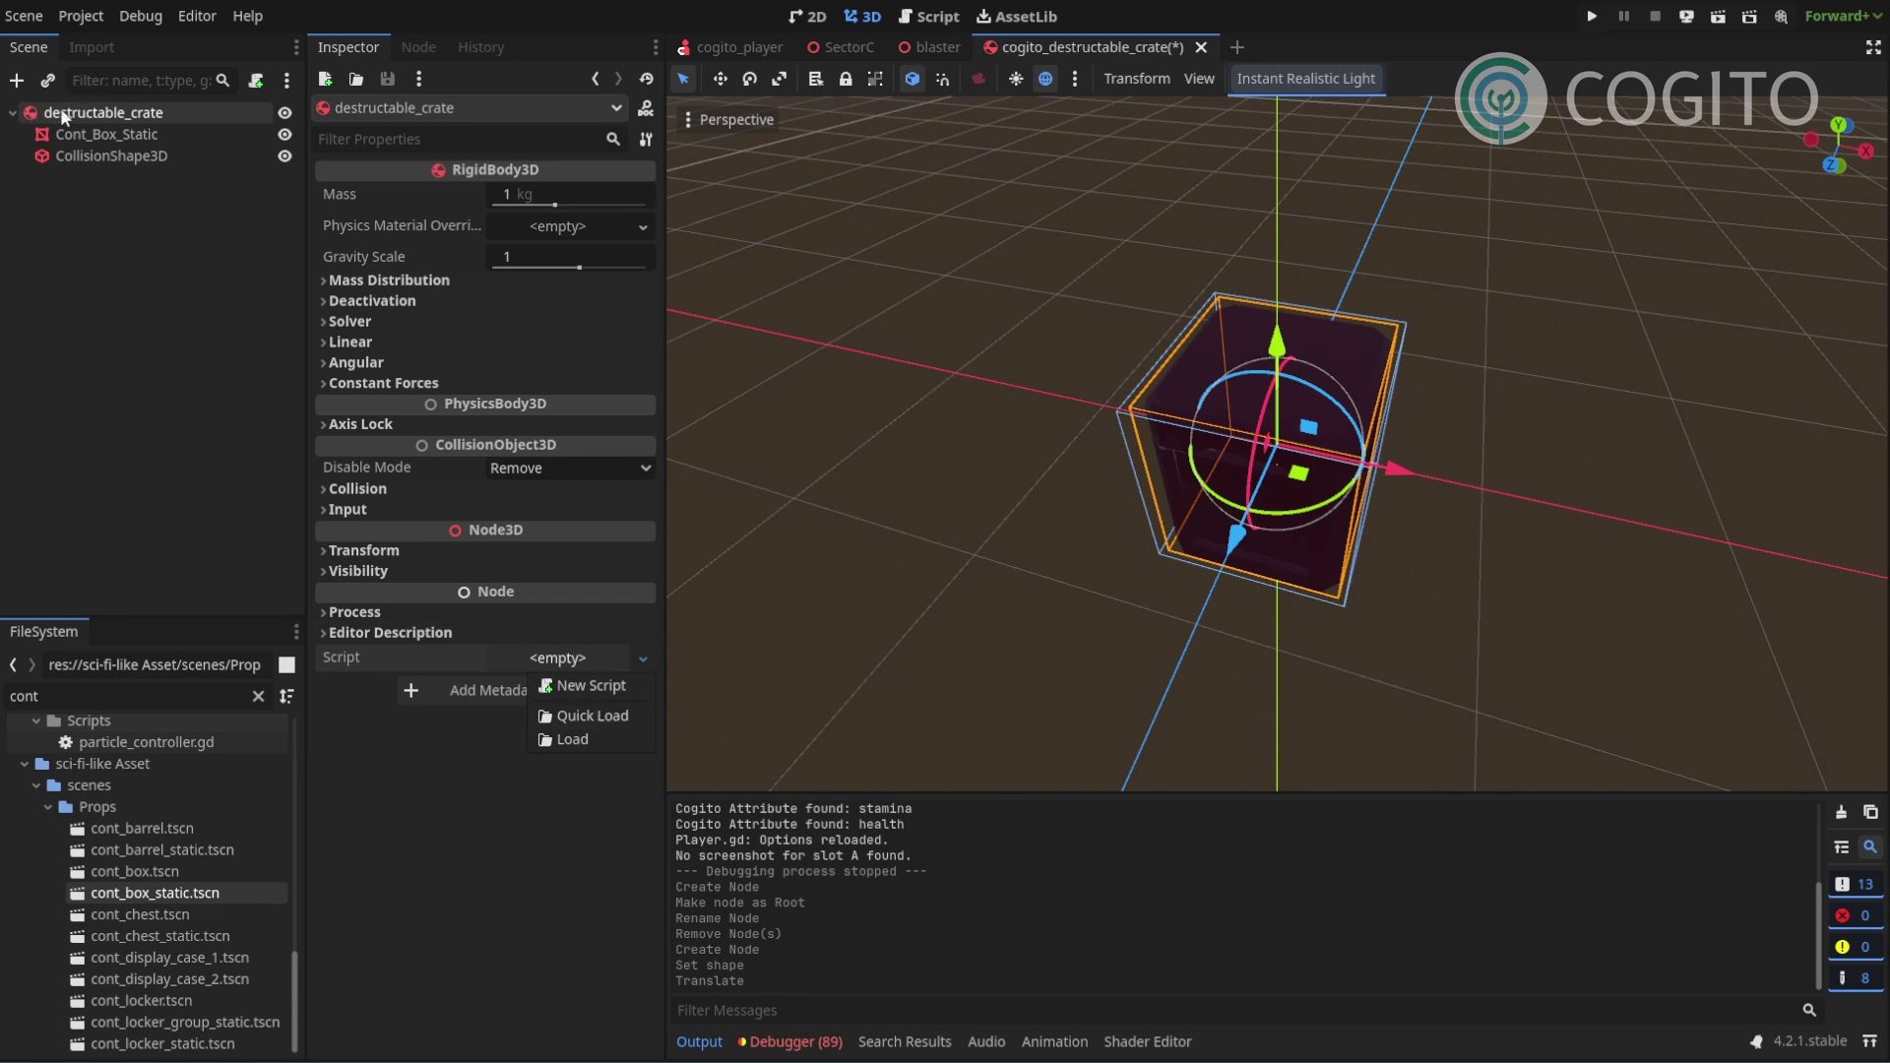
pyautogui.click(589, 716)
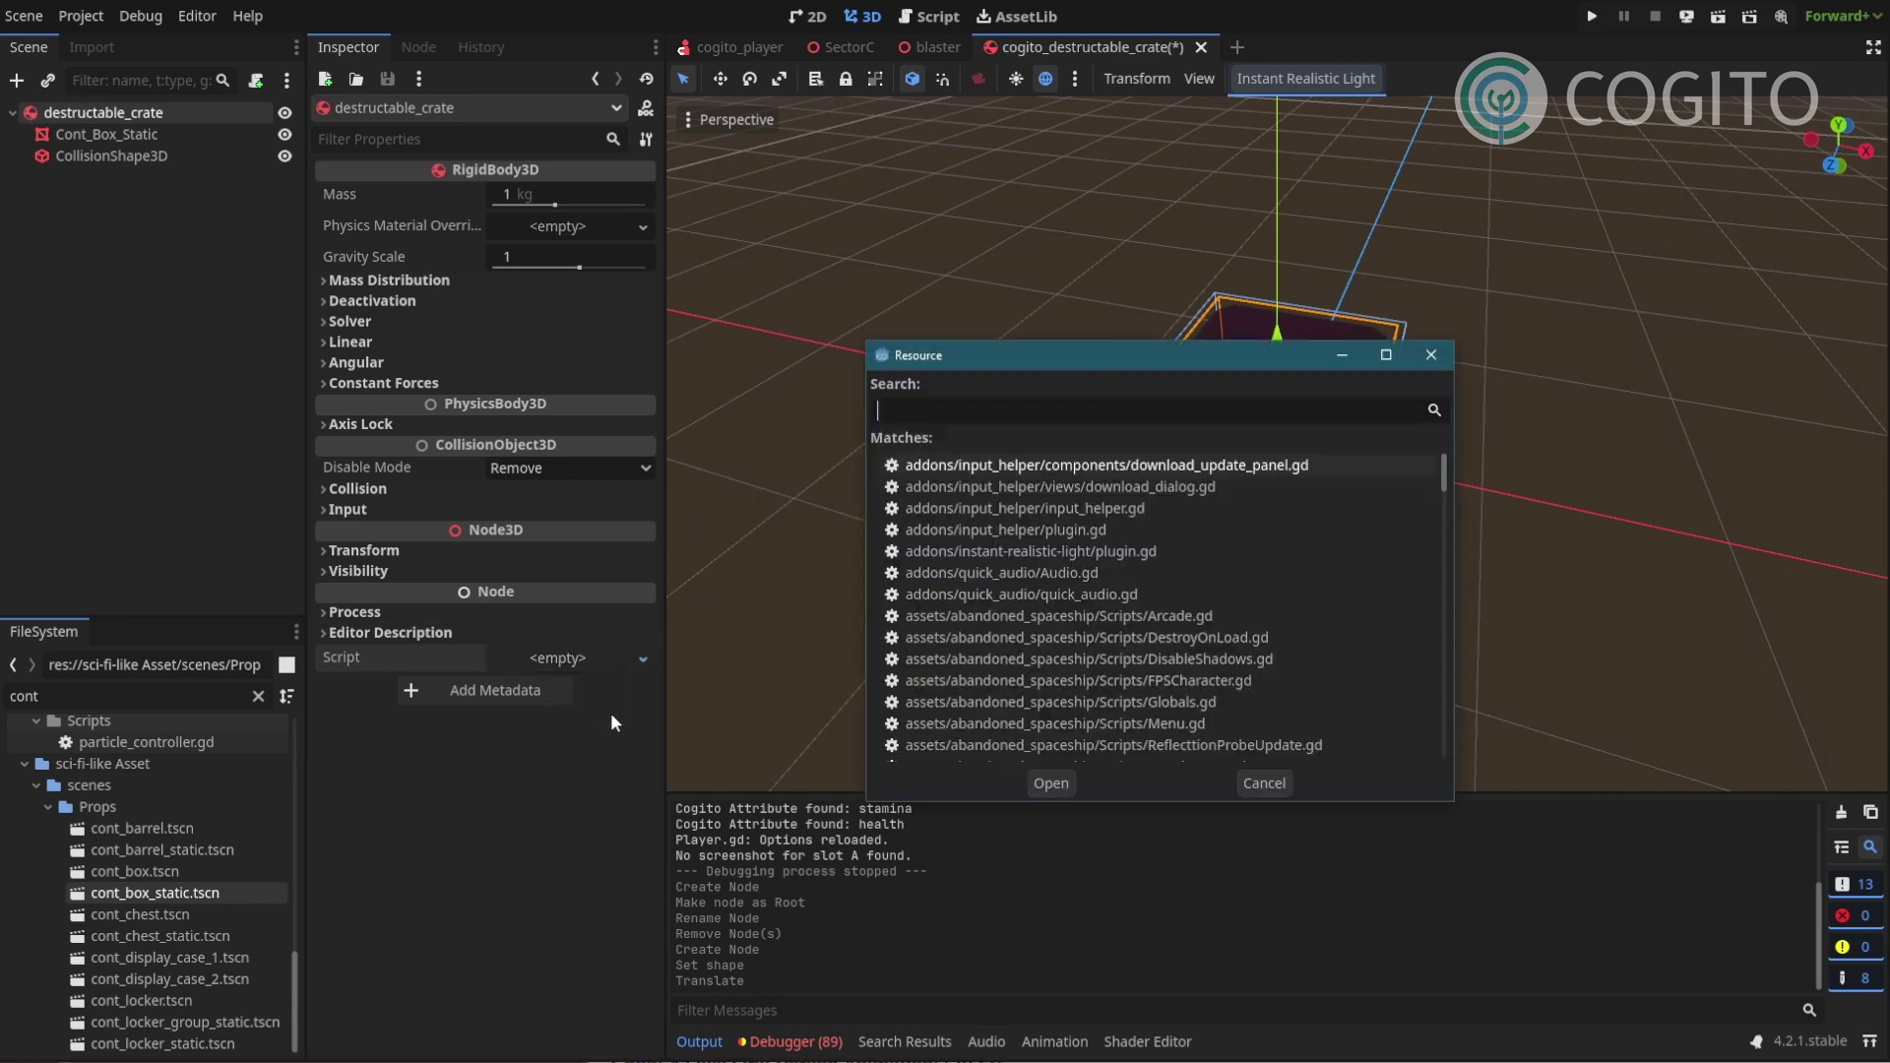
pyautogui.write('cogito_ob')
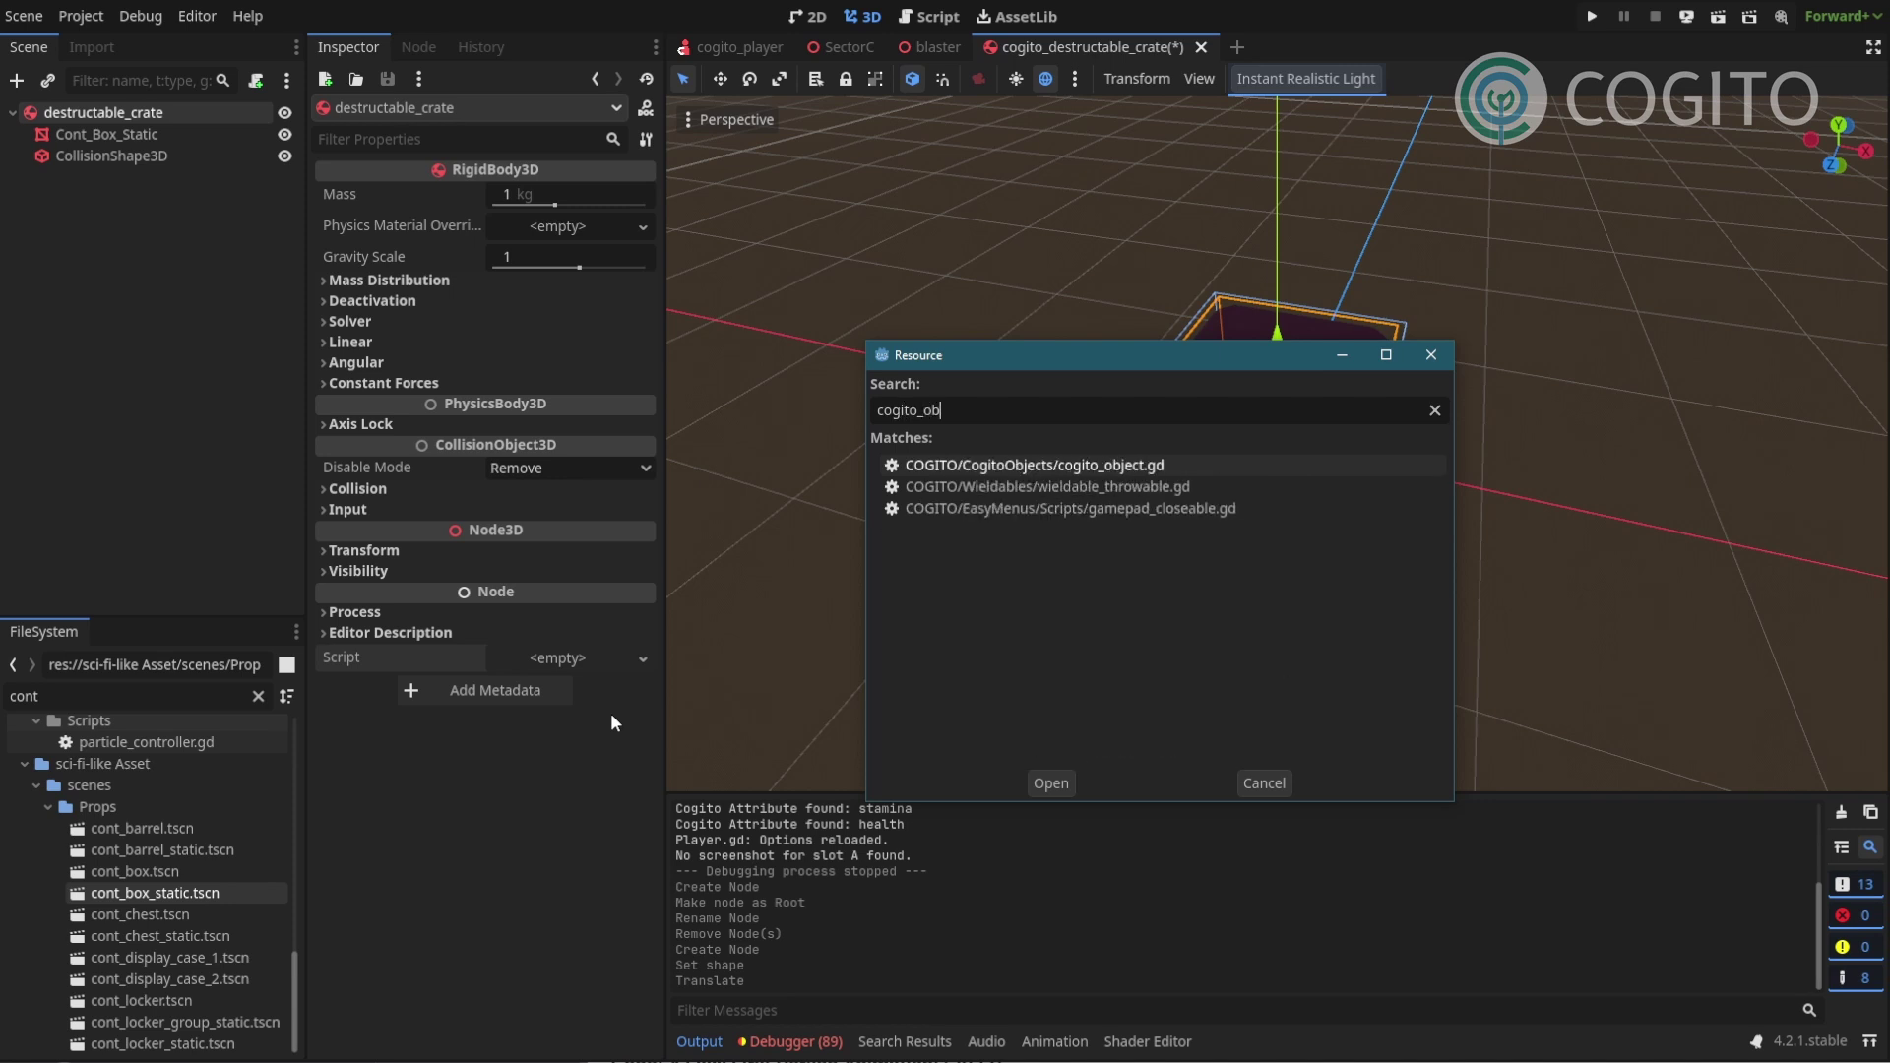
pyautogui.press('Return')
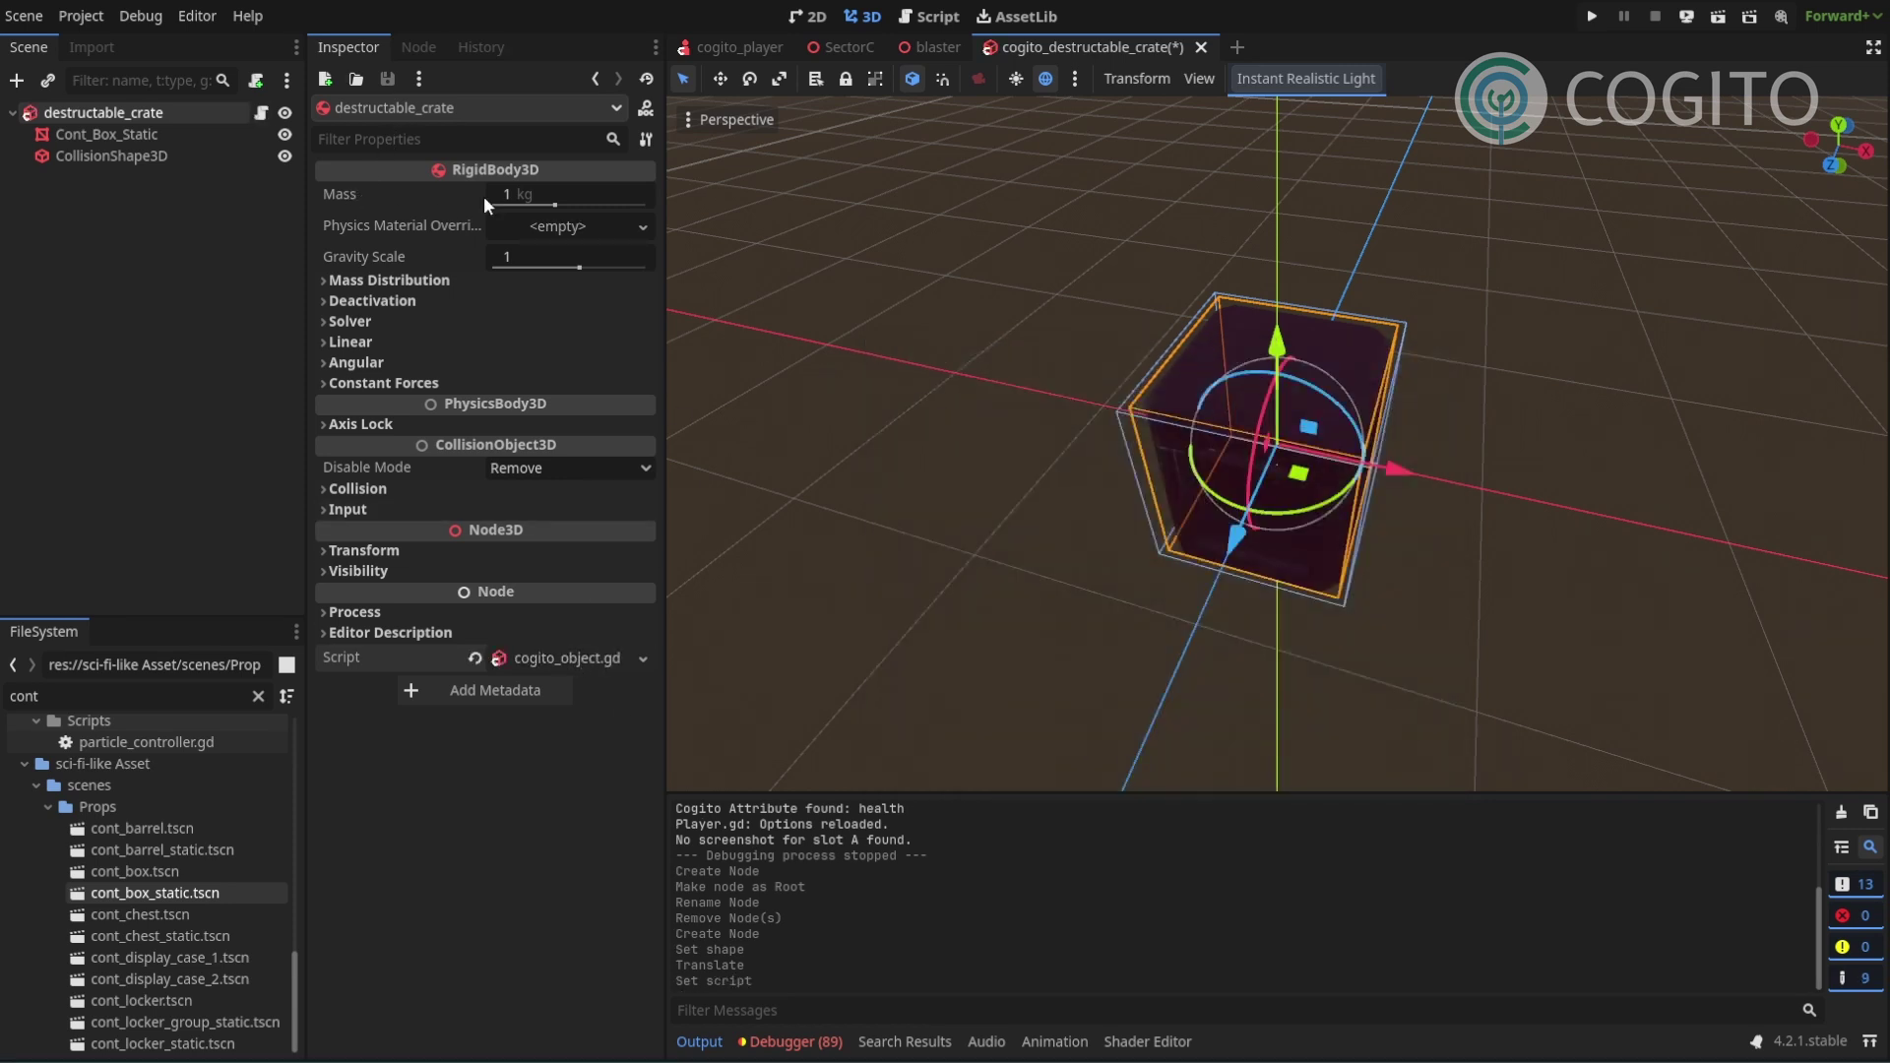
# Set the mass of destructable_crate to 50 kg and save the scene.
pyautogui.click(539, 192)
pyautogui.write('50')
pyautogui.press('Return')
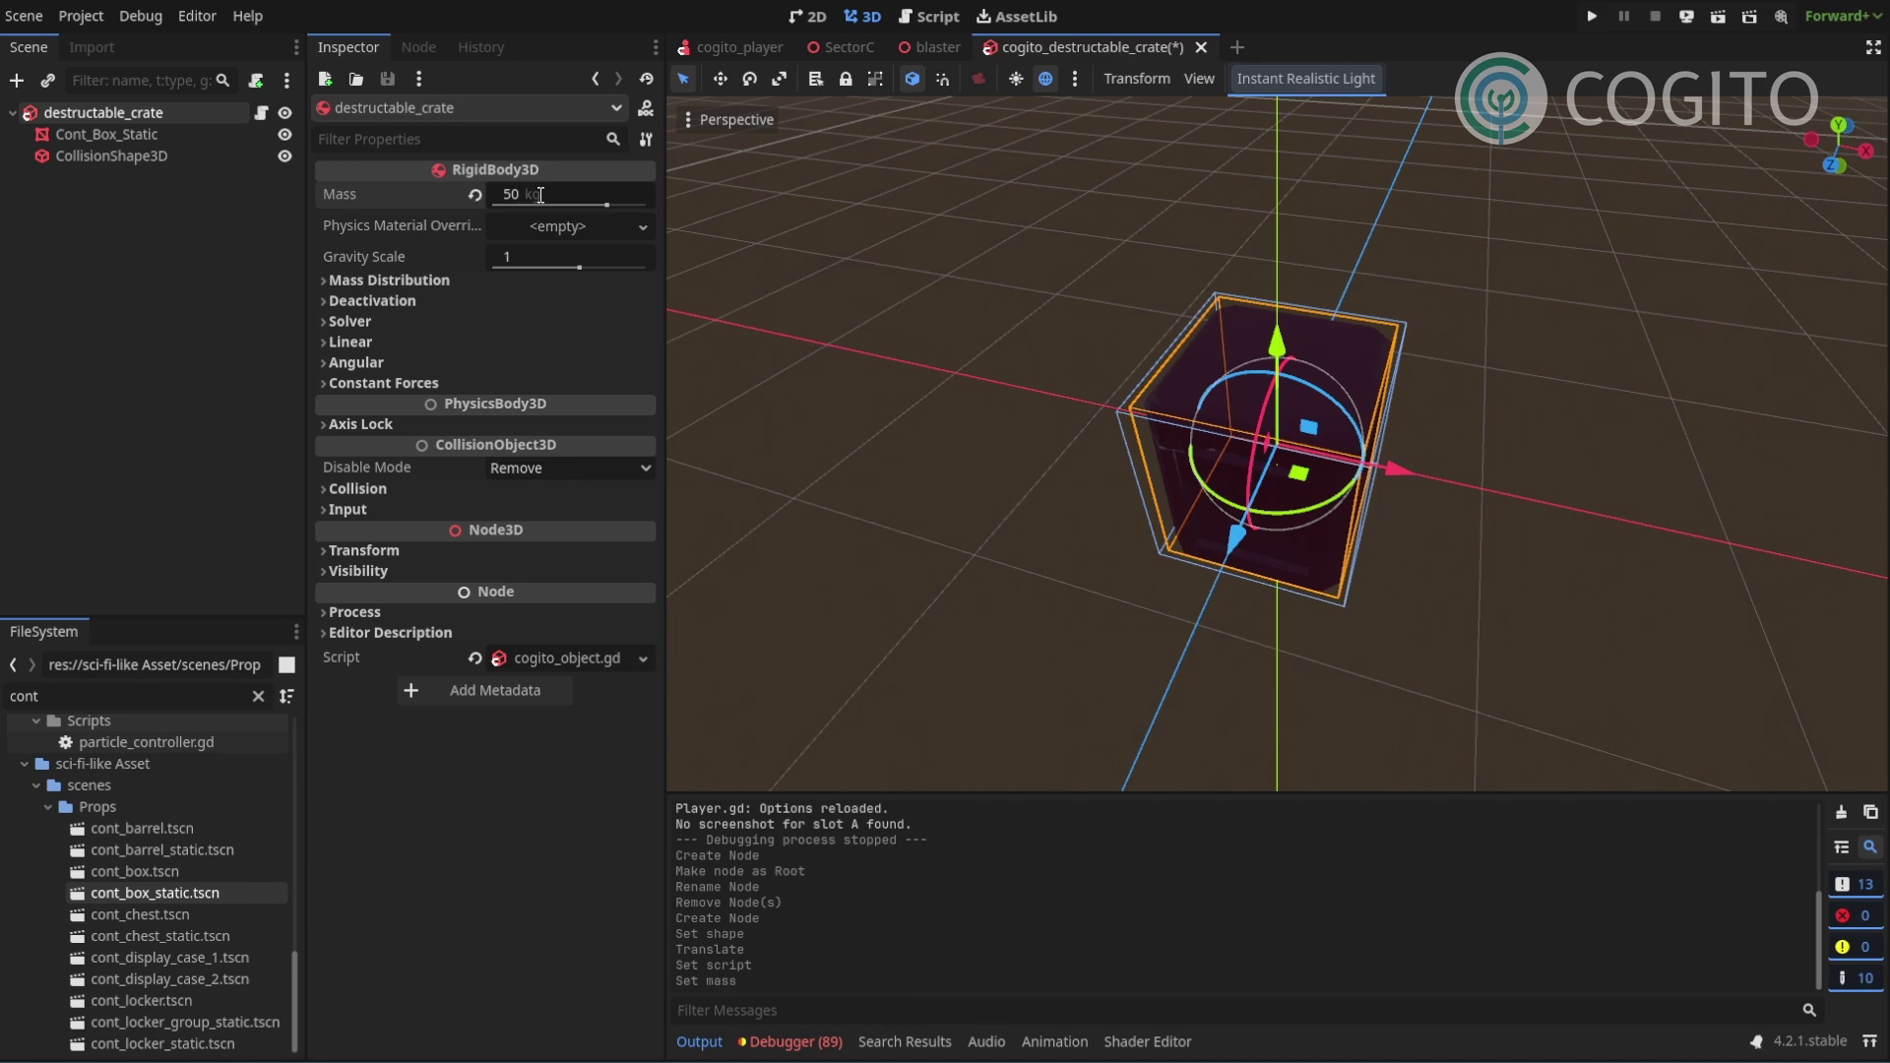
pyautogui.moveTo(1144, 411); pyautogui.dragTo(1033, 413, button='right')
pyautogui.hotkey('ctrl', 's')
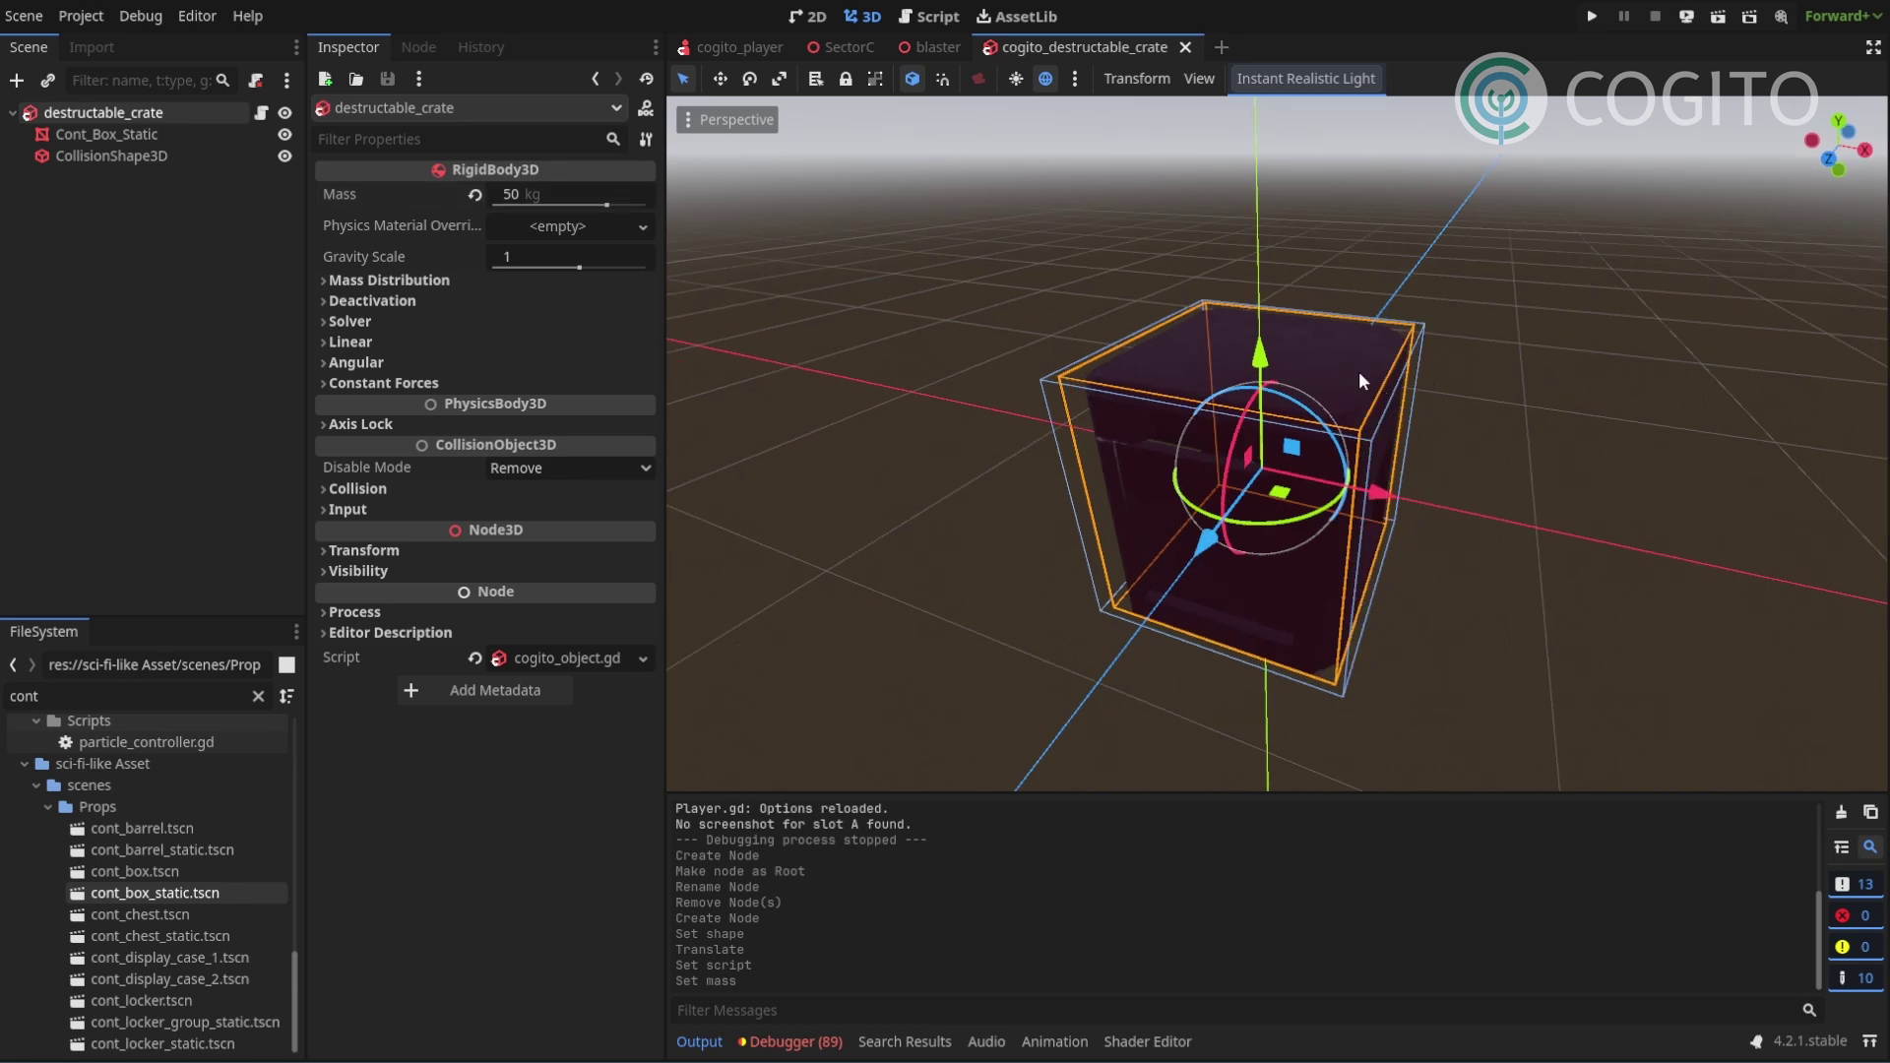
pyautogui.moveTo(1451, 380); pyautogui.dragTo(1498, 398, button='middle')
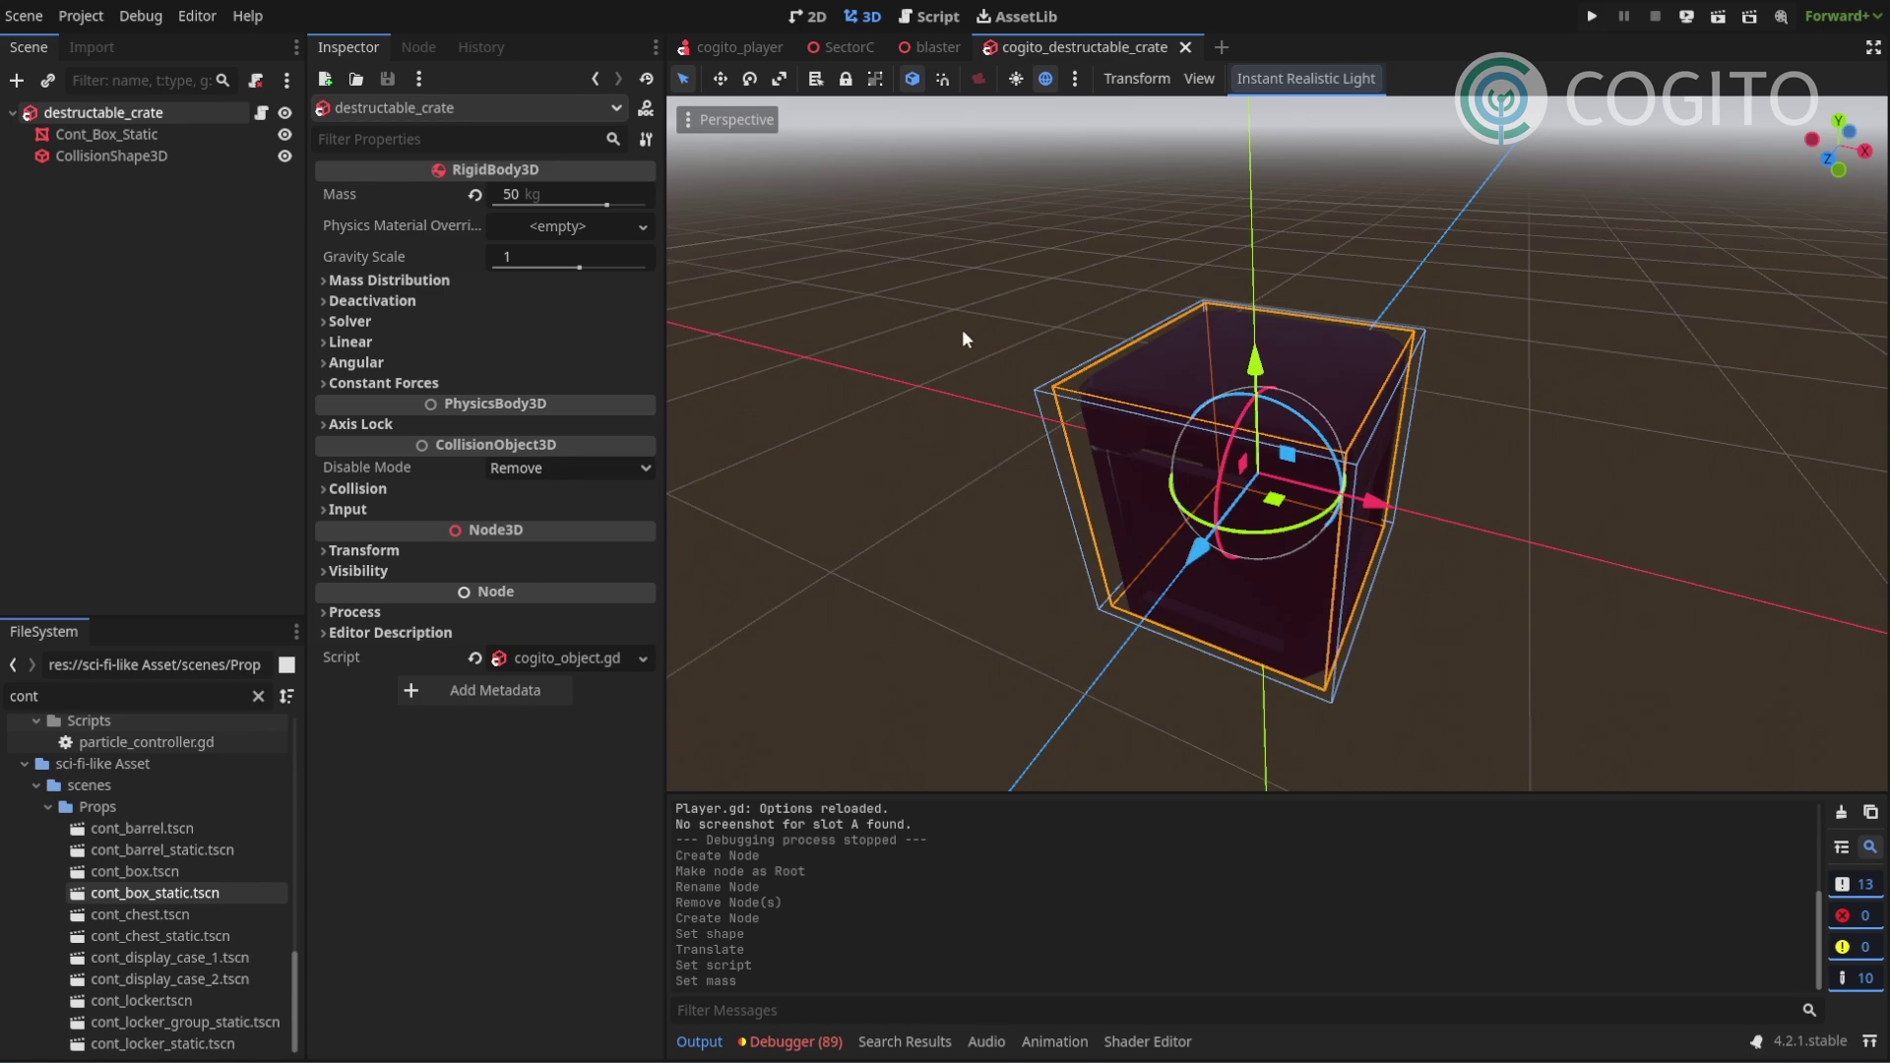
pyautogui.moveTo(1379, 393); pyautogui.dragTo(1485, 399, button='middle')
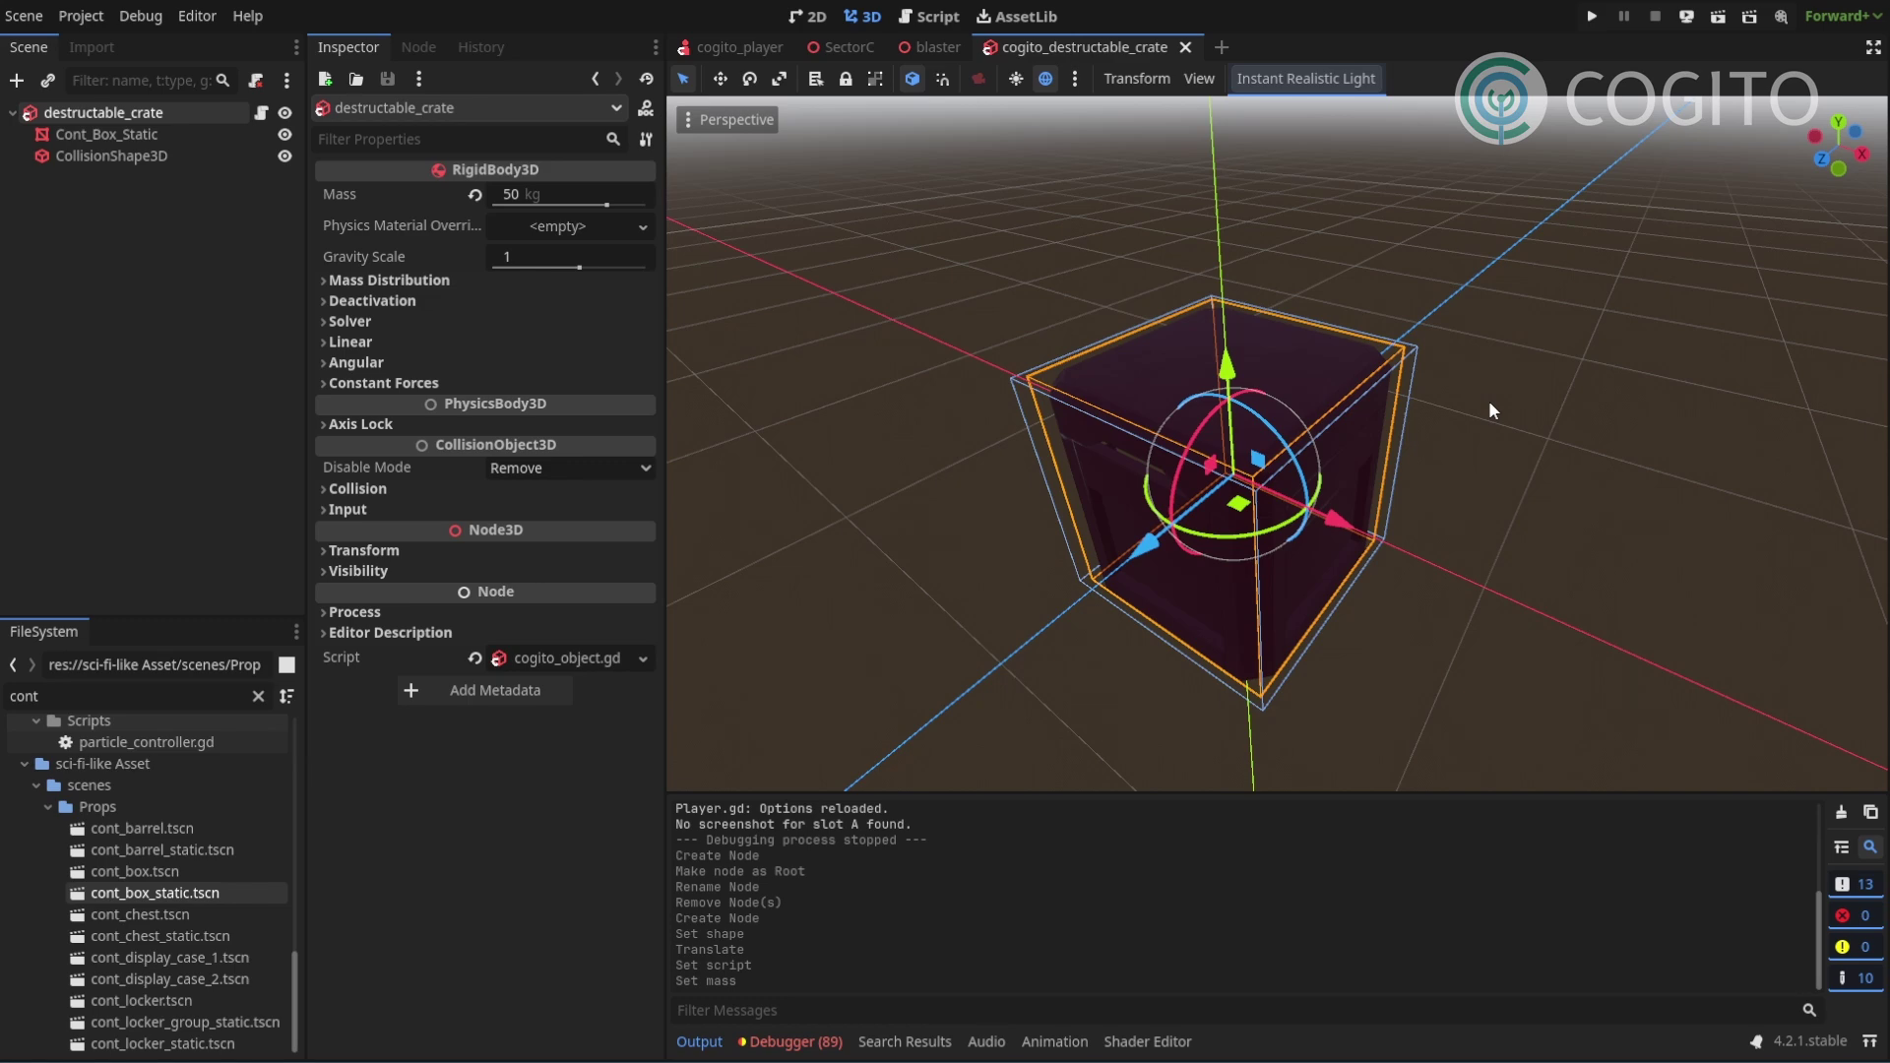
pyautogui.moveTo(1533, 408)
pyautogui.mouseDown(button='middle')
pyautogui.moveTo(1498, 397)
pyautogui.moveTo(1523, 388)
pyautogui.mouseUp(button='middle')
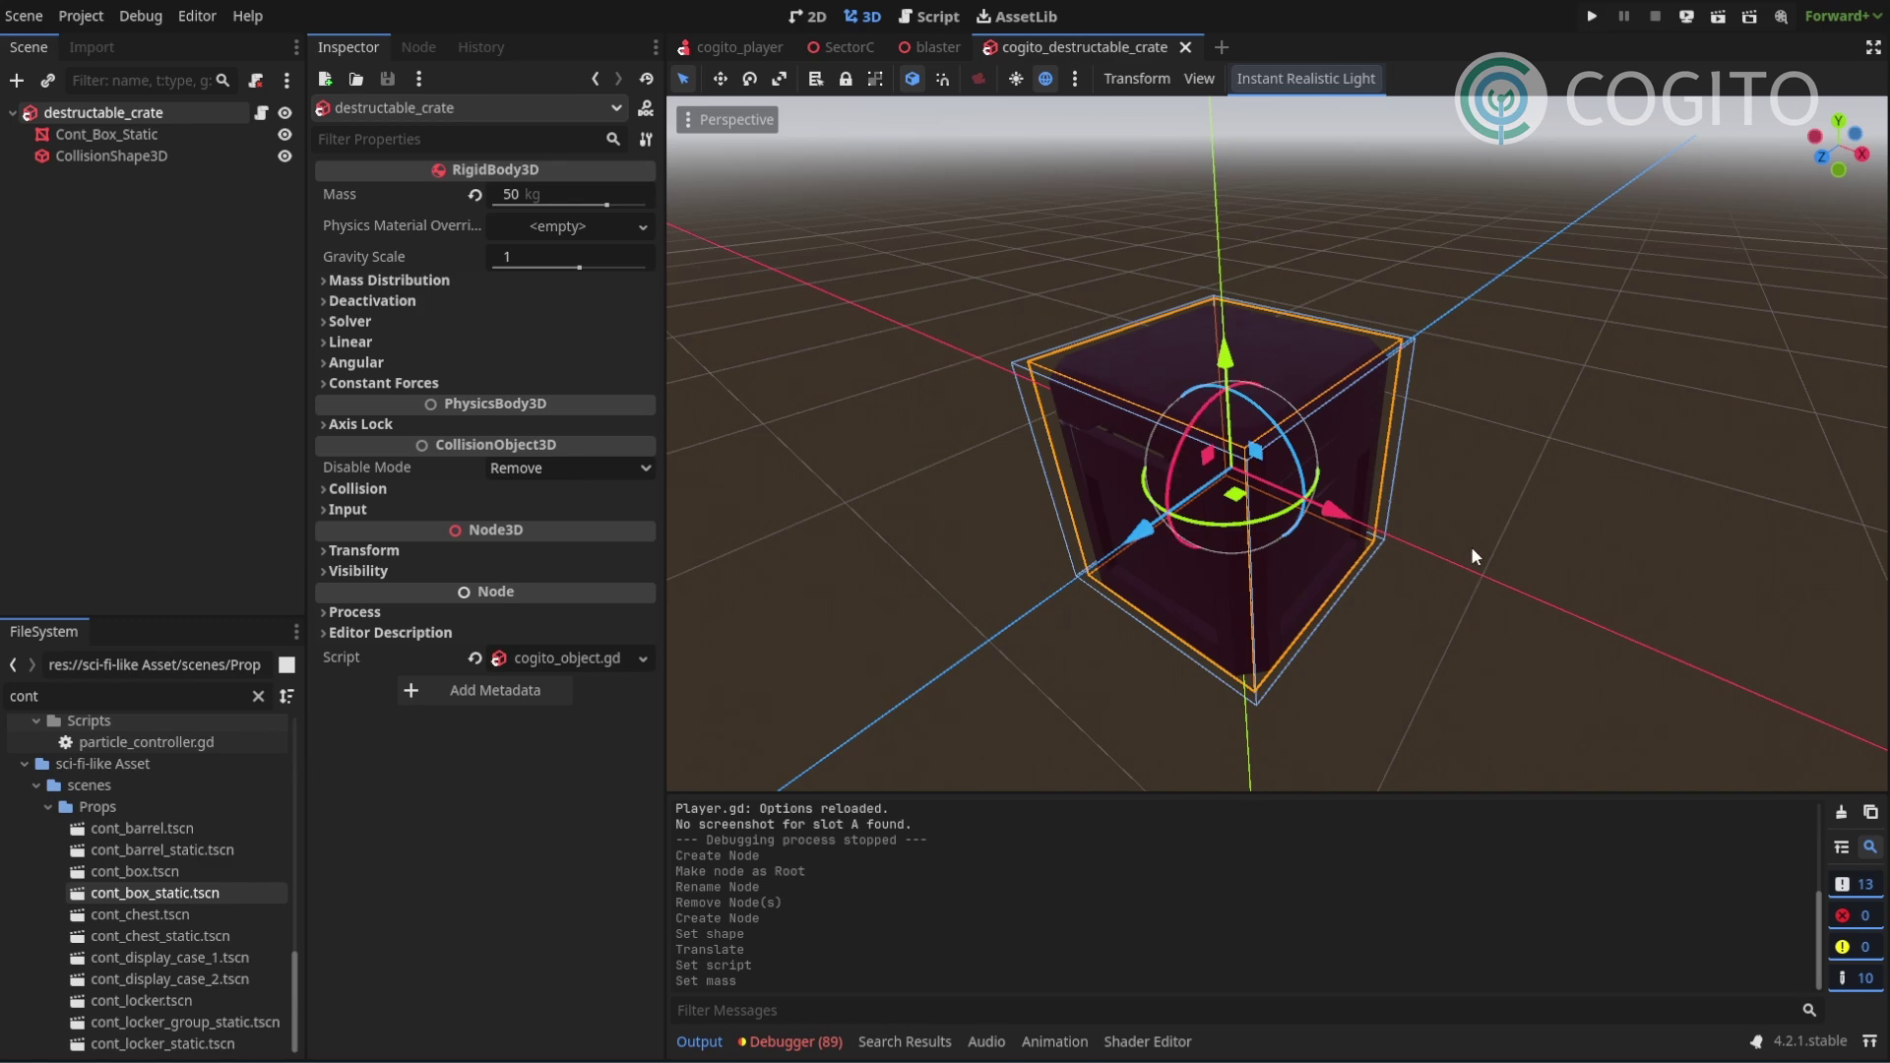
pyautogui.moveTo(1470, 546); pyautogui.dragTo(1534, 475, button='middle')
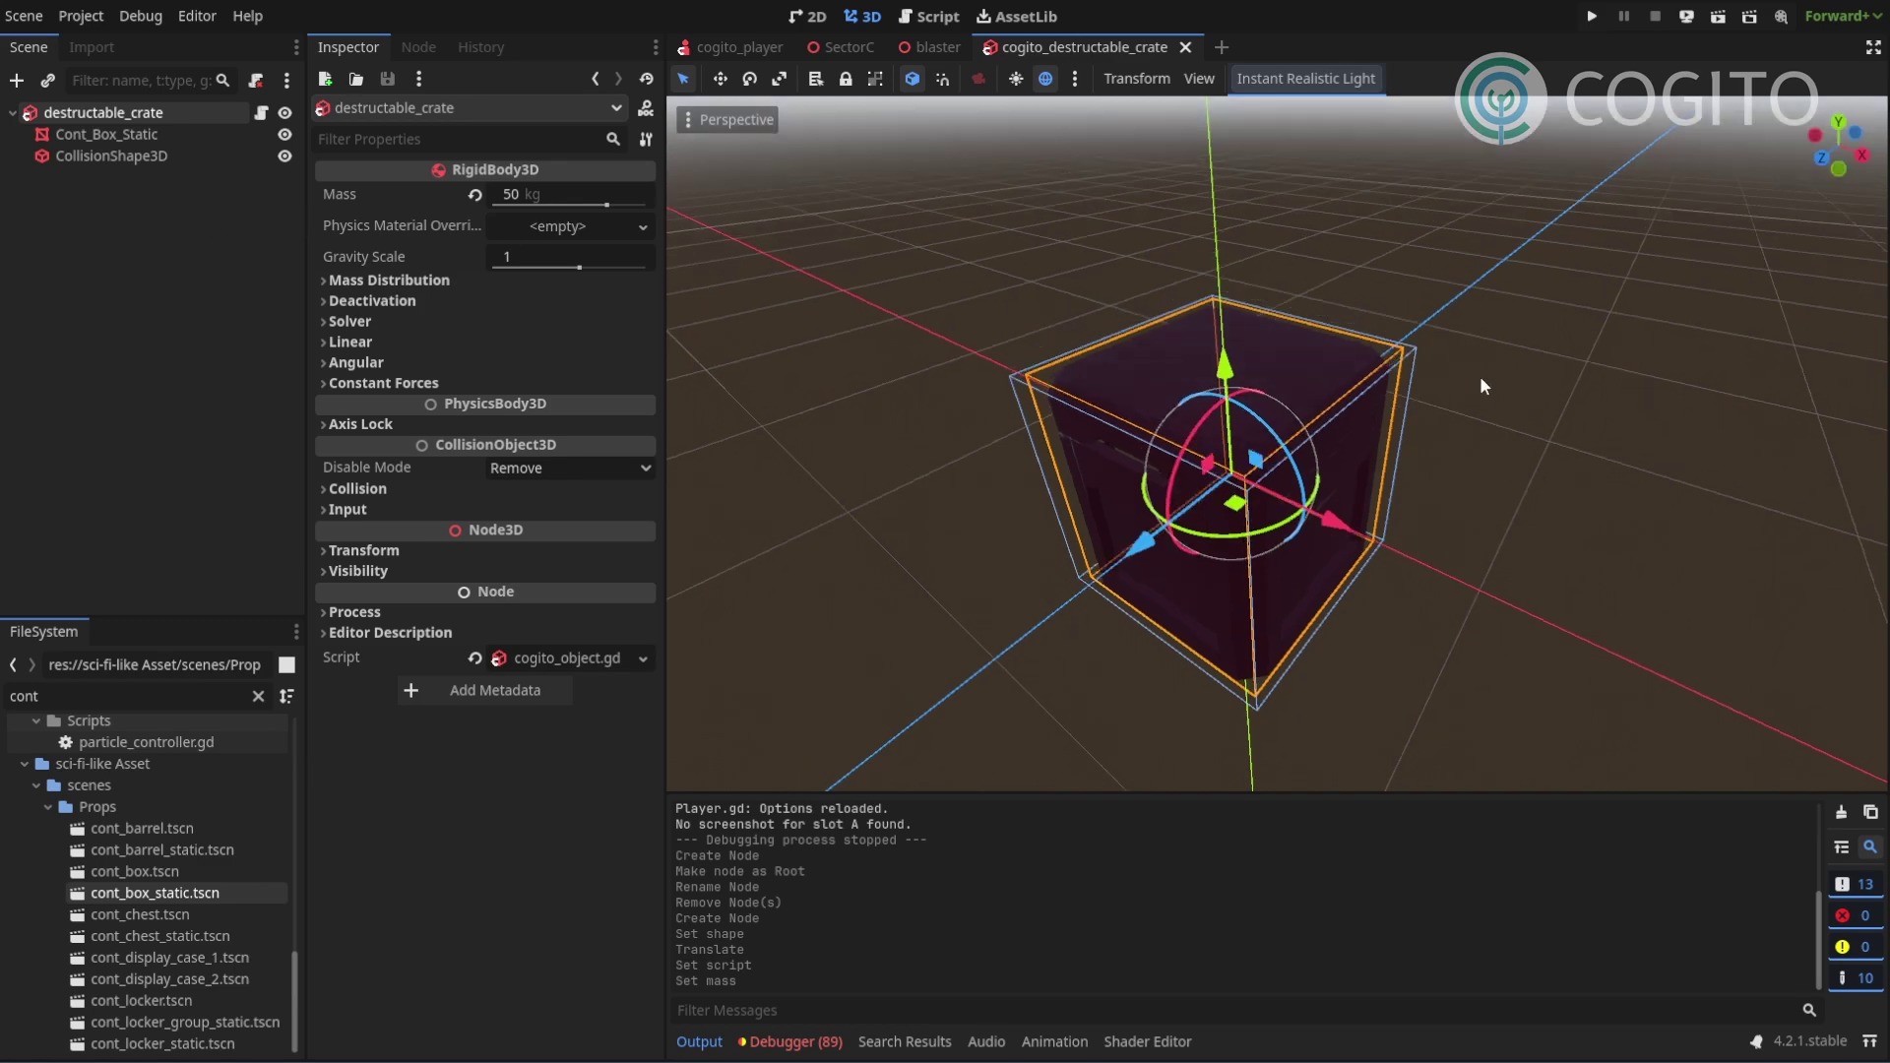
pyautogui.moveTo(1480, 378); pyautogui.dragTo(1559, 377, button='middle')
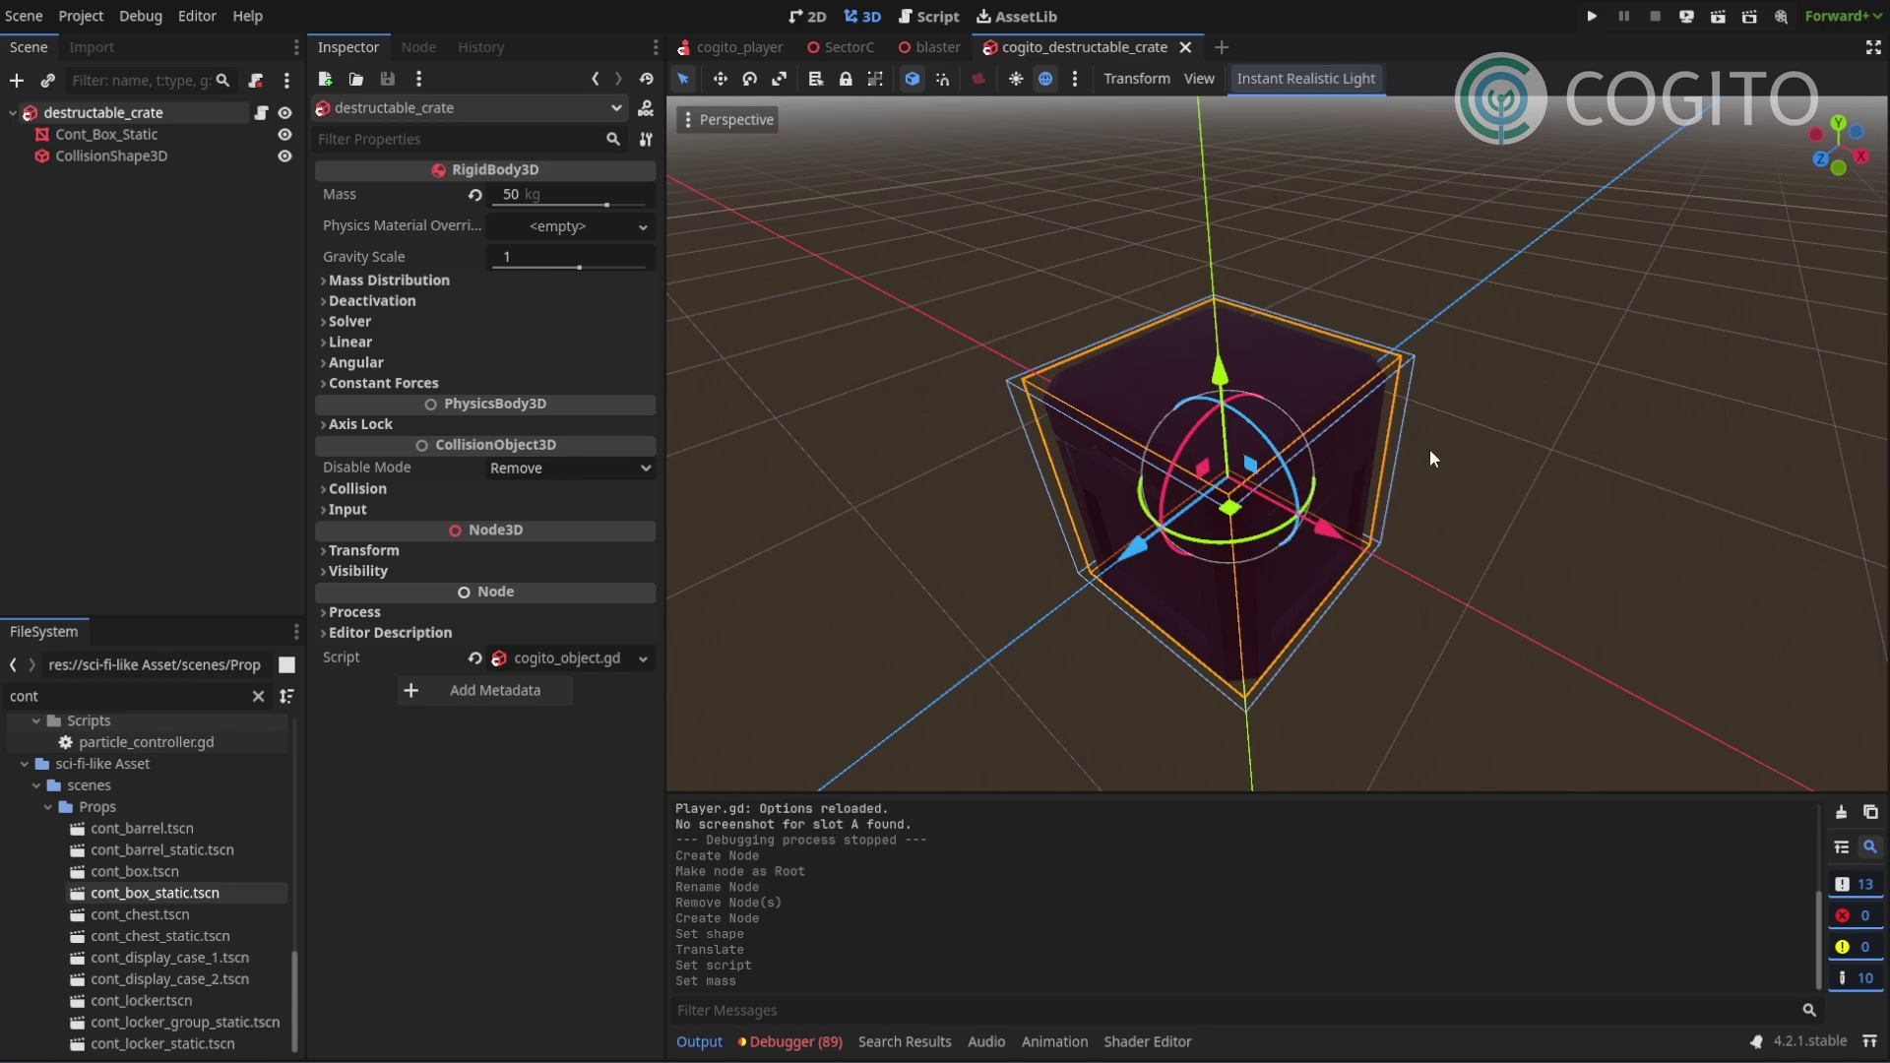
pyautogui.moveTo(1478, 450); pyautogui.dragTo(1490, 457, button='middle')
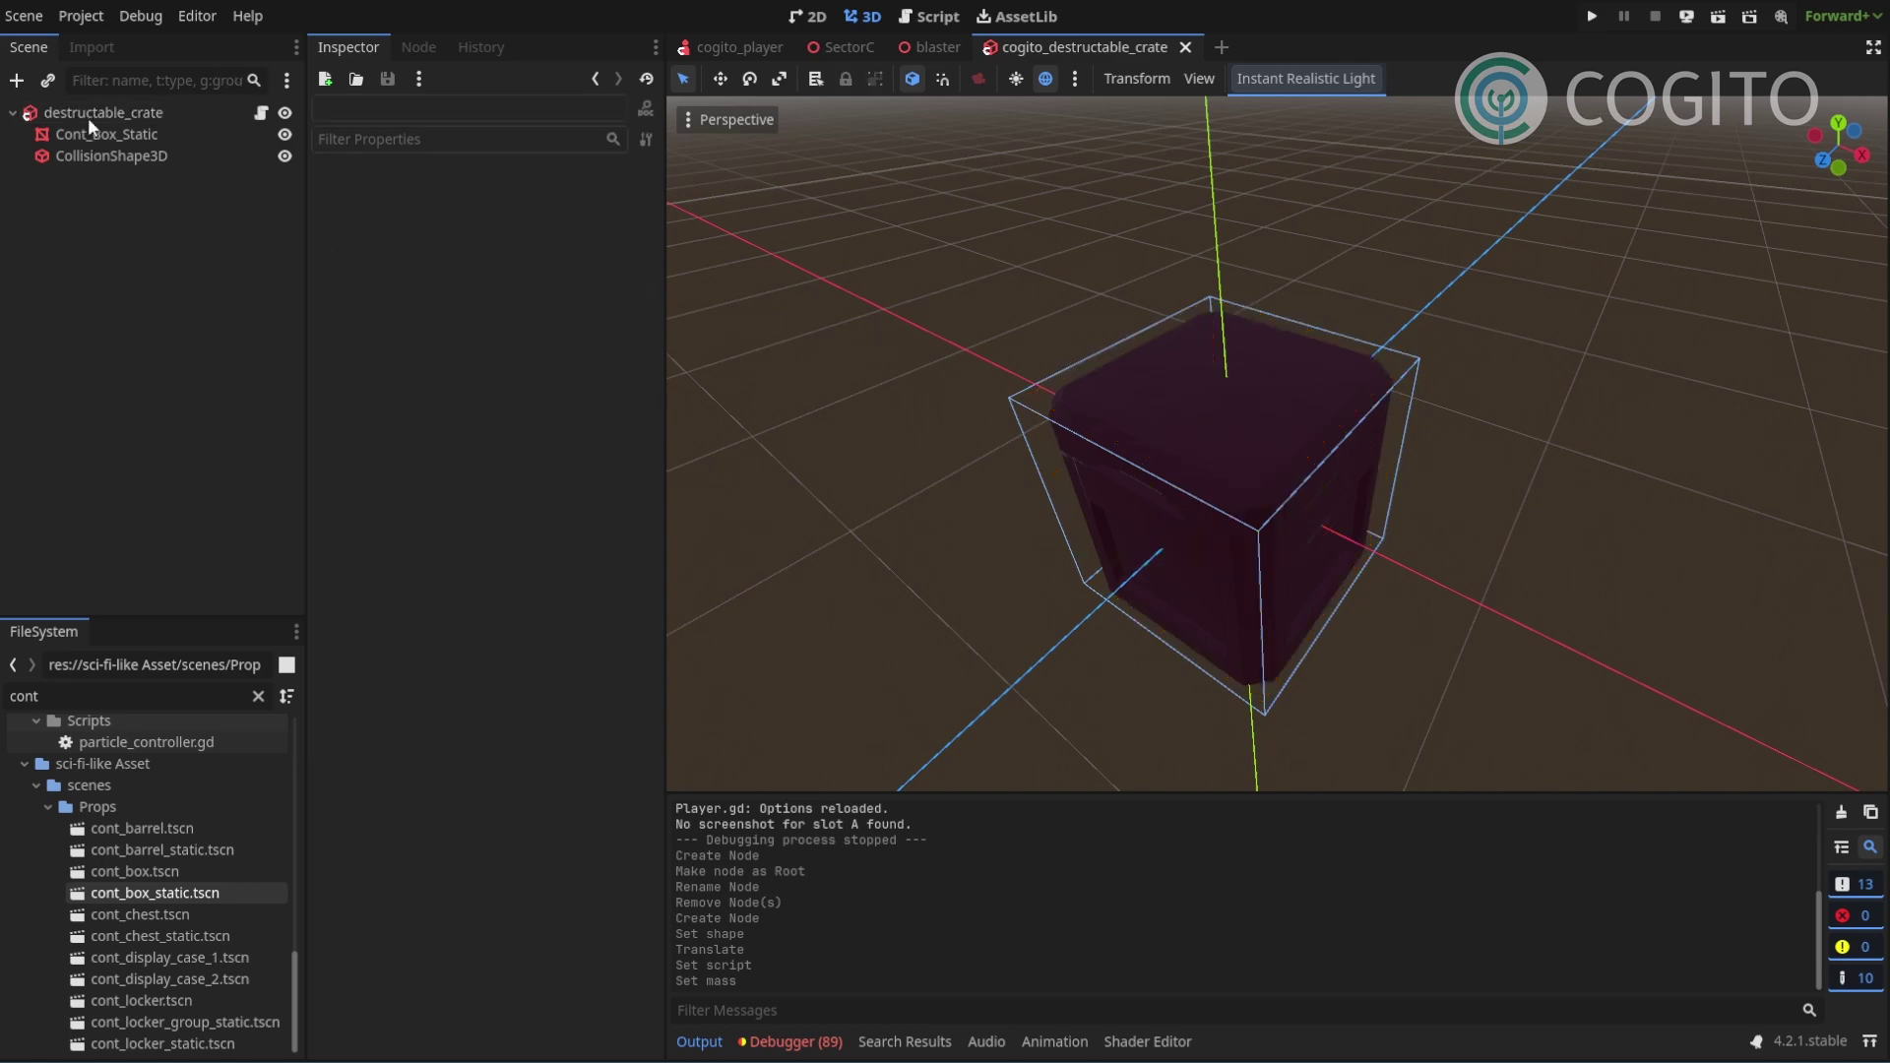
# Instantiate the HealthAttribute.tscn scene as a child of the destructable_crate root node.
pyautogui.click(48, 81)
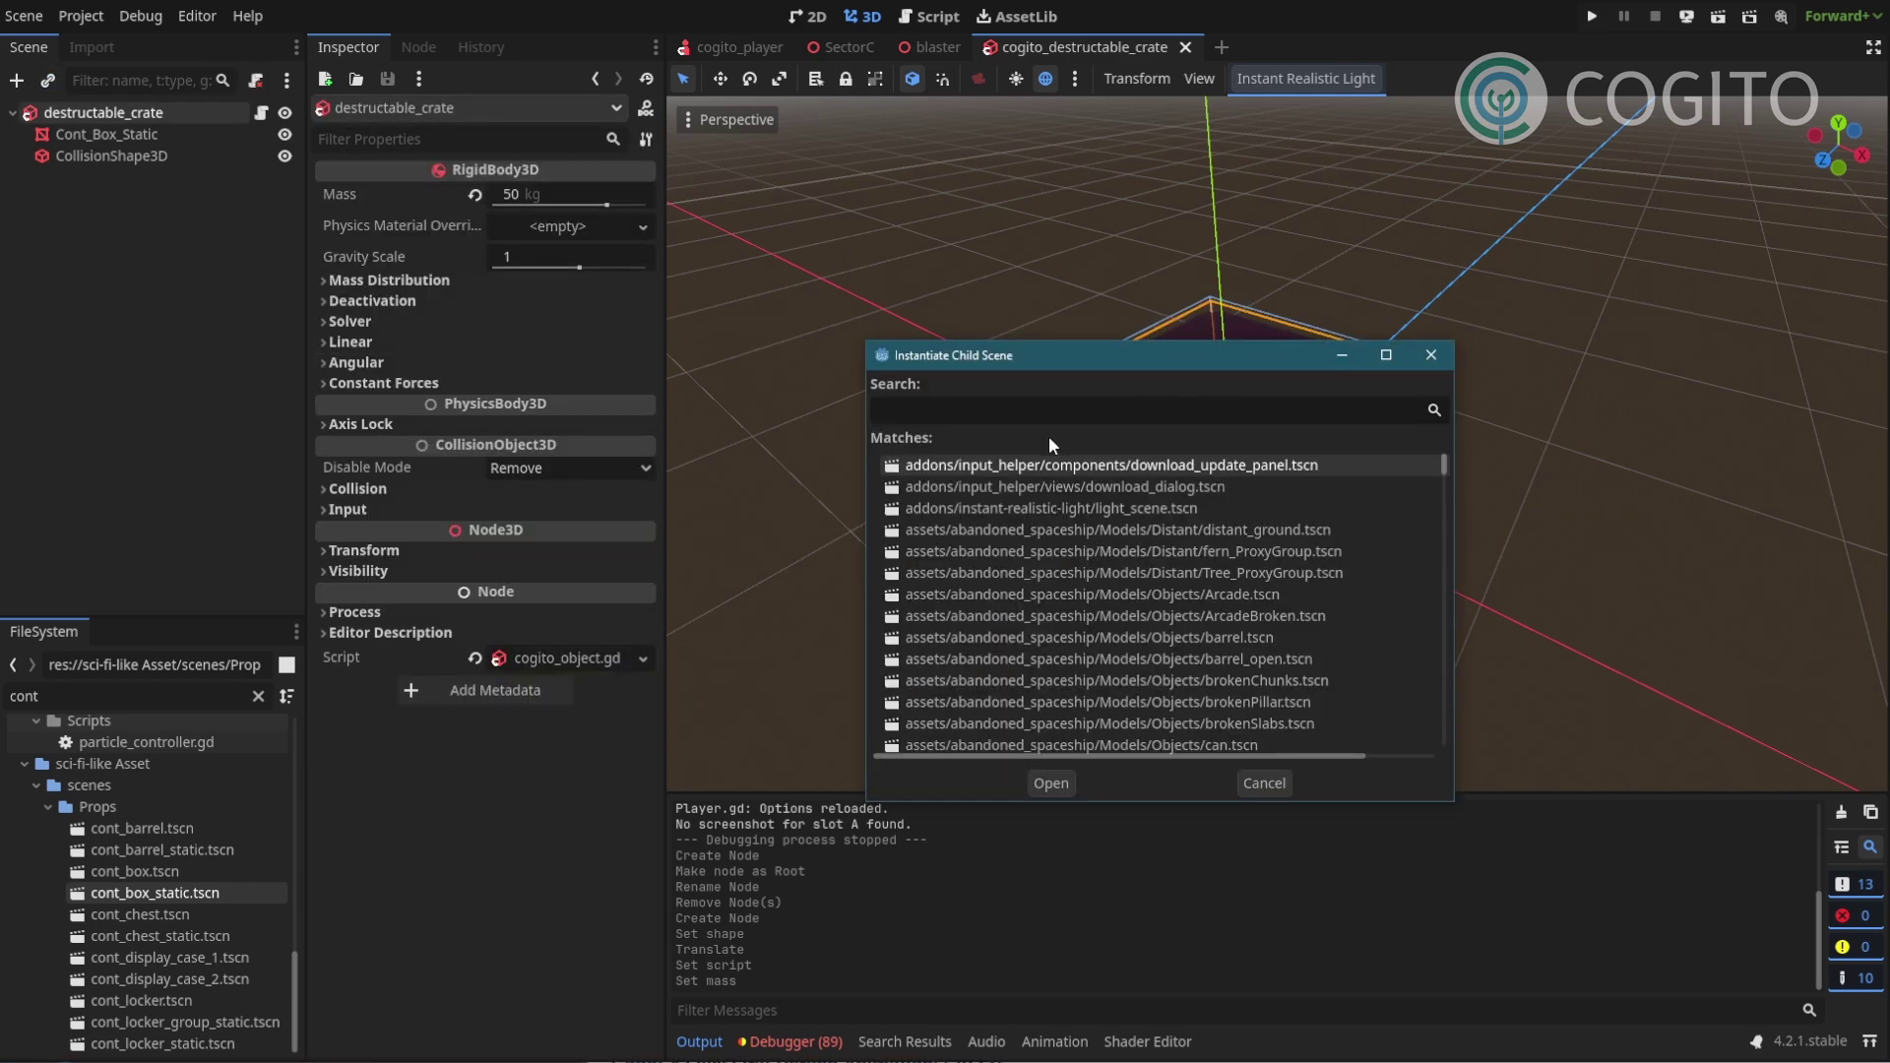
pyautogui.write('heal')
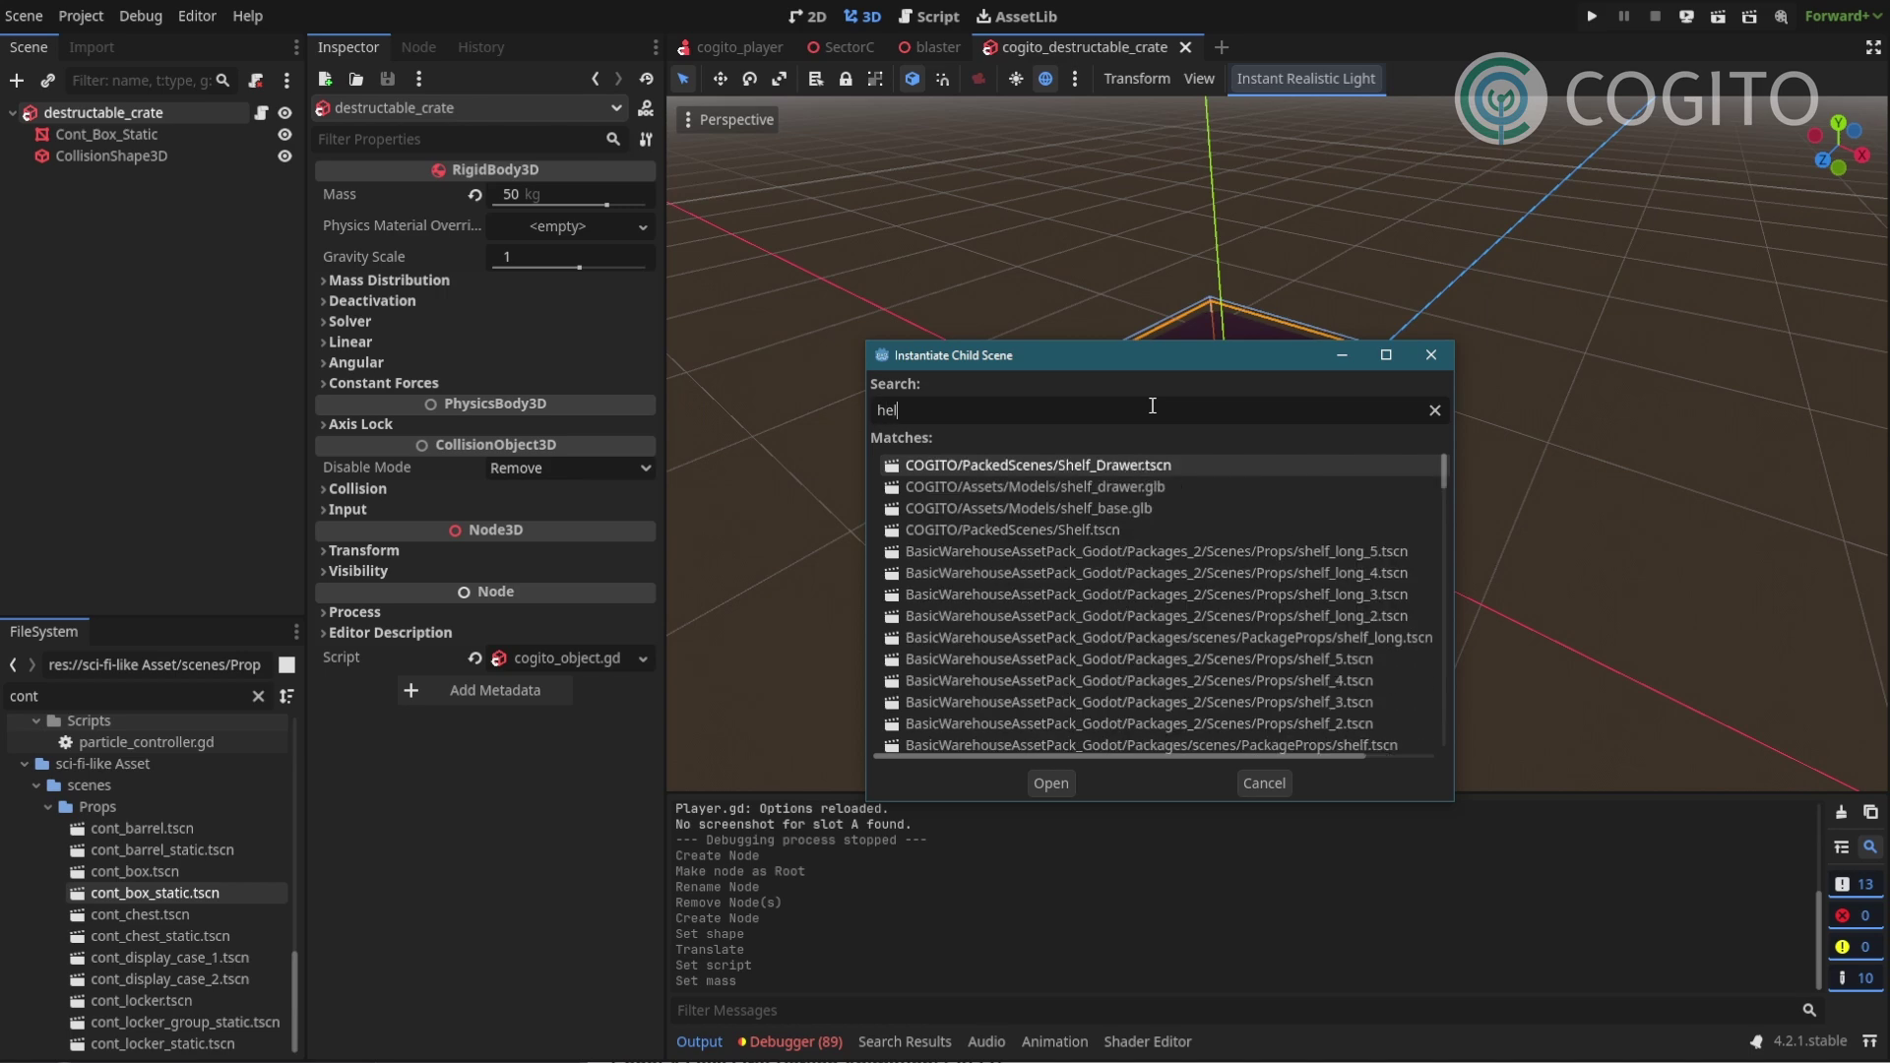
pyautogui.write('th')
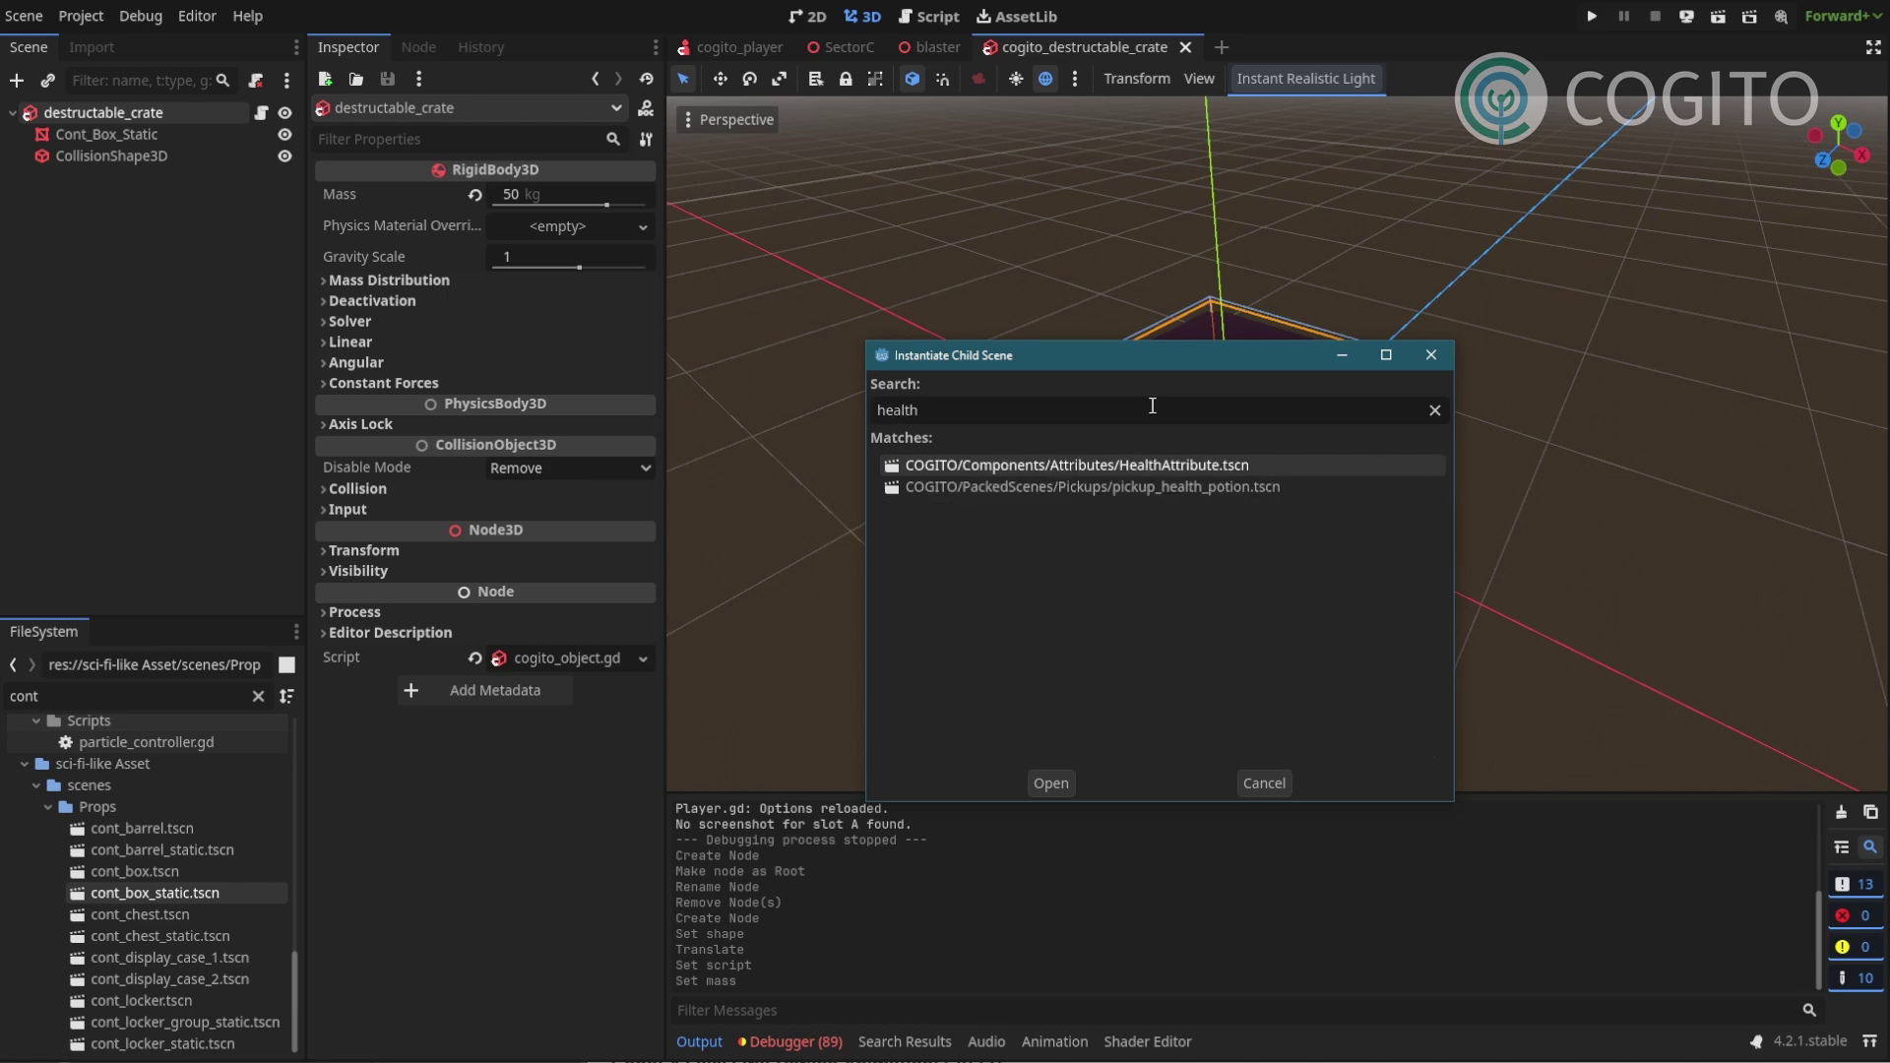
pyautogui.press('Return')
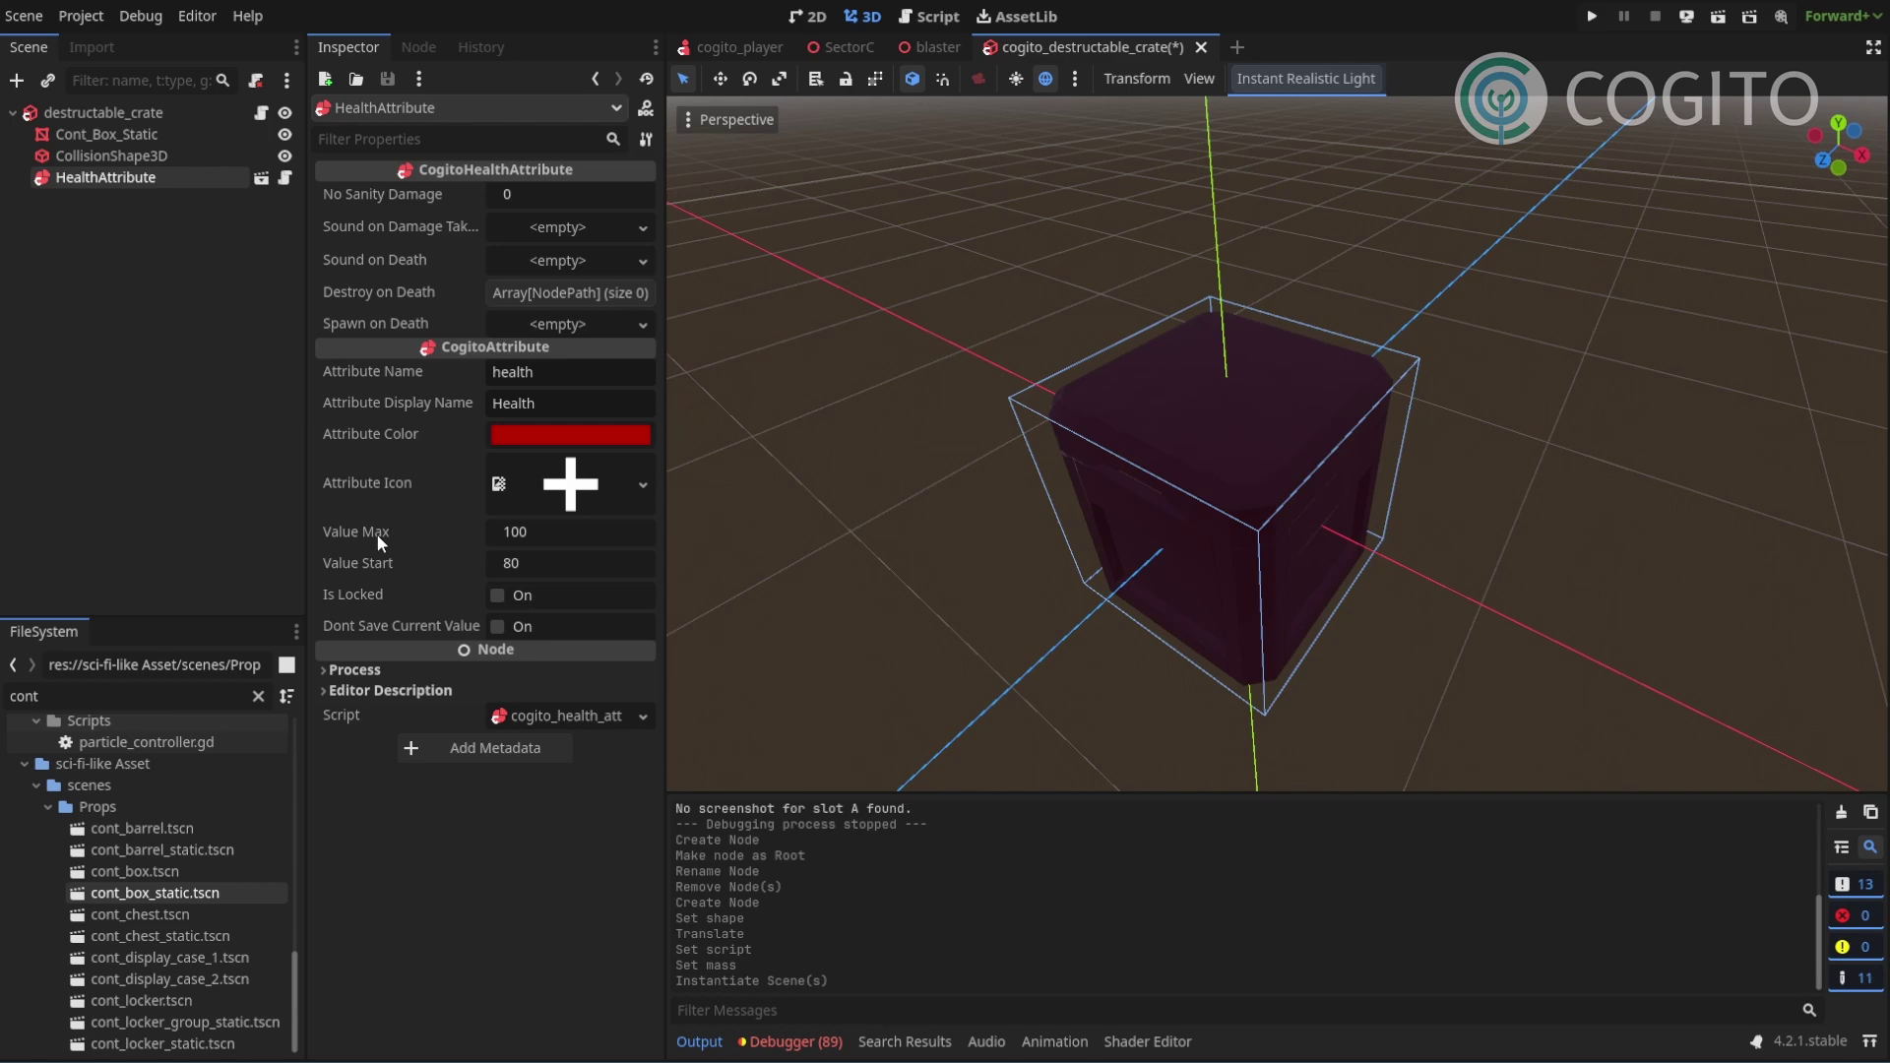
# Set both the maximum value and the start value of the crate's HealthAttribute to 2.
pyautogui.moveTo(1266, 536); pyautogui.dragTo(1337, 531, button='middle')
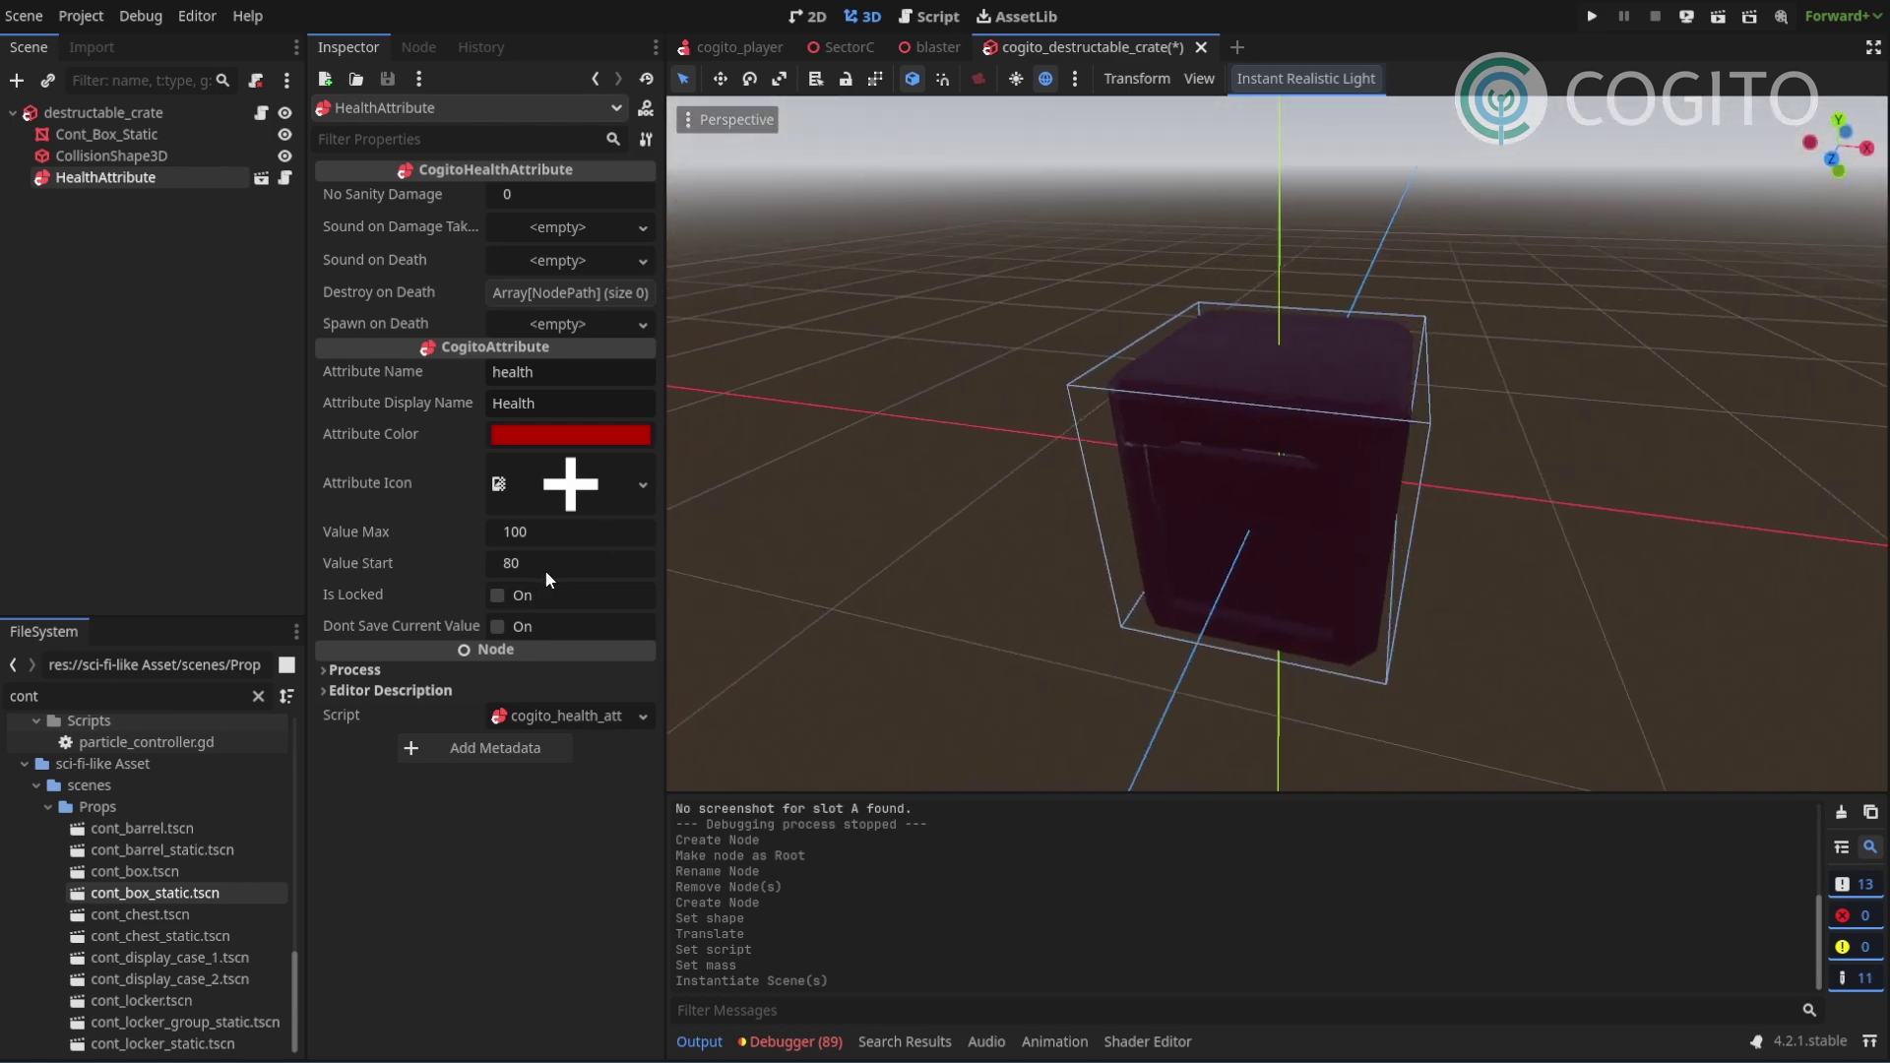
pyautogui.click(560, 533)
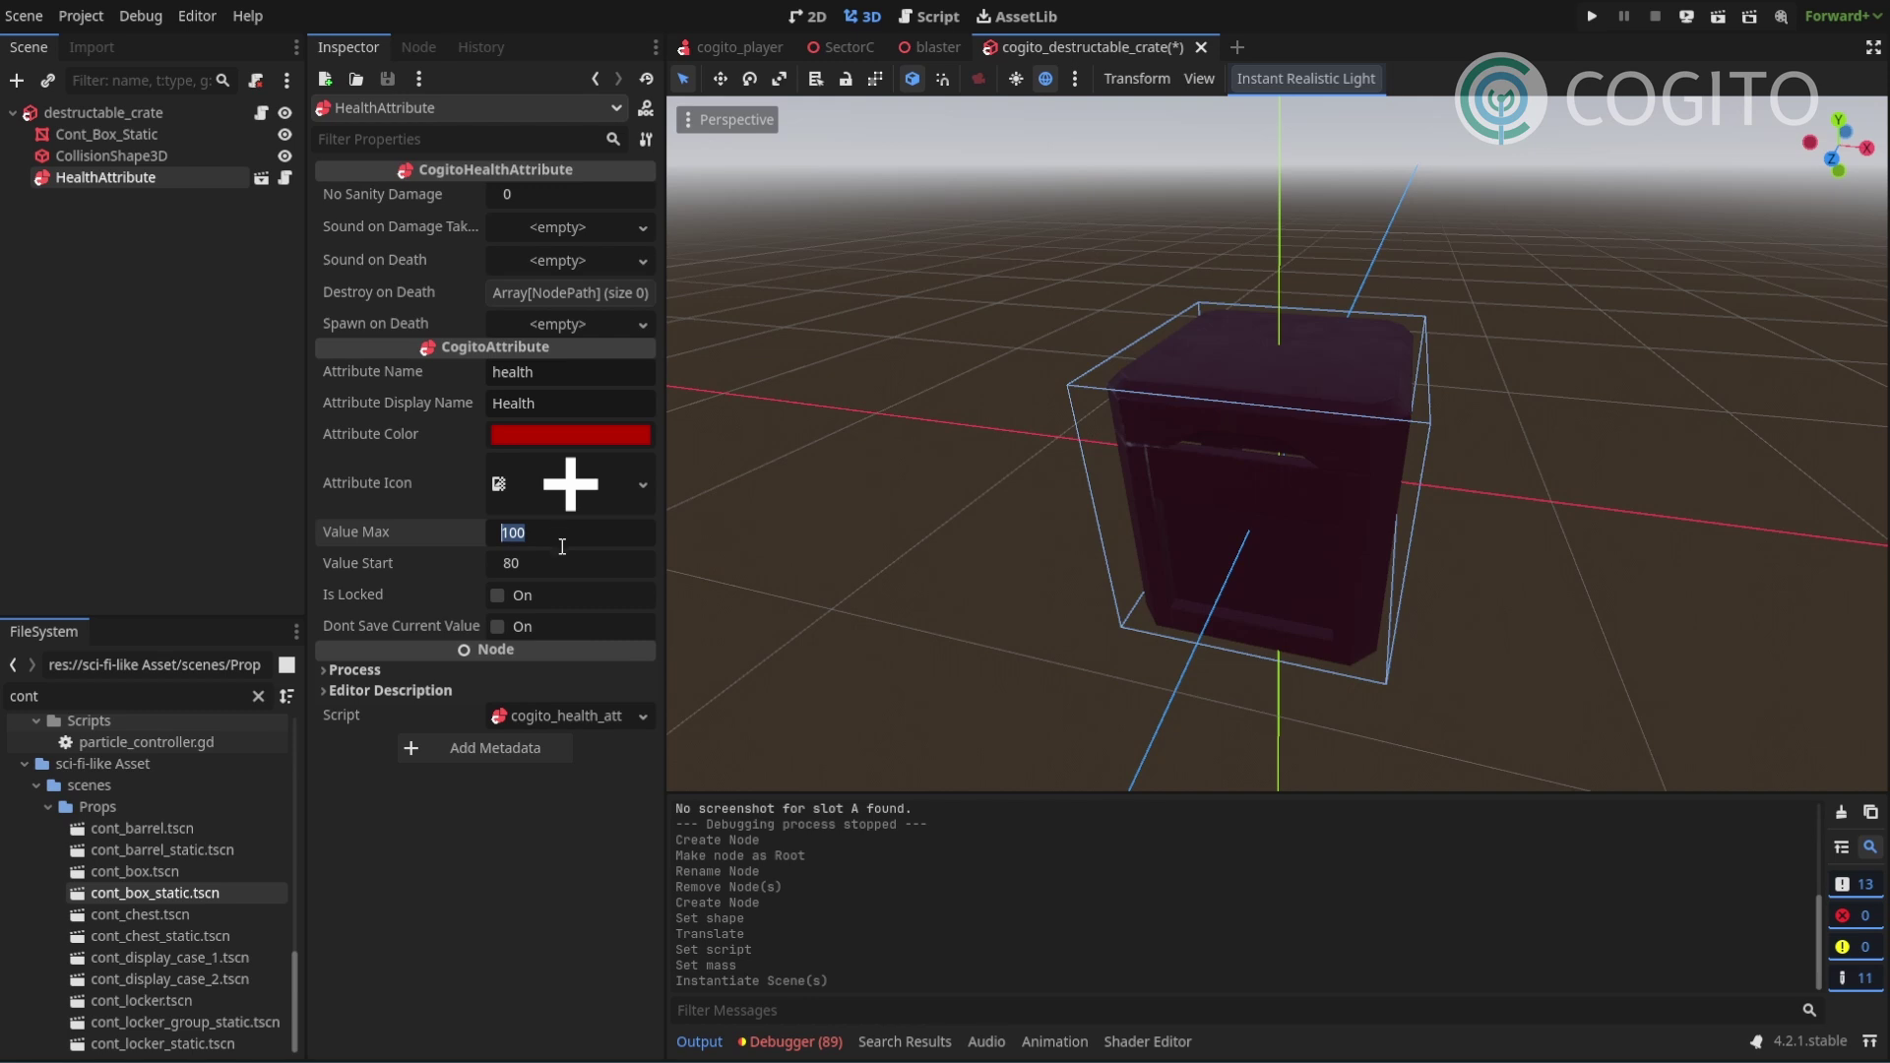
pyautogui.write('2')
pyautogui.click(556, 563)
pyautogui.write('2')
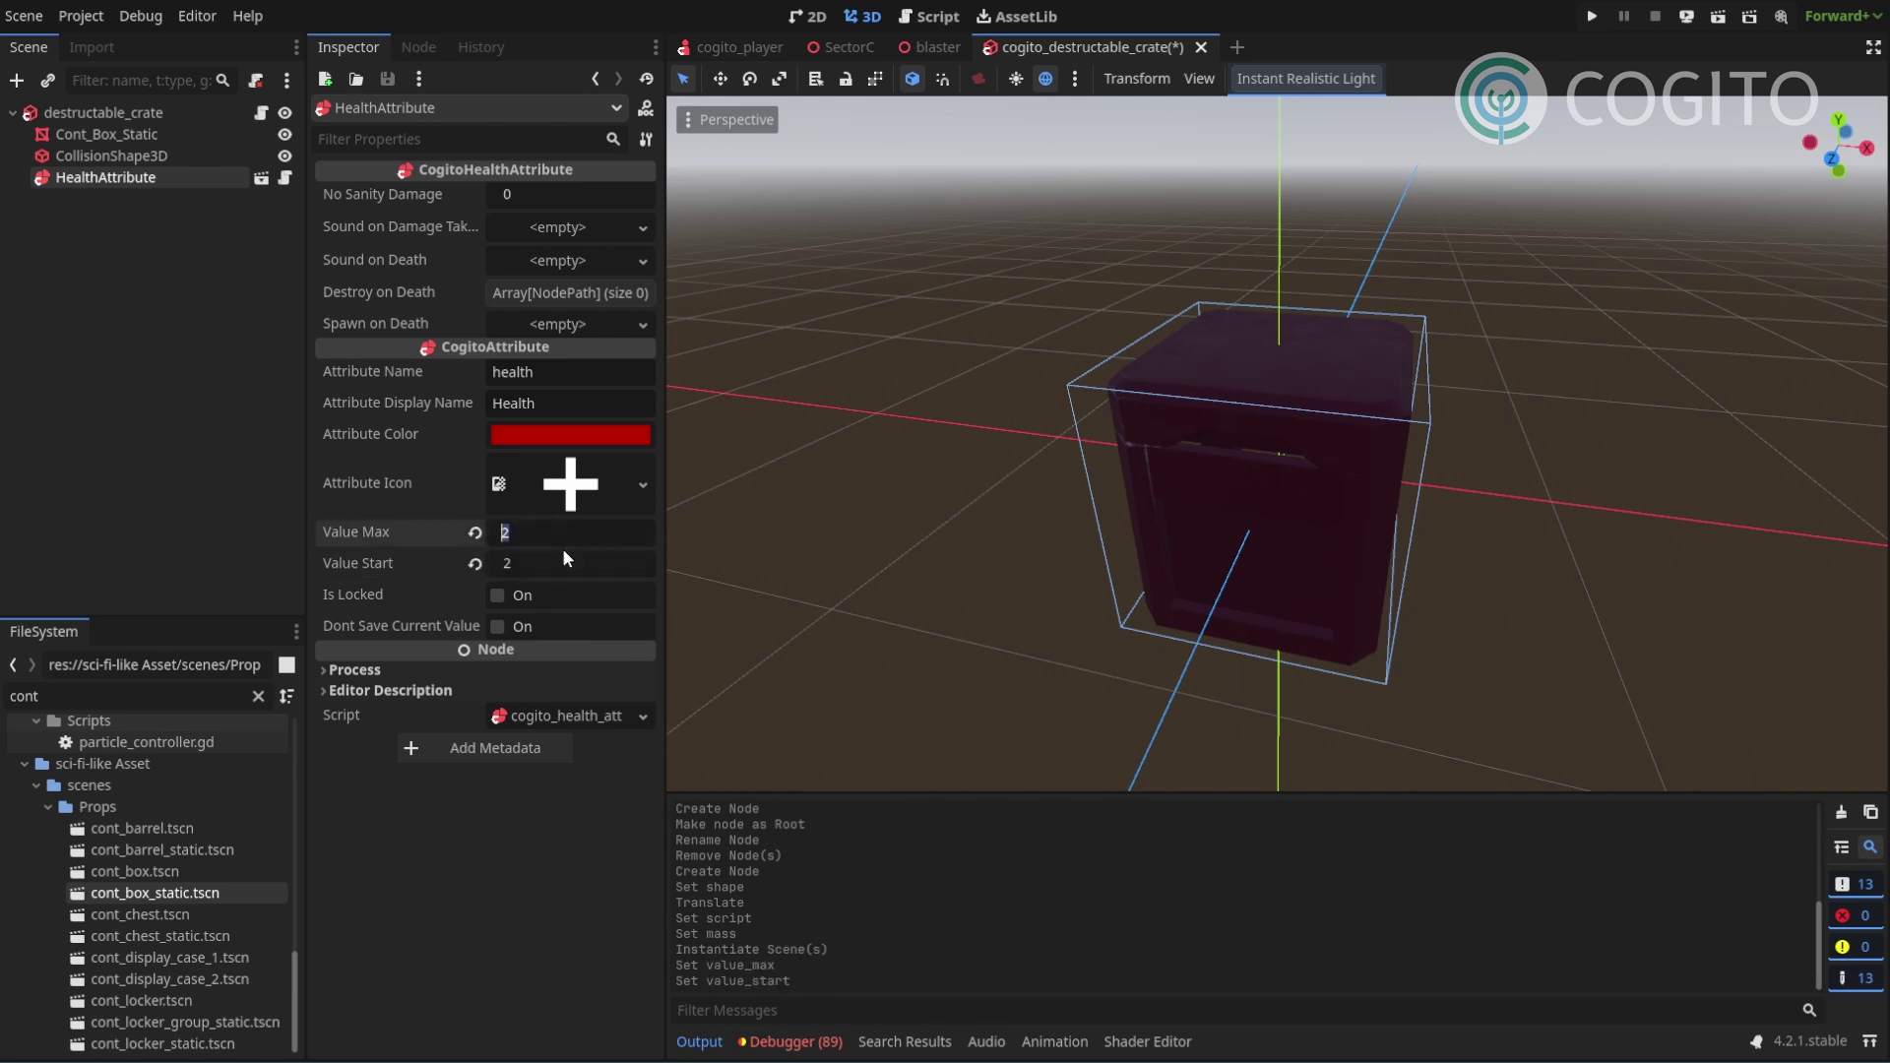
pyautogui.click(571, 535)
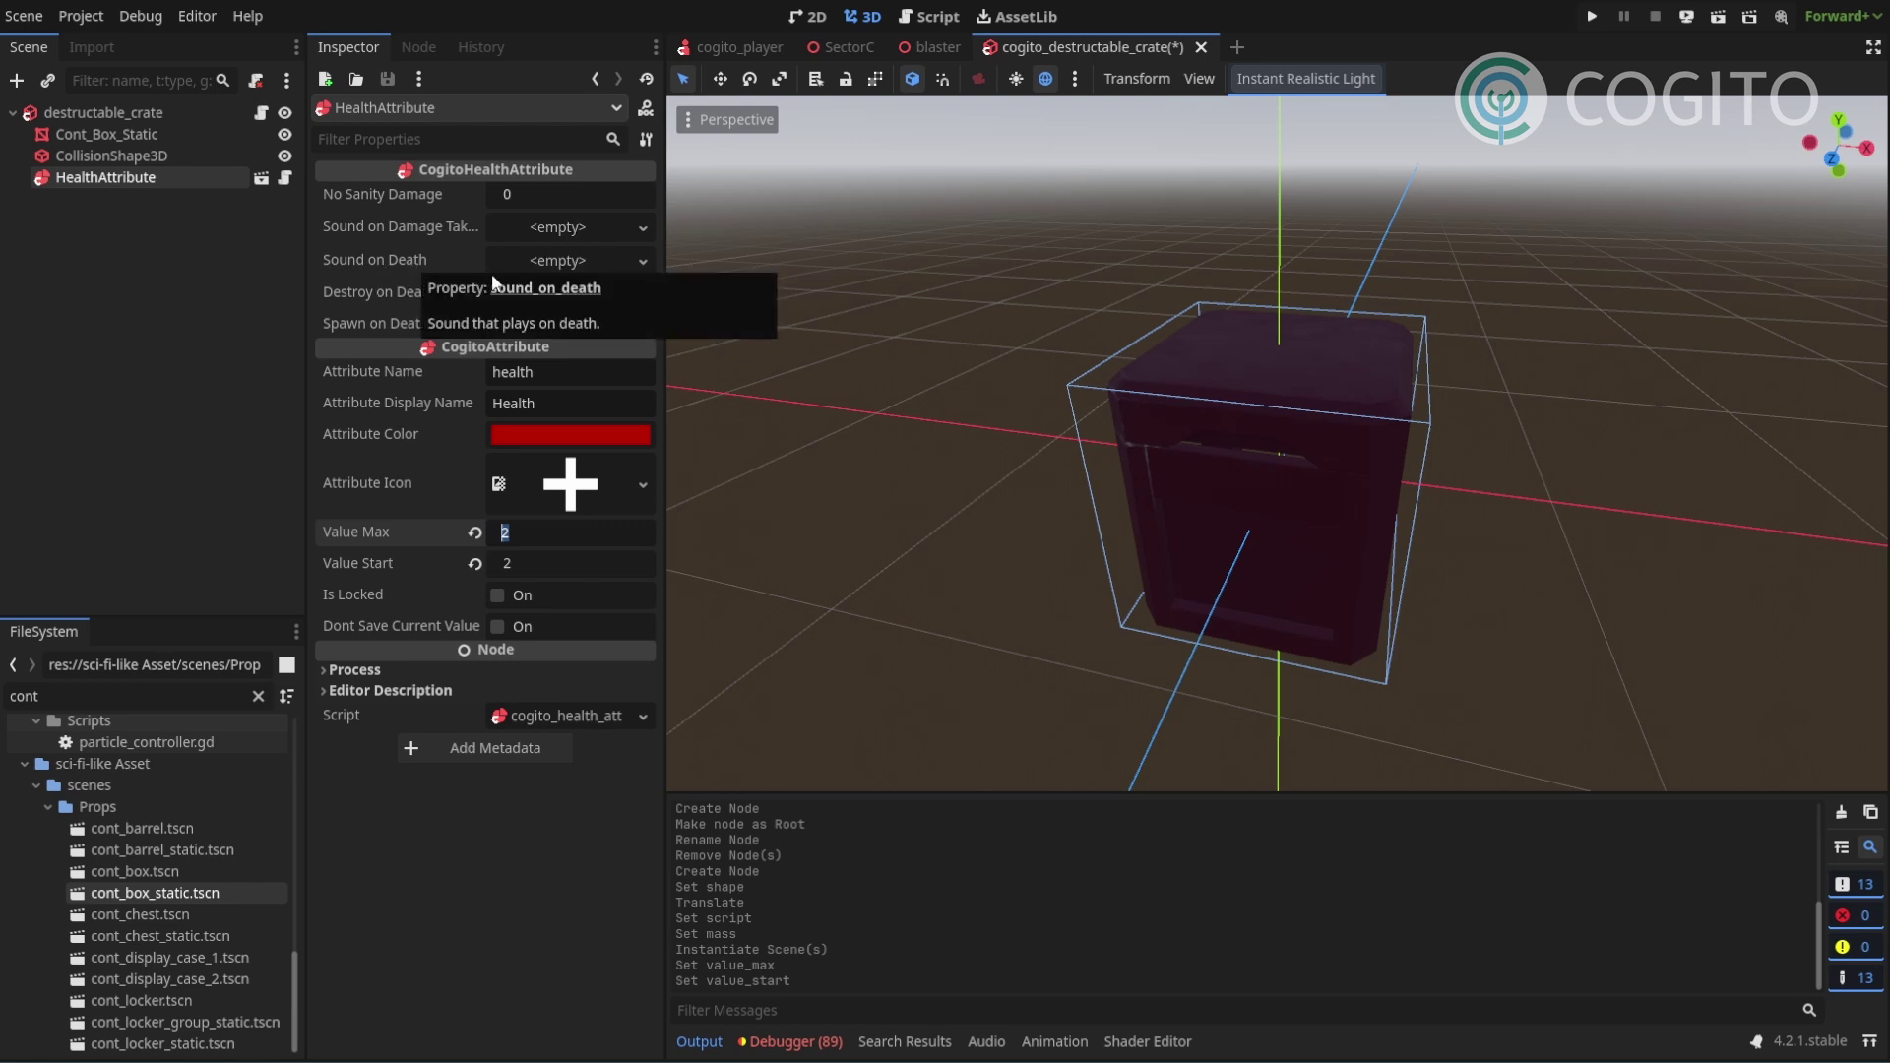
# Add one element to the HealthAttribute's Destroy on Death array and assign the destructable_crate root node to it.
pyautogui.moveTo(1490, 511); pyautogui.dragTo(1366, 471, button='middle')
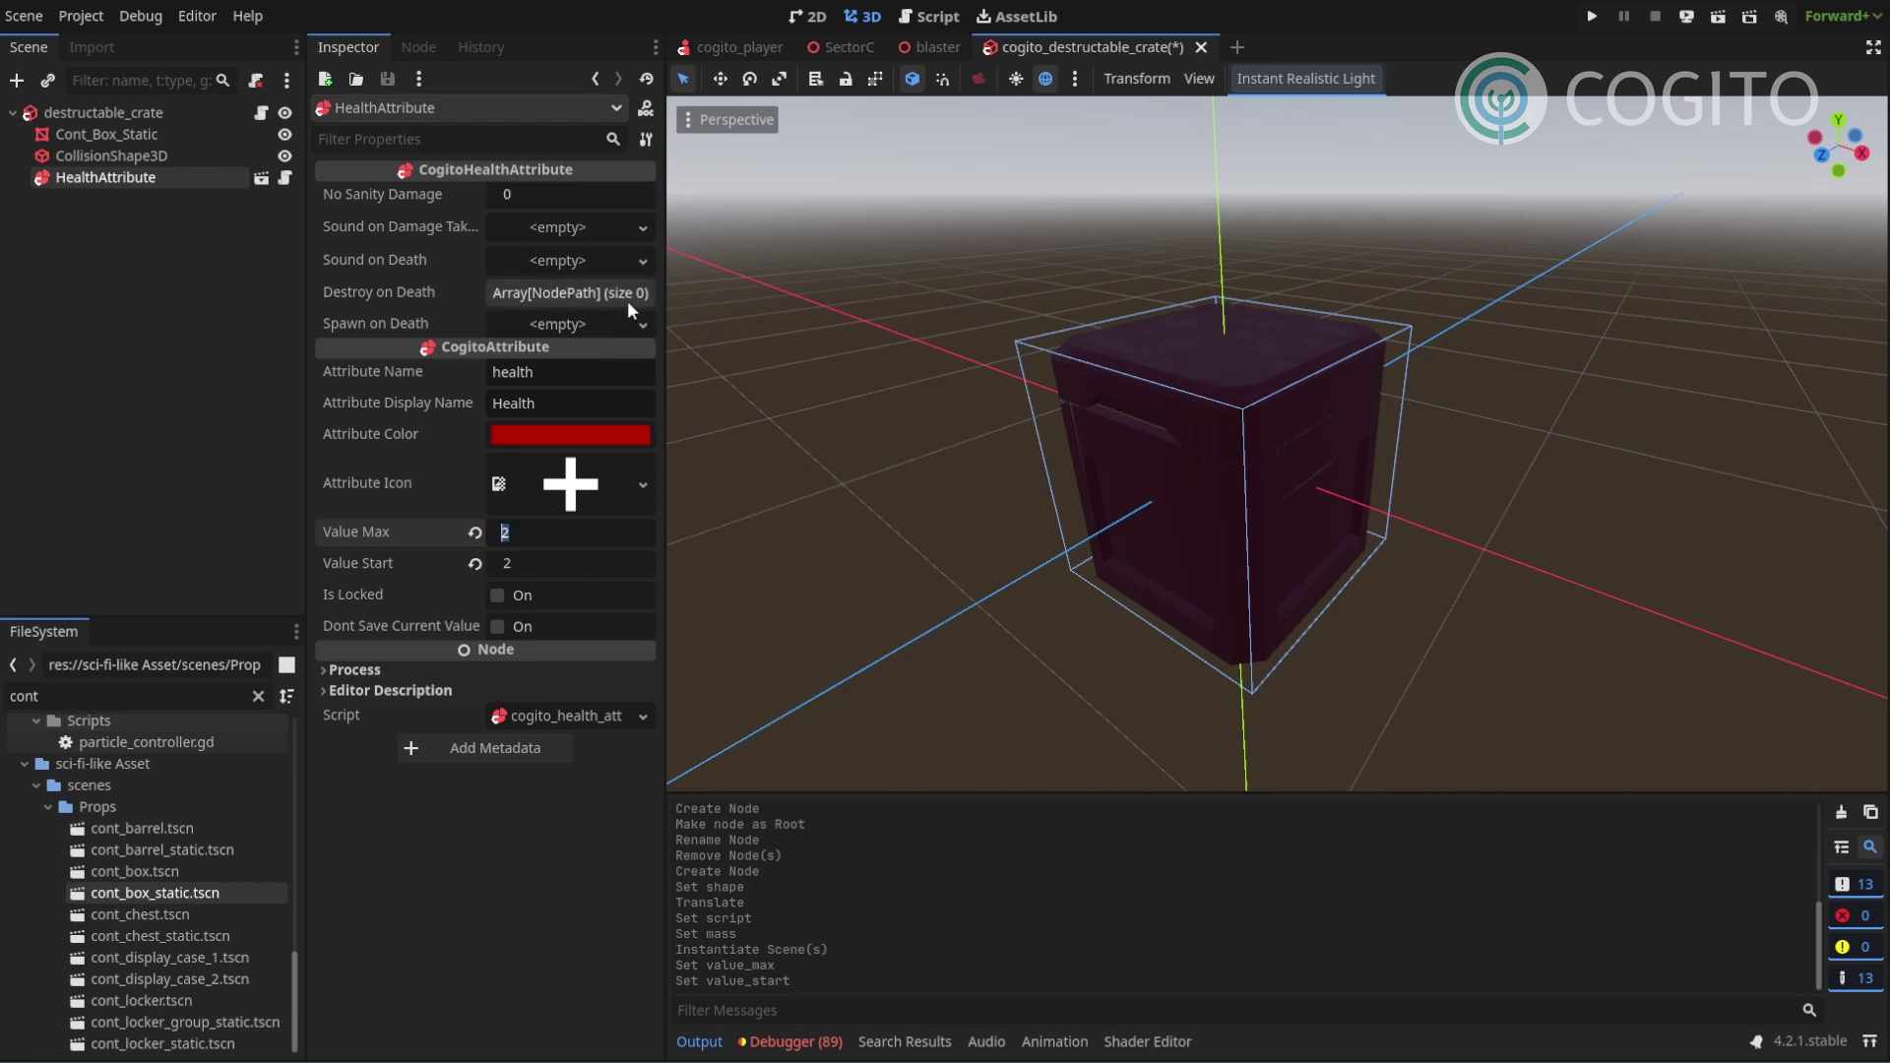
pyautogui.moveTo(1103, 394); pyautogui.dragTo(1213, 423, button='middle')
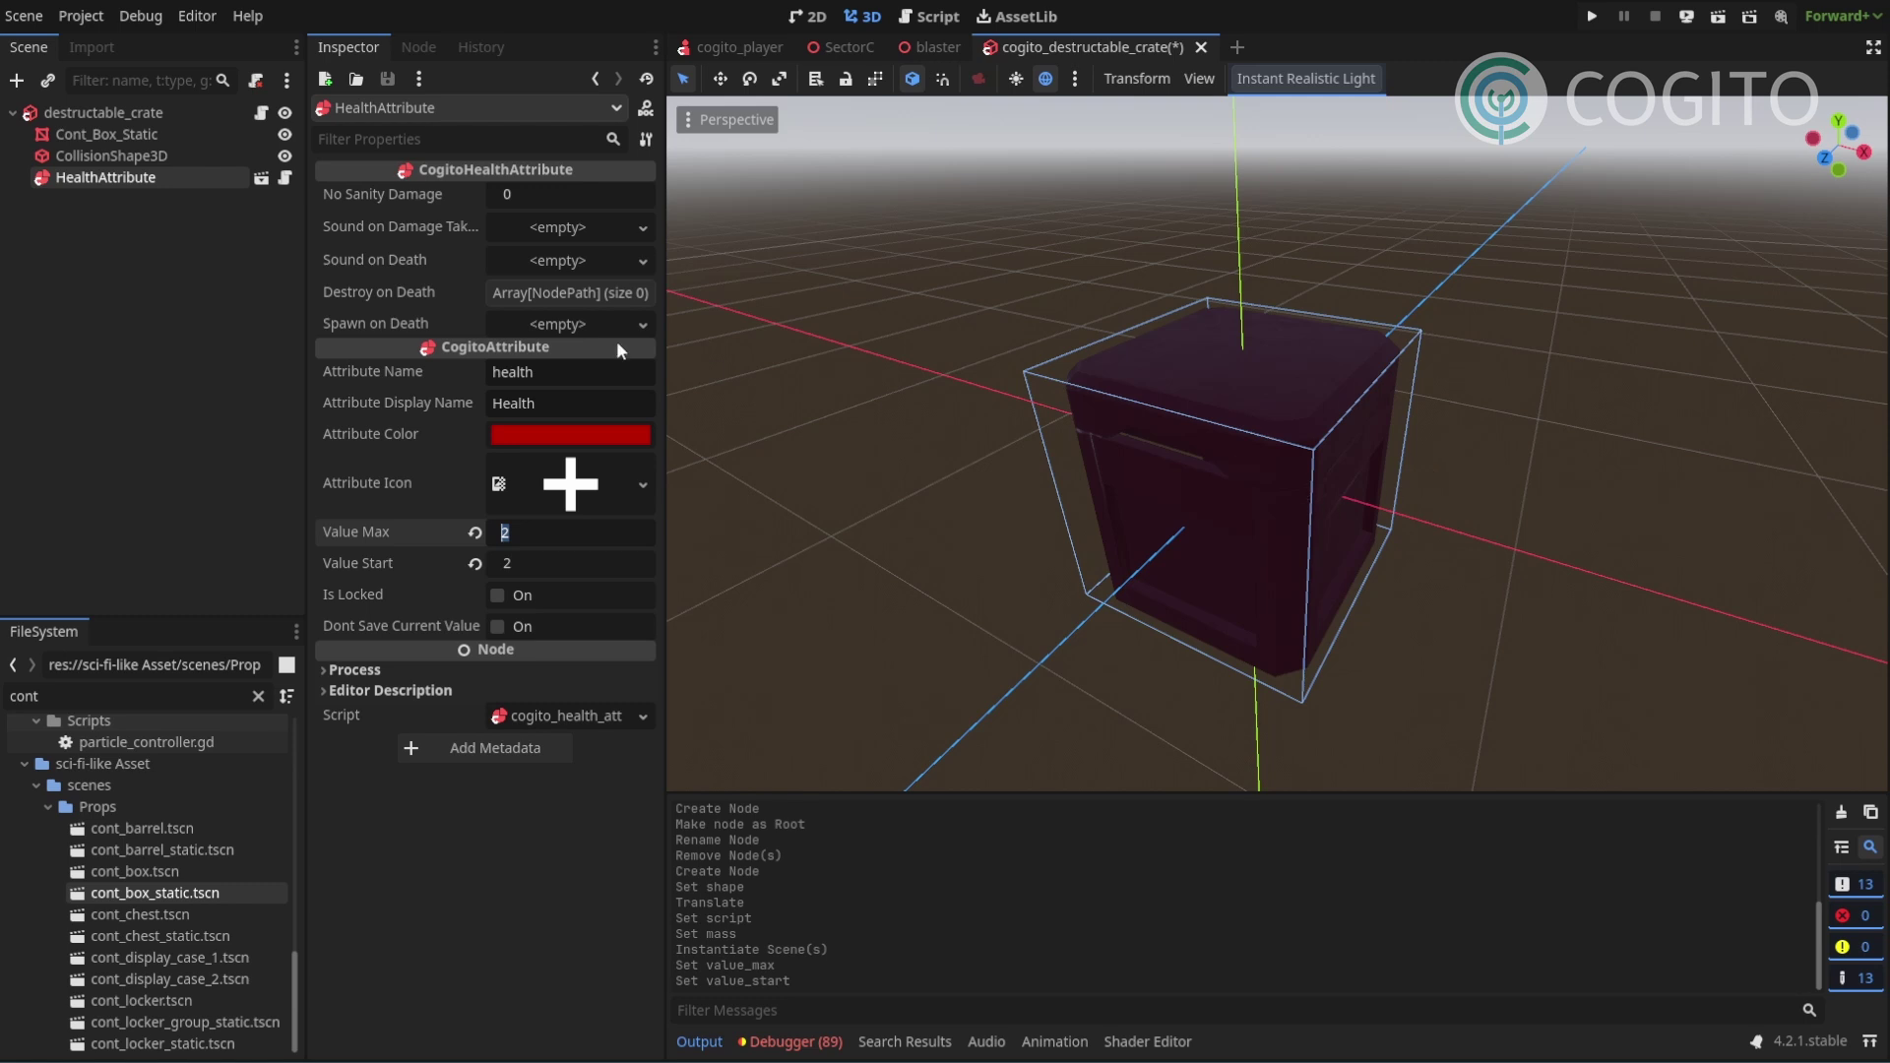
pyautogui.click(535, 296)
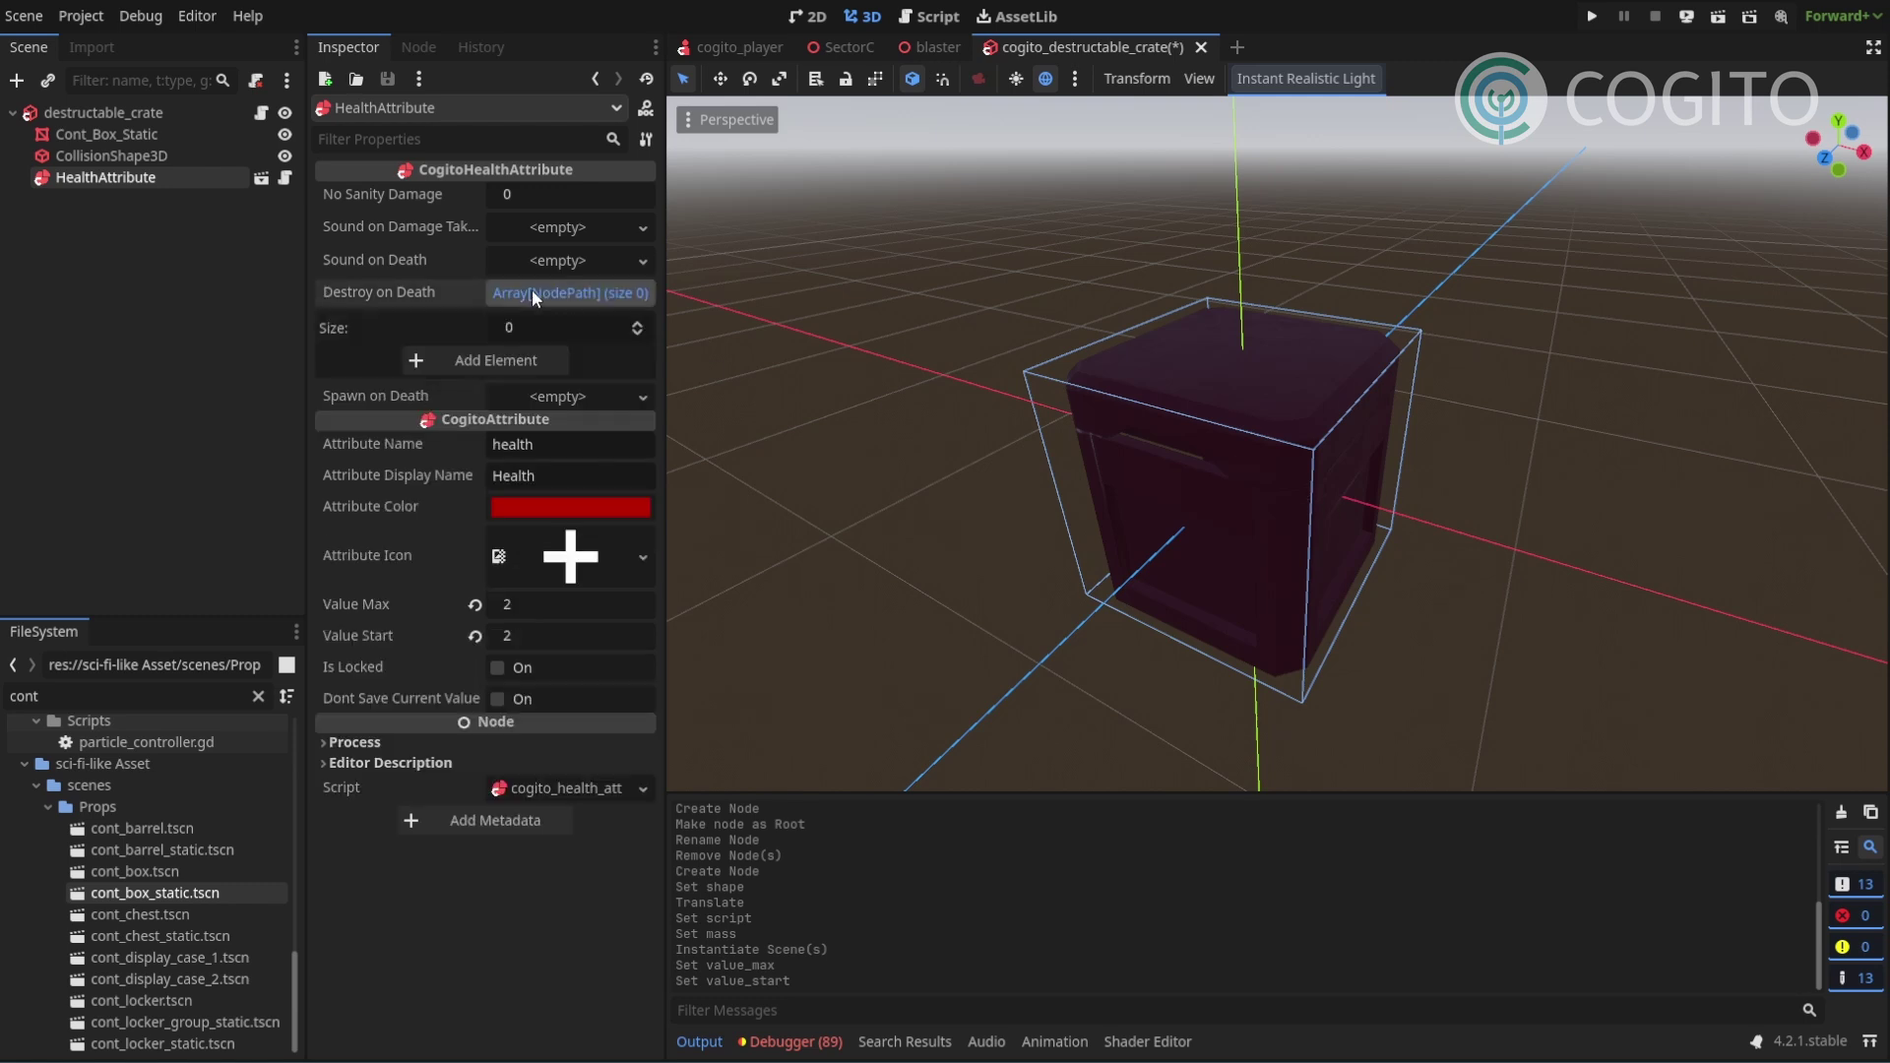
pyautogui.click(492, 357)
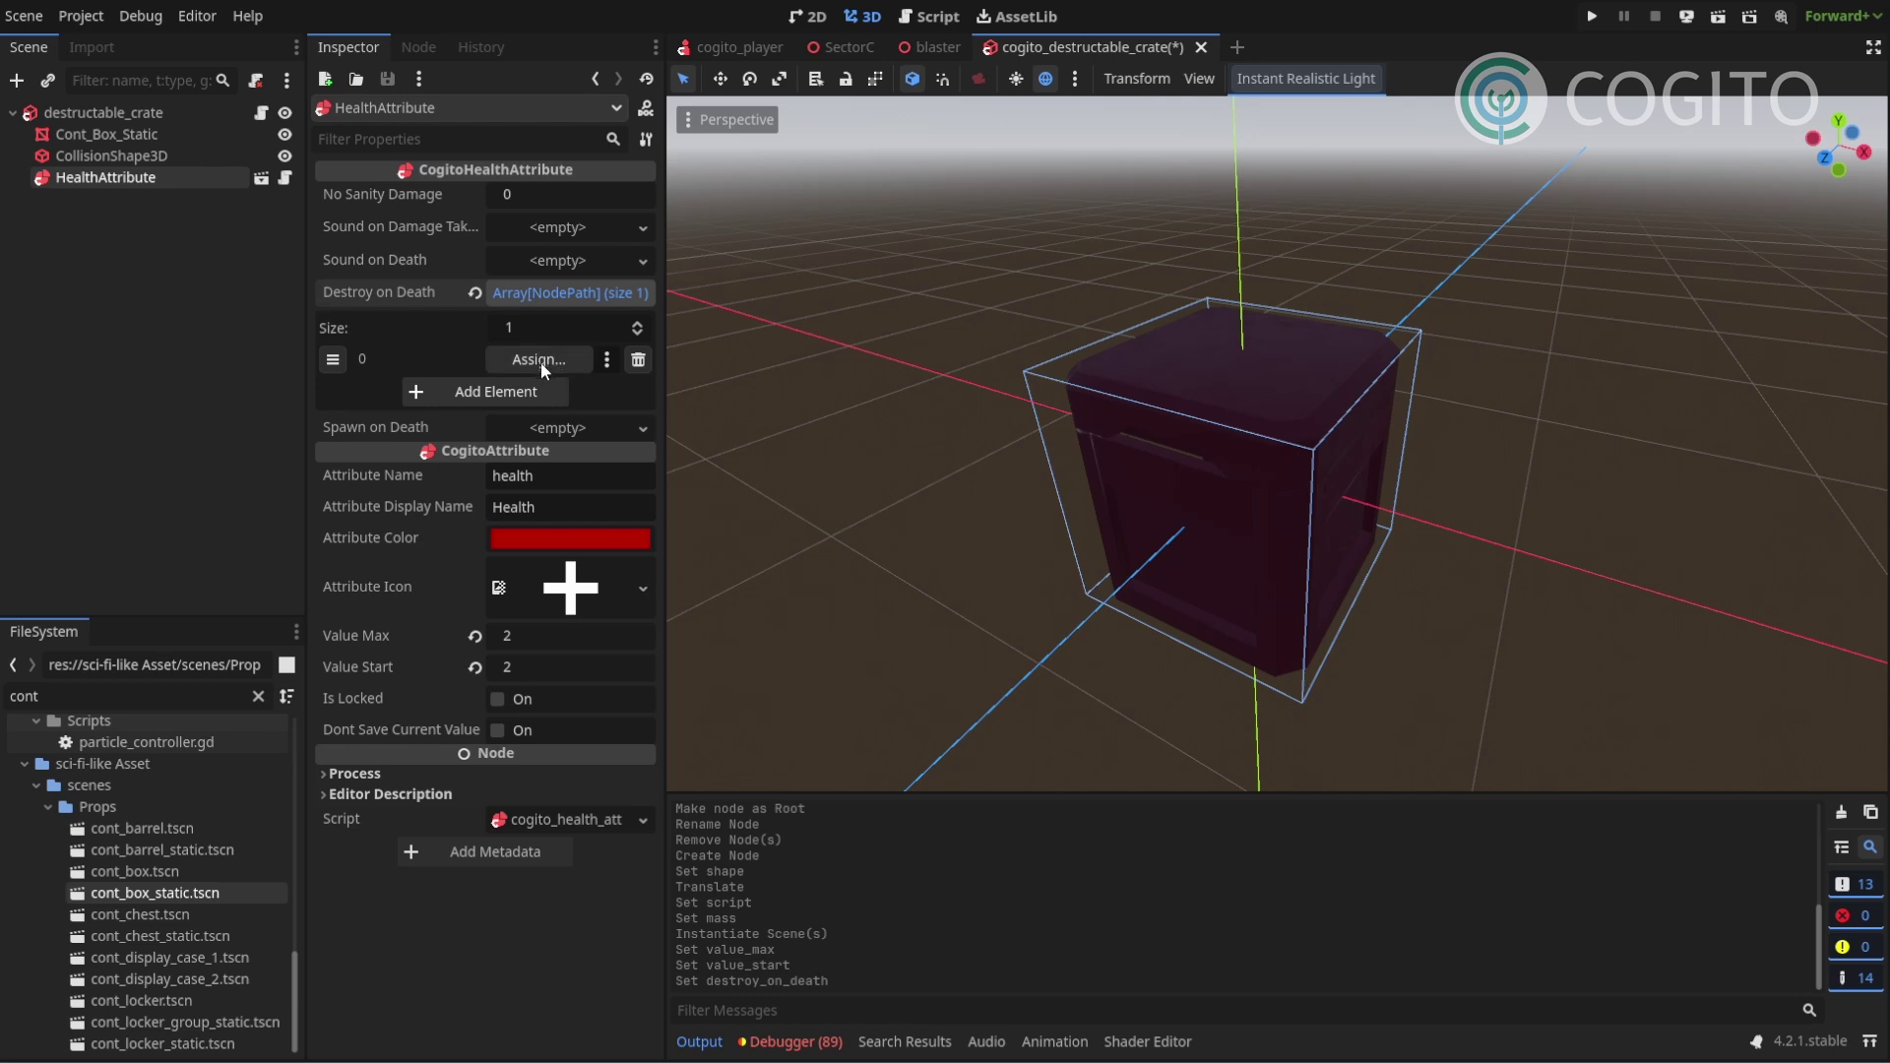
pyautogui.click(541, 360)
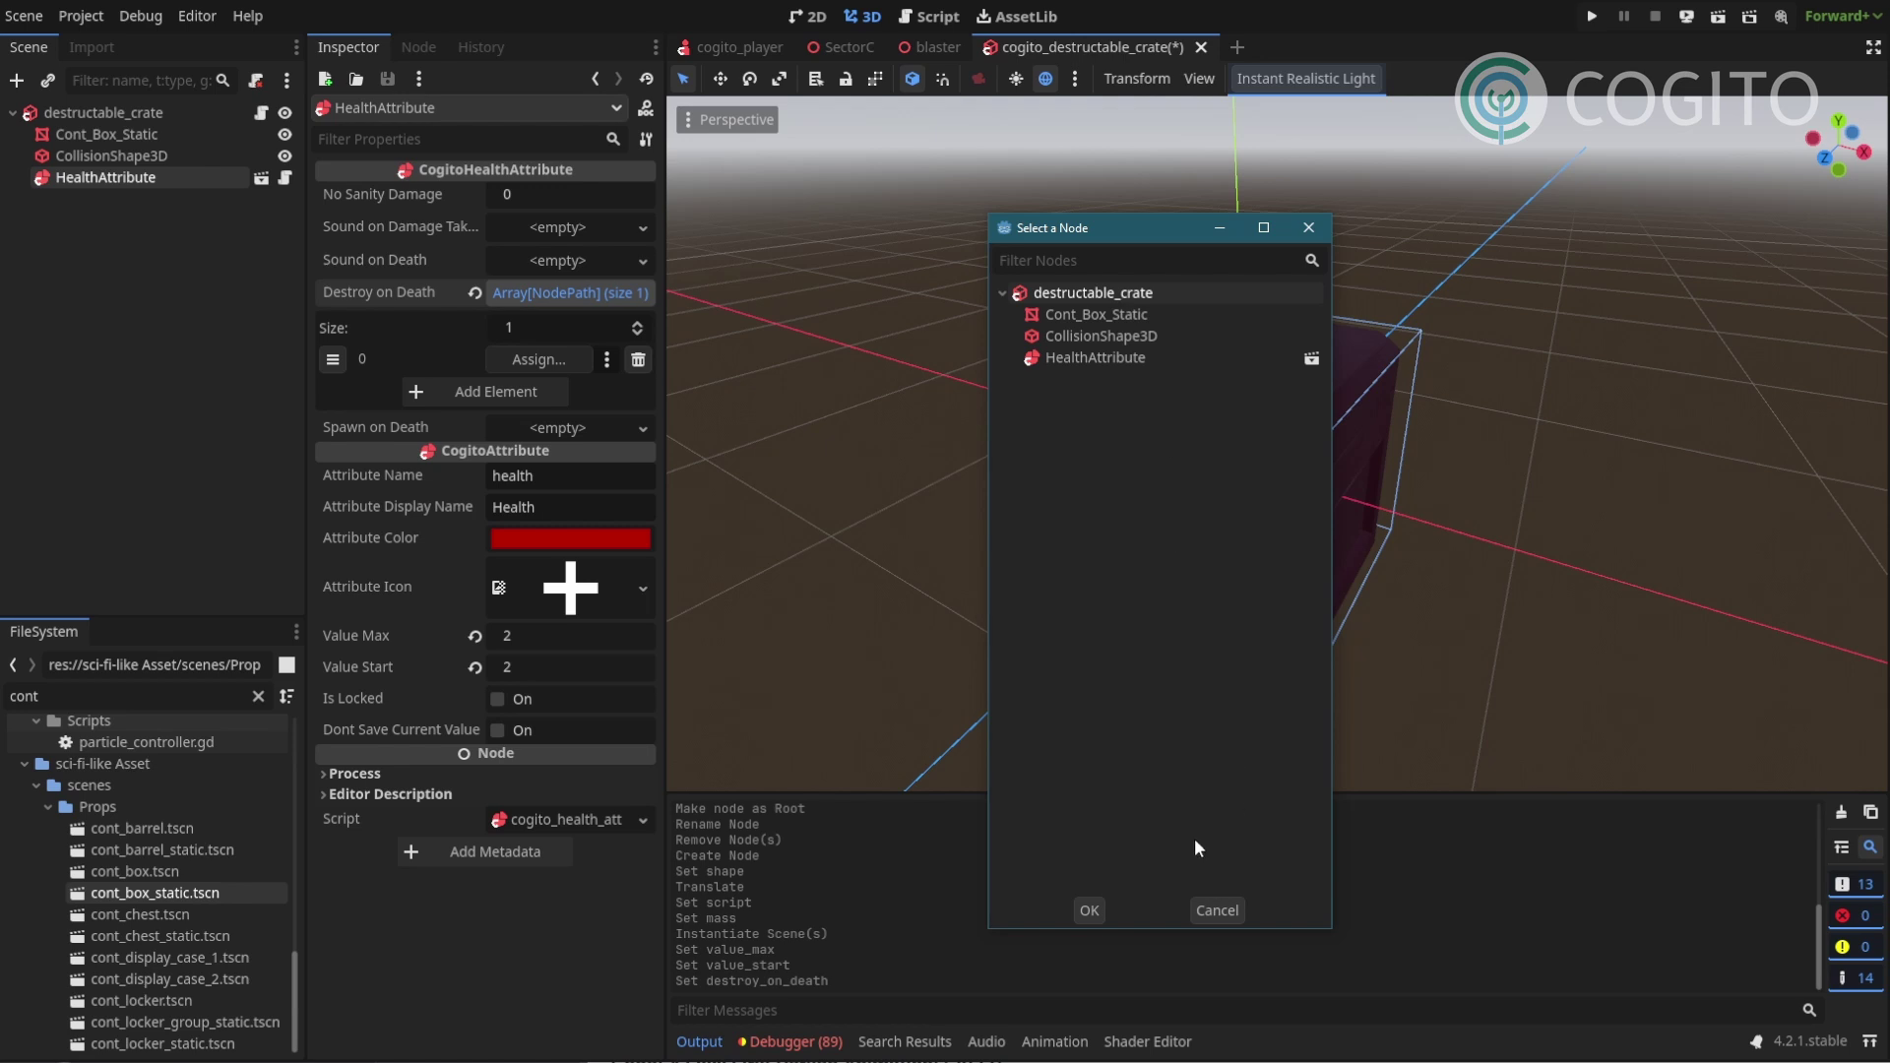
pyautogui.click(1090, 910)
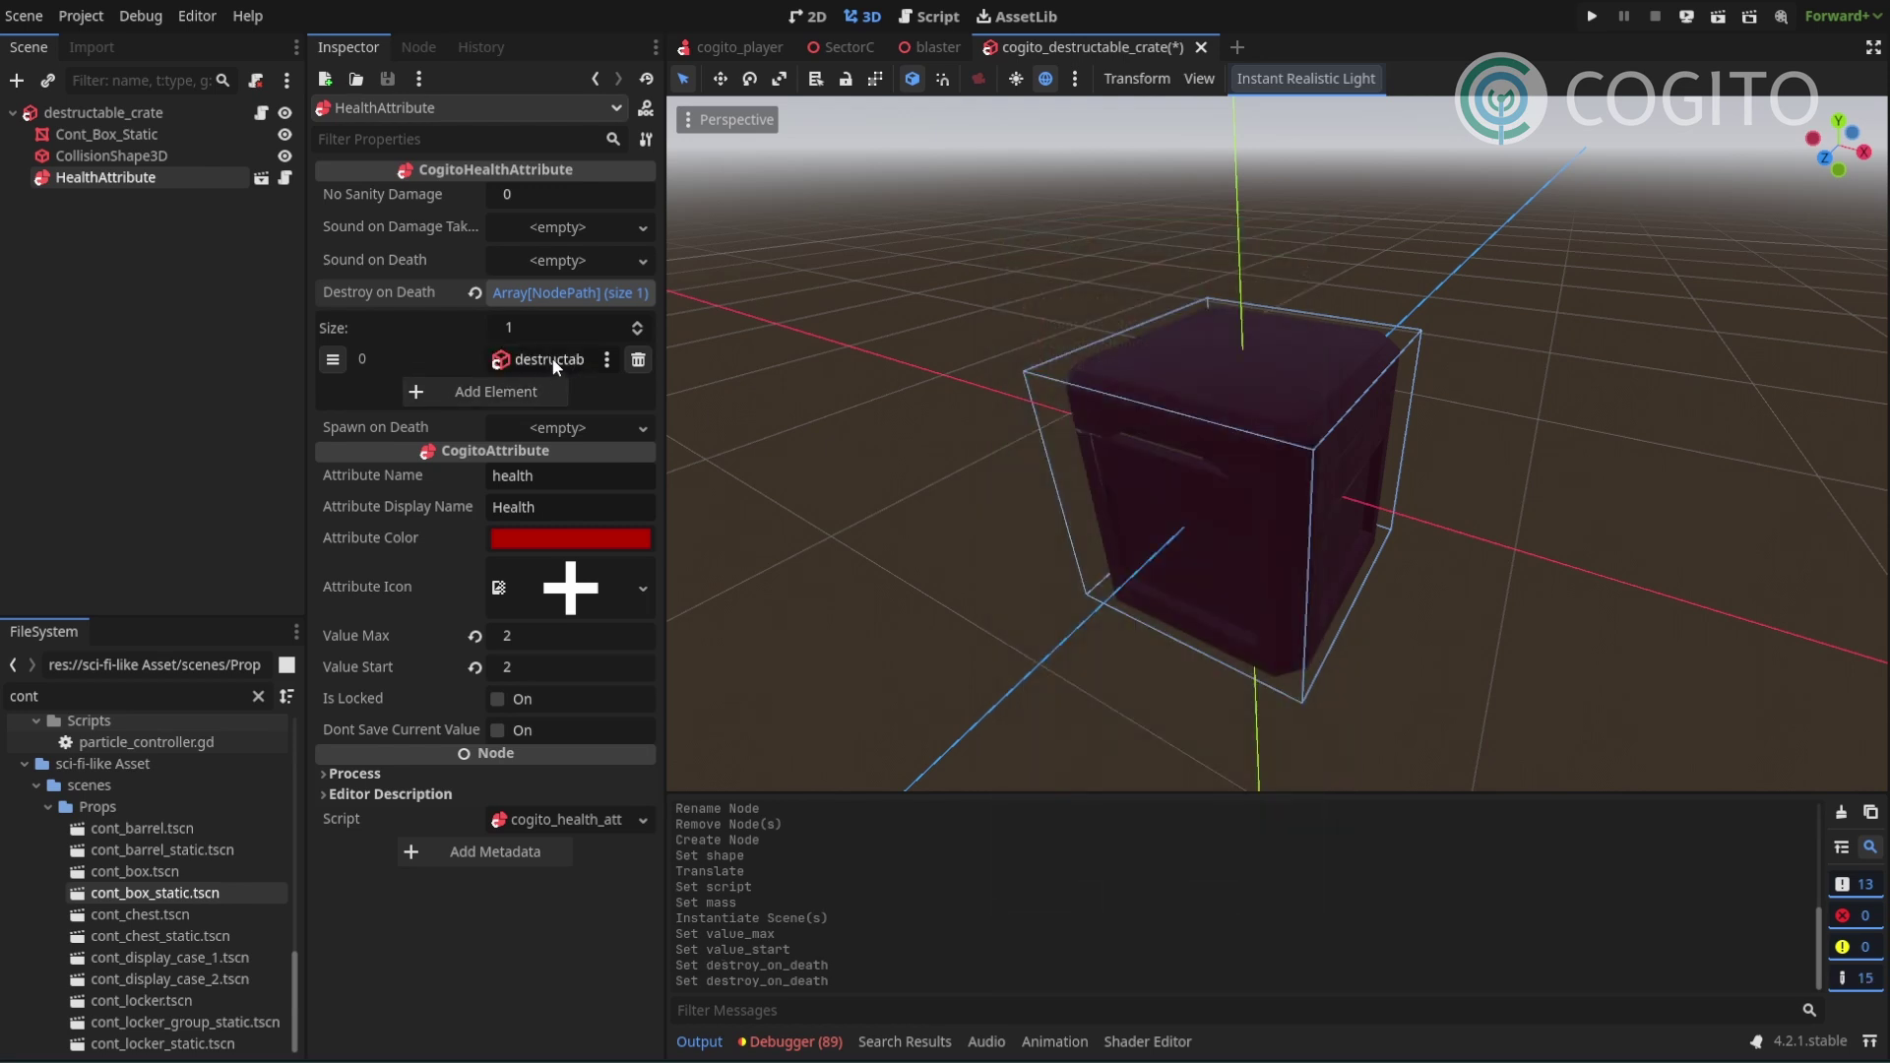
# Assign Sci Fi Explosion 05.wav as the HealthAttribute's Sound on Death and play a preview of it.
pyautogui.click(540, 262)
pyautogui.click(496, 483)
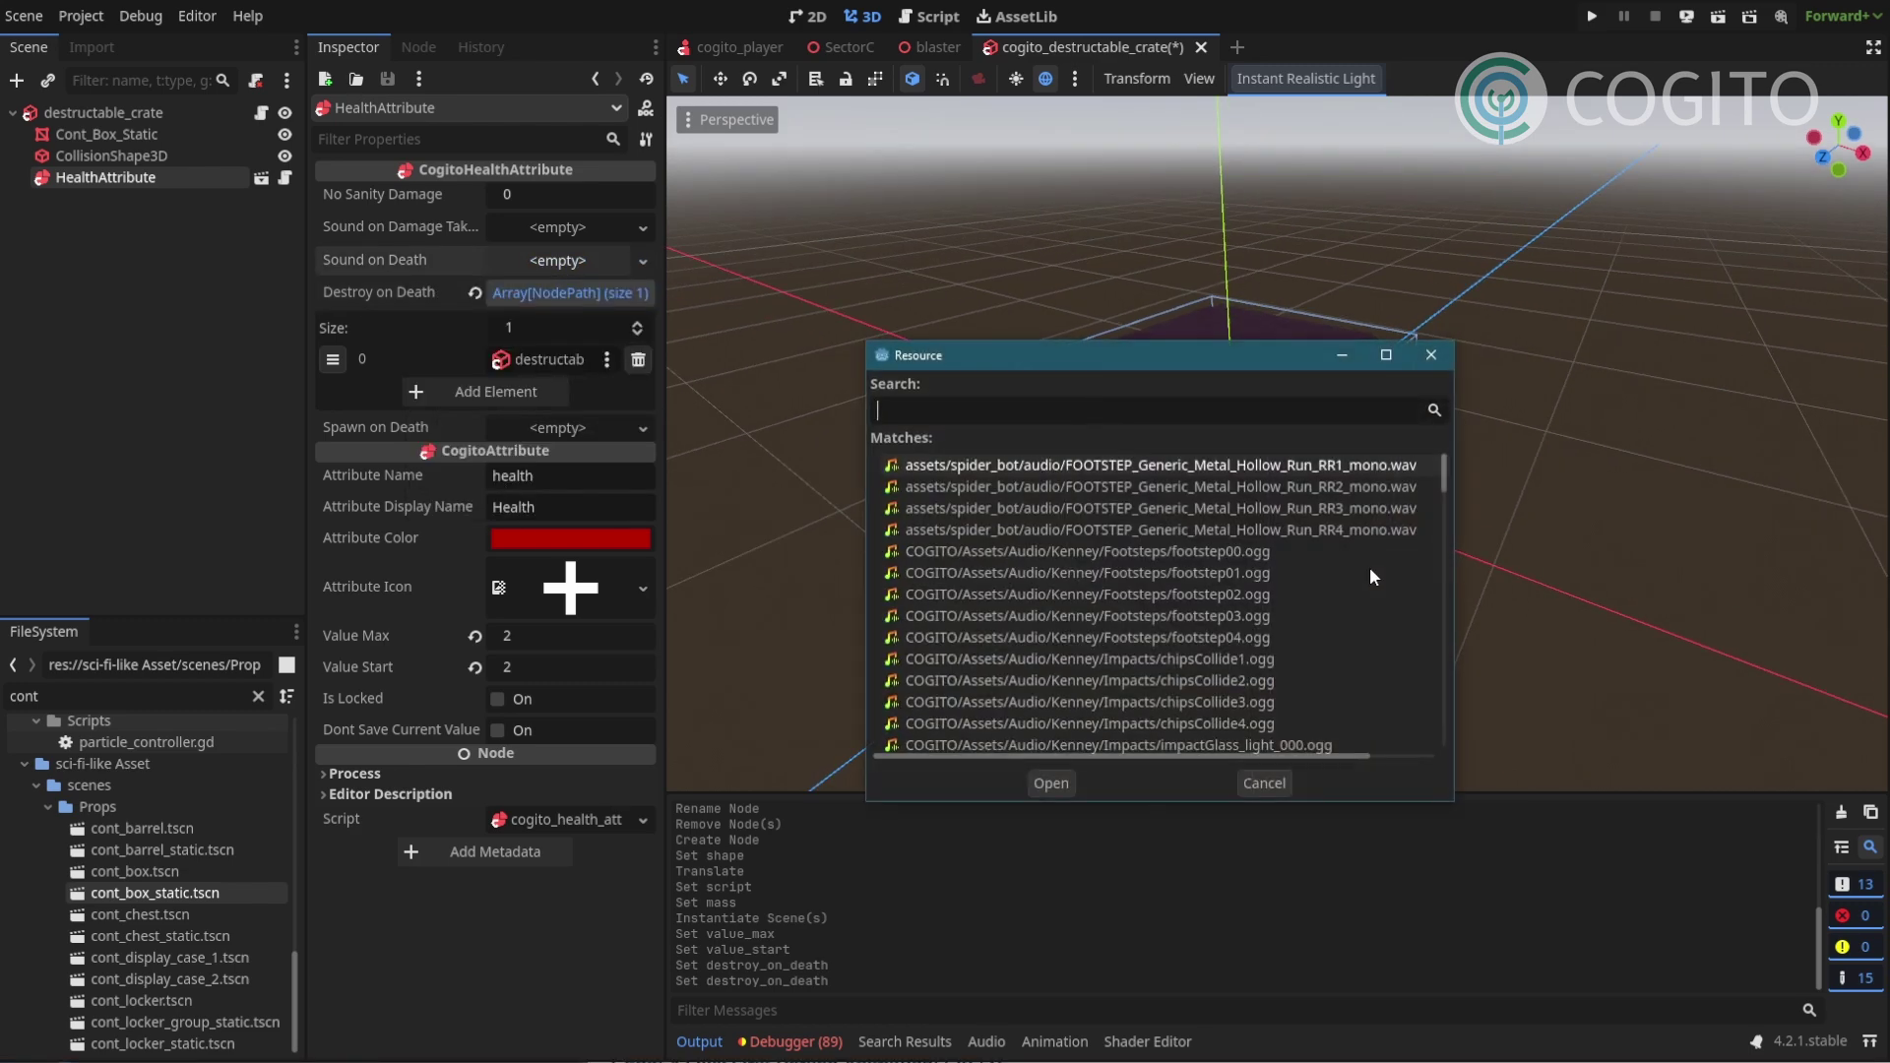
pyautogui.write('explo')
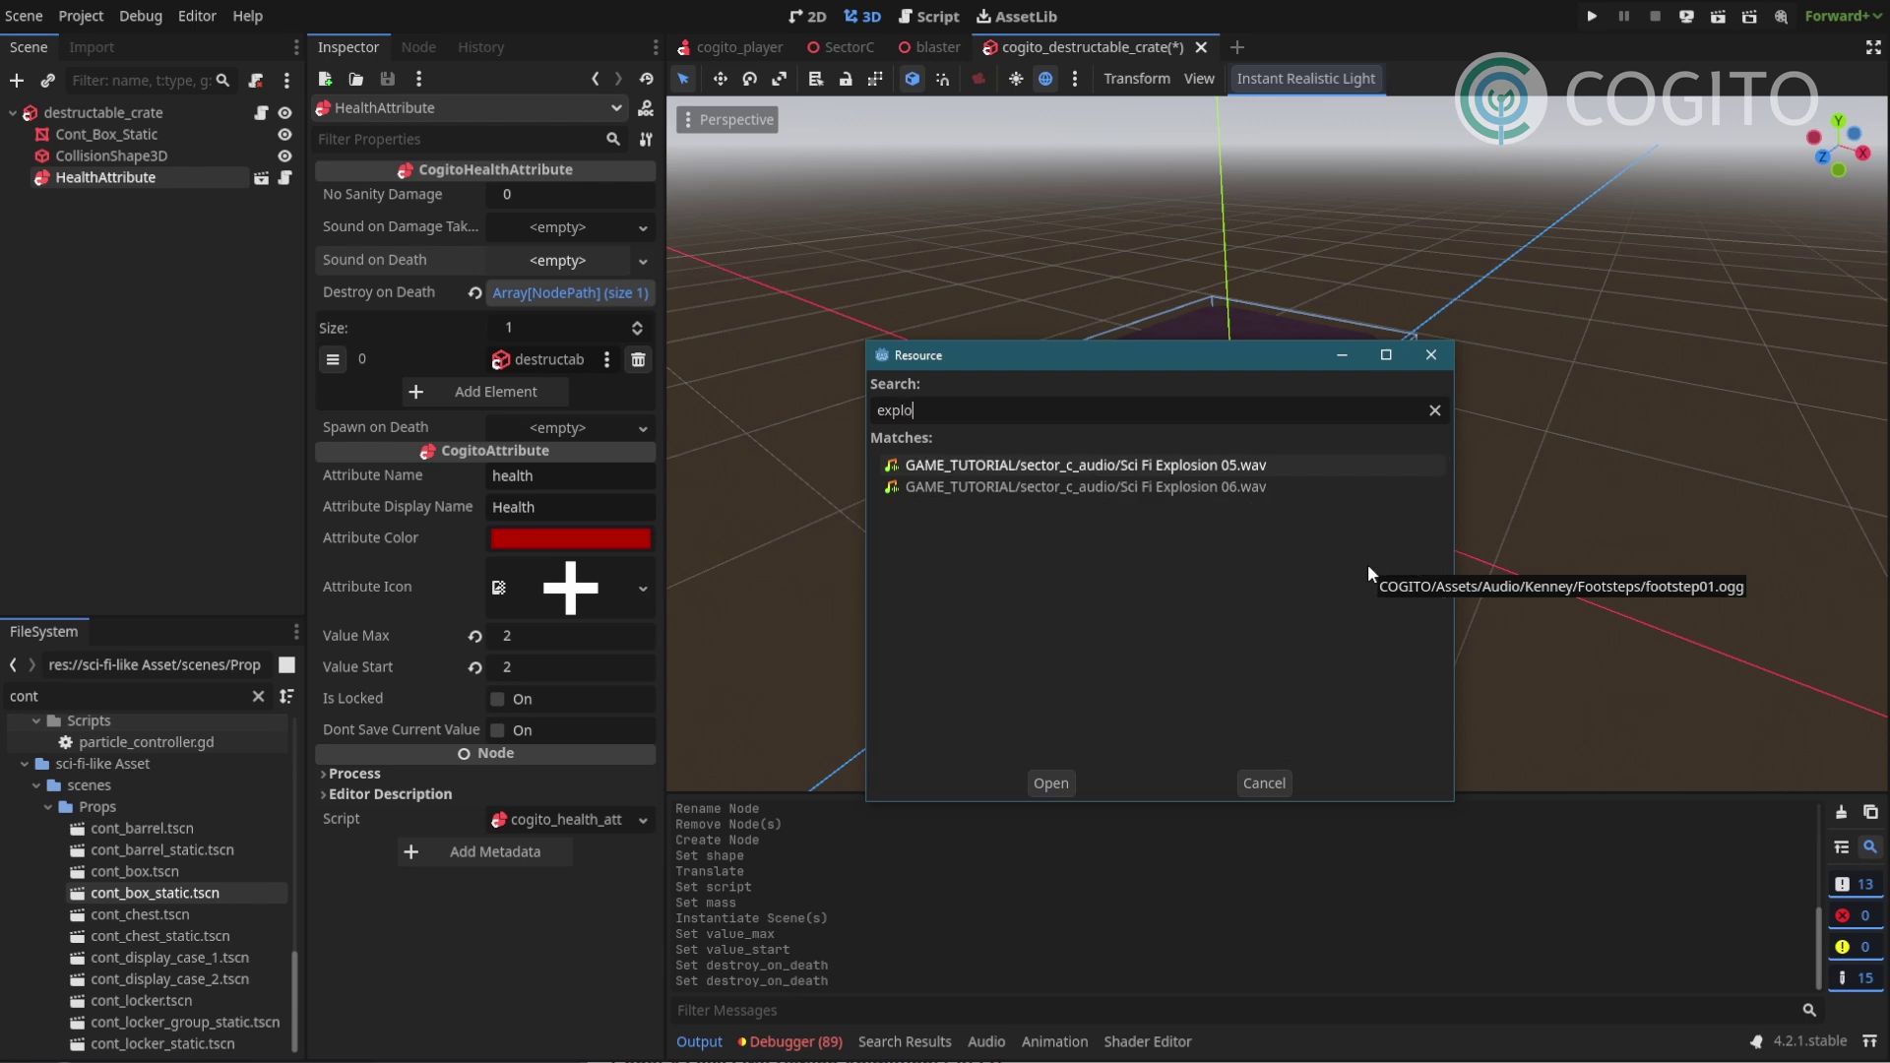
pyautogui.doubleClick(1205, 463)
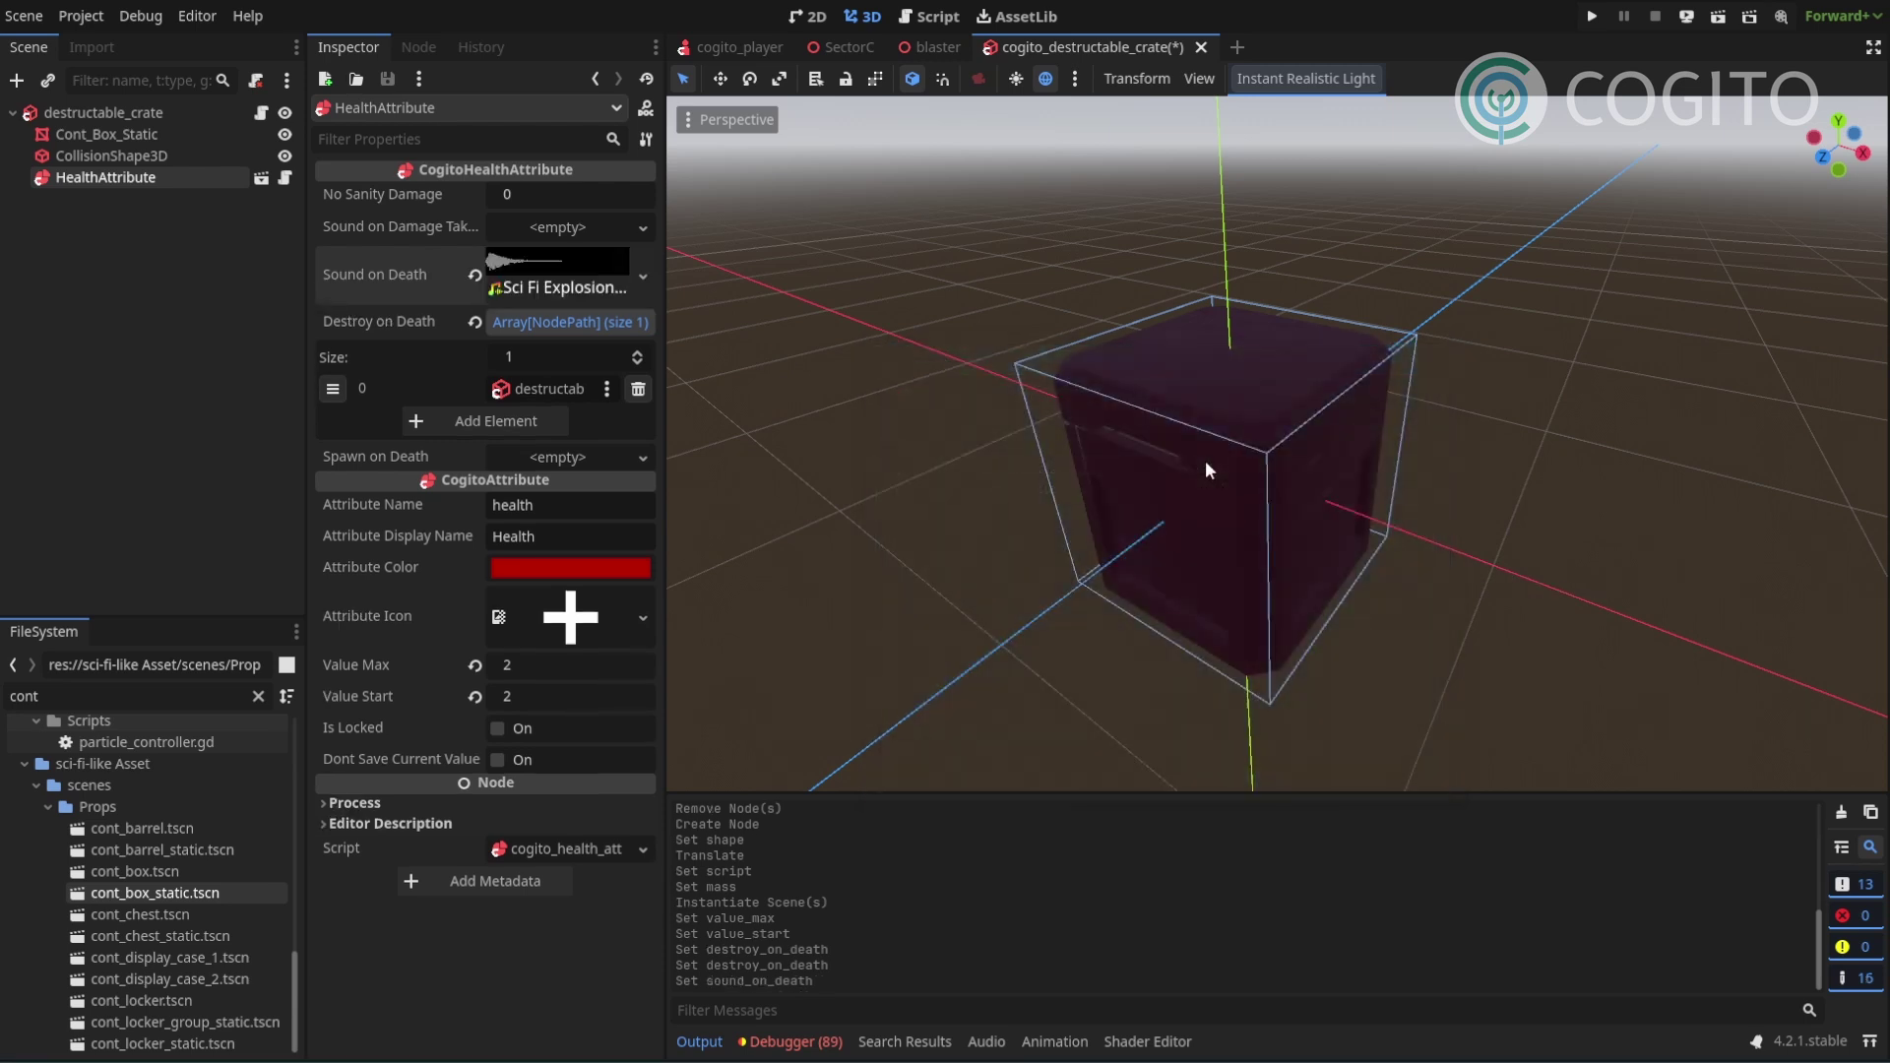
pyautogui.click(571, 274)
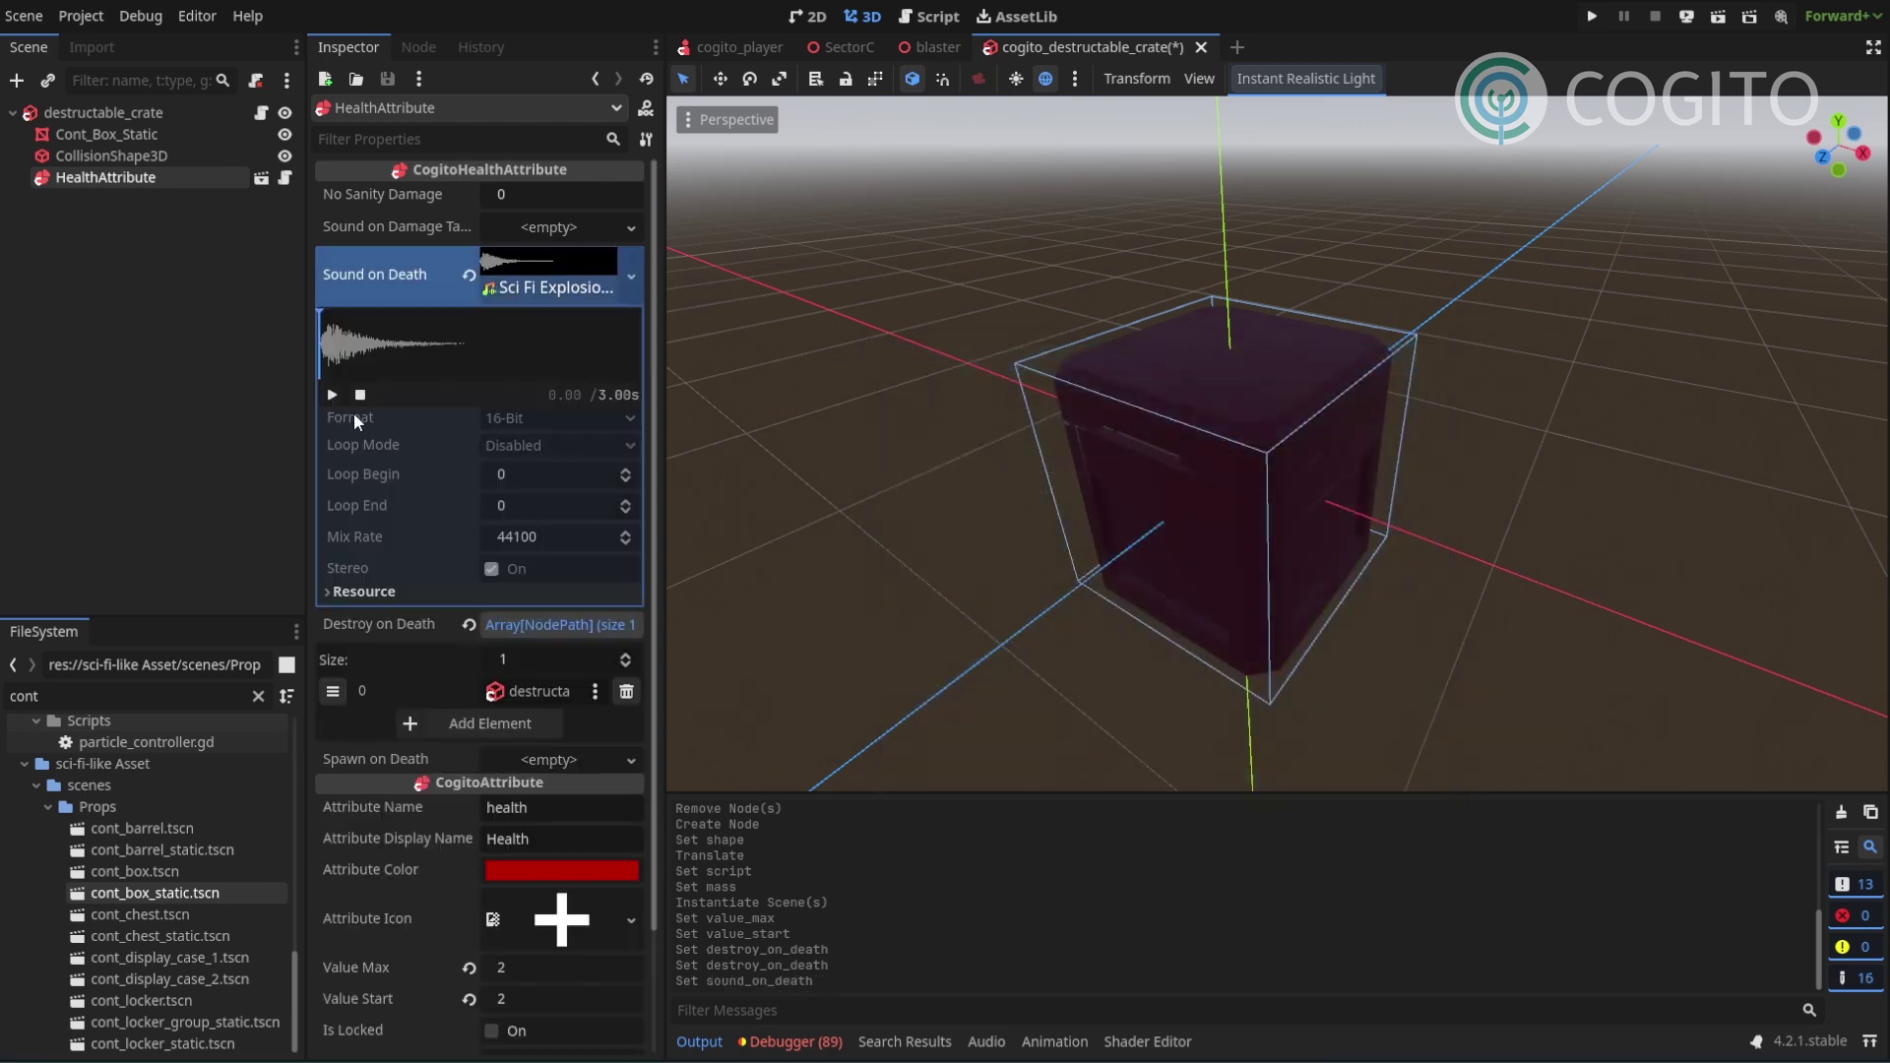
pyautogui.click(334, 394)
pyautogui.click(529, 287)
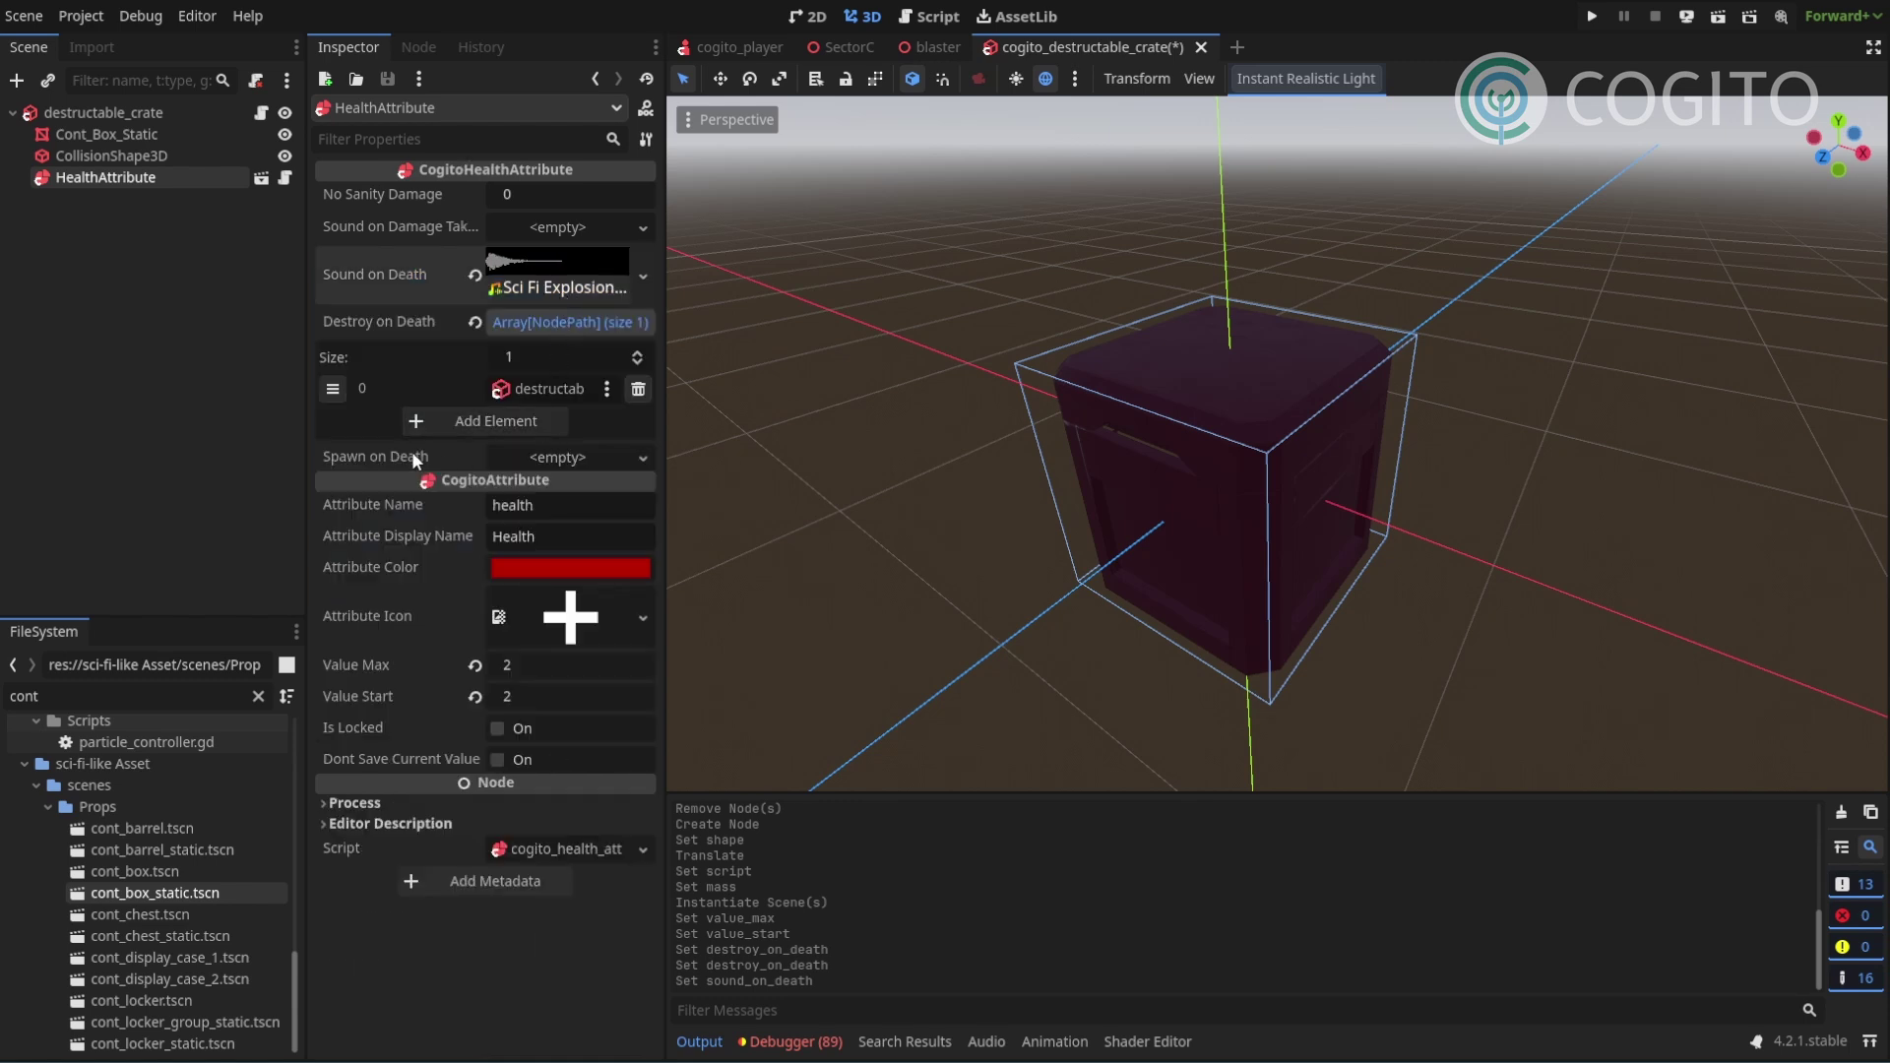
# Assign the Impact_01.tscn effect scene to the HealthAttribute's Spawn on Death property.
pyautogui.moveTo(1279, 419); pyautogui.dragTo(1277, 413, button='middle')
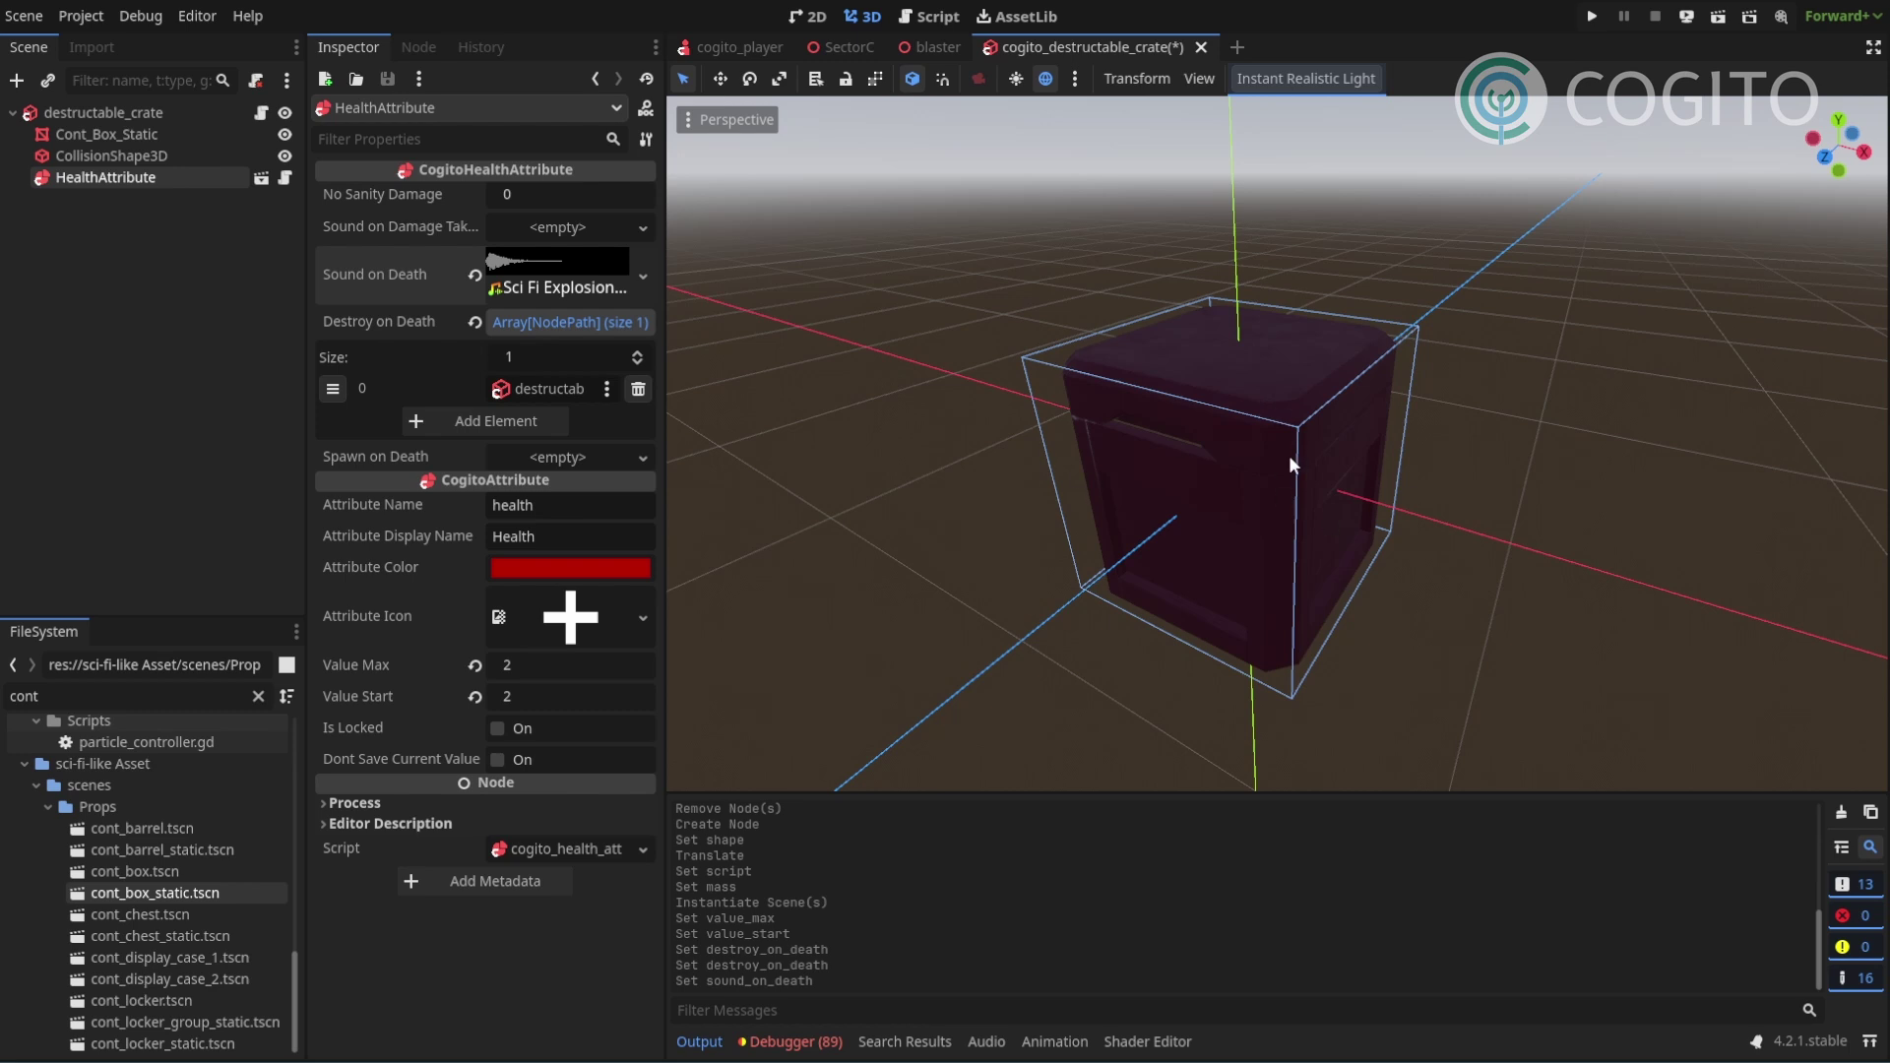
pyautogui.click(556, 458)
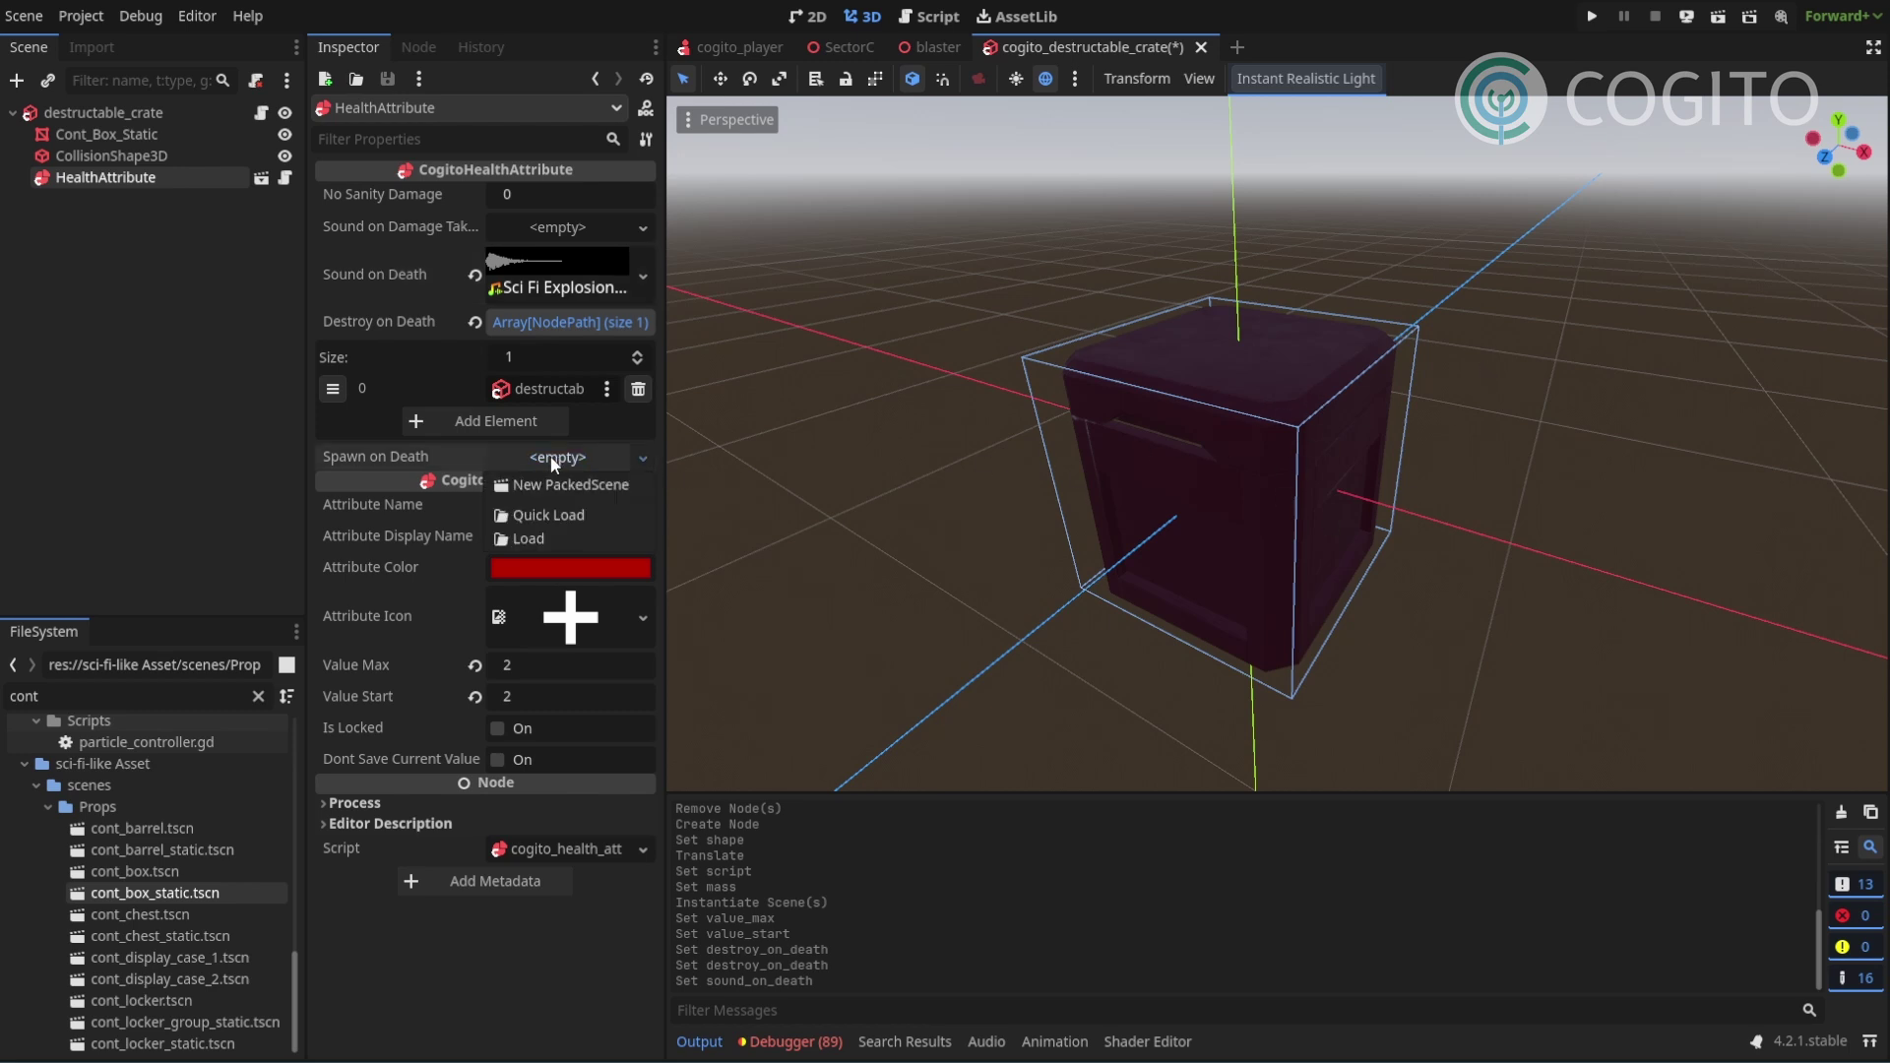
pyautogui.click(541, 516)
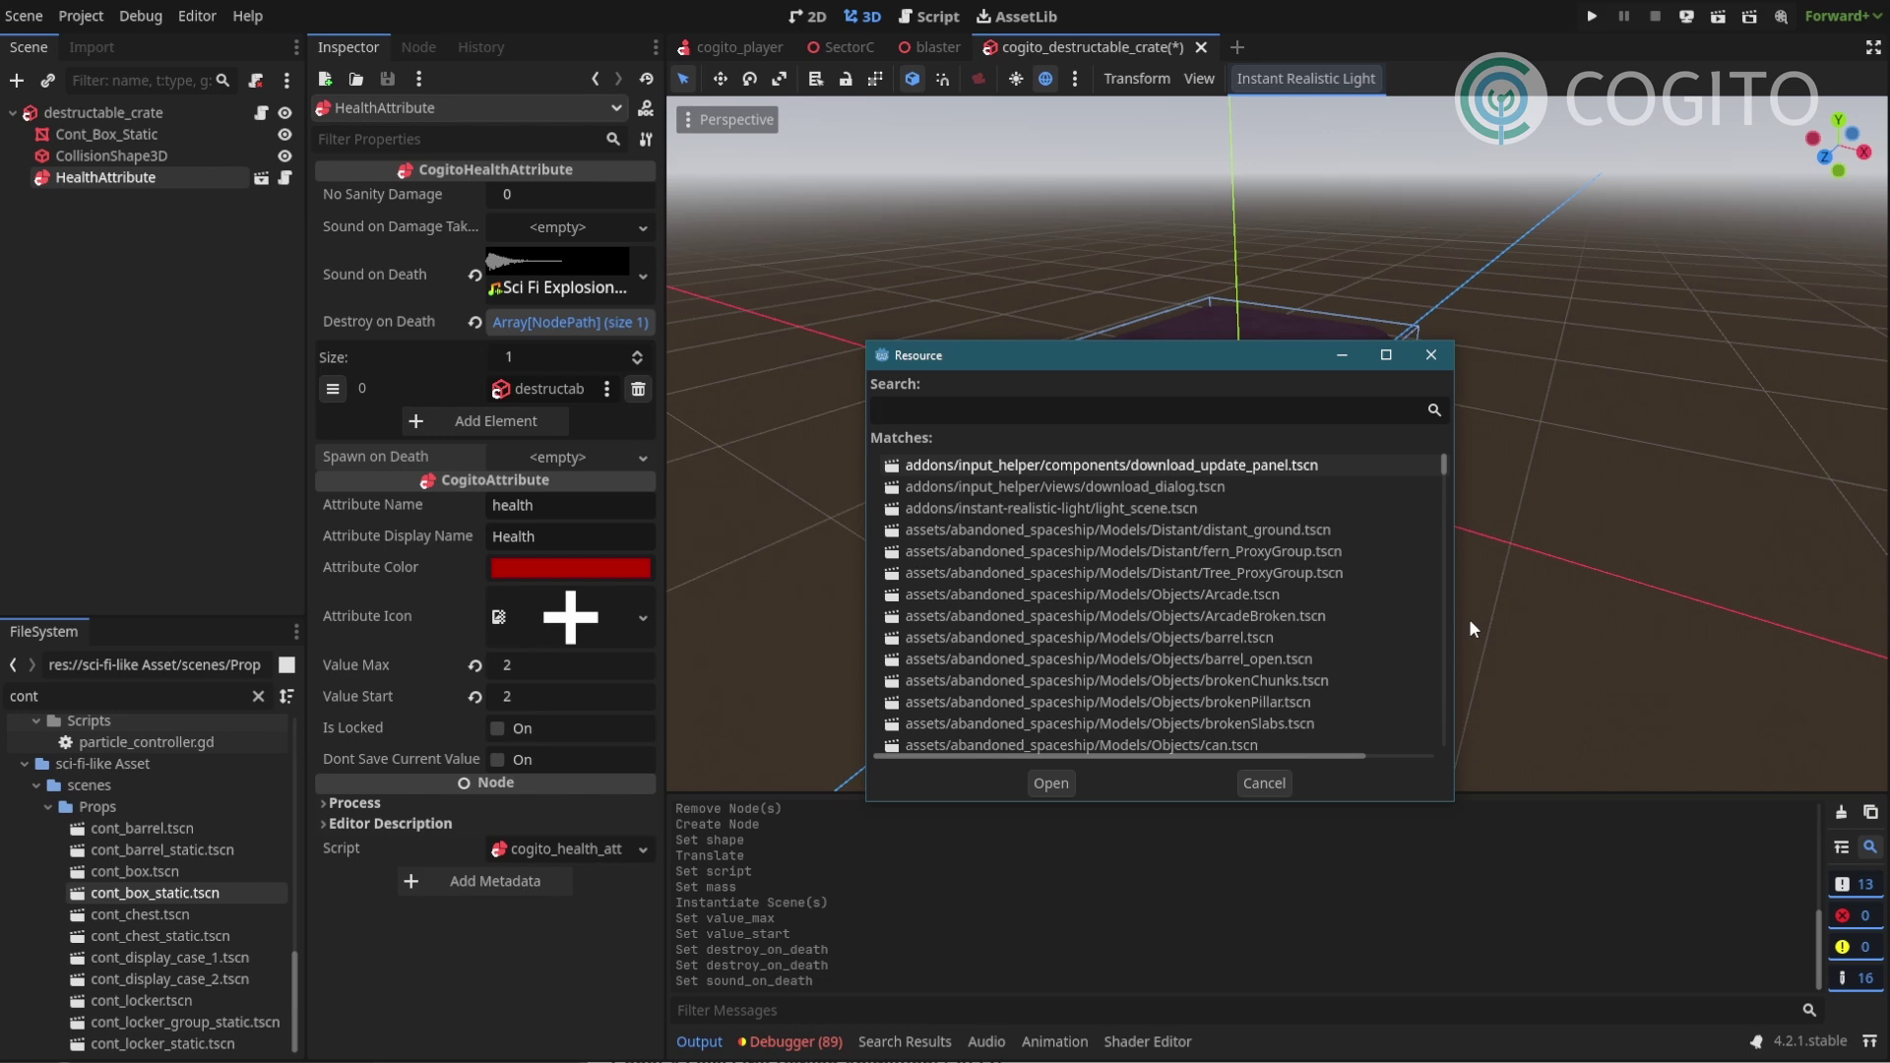
pyautogui.write('imp')
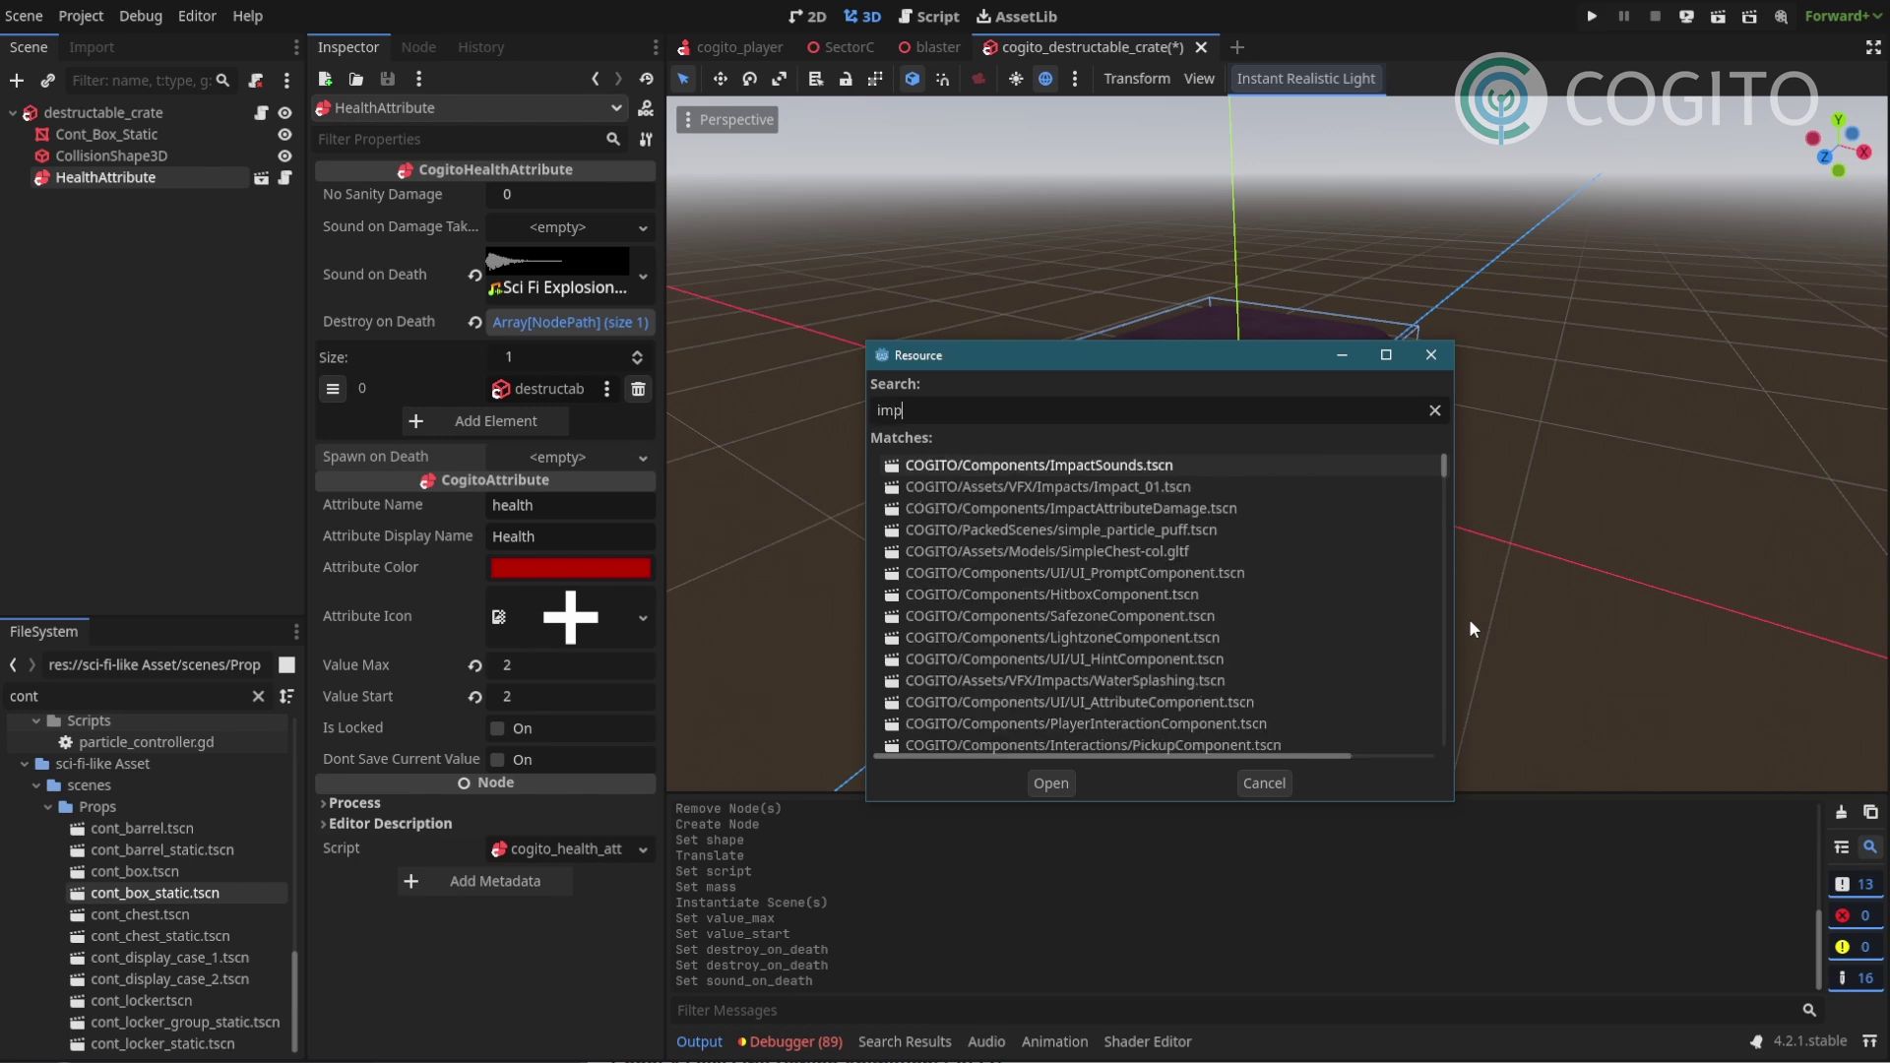
pyautogui.press('Down')
pyautogui.press('Return')
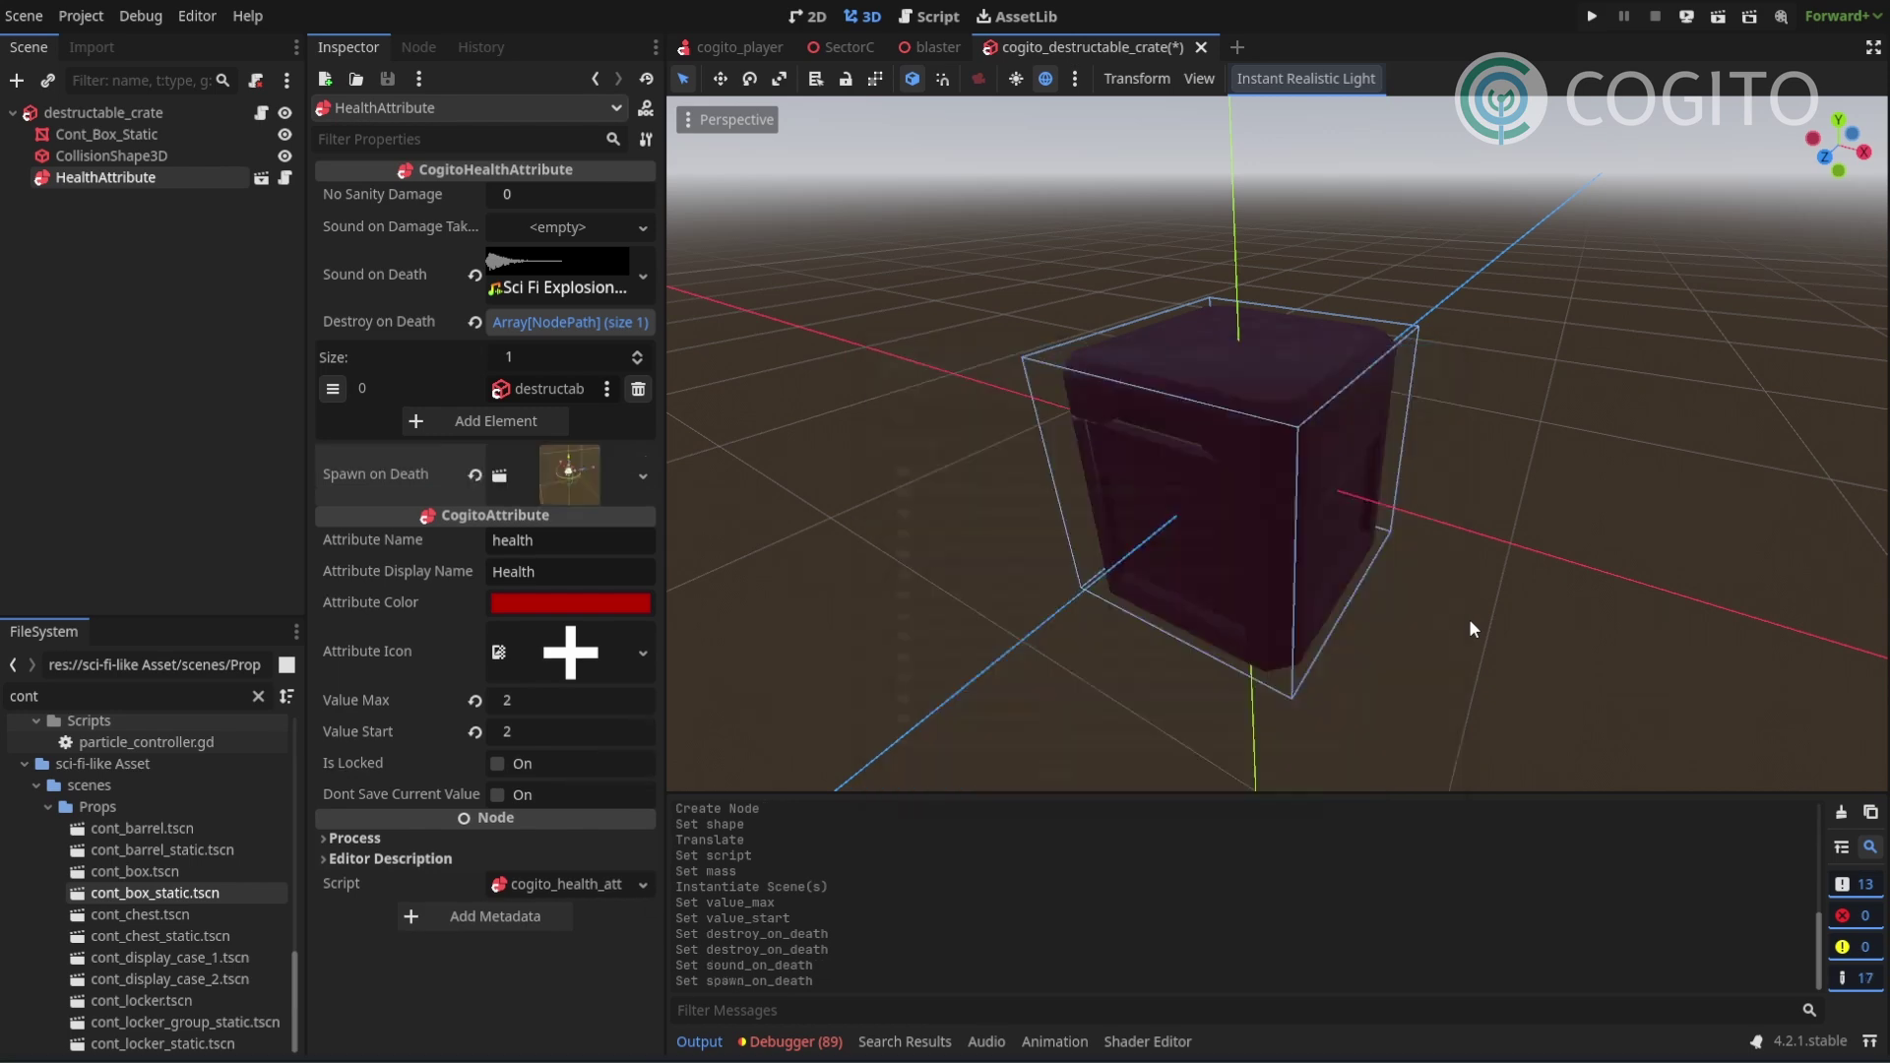
# Open the Impact_01 scene assigned to Spawn on Death, preview its Sparks particle emission, and close the scene without saving.
pyautogui.click(592, 468)
pyautogui.click(574, 521)
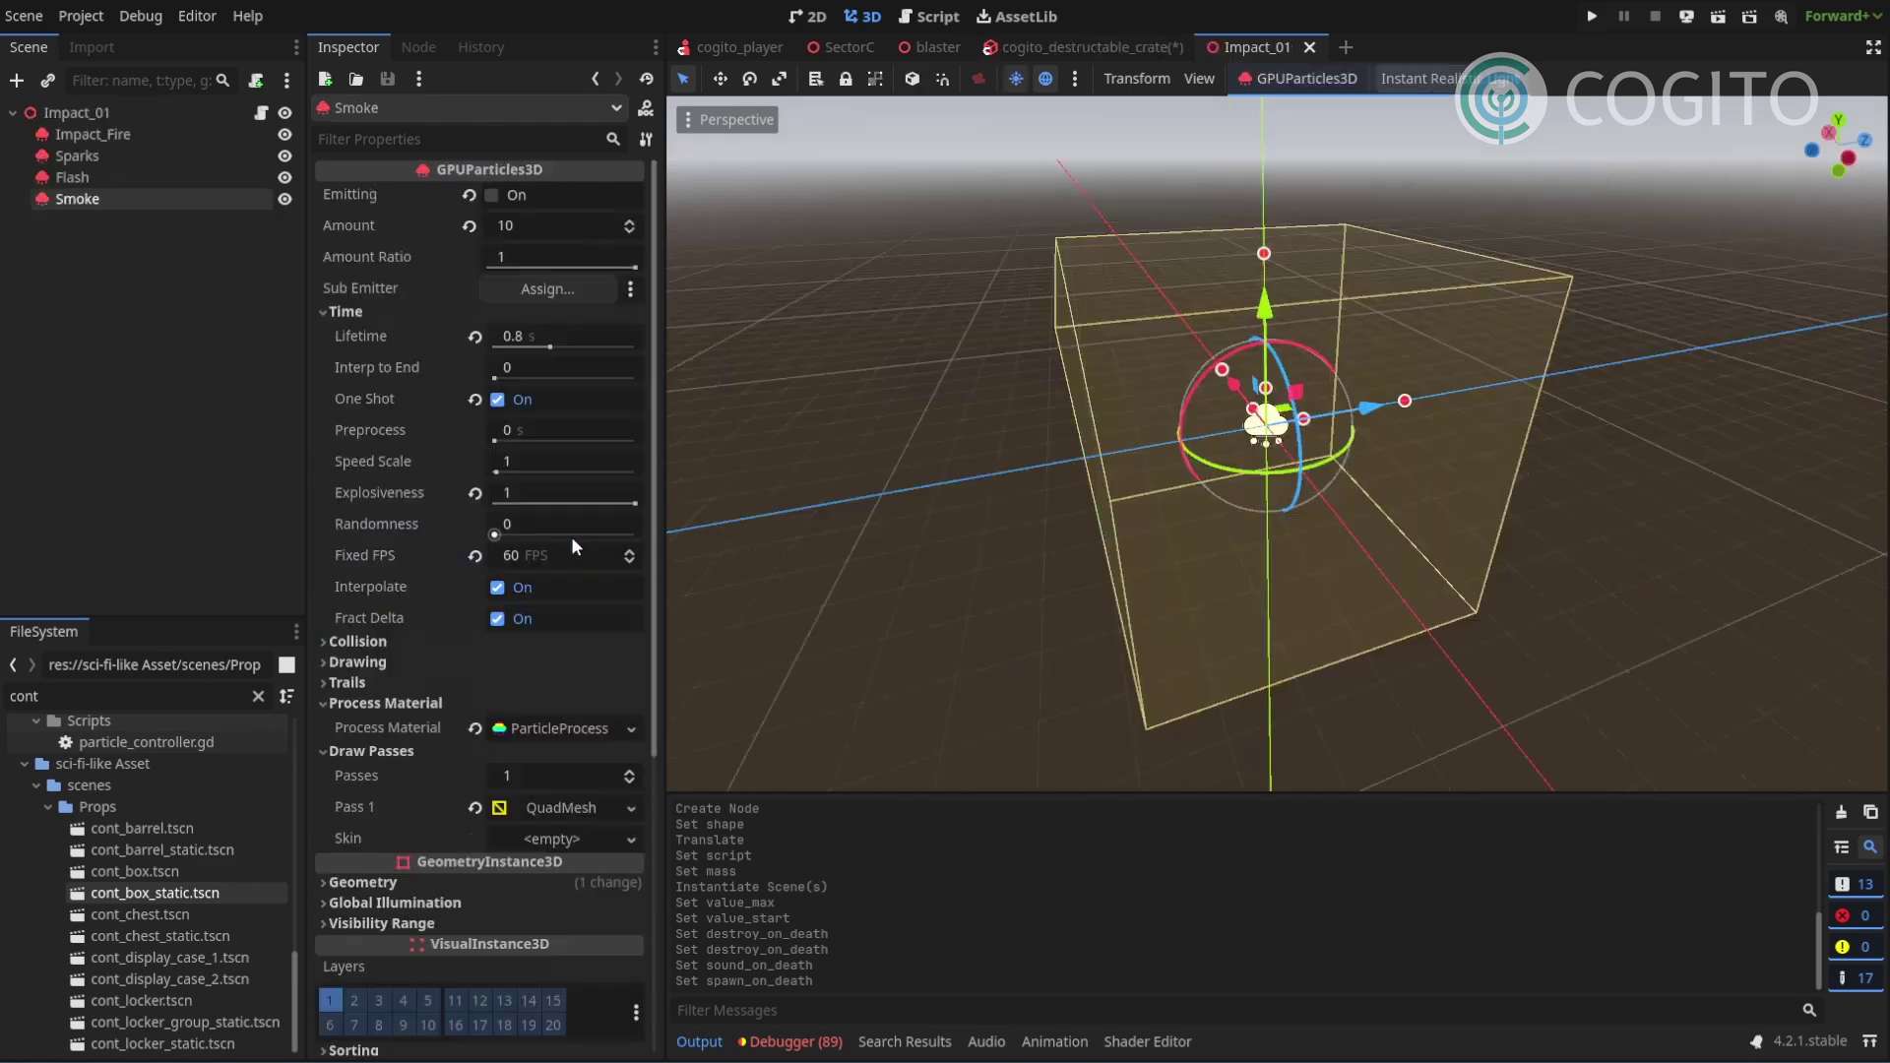
pyautogui.click(79, 156)
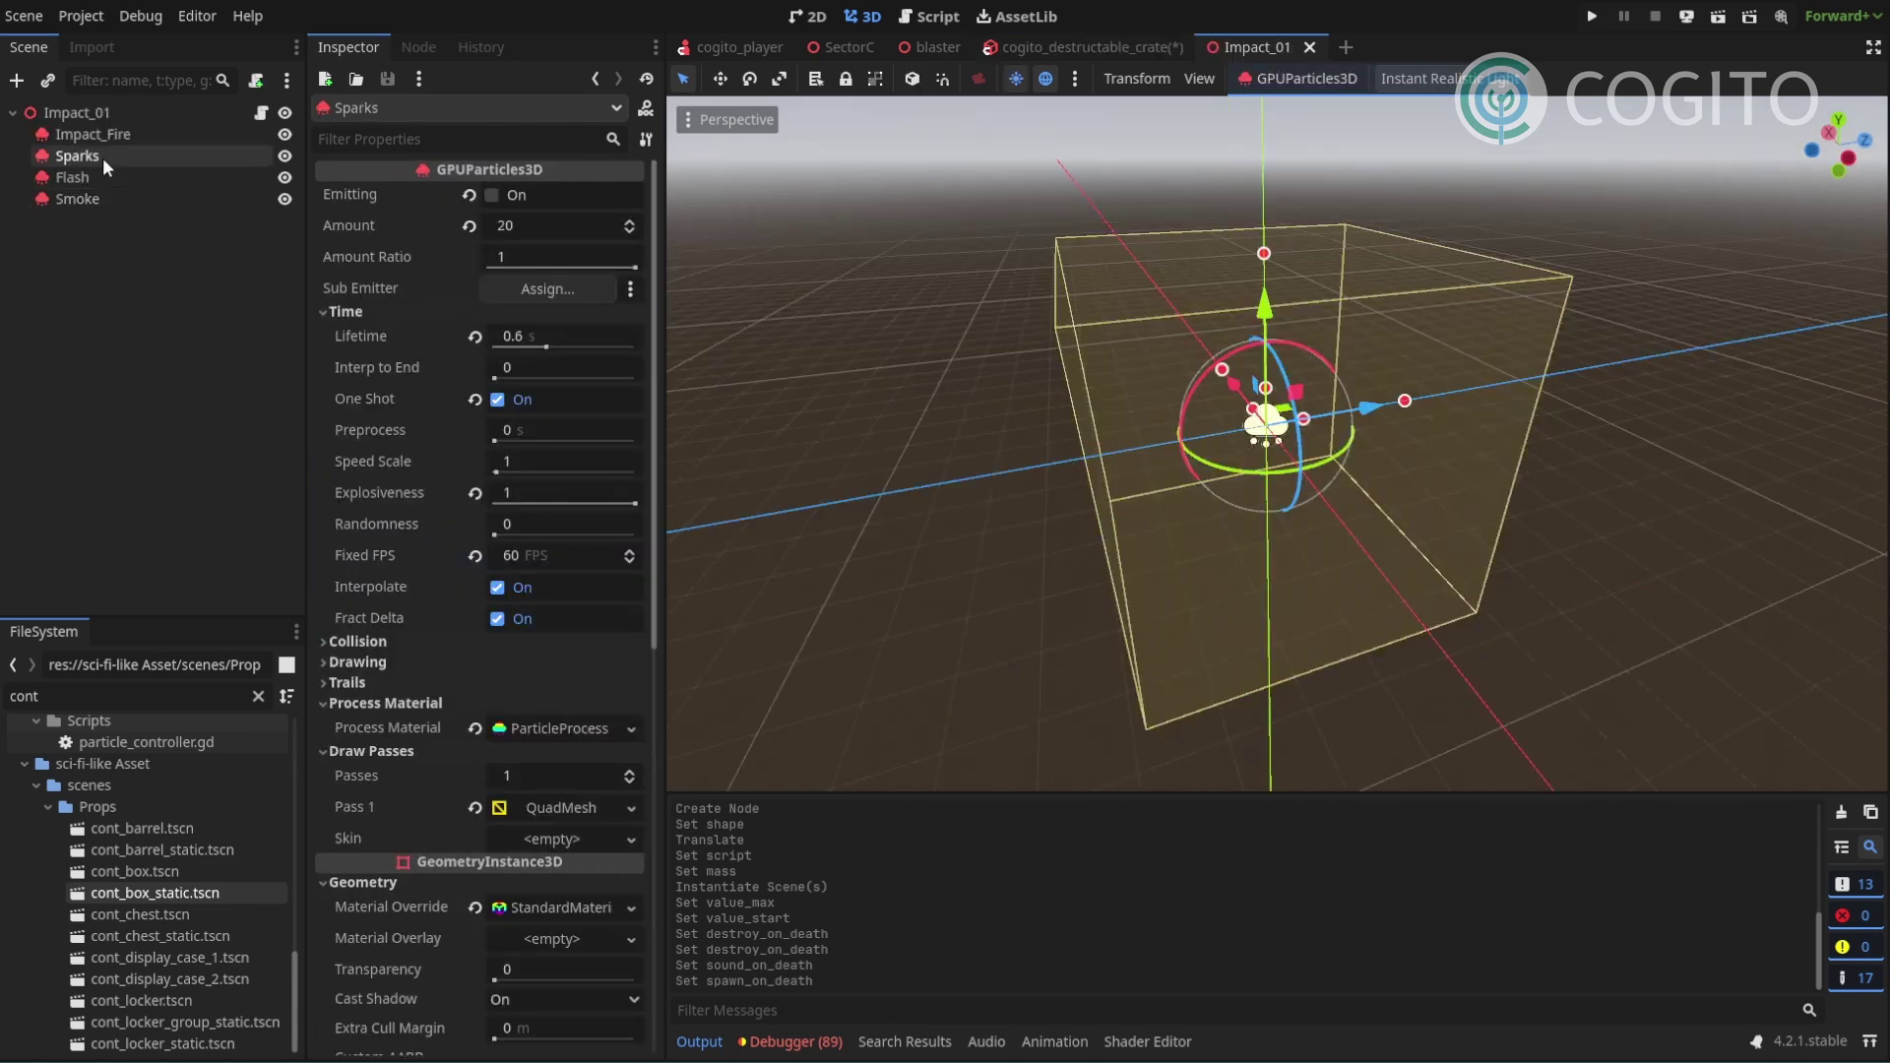
pyautogui.click(492, 195)
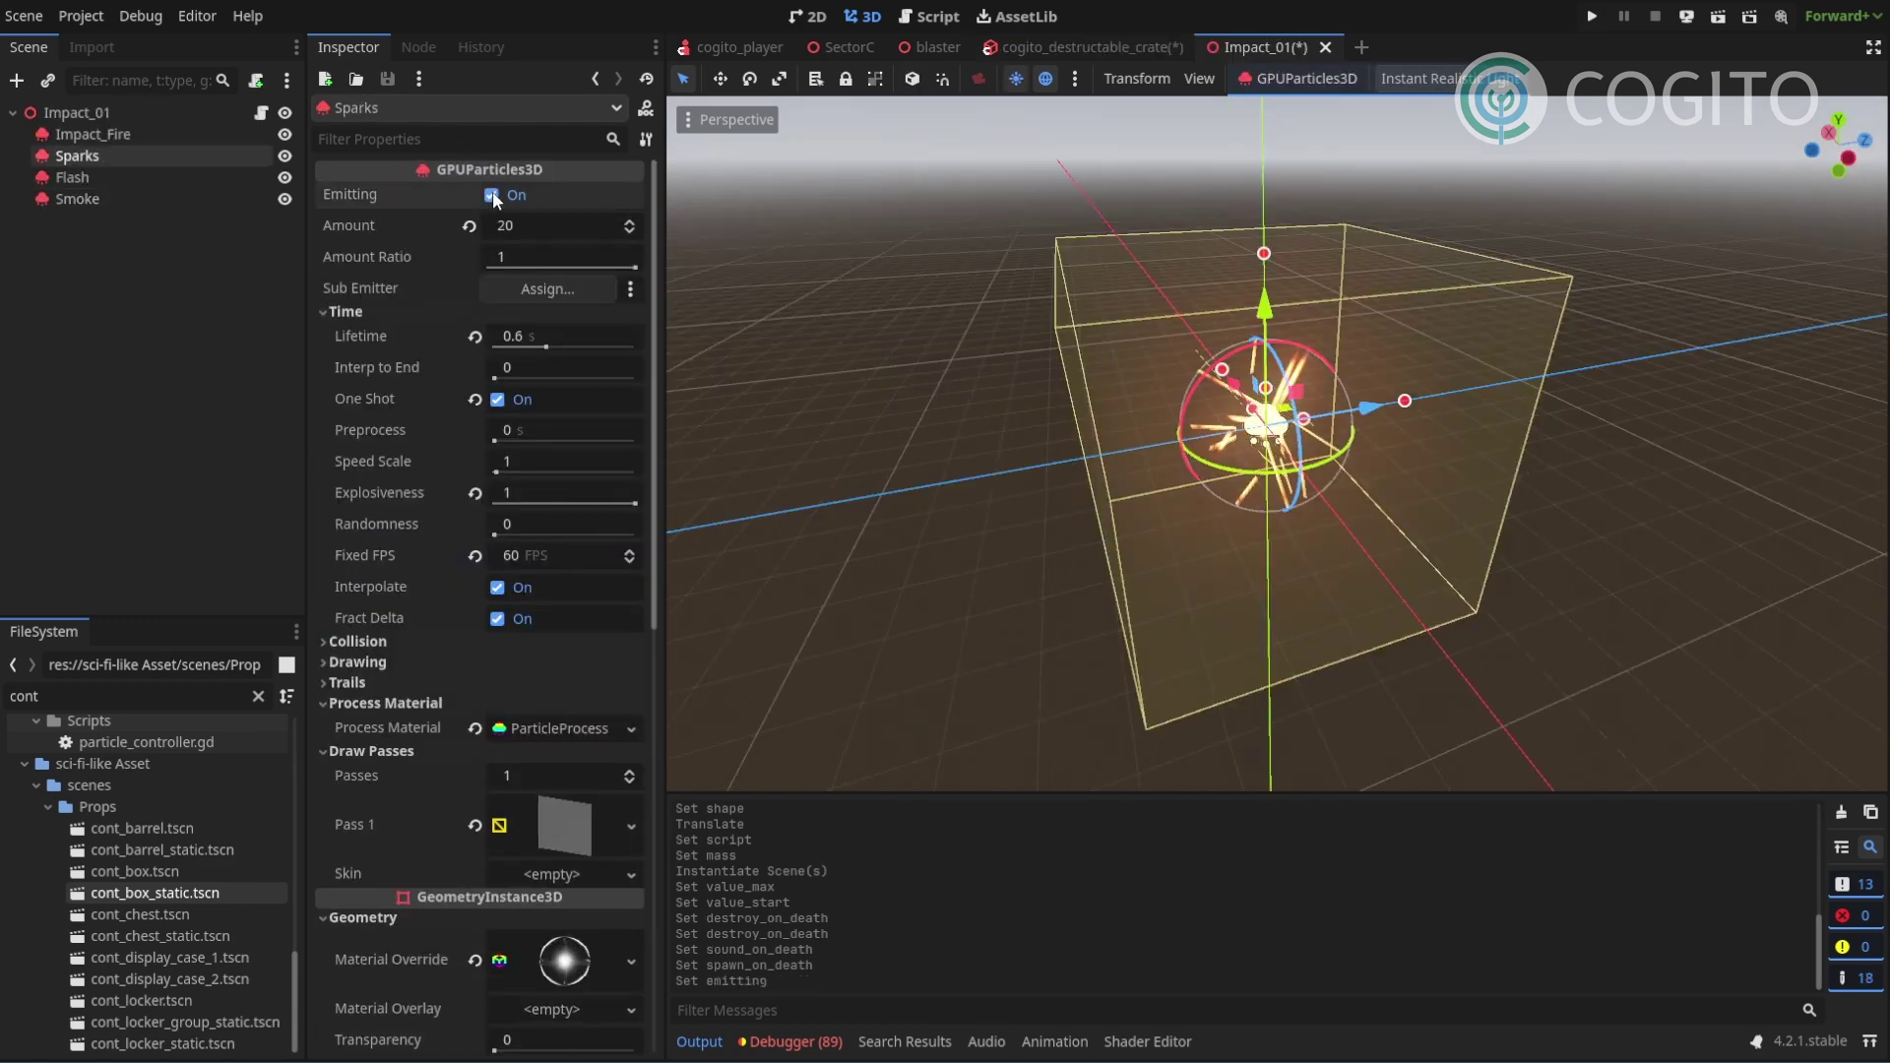
pyautogui.click(492, 195)
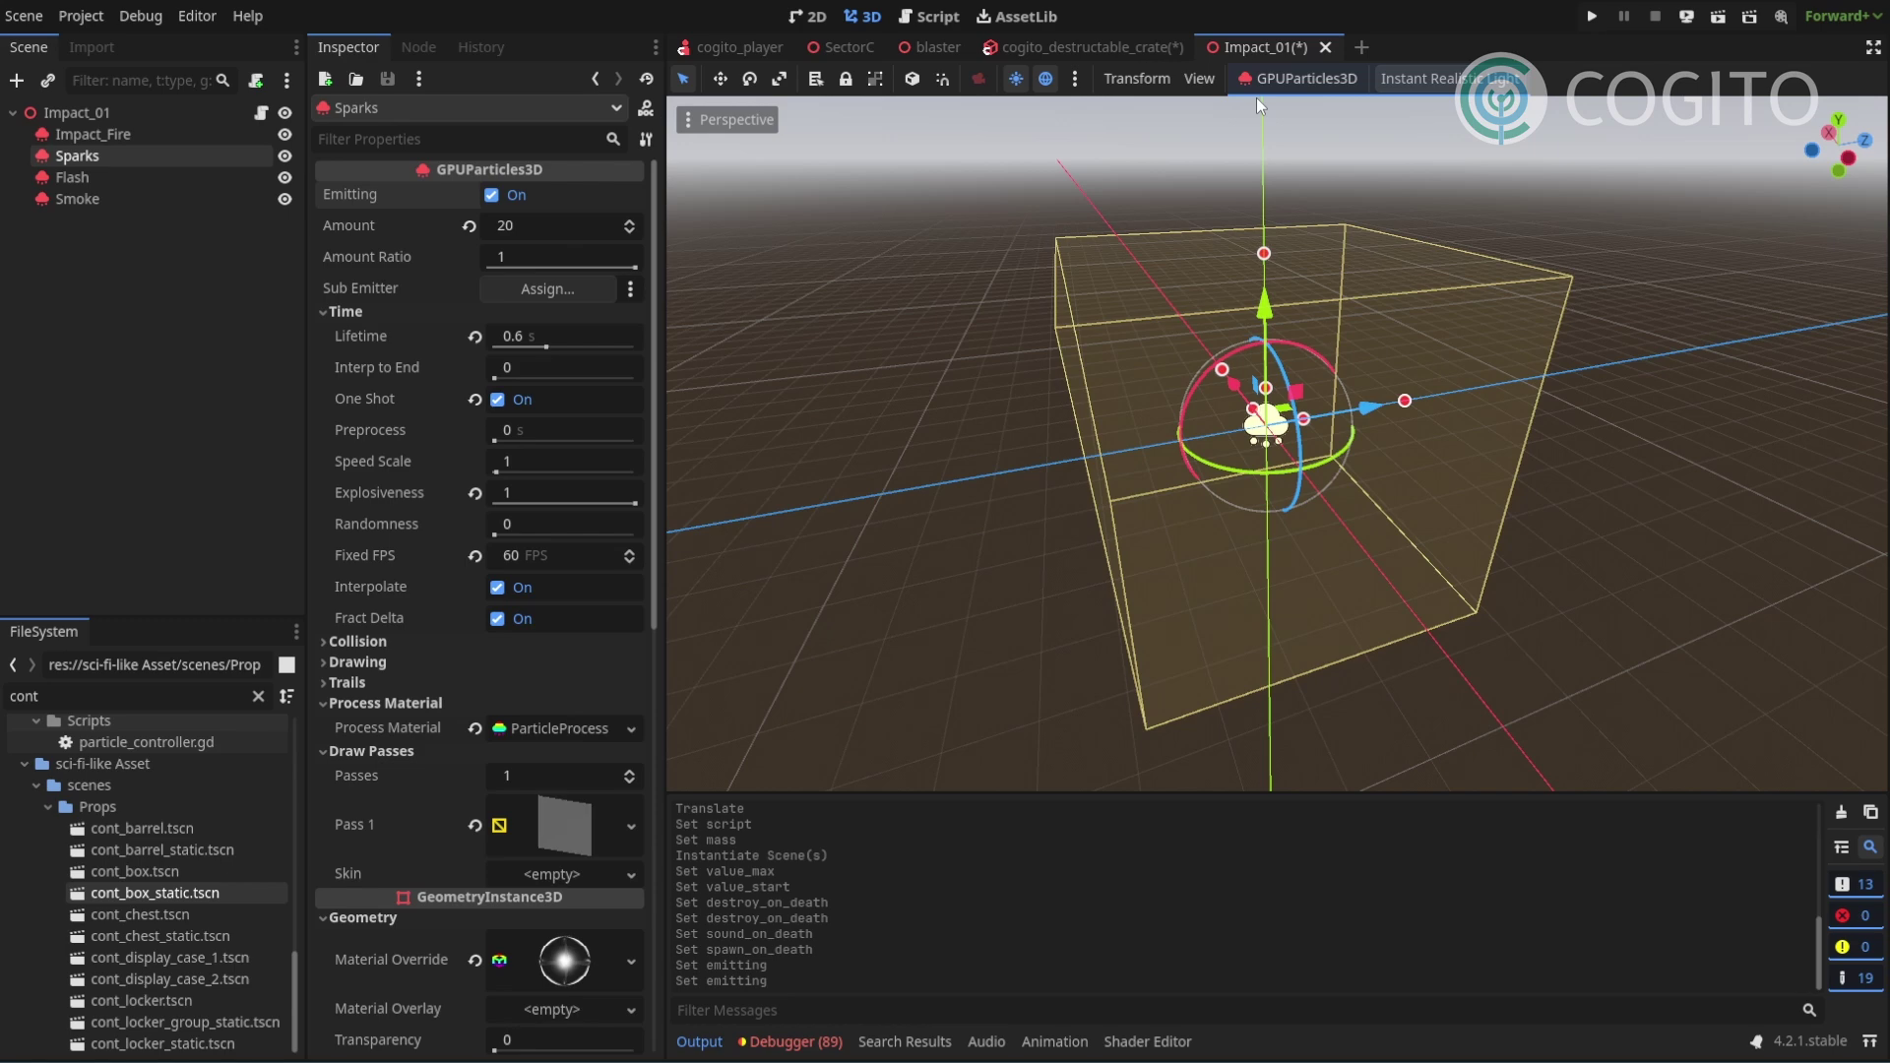
pyautogui.click(1326, 47)
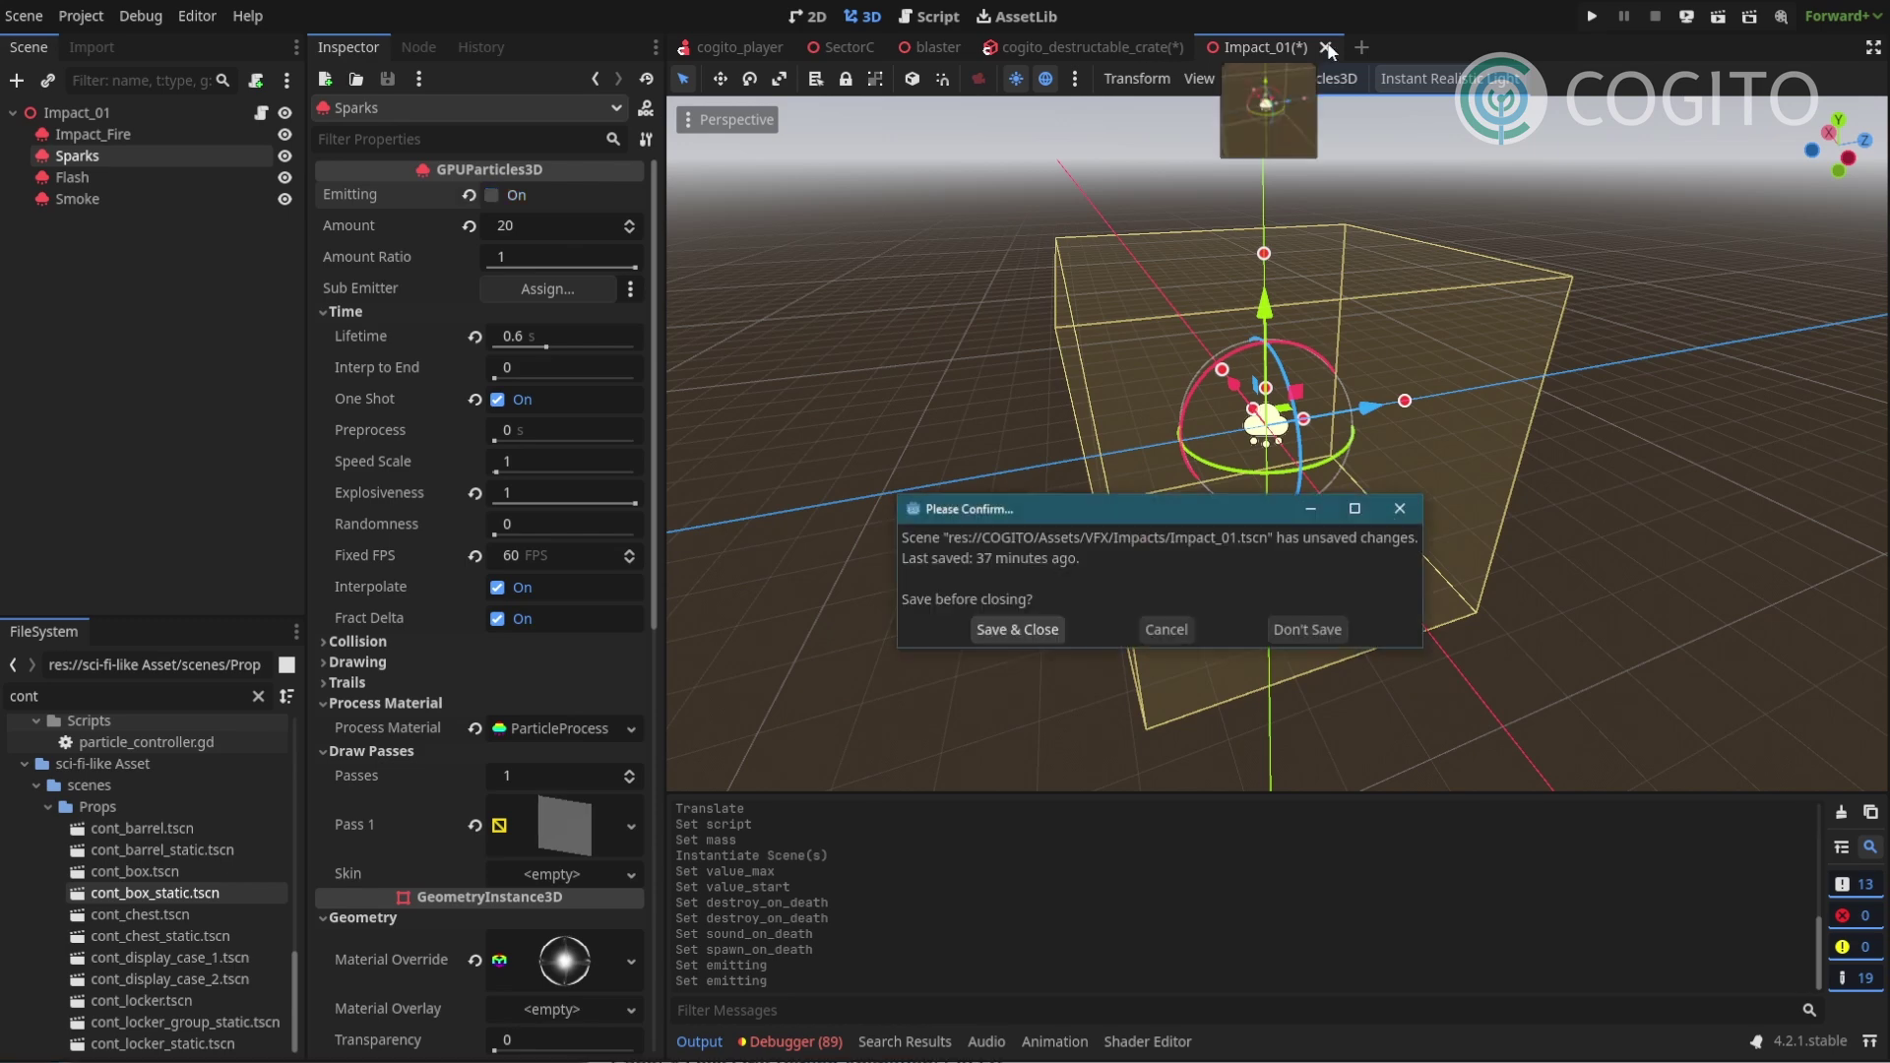
pyautogui.click(1307, 629)
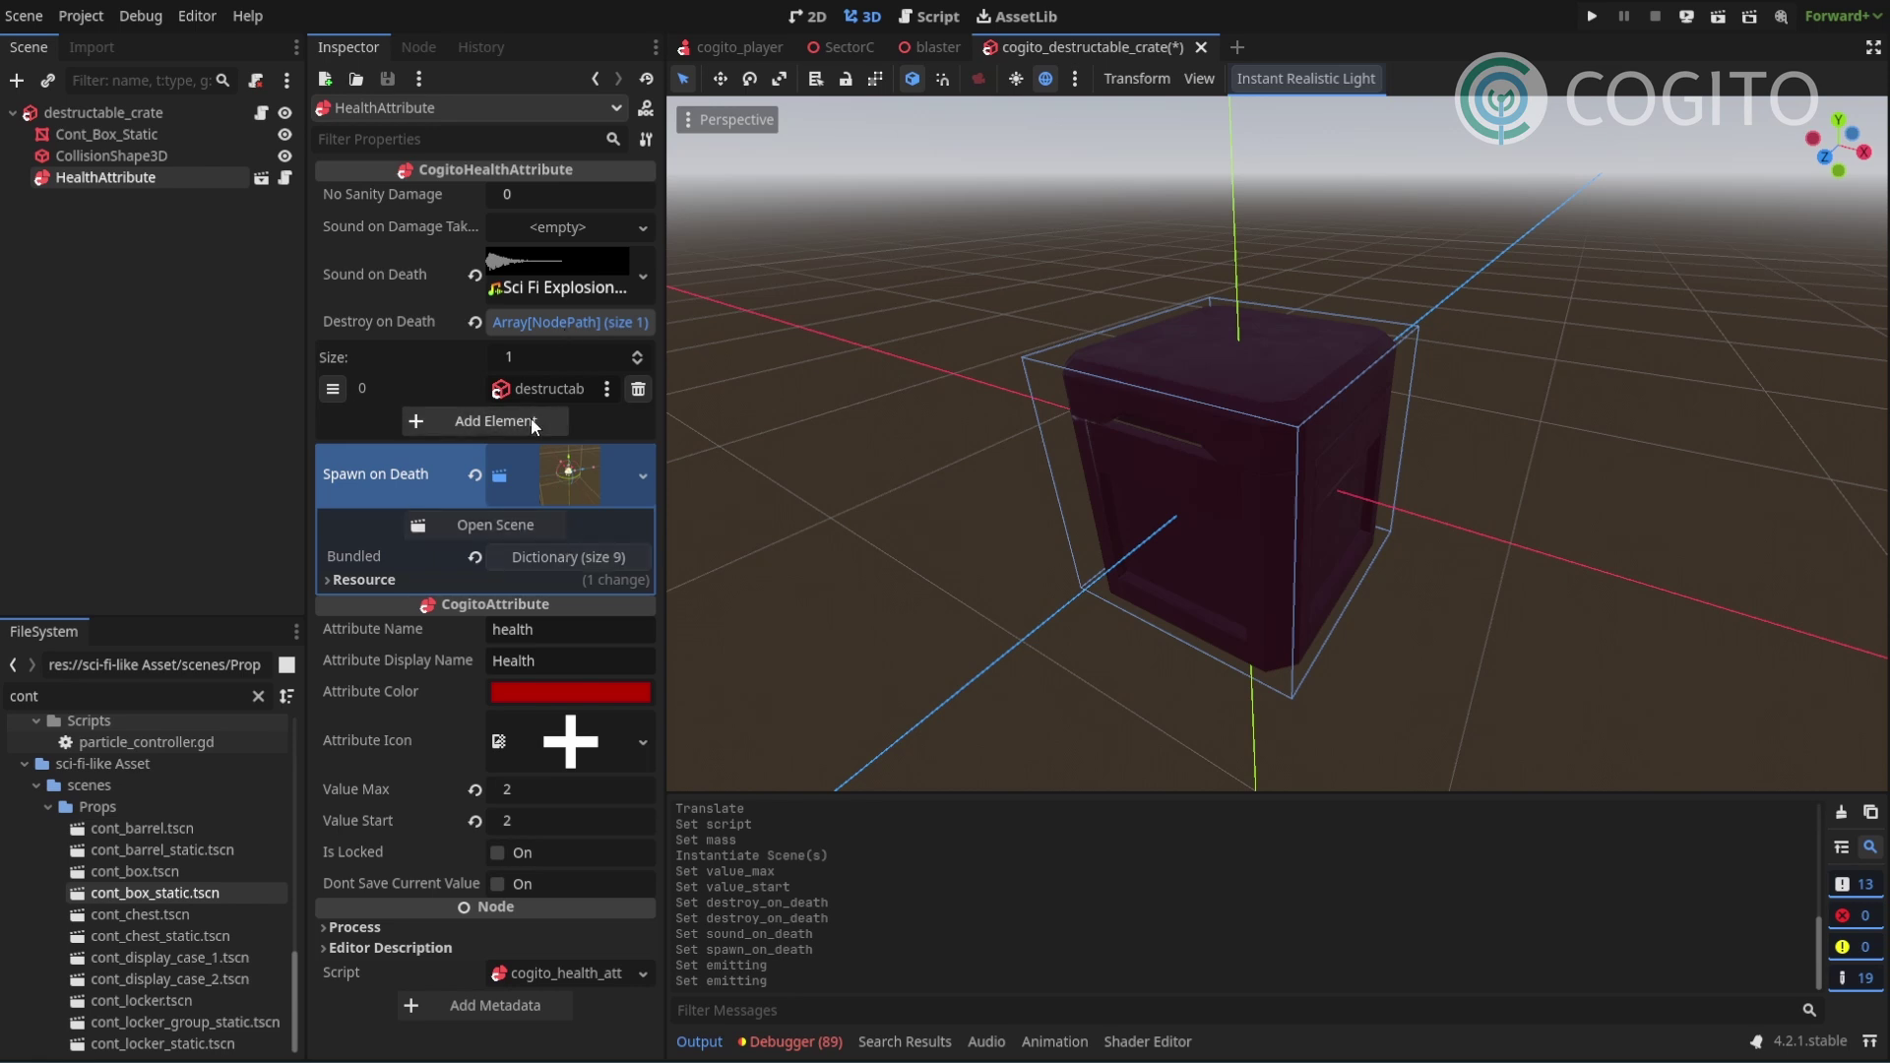
pyautogui.moveTo(1135, 387); pyautogui.dragTo(1023, 489, button='middle')
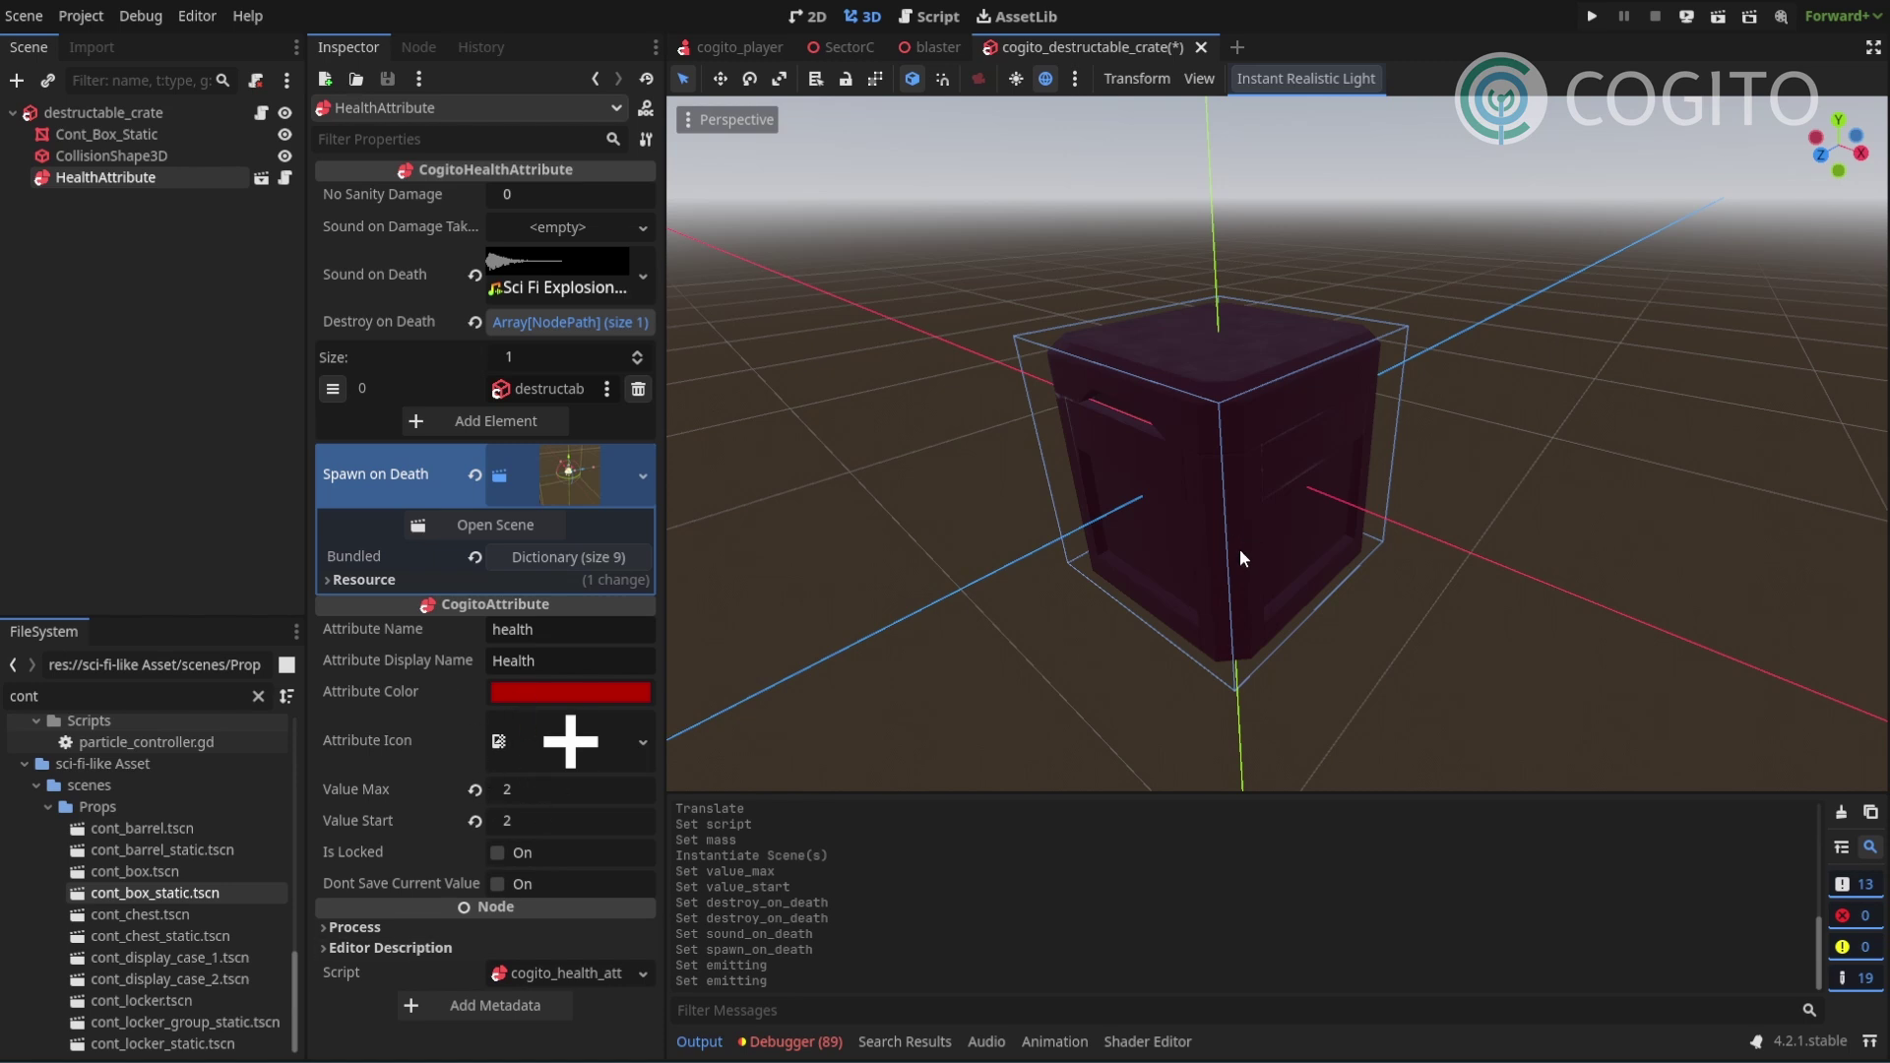
pyautogui.moveTo(1123, 527); pyautogui.dragTo(1290, 529, button='middle')
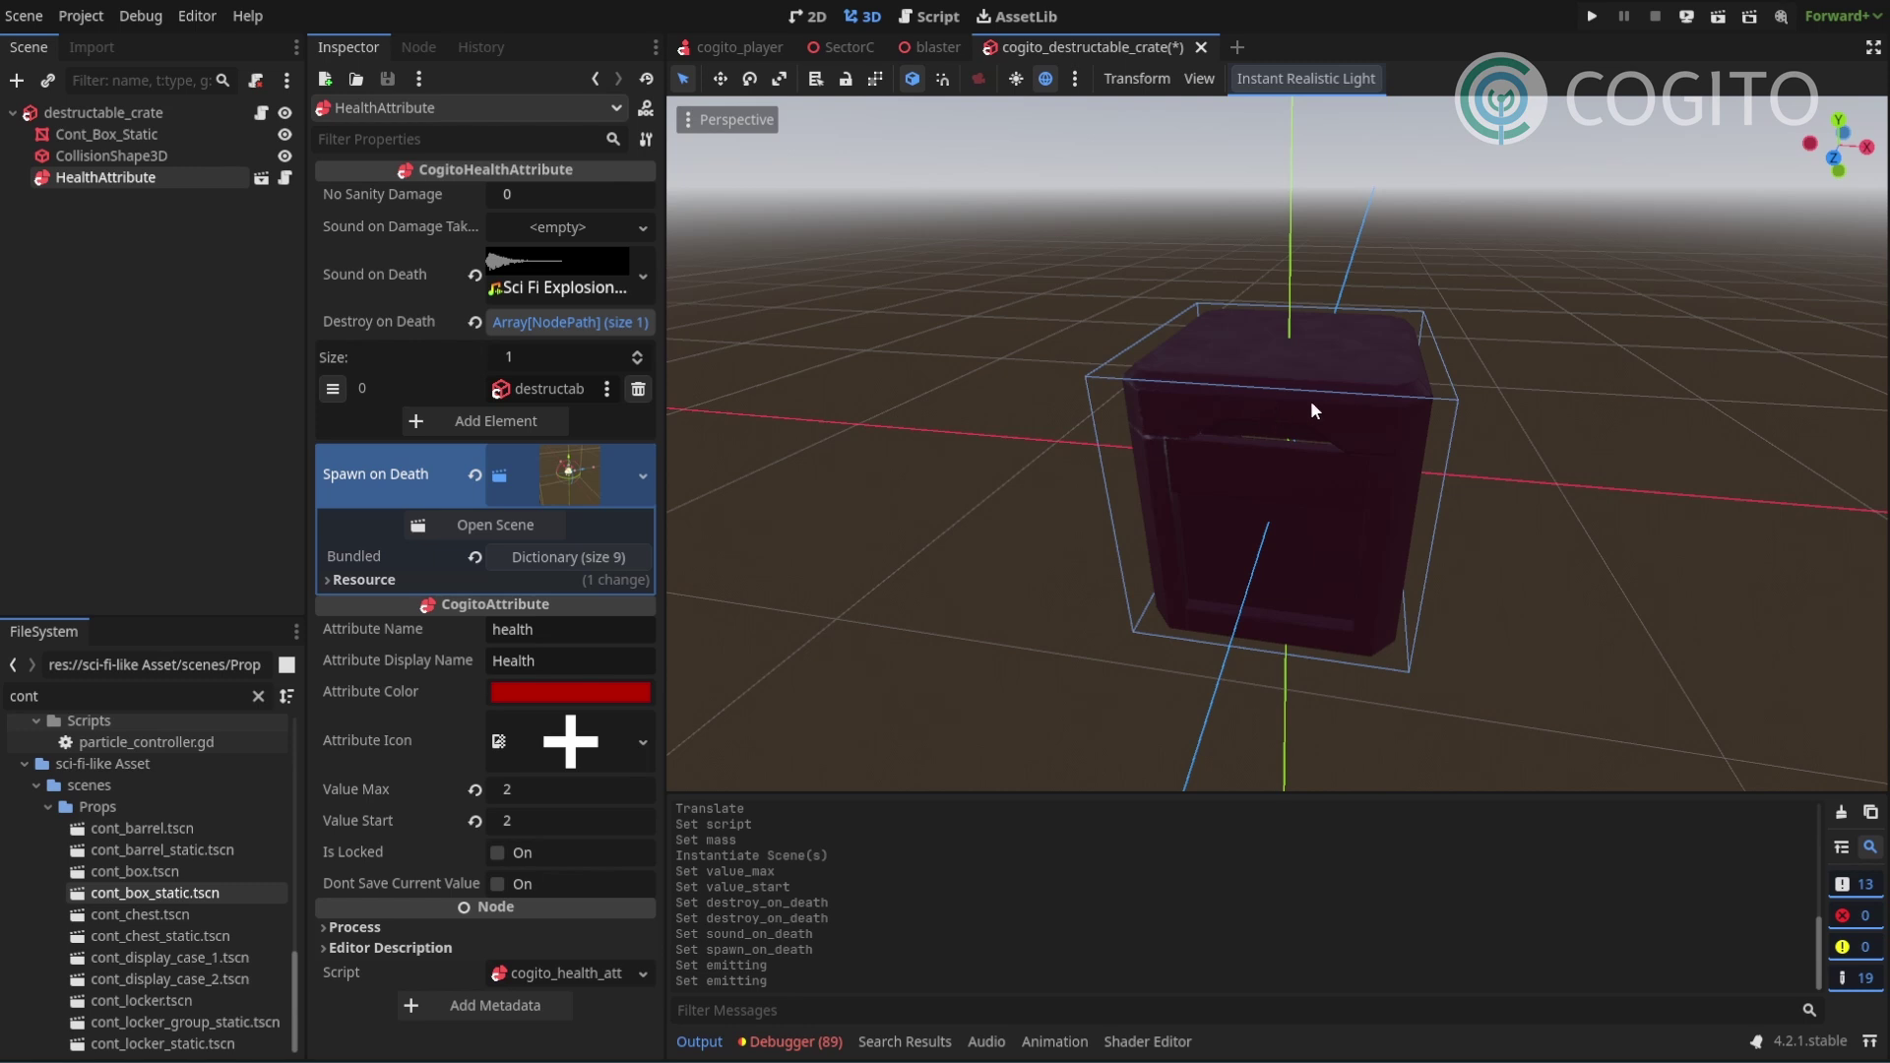
pyautogui.moveTo(1312, 412); pyautogui.dragTo(1344, 451, button='middle')
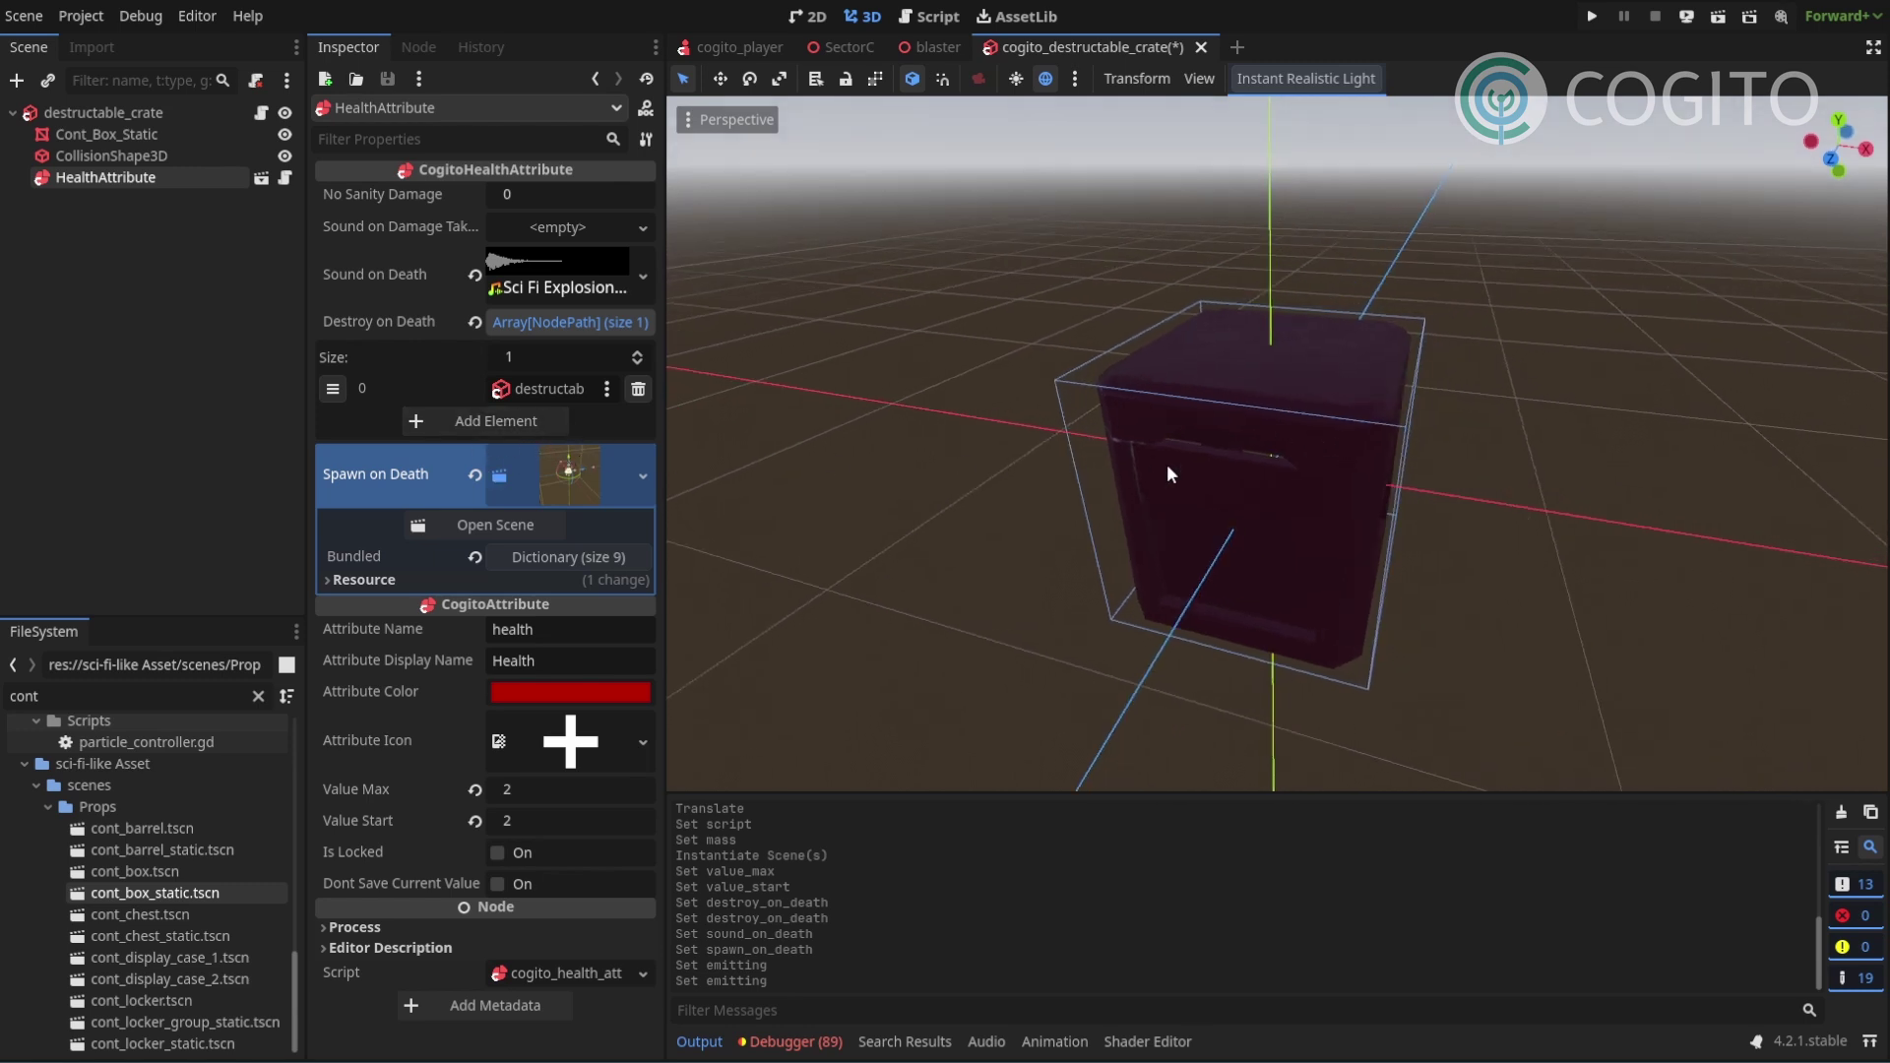
pyautogui.moveTo(1081, 365); pyautogui.dragTo(1282, 396, button='middle')
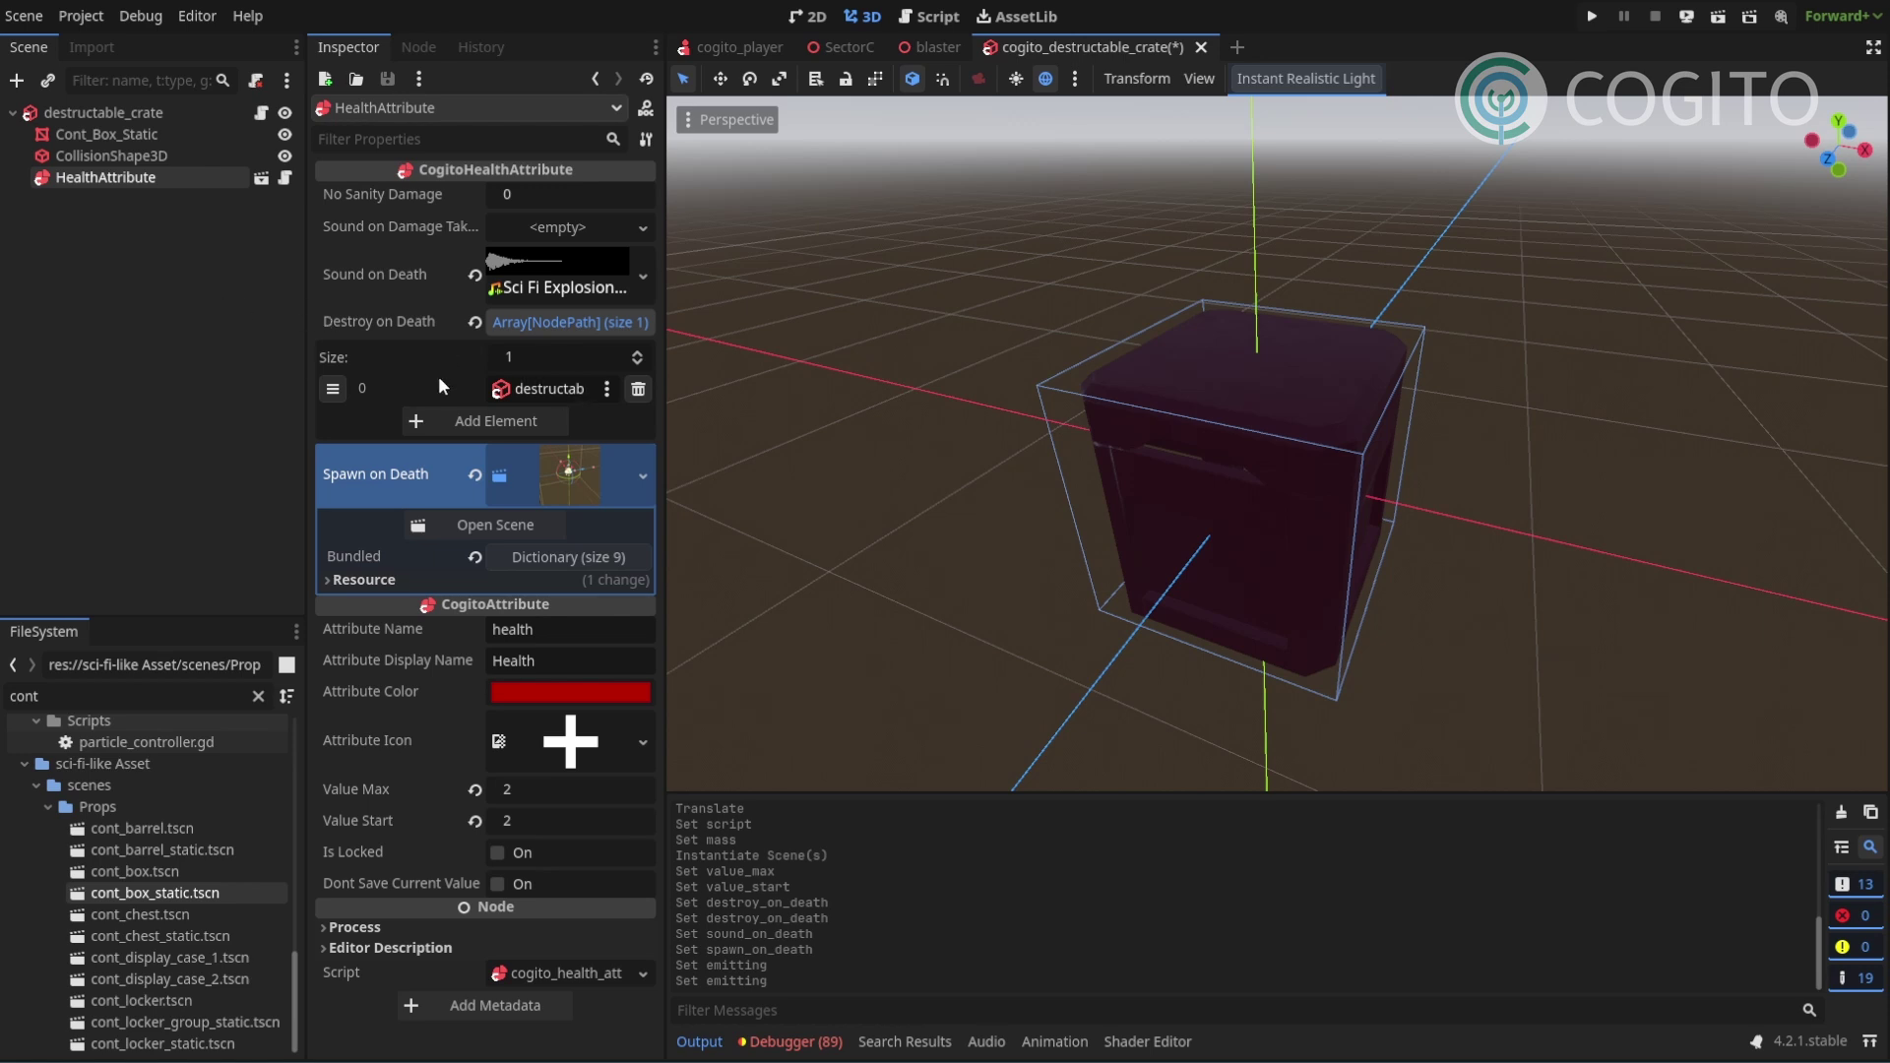
pyautogui.click(228, 327)
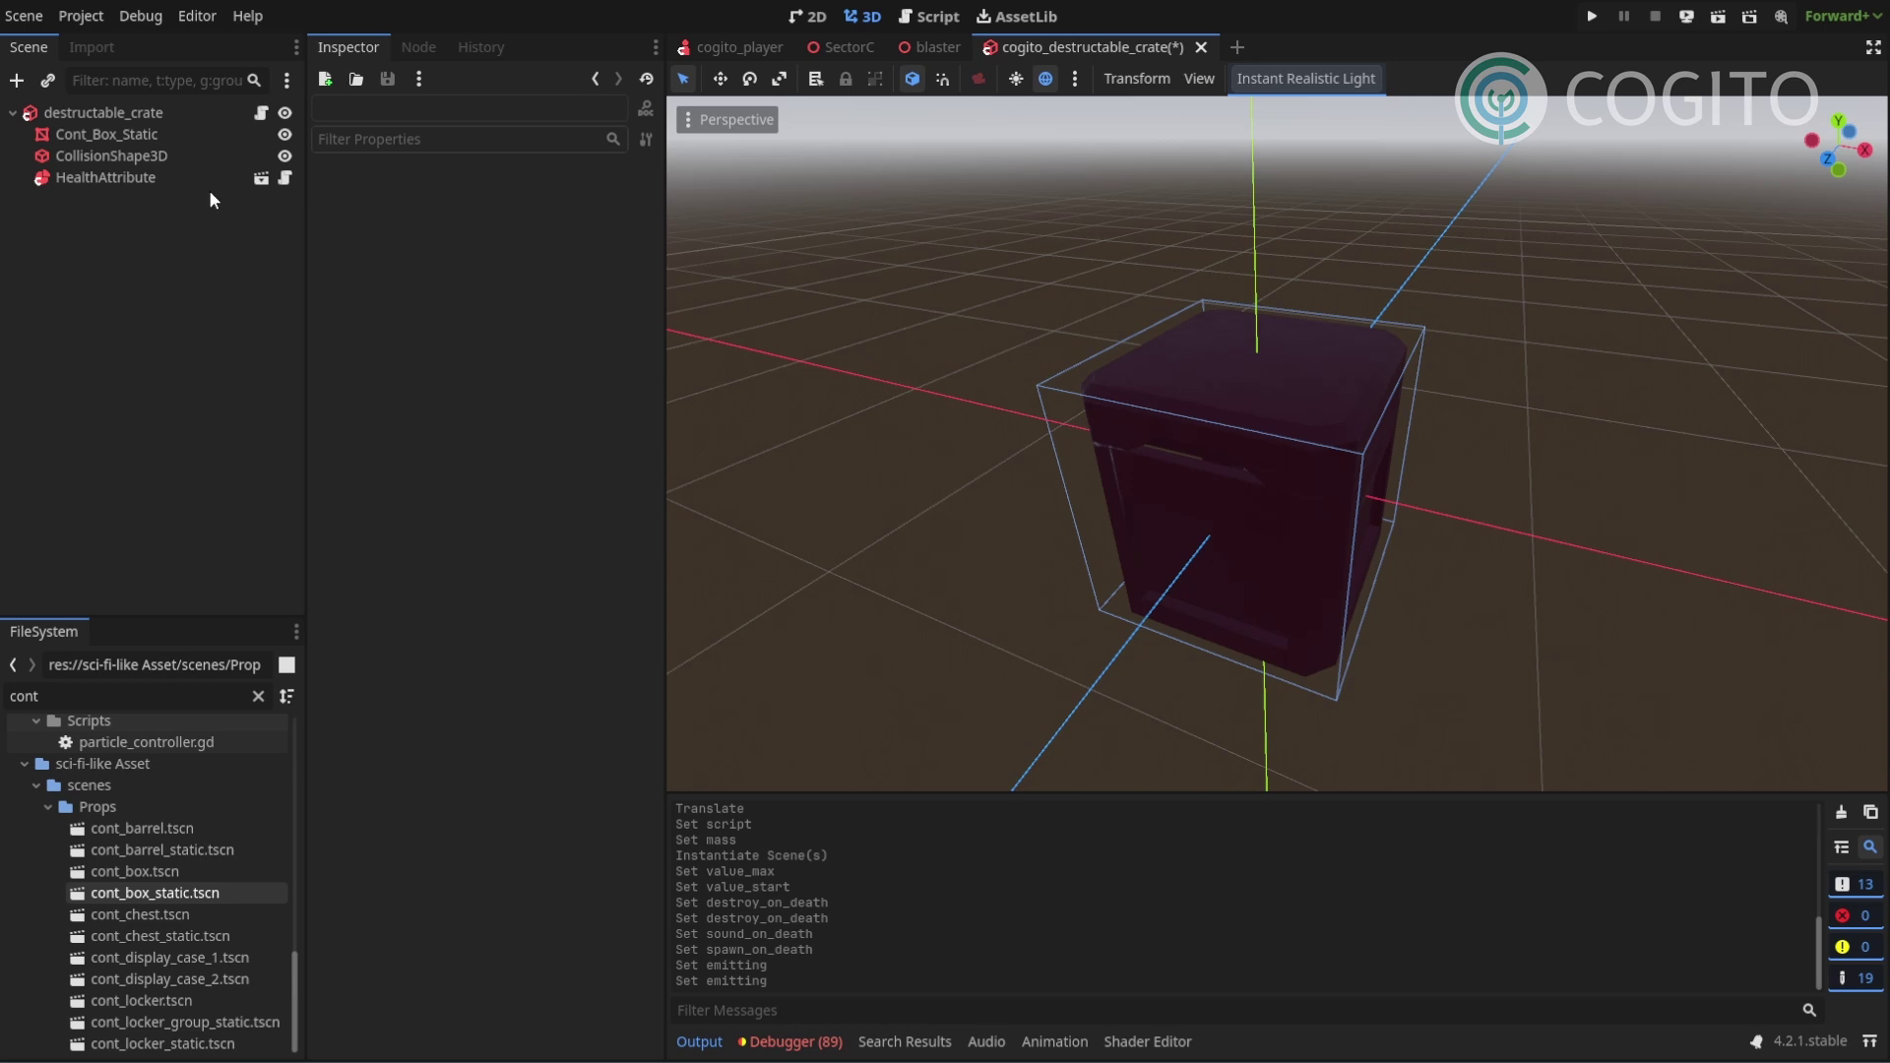
# Instantiate the HitboxComponent scene as a child of the destructable_crate root node.
pyautogui.click(147, 114)
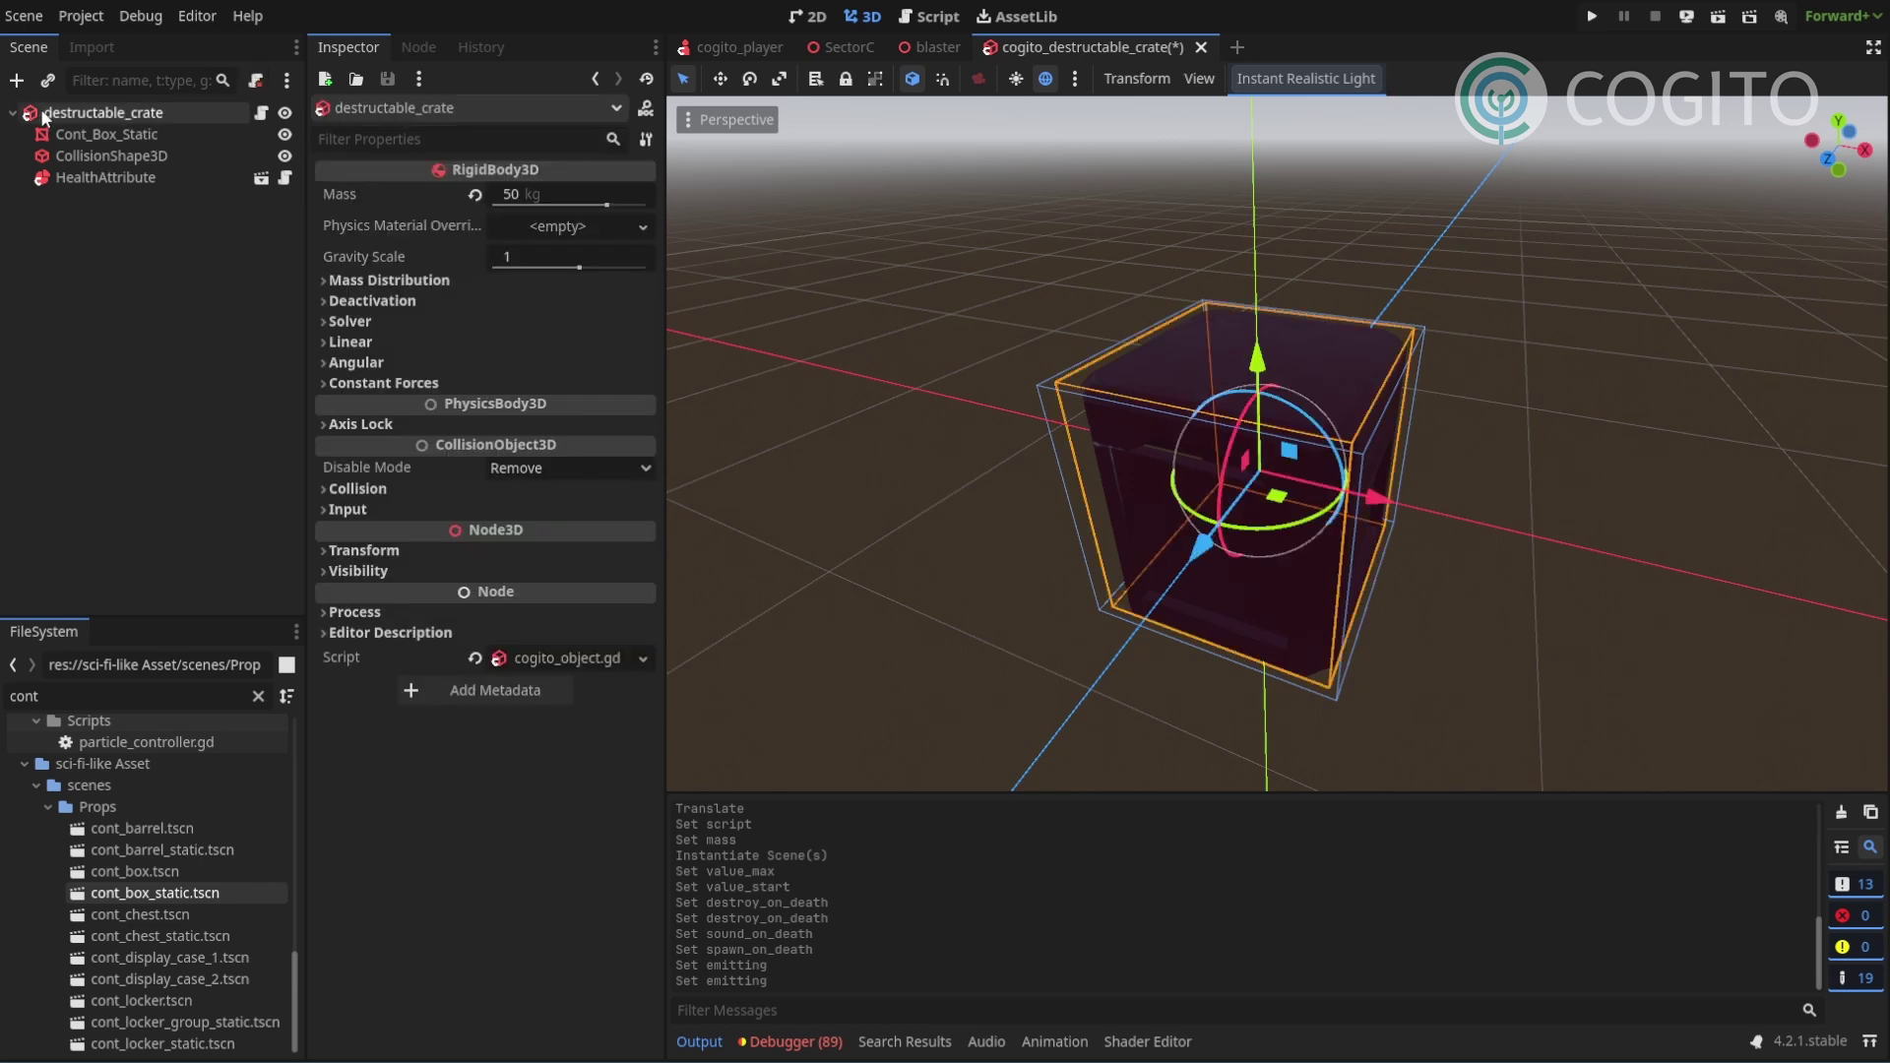
pyautogui.click(48, 80)
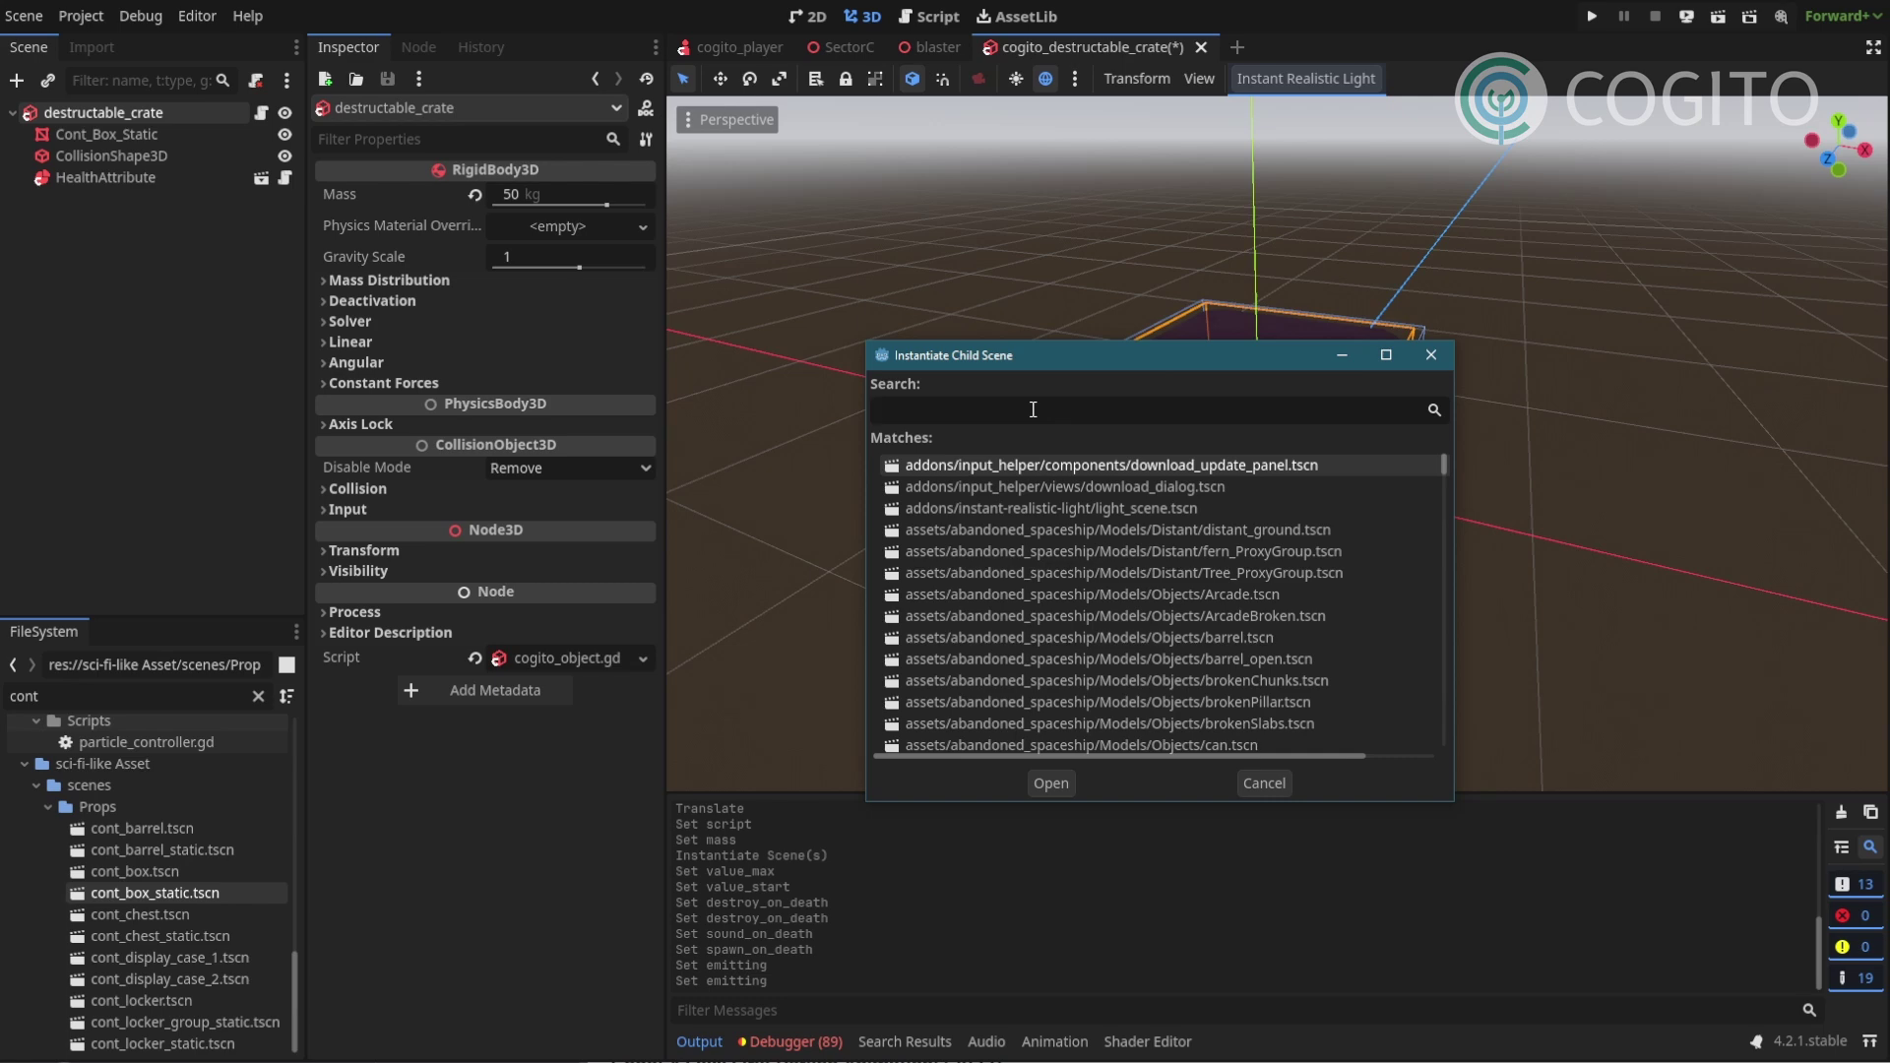
pyautogui.write('hitbox')
pyautogui.press('Return')
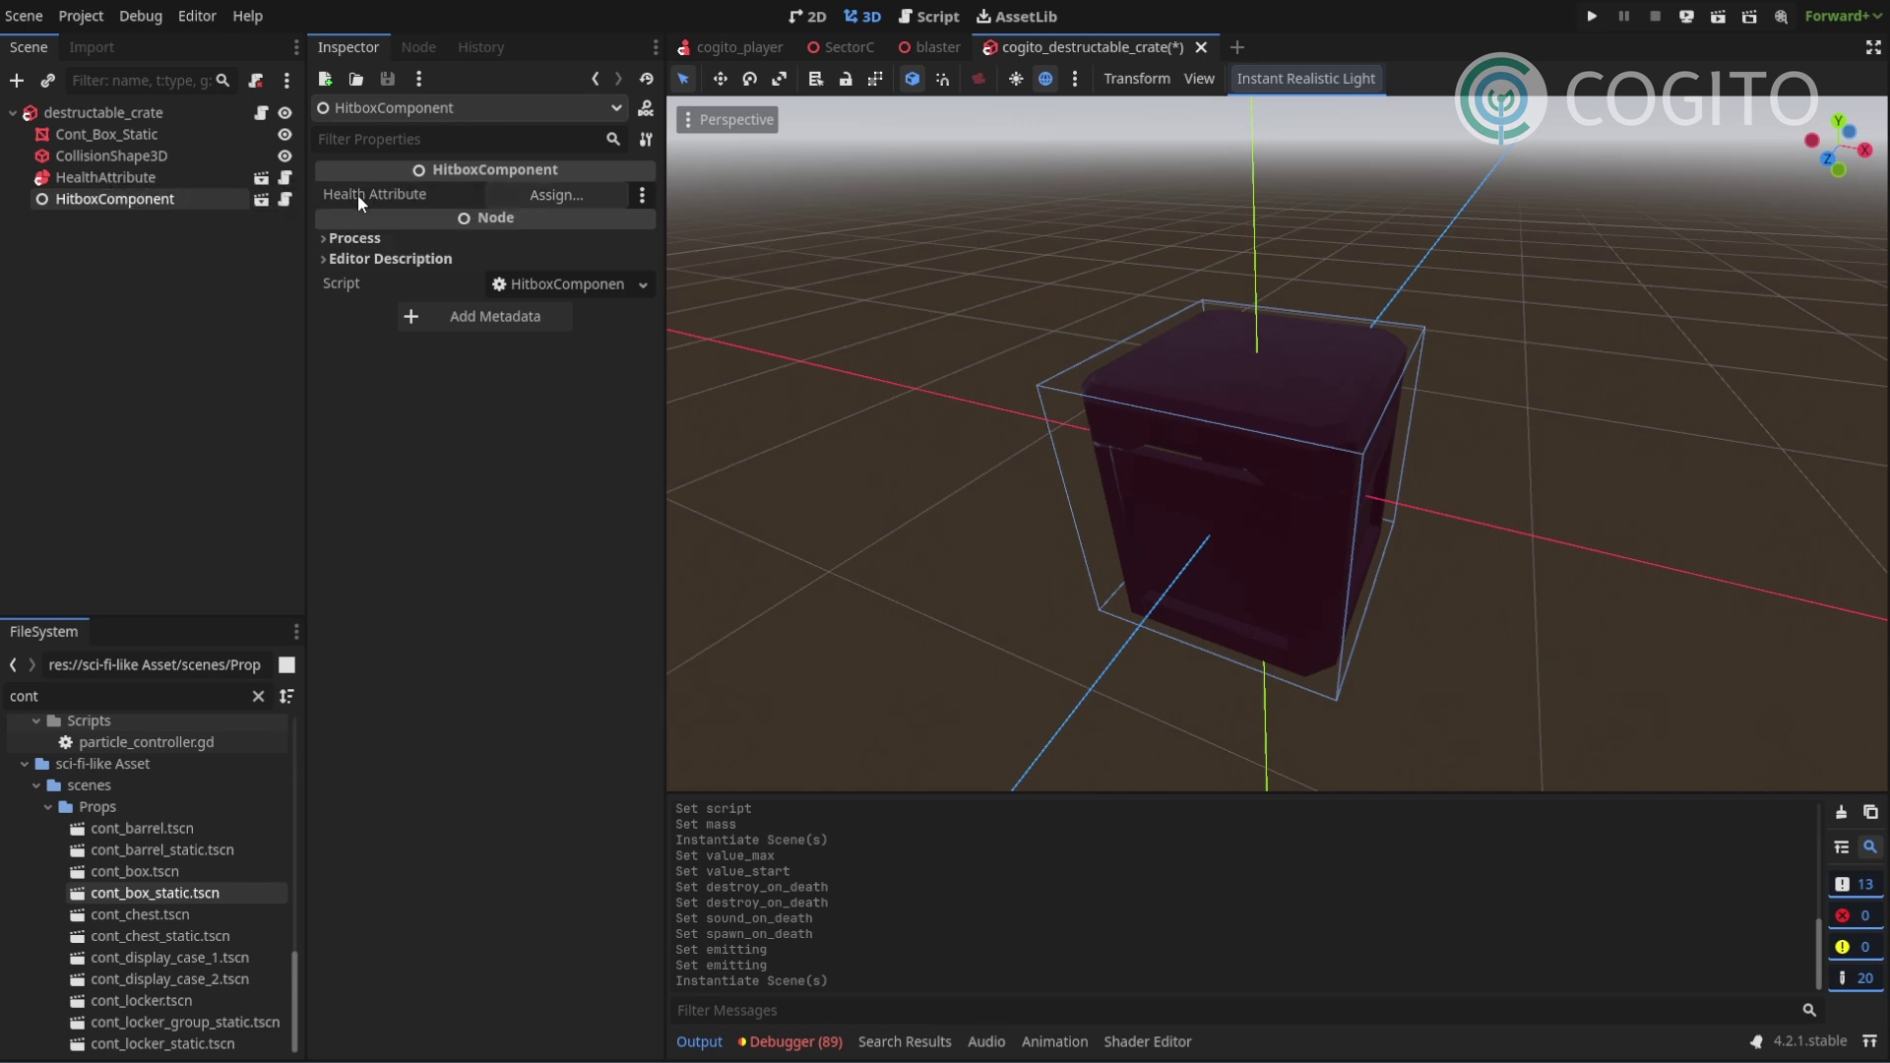
# Assign the crate's HealthAttribute node to the HitboxComponent's Health Attribute property and save the scene.
pyautogui.moveTo(128, 173); pyautogui.dragTo(547, 193)
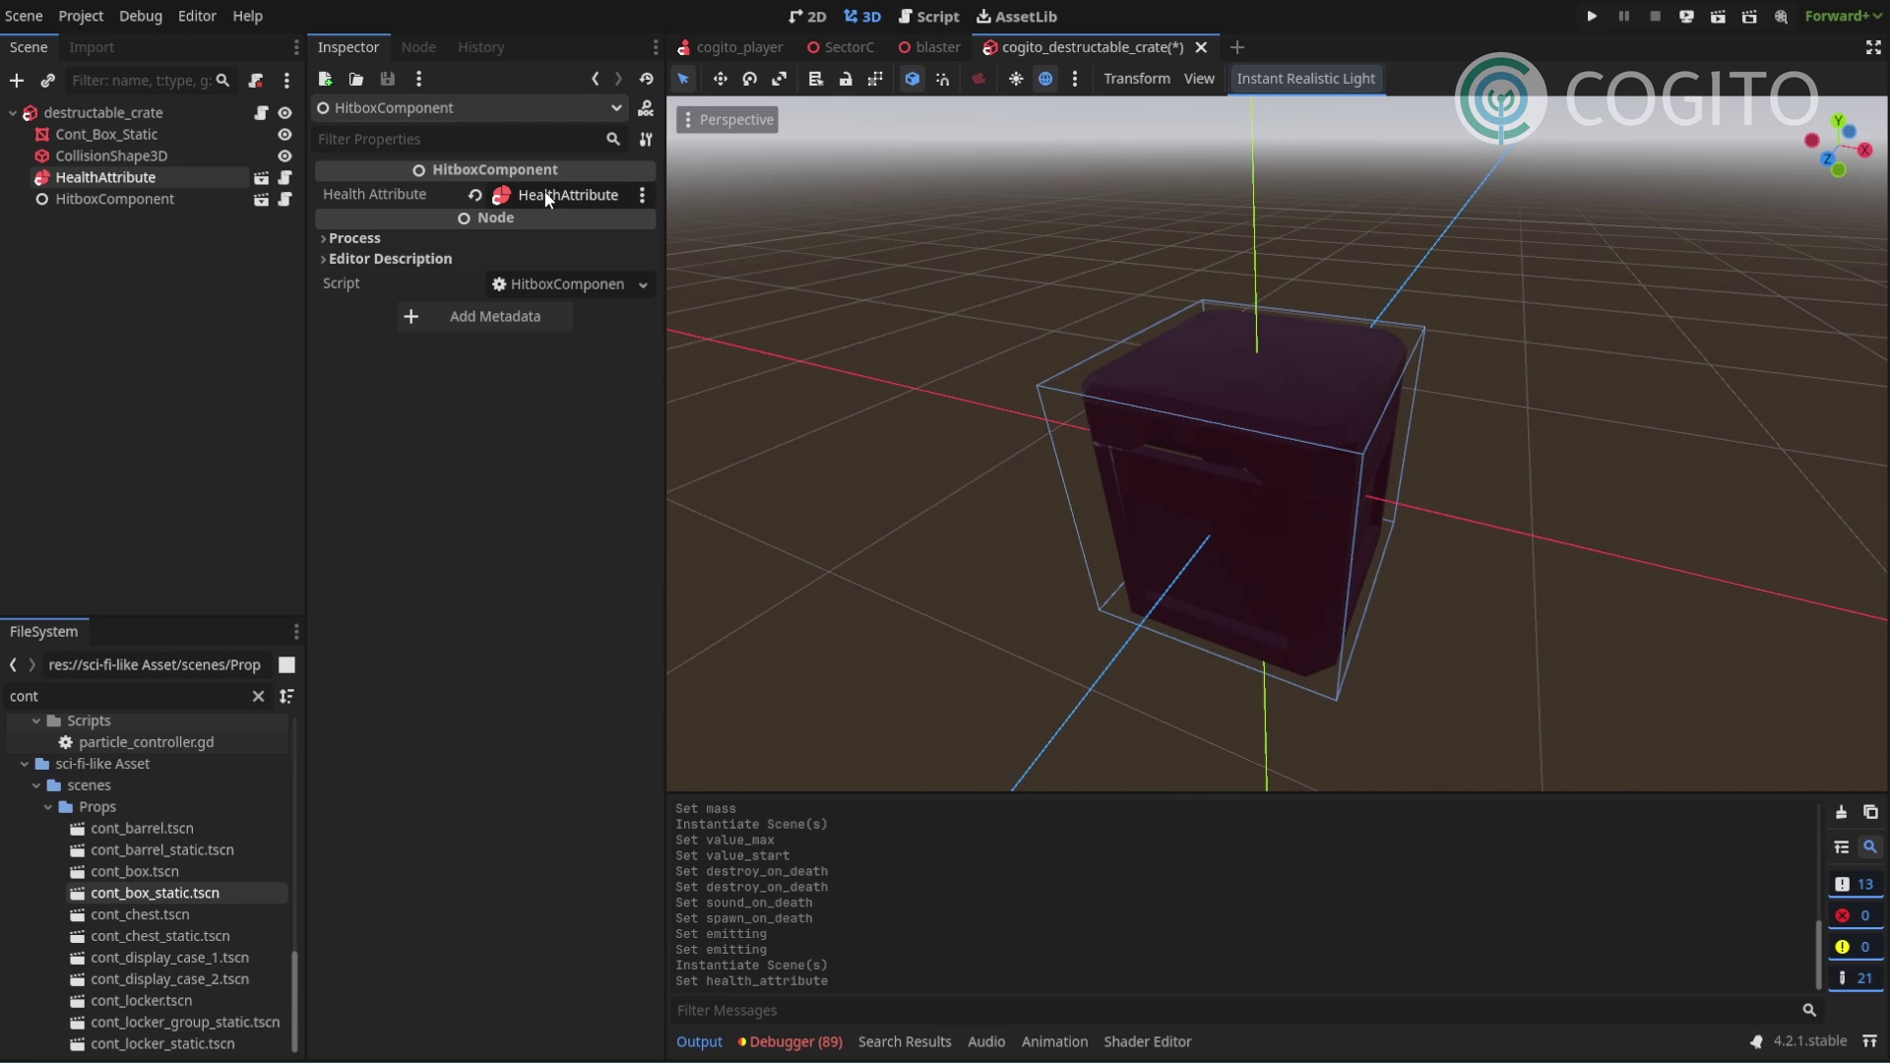
pyautogui.moveTo(1285, 362); pyautogui.dragTo(1277, 367, button='middle')
pyautogui.hotkey('ctrl', 's')
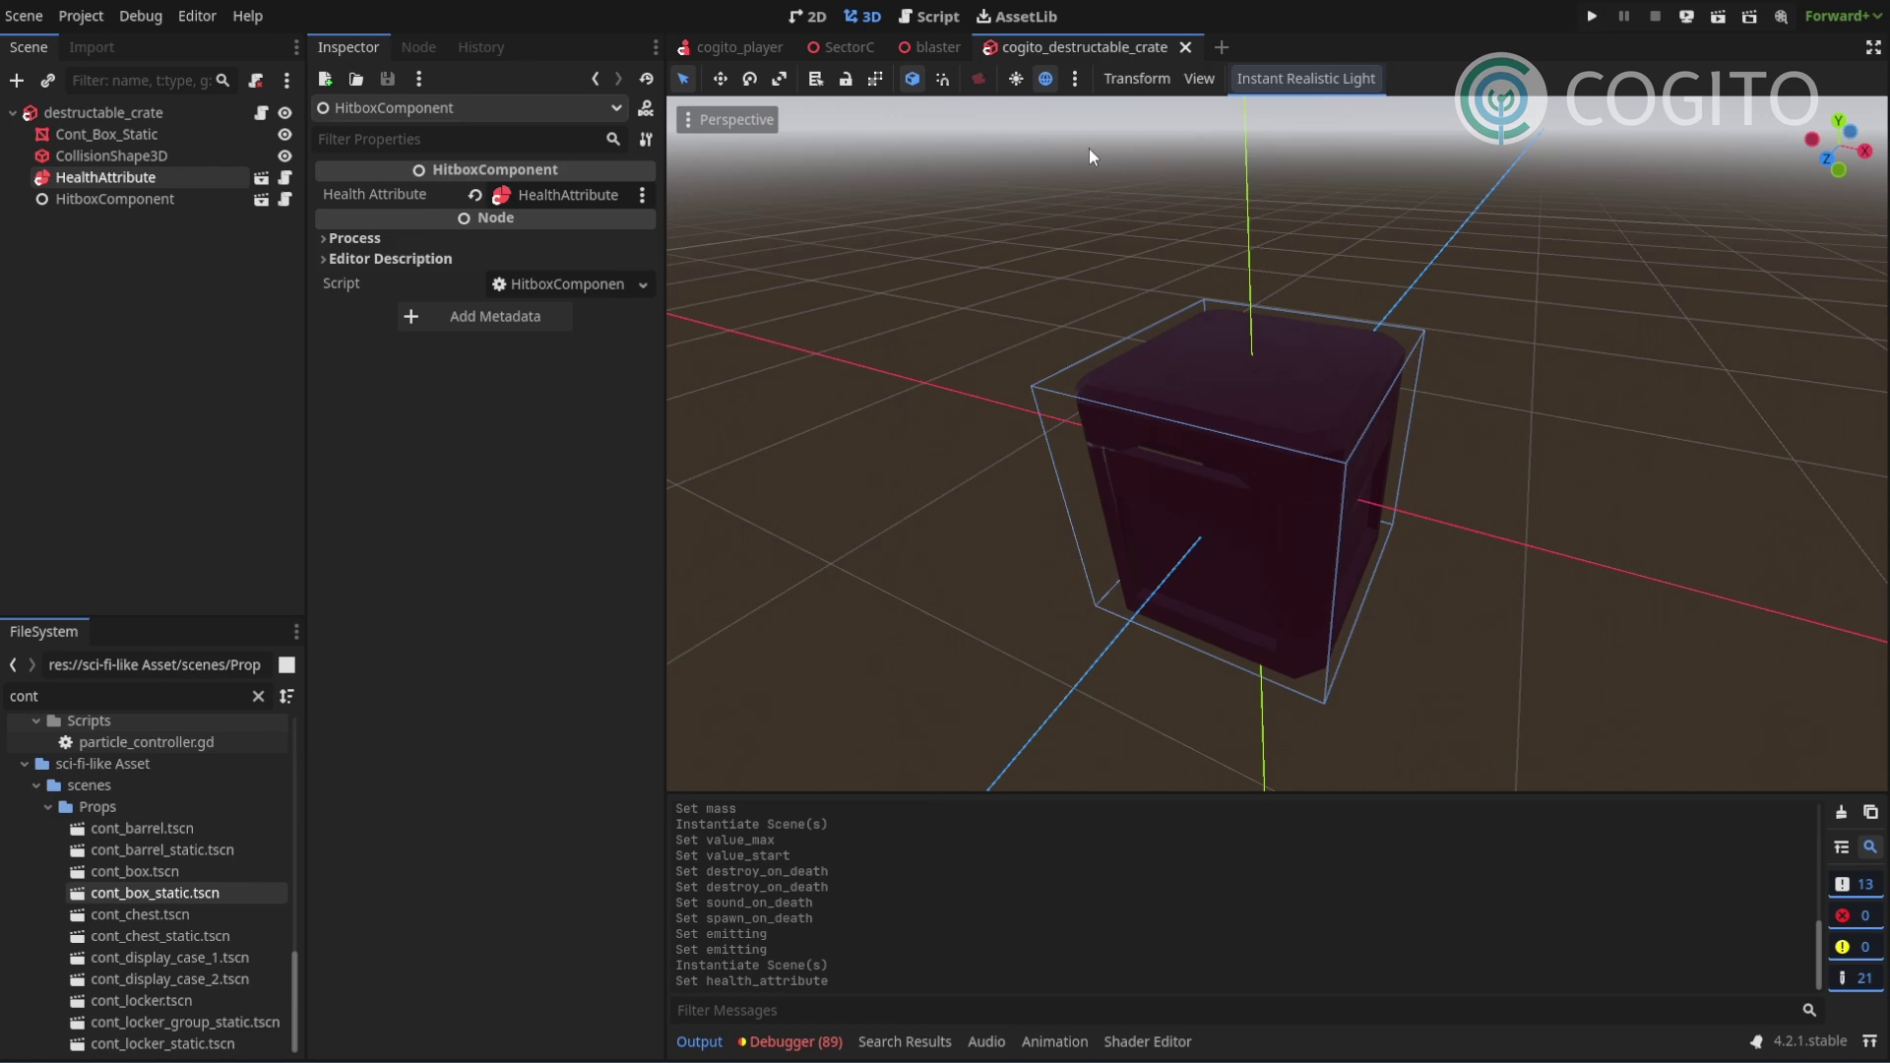
# In the SectorC scene, place one cogito_destructable_crate.tscn instance at each of the two static boxes and reparent both out of the boxes.
pyautogui.click(846, 46)
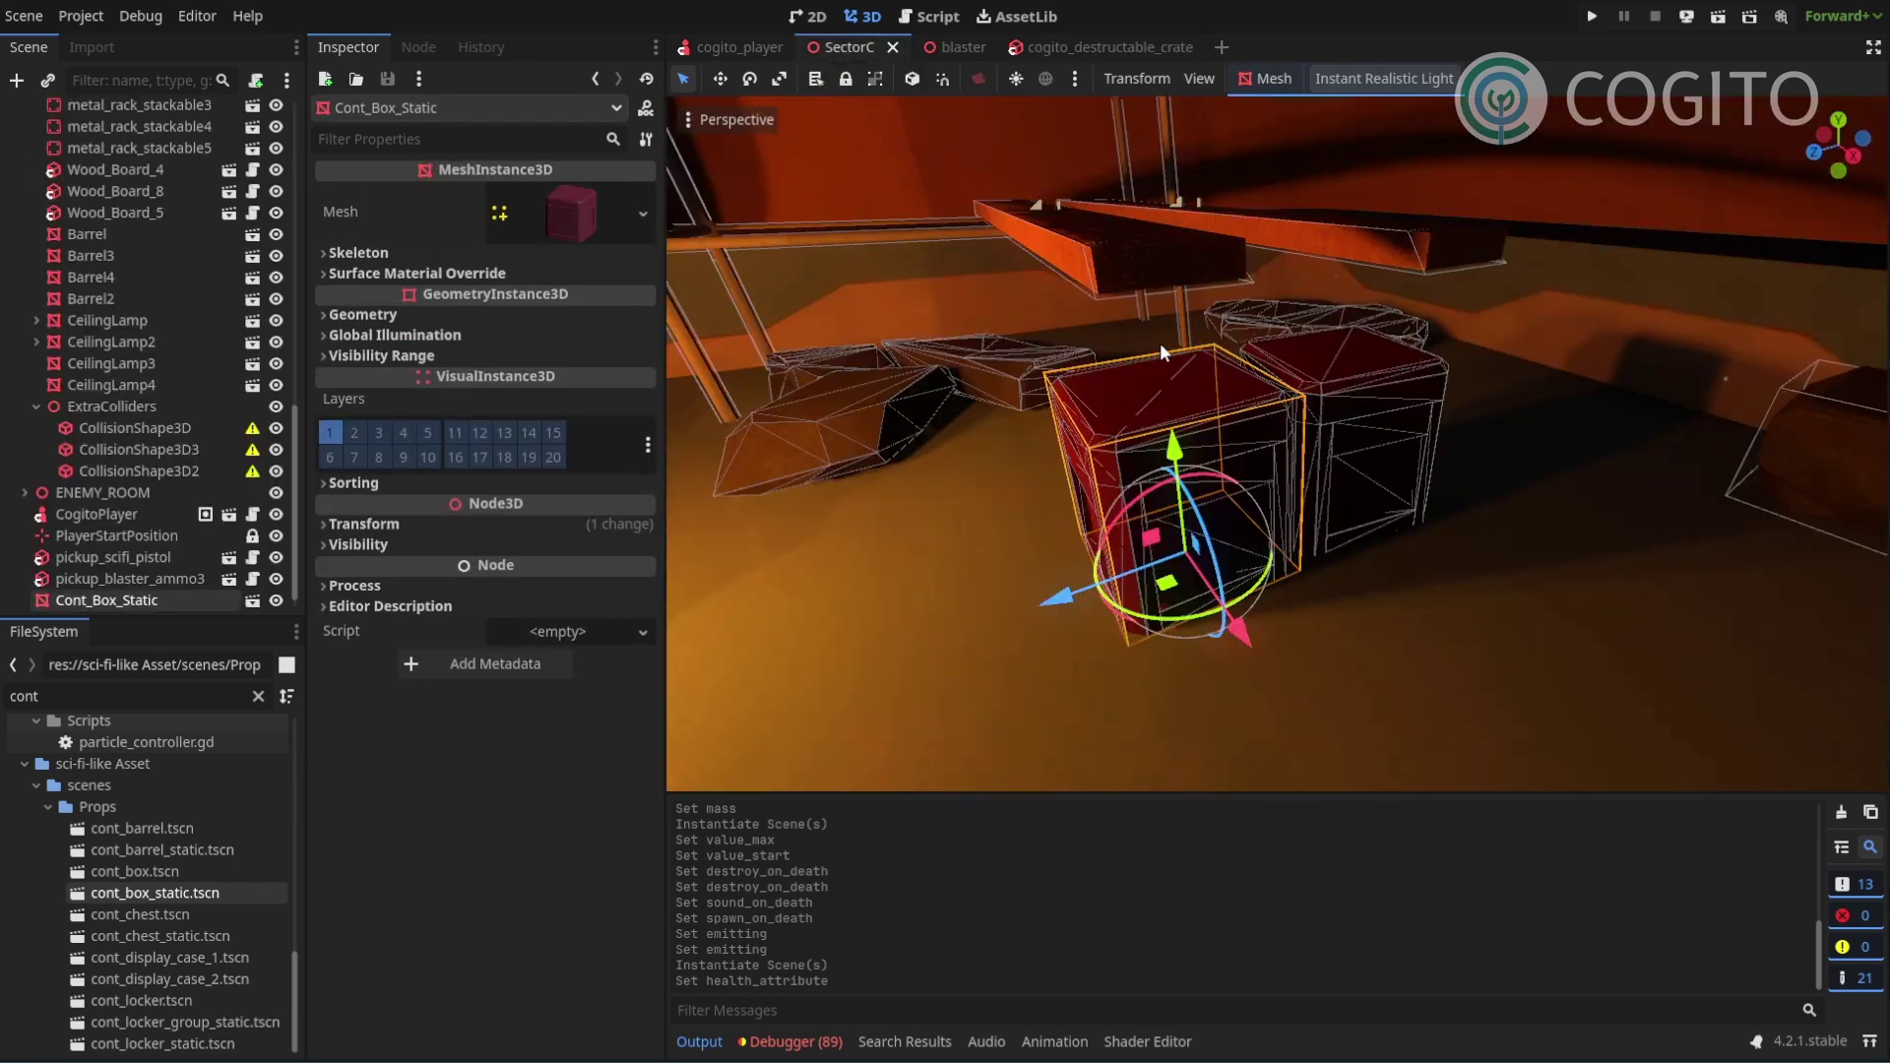
pyautogui.scroll(-3, 1181, 349)
pyautogui.hotkey('ctrl', 'd')
pyautogui.scroll(-1, 1349, 429)
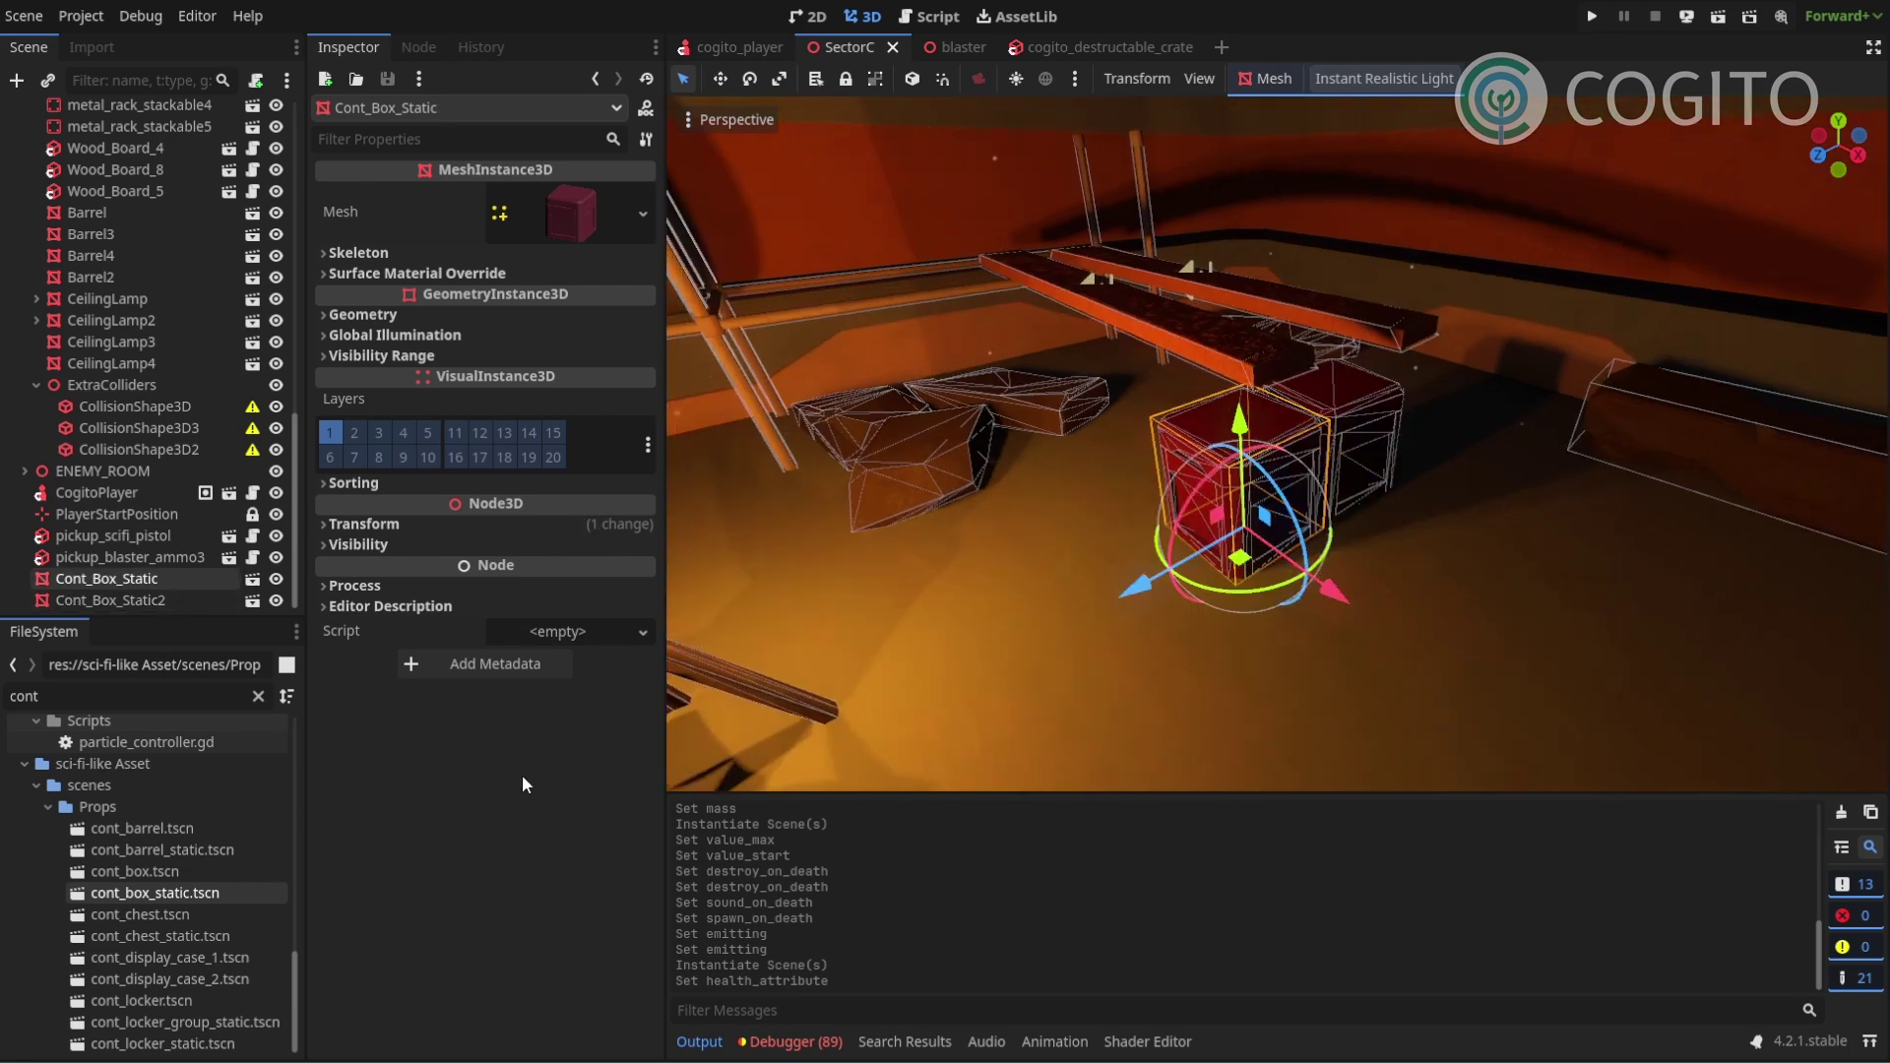
pyautogui.doubleClick(175, 691)
pyautogui.write('cogito_')
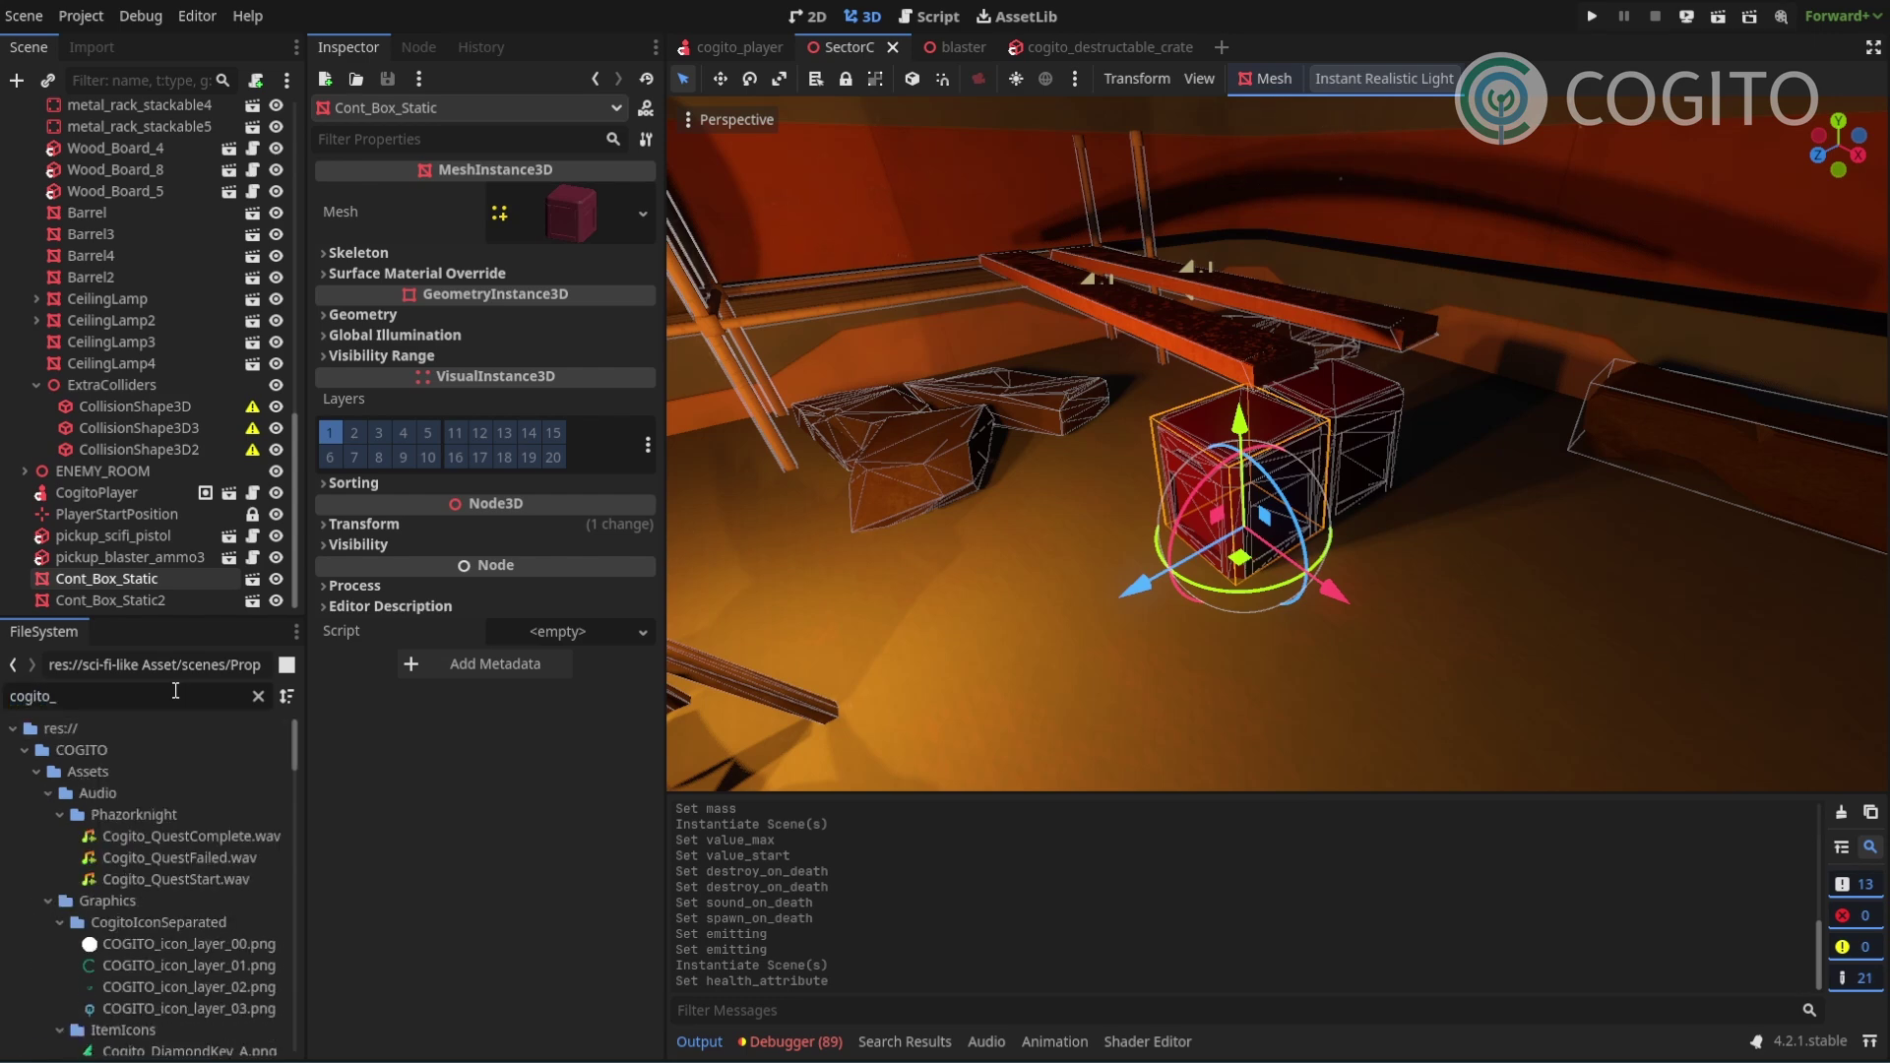
pyautogui.write('dest')
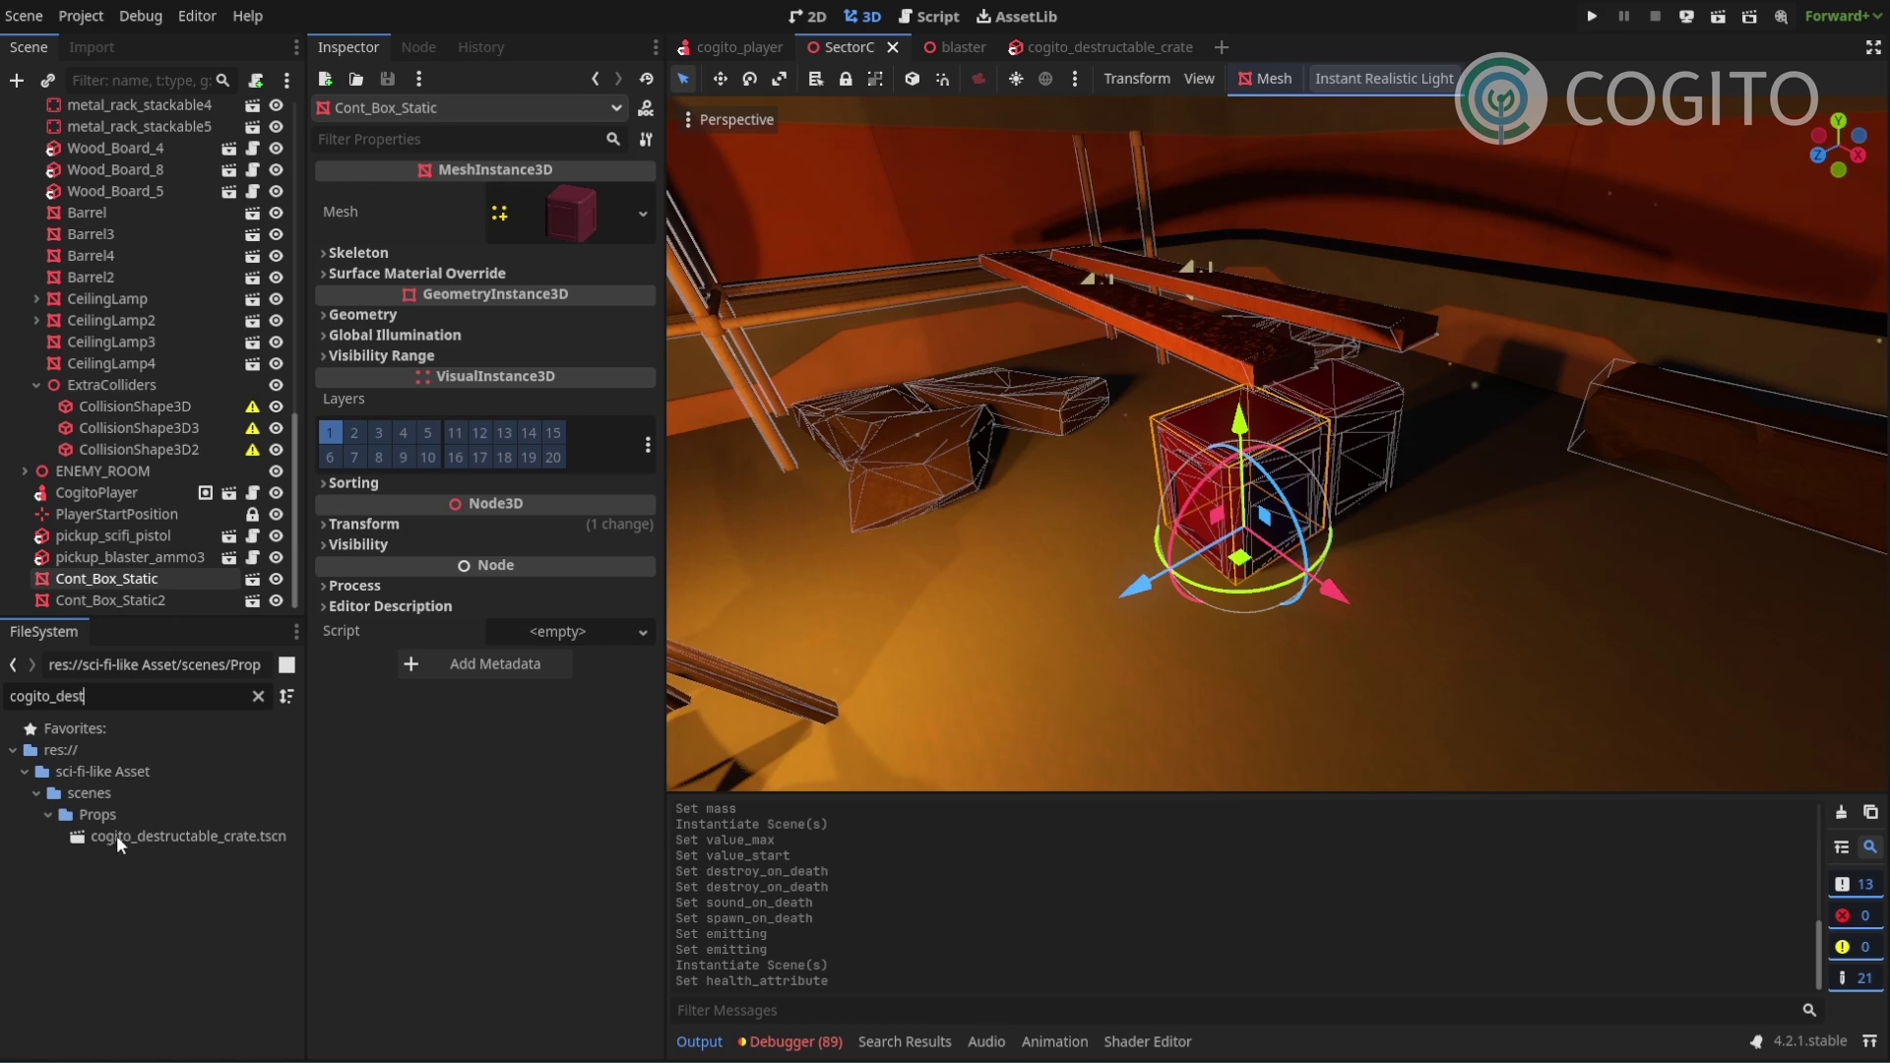
pyautogui.moveTo(116, 835); pyautogui.dragTo(126, 579)
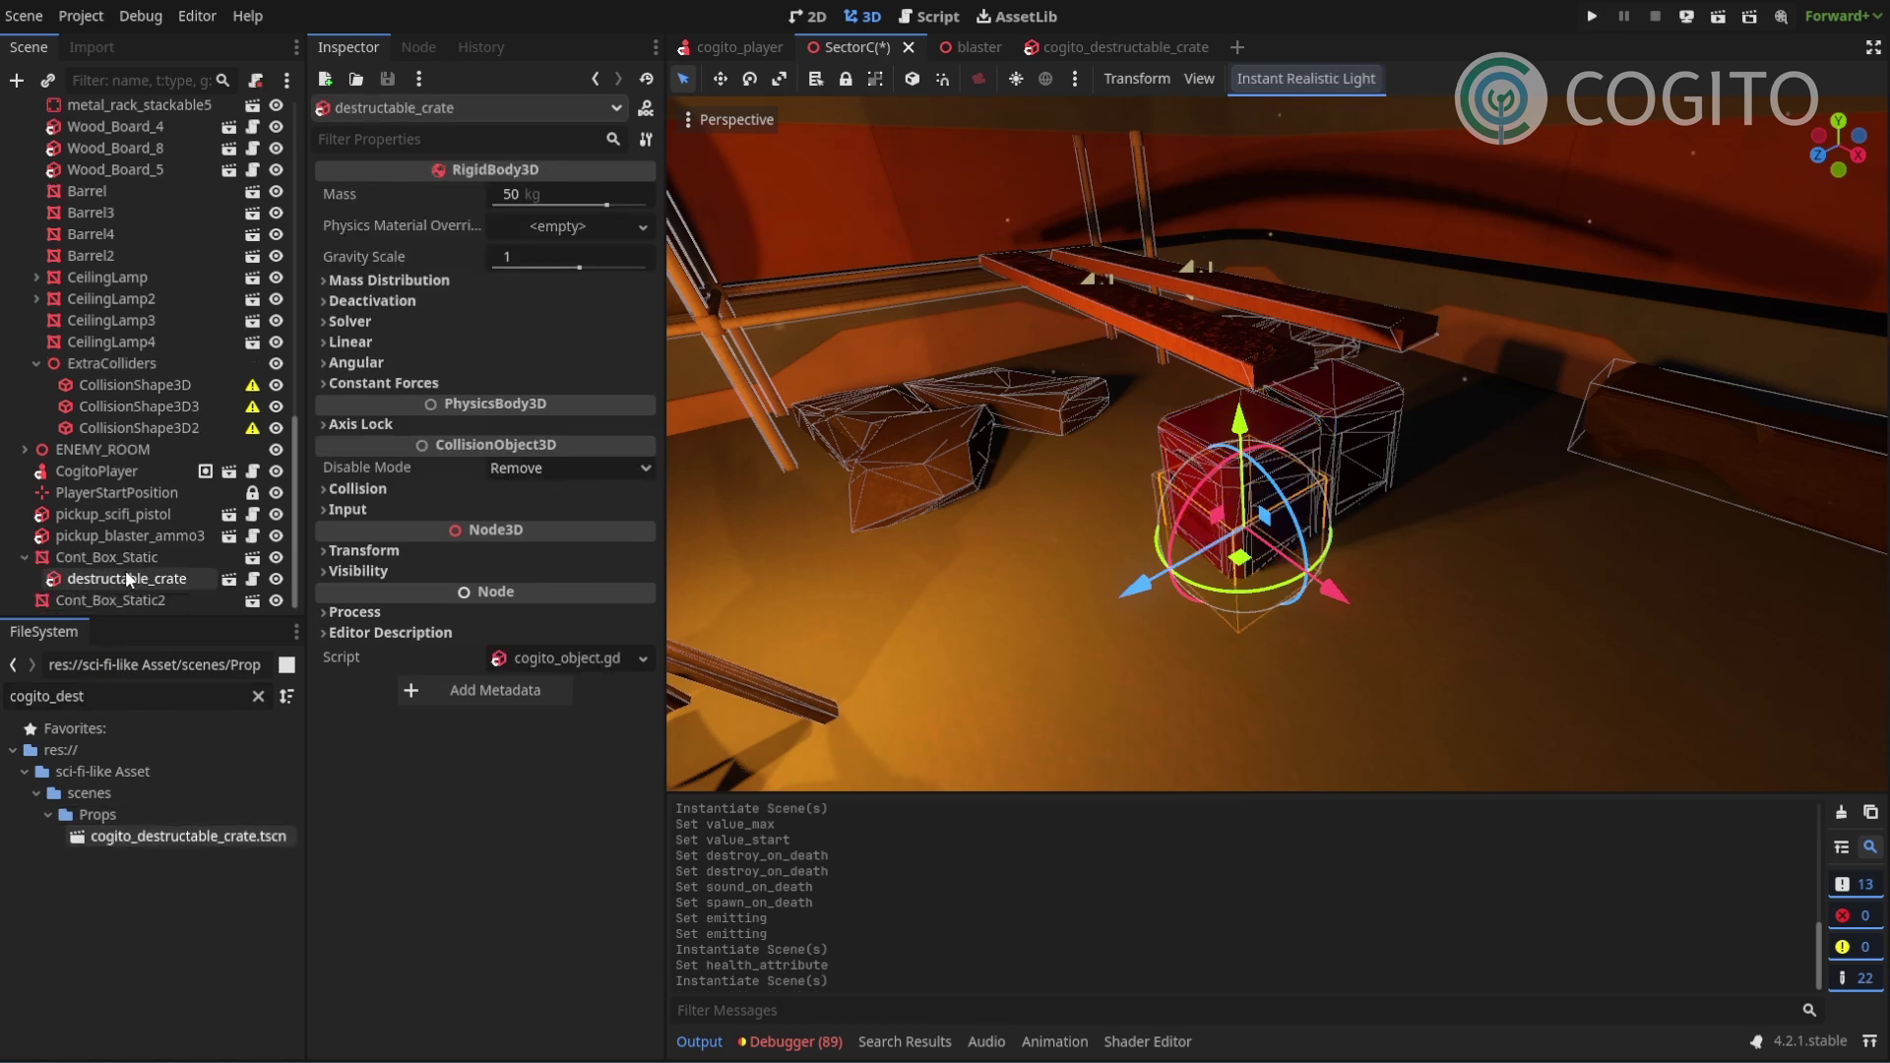
pyautogui.moveTo(152, 834); pyautogui.dragTo(104, 523)
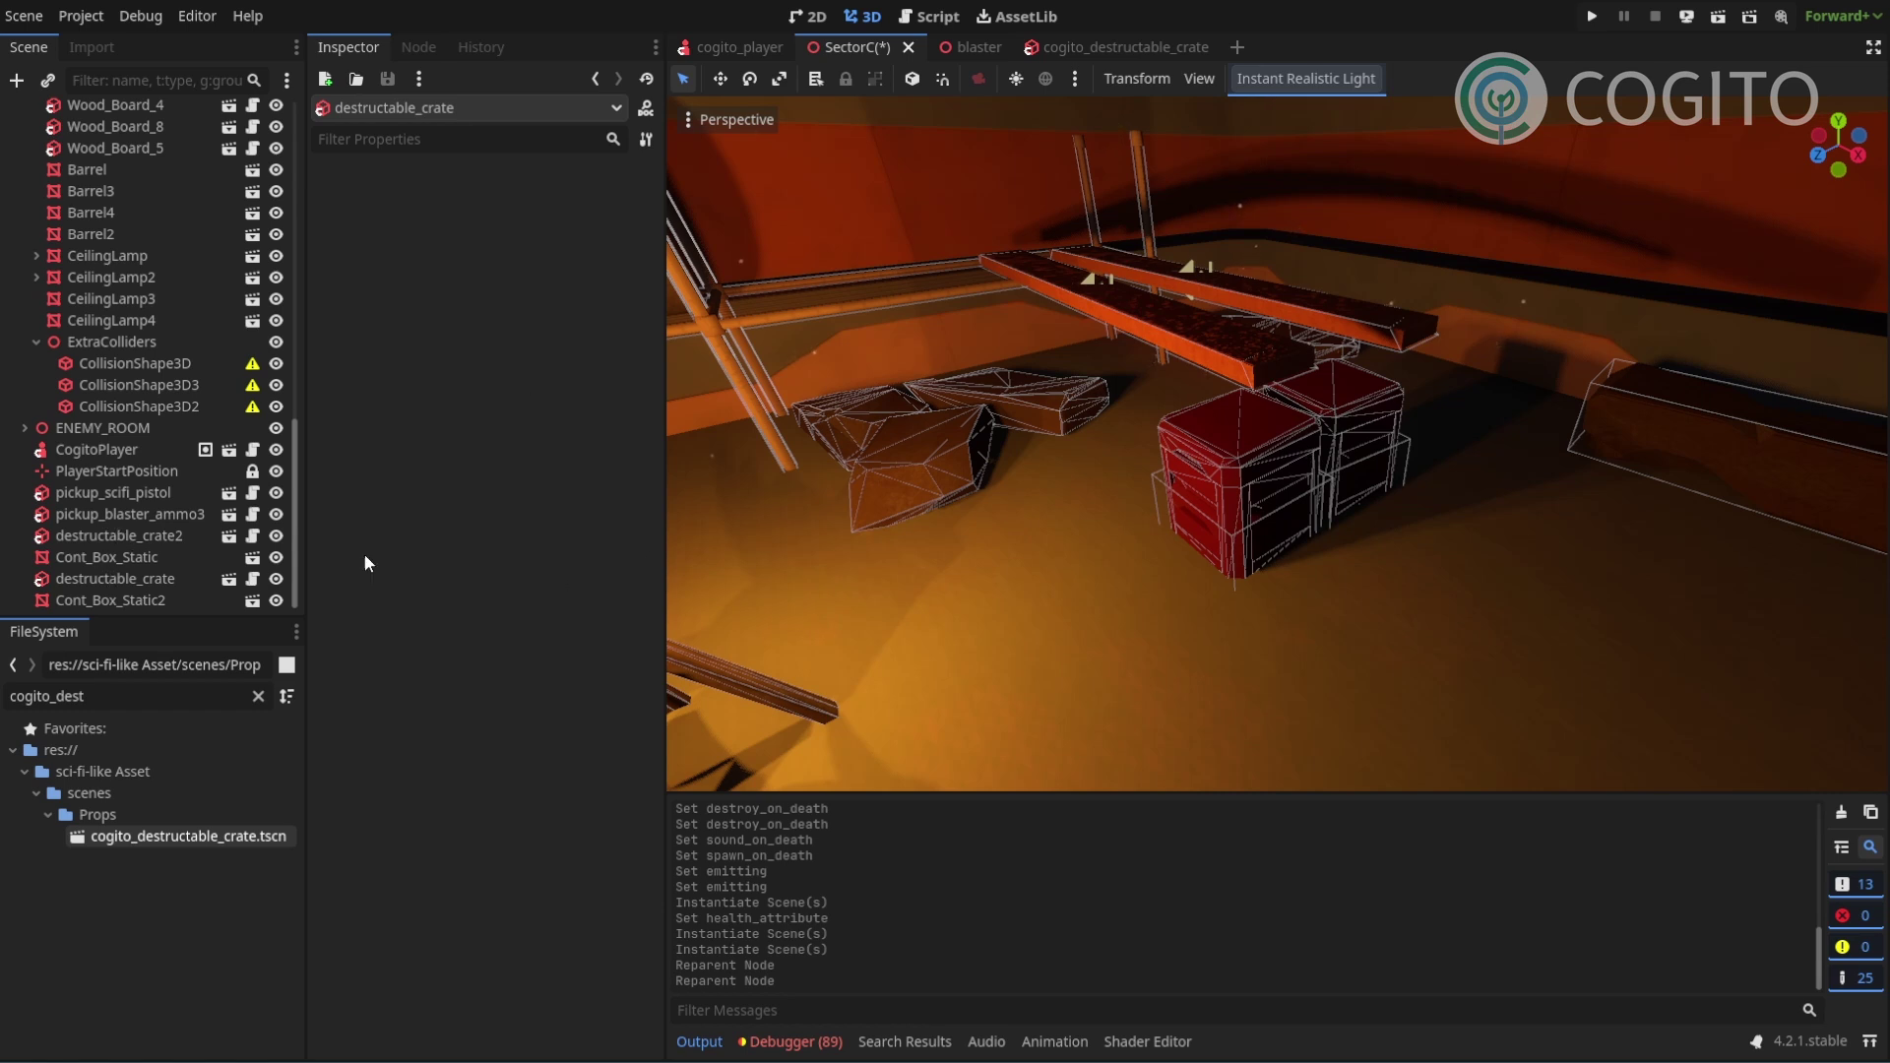
# Delete the Cont_Box_Static and Cont_Box_Static2 nodes from the SectorC scene.
pyautogui.click(99, 553)
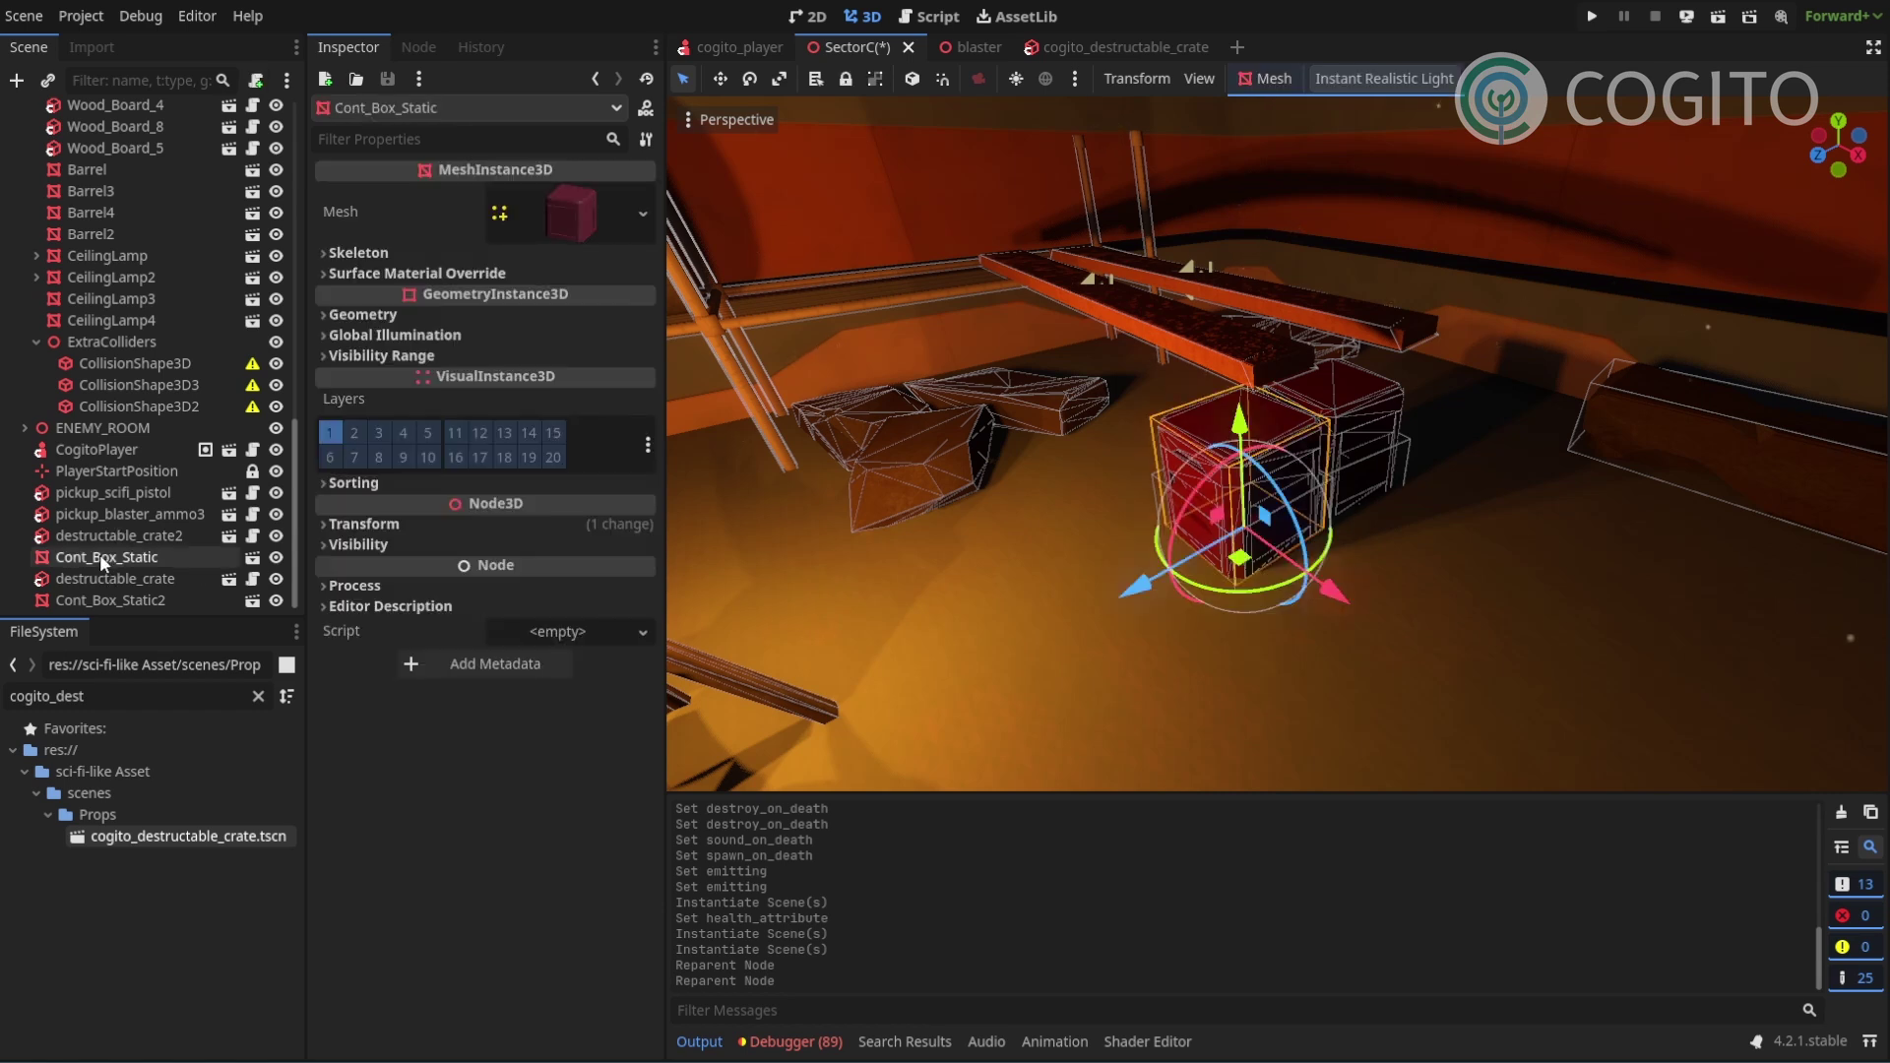
pyautogui.press('Delete')
pyautogui.press('Return')
pyautogui.click(94, 598)
pyautogui.press('Delete')
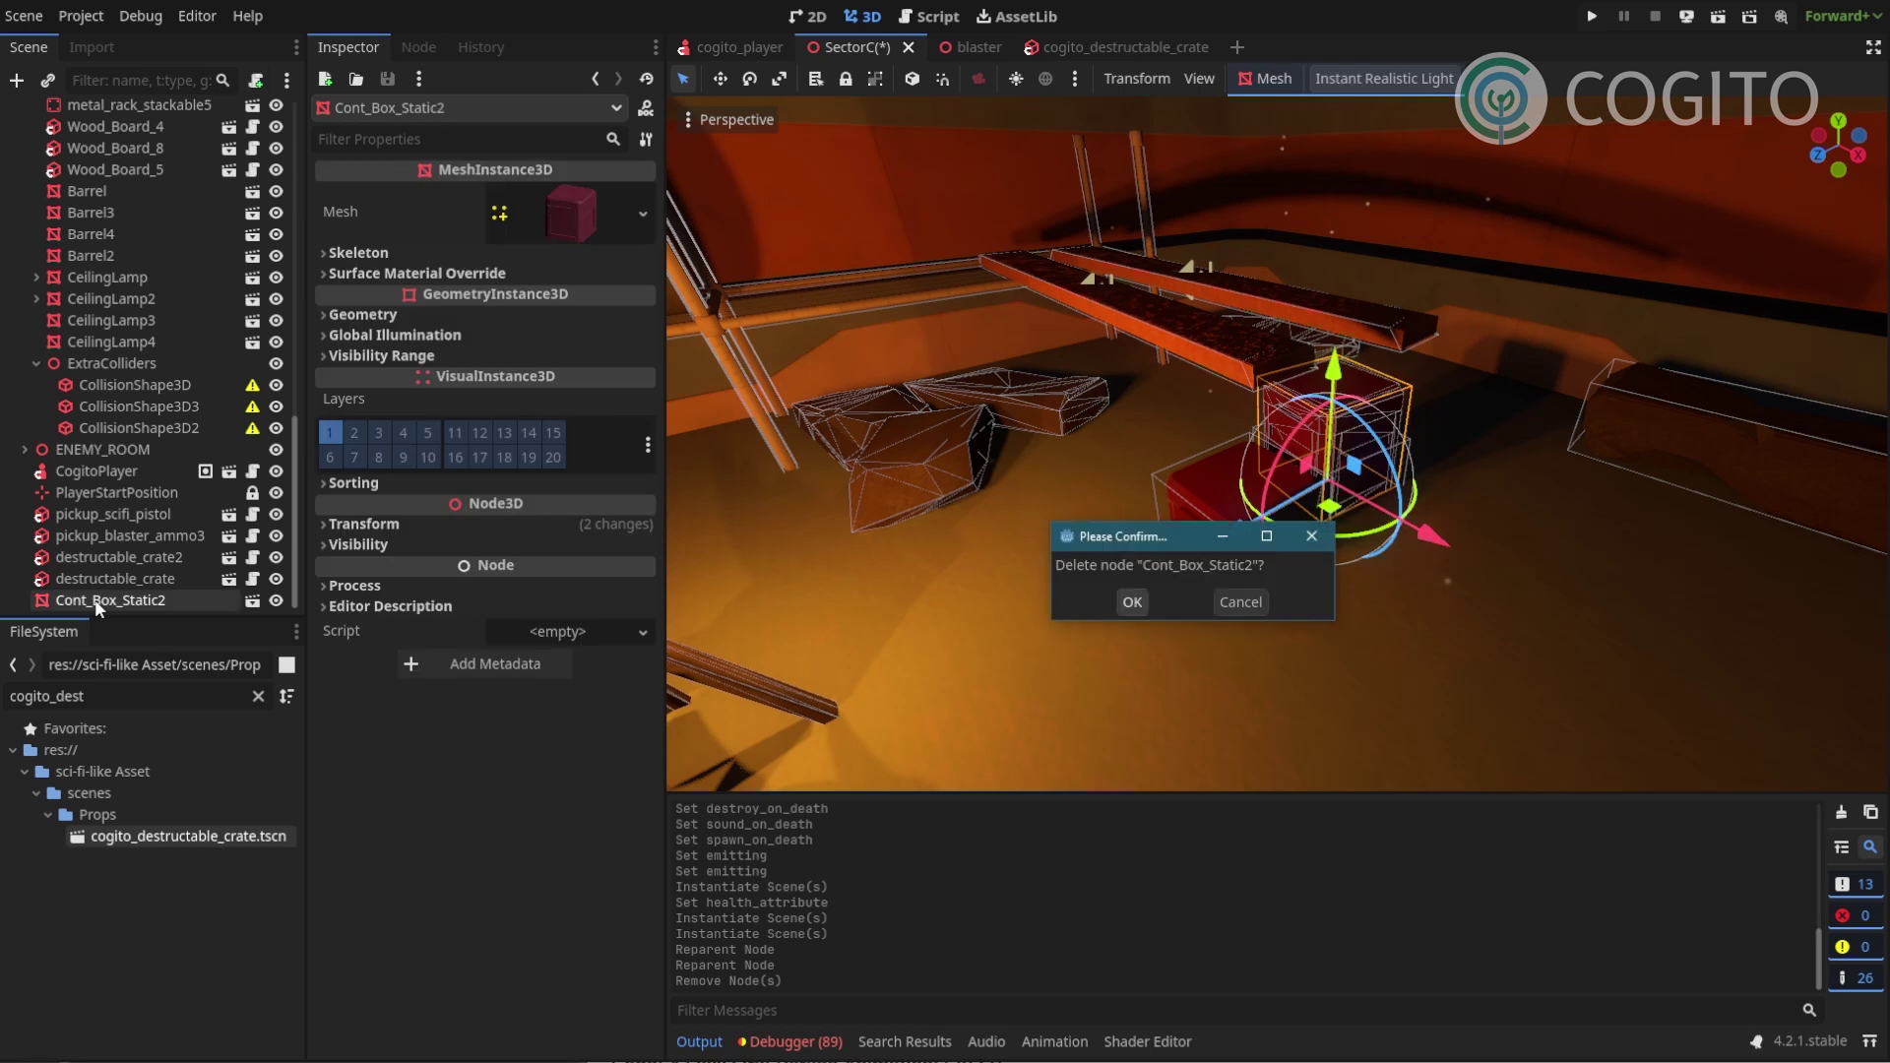
pyautogui.press('Return')
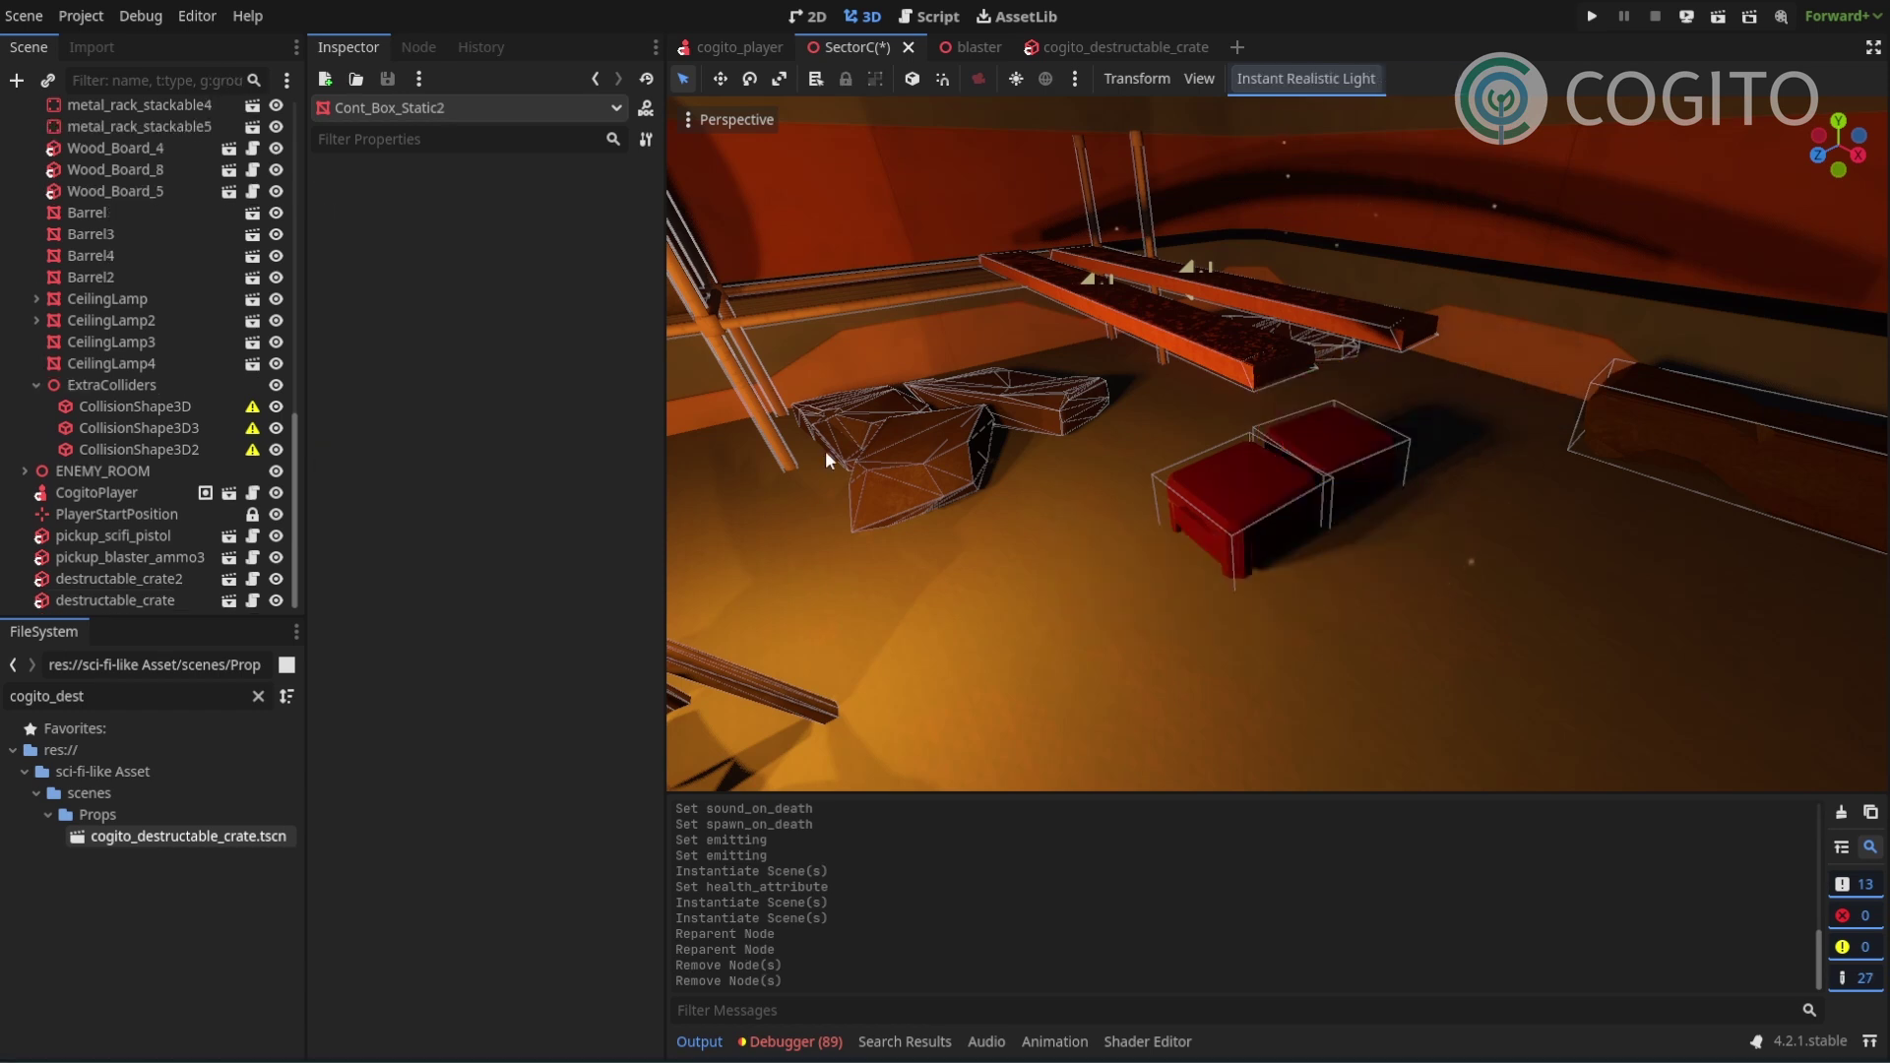
# Select both destructable crates and raise them together until their bases sit on the floor beneath the wooden boards.
pyautogui.click(120, 575)
pyautogui.keyDown('shift'); pyautogui.click(128, 597); pyautogui.keyUp('shift')
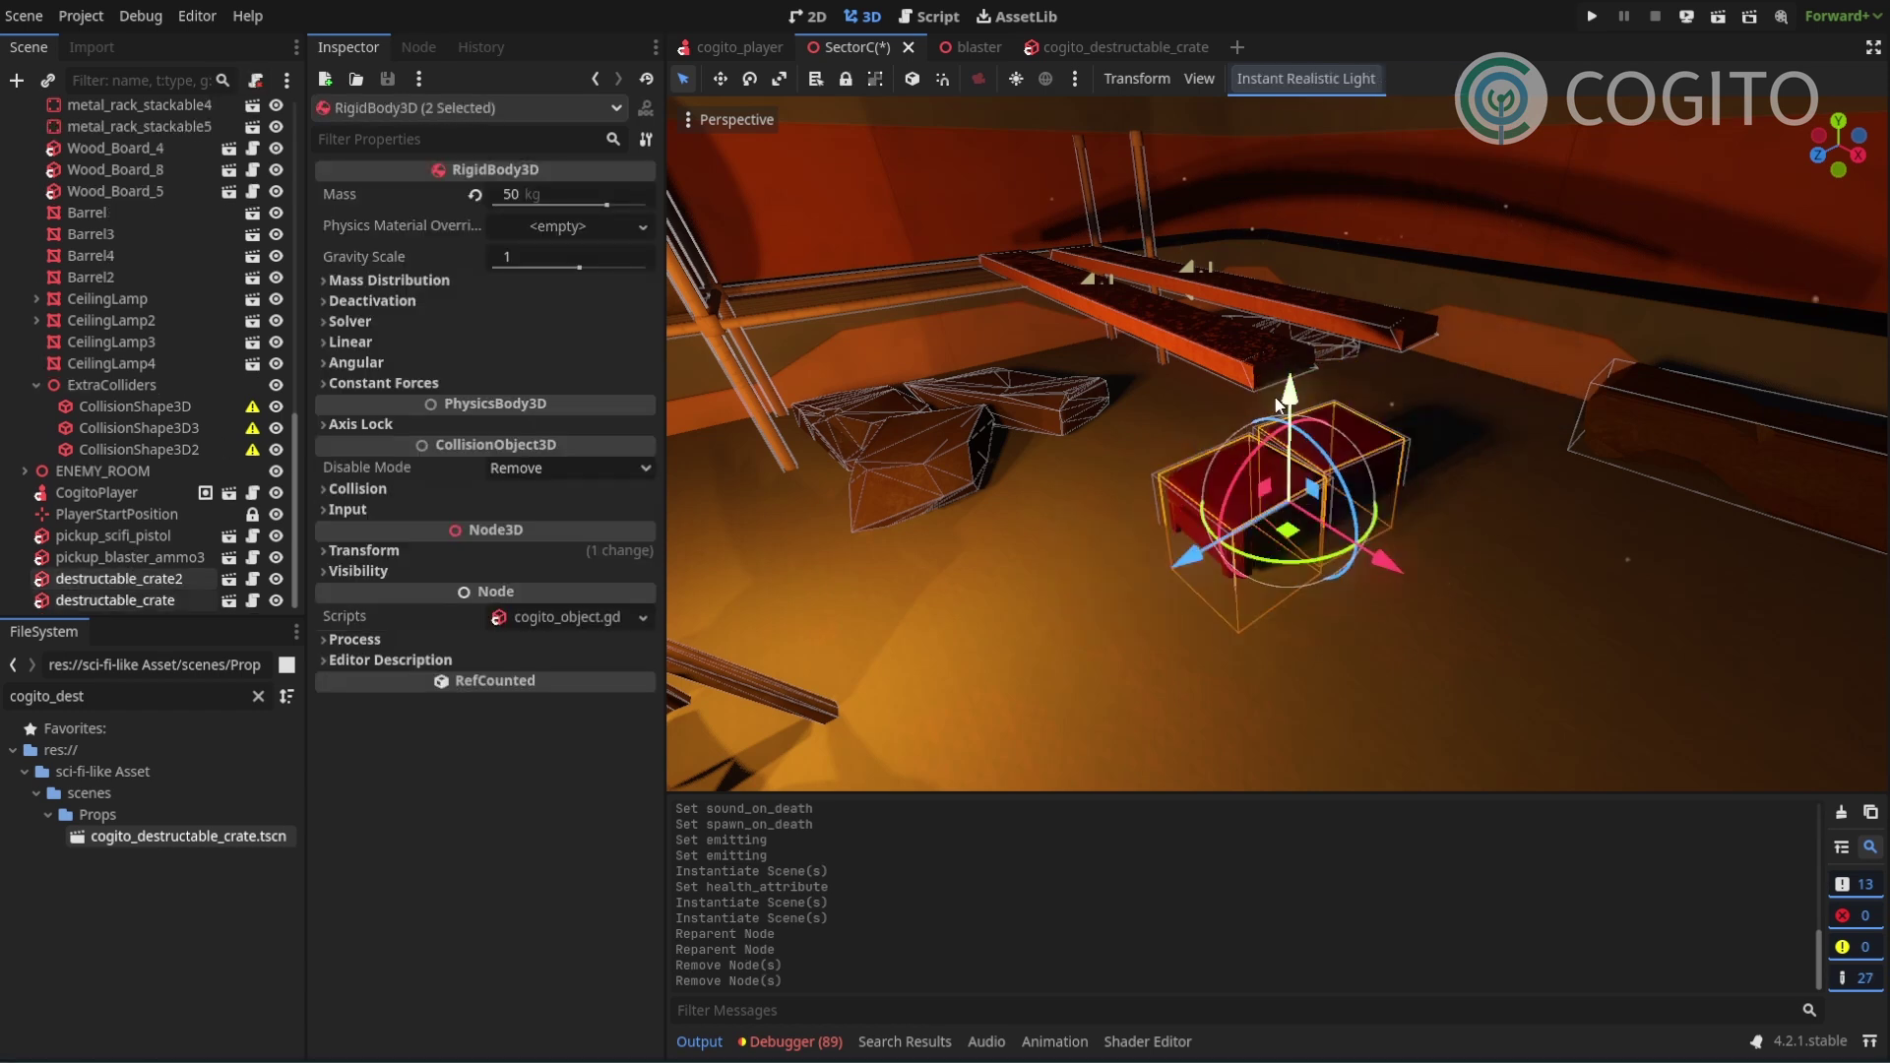
pyautogui.moveTo(1290, 398); pyautogui.dragTo(1290, 338)
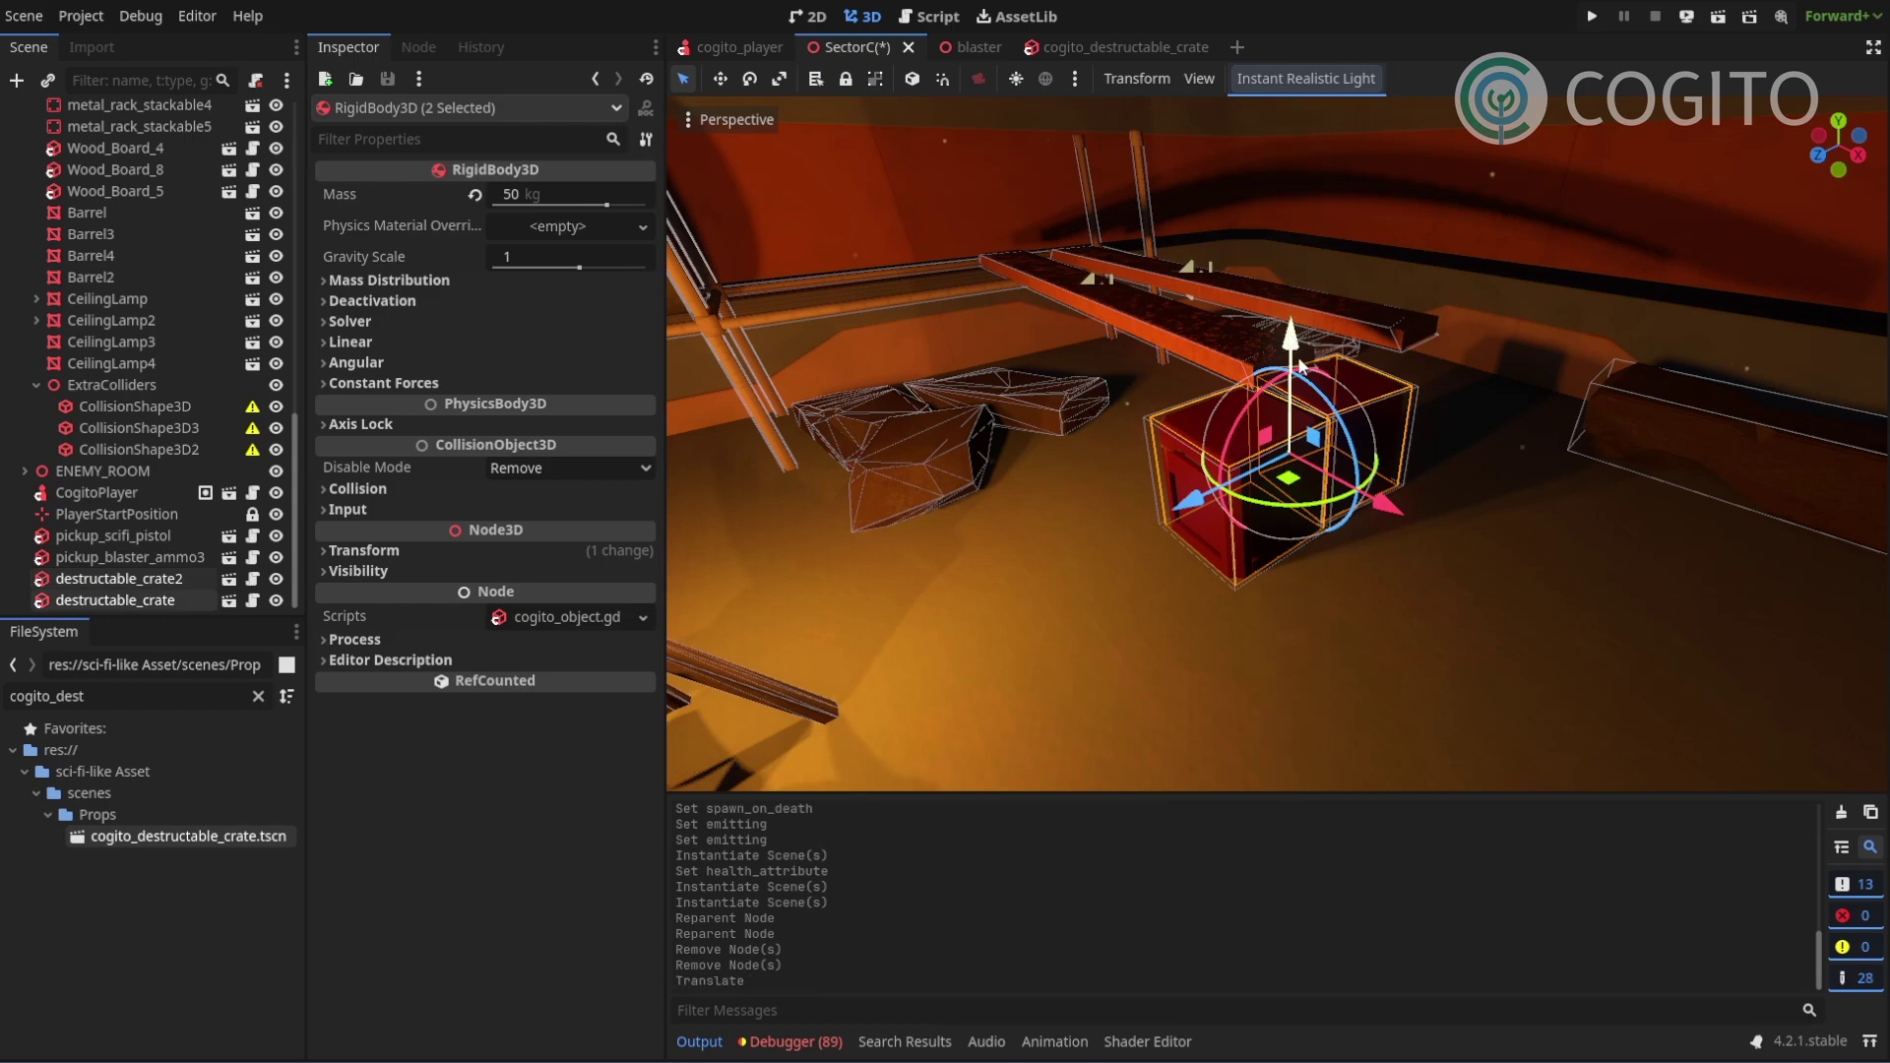
pyautogui.moveTo(1378, 462); pyautogui.dragTo(1225, 493, button='middle')
pyautogui.scroll(6, 1277, 443)
pyautogui.moveTo(1278, 321); pyautogui.dragTo(1282, 295)
pyautogui.click(1715, 413)
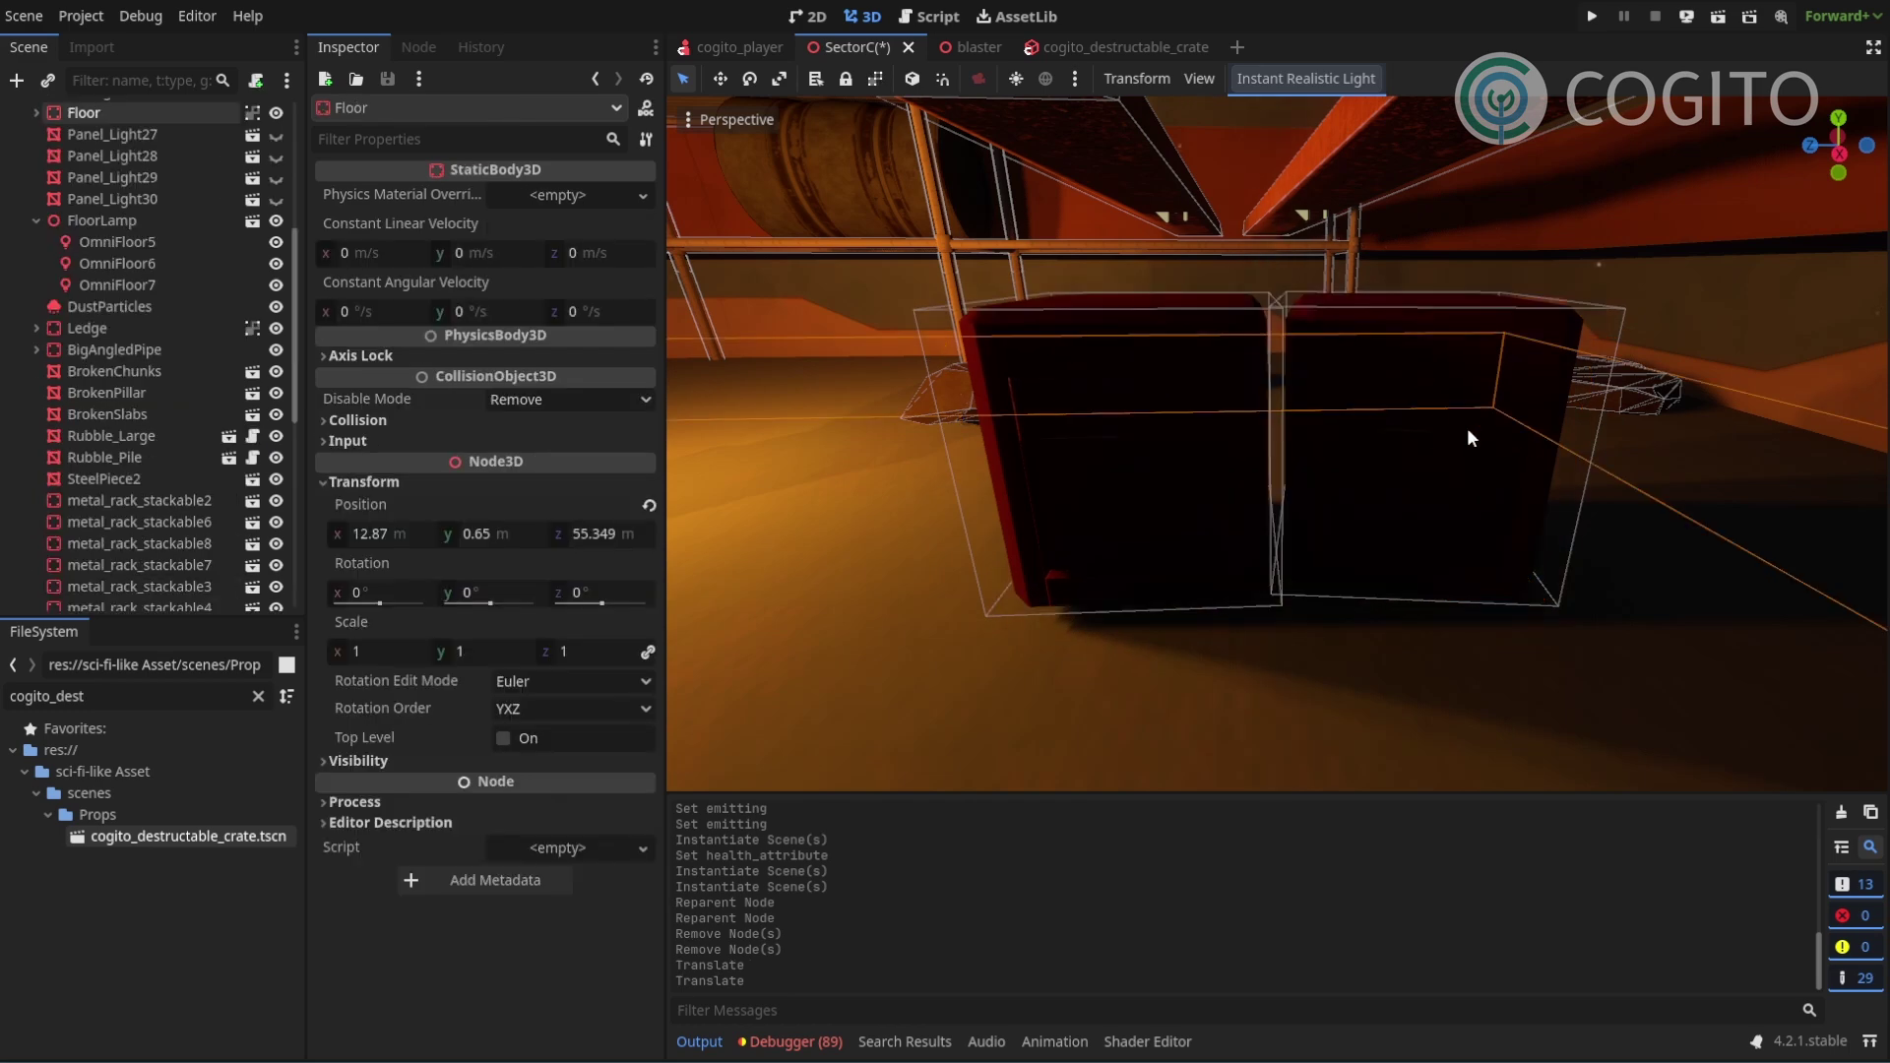
pyautogui.click(1465, 429)
pyautogui.moveTo(1272, 430); pyautogui.dragTo(1279, 423)
pyautogui.moveTo(1279, 393)
pyautogui.mouseDown(button='middle')
pyautogui.moveTo(1287, 417)
pyautogui.moveTo(1414, 406)
pyautogui.moveTo(1273, 391)
pyautogui.mouseUp(button='middle')
pyautogui.scroll(-5, 1273, 391)
pyautogui.moveTo(1124, 445); pyautogui.dragTo(1344, 420, button='middle')
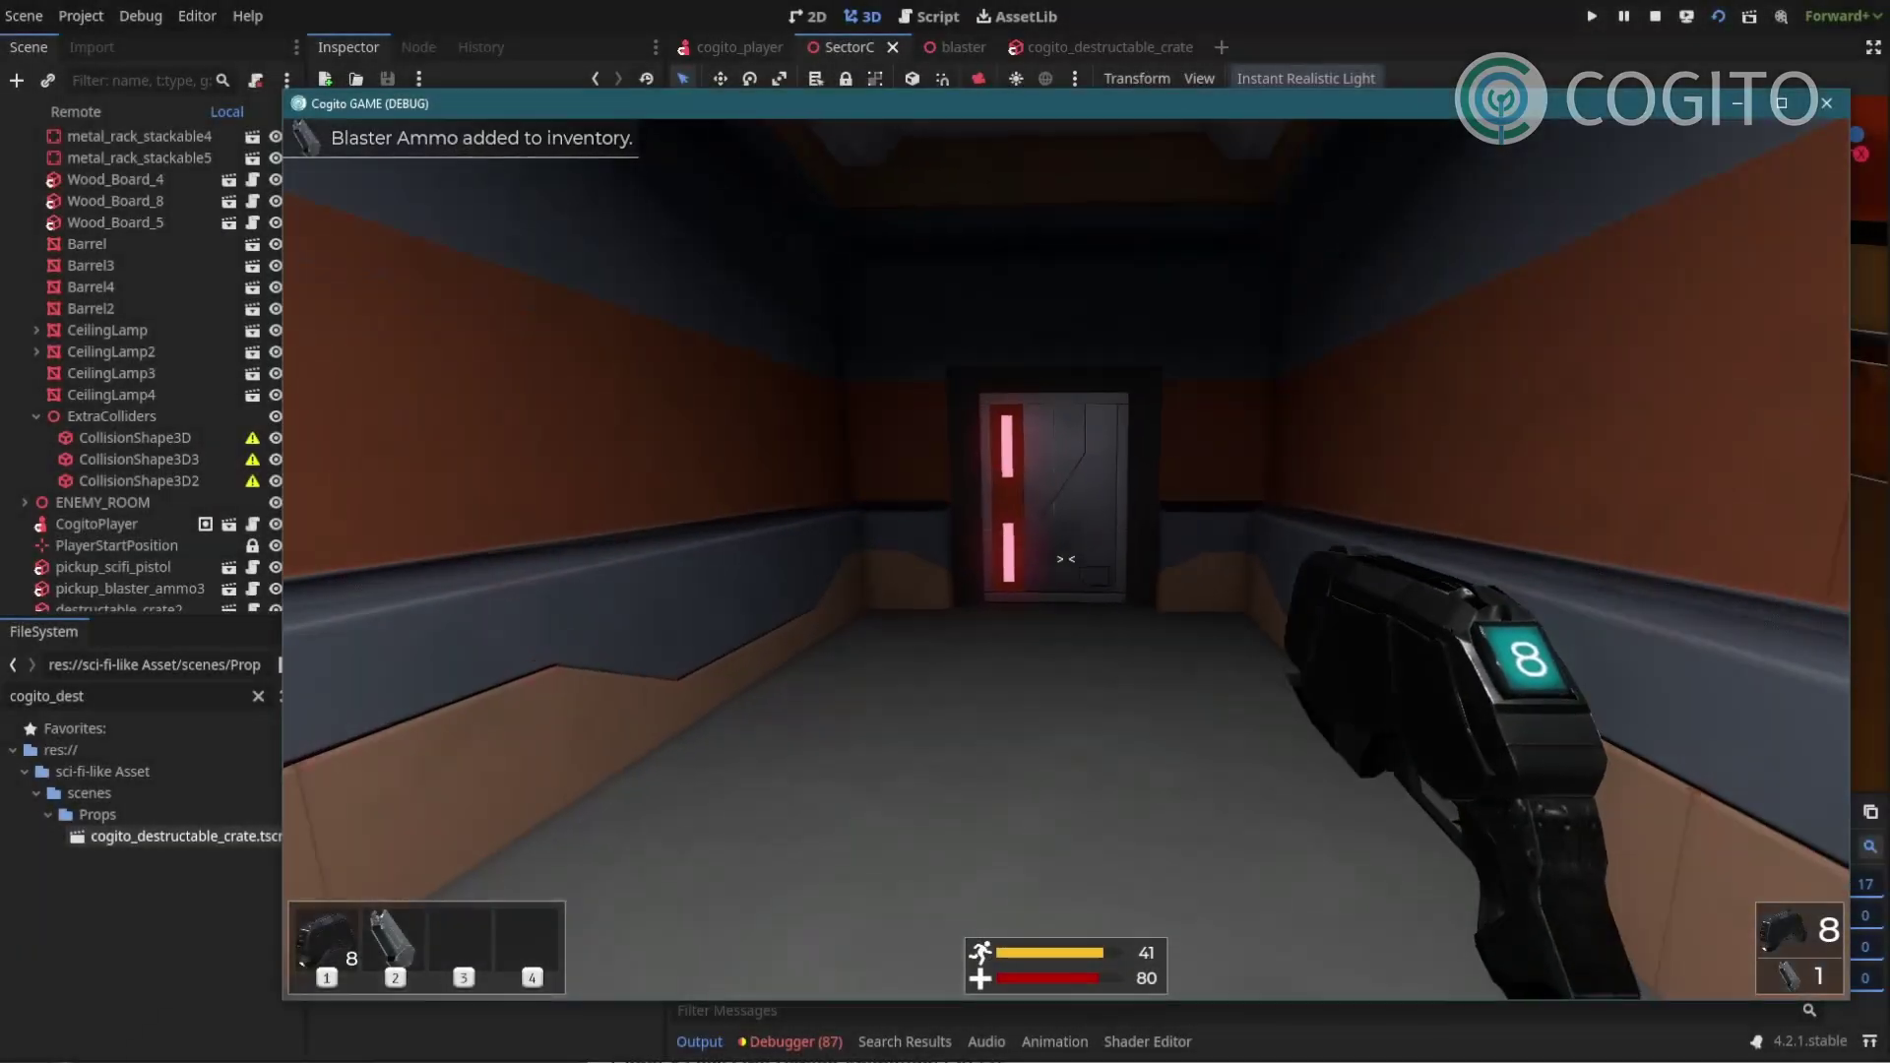
# Playtest the crates in the running level: go through the door, approach the crates under the boards and shoot at them twice with the blaster.
pyautogui.press('w')
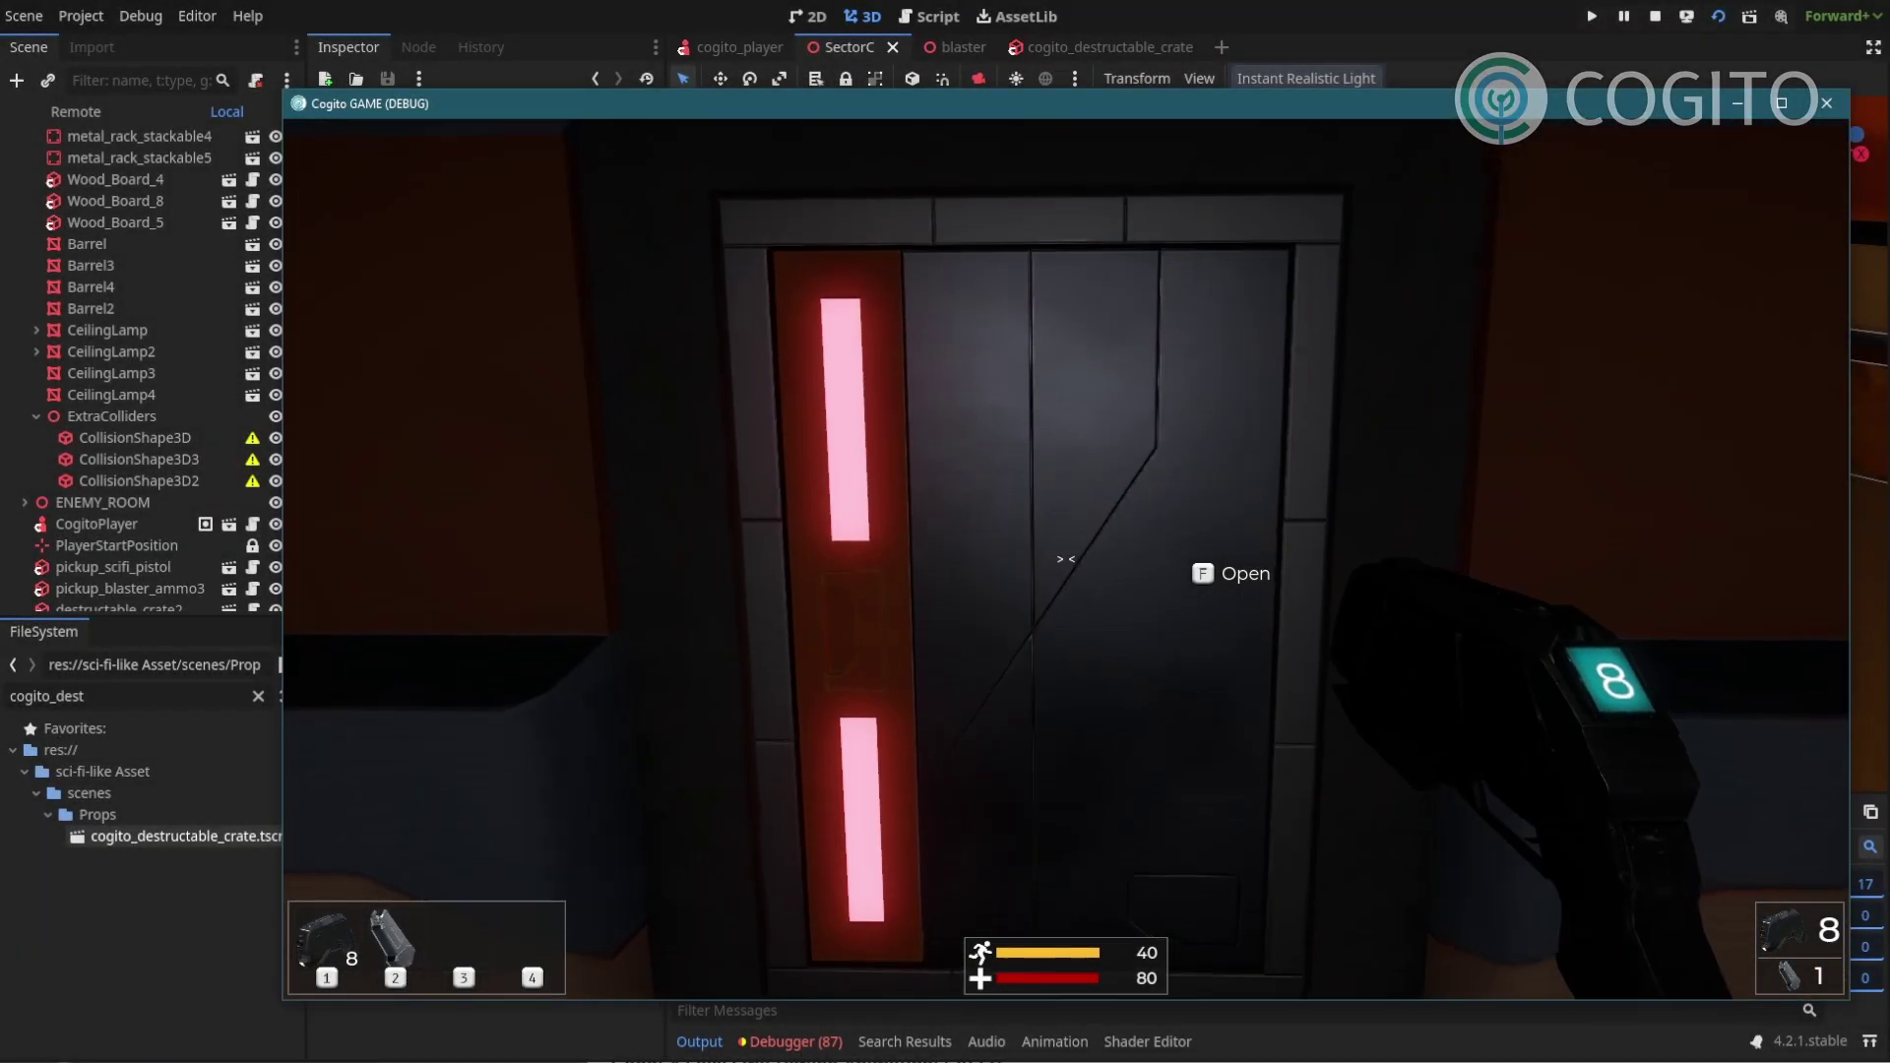
pyautogui.press('f')
pyautogui.press('w')
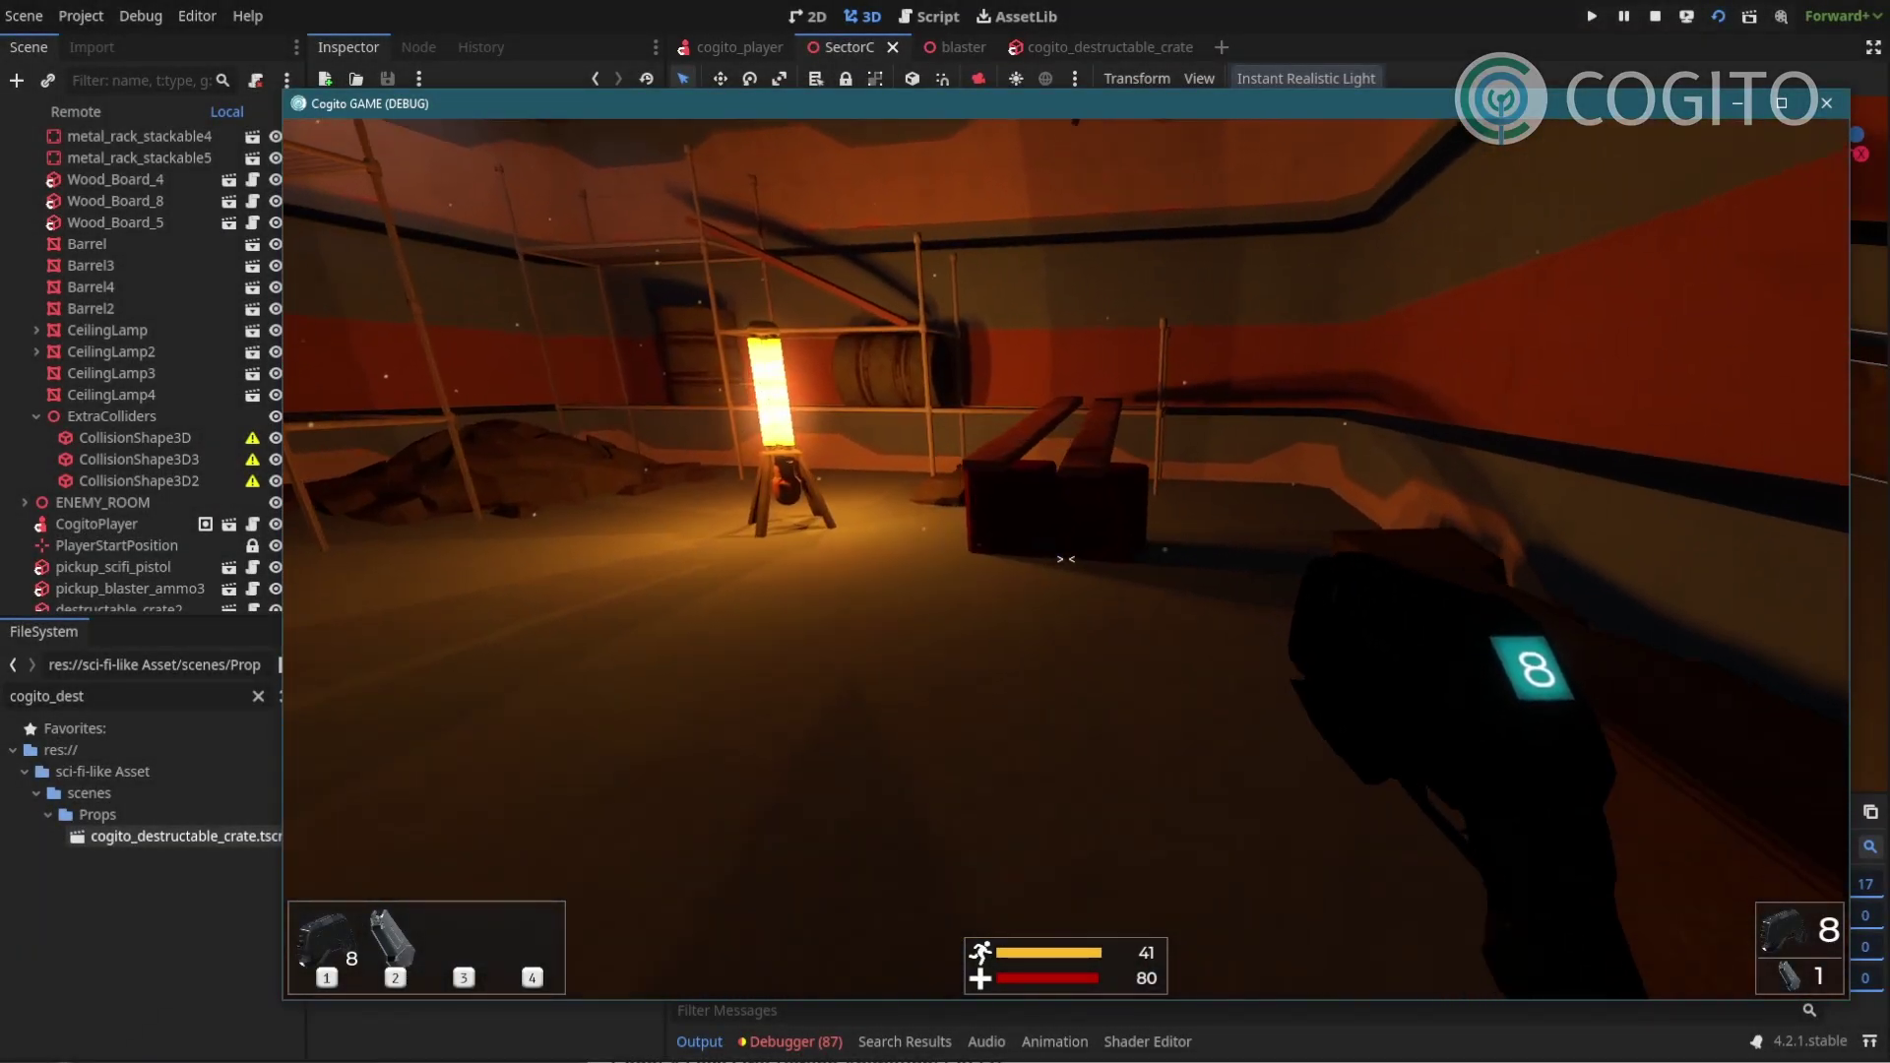
pyautogui.press('w')
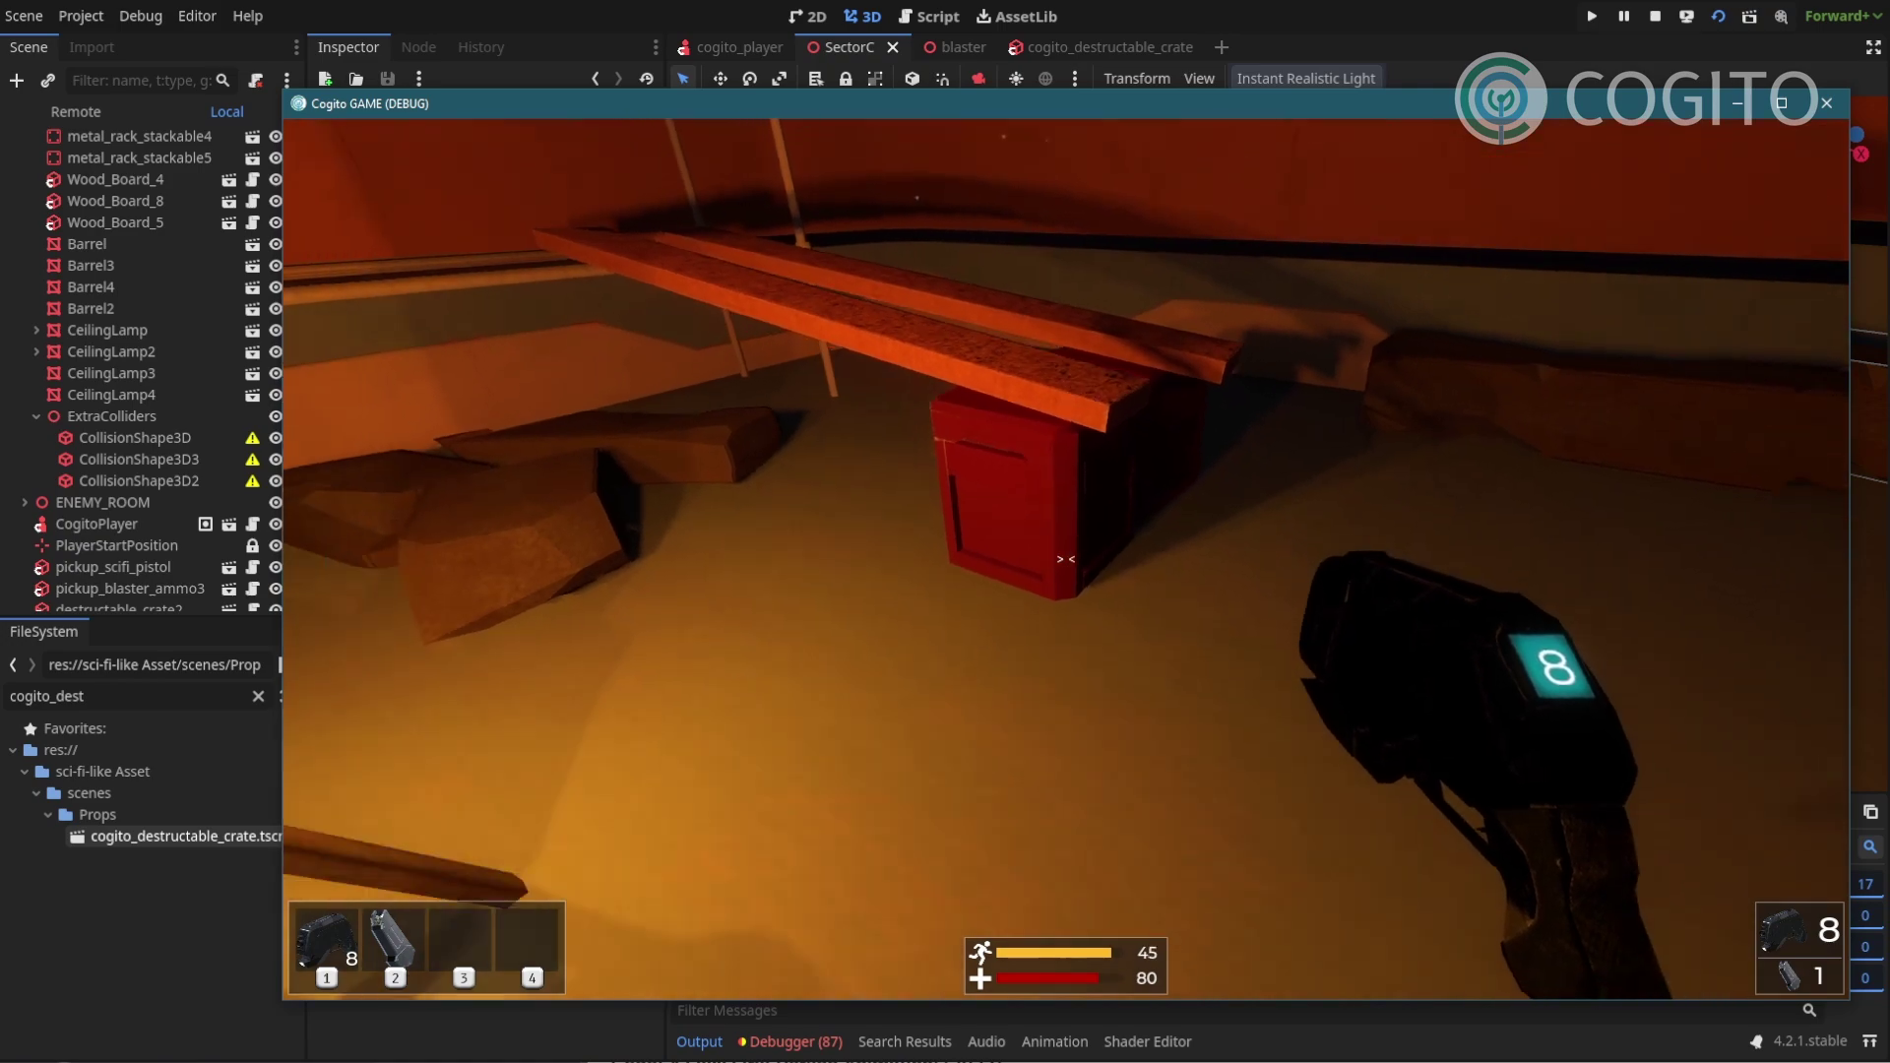
pyautogui.press('s')
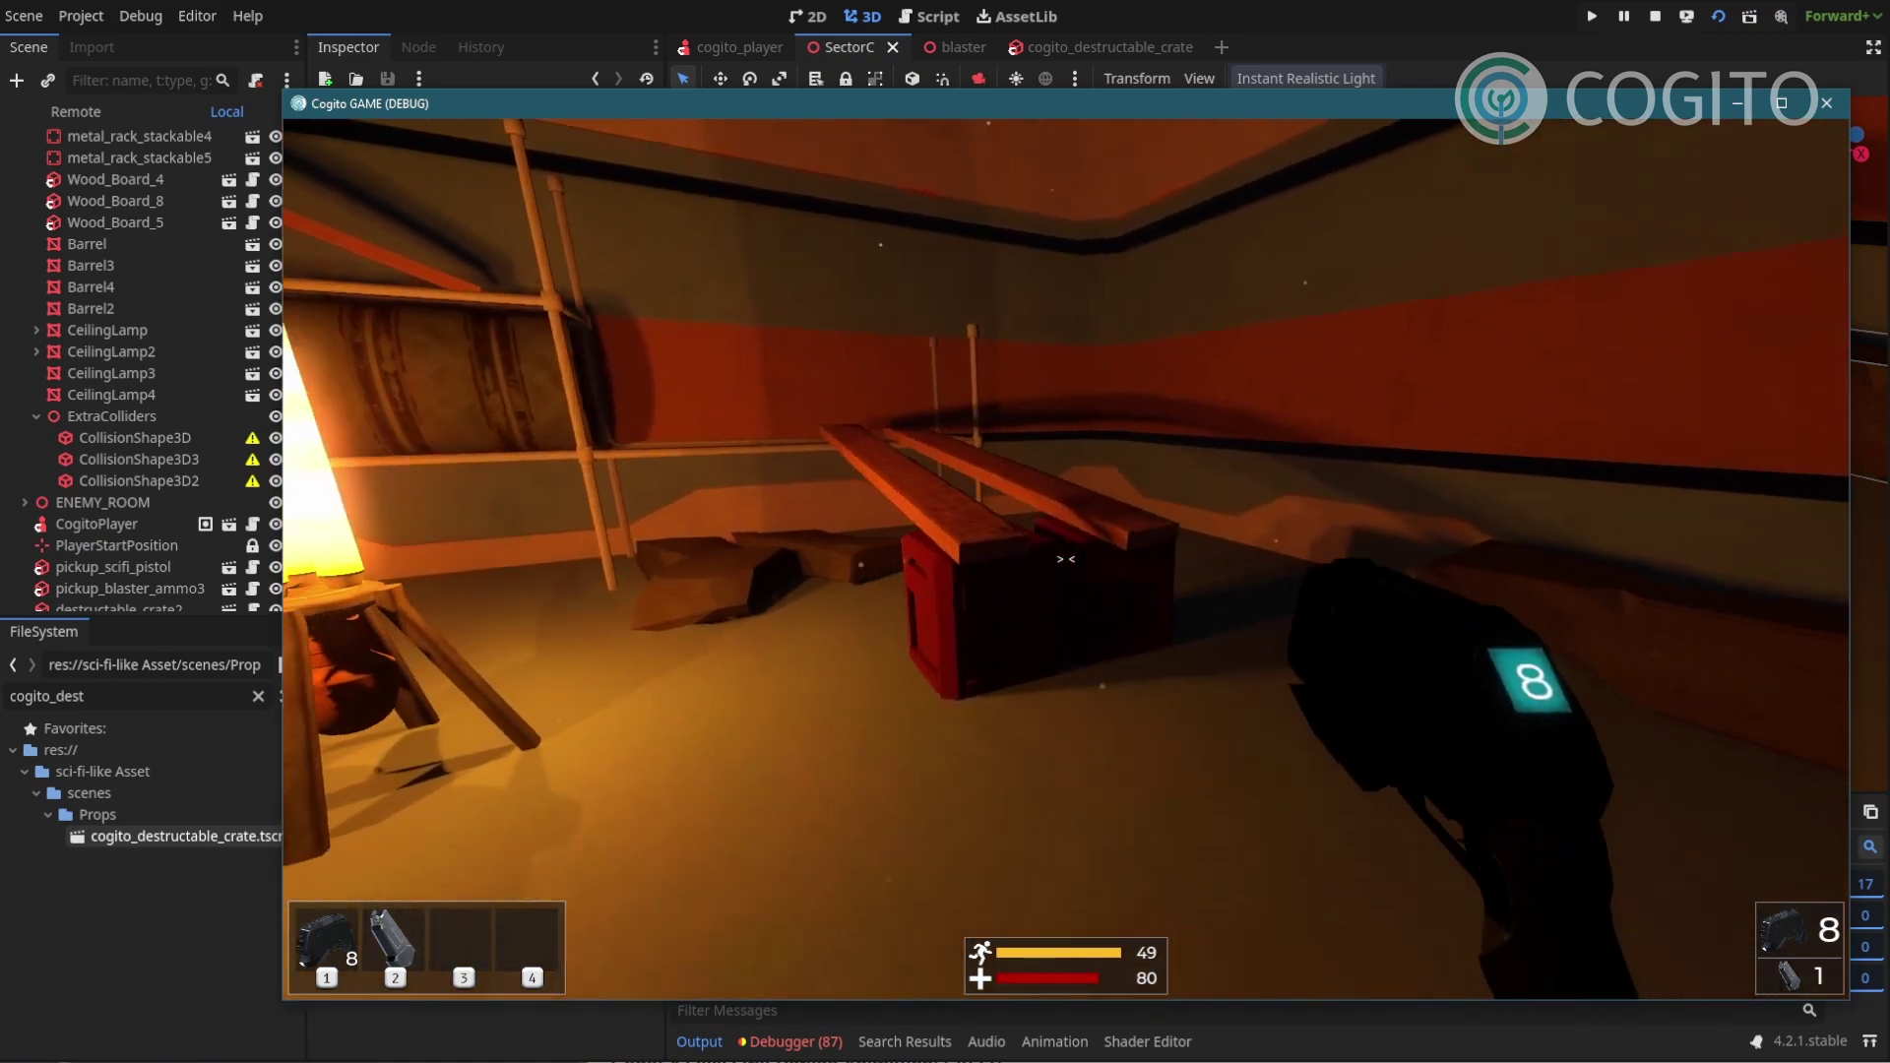
pyautogui.press('s')
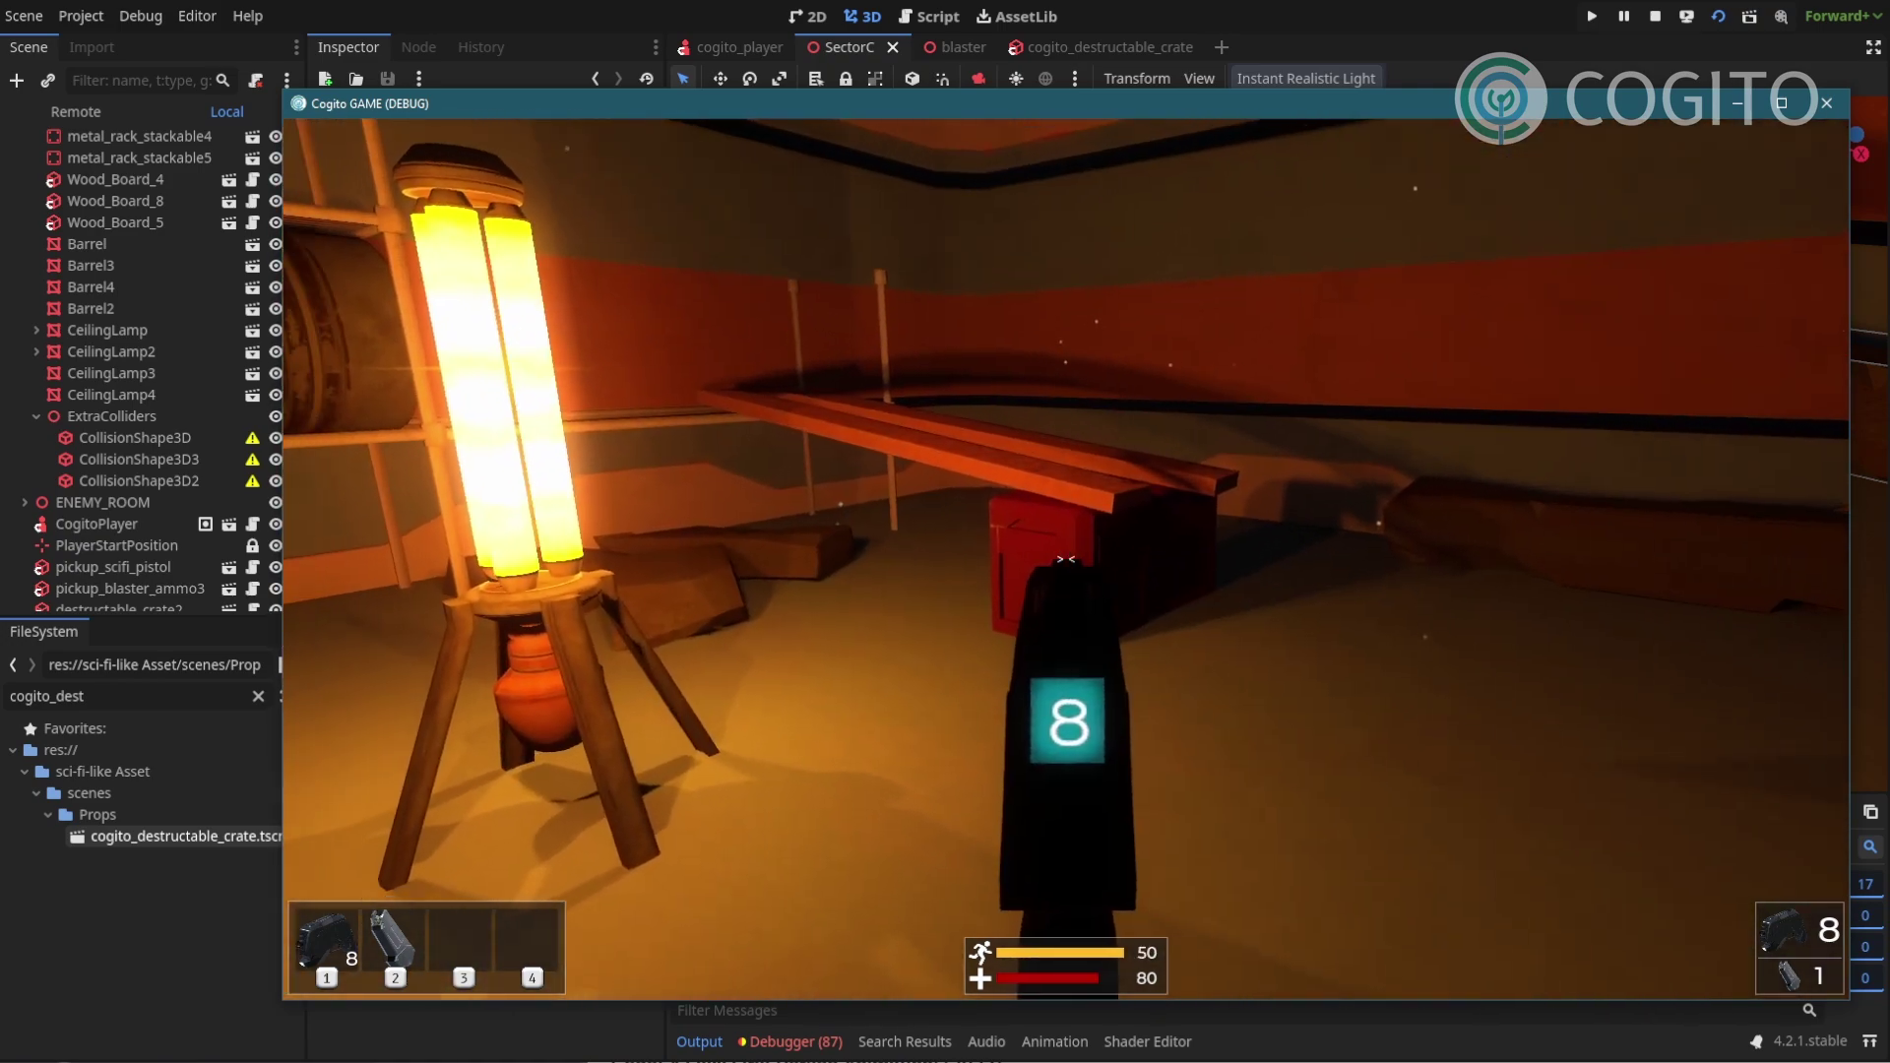
pyautogui.click(1066, 558)
pyautogui.click(1066, 558)
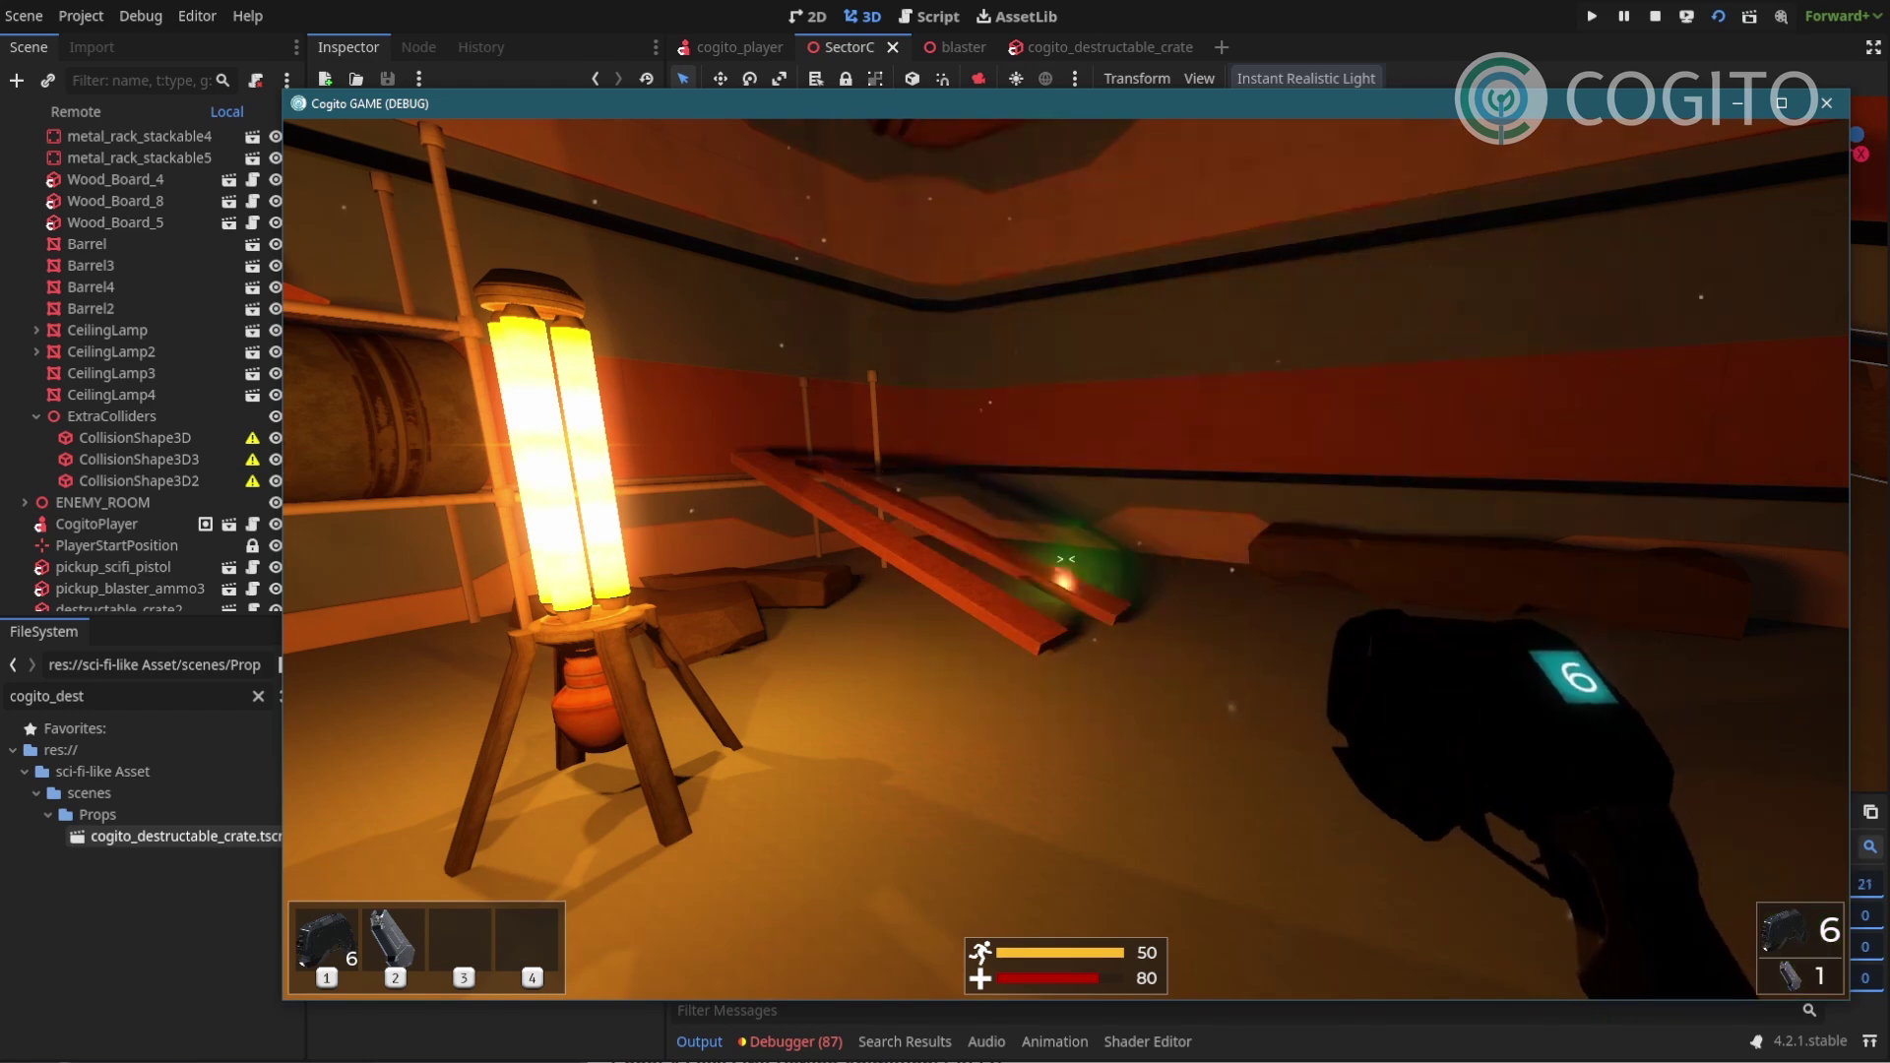
# Continue the playtest by trying to climb the fallen boards towards the rack with the barrels, then stop the game.
pyautogui.press('s')
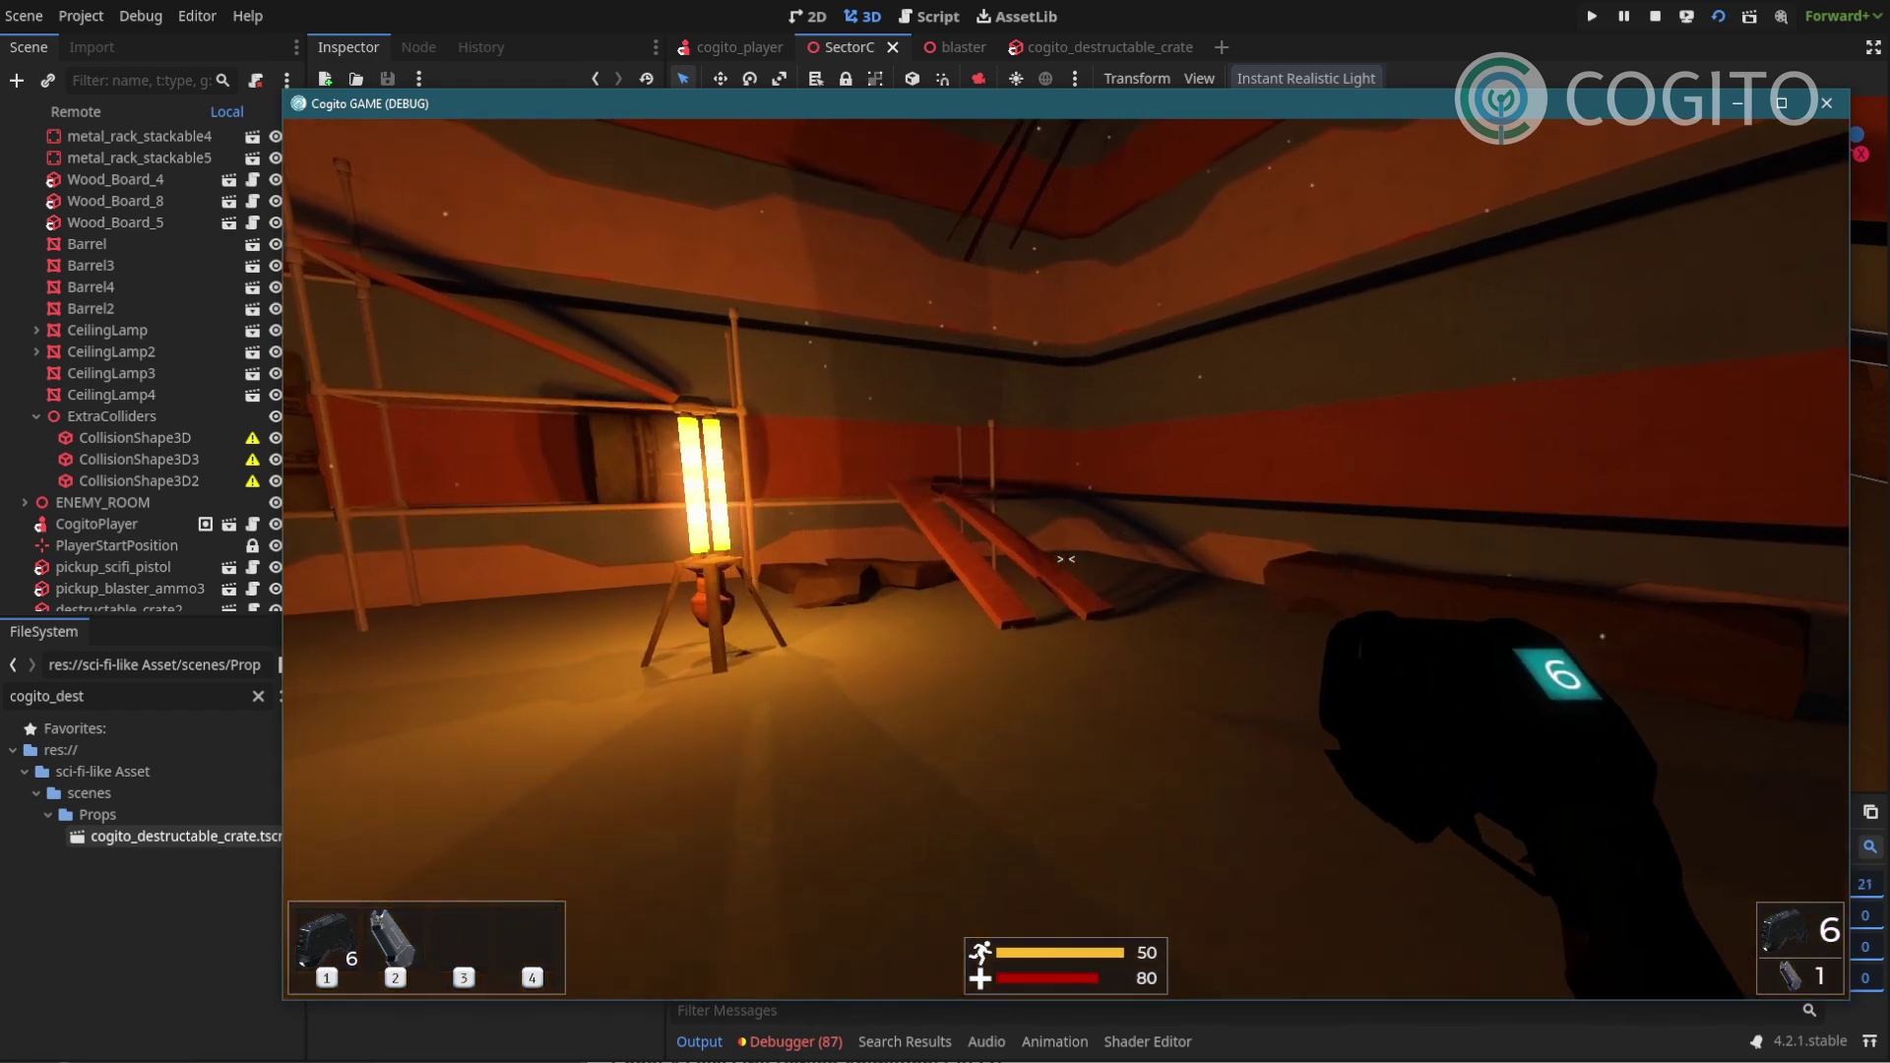
pyautogui.press('w')
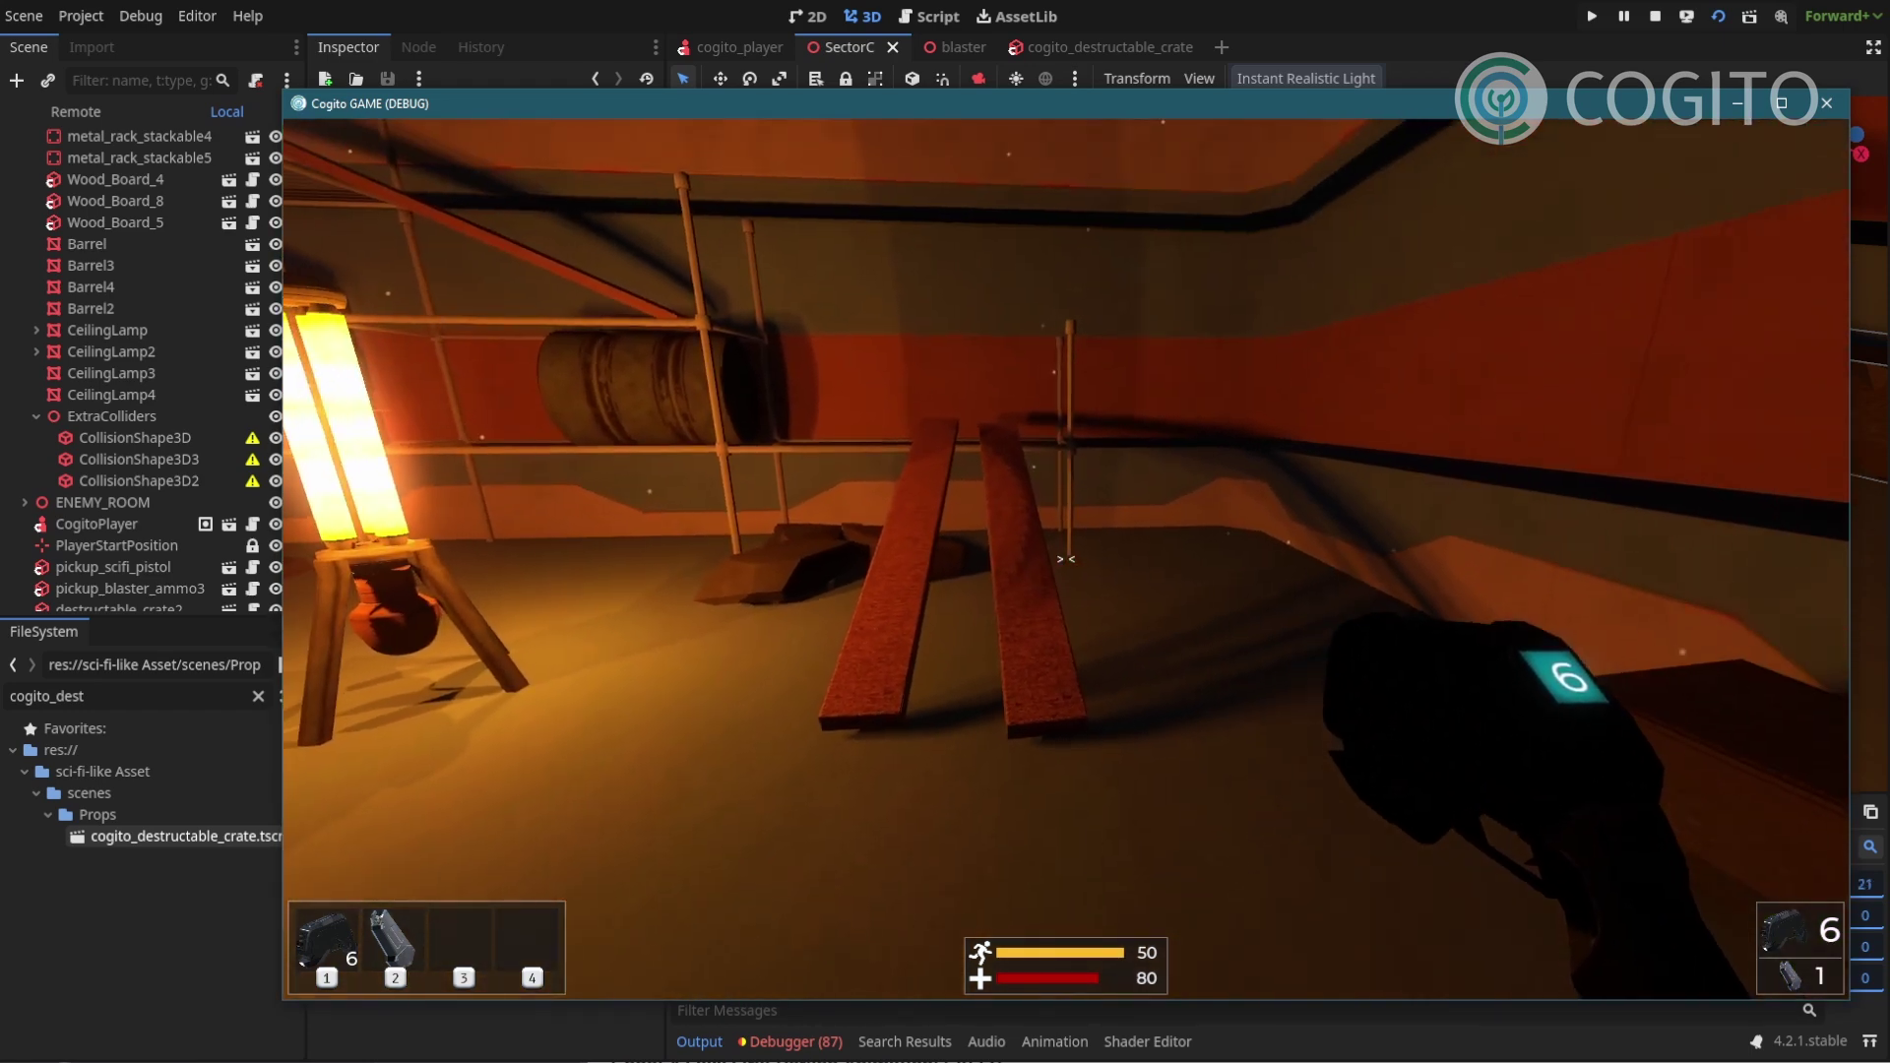
pyautogui.press('d')
pyautogui.press('w')
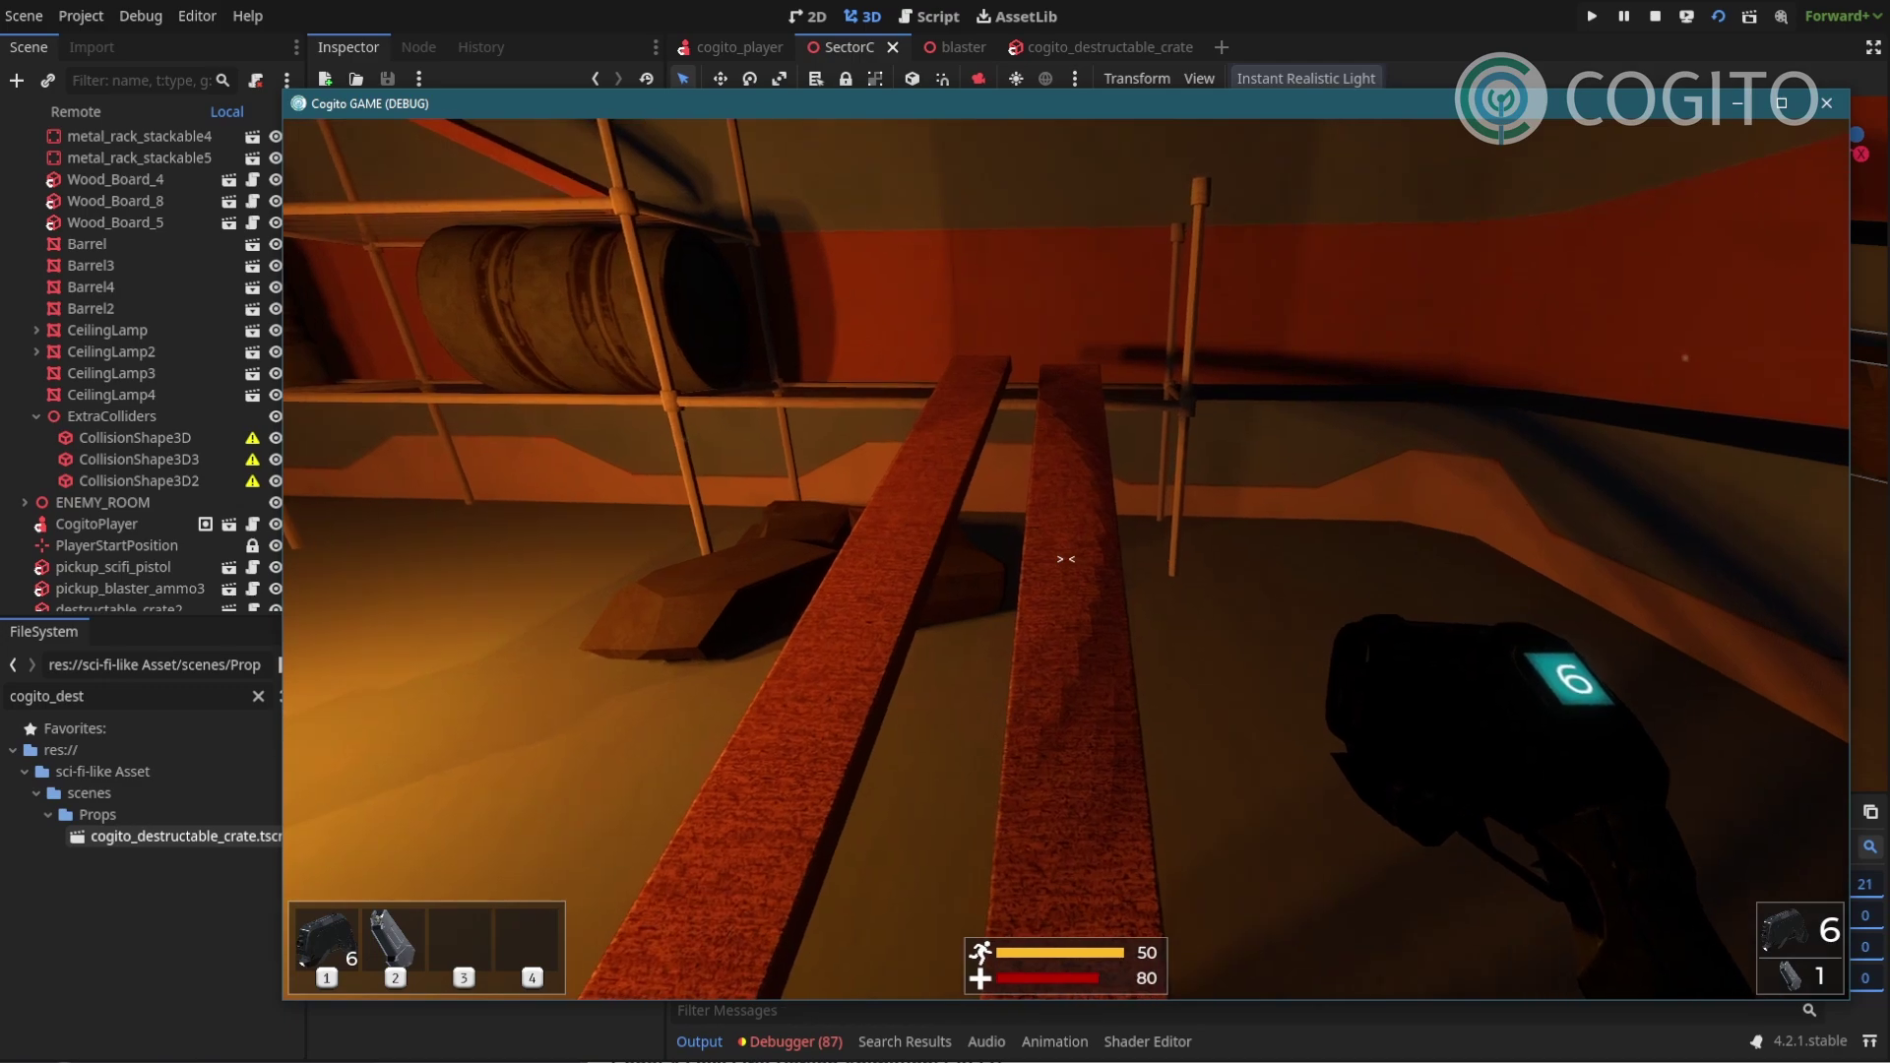
pyautogui.press('space')
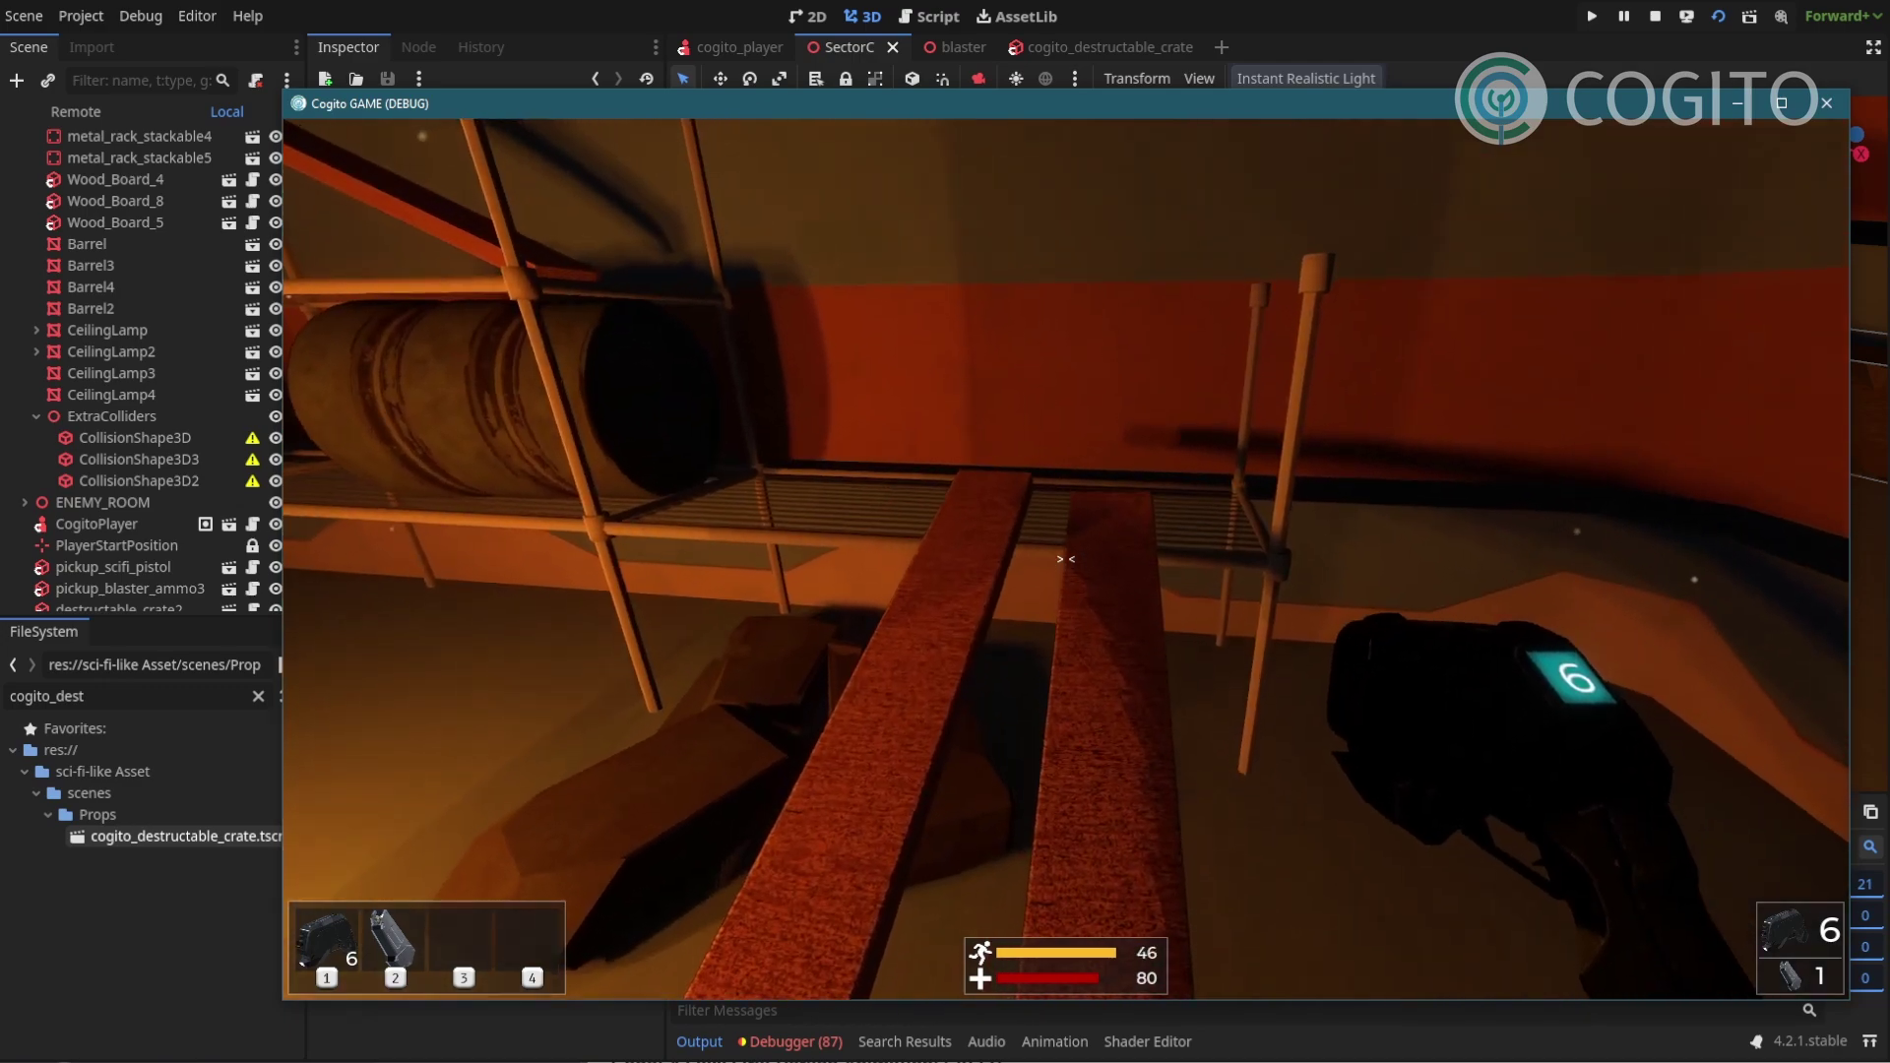
pyautogui.press('s')
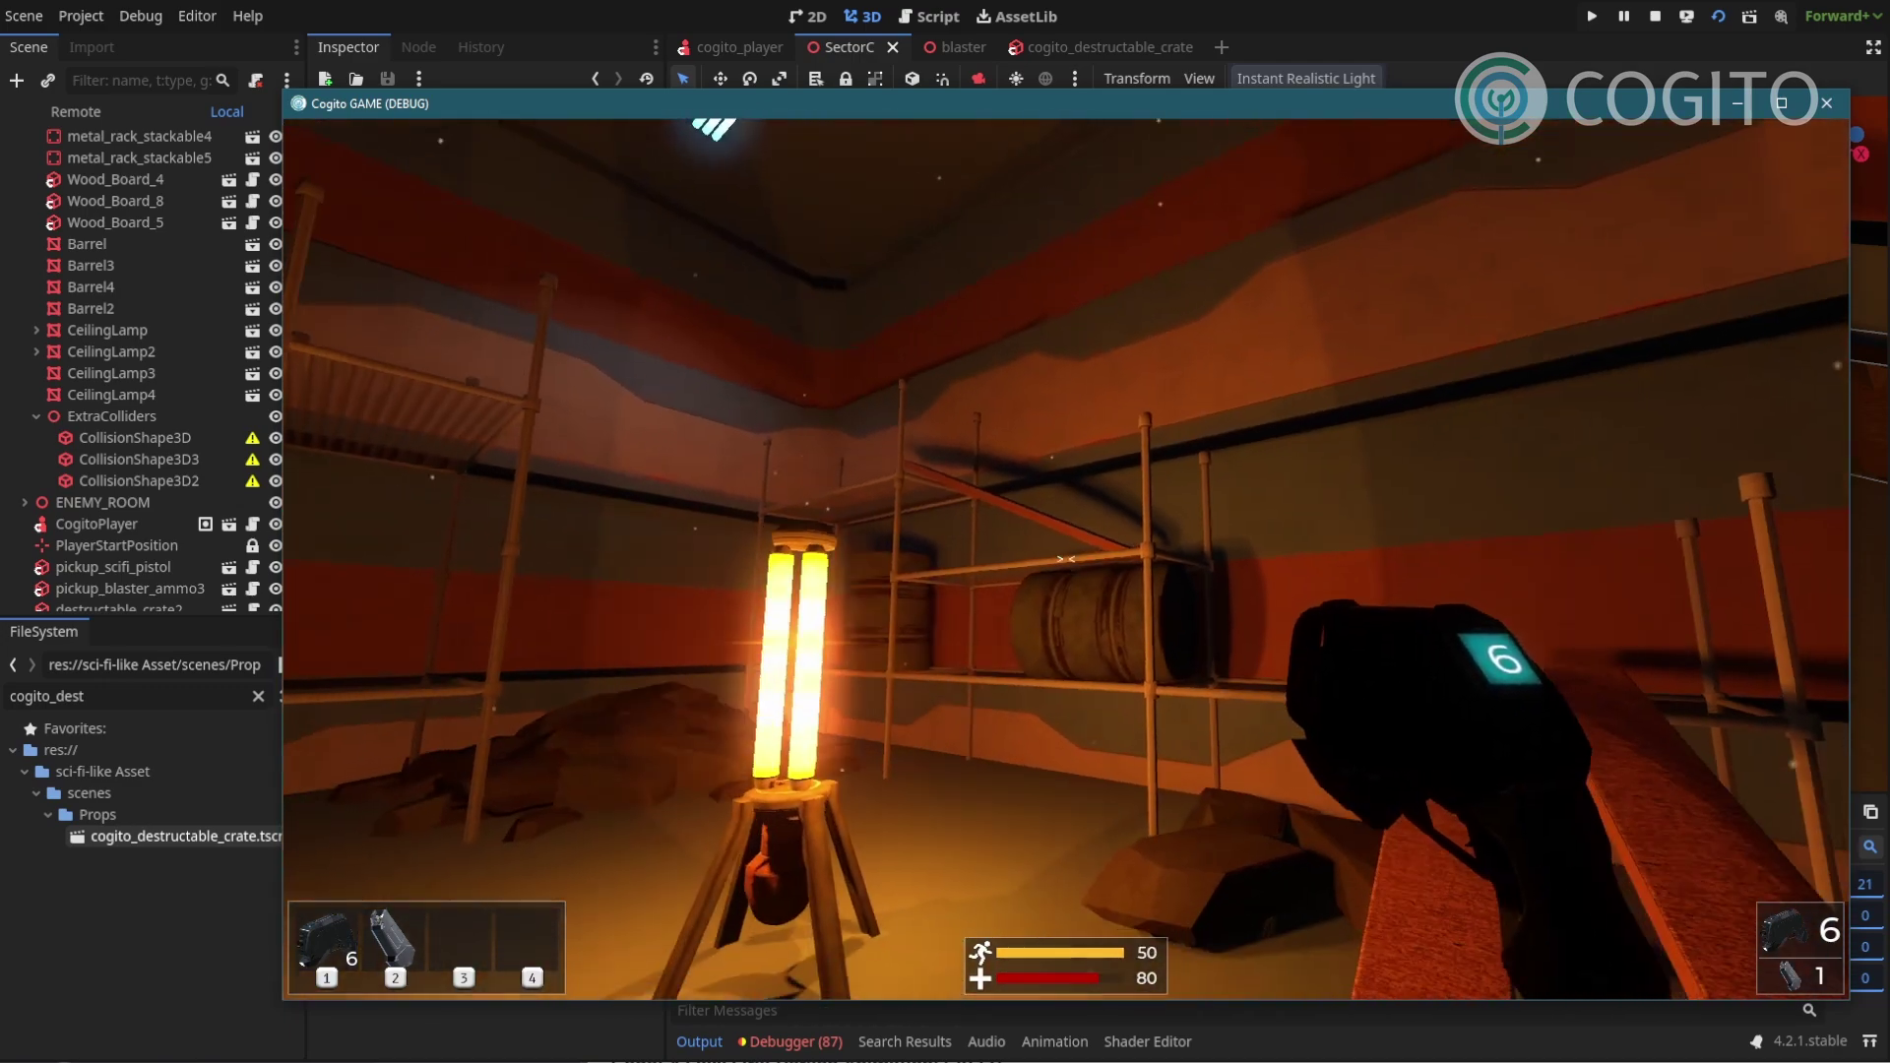
pyautogui.press('s')
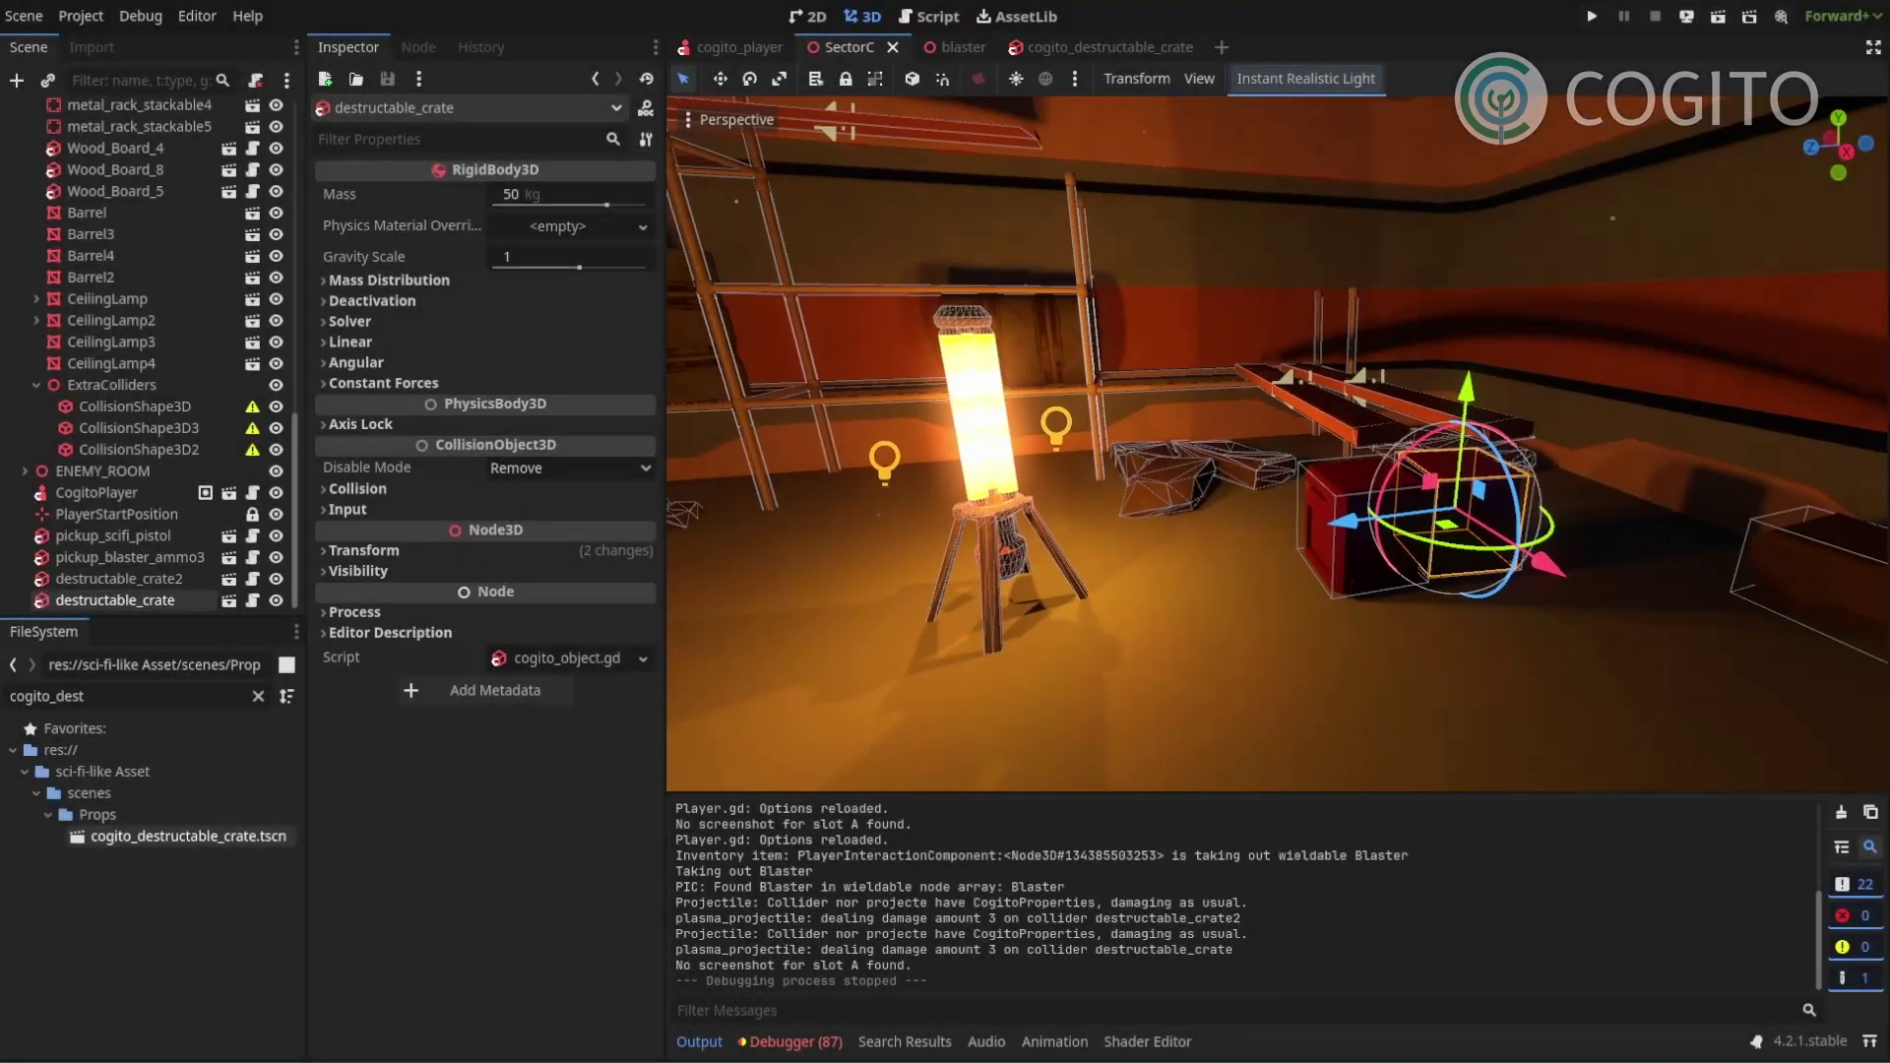
# Duplicate the two wooden boards lying on the crates and move the copies up between the wall pipes and the tall rack.
pyautogui.moveTo(1276, 442); pyautogui.dragTo(1230, 448, button='right')
pyautogui.press('s')
pyautogui.press('w')
pyautogui.moveTo(1491, 430); pyautogui.dragTo(1361, 413, button='right')
pyautogui.press('s')
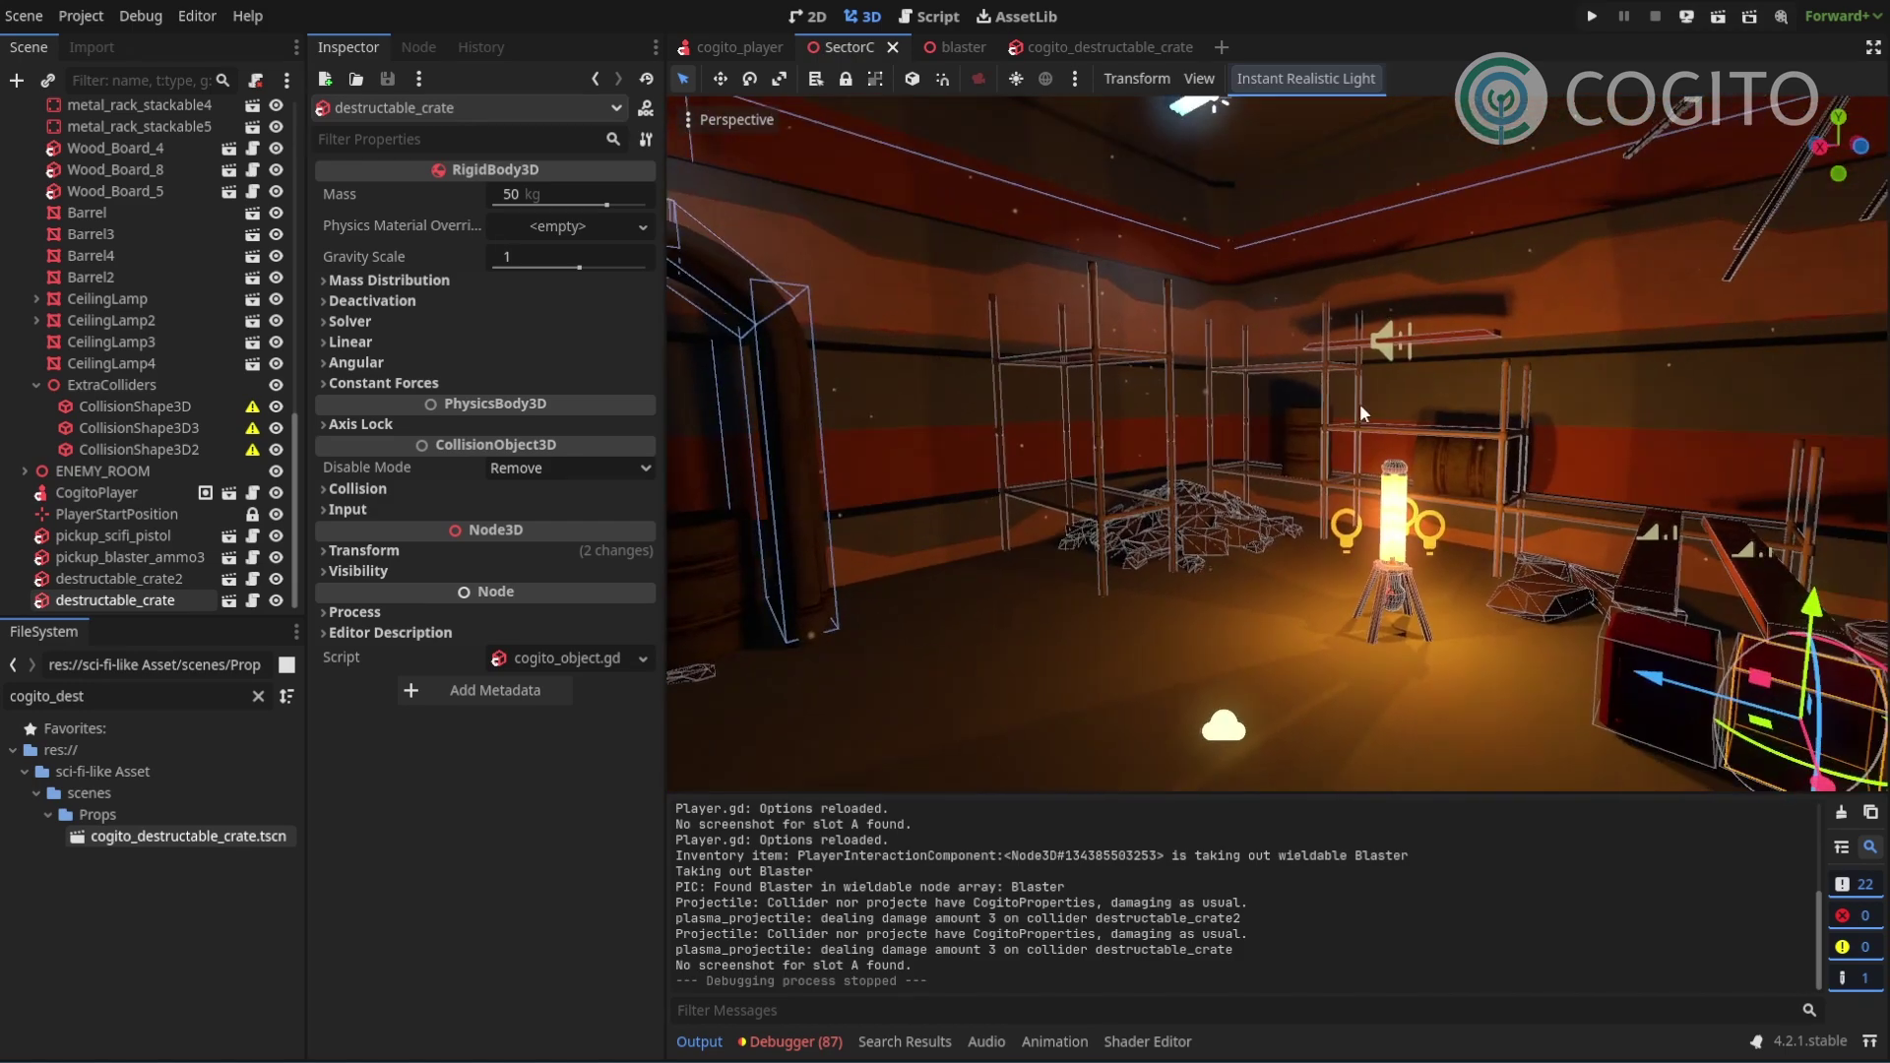
pyautogui.moveTo(1172, 434); pyautogui.dragTo(1358, 544, button='right')
pyautogui.click(1562, 525)
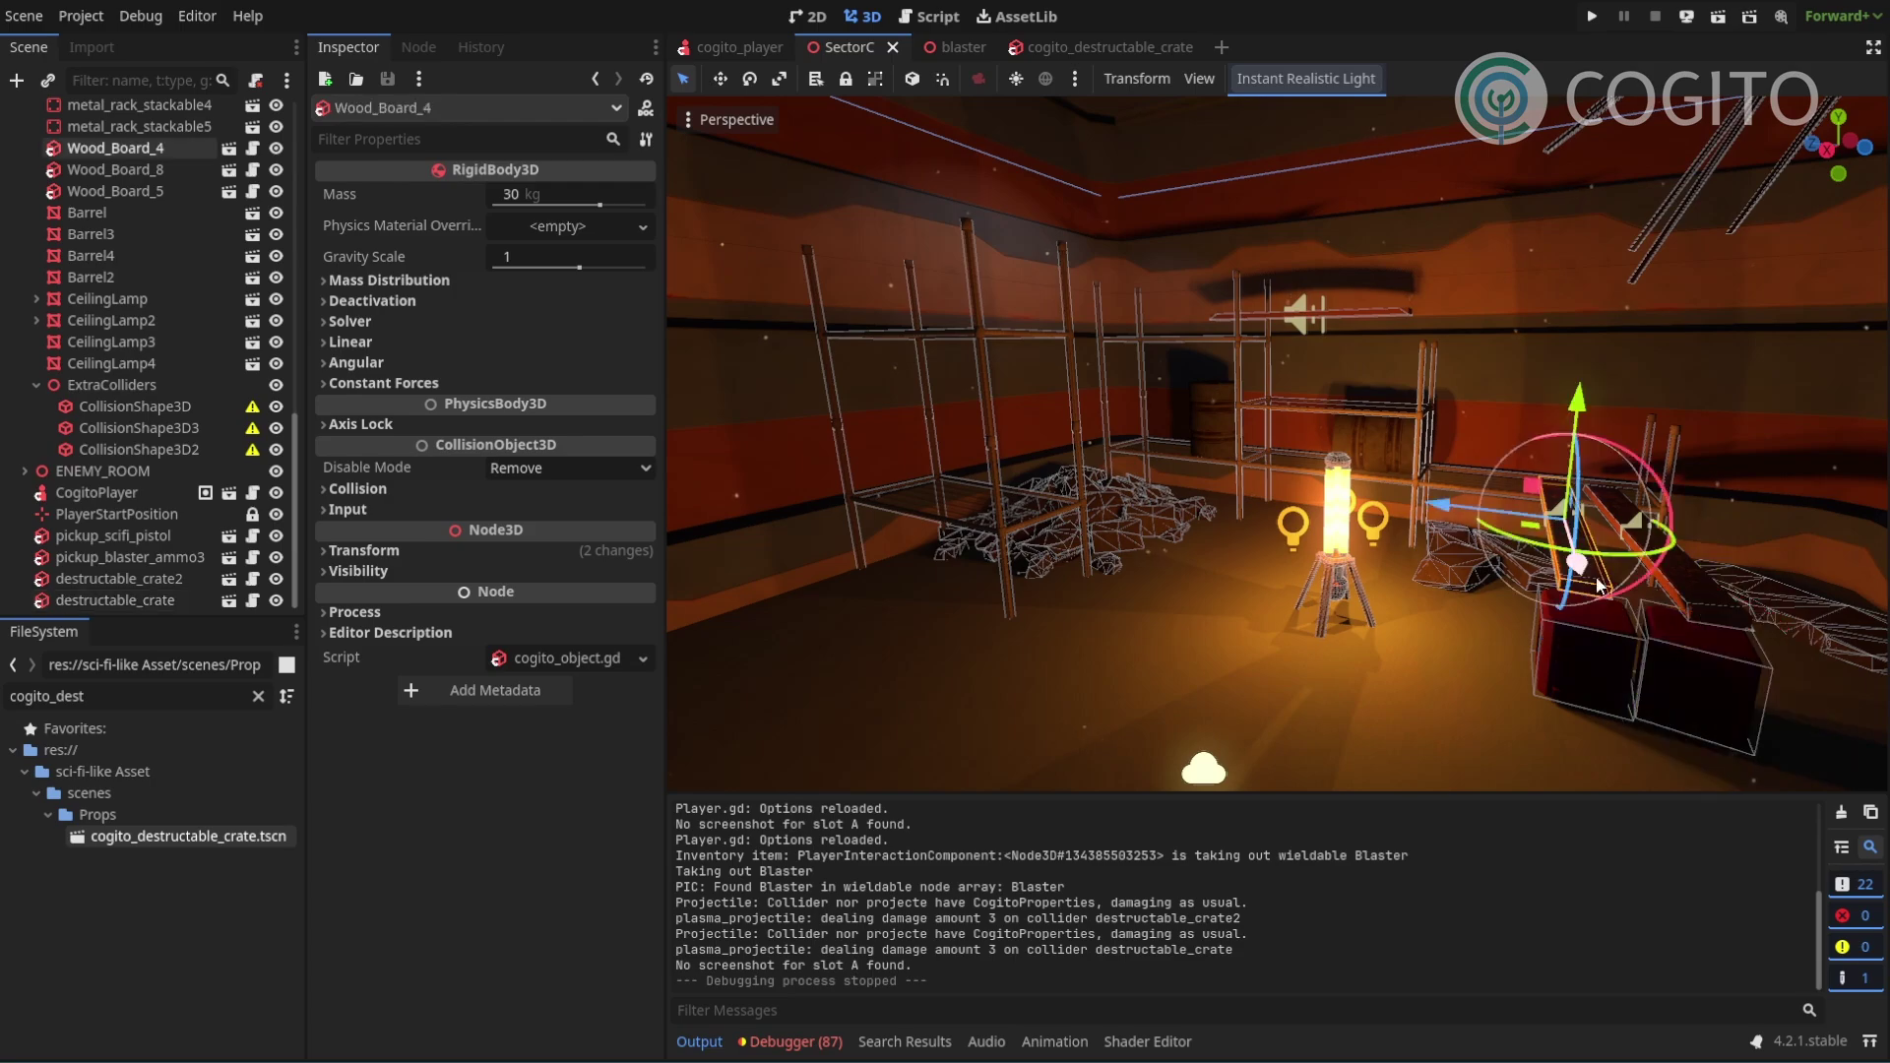
pyautogui.keyDown('shift'); pyautogui.click(1636, 542); pyautogui.keyUp('shift')
pyautogui.hotkey('ctrl', 'd')
pyautogui.moveTo(1274, 421); pyautogui.dragTo(1171, 451, button='right')
pyautogui.moveTo(1171, 423)
pyautogui.mouseDown()
pyautogui.moveTo(1170, 390)
pyautogui.moveTo(1196, 406)
pyautogui.mouseUp()
pyautogui.moveTo(1196, 405); pyautogui.dragTo(1362, 535, button='right')
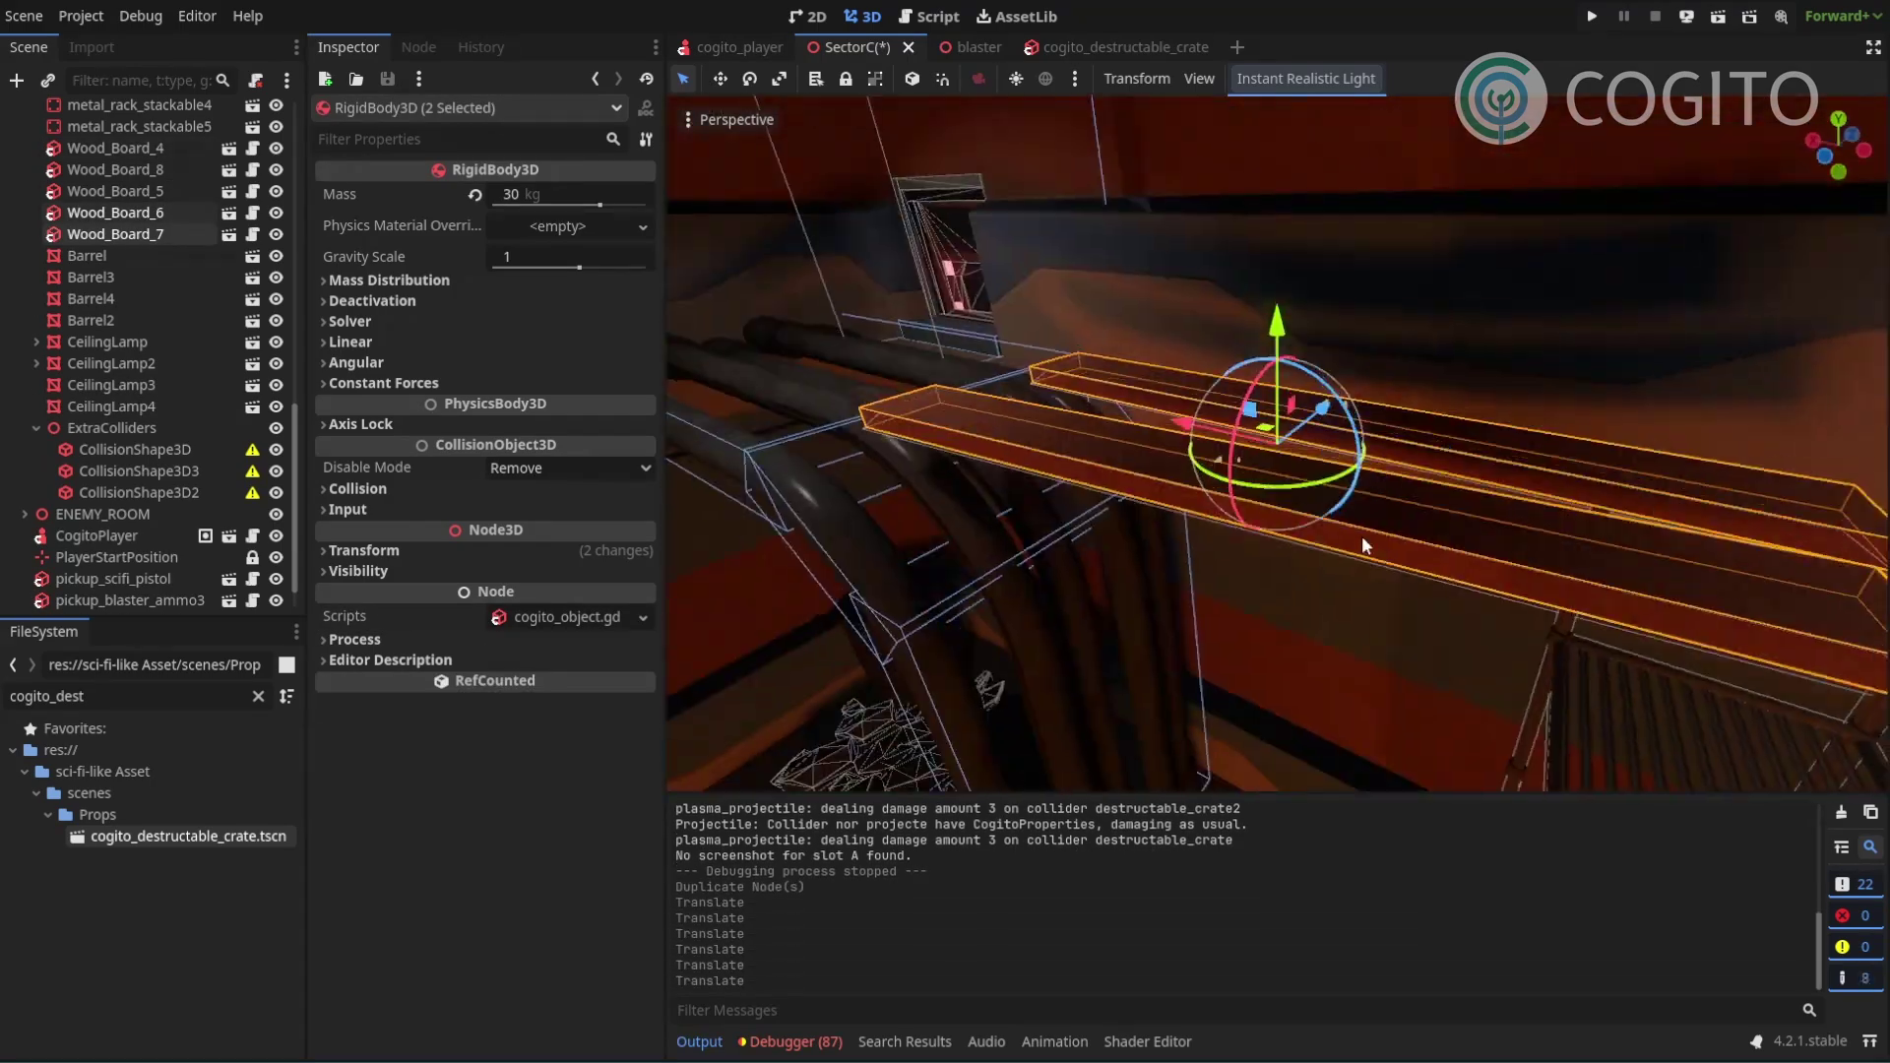
# Reposition and rotate the two copied boards so they bridge the wall pipes and the tall rack's top shelf.
pyautogui.click(1447, 596)
pyautogui.click(1520, 414)
pyautogui.moveTo(1280, 482); pyautogui.dragTo(1319, 474)
pyautogui.keyDown('shift'); pyautogui.click(1393, 552); pyautogui.keyUp('shift')
pyautogui.moveTo(1277, 330); pyautogui.dragTo(1277, 339)
pyautogui.moveTo(1278, 414)
pyautogui.mouseDown(button='right')
pyautogui.moveTo(1161, 404)
pyautogui.moveTo(1280, 433)
pyautogui.mouseUp(button='right')
# Duplicate a destructable crate and place the copy on the tall rack's top shelf.
pyautogui.click(1274, 433)
pyautogui.hotkey('ctrl', 'd')
pyautogui.moveTo(1275, 339); pyautogui.dragTo(1278, 330)
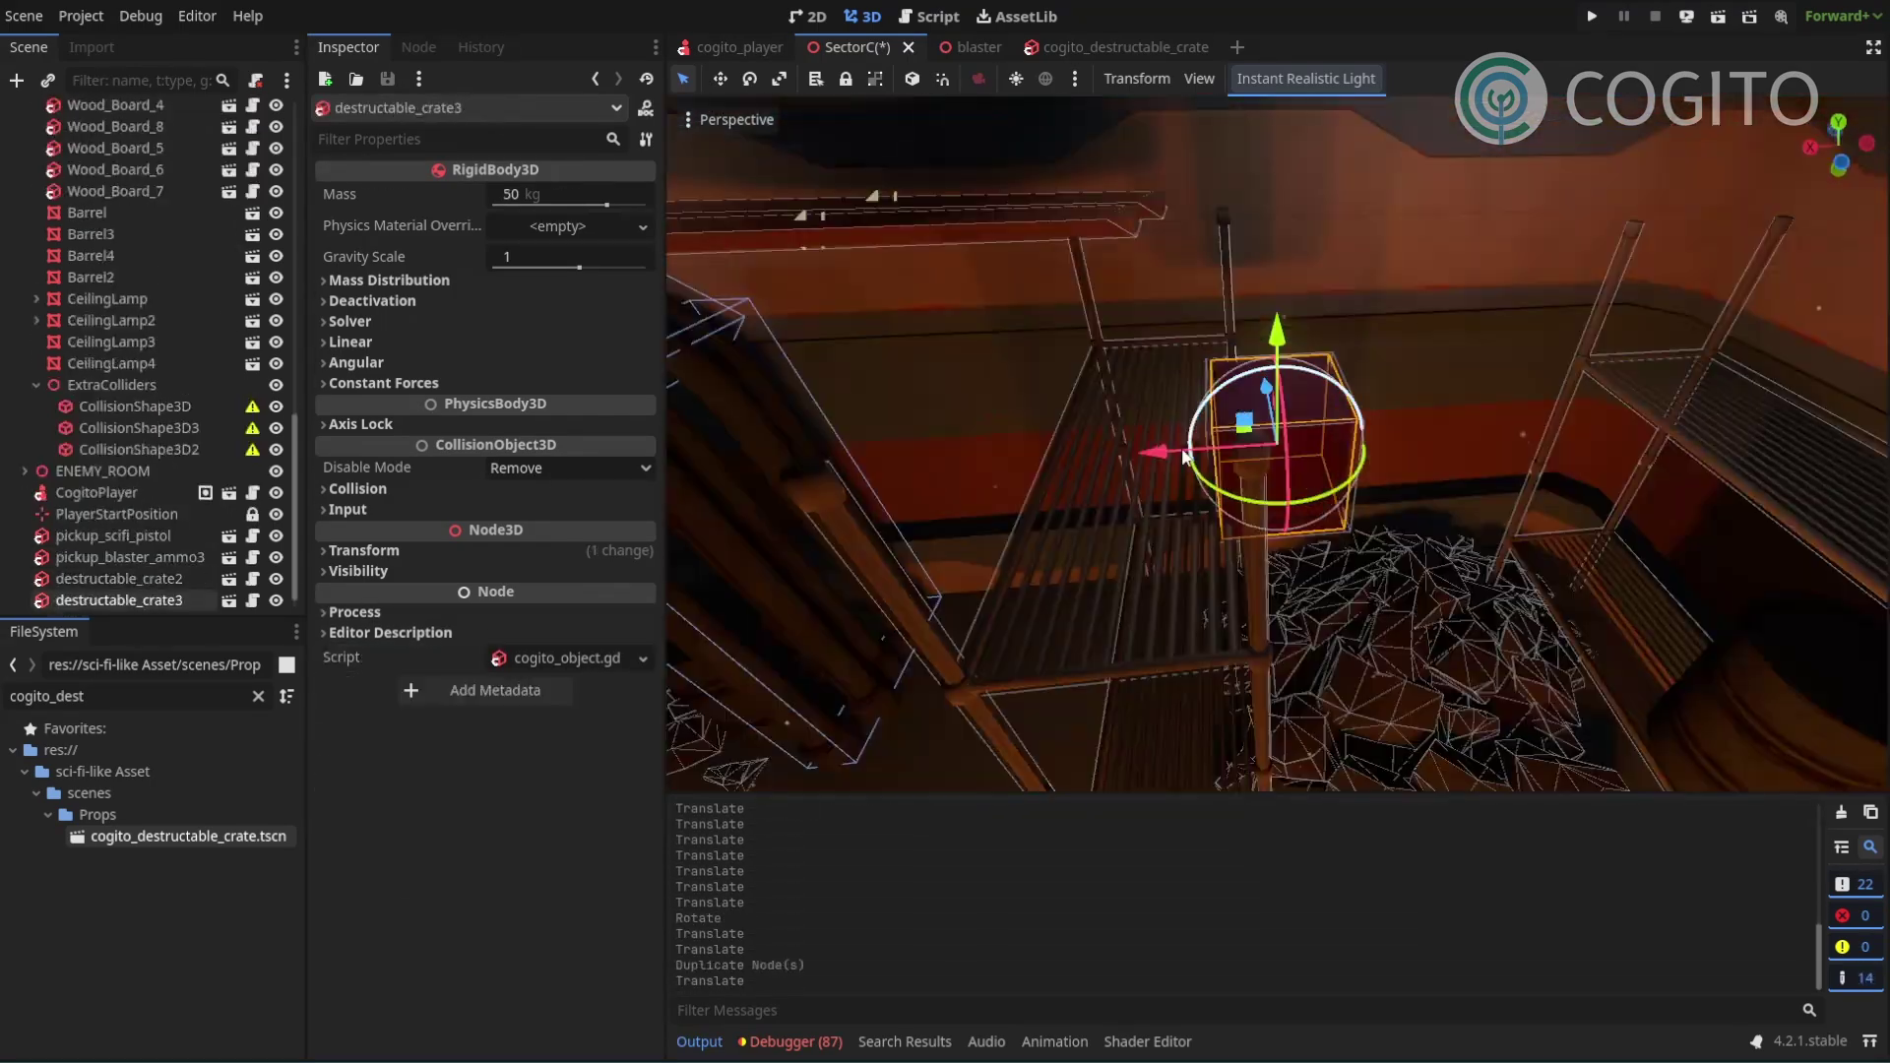
pyautogui.moveTo(1280, 394); pyautogui.dragTo(1289, 394)
pyautogui.moveTo(1289, 394); pyautogui.dragTo(1378, 413, button='right')
pyautogui.moveTo(1283, 327); pyautogui.dragTo(1283, 322)
pyautogui.moveTo(1283, 323); pyautogui.dragTo(1429, 375, button='right')
# Duplicate the top-shelf crate twice and line up the copies beside it on the same shelf.
pyautogui.moveTo(1194, 417); pyautogui.dragTo(1152, 411)
pyautogui.hotkey('ctrl', 'd')
pyautogui.moveTo(1456, 540); pyautogui.dragTo(1378, 492)
pyautogui.hotkey('ctrl', 'd')
pyautogui.click(1296, 451)
pyautogui.moveTo(1280, 504); pyautogui.dragTo(1250, 345)
# Duplicate two more destructable crates and stack them on the rack shelf above the barrel.
pyautogui.click(1378, 433)
pyautogui.click(1325, 456)
pyautogui.hotkey('ctrl', 'd')
pyautogui.scroll(5, 1180, 470)
pyautogui.hotkey('ctrl', 'd')
pyautogui.moveTo(1211, 443); pyautogui.dragTo(1230, 448)
pyautogui.moveTo(1290, 473); pyautogui.dragTo(1324, 468)
pyautogui.click(1141, 492)
pyautogui.moveTo(1122, 439); pyautogui.dragTo(1122, 393)
pyautogui.moveTo(1255, 514); pyautogui.dragTo(1309, 551, button='right')
# Duplicate one more destructable crate, place and rotate it on the lower shelf beside the barrel, and save the scene.
pyautogui.click(1196, 330)
pyautogui.hotkey('ctrl', 'd')
pyautogui.moveTo(1102, 483); pyautogui.dragTo(1358, 548)
pyautogui.moveTo(1477, 433); pyautogui.dragTo(1489, 483)
pyautogui.press('f')
pyautogui.moveTo(1348, 474); pyautogui.dragTo(1370, 479)
pyautogui.moveTo(1370, 478); pyautogui.dragTo(1447, 403, button='middle')
pyautogui.moveTo(1281, 349); pyautogui.dragTo(1279, 349)
pyautogui.moveTo(1279, 350); pyautogui.dragTo(1545, 354, button='right')
pyautogui.hotkey('ctrl', 's')
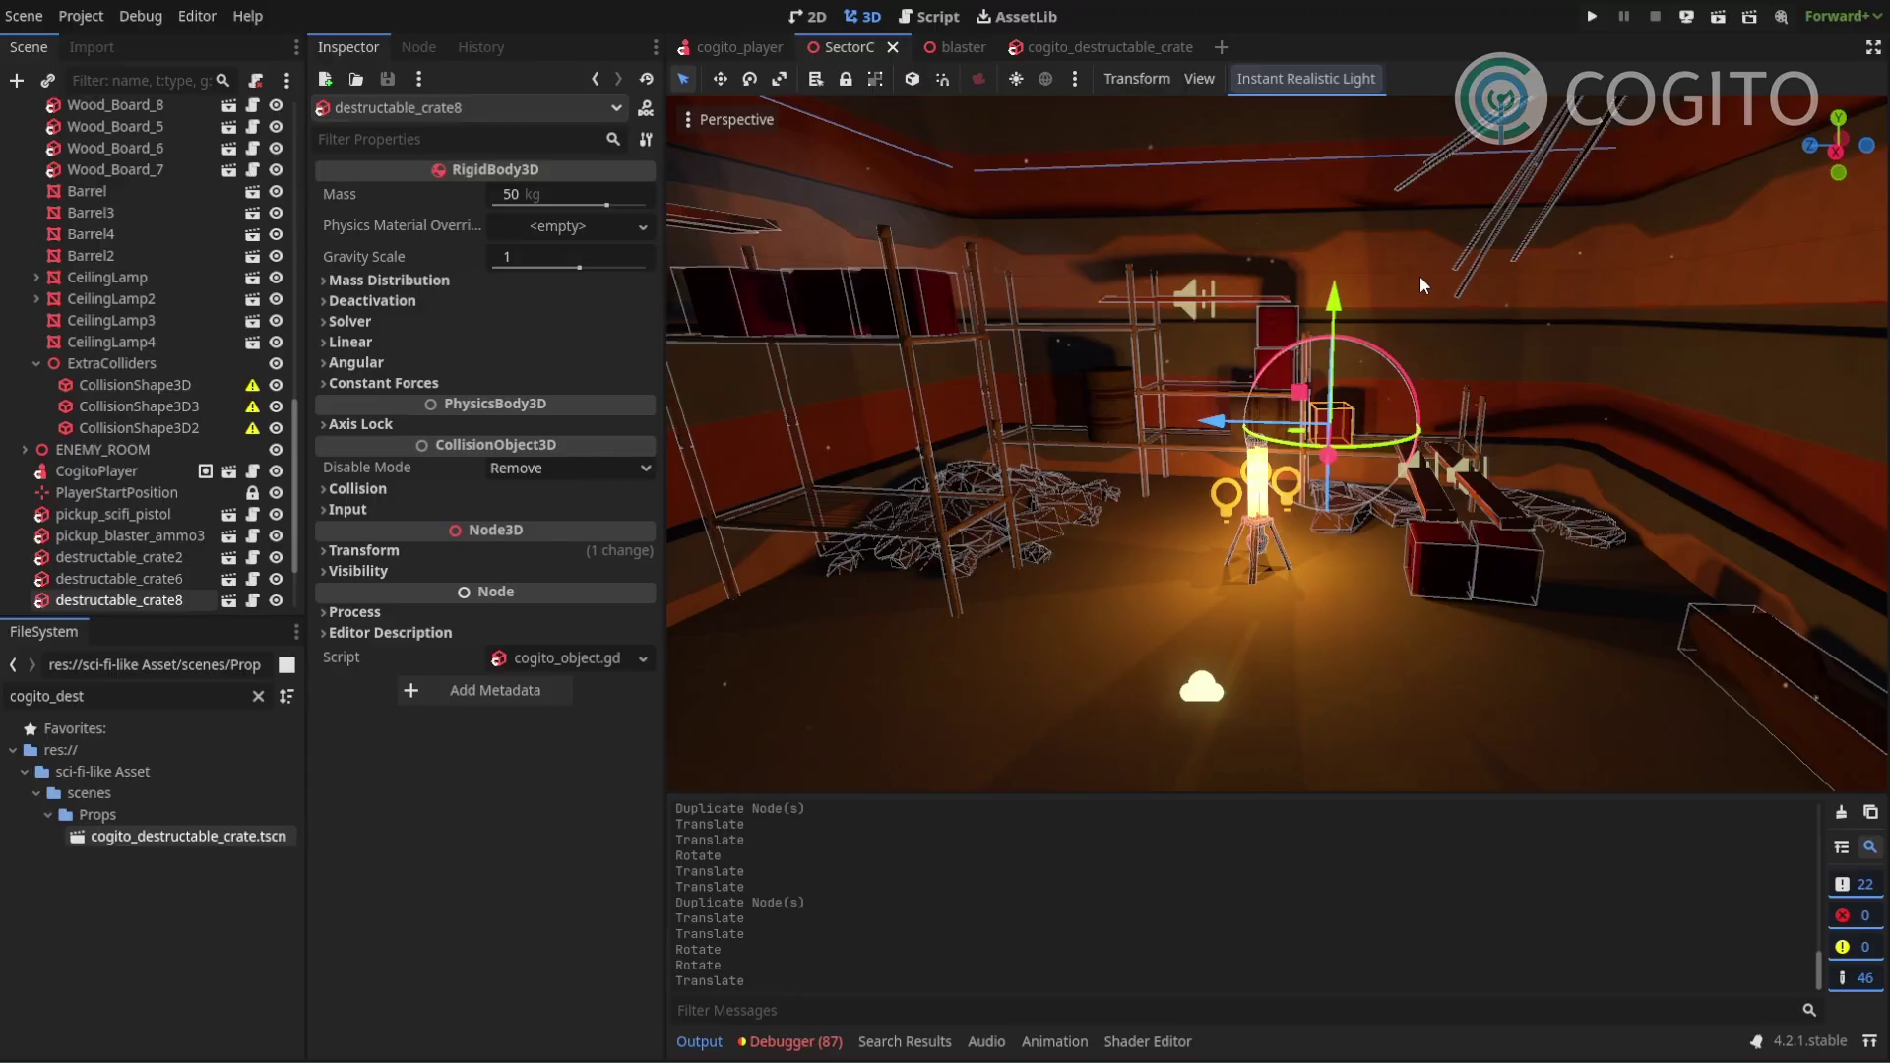
# Run the SectorC scene, open the door, look over the crates on the racks and test walking on the board ramp.
pyautogui.press('F6')
pyautogui.press('w')
pyautogui.press('f')
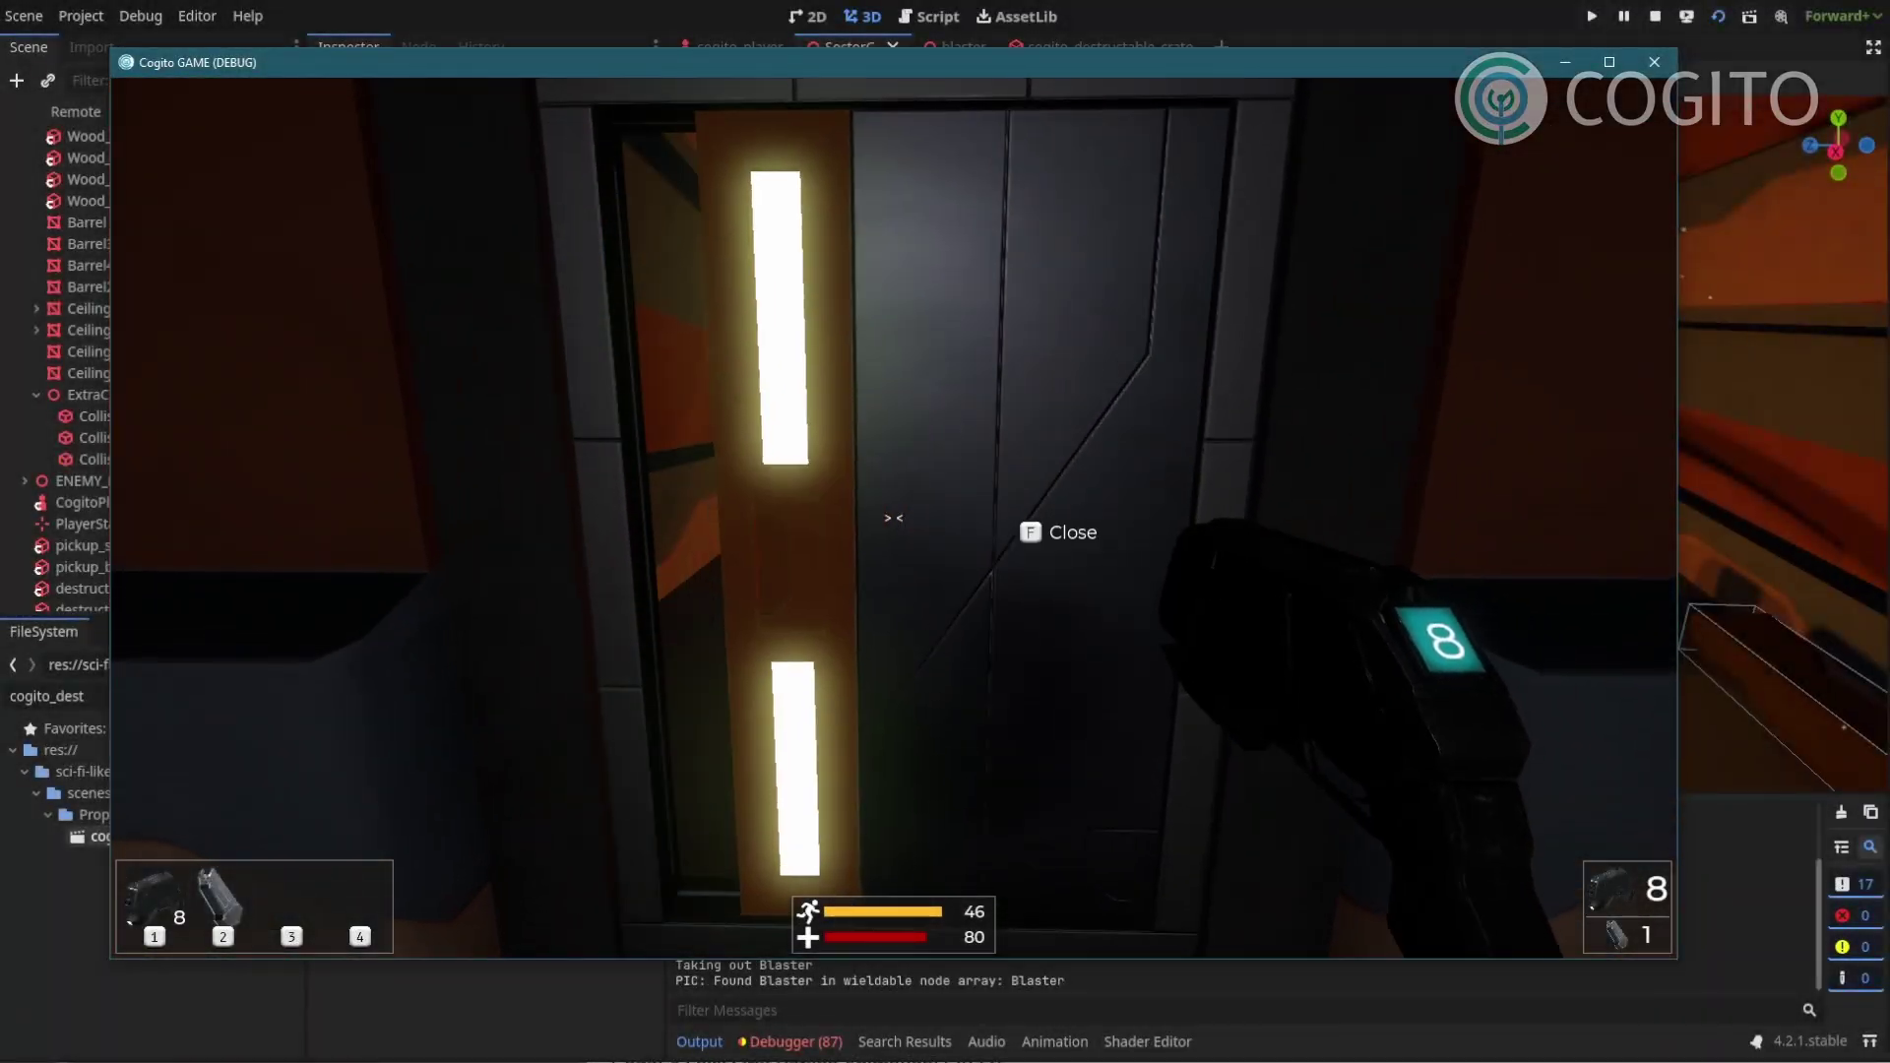
pyautogui.press('w')
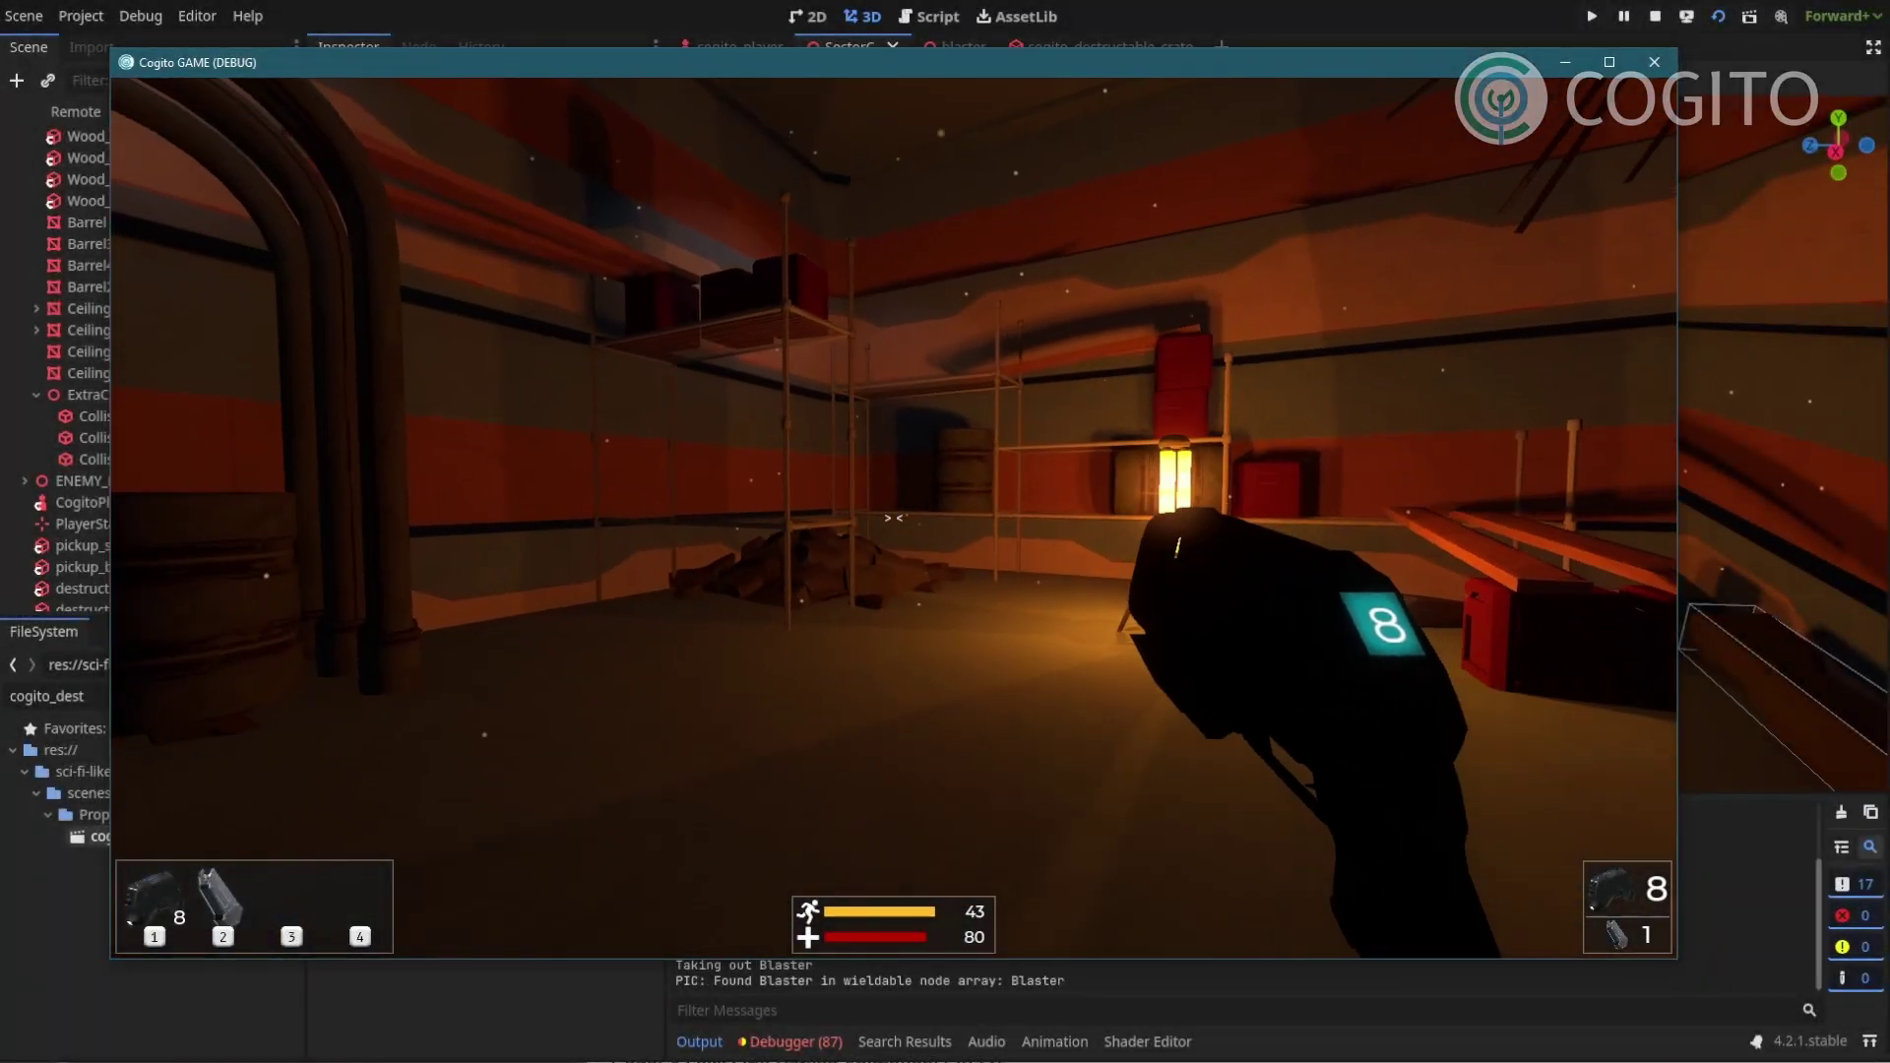
pyautogui.press('w')
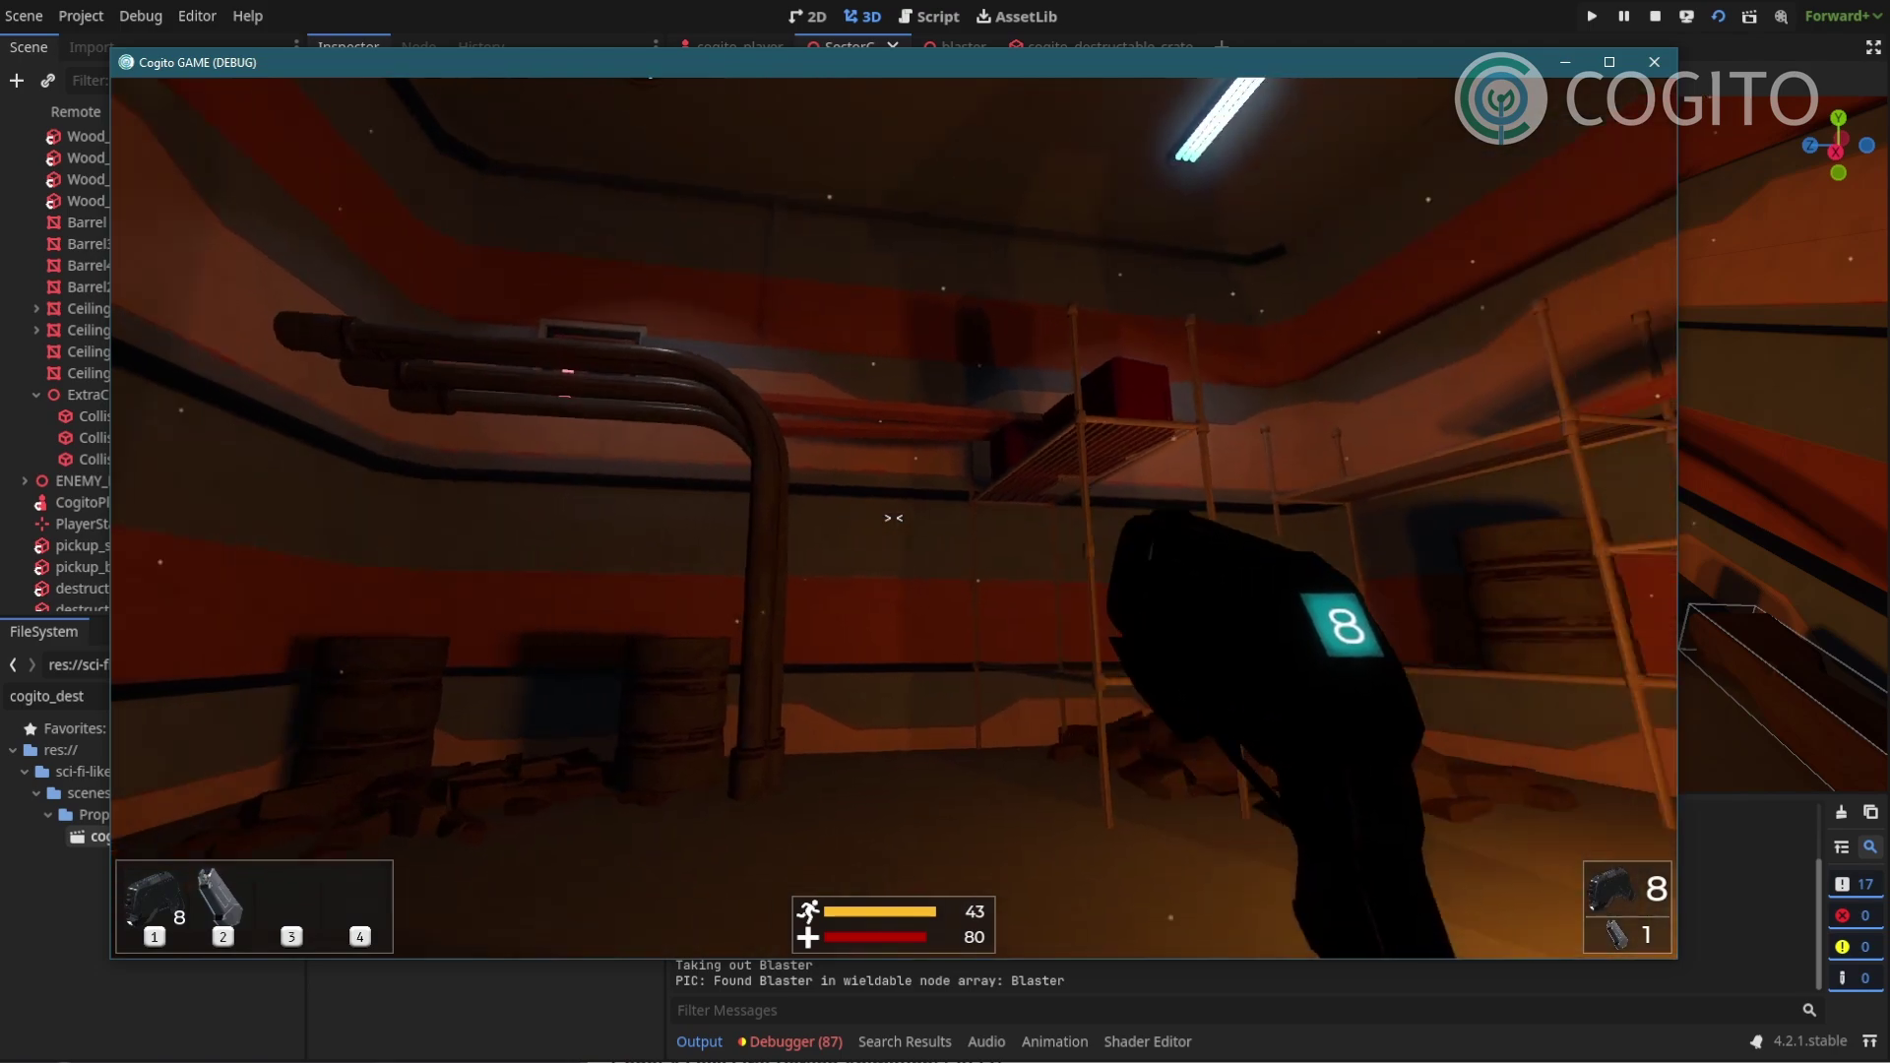
pyautogui.press('w')
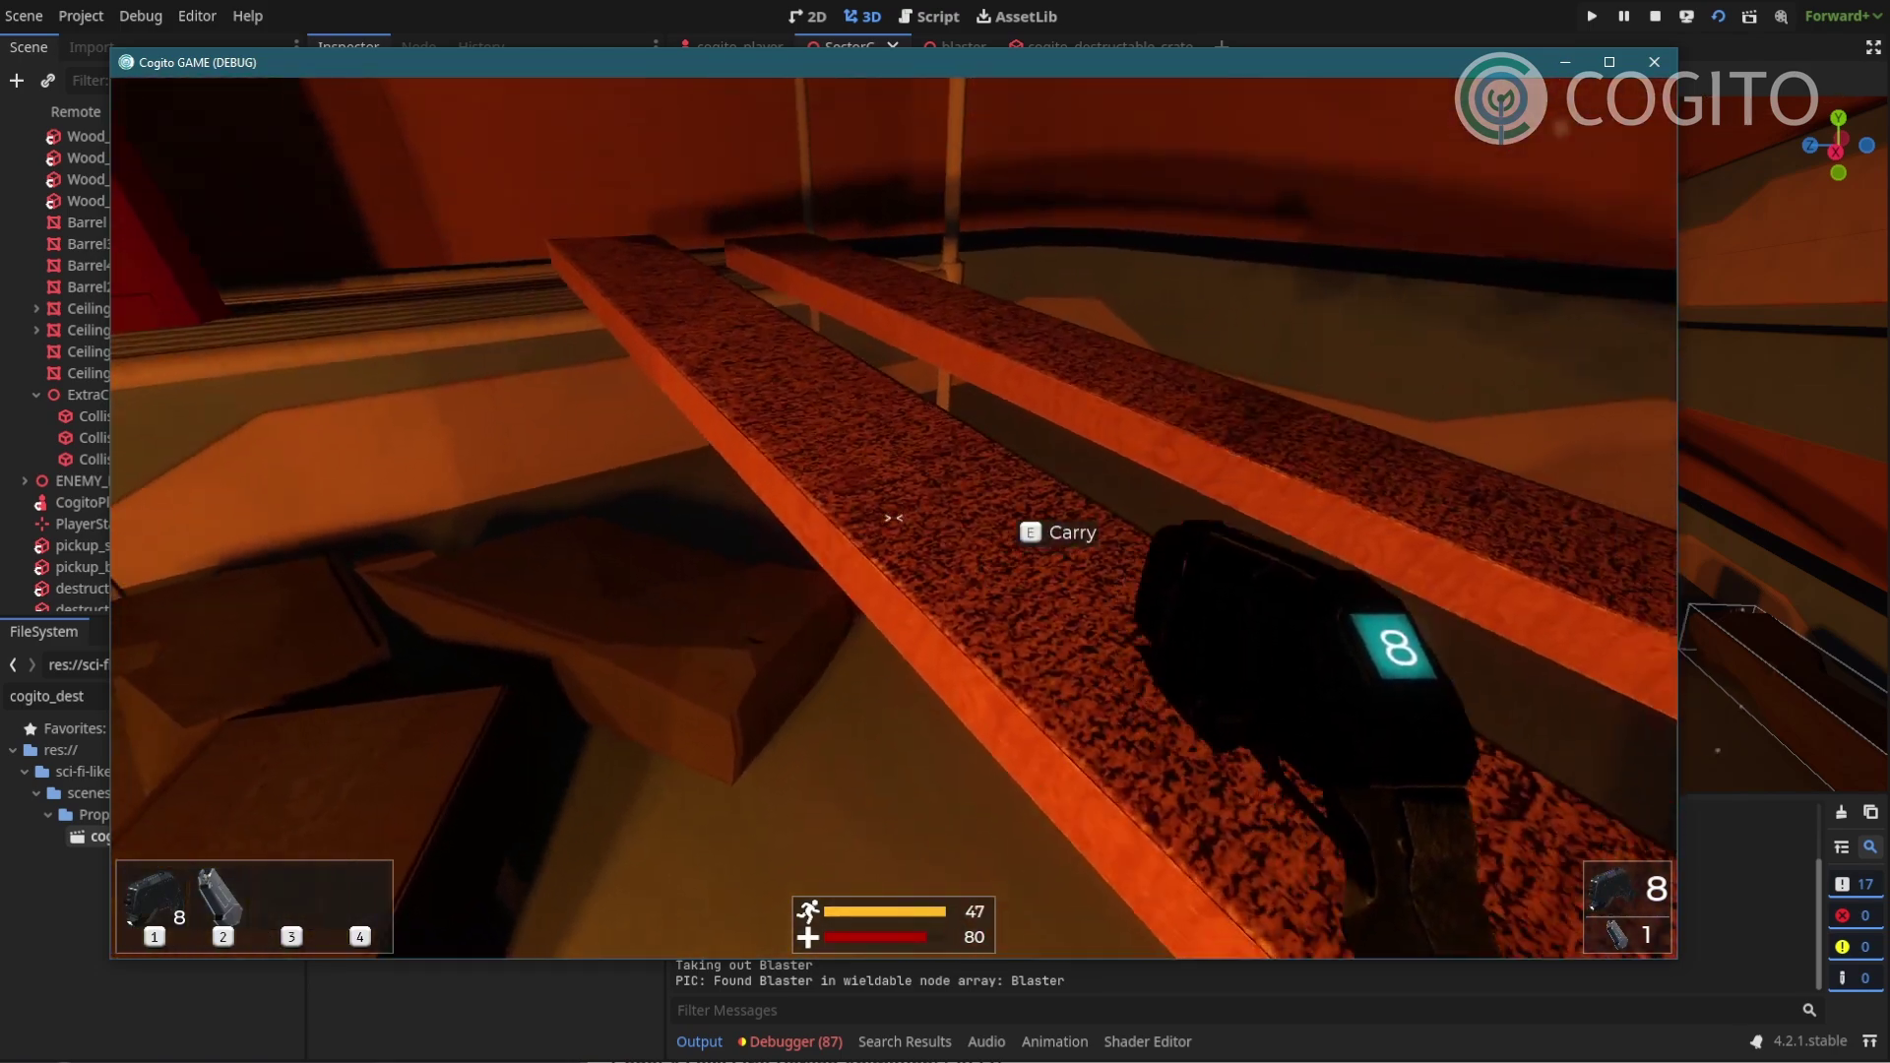
pyautogui.press('s')
pyautogui.press('d')
pyautogui.press('s')
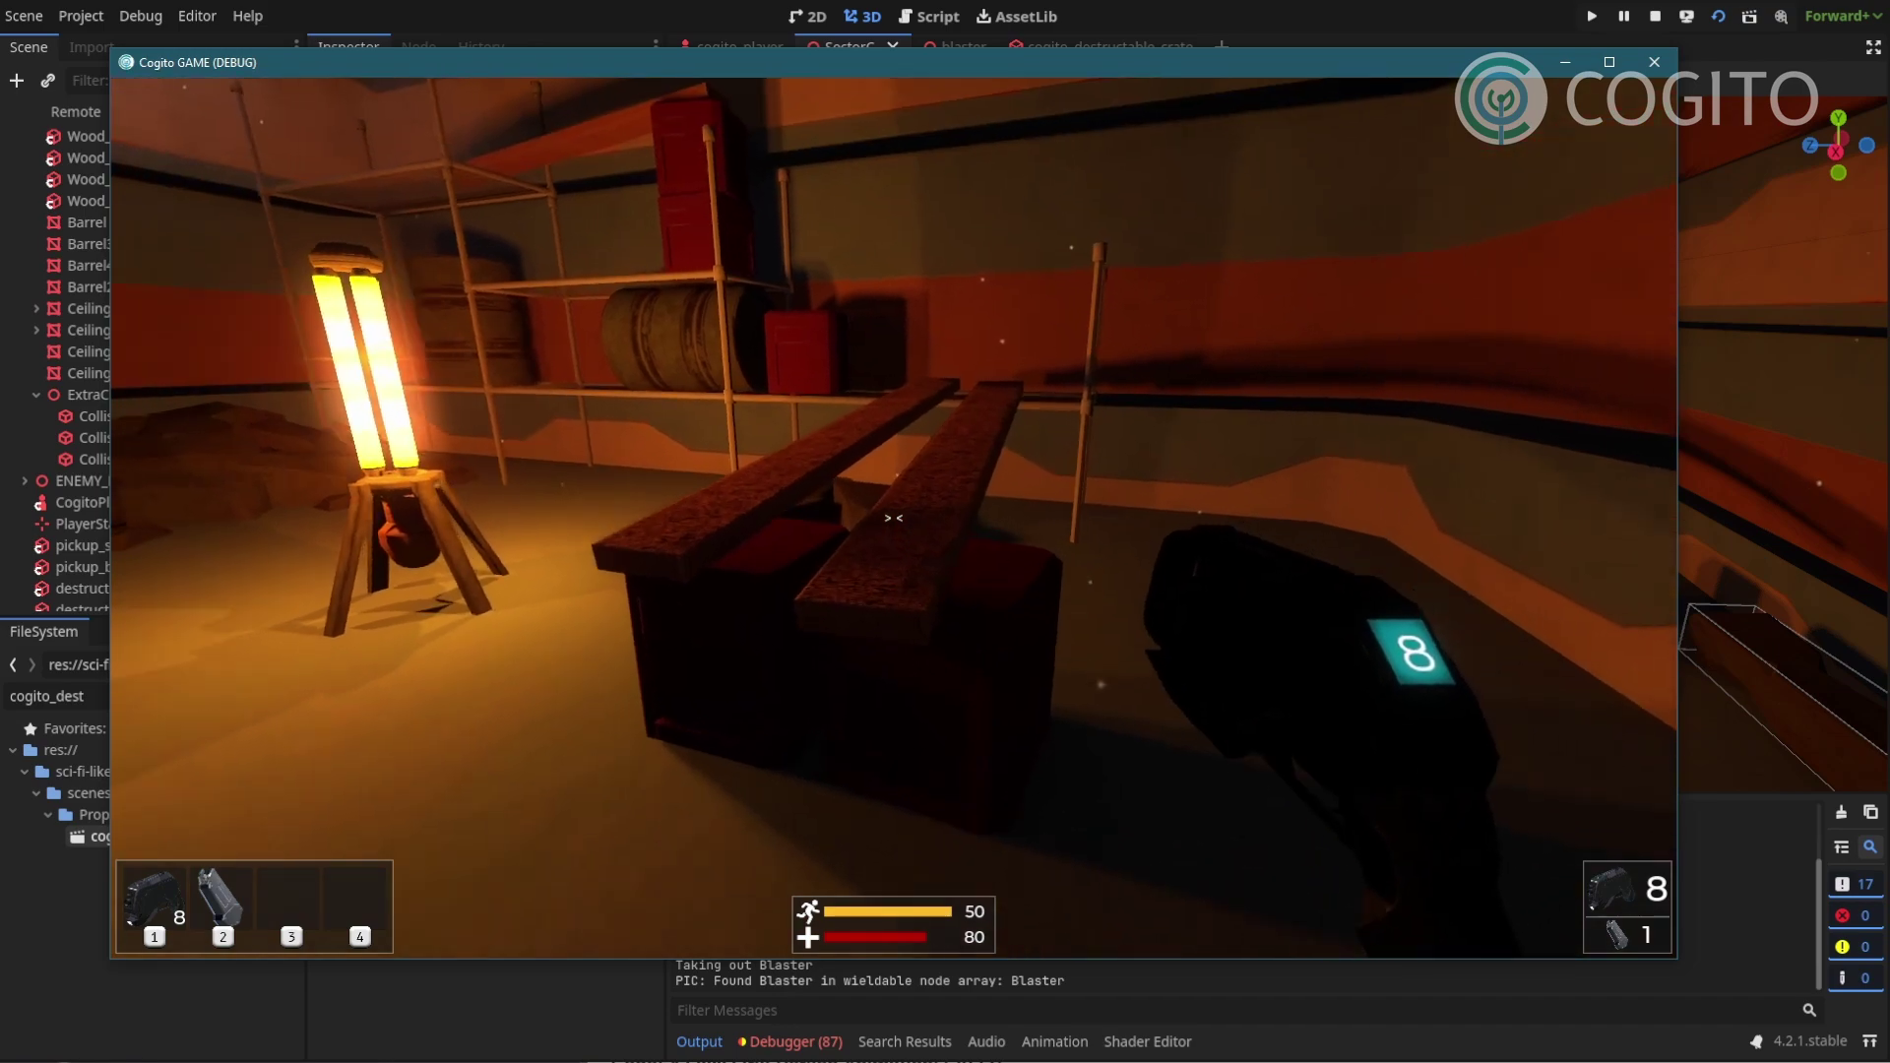
# Put the blaster away in the running game and carry a ramp board aside from the crates.
pyautogui.press('w')
pyautogui.press('a')
pyautogui.press('a')
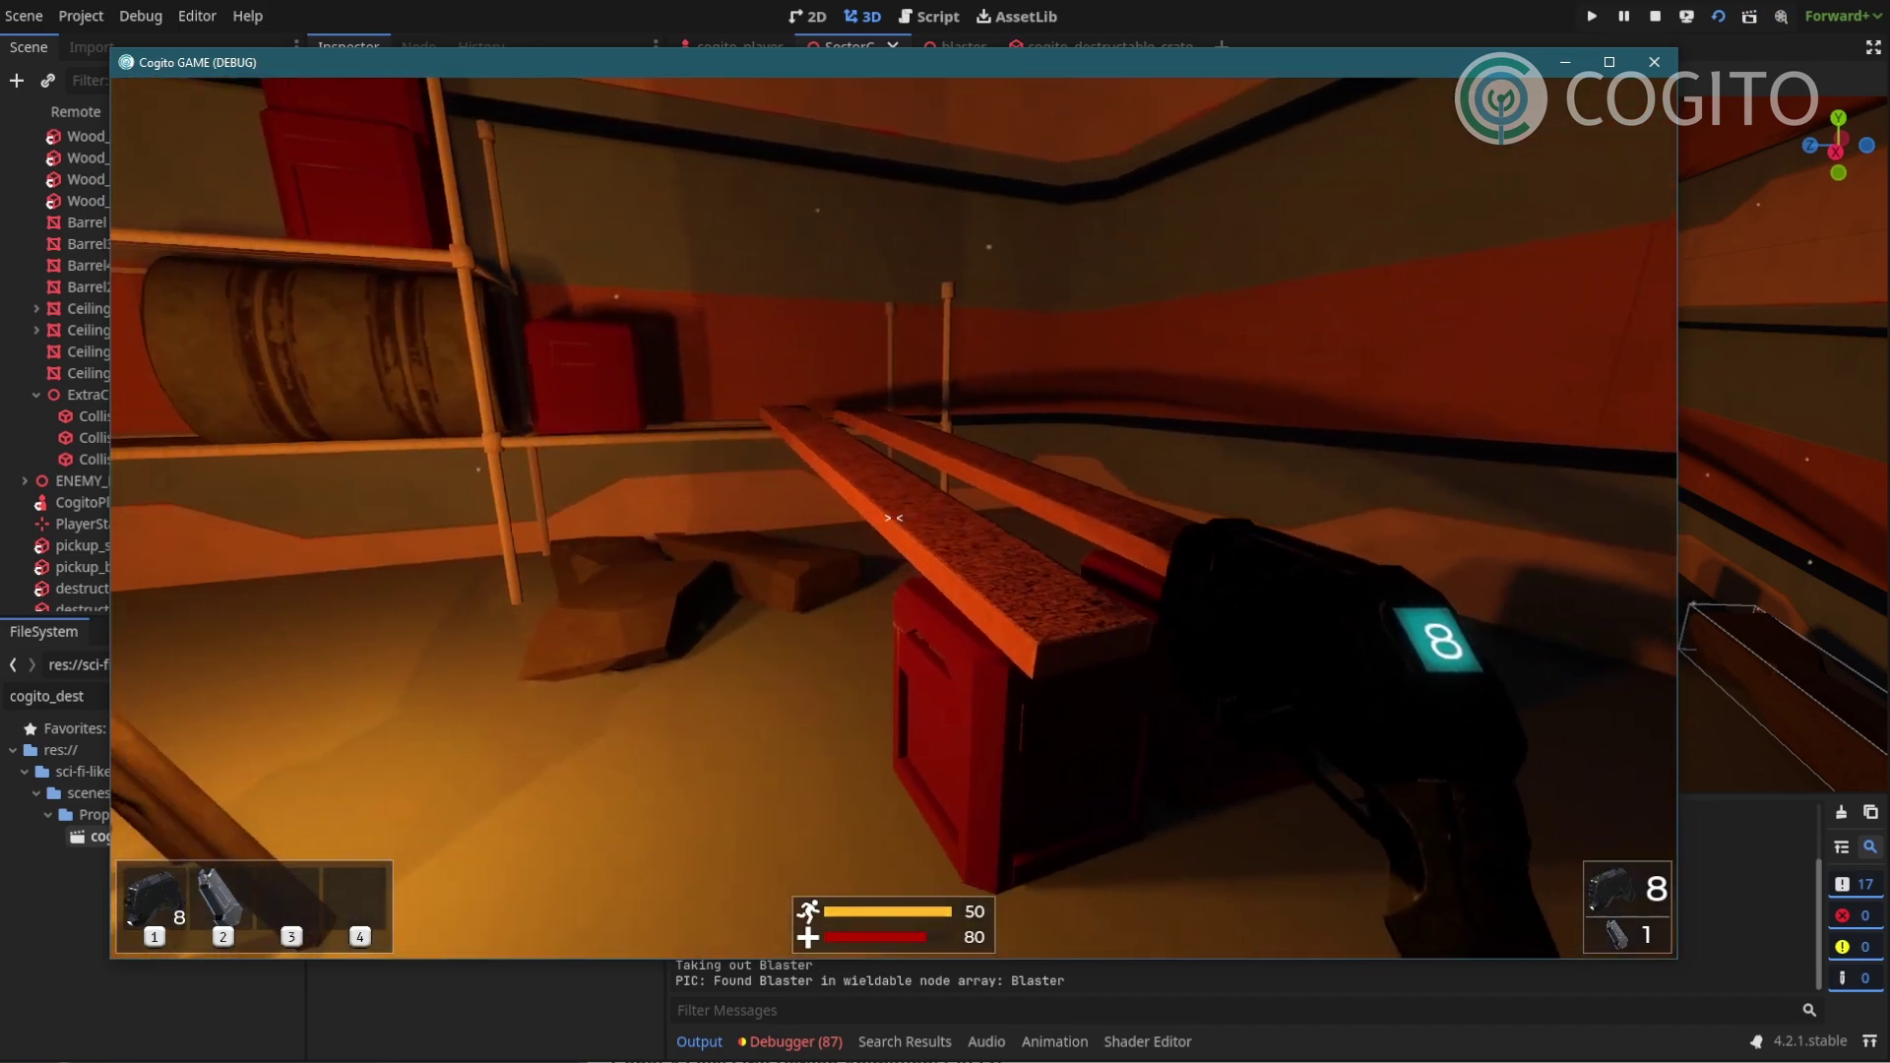
pyautogui.press('w')
pyautogui.press('s')
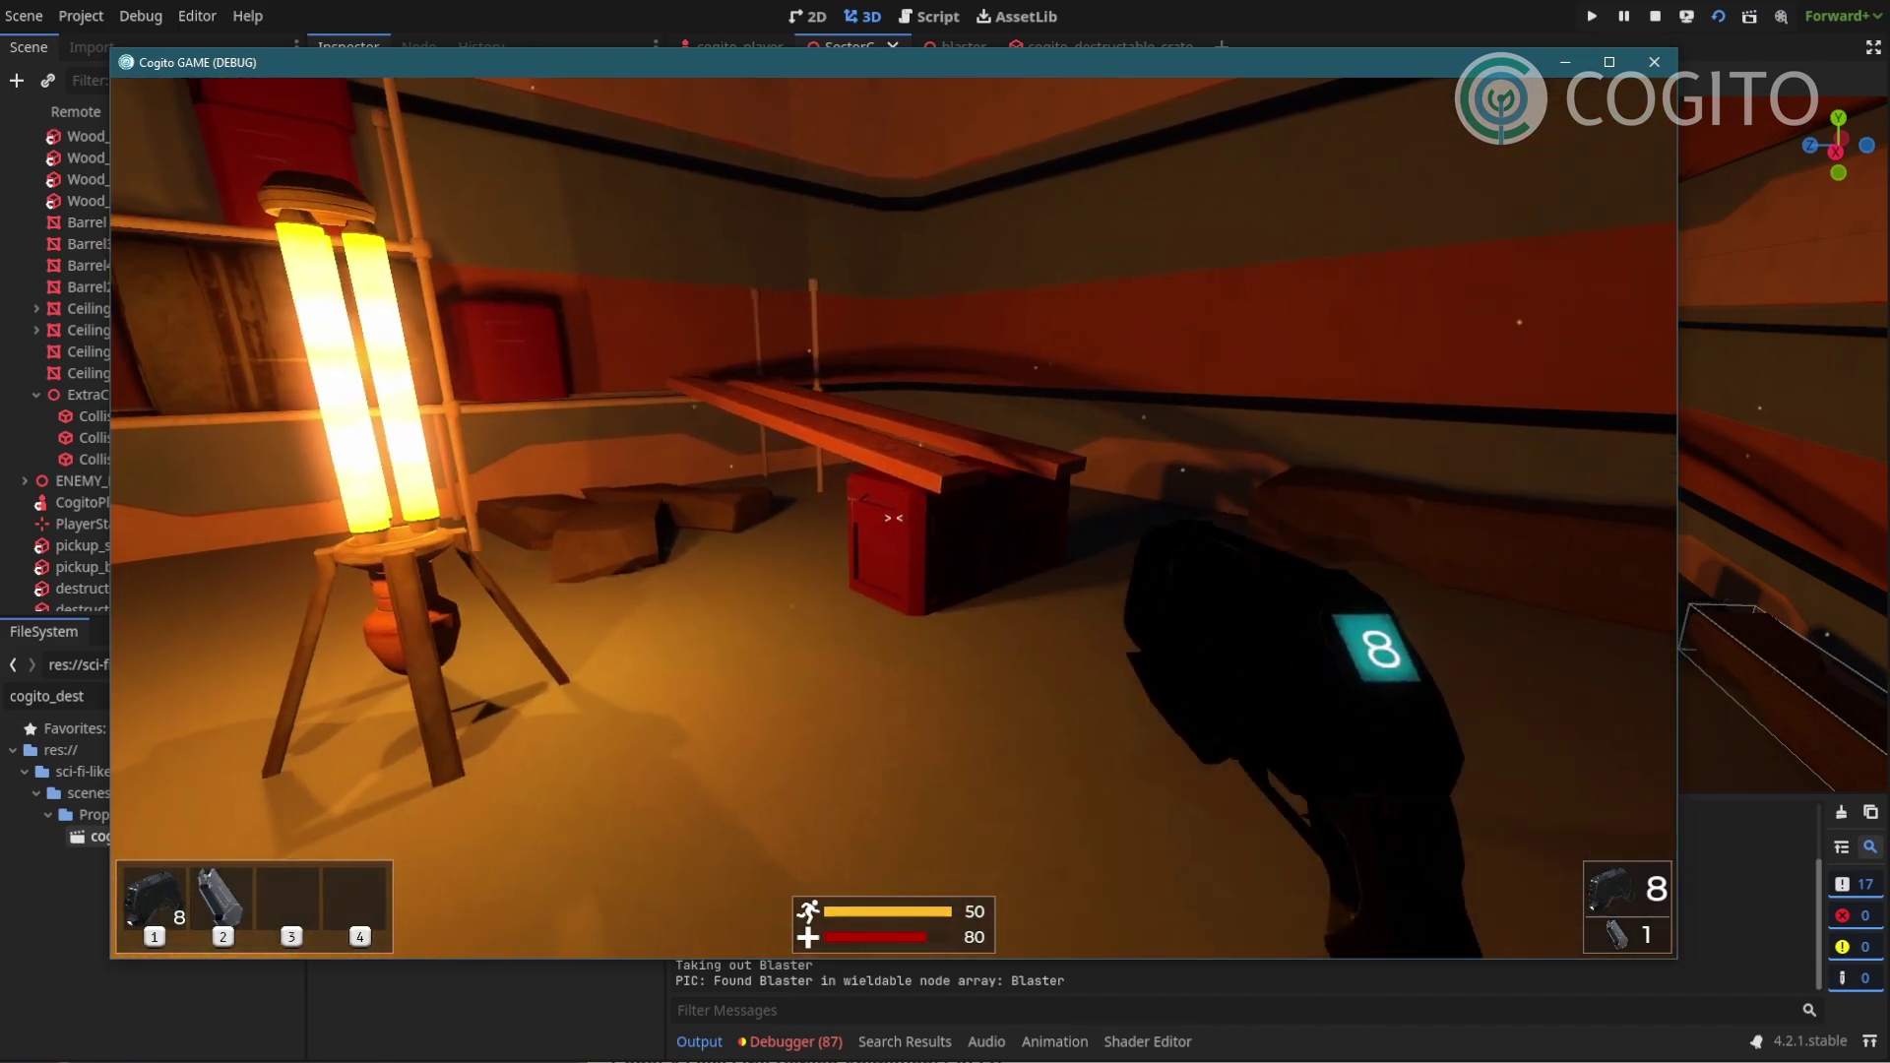
pyautogui.press('d')
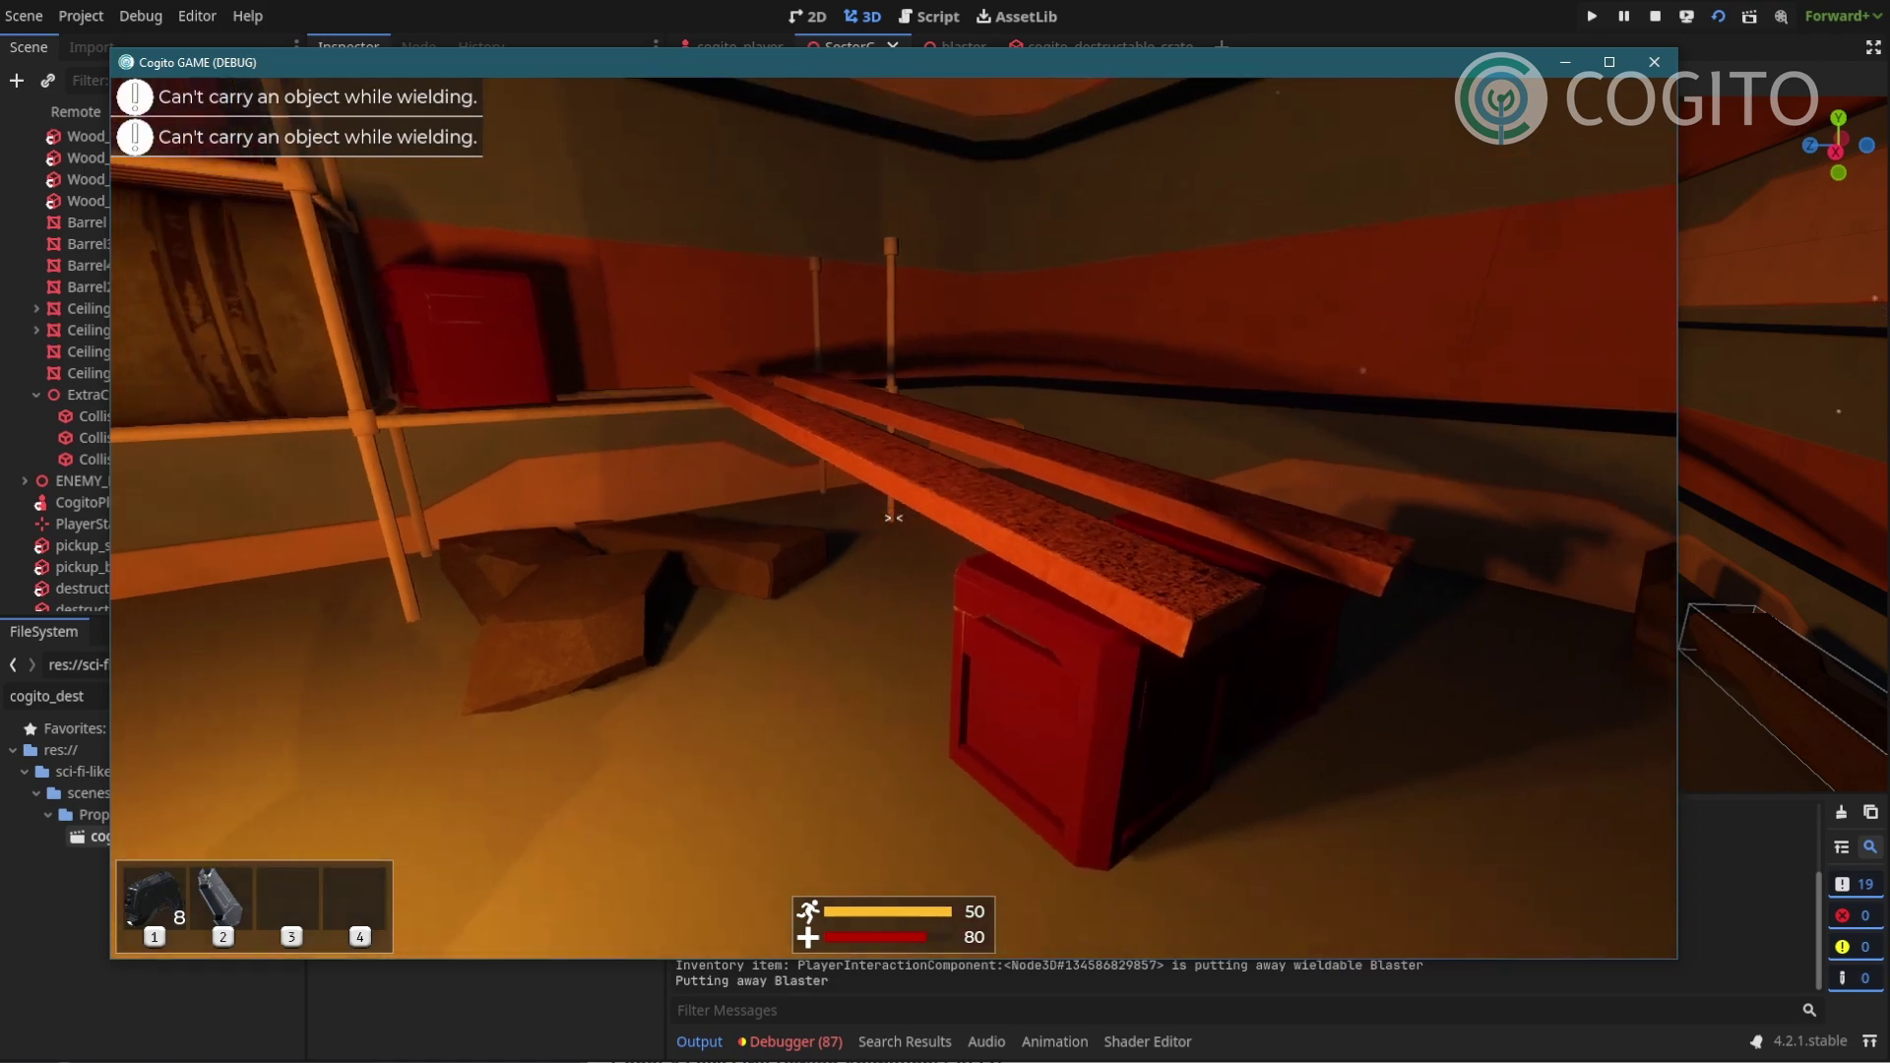
pyautogui.press('a')
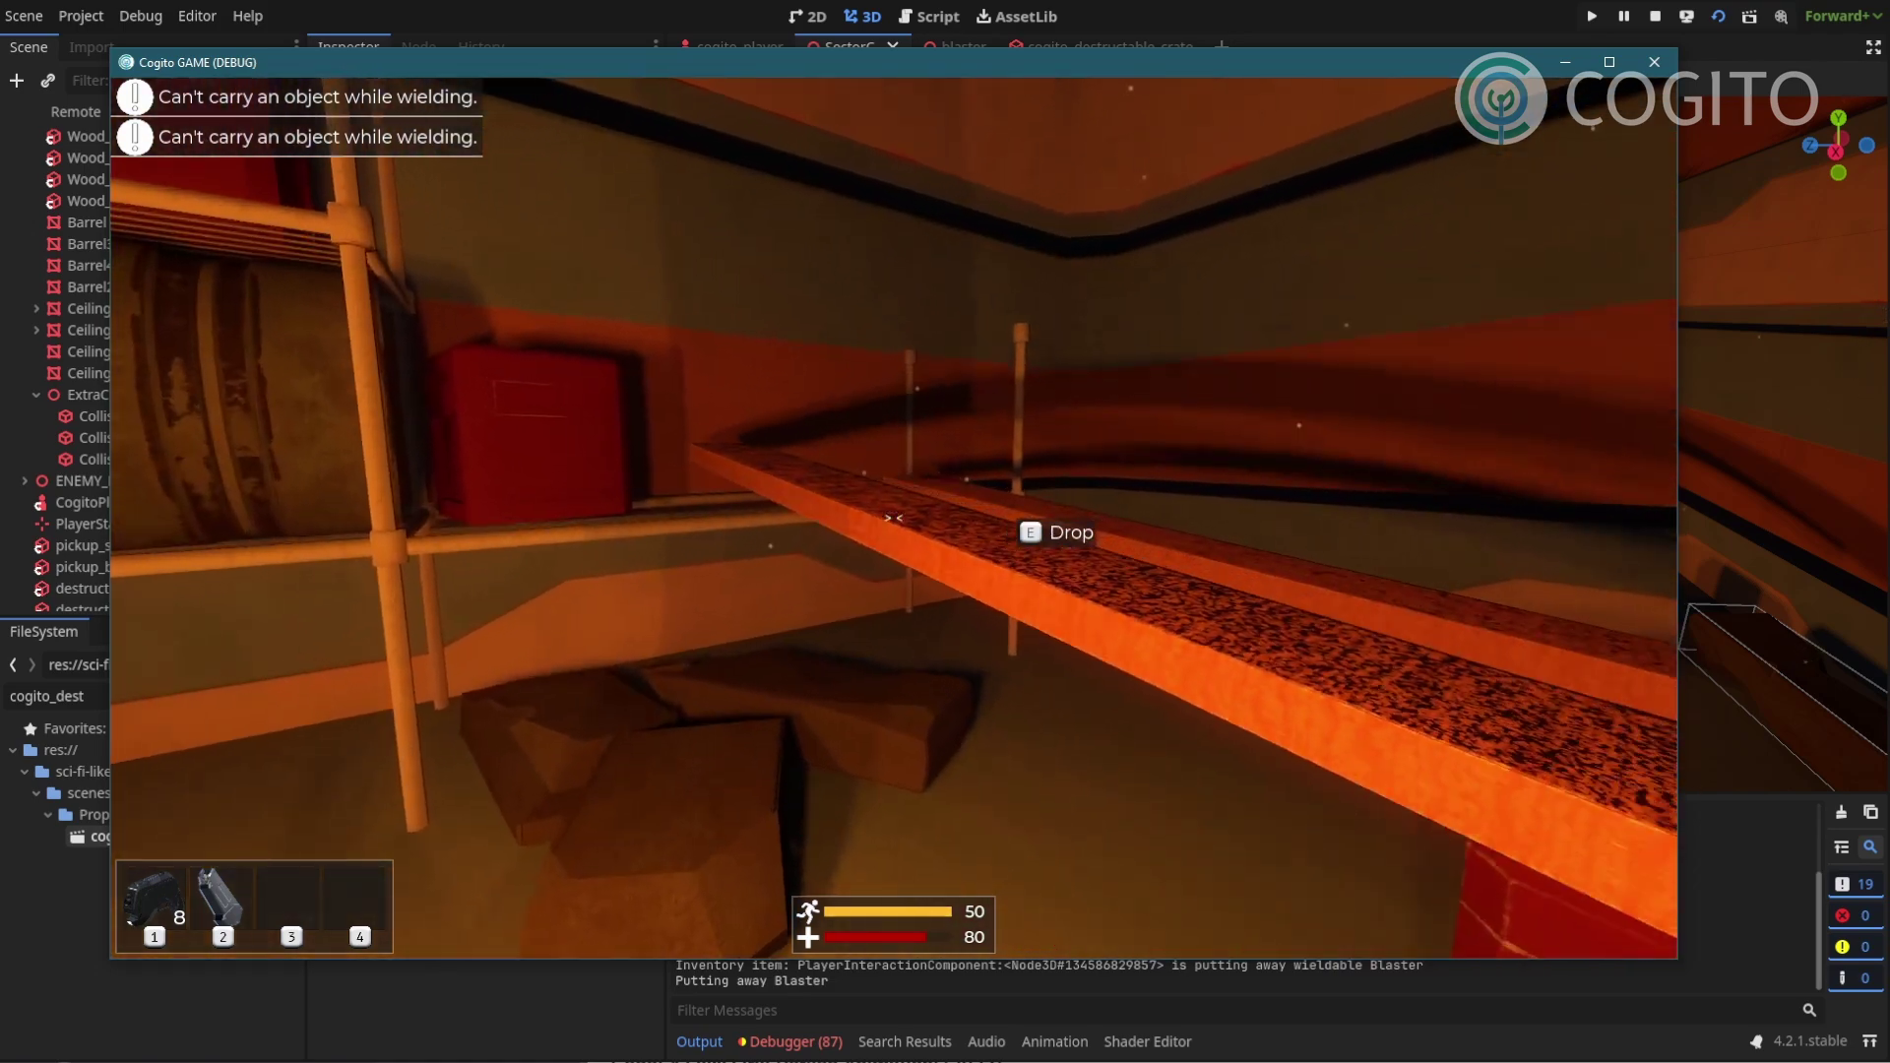
pyautogui.press('s')
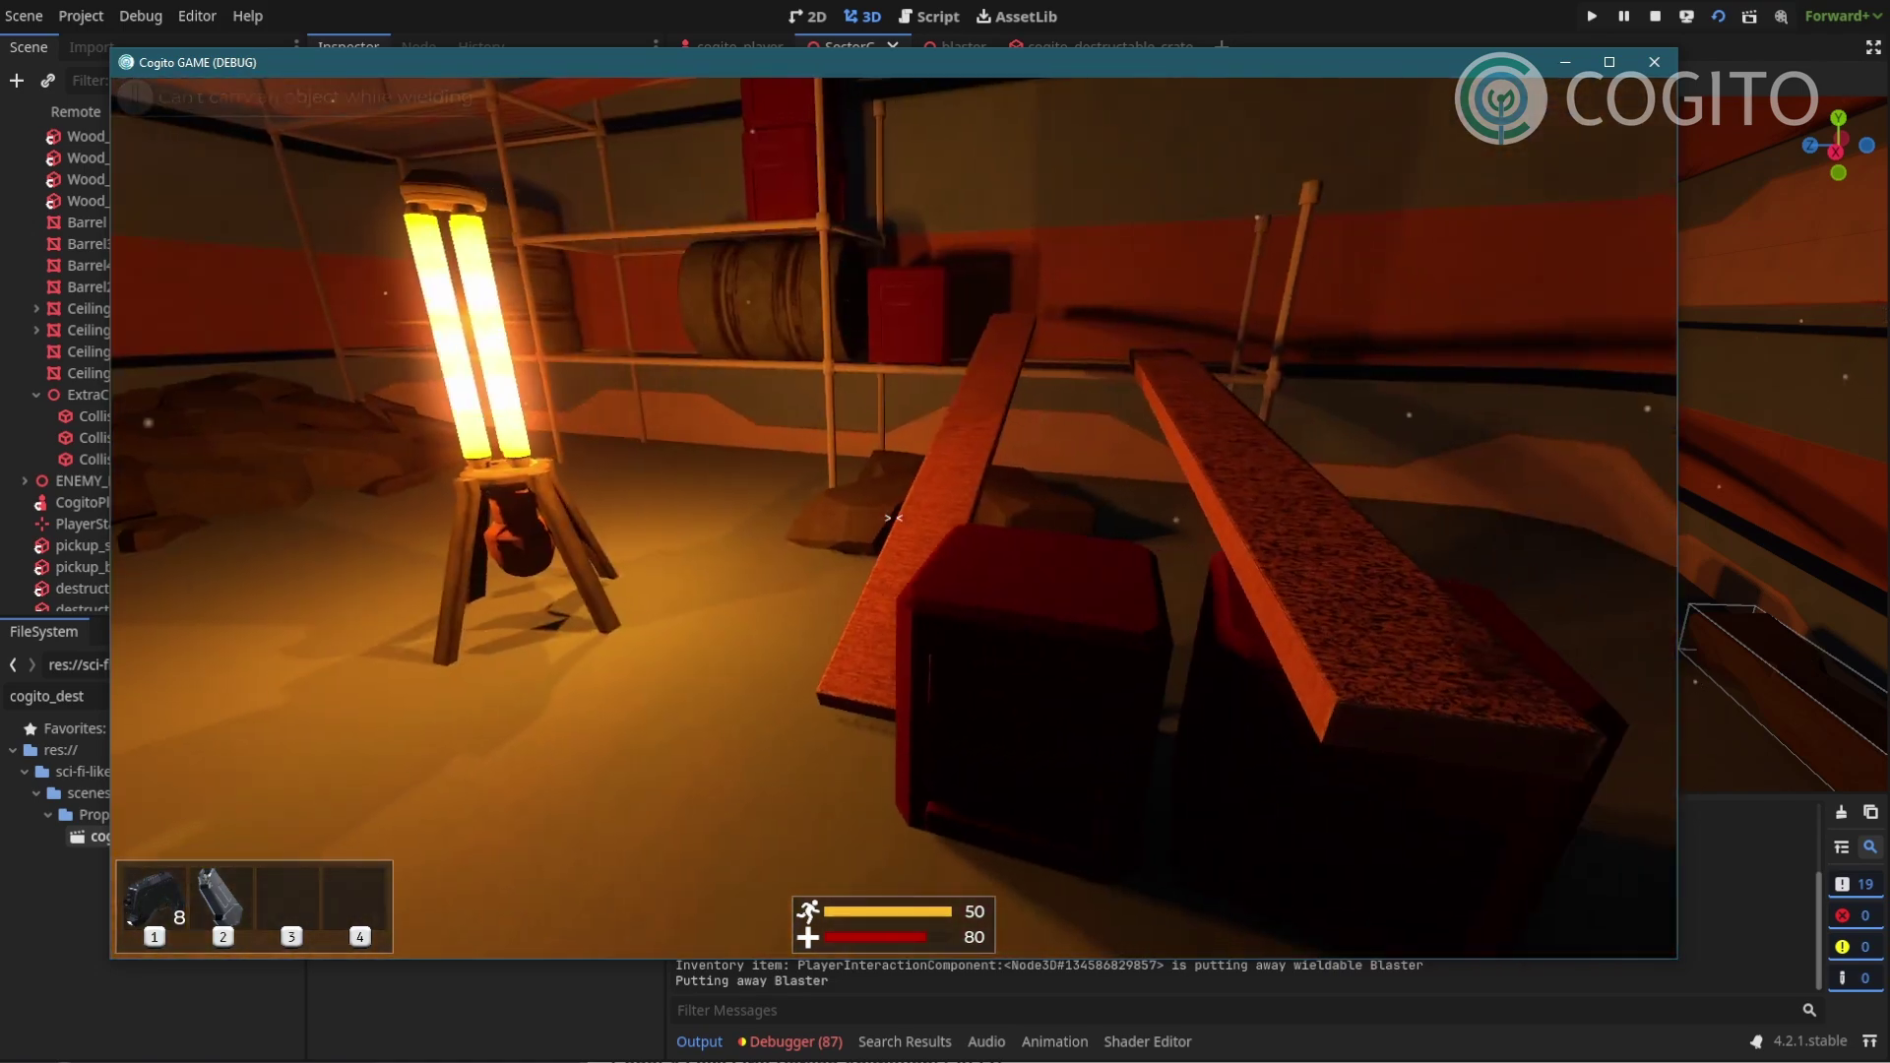
# Climb the board ramp onto the lower rack shelf and try jumping from the crate up to the board above.
pyautogui.press('w')
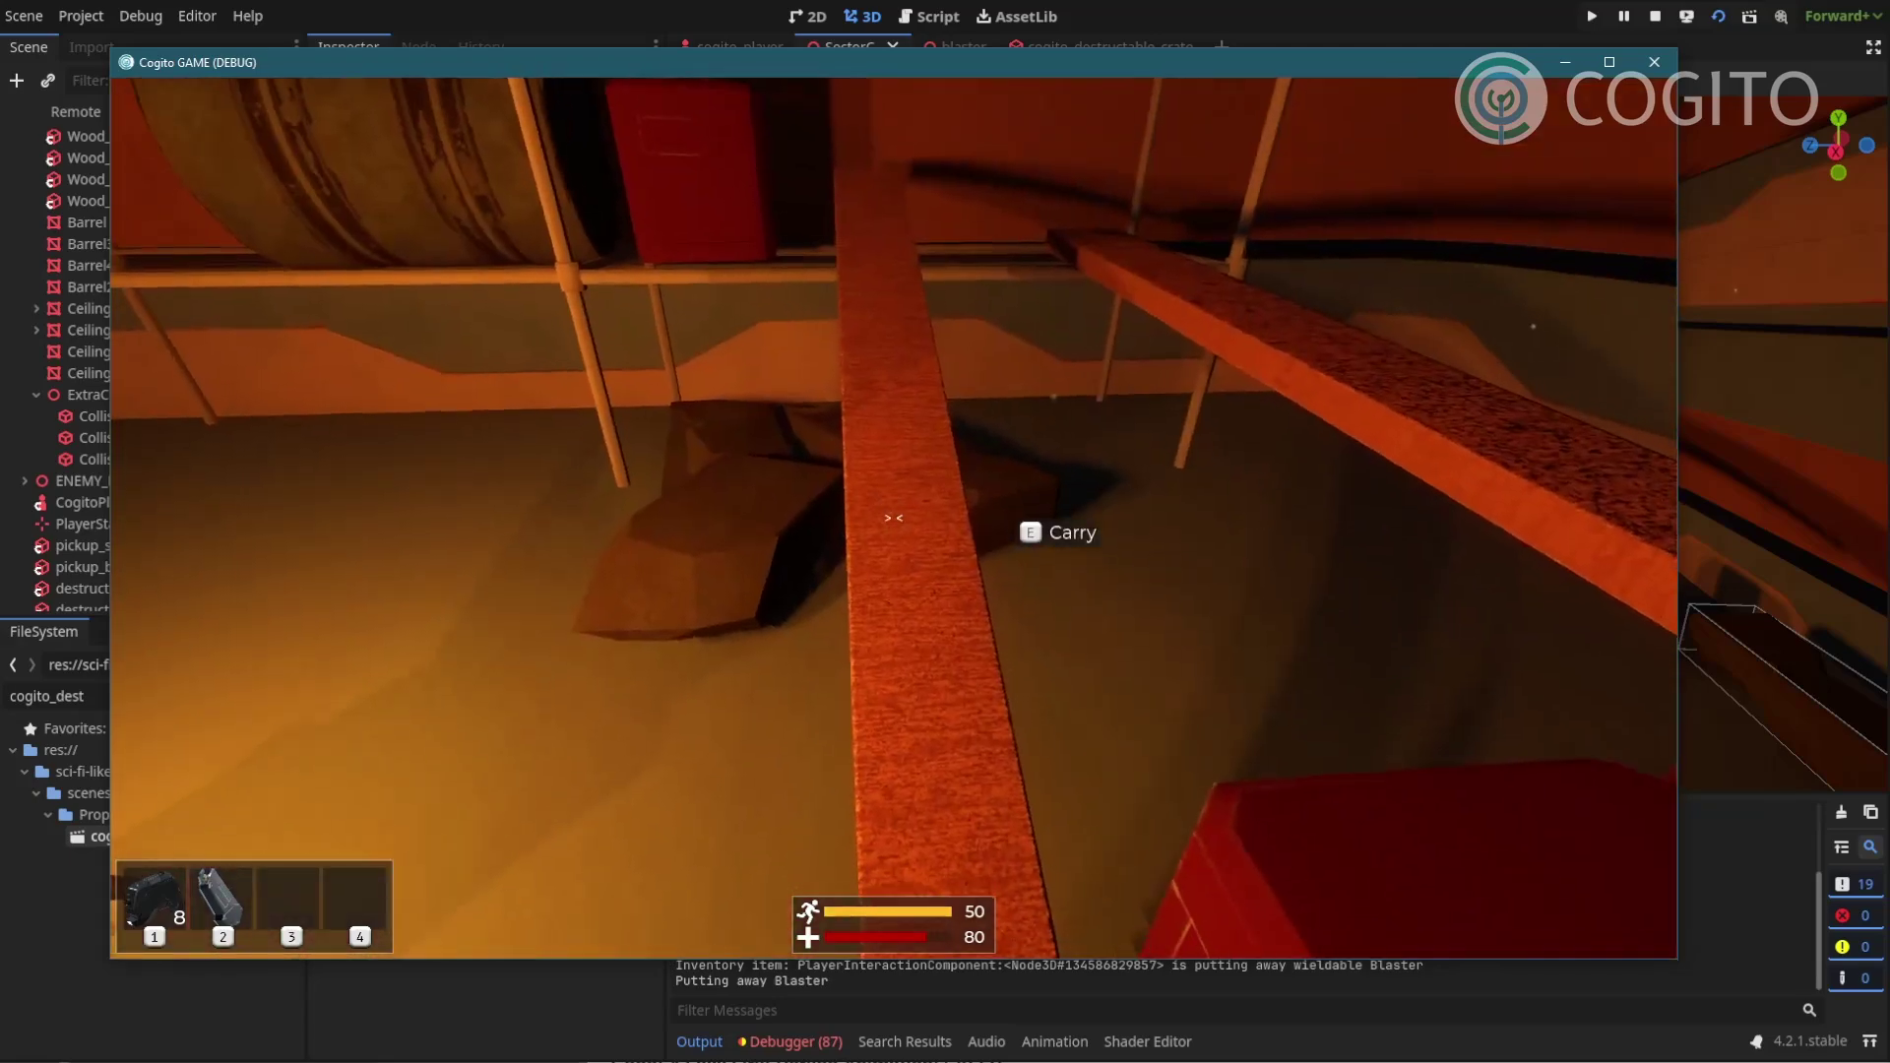
pyautogui.press('w')
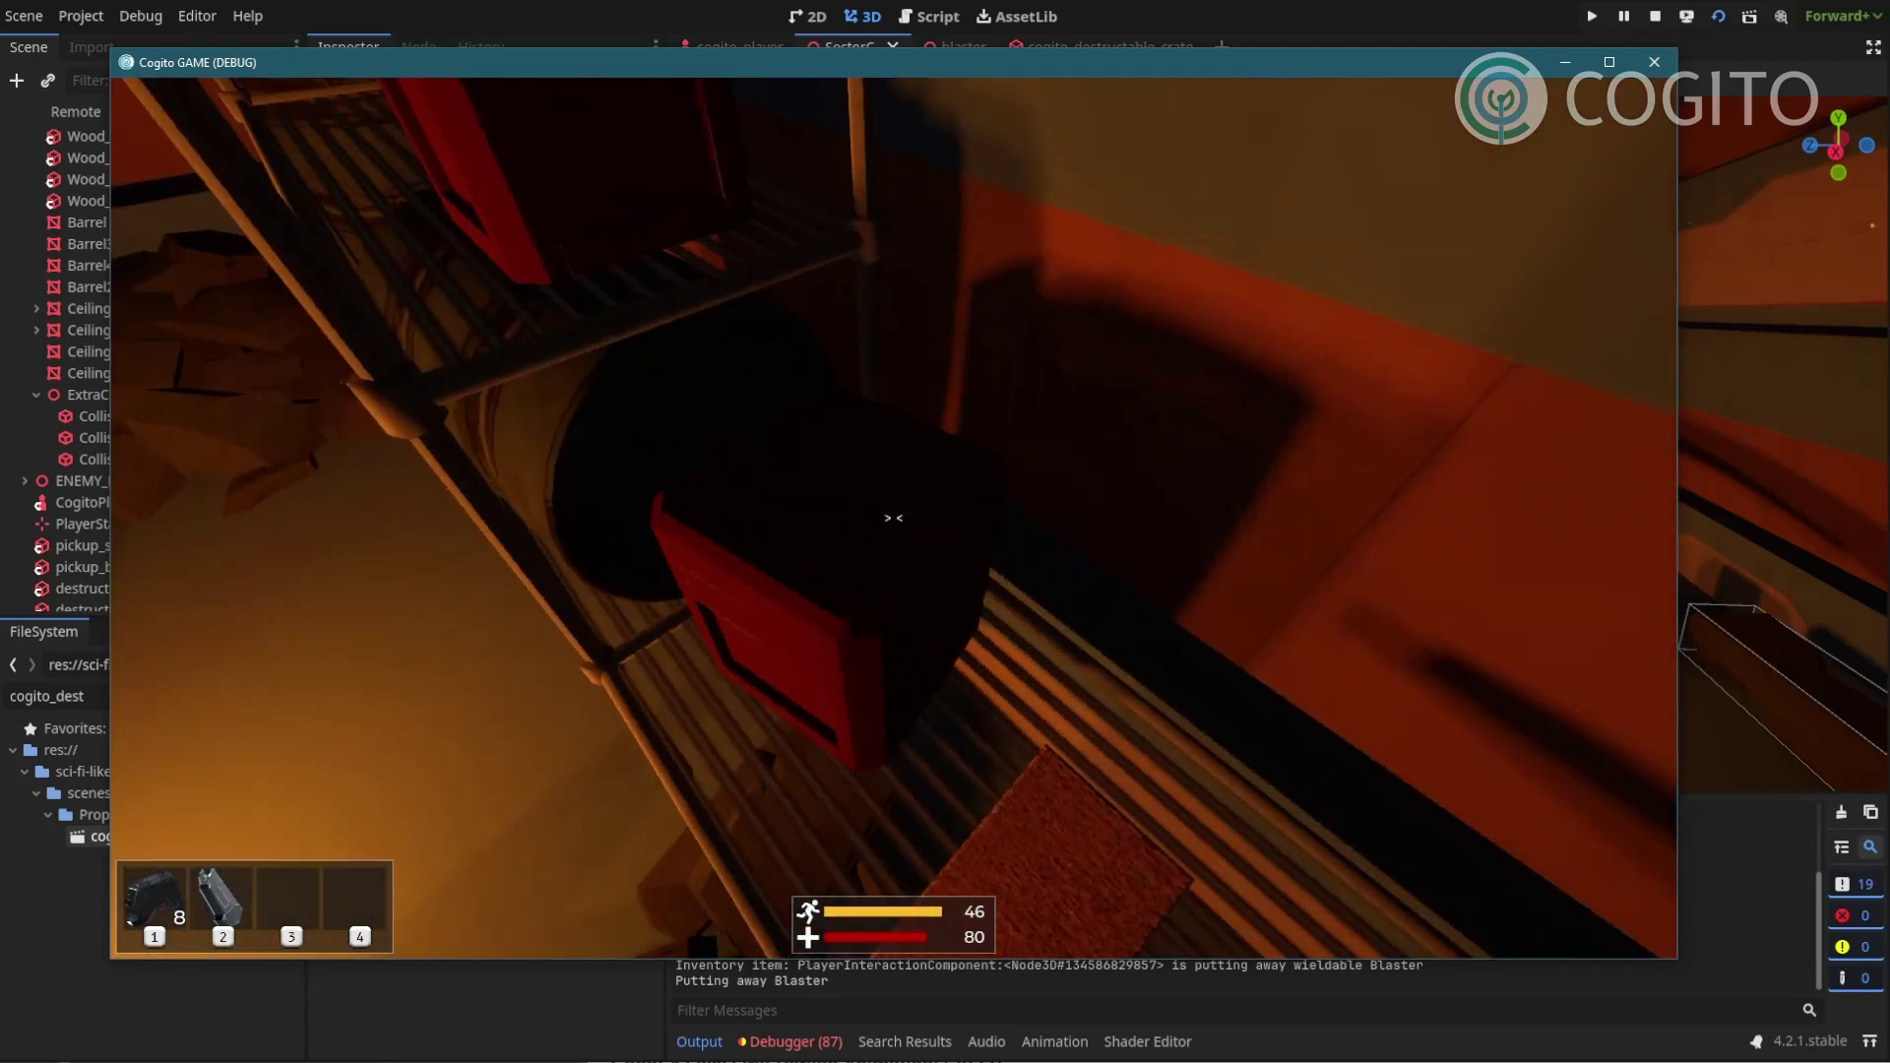
pyautogui.press('w')
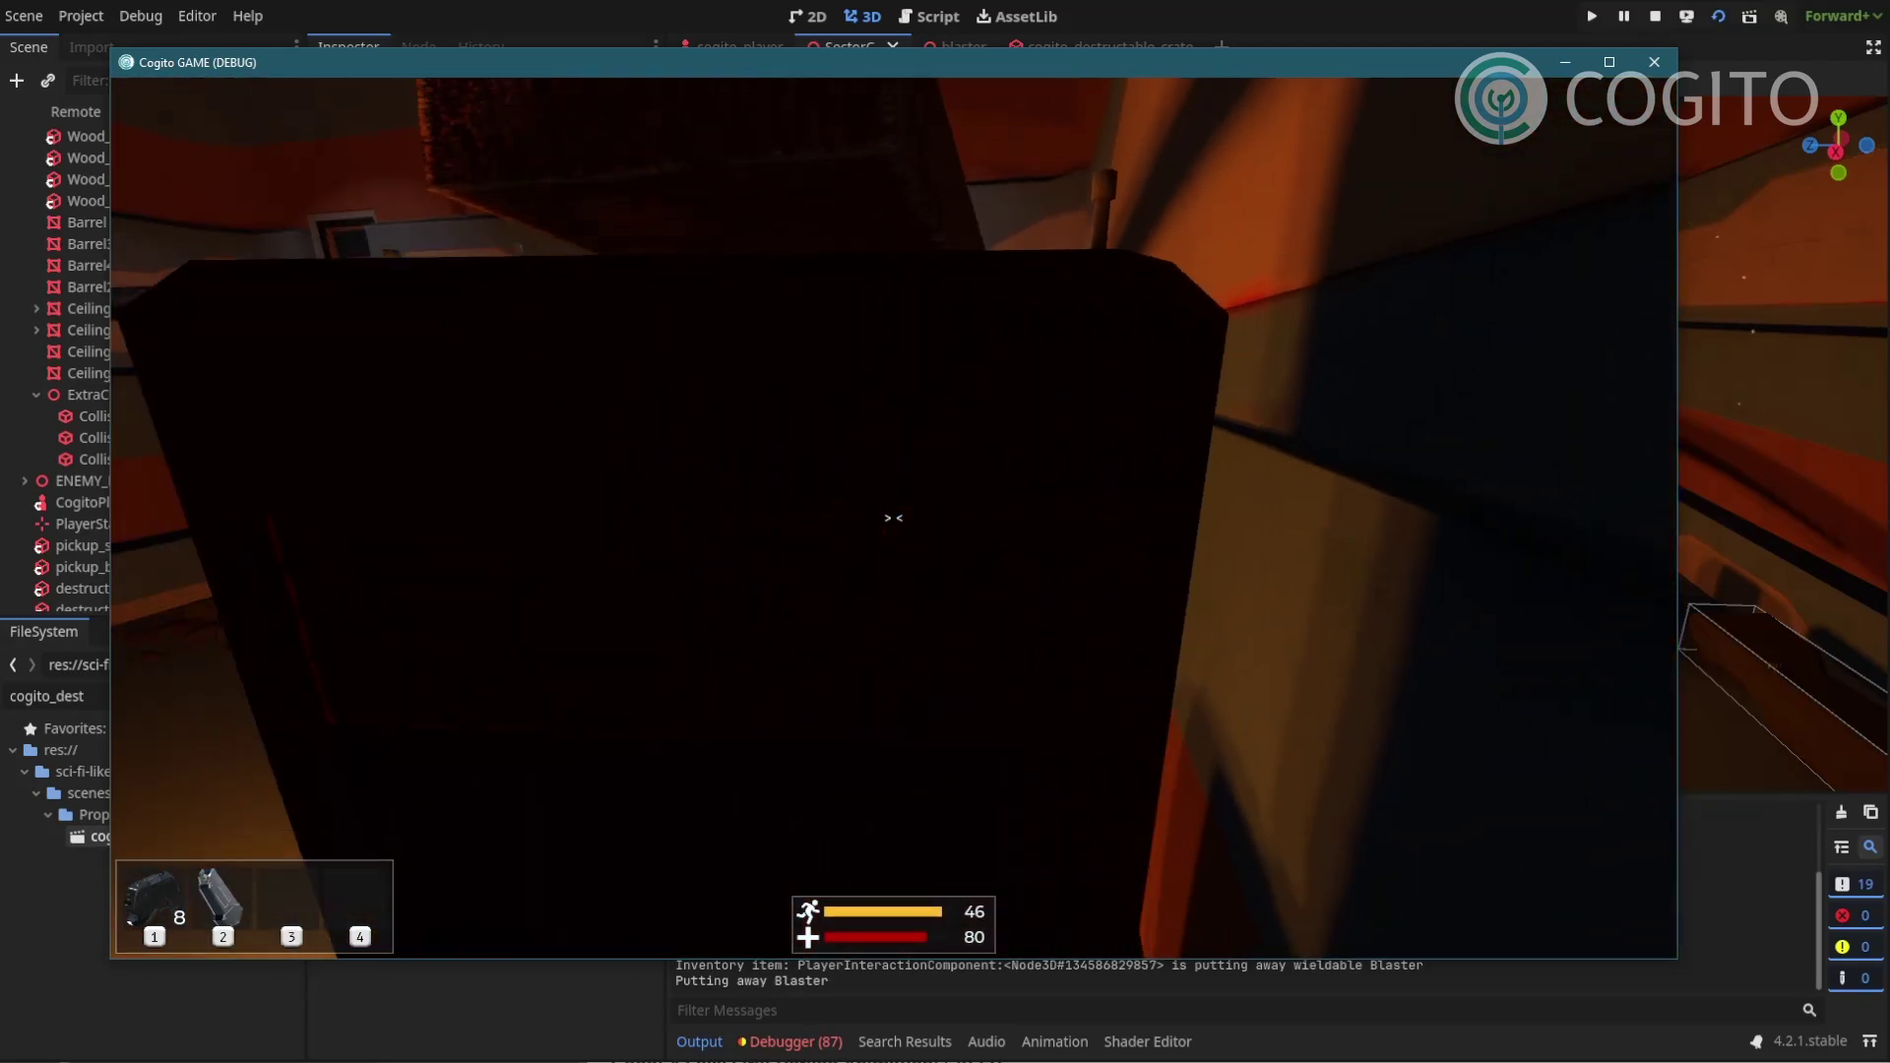
pyautogui.press('space')
pyautogui.press('space')
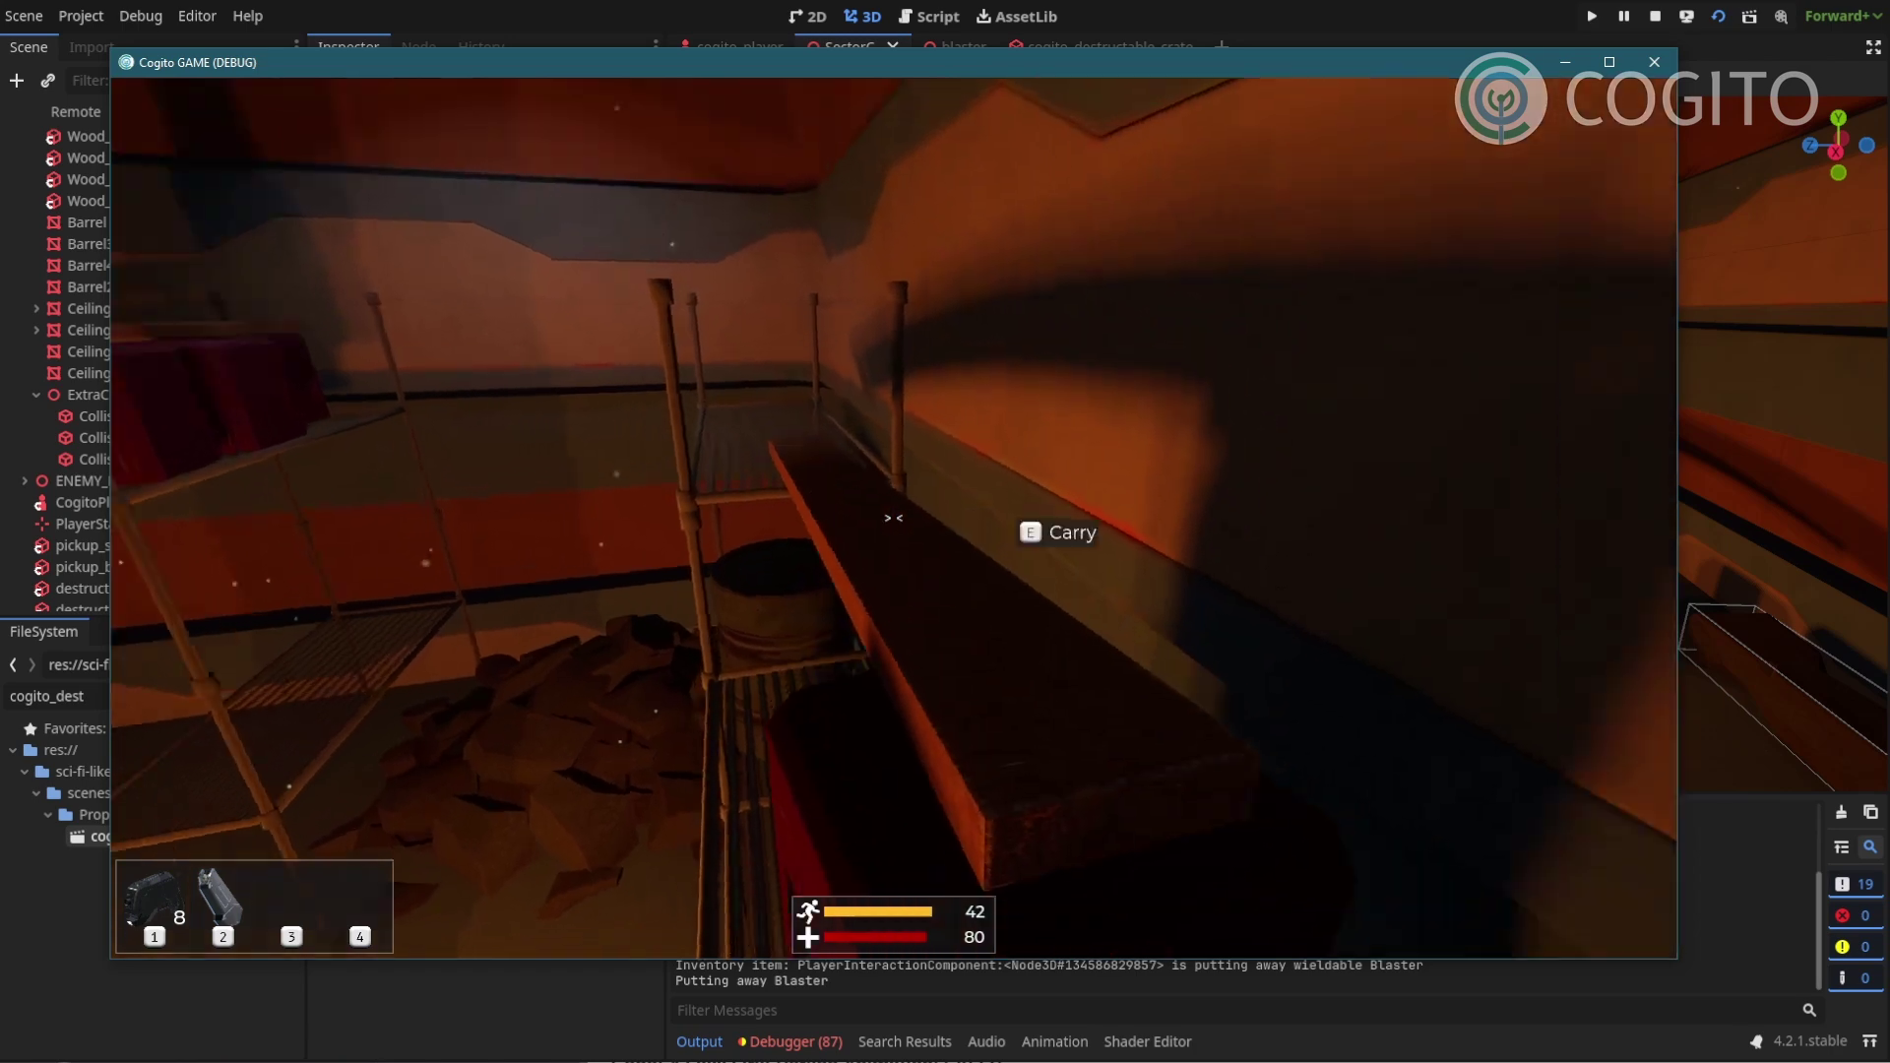
pyautogui.press('space')
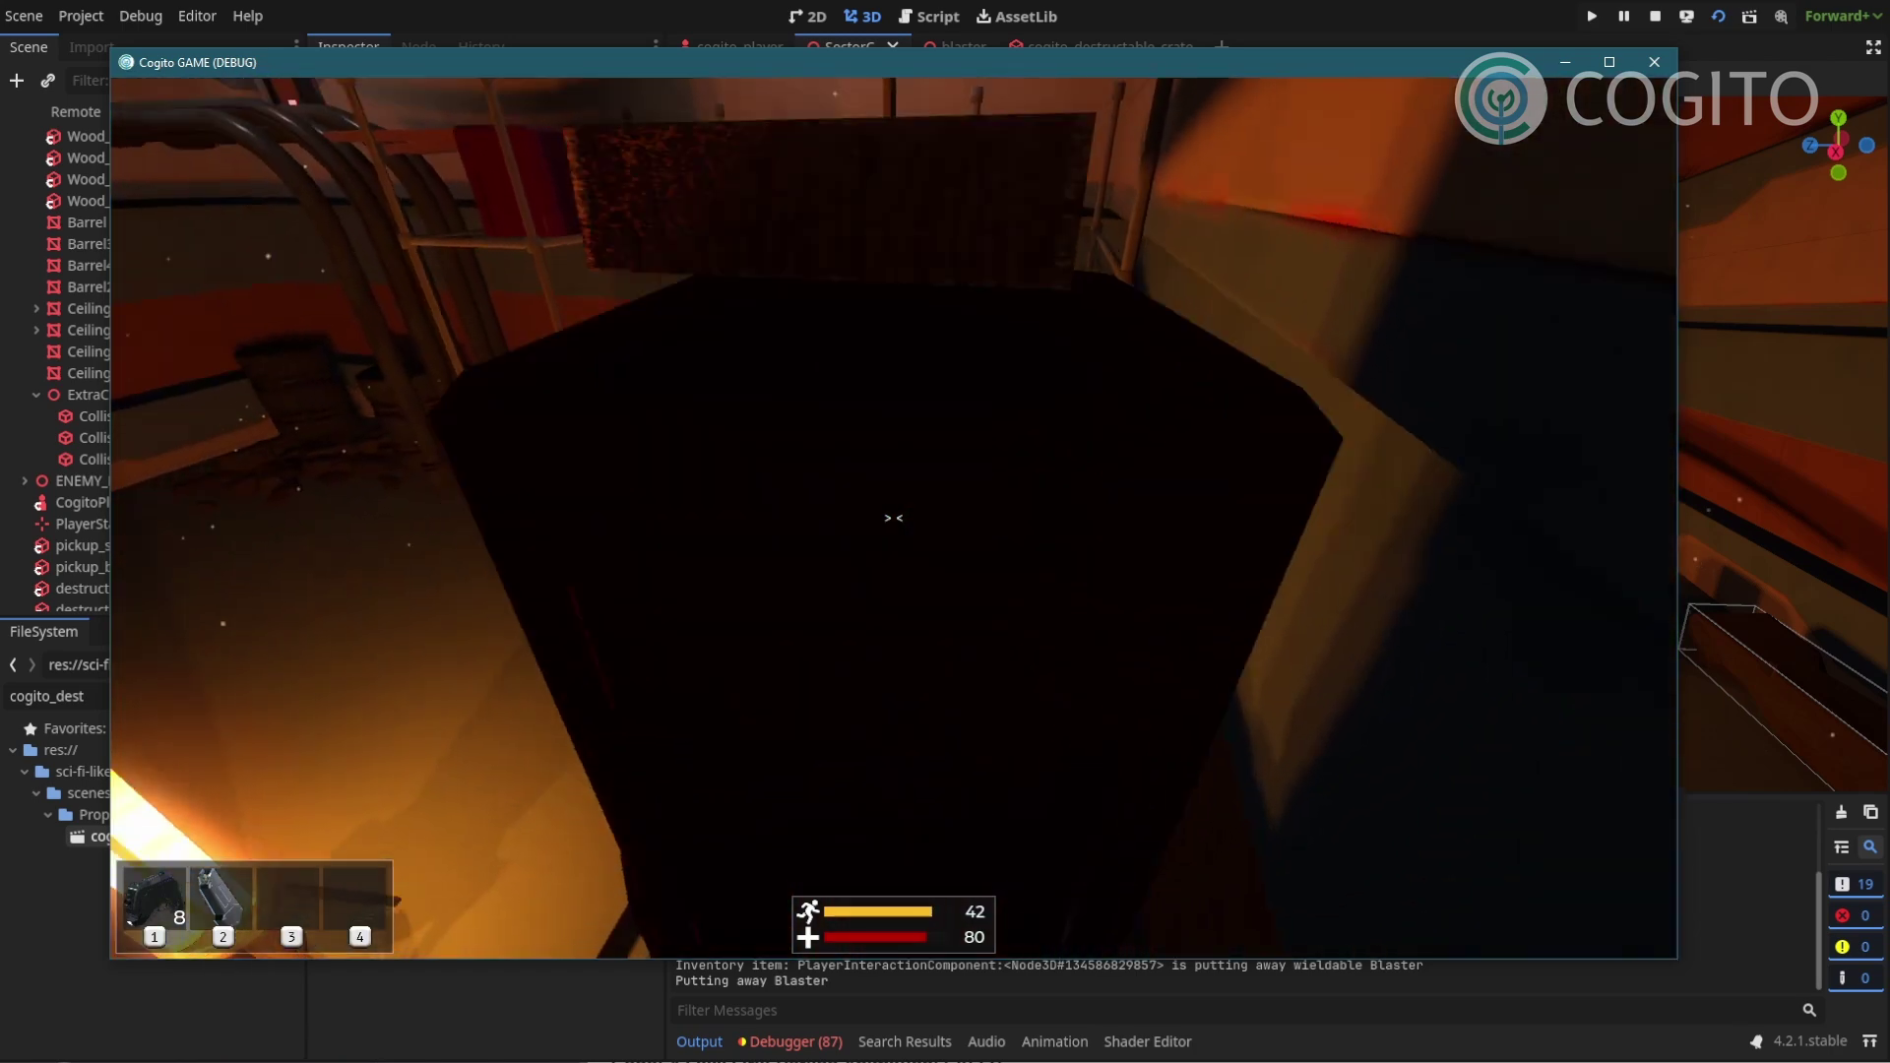
pyautogui.press('w')
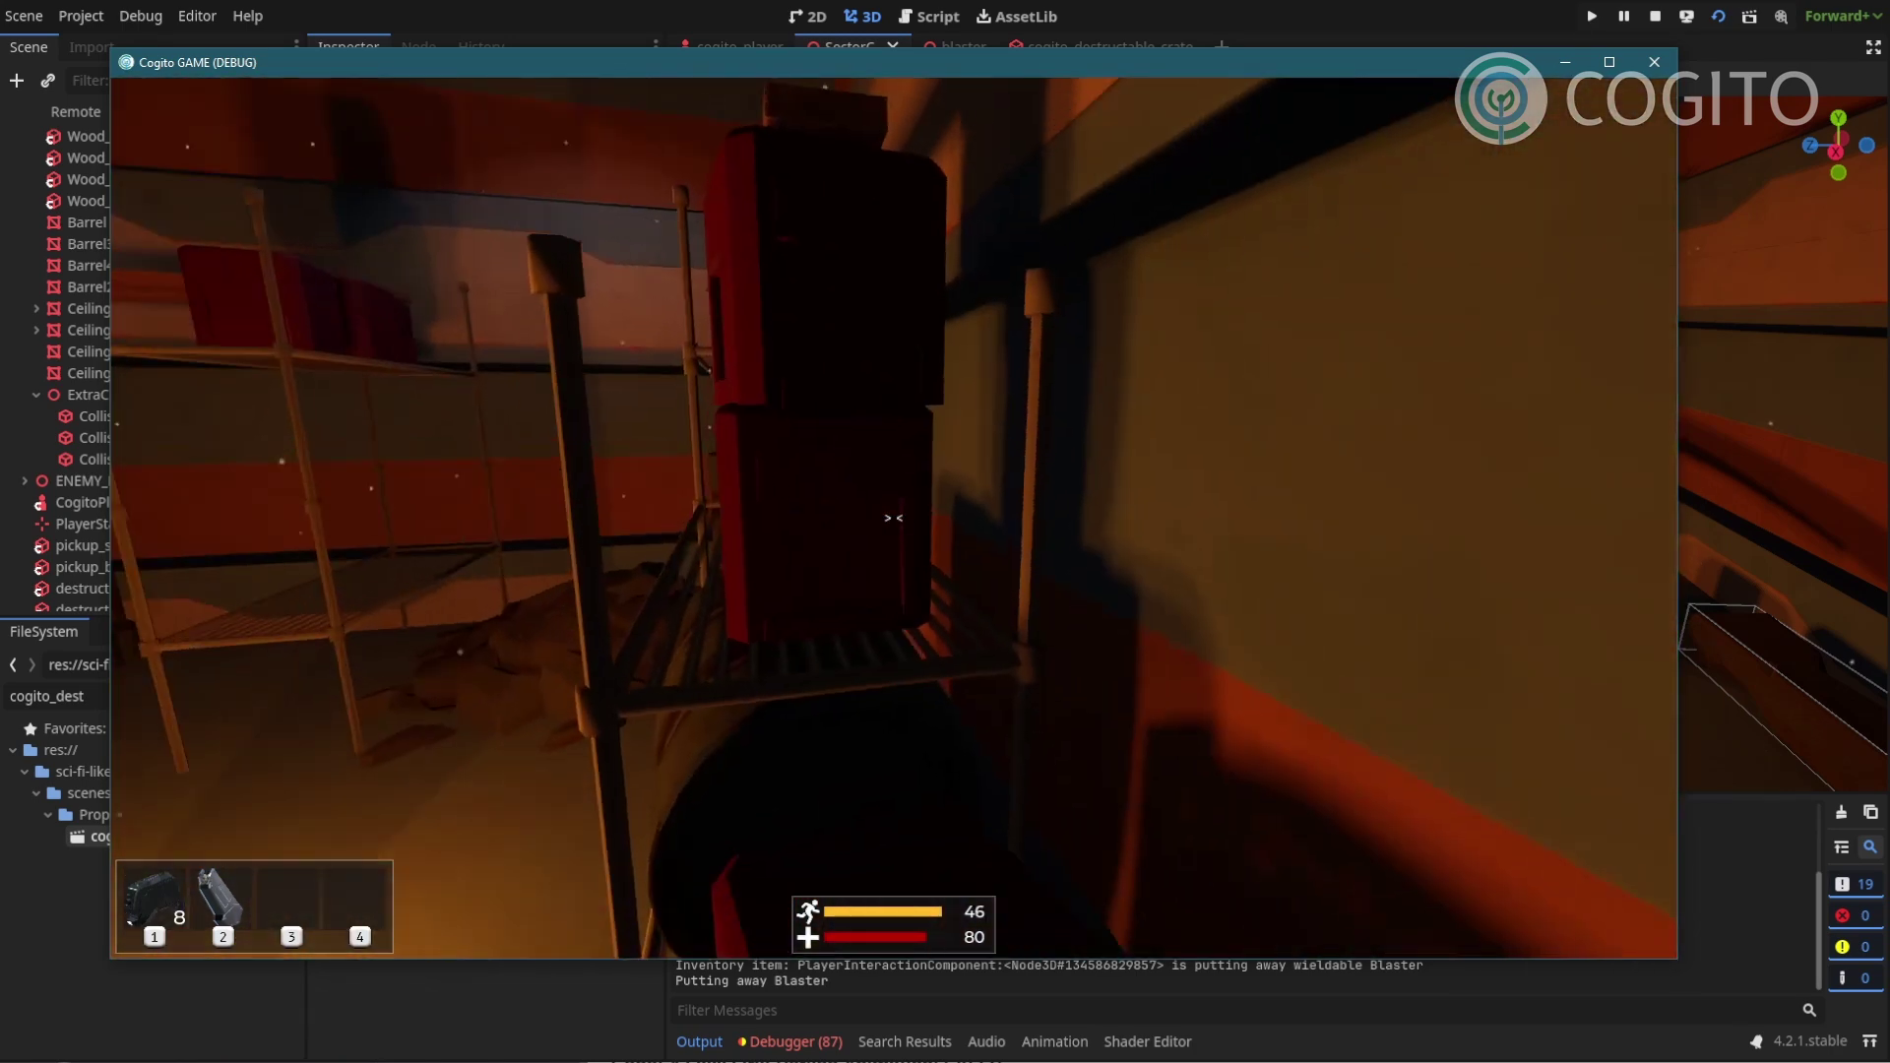
# Shoot the two stacked crates to lower the board, cross it to the next rack and take out the blaster.
pyautogui.click(893, 518)
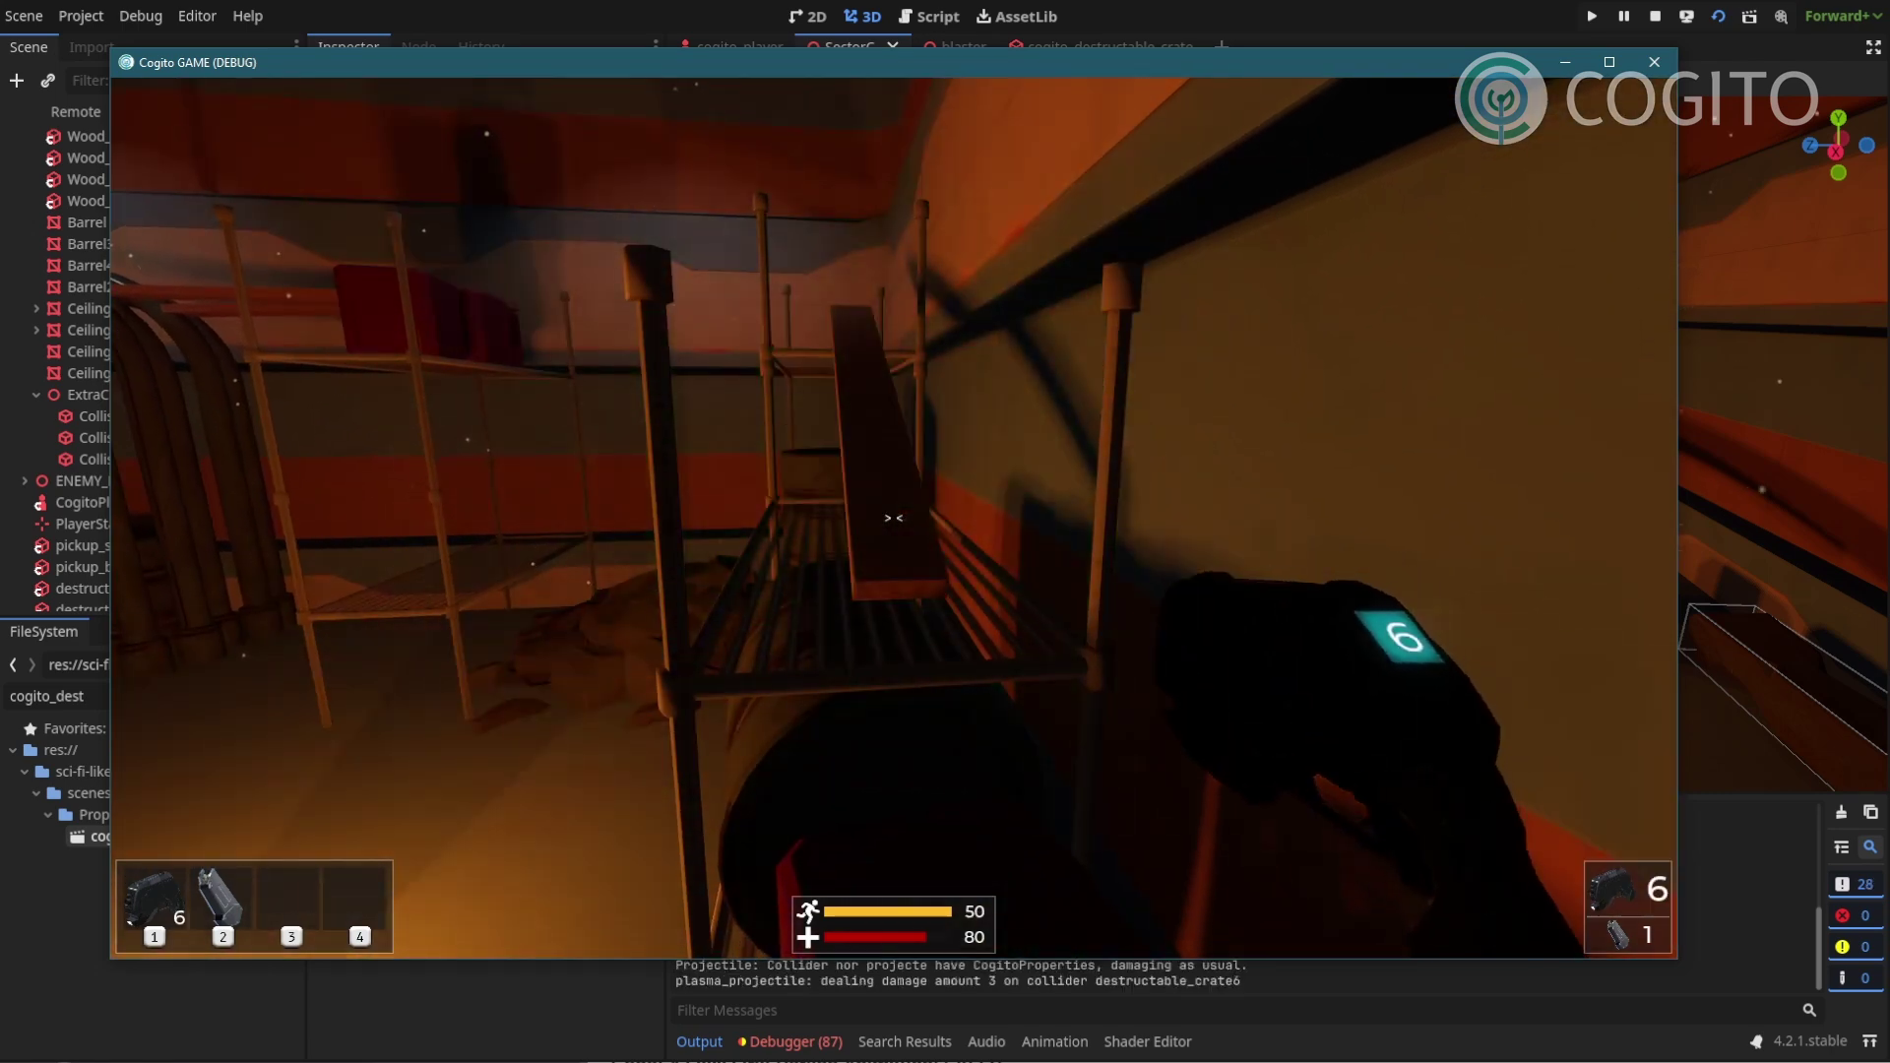
pyautogui.press('w')
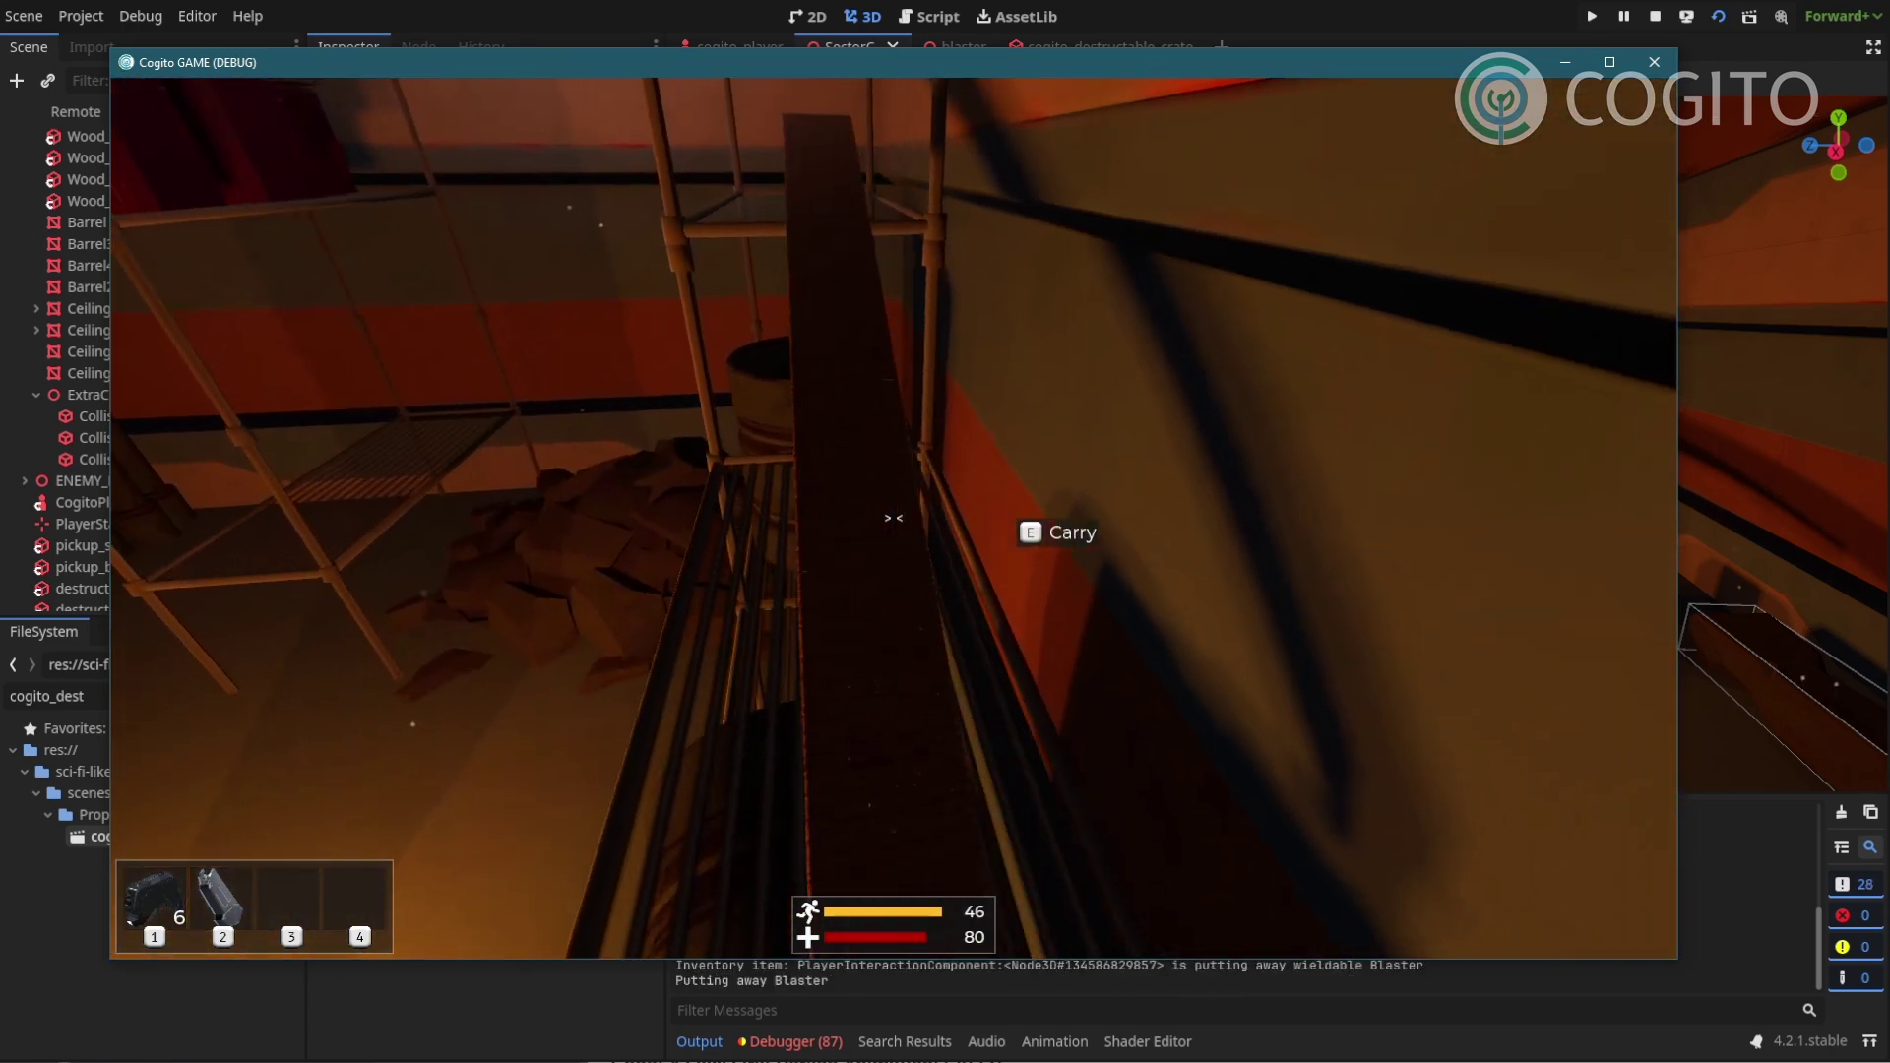
pyautogui.press('space')
pyautogui.press('w')
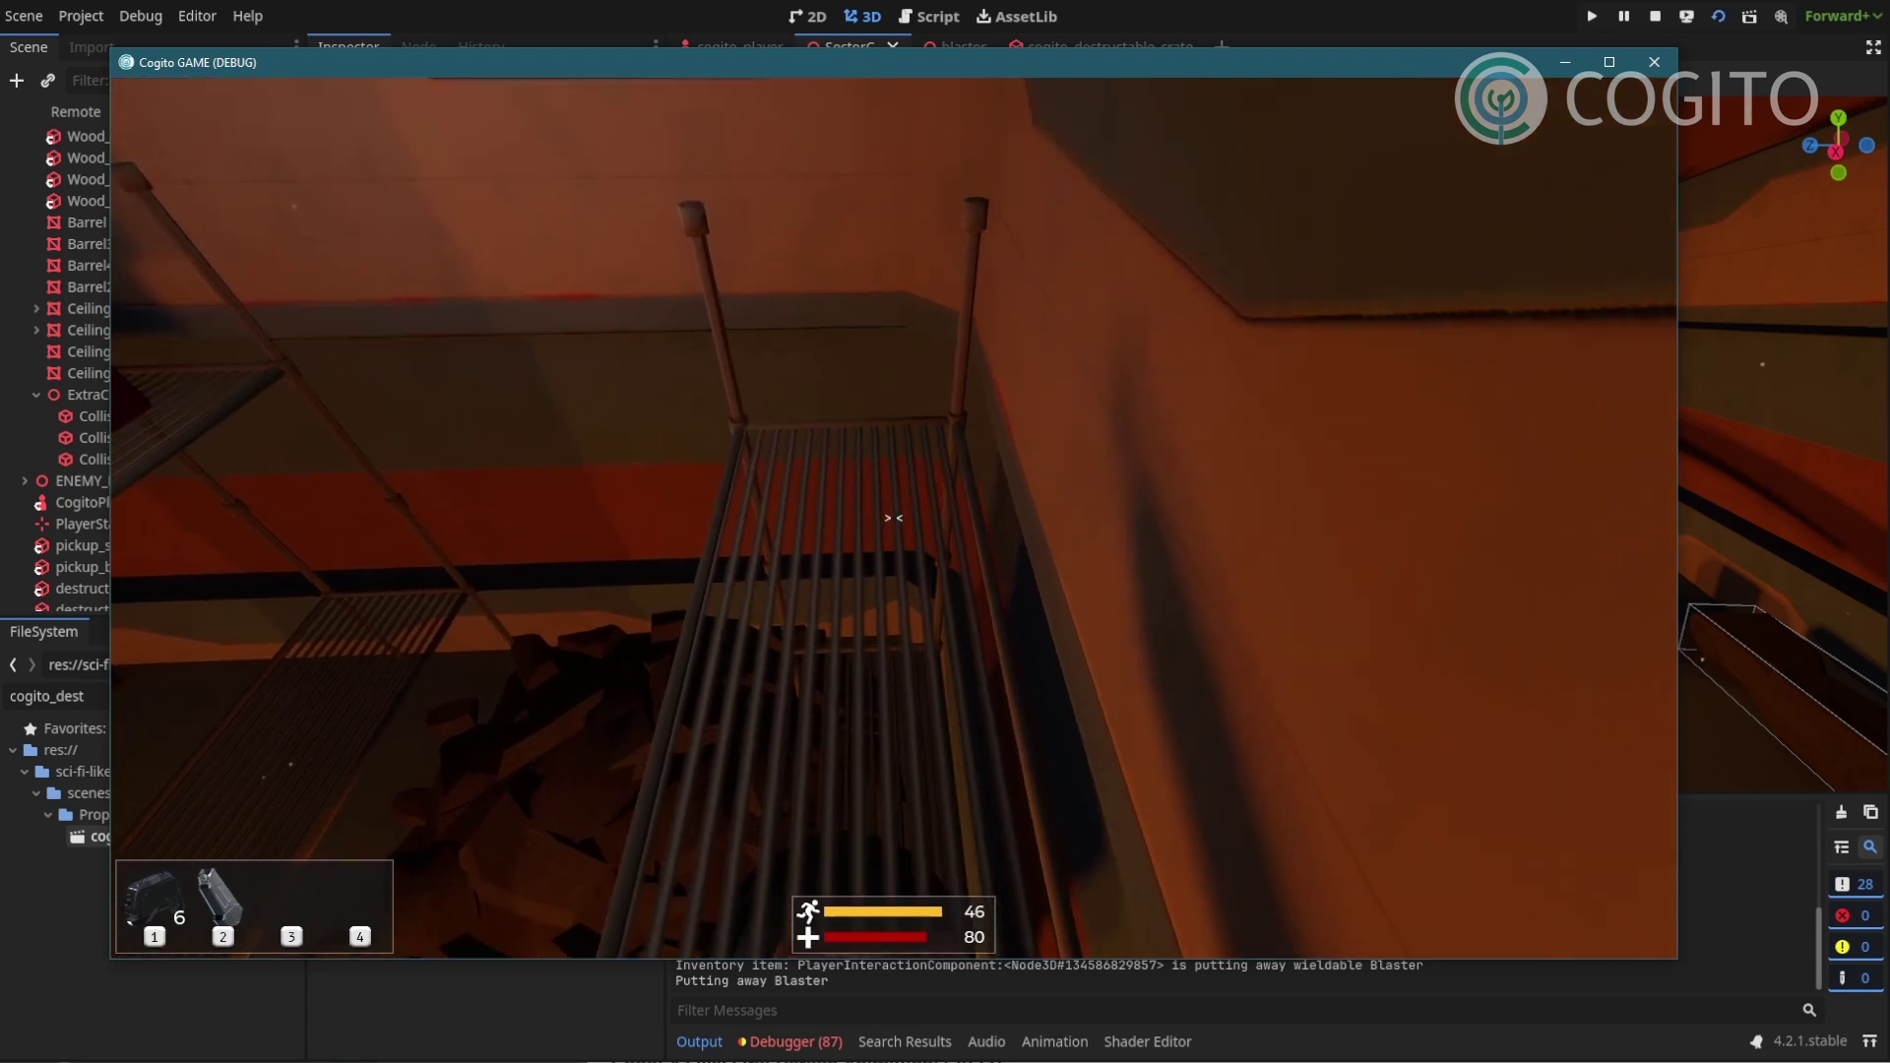
pyautogui.press('1')
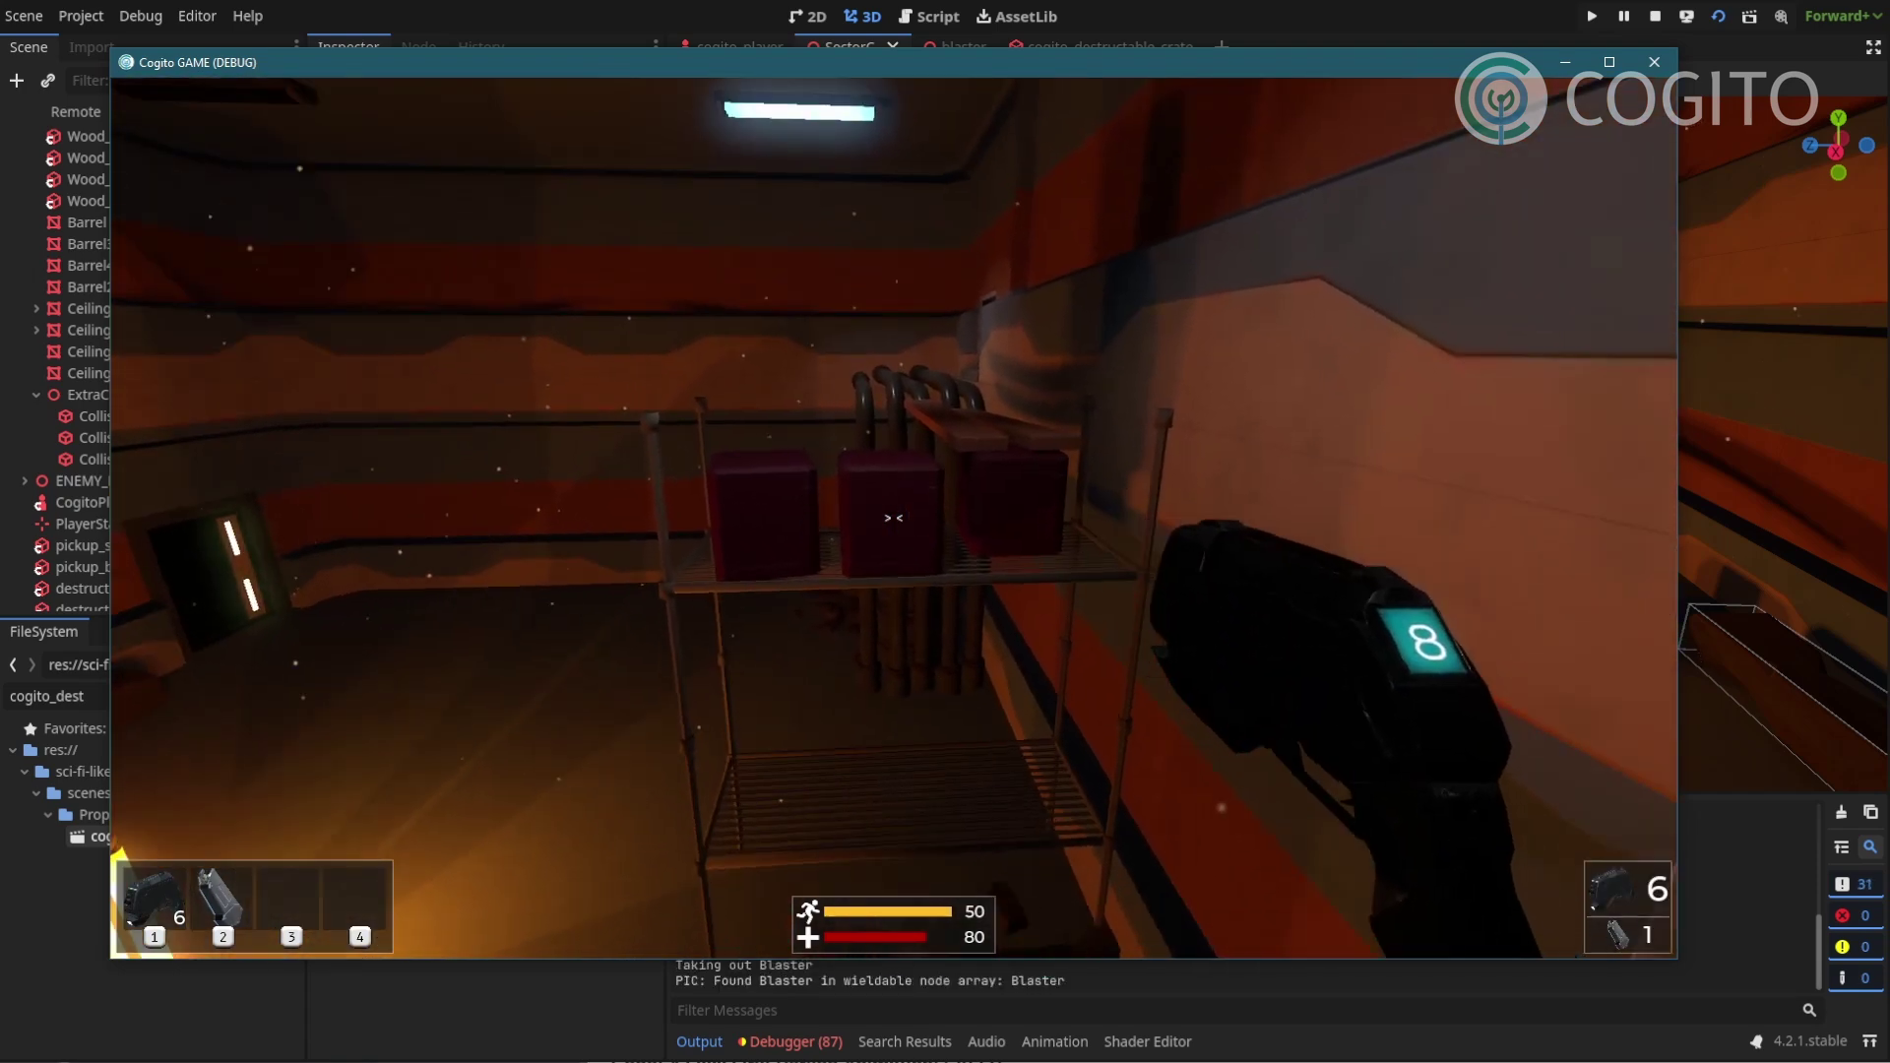
# Shoot the three crates on the tall rack, then climb back up over the boards towards the wall pipes.
pyautogui.click(893, 518)
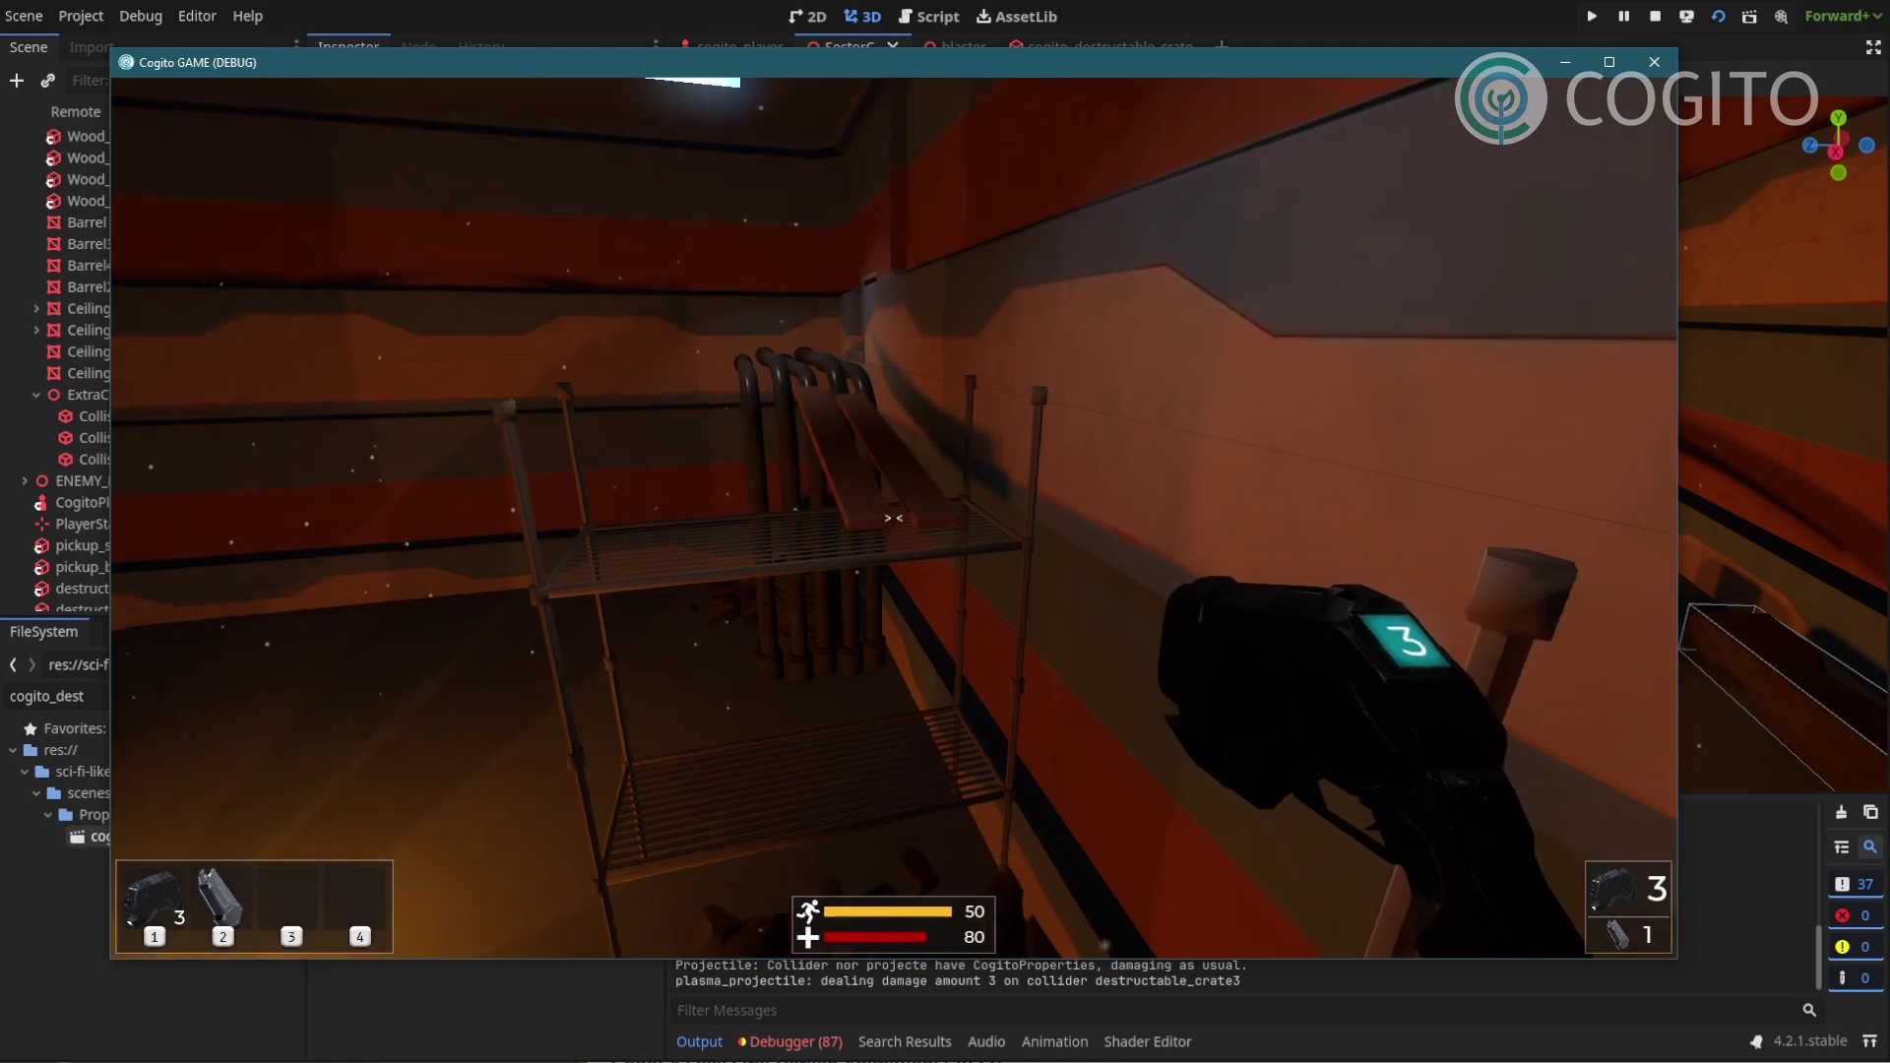
pyautogui.press('w')
pyautogui.press('space')
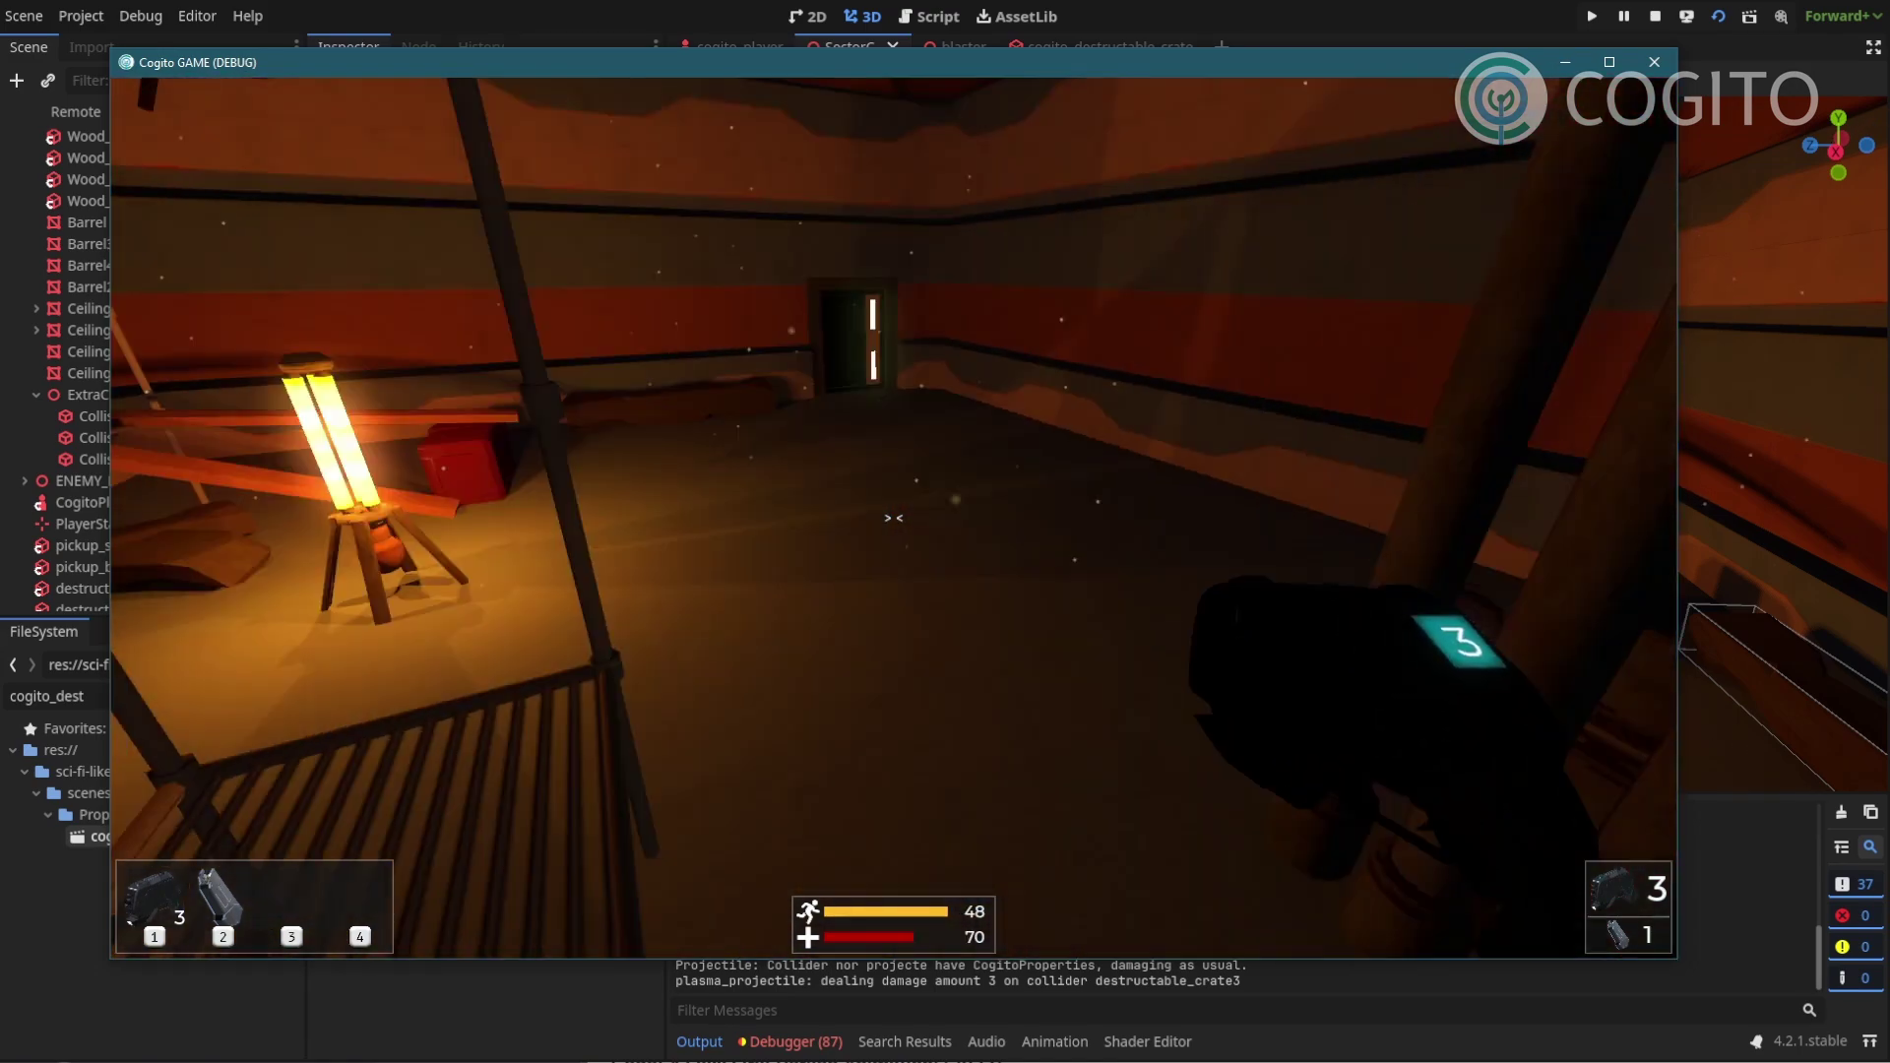
pyautogui.press('w')
pyautogui.press('w')
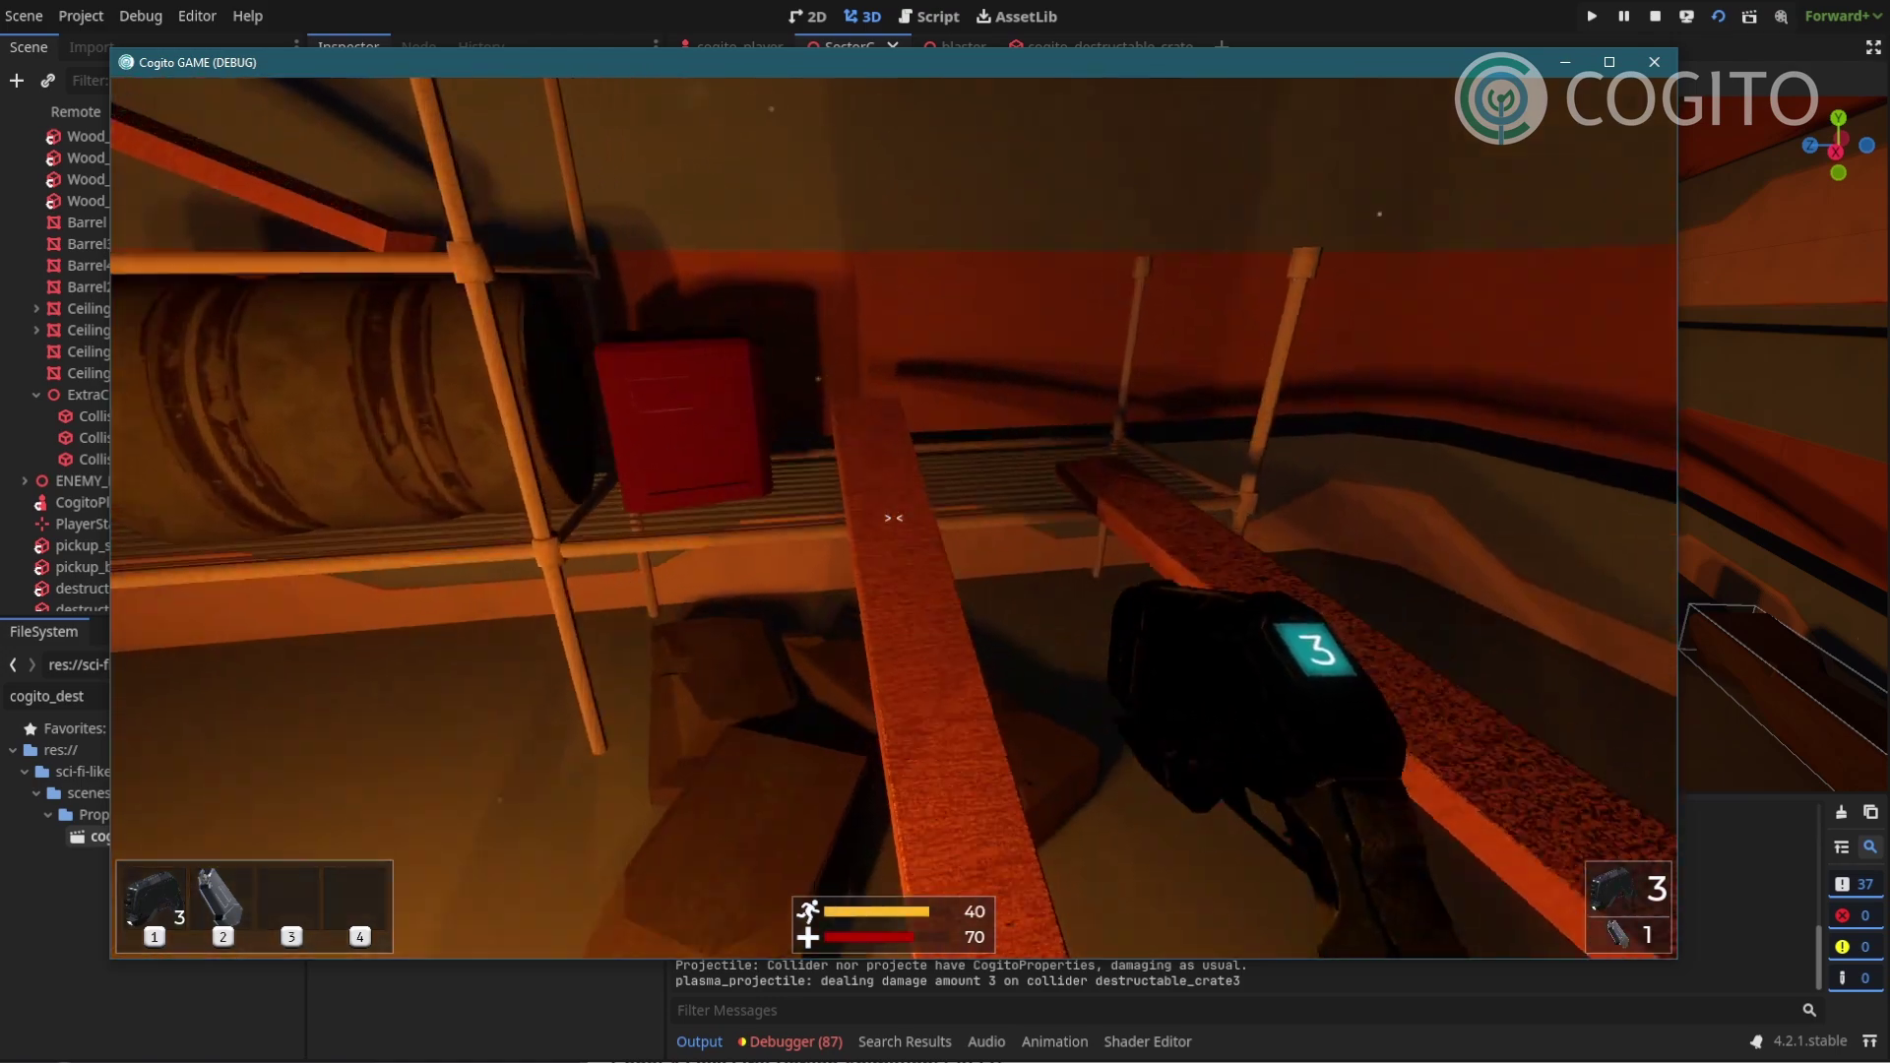
pyautogui.press('space')
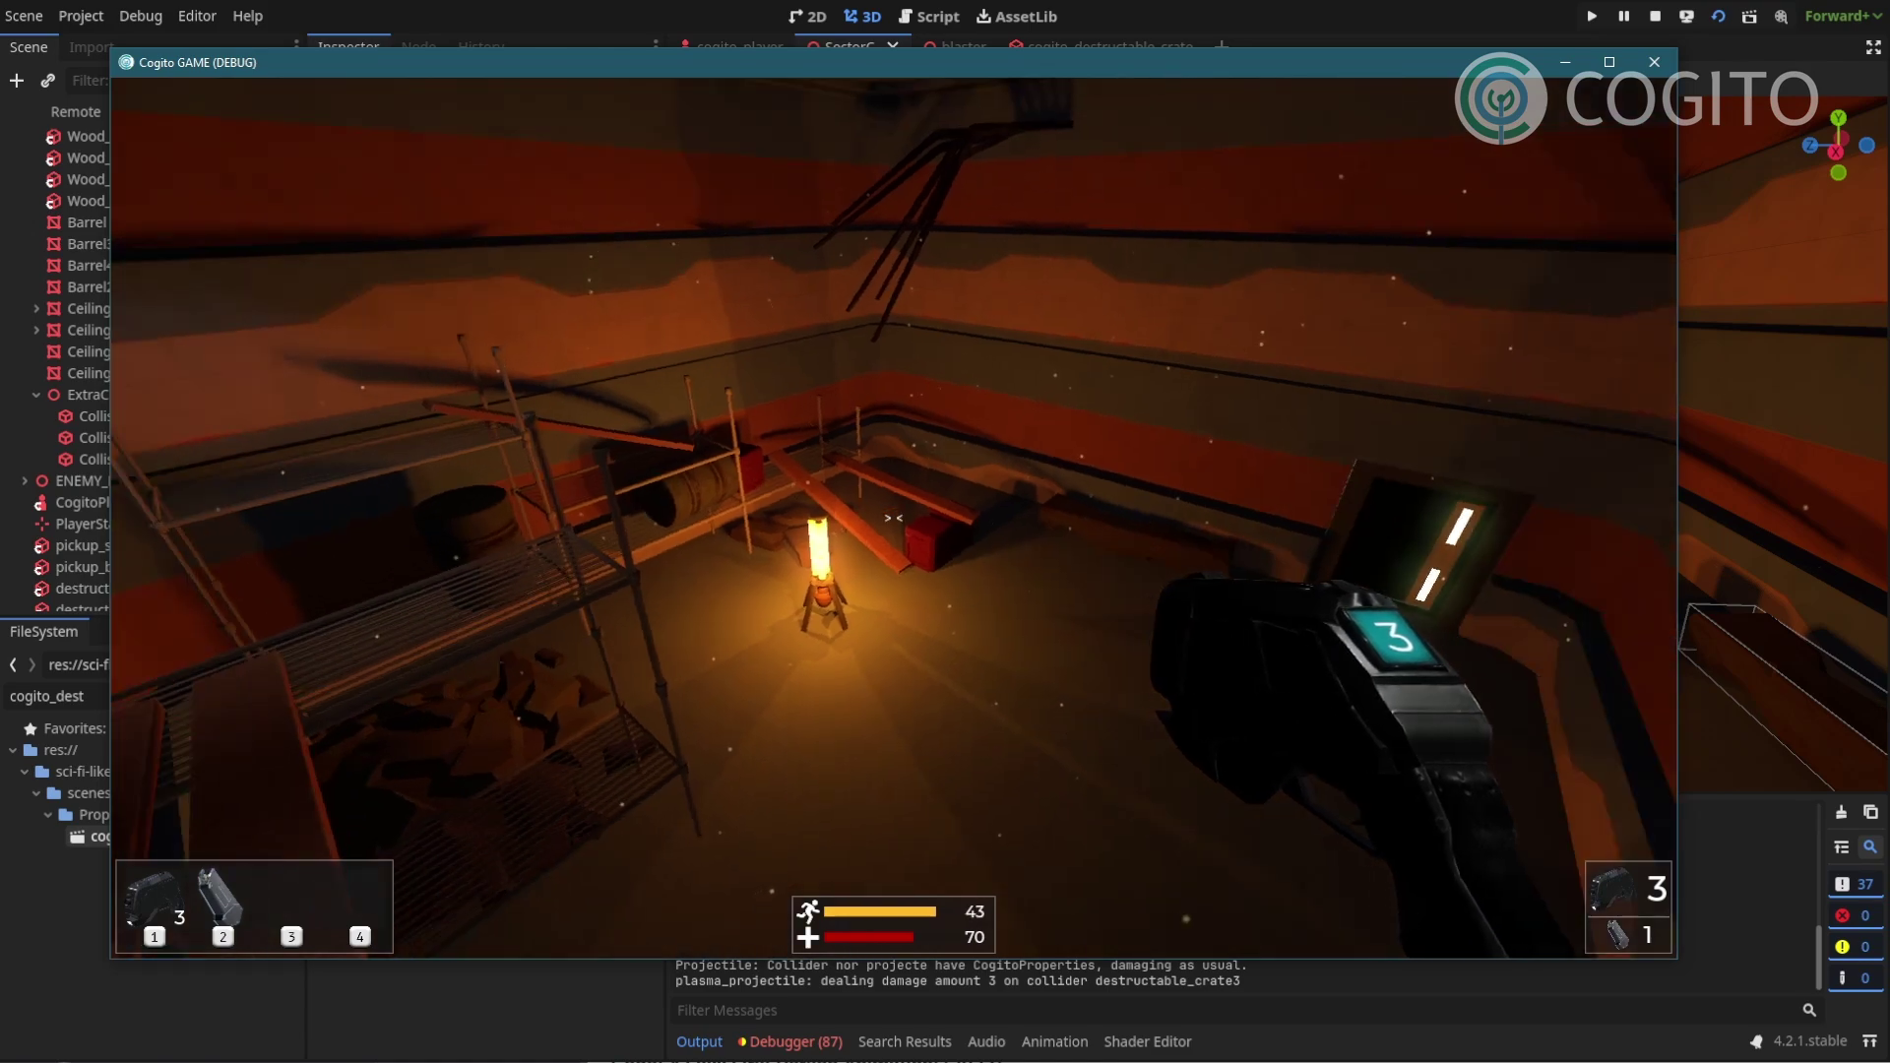
# Jump across the metal racks in the running game, cross the boards and drop to the floor beside the two supporting crates.
pyautogui.press('w')
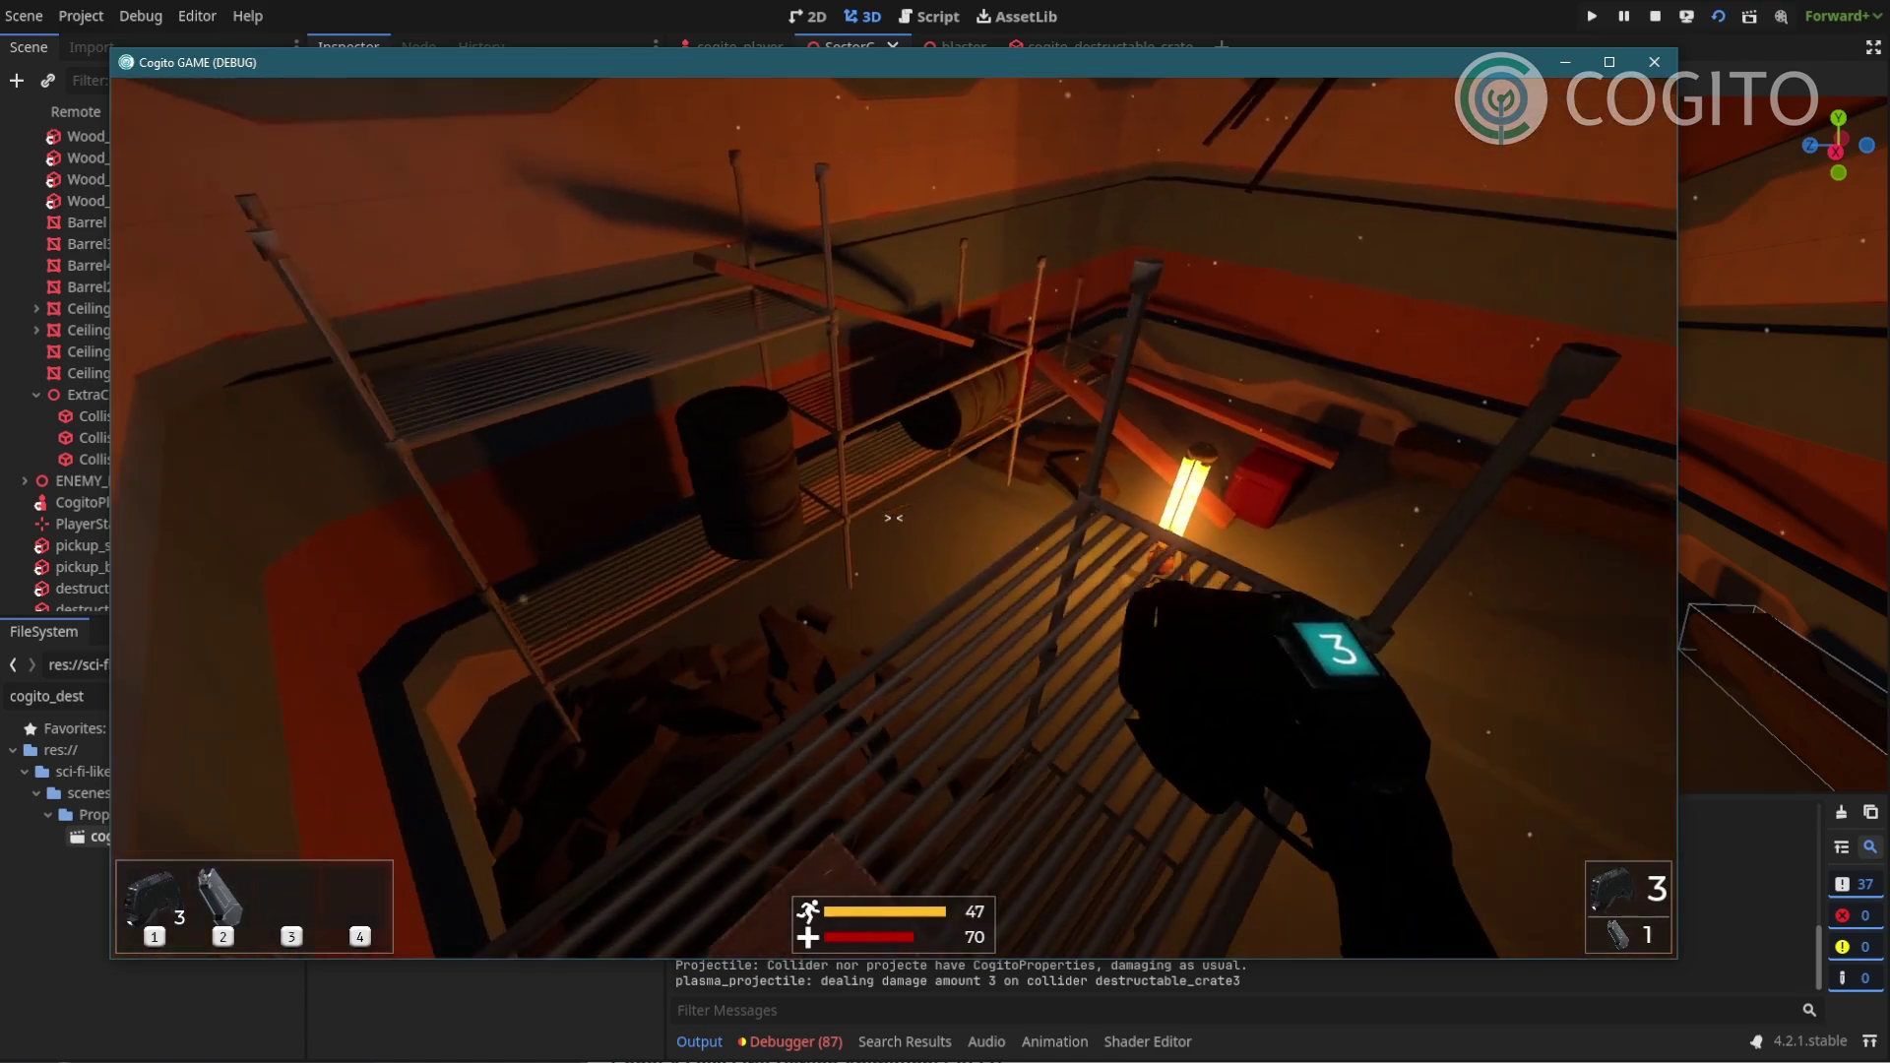
pyautogui.press('w')
pyautogui.press('space')
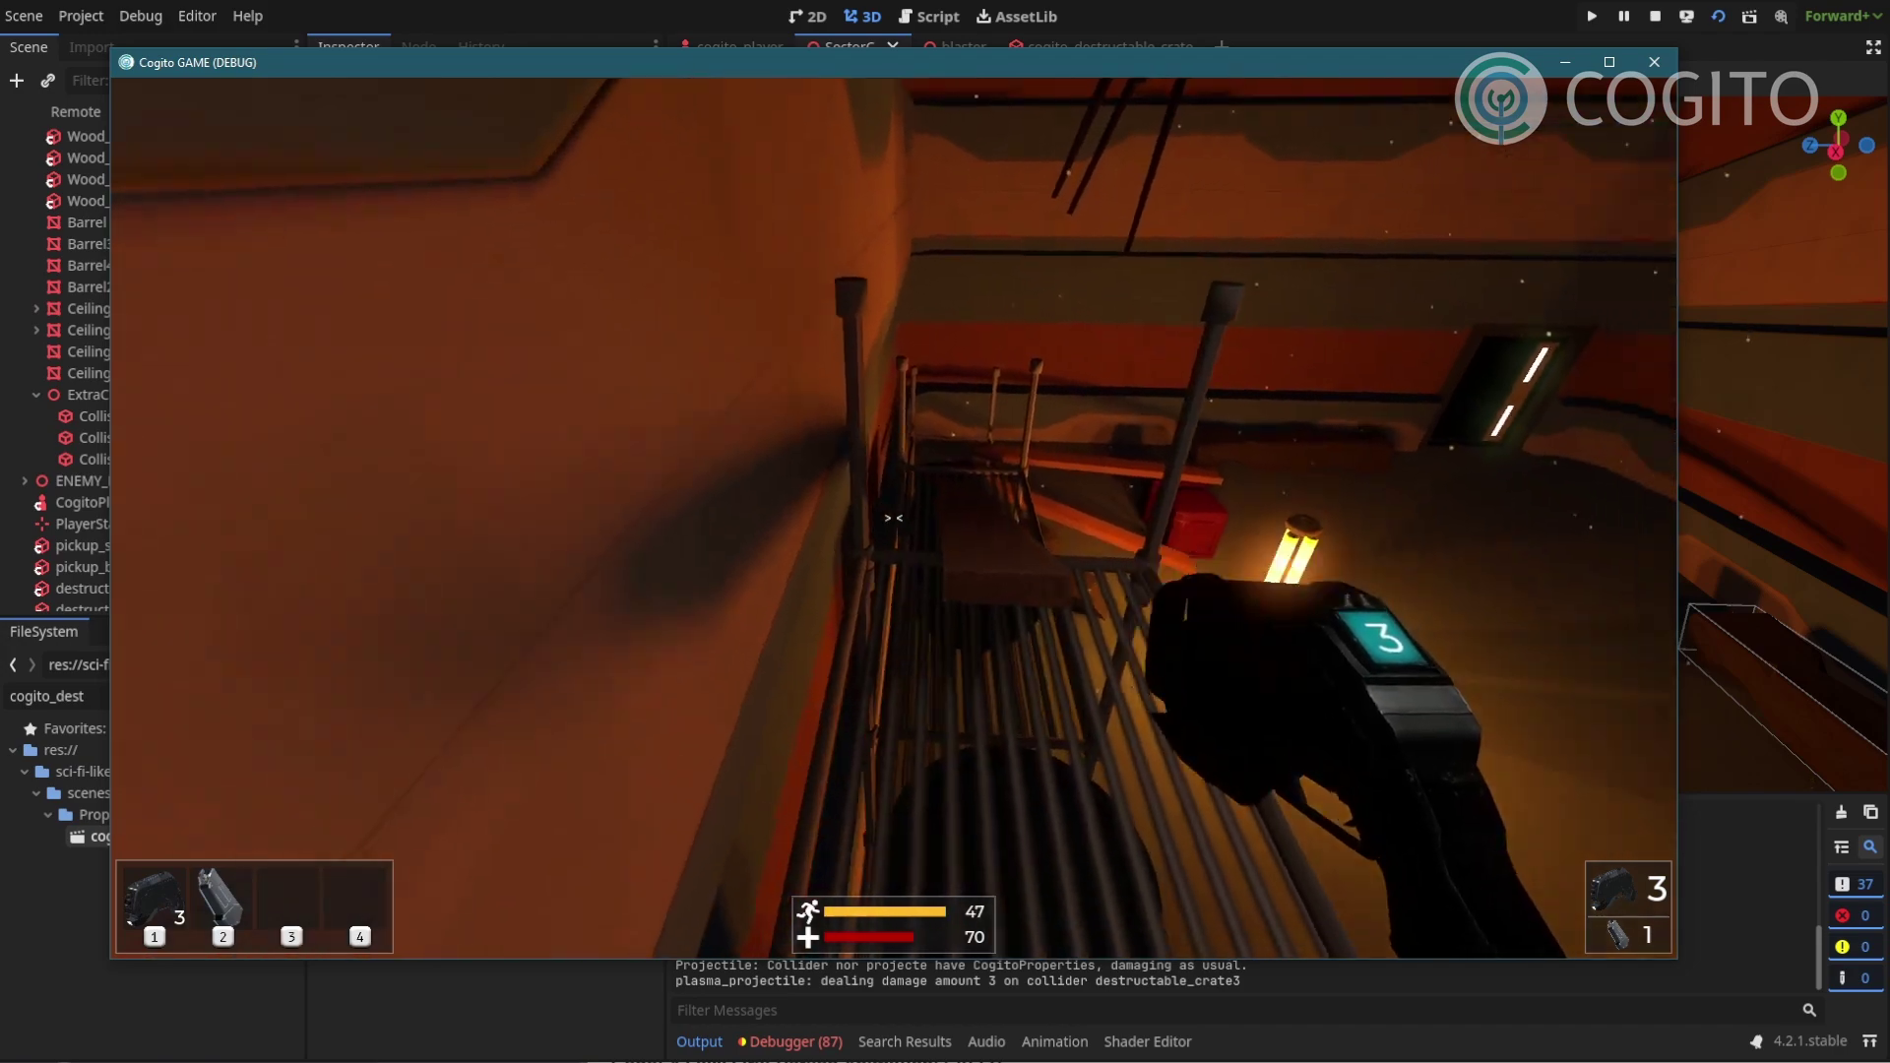
pyautogui.press('w')
pyautogui.press('space')
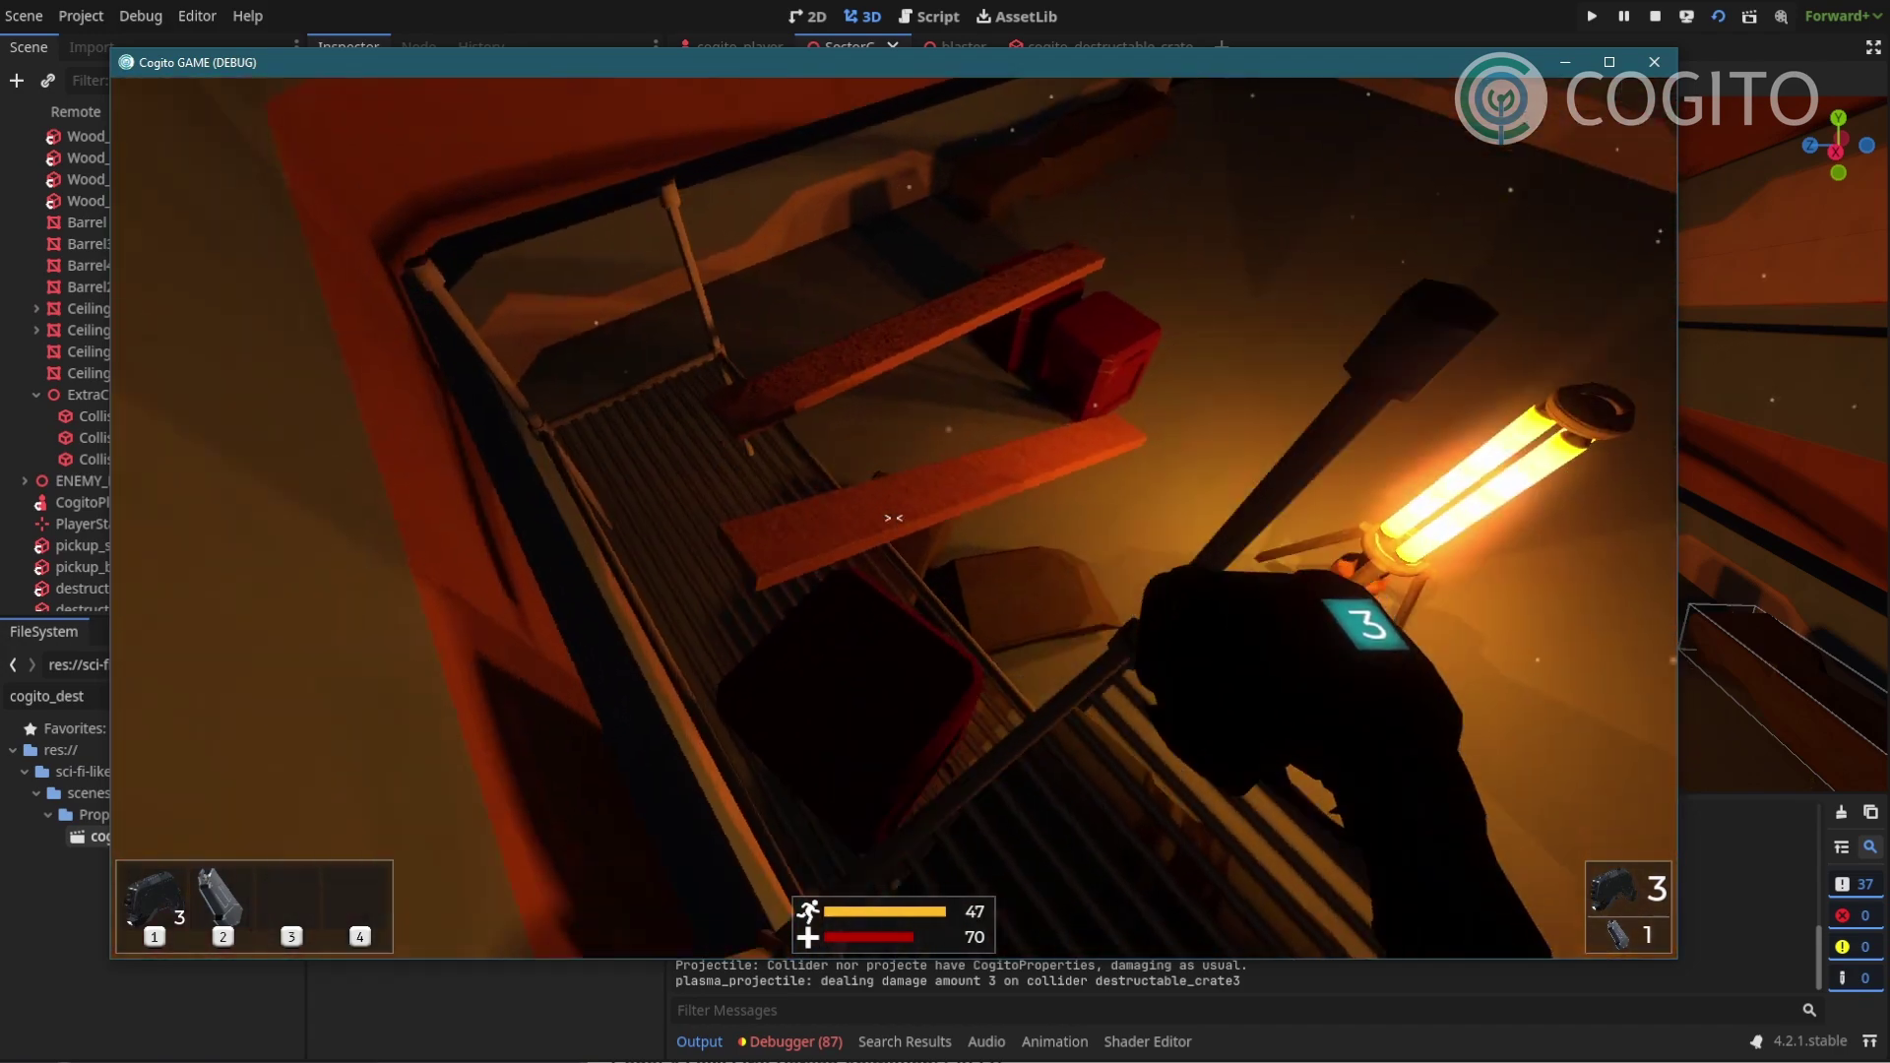
pyautogui.press('w')
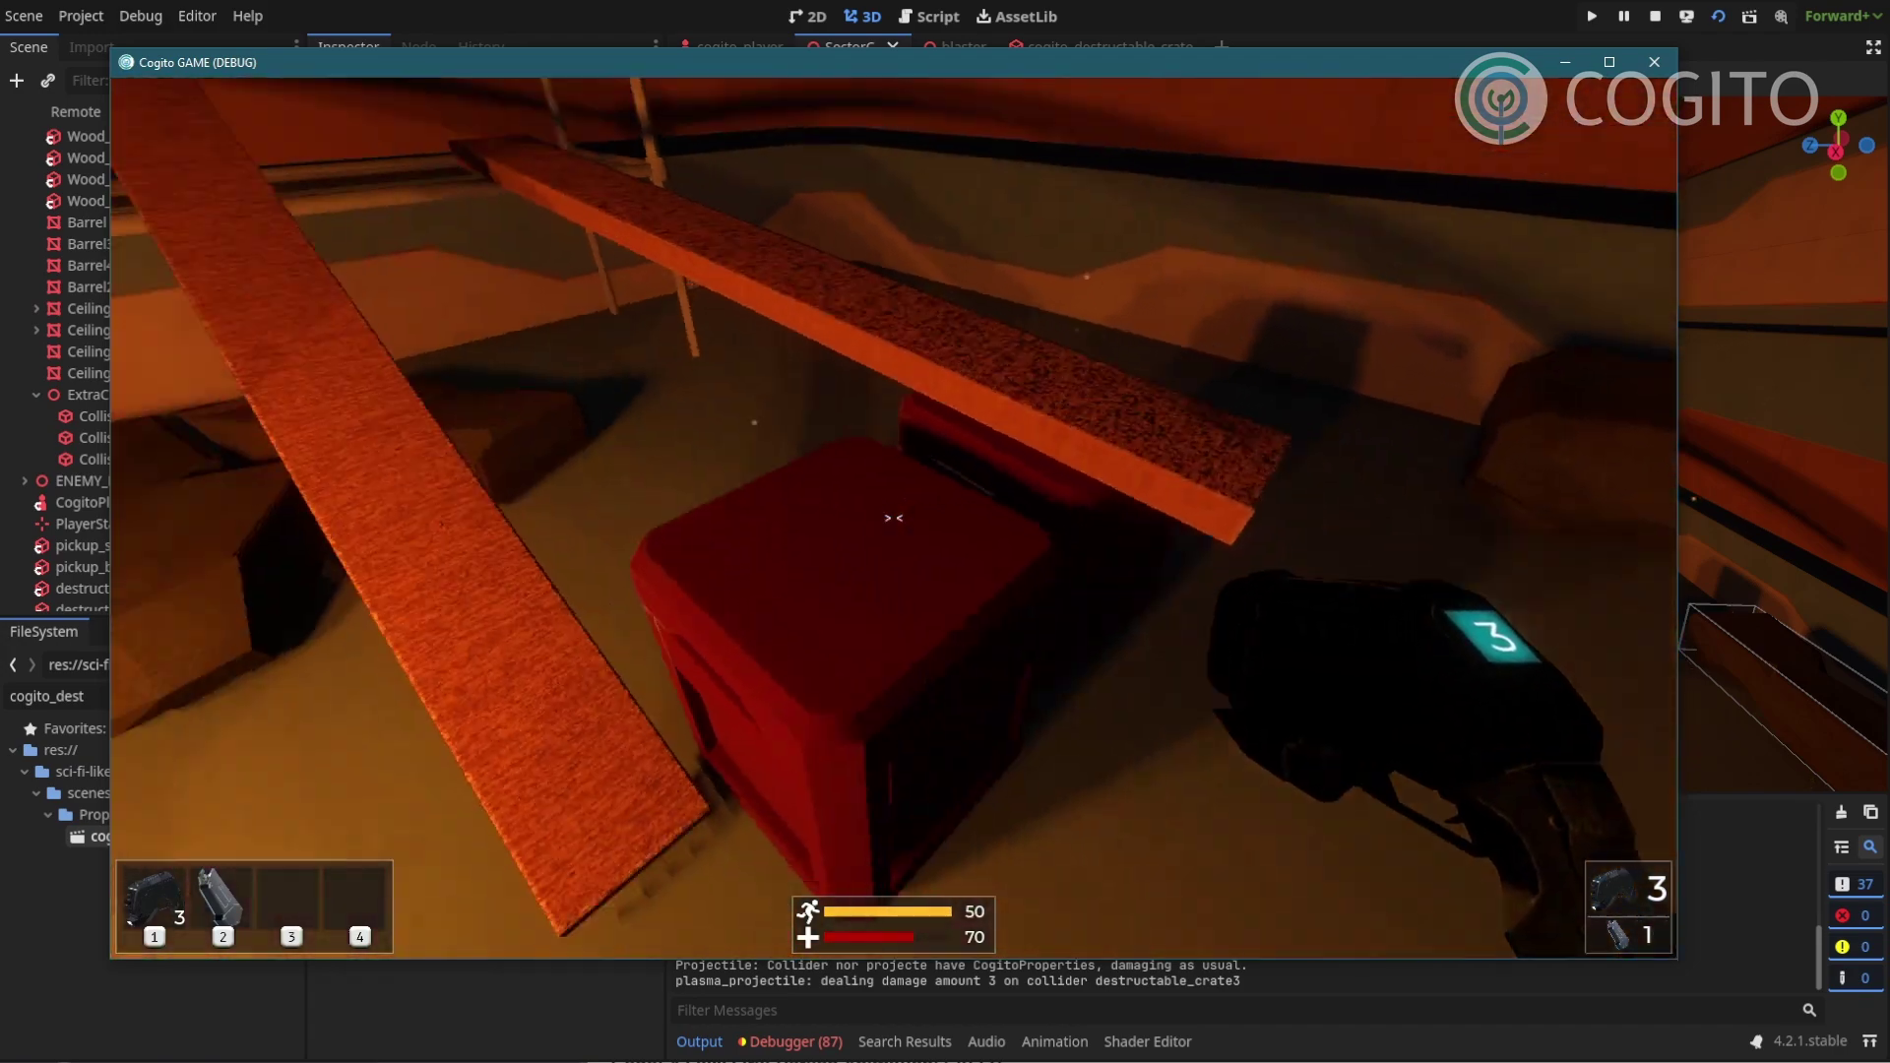
pyautogui.press('s')
pyautogui.press('w')
pyautogui.press('s')
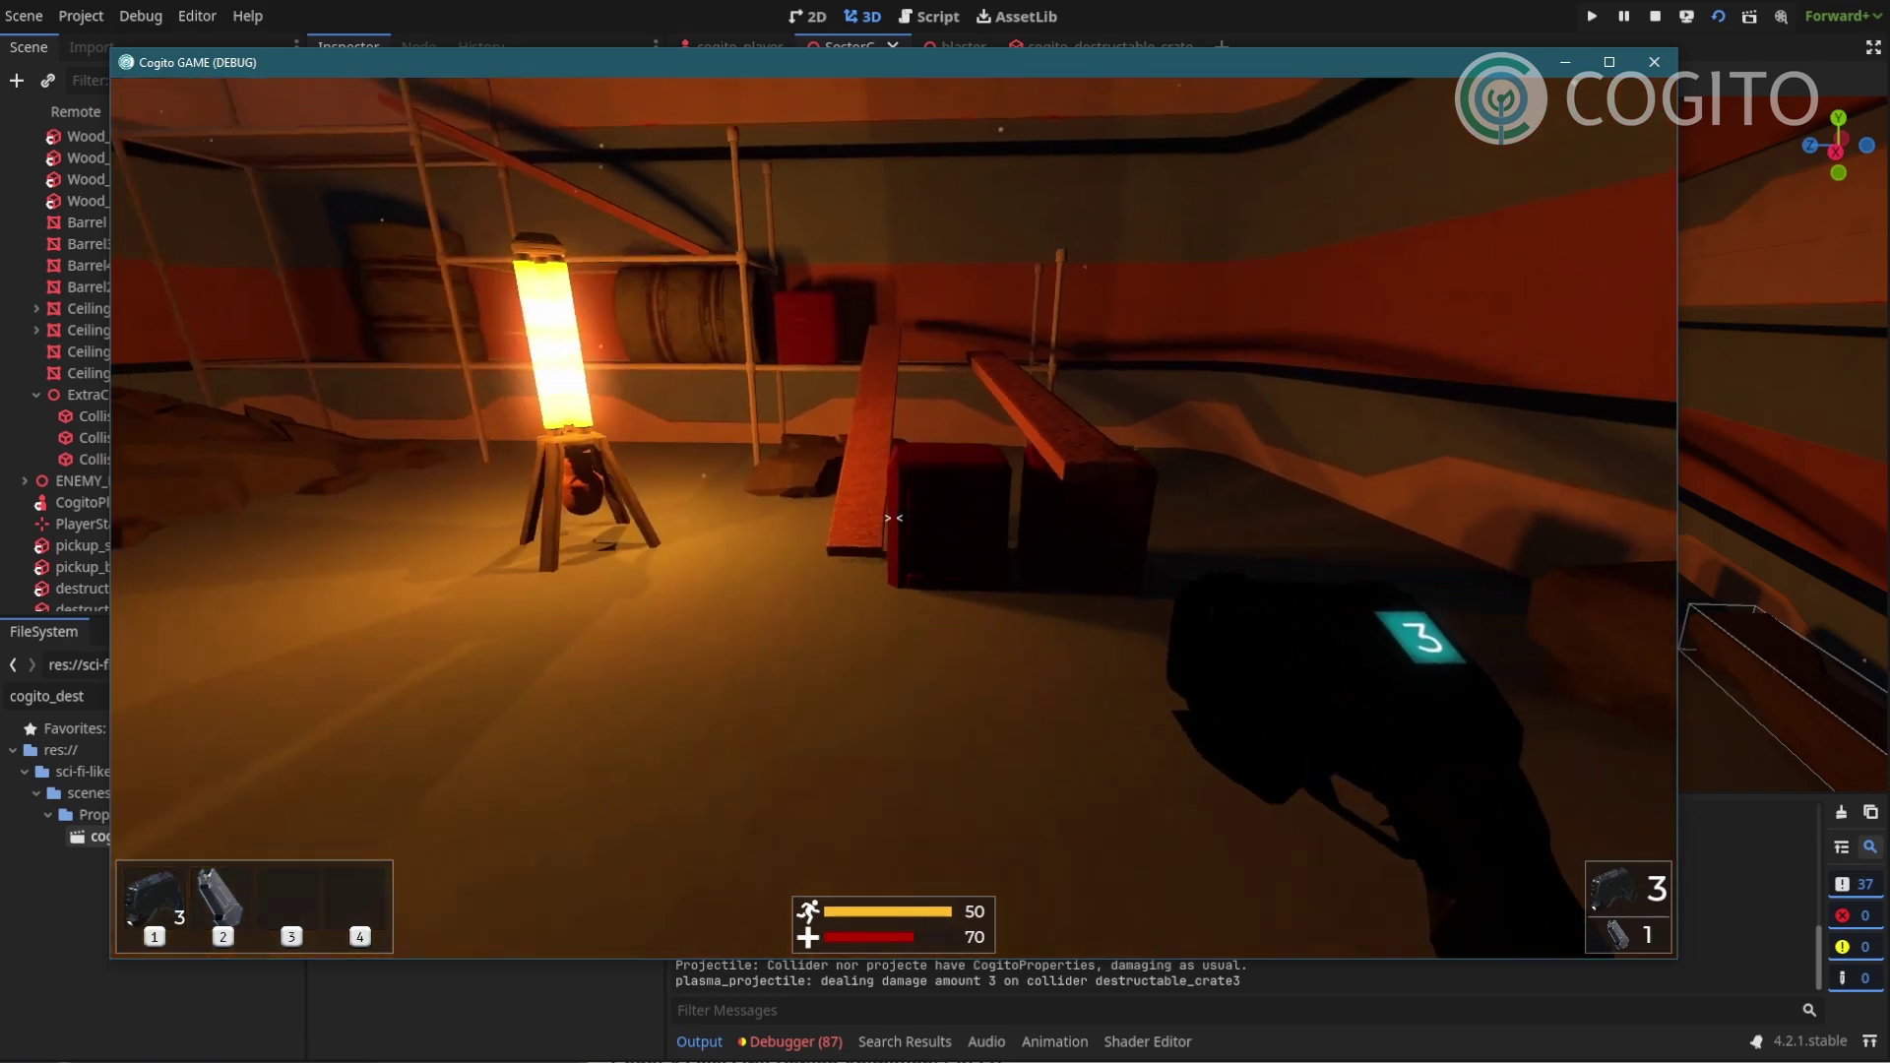
# Shoot the two floor crates supporting the boards and approach the dropped ramps to test climbing them.
pyautogui.press('a')
pyautogui.press('w')
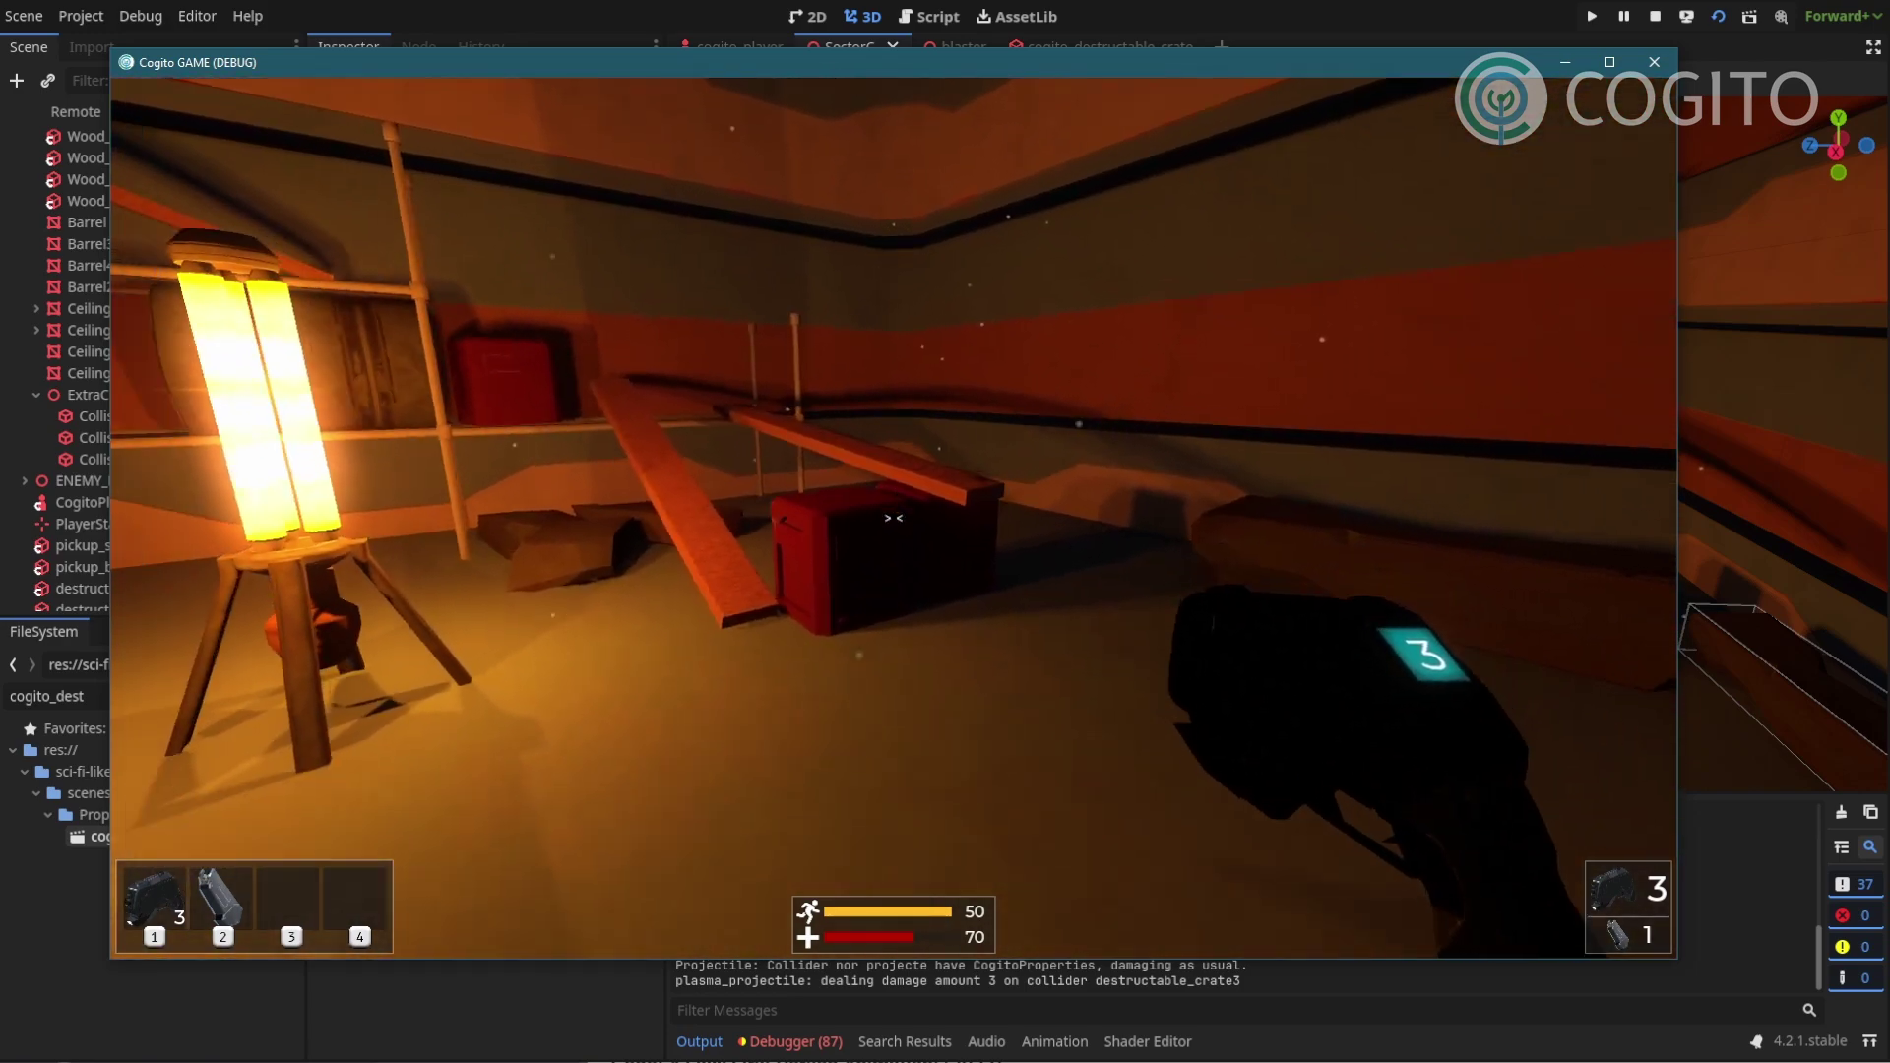
pyautogui.click(892, 518)
pyautogui.click(892, 518)
pyautogui.press('w')
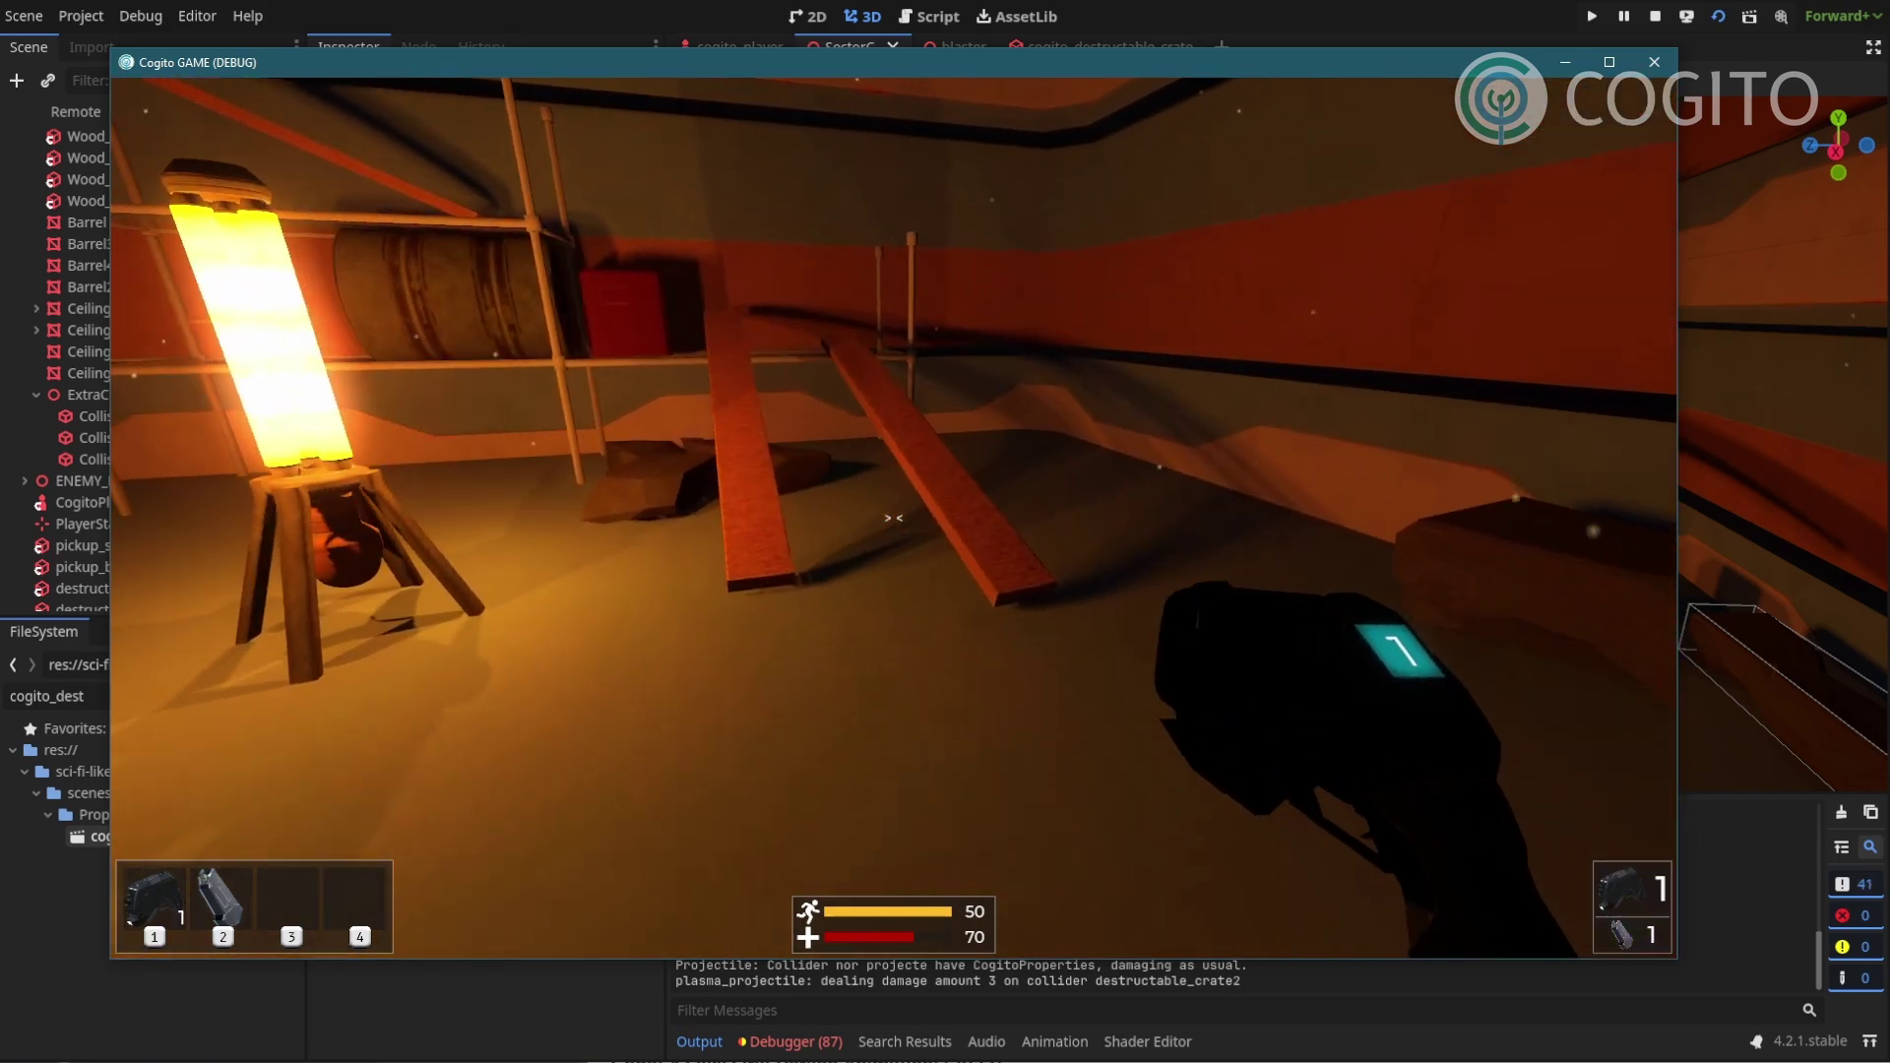
pyautogui.press('w')
pyautogui.press('space')
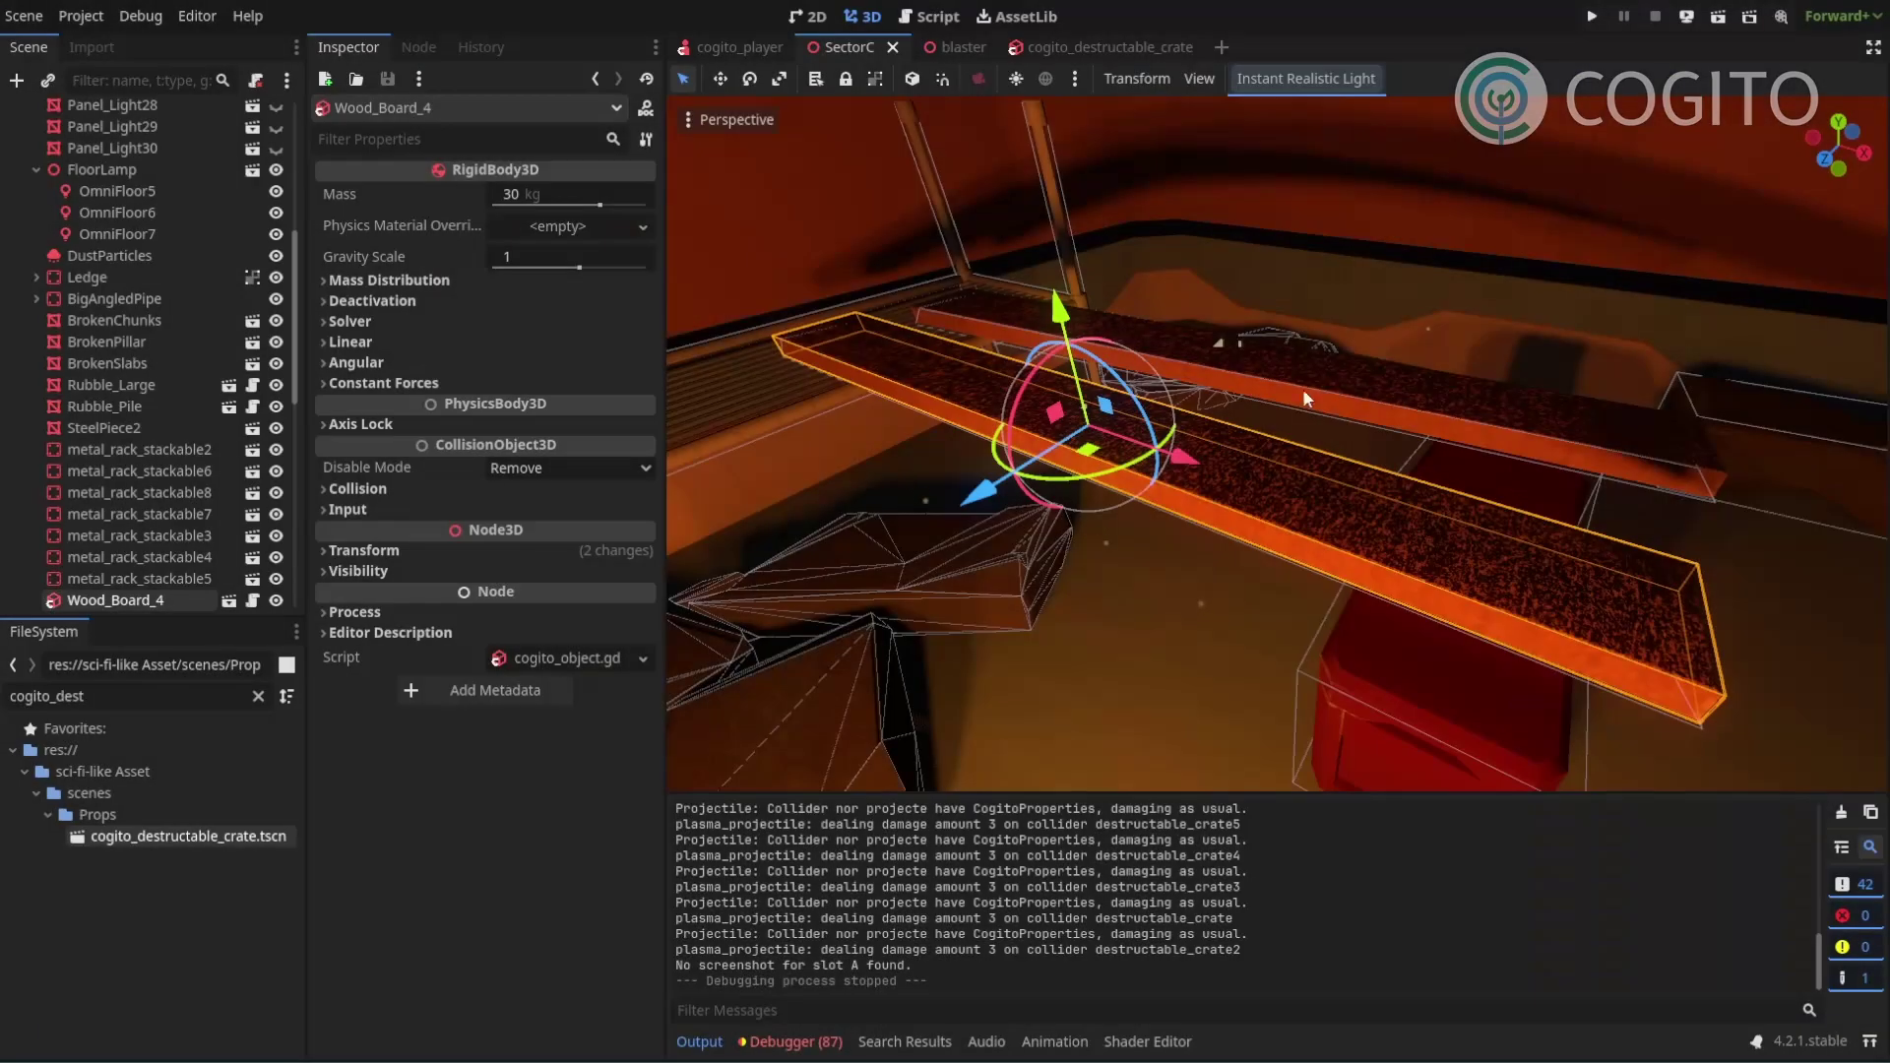
# Open the wooden board's source scene from the SectorC level, delete its CarryableComponent node and save the scene.
pyautogui.click(1244, 434)
pyautogui.click(1236, 457)
pyautogui.click(229, 601)
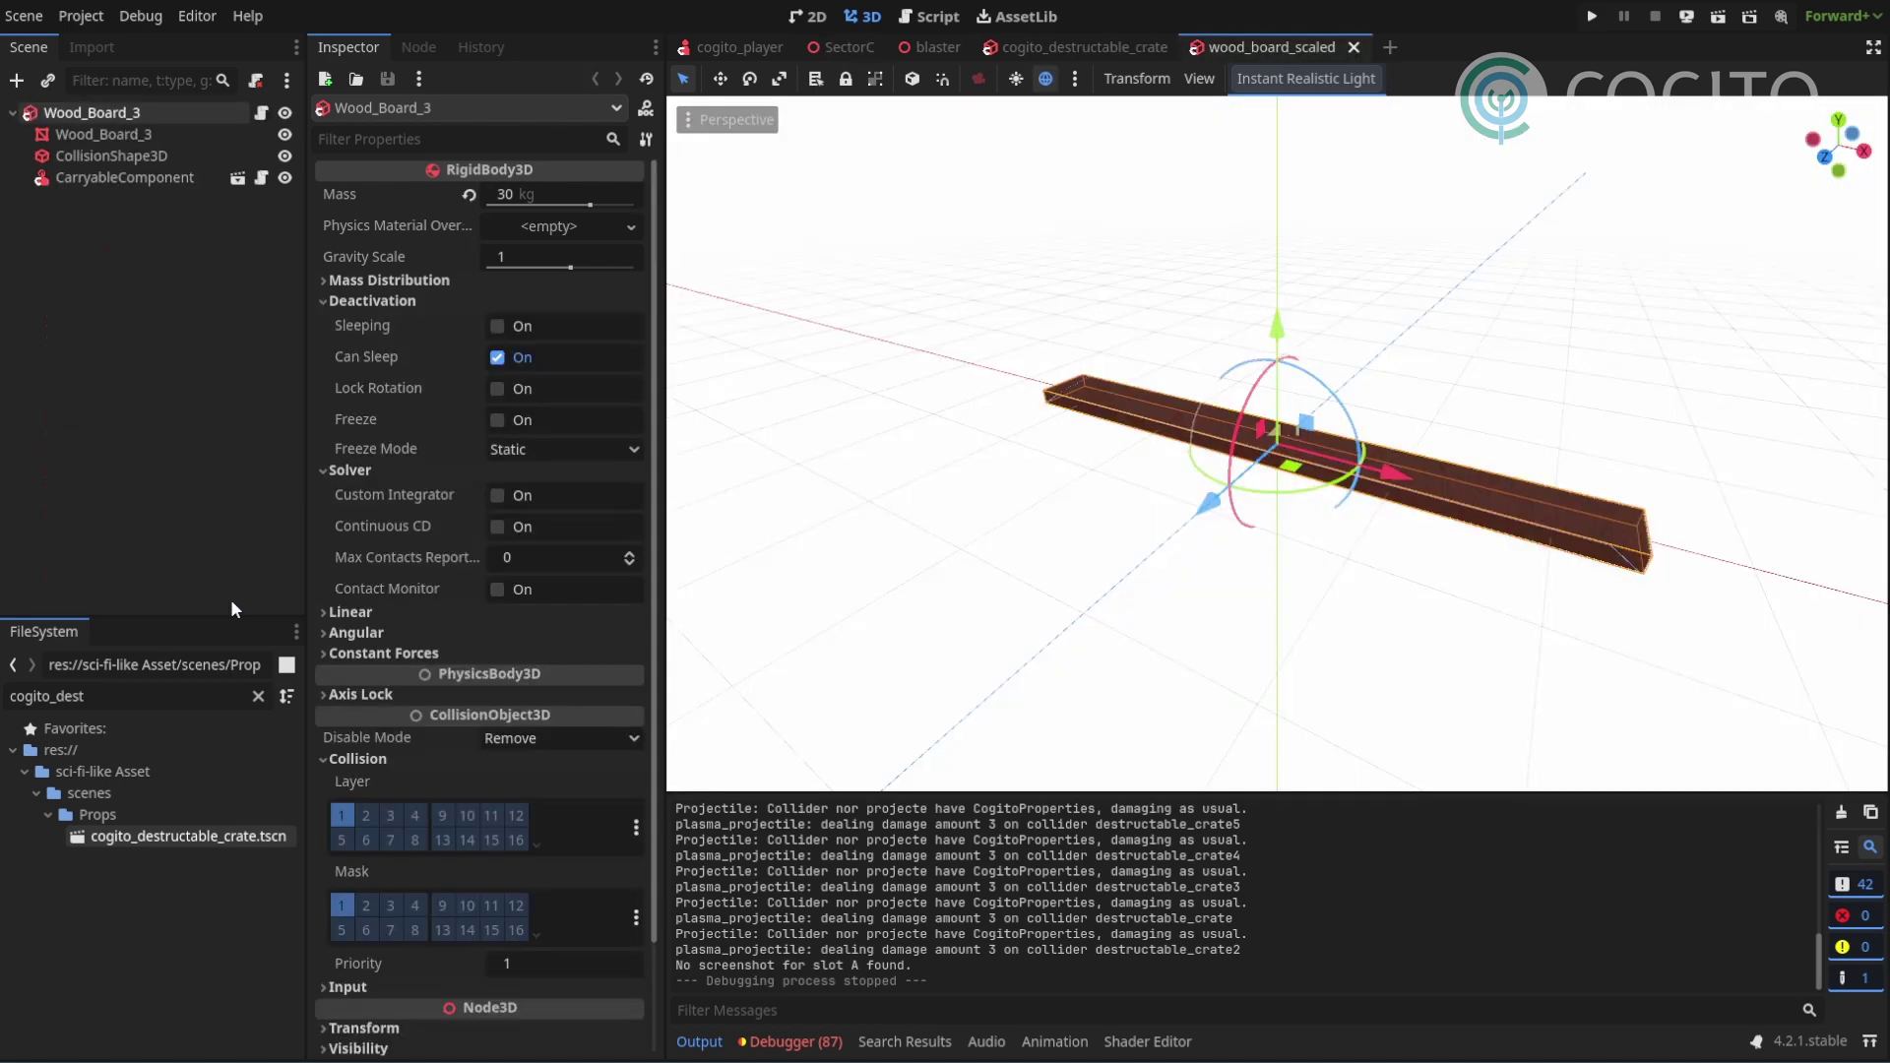
pyautogui.click(156, 177)
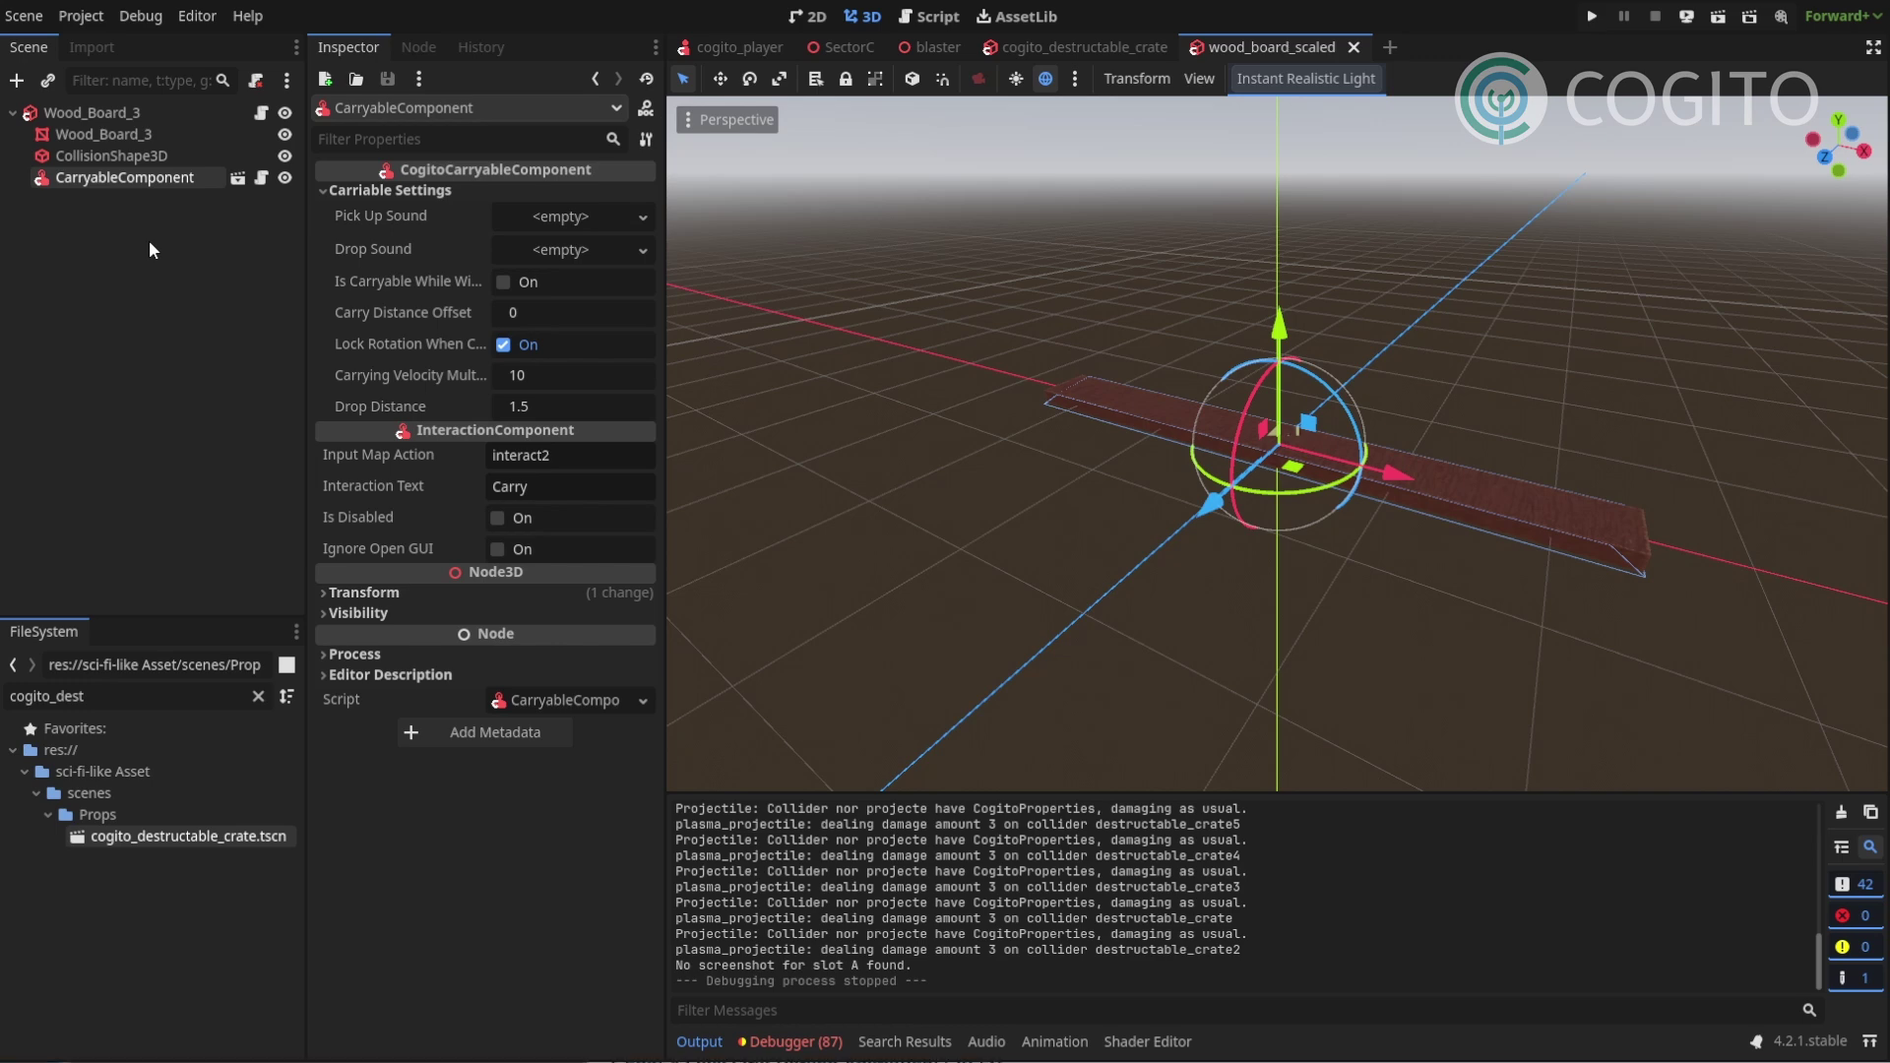
pyautogui.press('Delete')
pyautogui.press('Return')
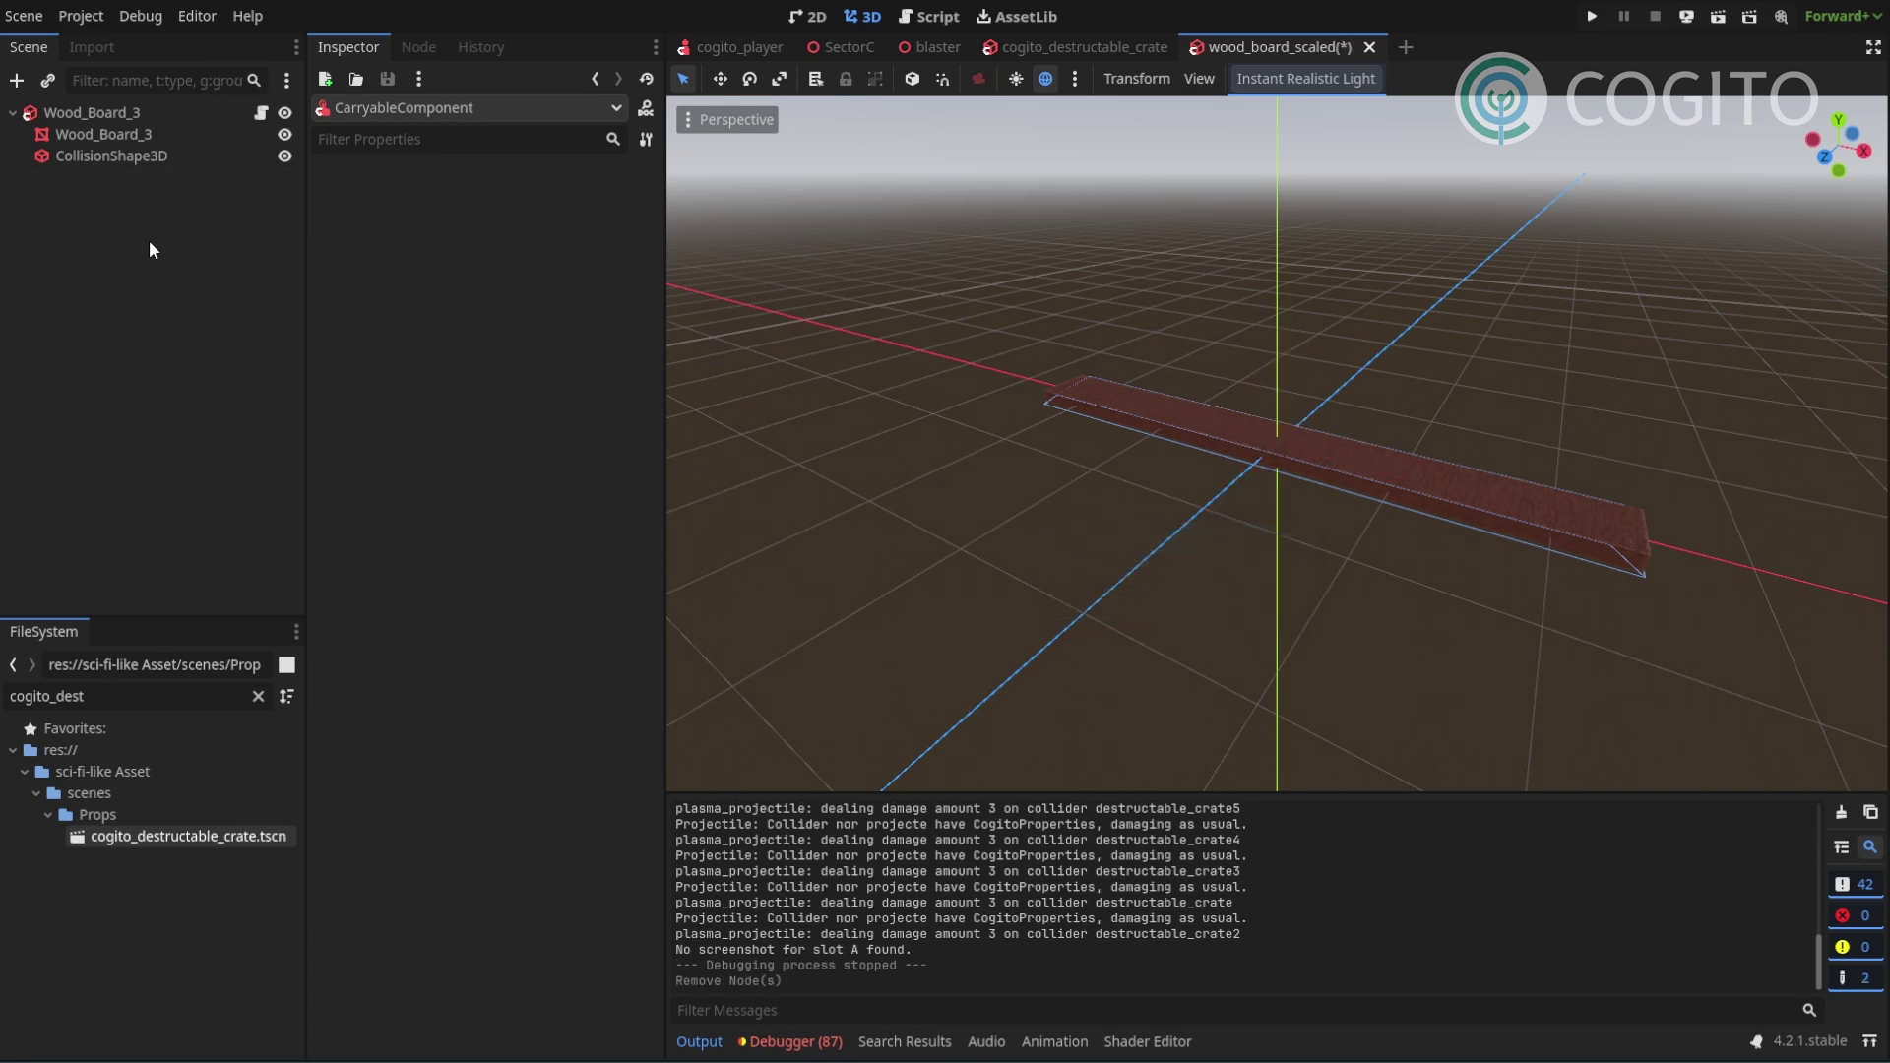
pyautogui.hotkey('ctrl', 's')
# Return to the SectorC level, select destructable_crate2 under the boards and open its source scene.
pyautogui.click(833, 49)
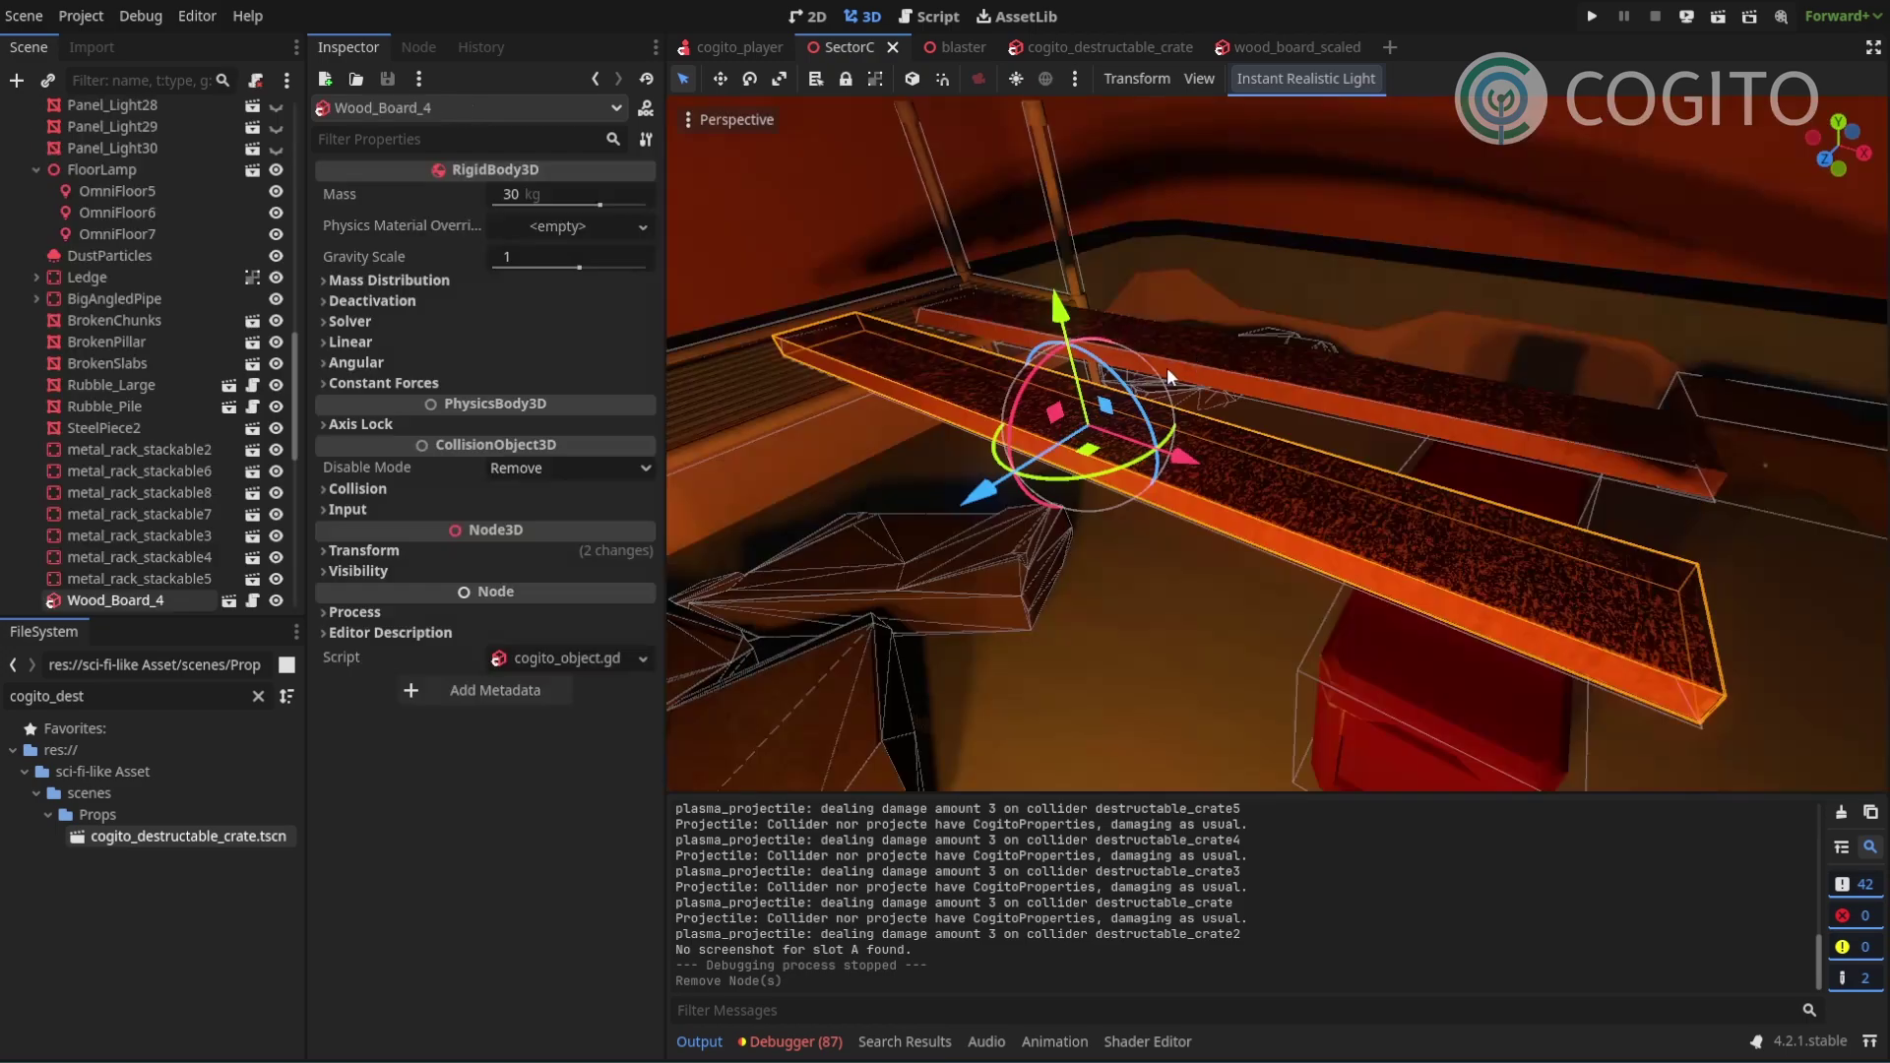
pyautogui.moveTo(1244, 384); pyautogui.dragTo(1267, 433, button='right')
pyautogui.click(1266, 433)
pyautogui.moveTo(1187, 560); pyautogui.dragTo(1187, 559, button='right')
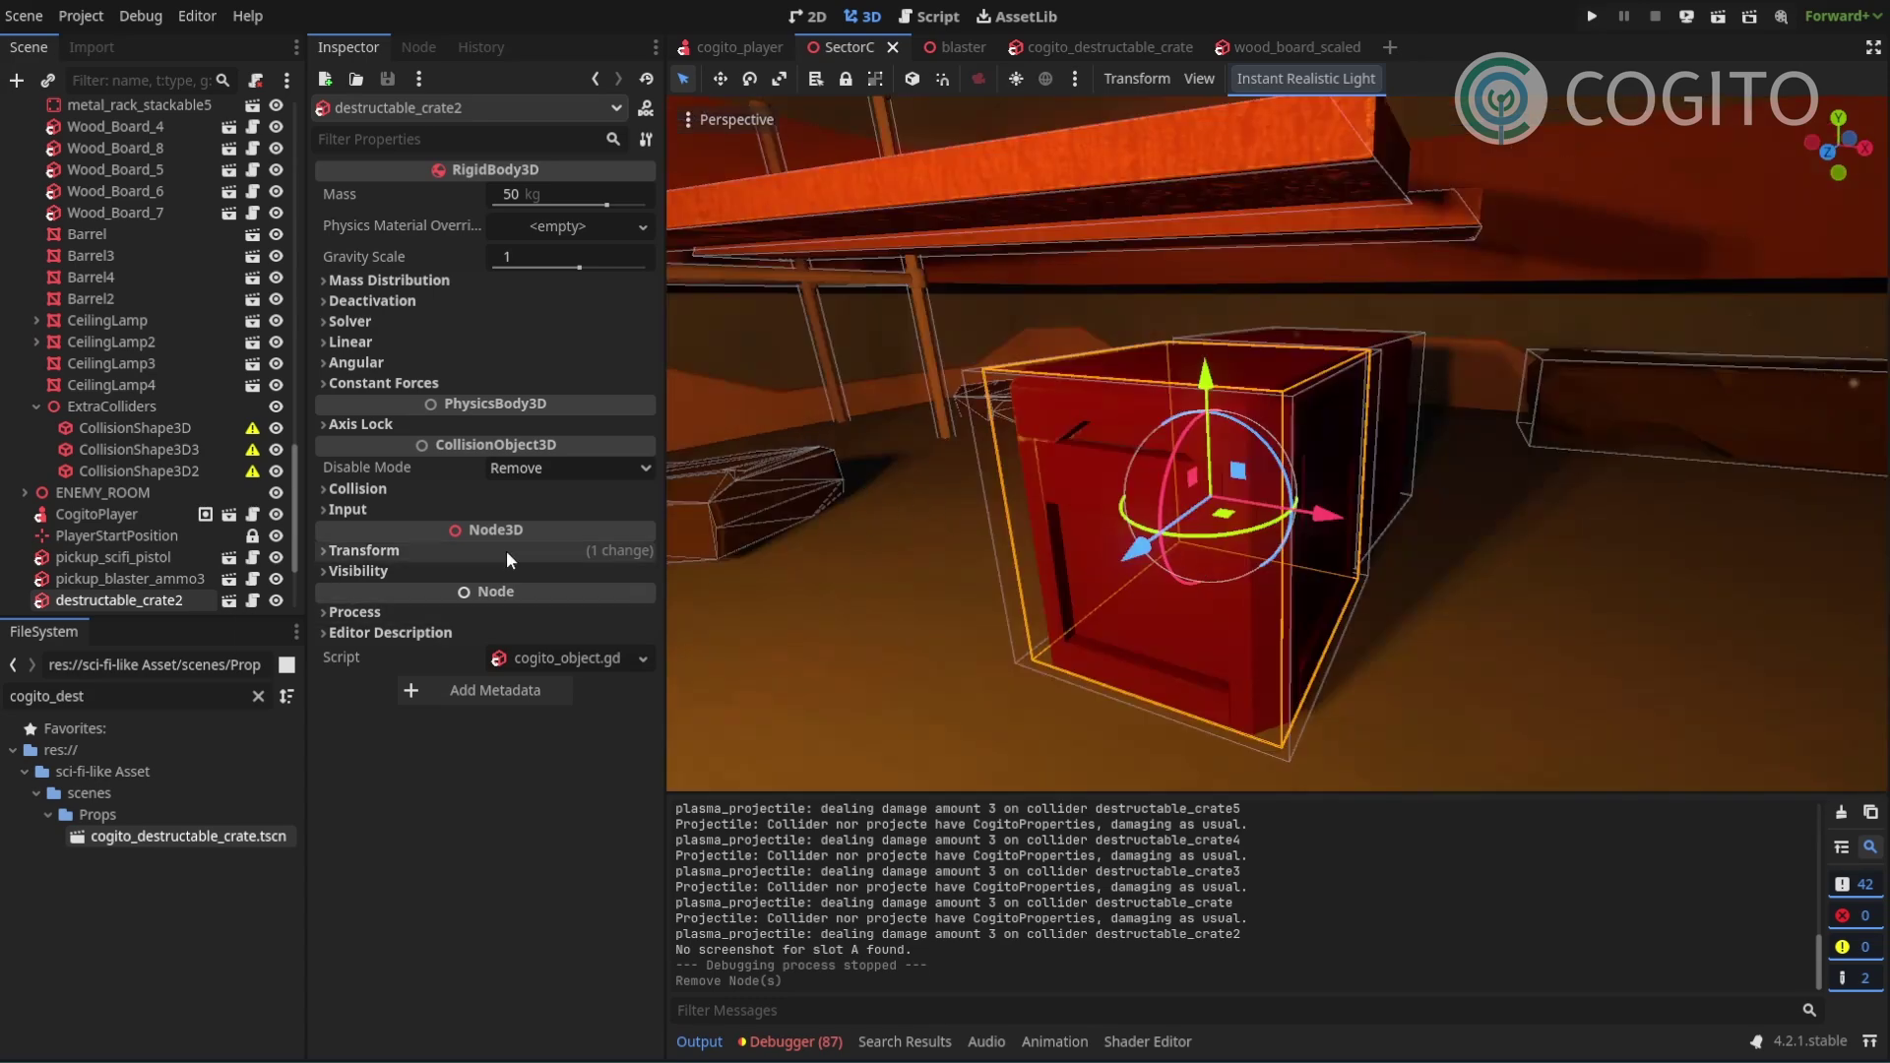
pyautogui.click(228, 600)
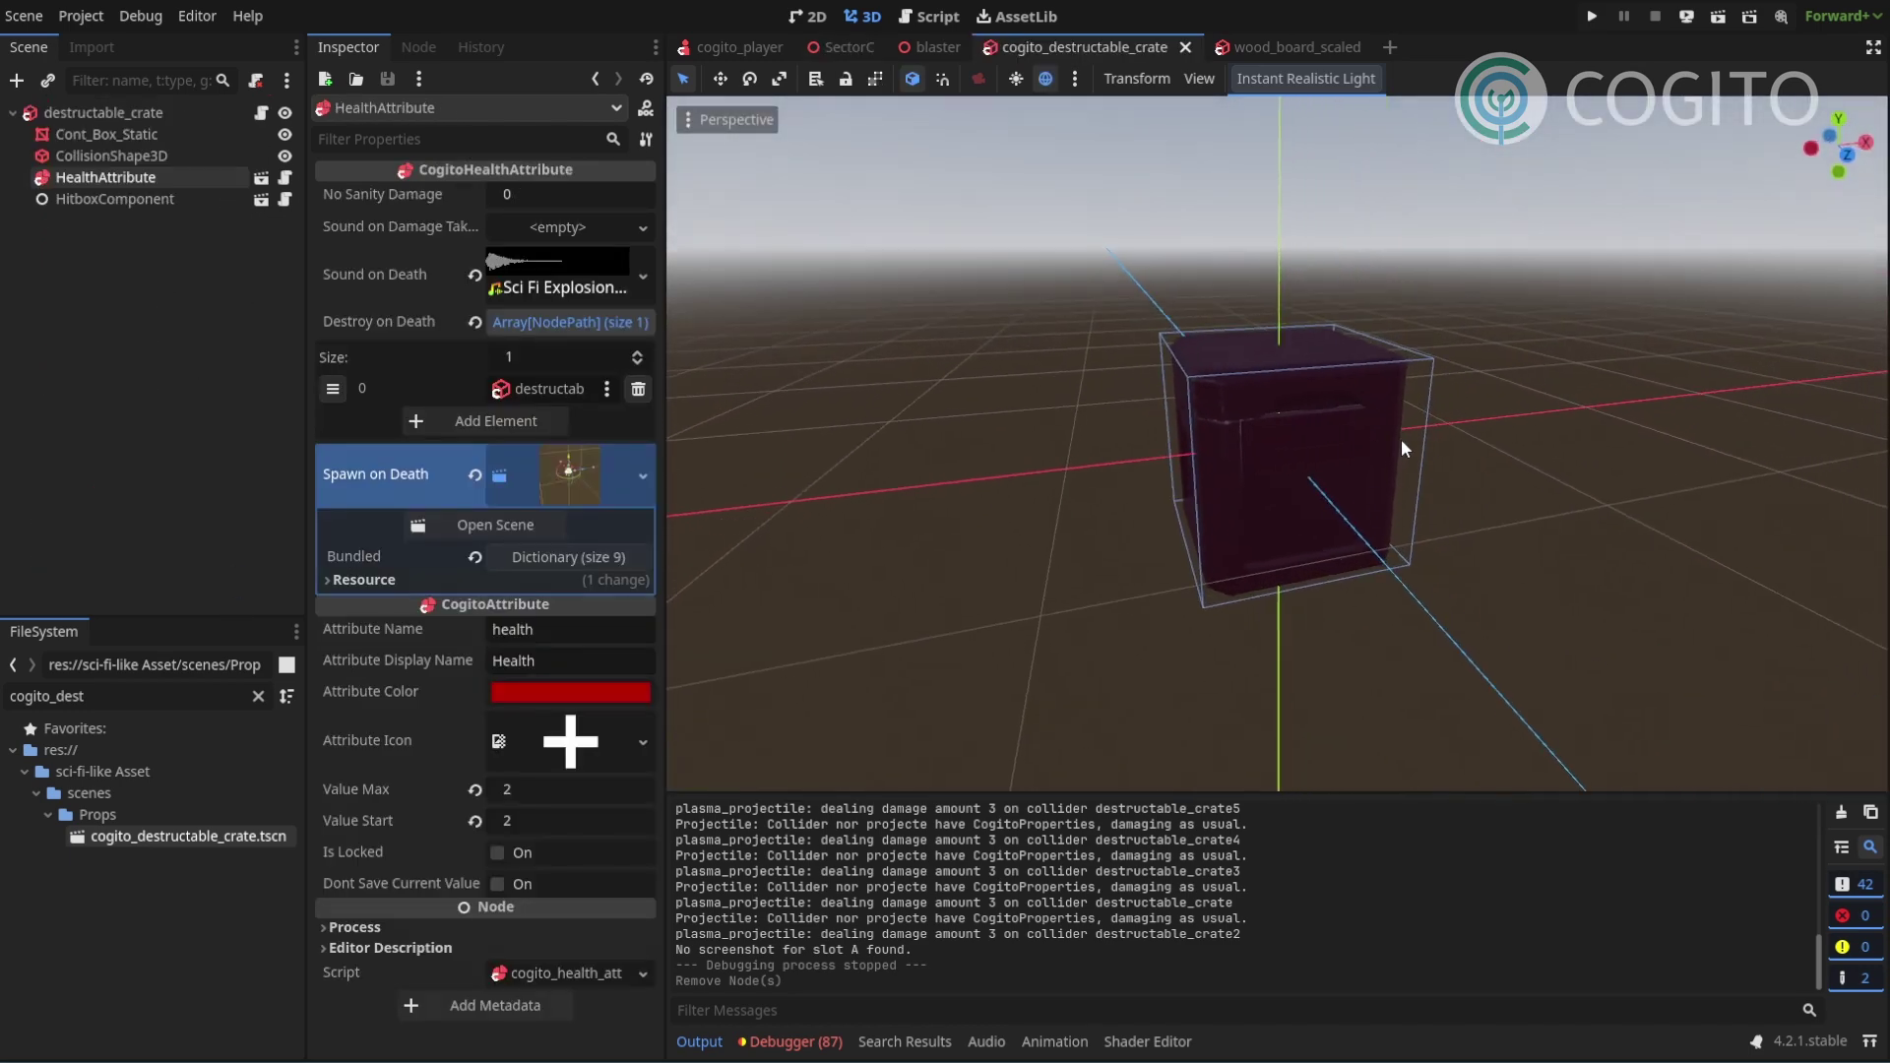
pyautogui.moveTo(1401, 447); pyautogui.dragTo(1328, 402, button='middle')
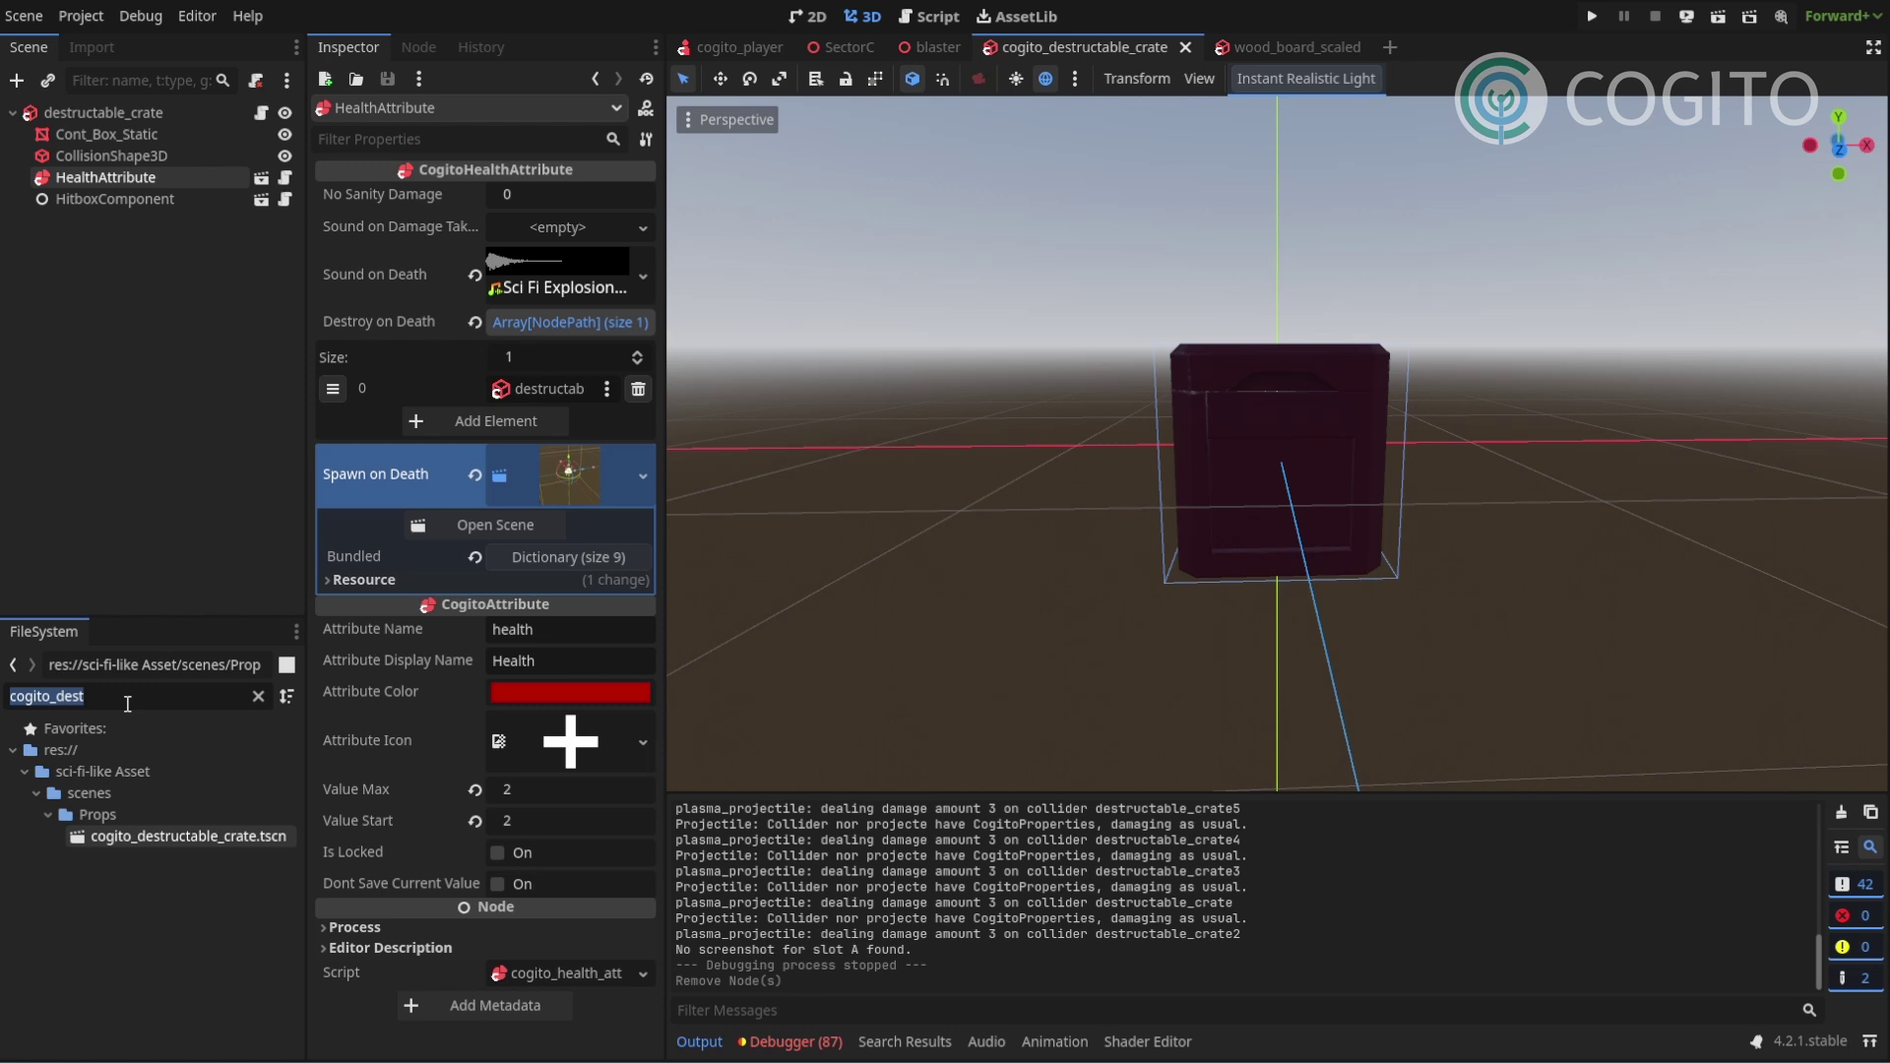
# Search the project files for "sticker" and inspect the PipeStickers_albedoalpha.png texture as a possible crate label.
pyautogui.write('sticker')
pyautogui.press('BackSpace')
pyautogui.press('BackSpace')
pyautogui.press('BackSpace')
pyautogui.write('cker')
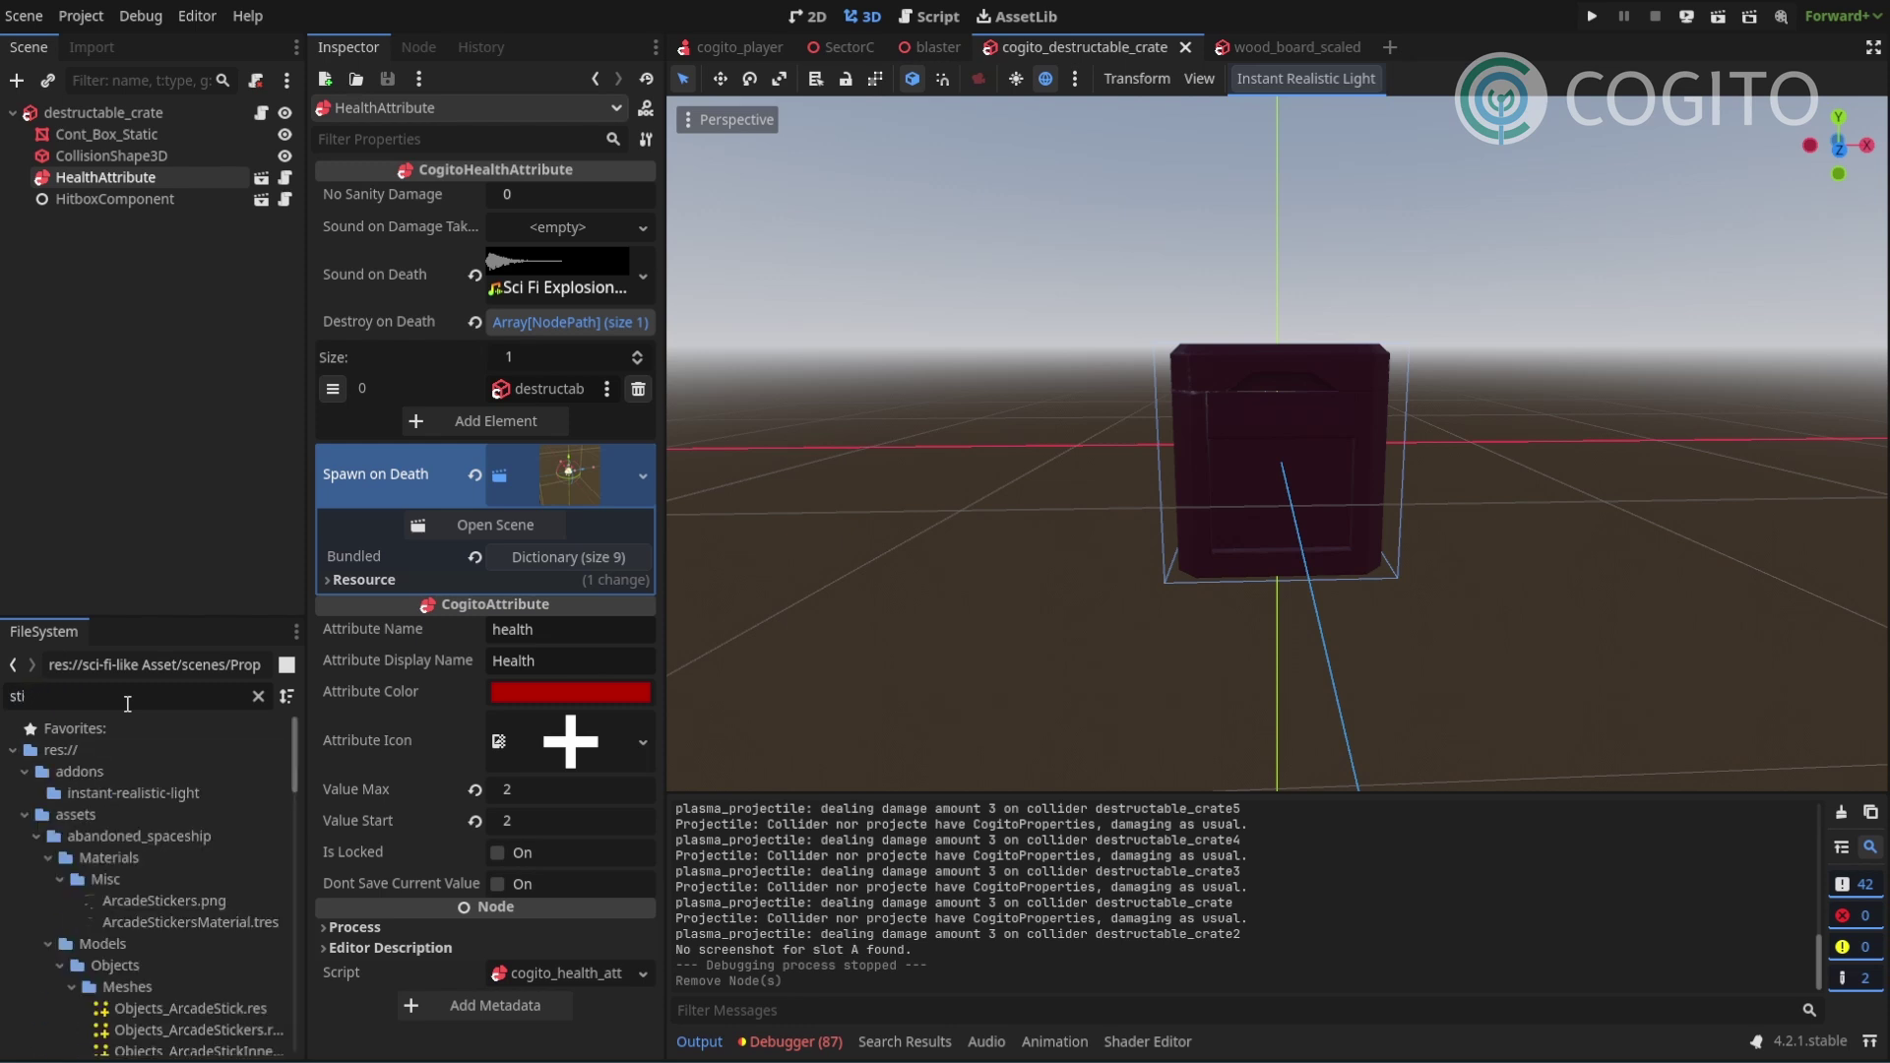
pyautogui.scroll(-5, 201, 866)
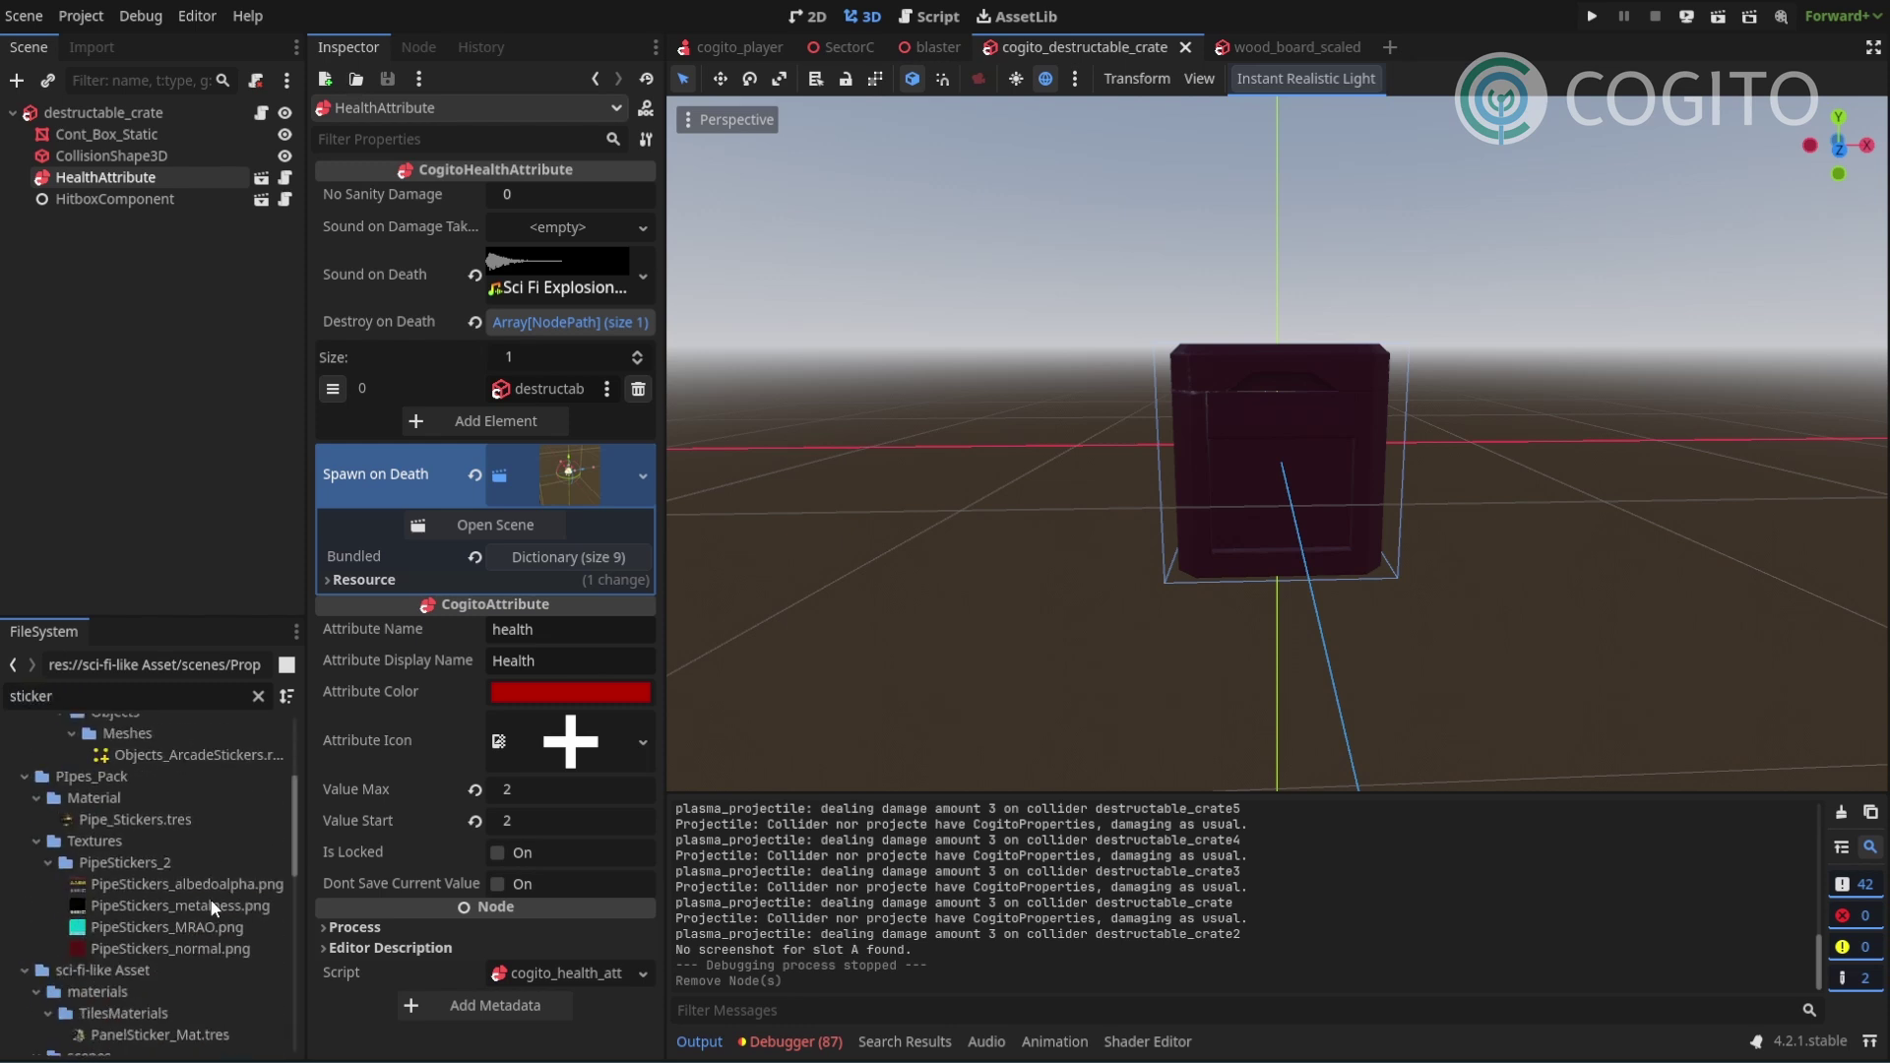
pyautogui.click(77, 806)
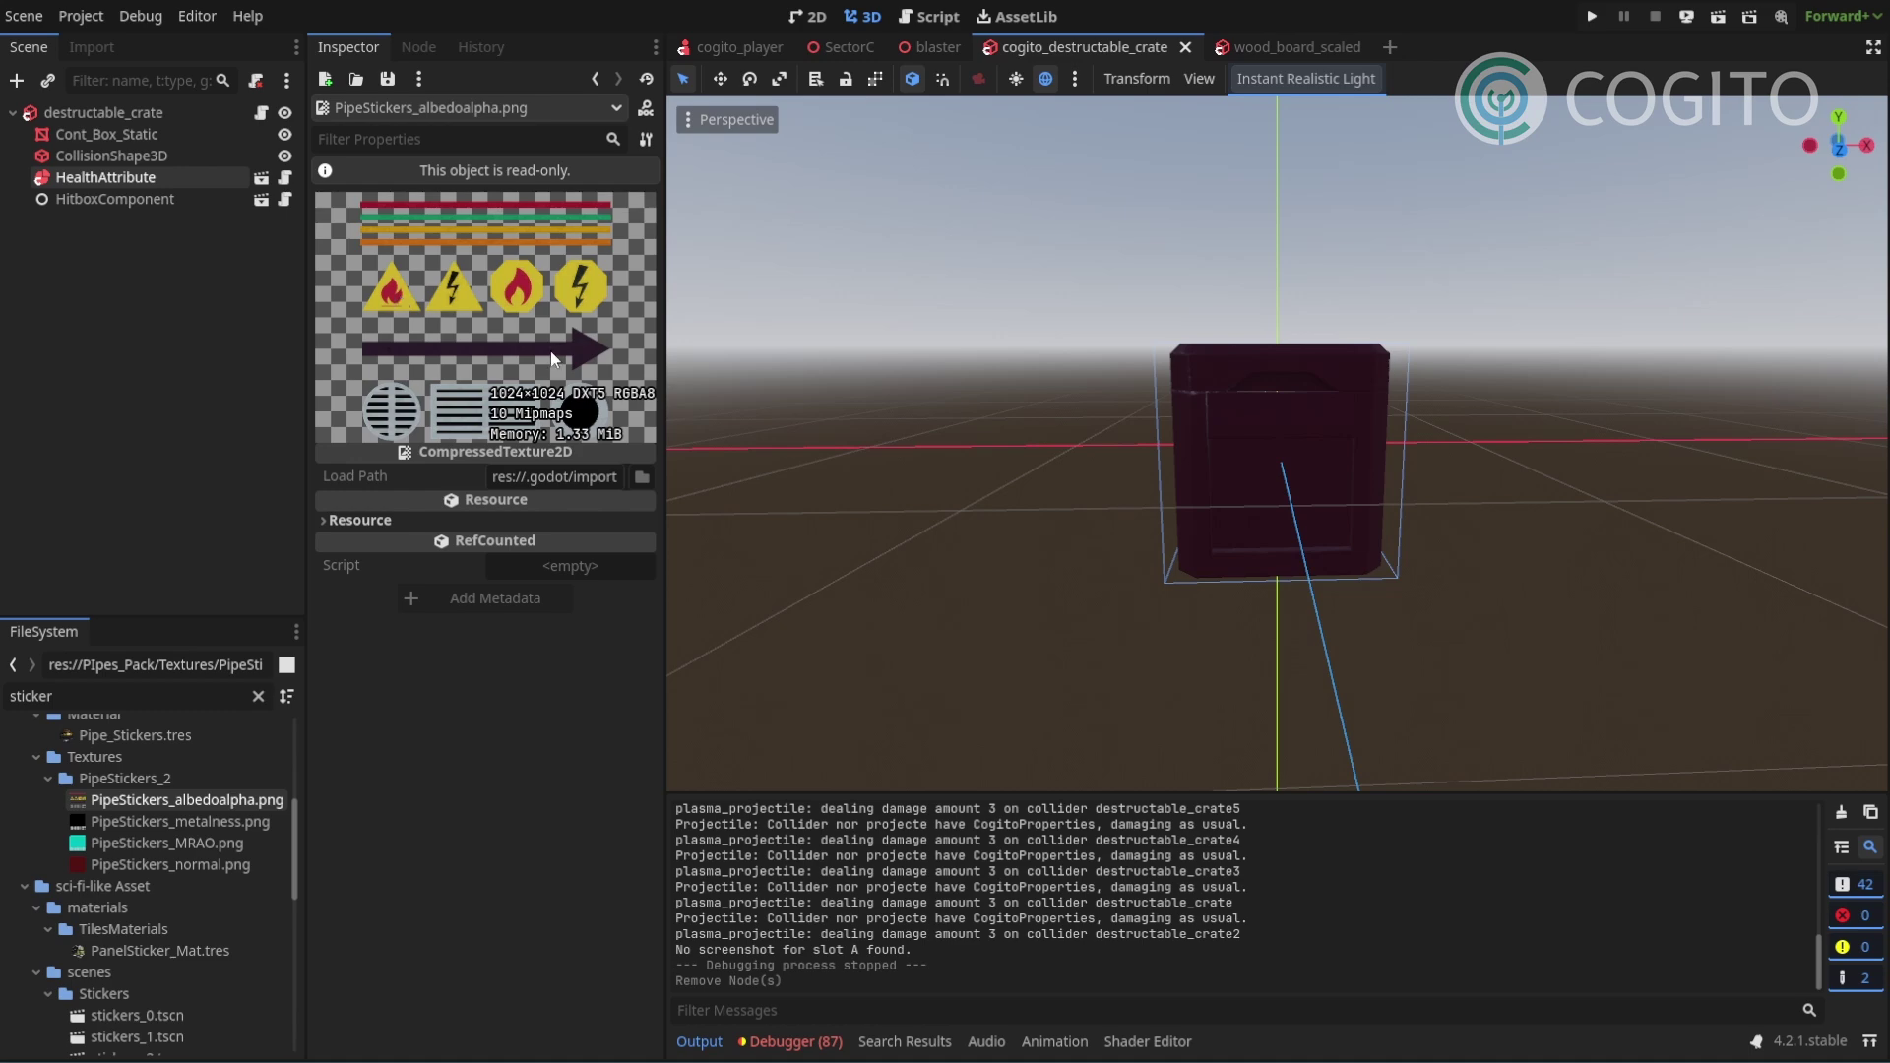
pyautogui.moveTo(1310, 414); pyautogui.dragTo(1358, 445, button='middle')
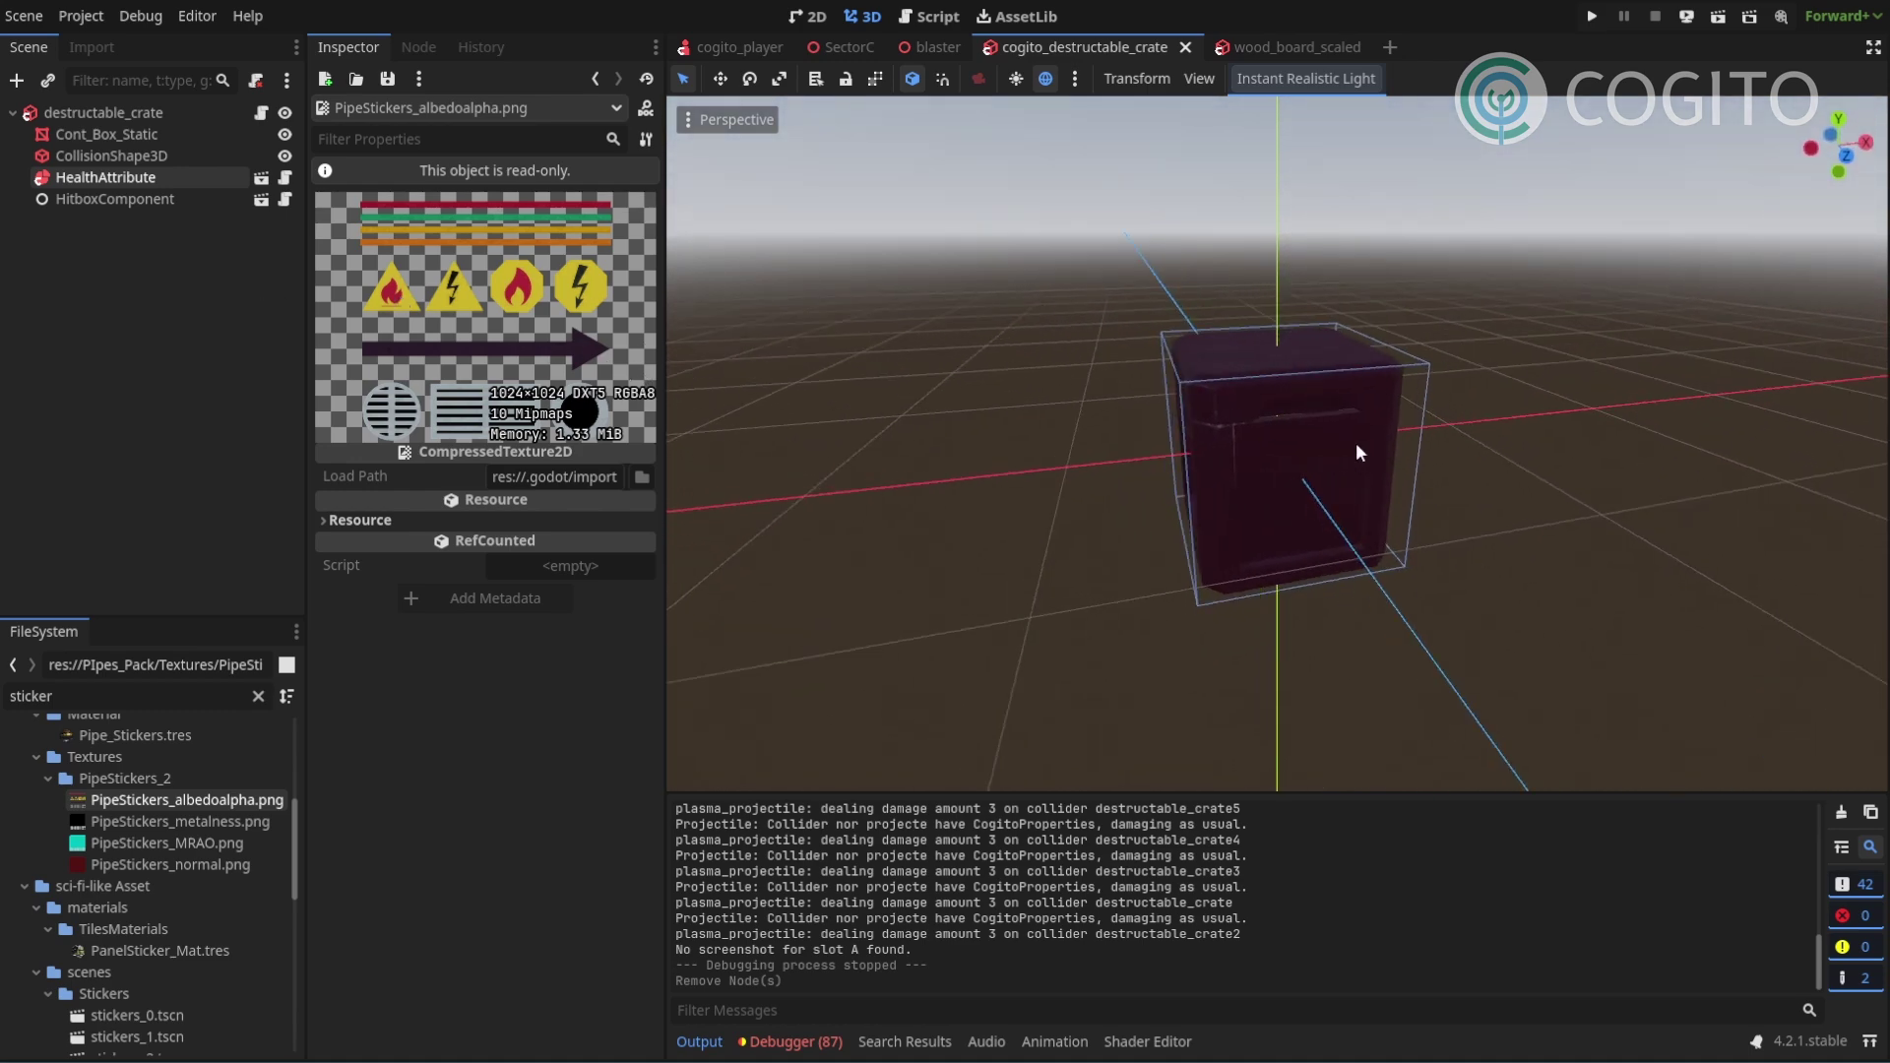
# Find the triangular fire warning sign beside the valve wheel in the SectorC level and copy its Sign_HeatWarning node.
pyautogui.click(849, 47)
pyautogui.press('w')
pyautogui.moveTo(1083, 394); pyautogui.dragTo(1516, 458, button='right')
pyautogui.press('w')
pyautogui.press('w')
pyautogui.moveTo(1360, 417)
pyautogui.mouseDown(button='right')
pyautogui.moveTo(1359, 443)
pyautogui.moveTo(1360, 418)
pyautogui.mouseUp(button='right')
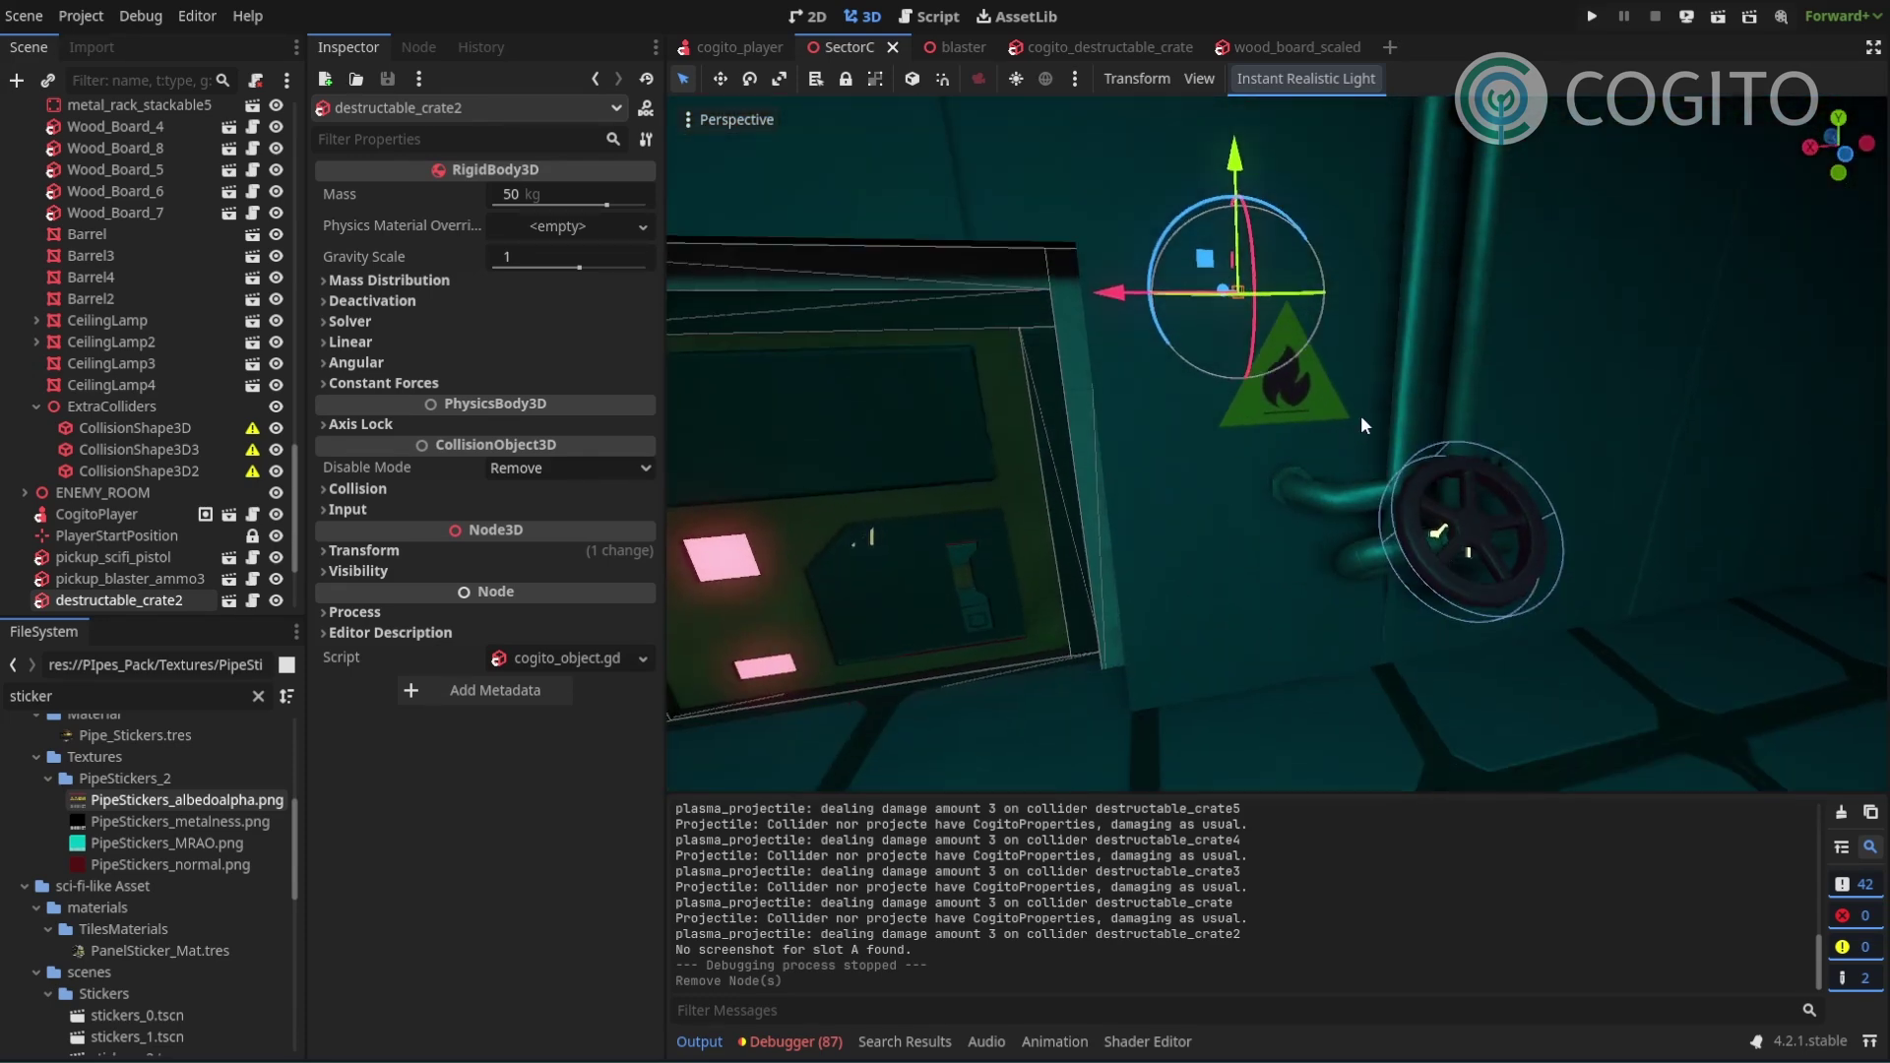
pyautogui.click(1313, 423)
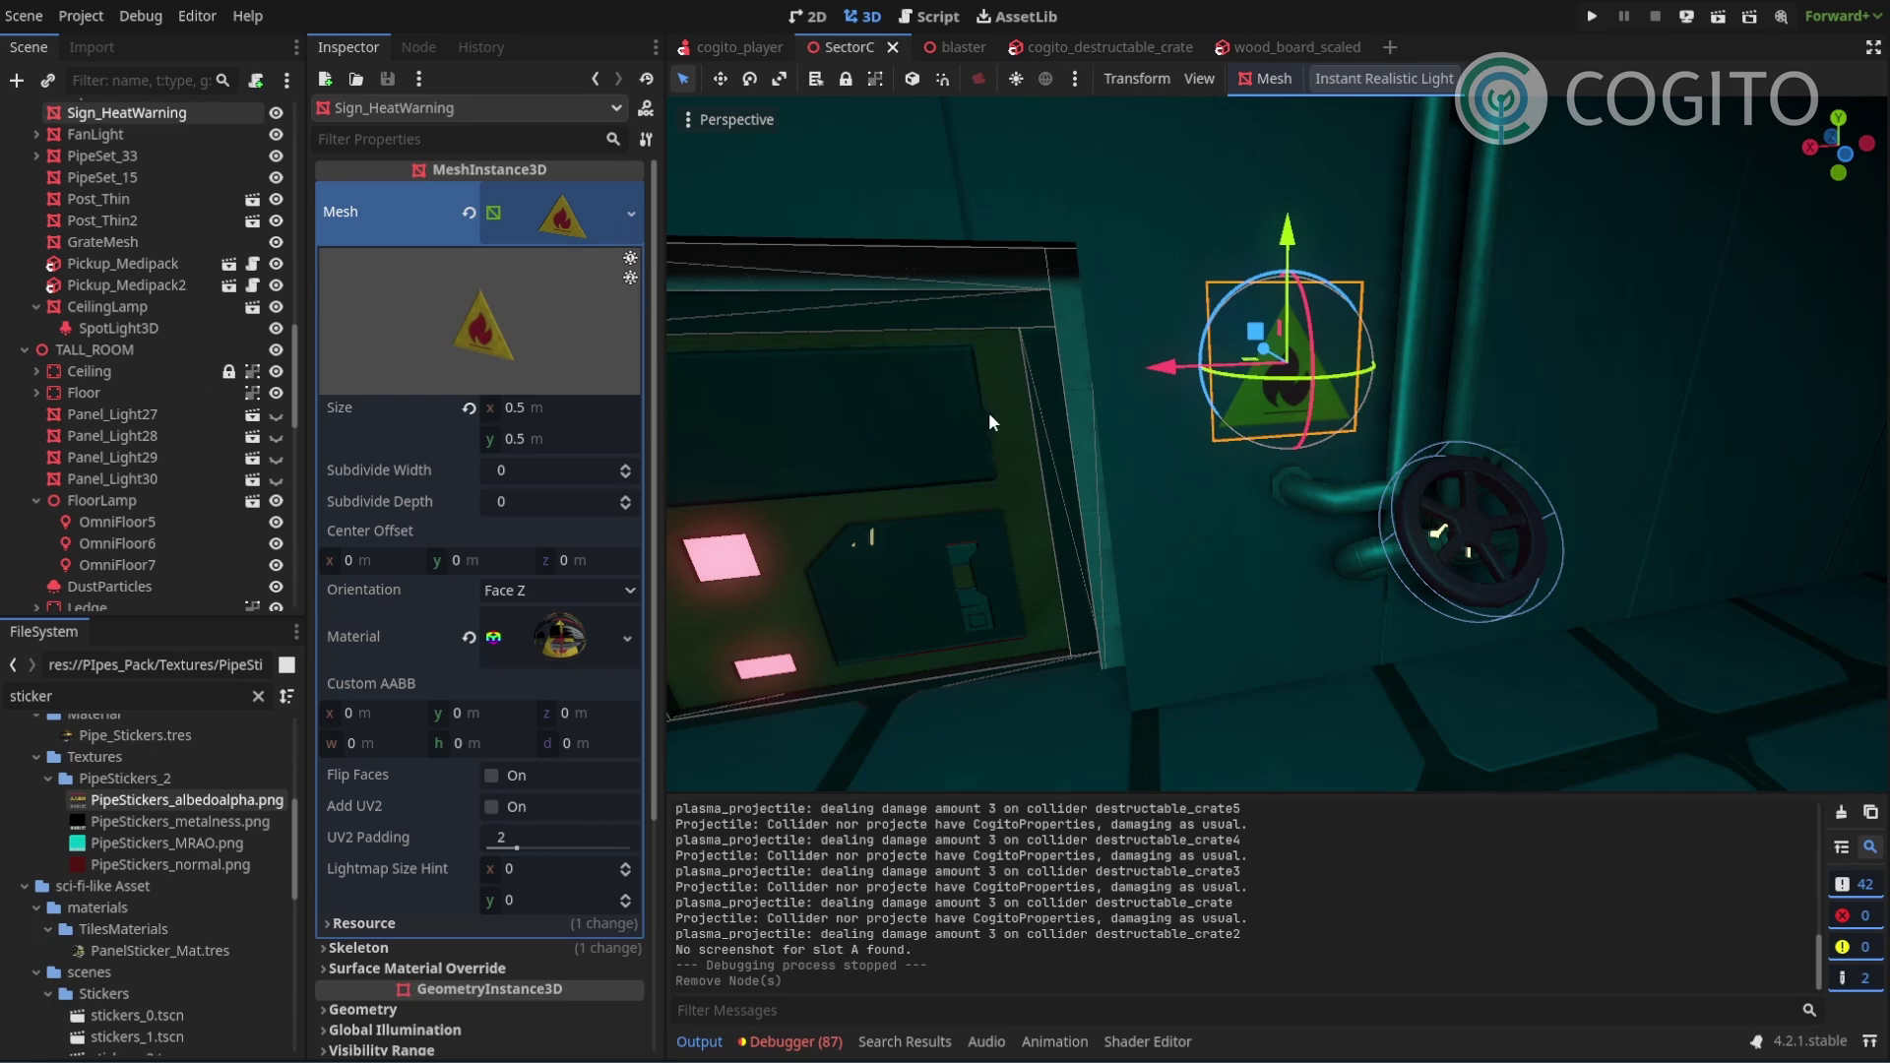
pyautogui.rightClick(139, 112)
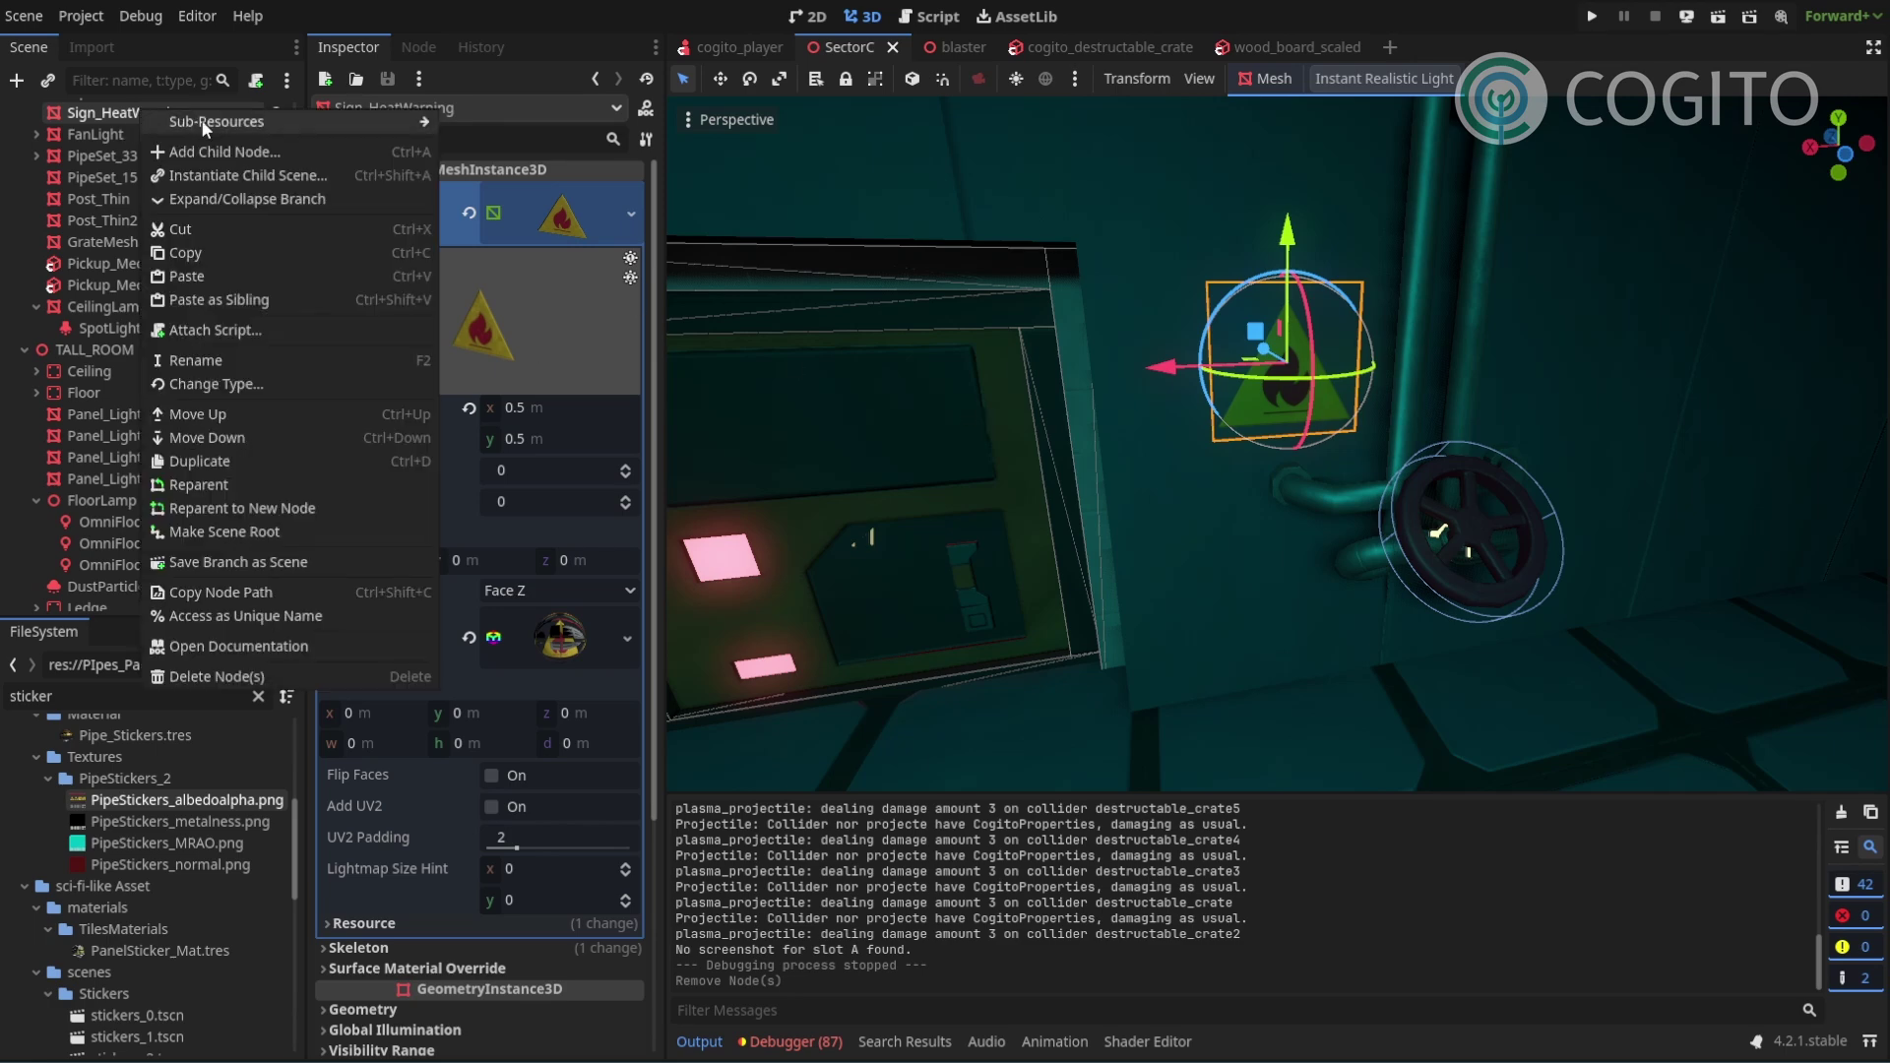
pyautogui.click(1057, 122)
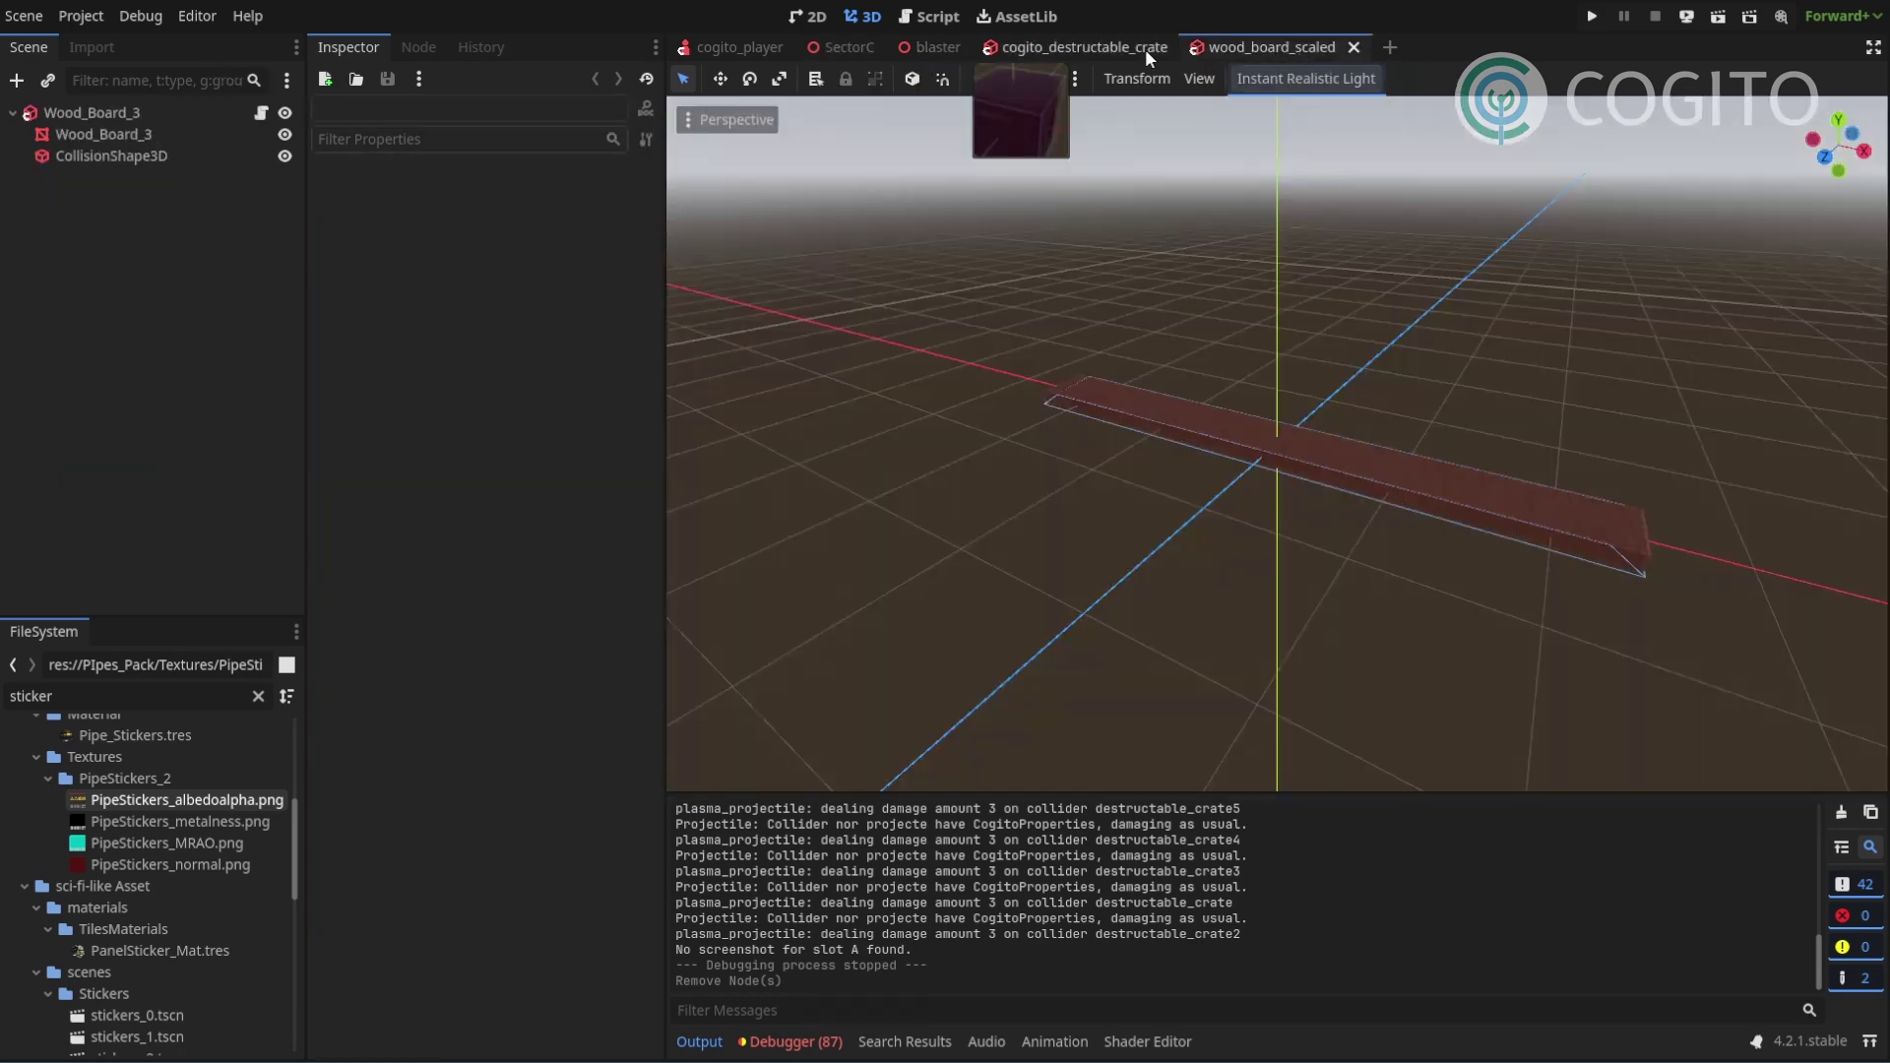
# Paste the copied sign as a child of the destructable_crate root in the cogito_destructable_crate scene.
pyautogui.click(1143, 49)
pyautogui.click(146, 274)
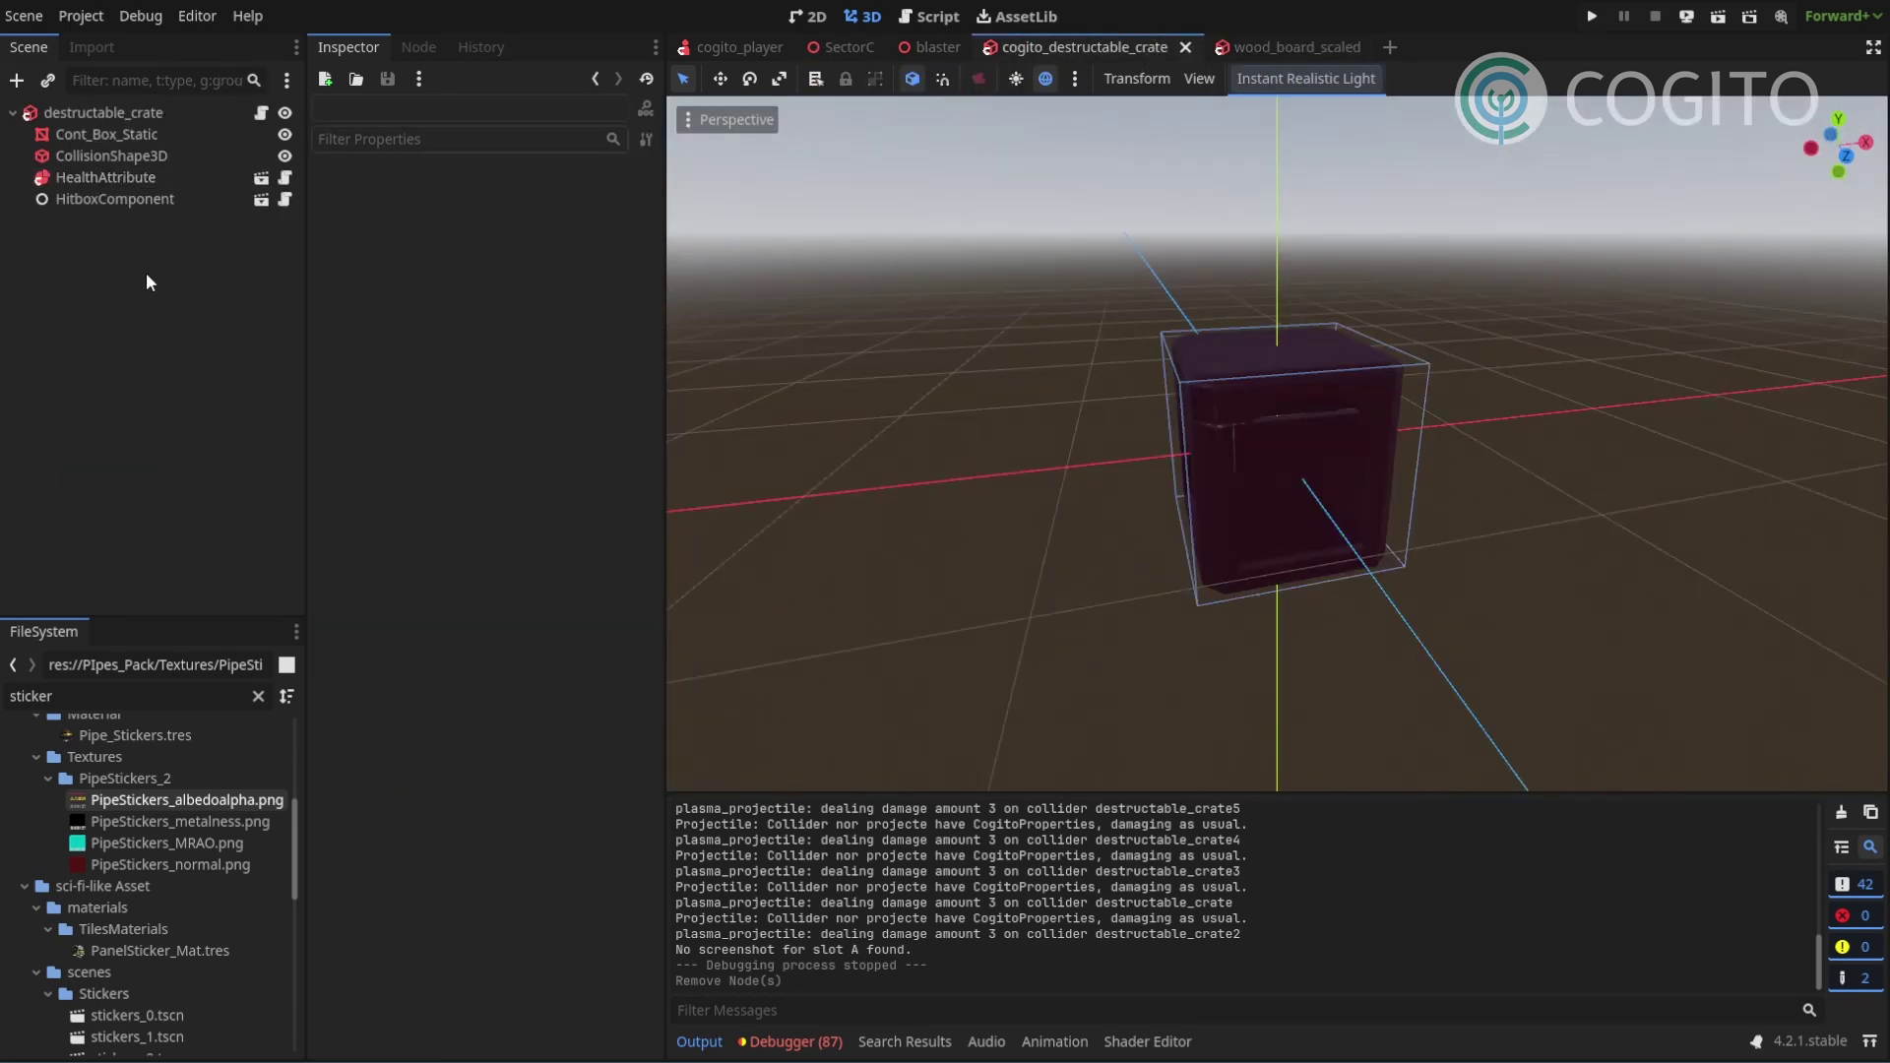
pyautogui.rightClick(103, 115)
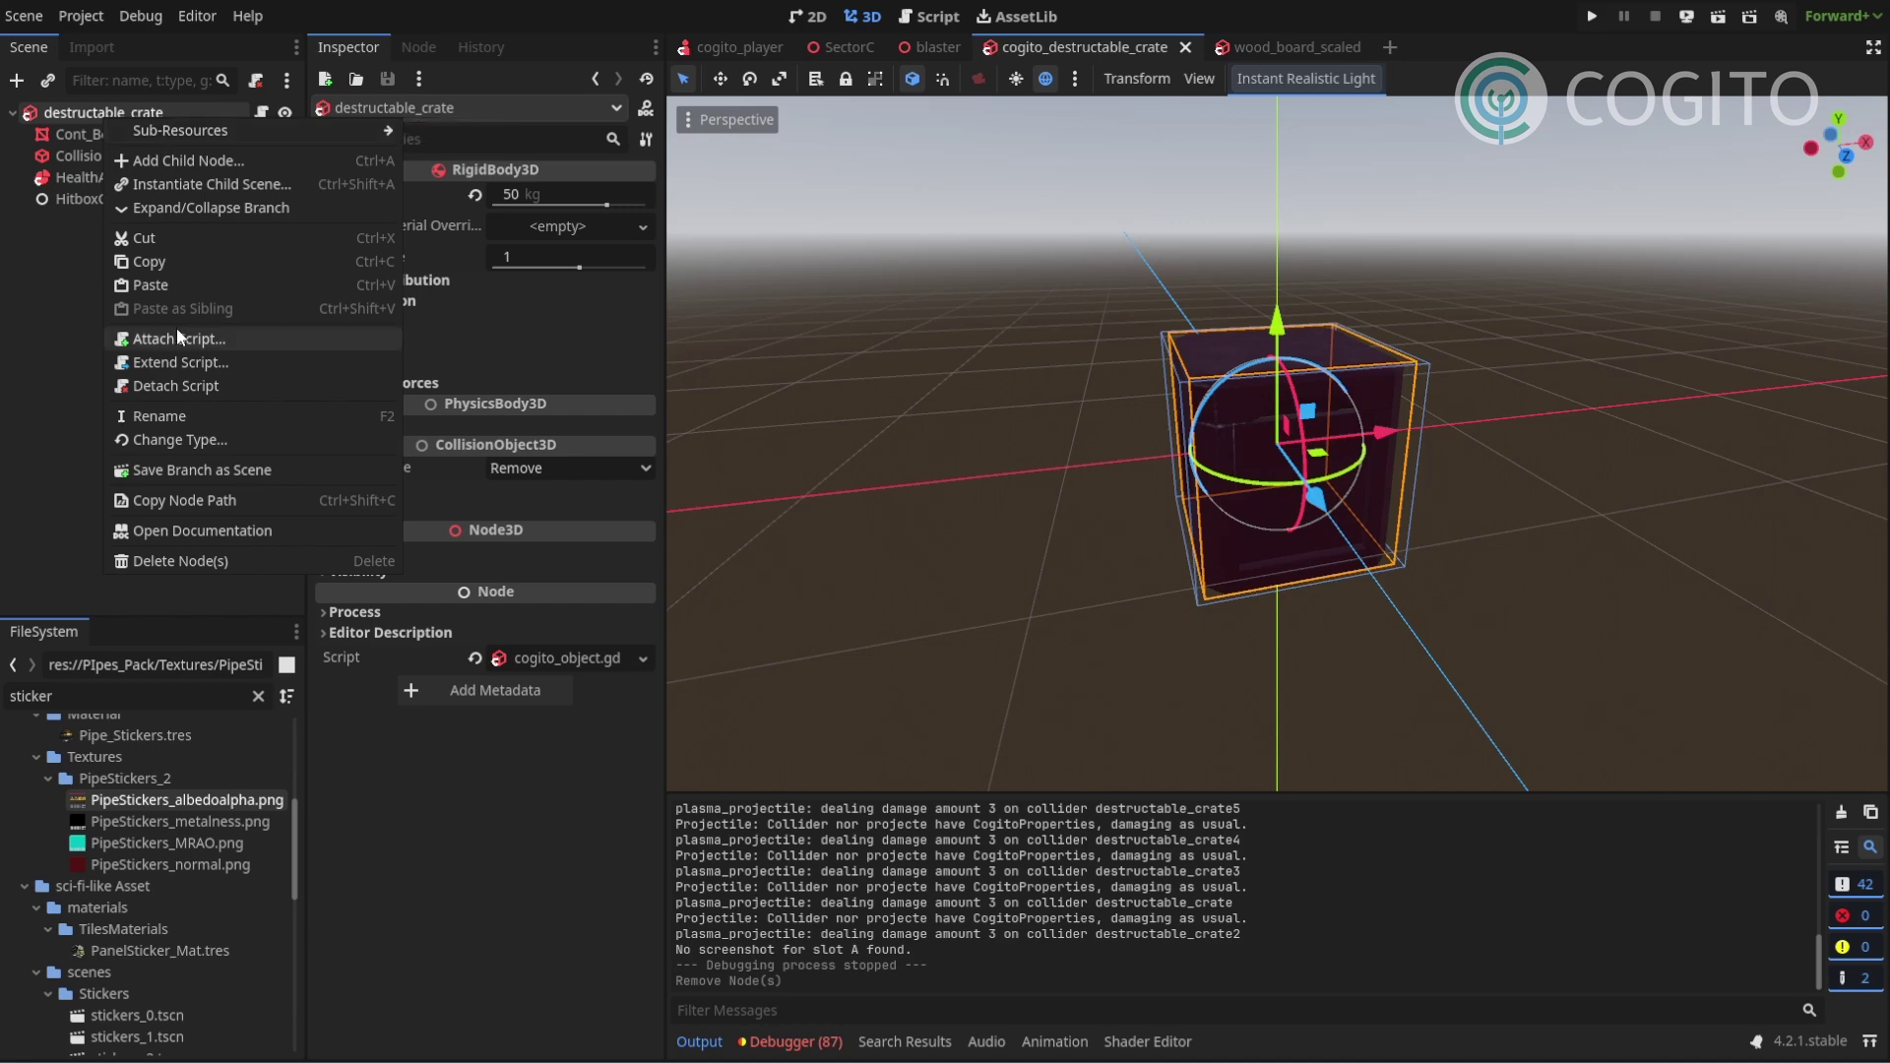
pyautogui.click(177, 286)
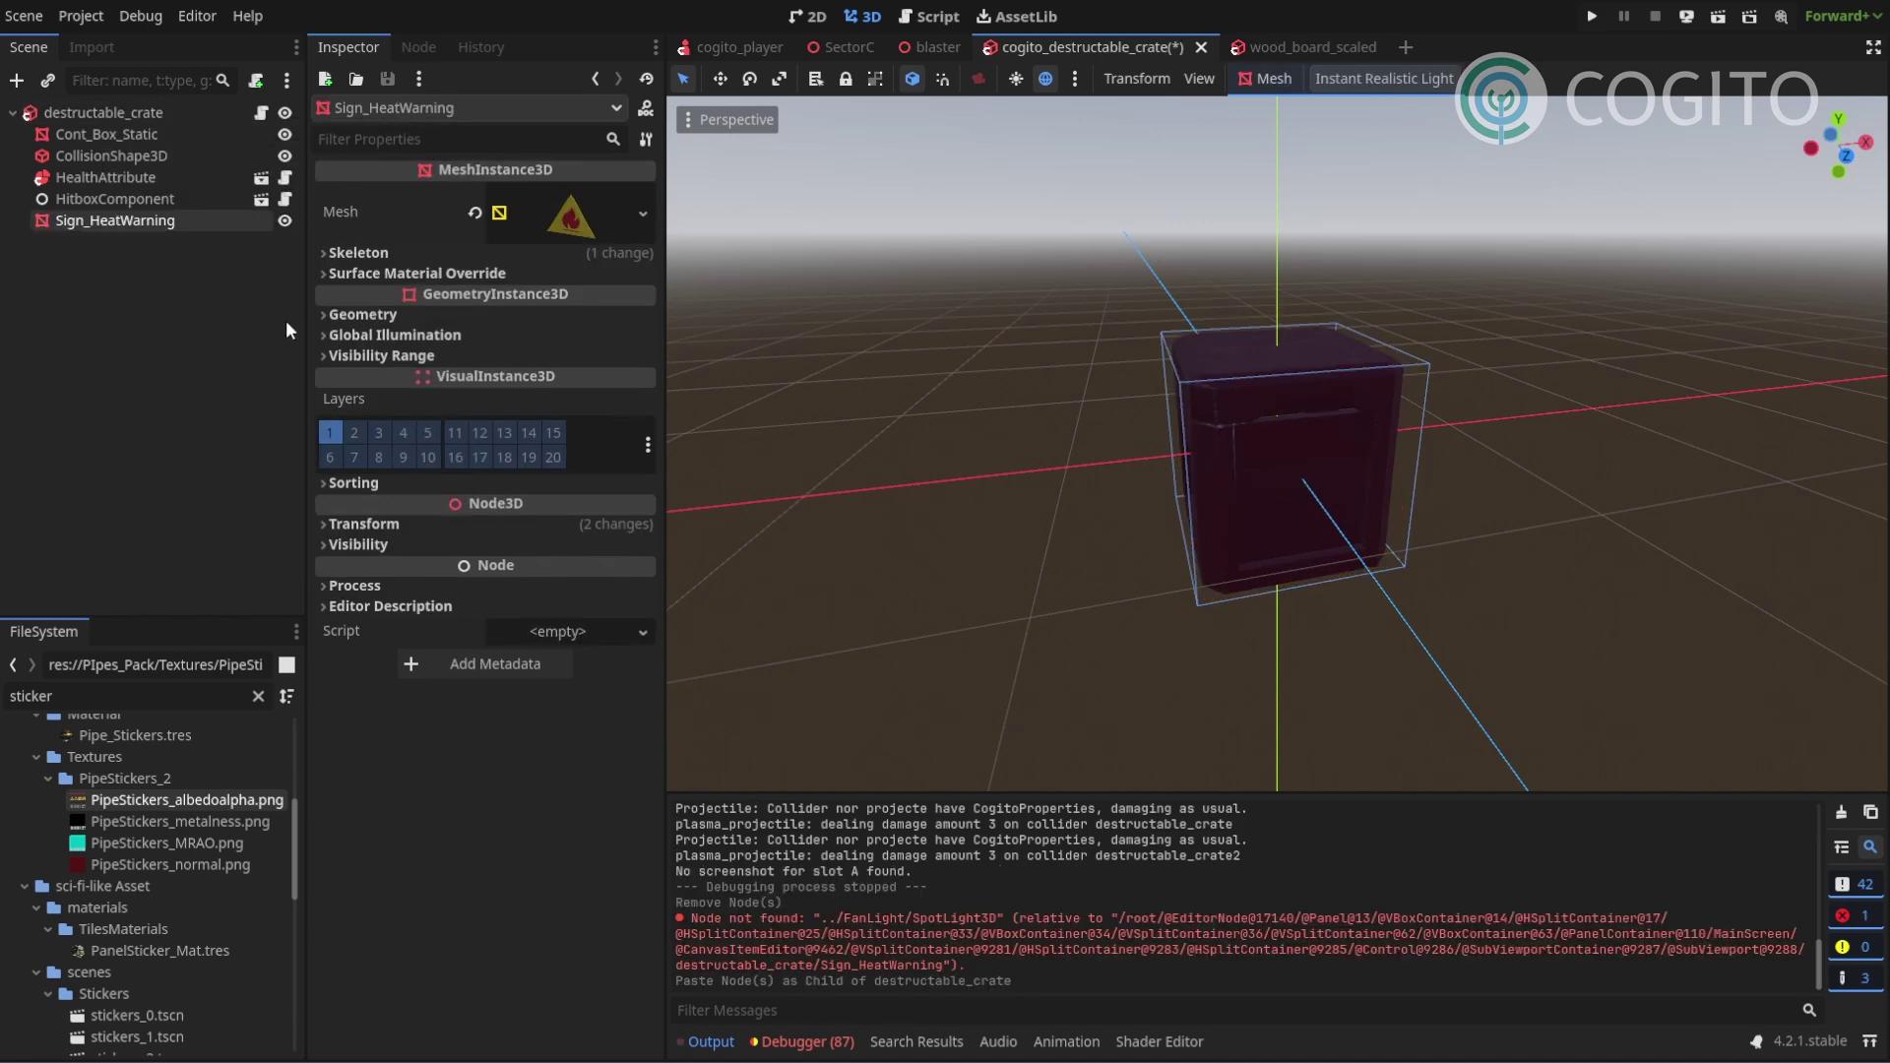
# Reset the position of Sign_HeatWarning to the crate's origin.
pyautogui.click(369, 525)
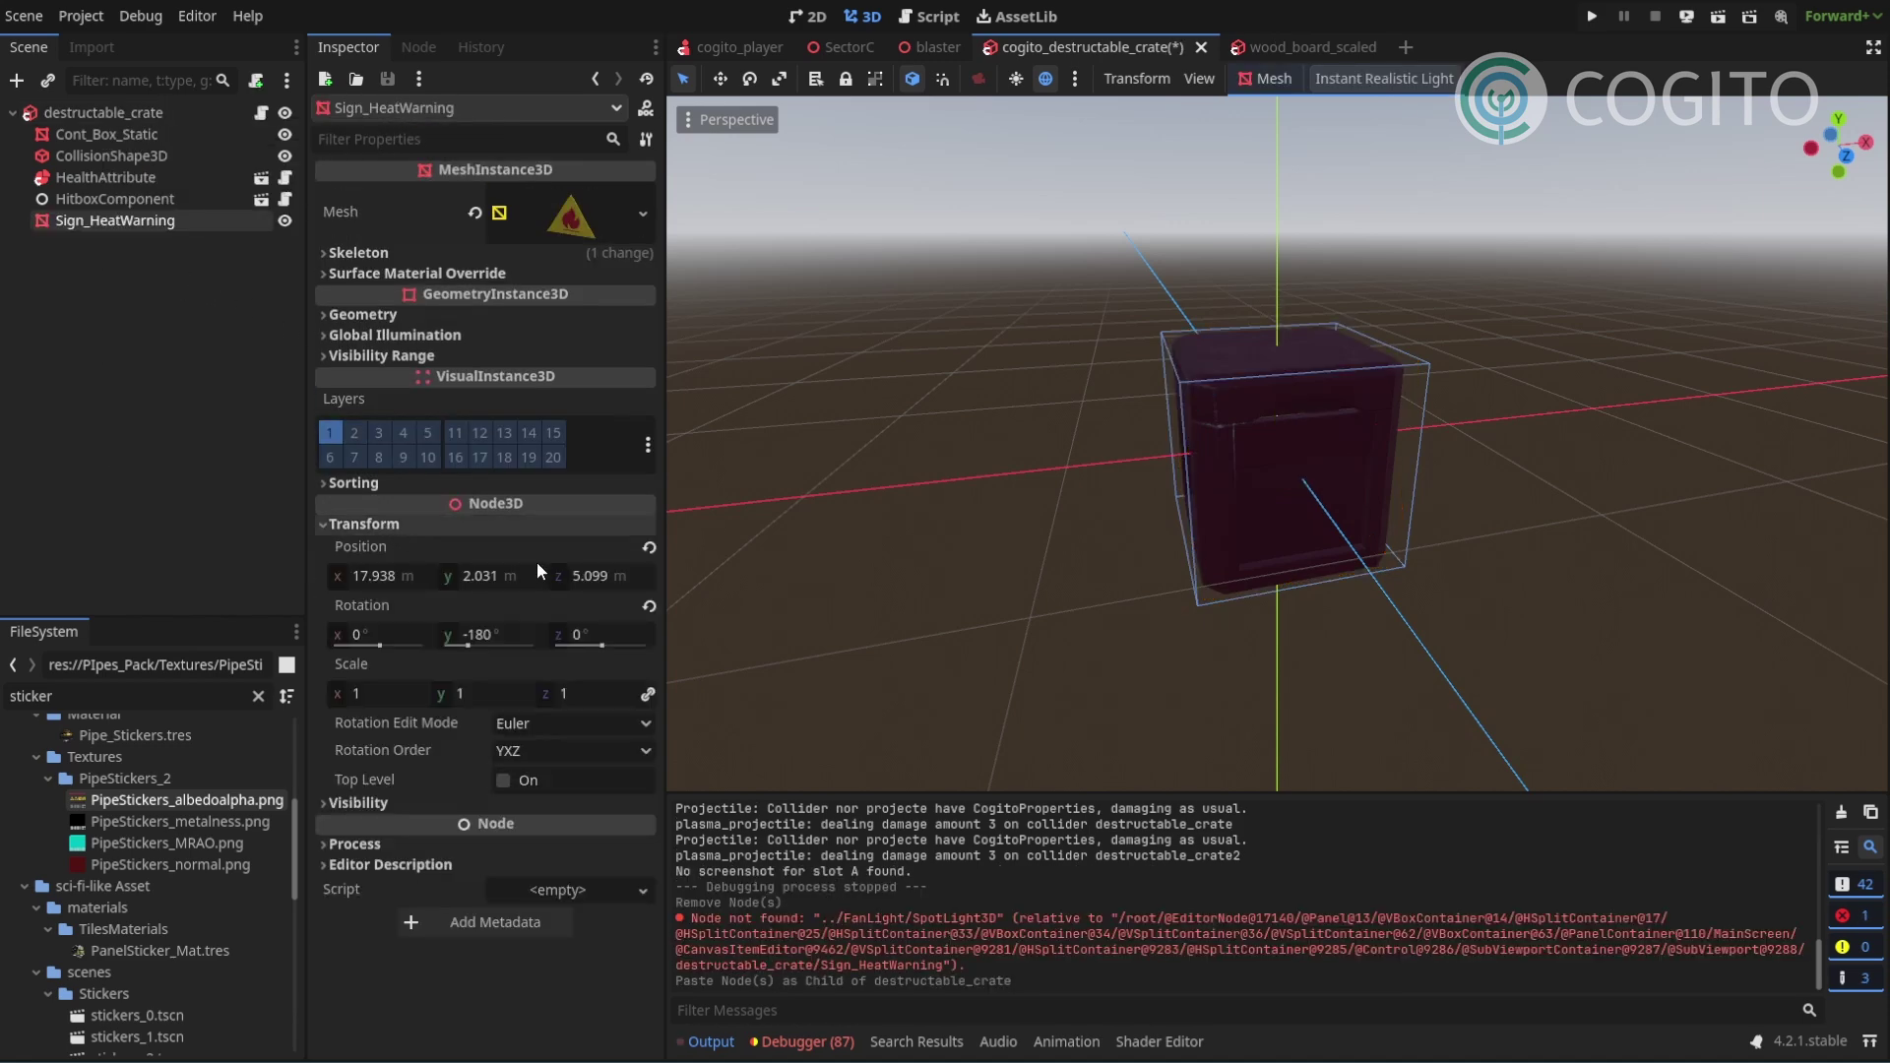
pyautogui.click(647, 541)
pyautogui.press('f')
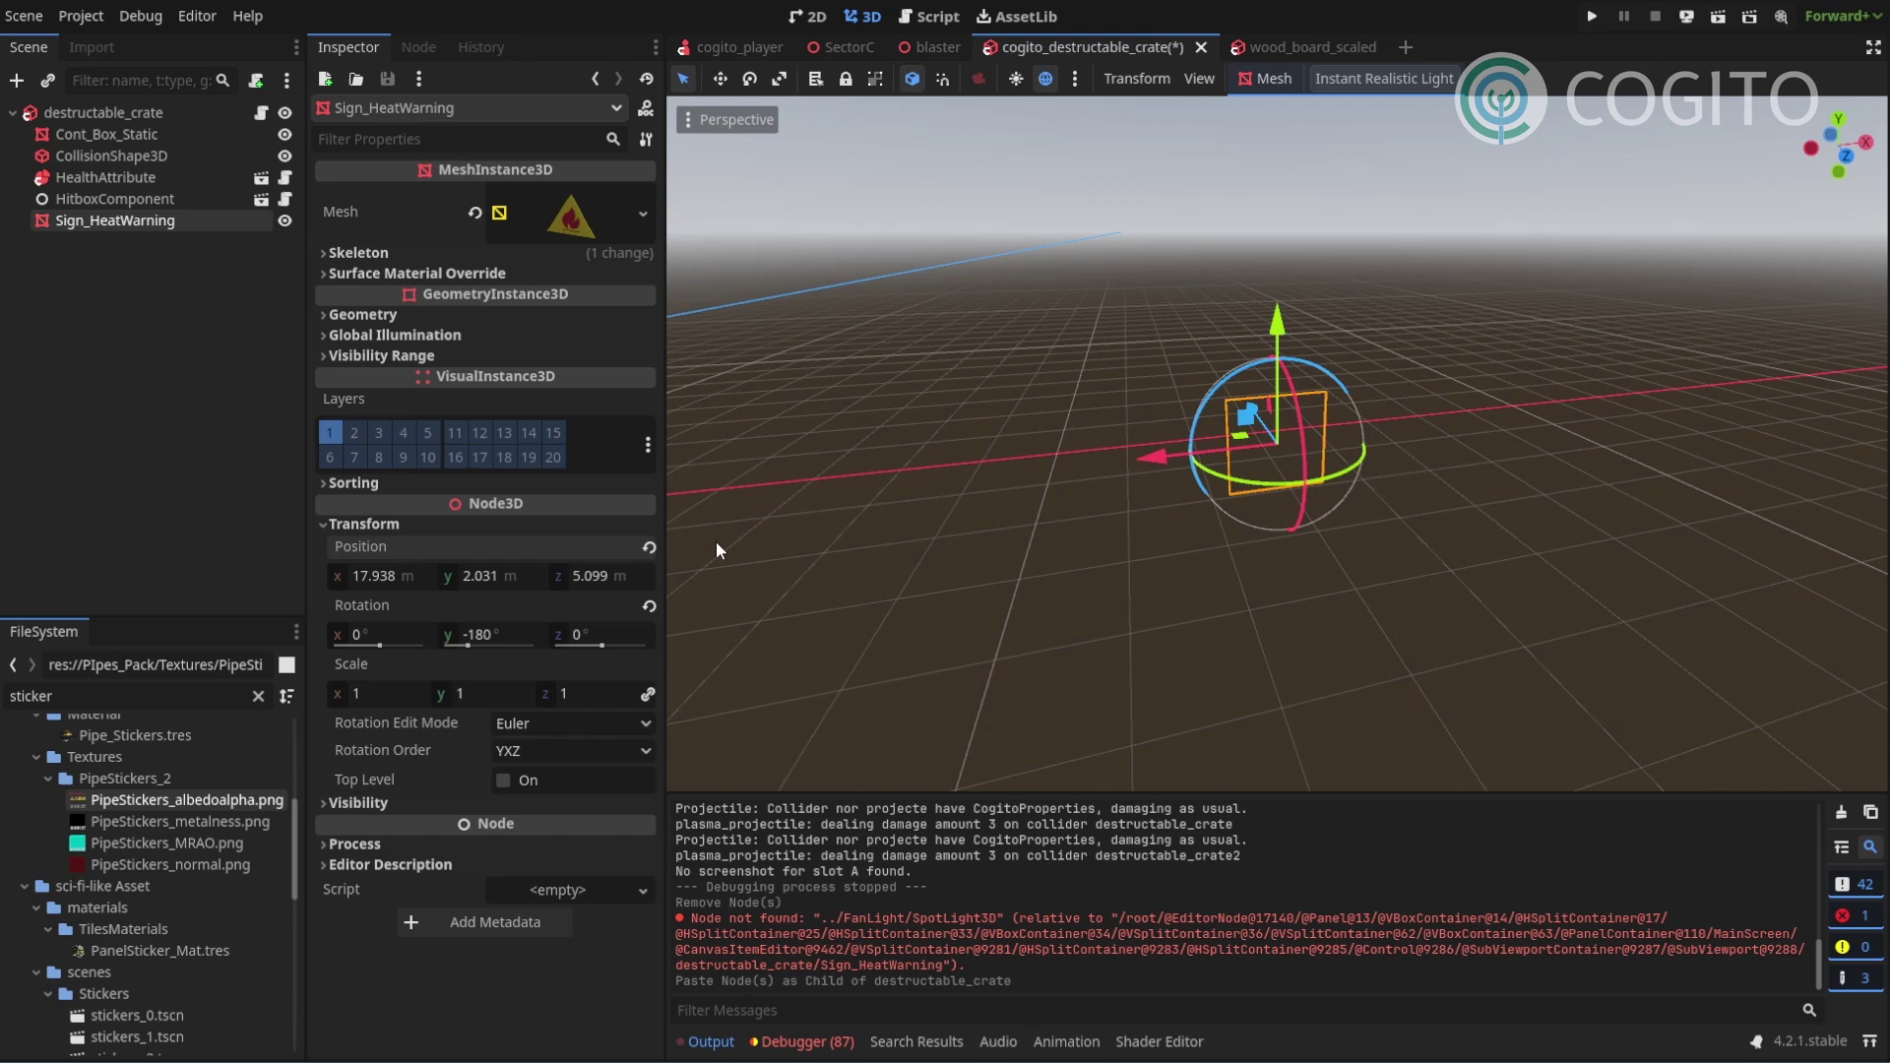
pyautogui.click(650, 547)
pyautogui.press('f')
pyautogui.moveTo(1186, 504); pyautogui.dragTo(1414, 497, button='middle')
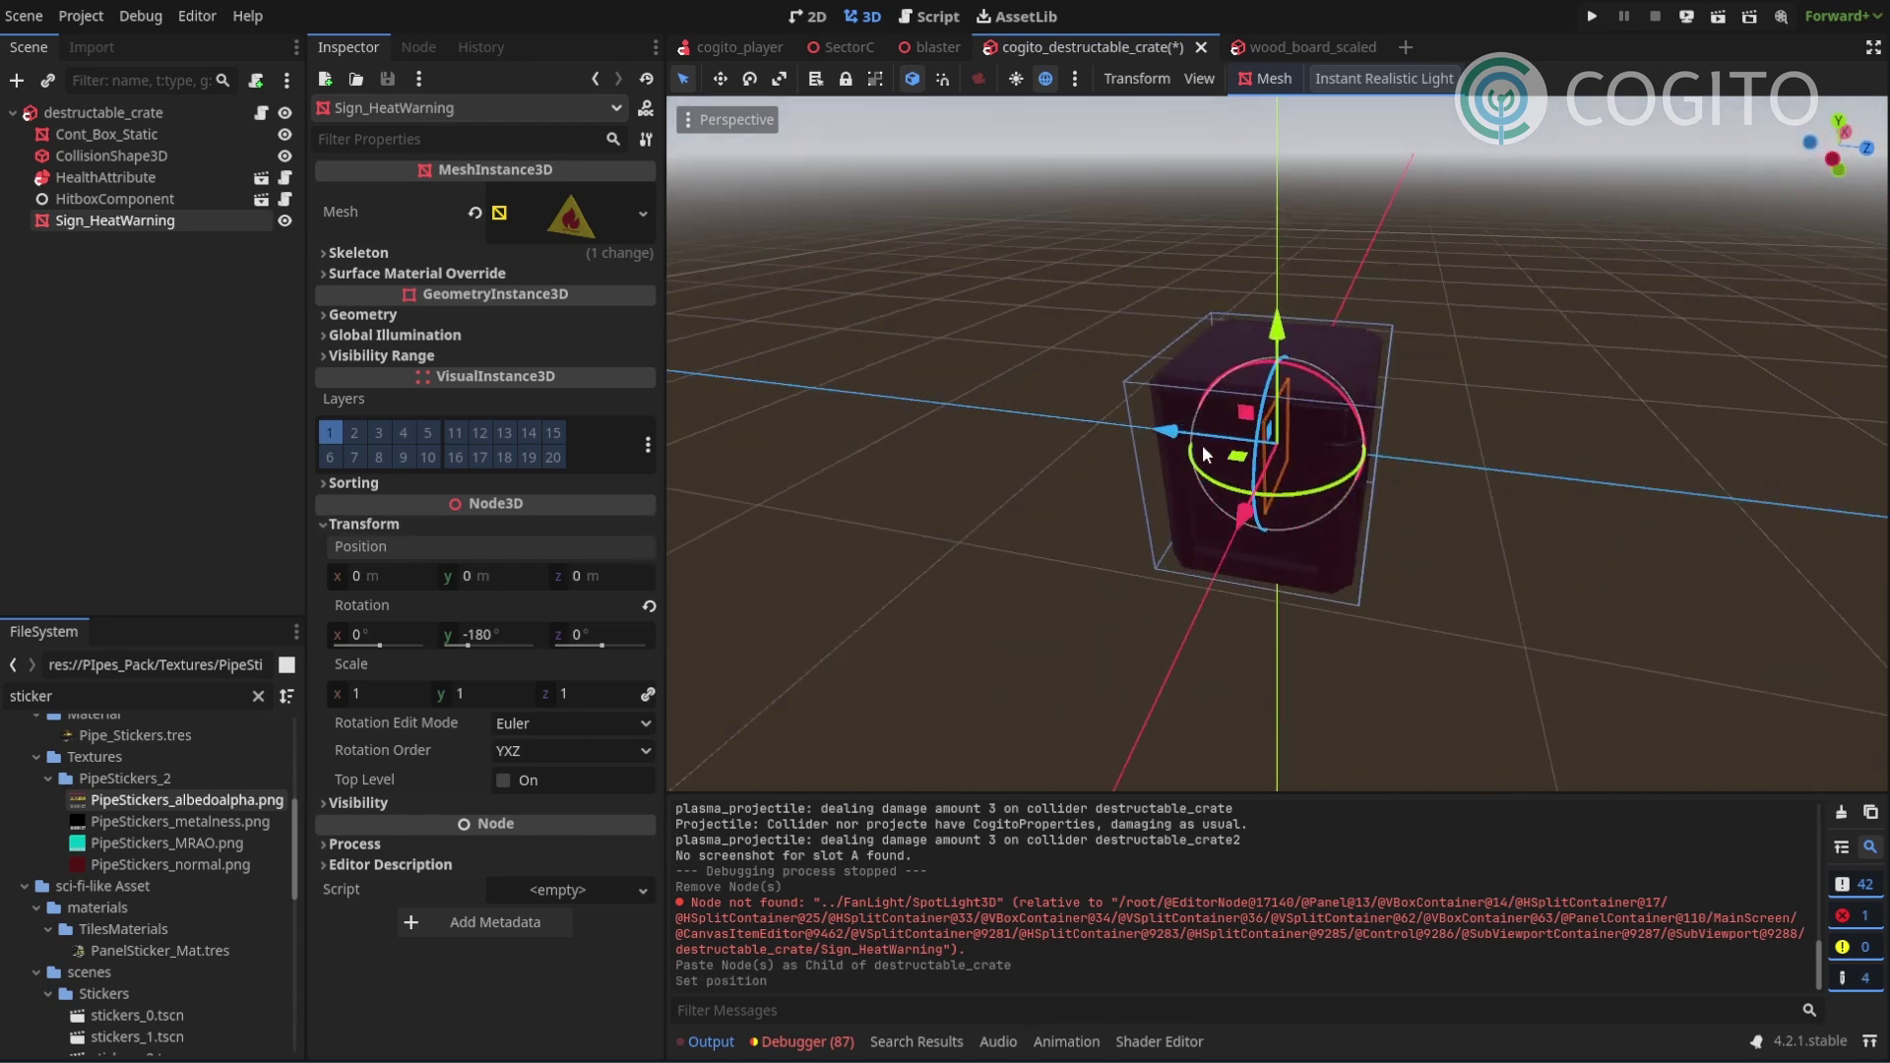
# Move Sign_HeatWarning along the Z axis onto the crate's face, at about -0.521 m.
pyautogui.moveTo(1204, 448); pyautogui.dragTo(1266, 422)
pyautogui.moveTo(1265, 422); pyautogui.dragTo(1251, 415, button='middle')
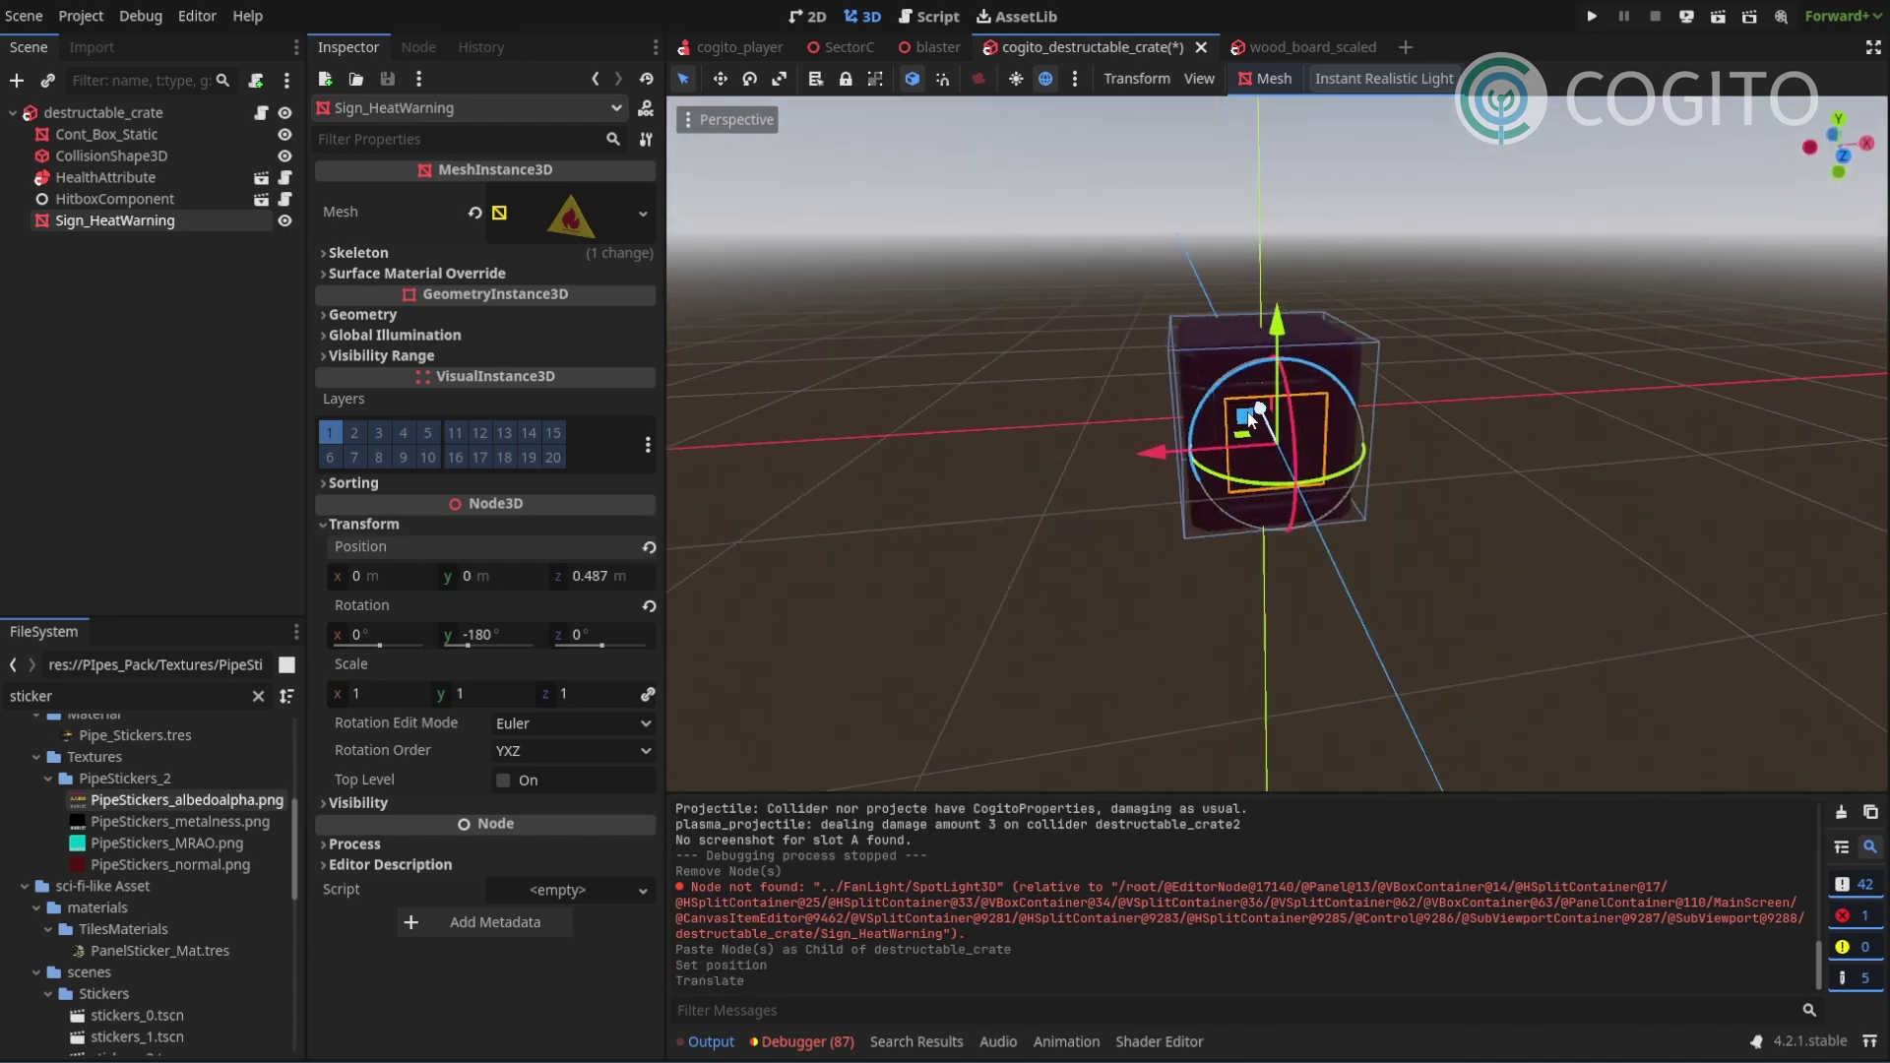
pyautogui.moveTo(1261, 421); pyautogui.dragTo(1258, 417)
pyautogui.moveTo(1481, 442); pyautogui.dragTo(1018, 446, button='middle')
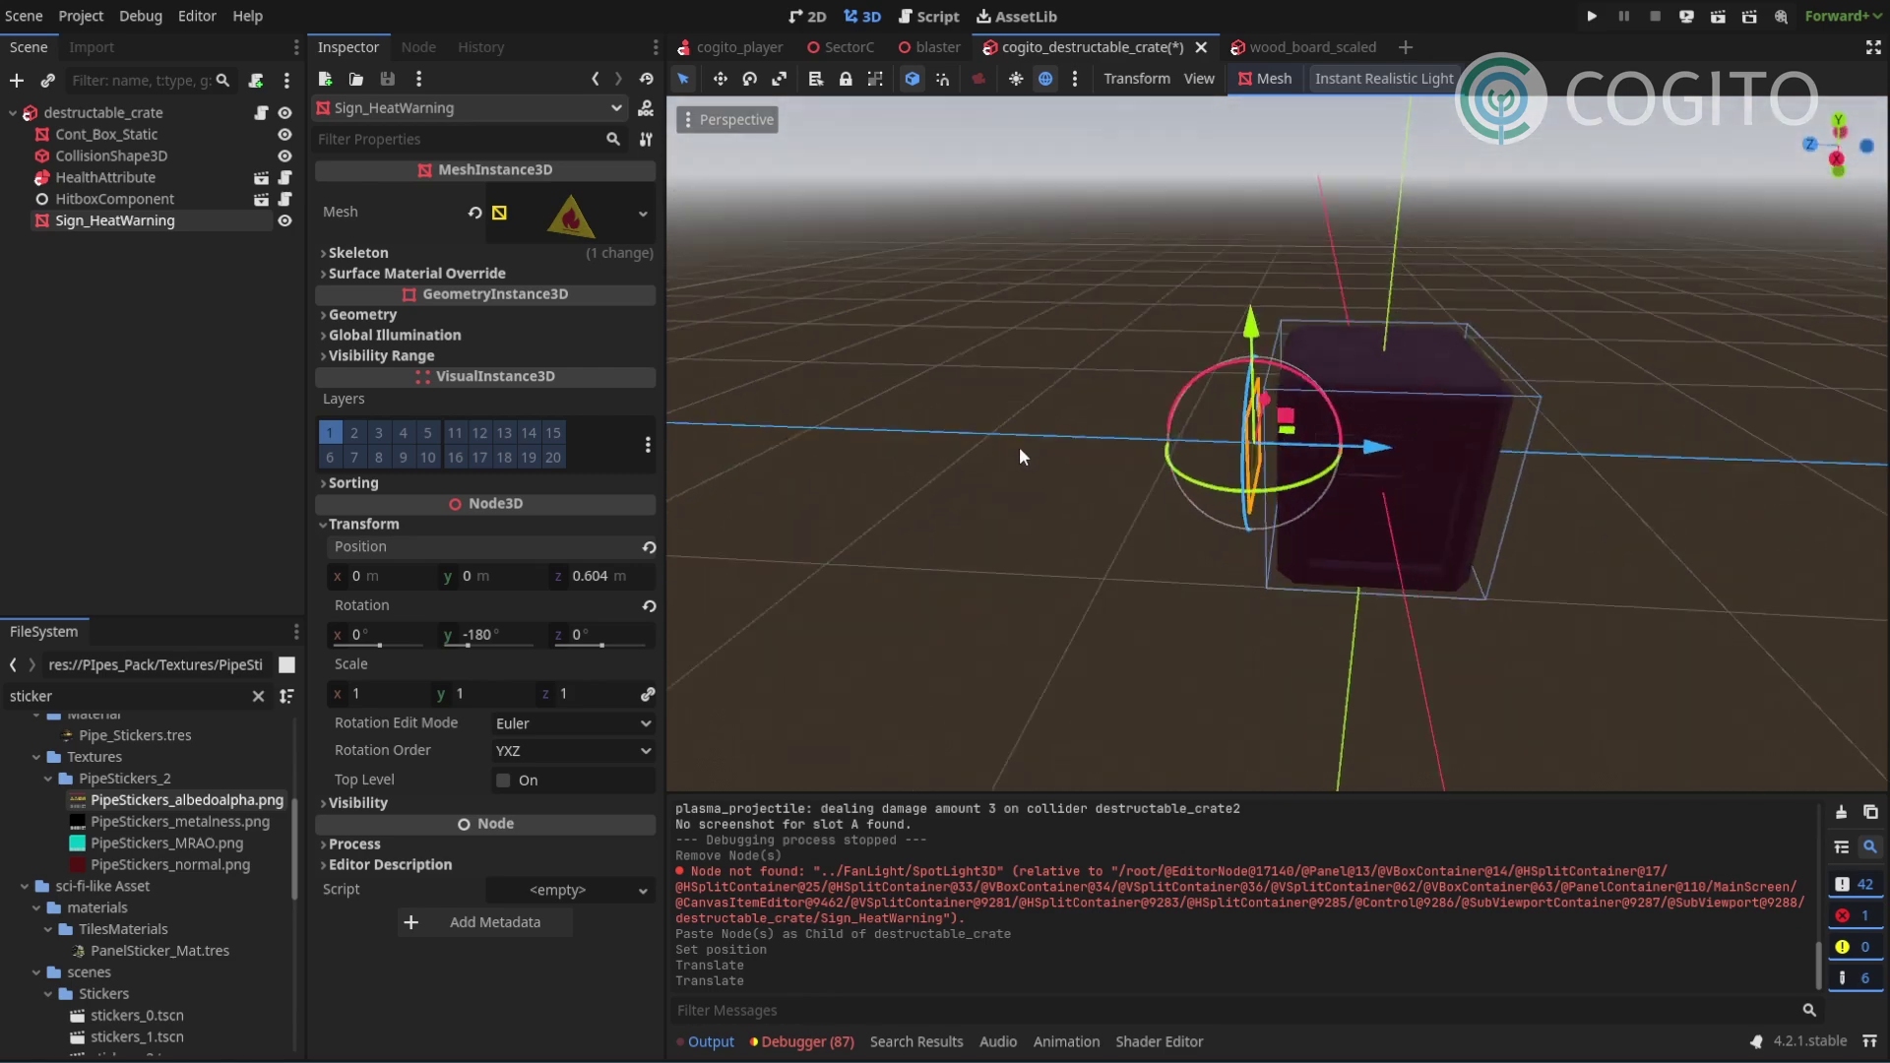
pyautogui.moveTo(1381, 472); pyautogui.dragTo(1664, 490)
pyautogui.press('f')
pyautogui.scroll(8, 1418, 516)
pyautogui.moveTo(1470, 520); pyautogui.dragTo(1065, 412, button='middle')
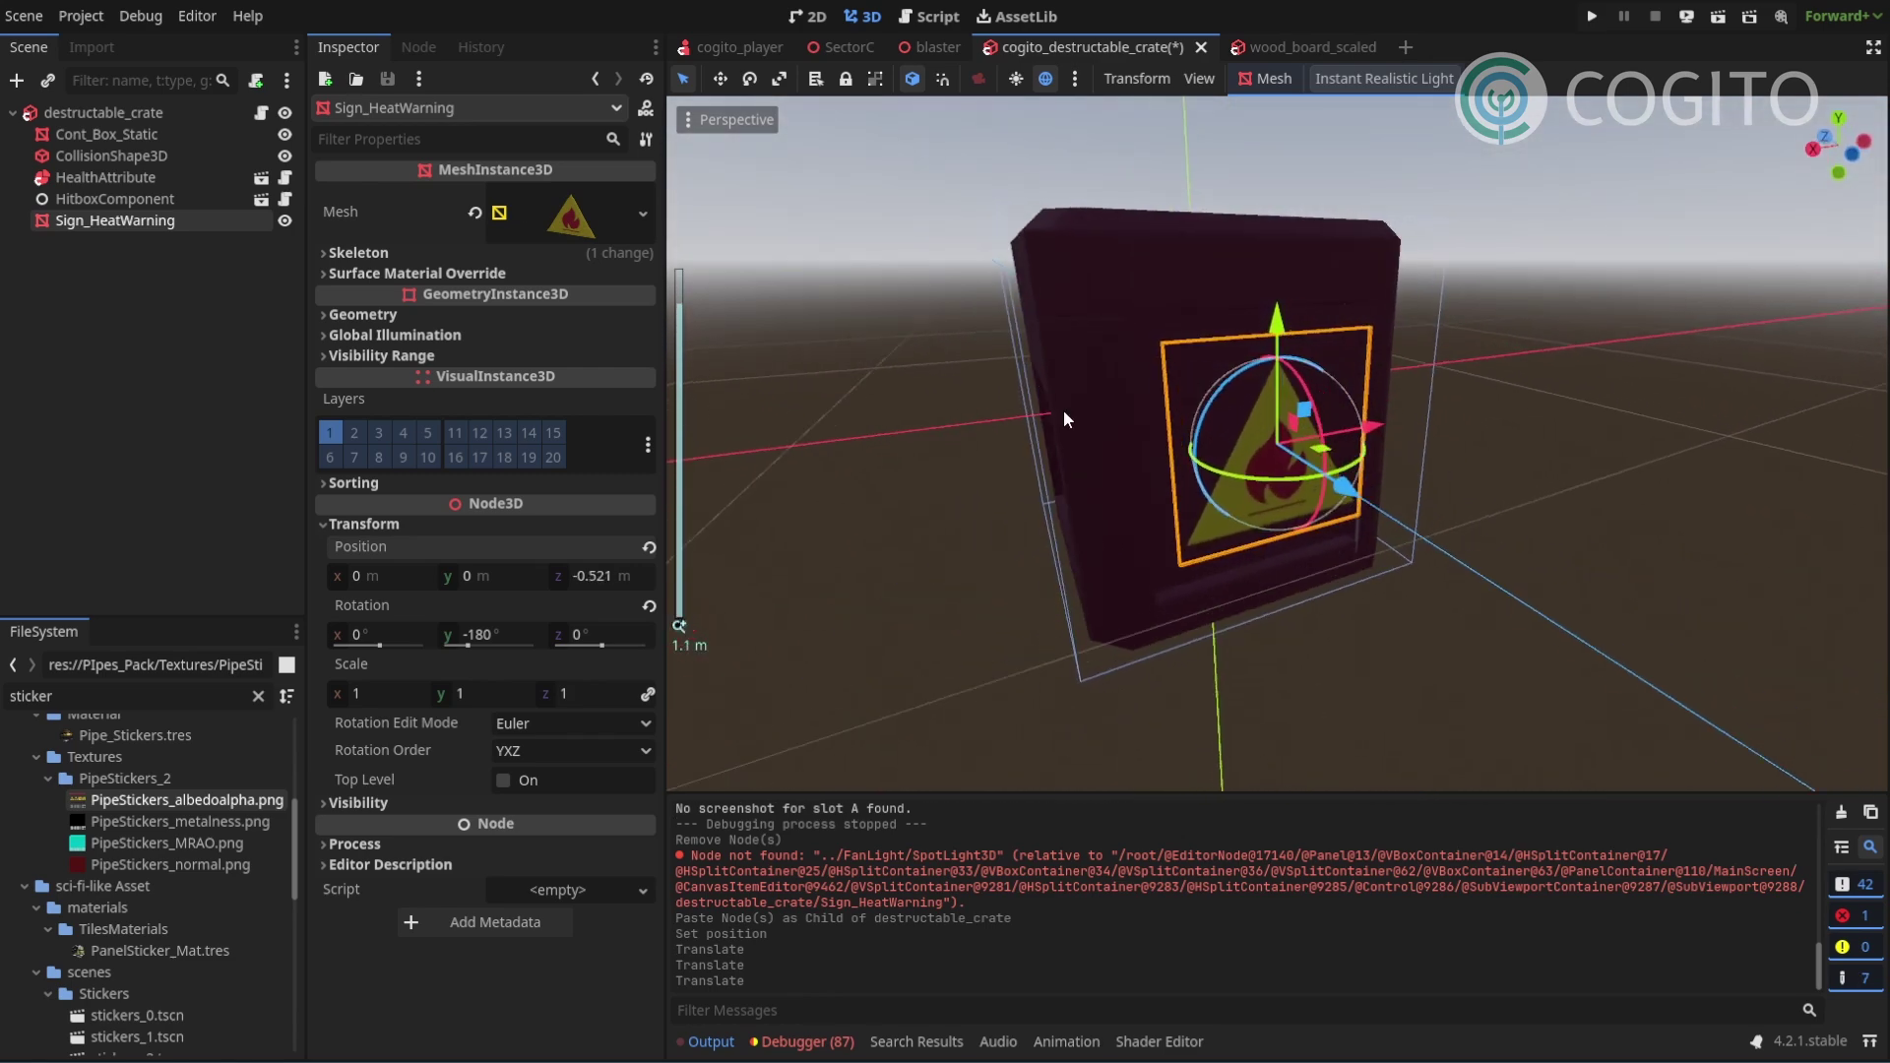
# Make the material of Sign_HeatWarning's mesh unique.
pyautogui.click(556, 213)
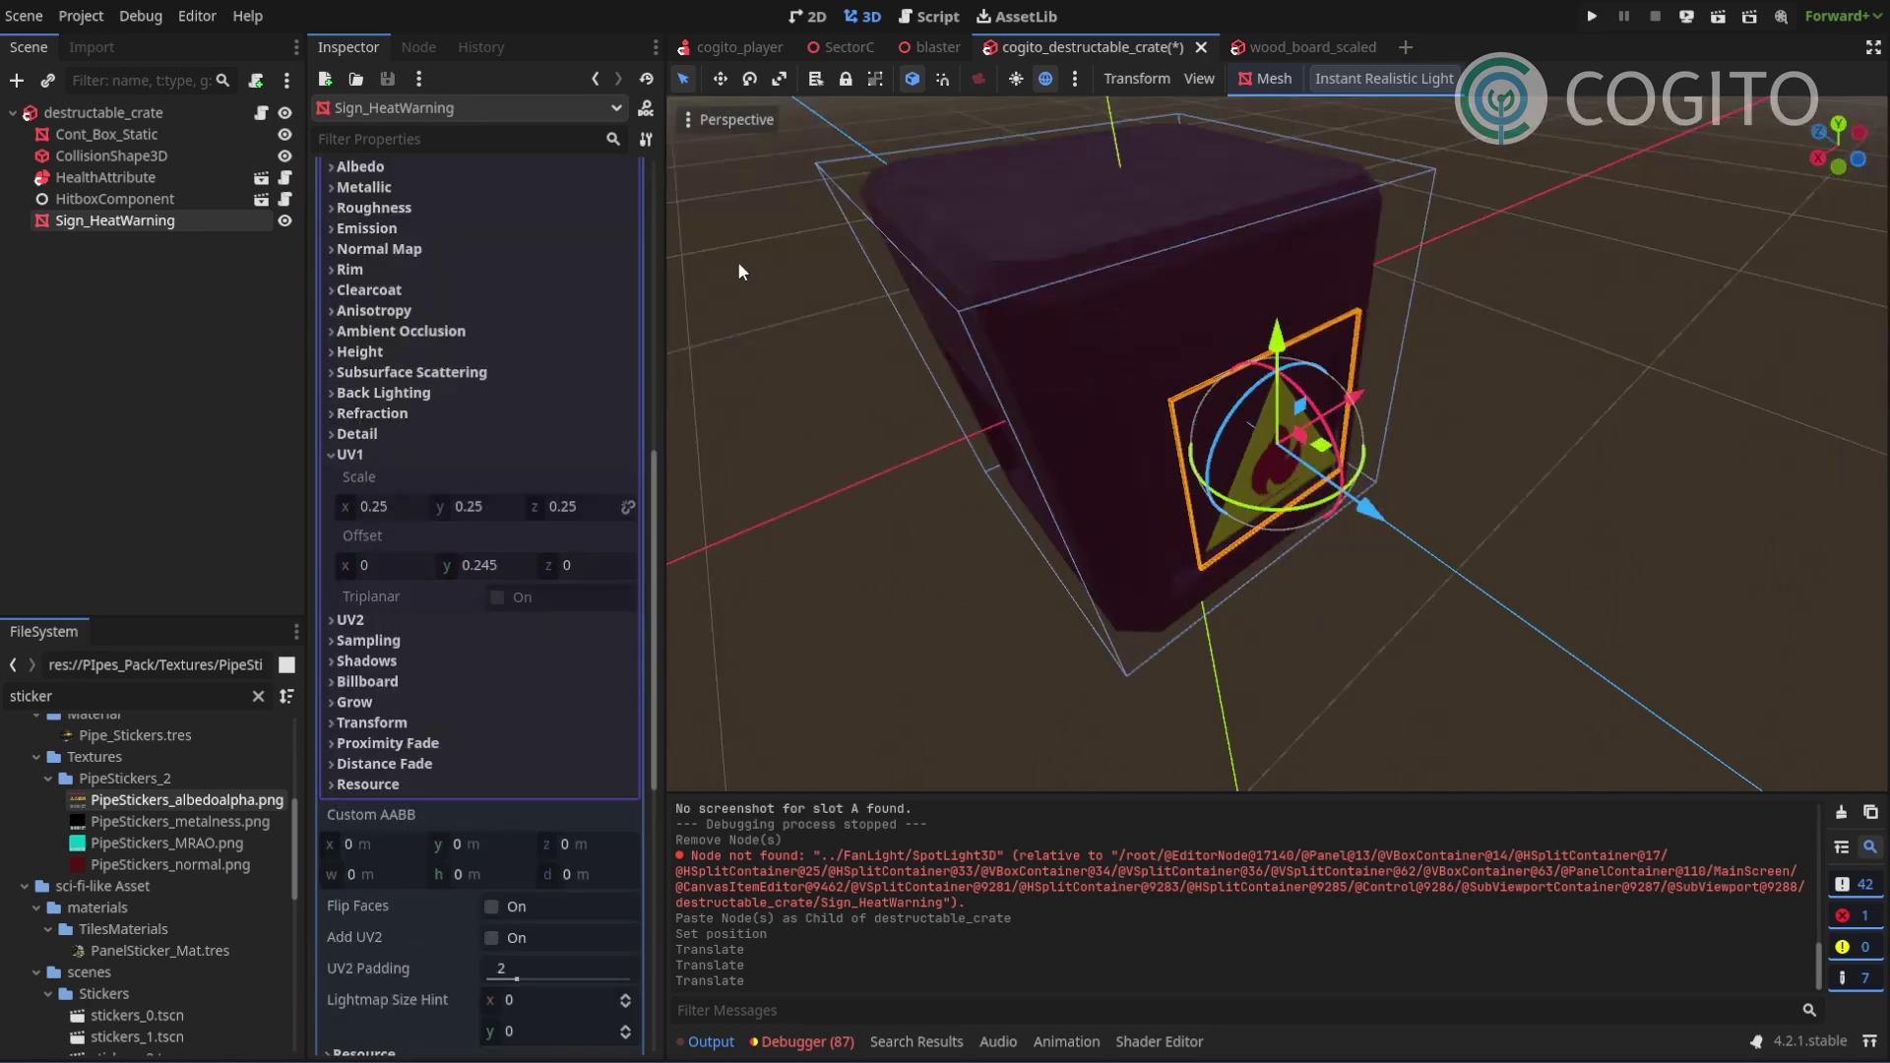
pyautogui.scroll(6, 544, 372)
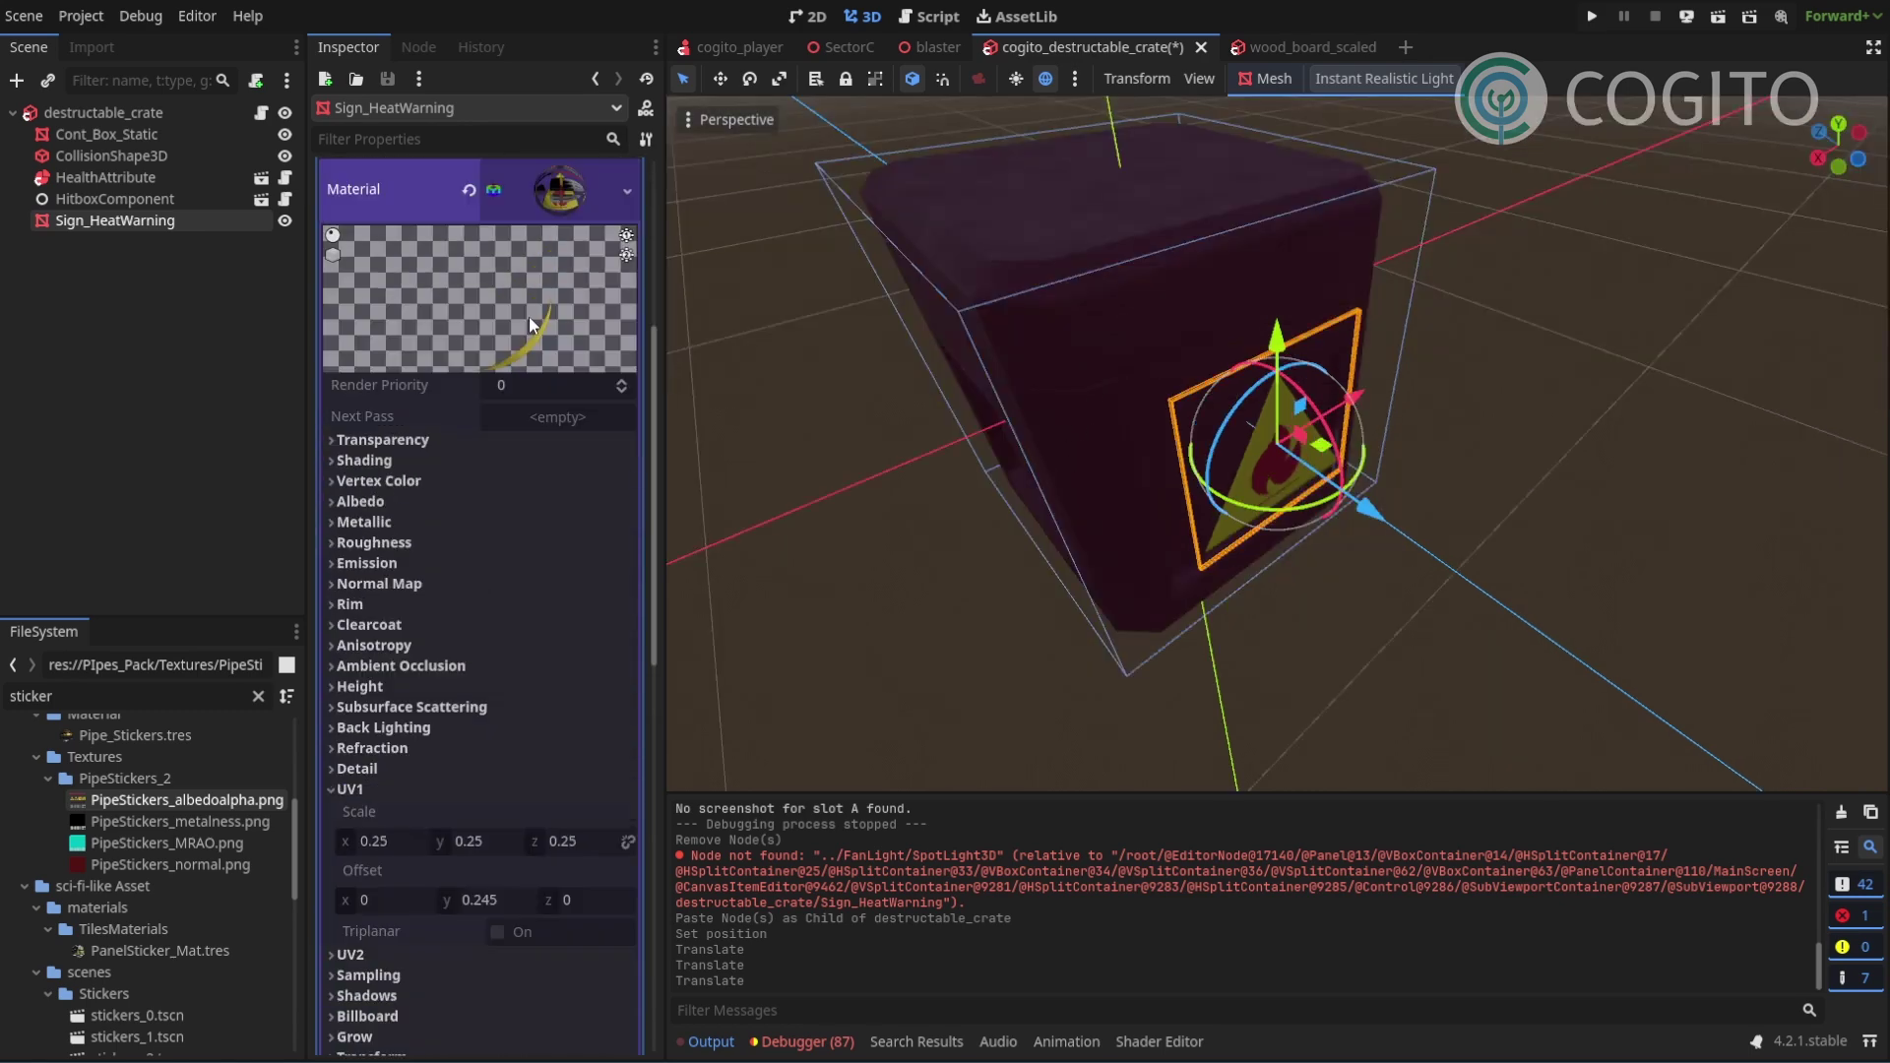
pyautogui.rightClick(529, 293)
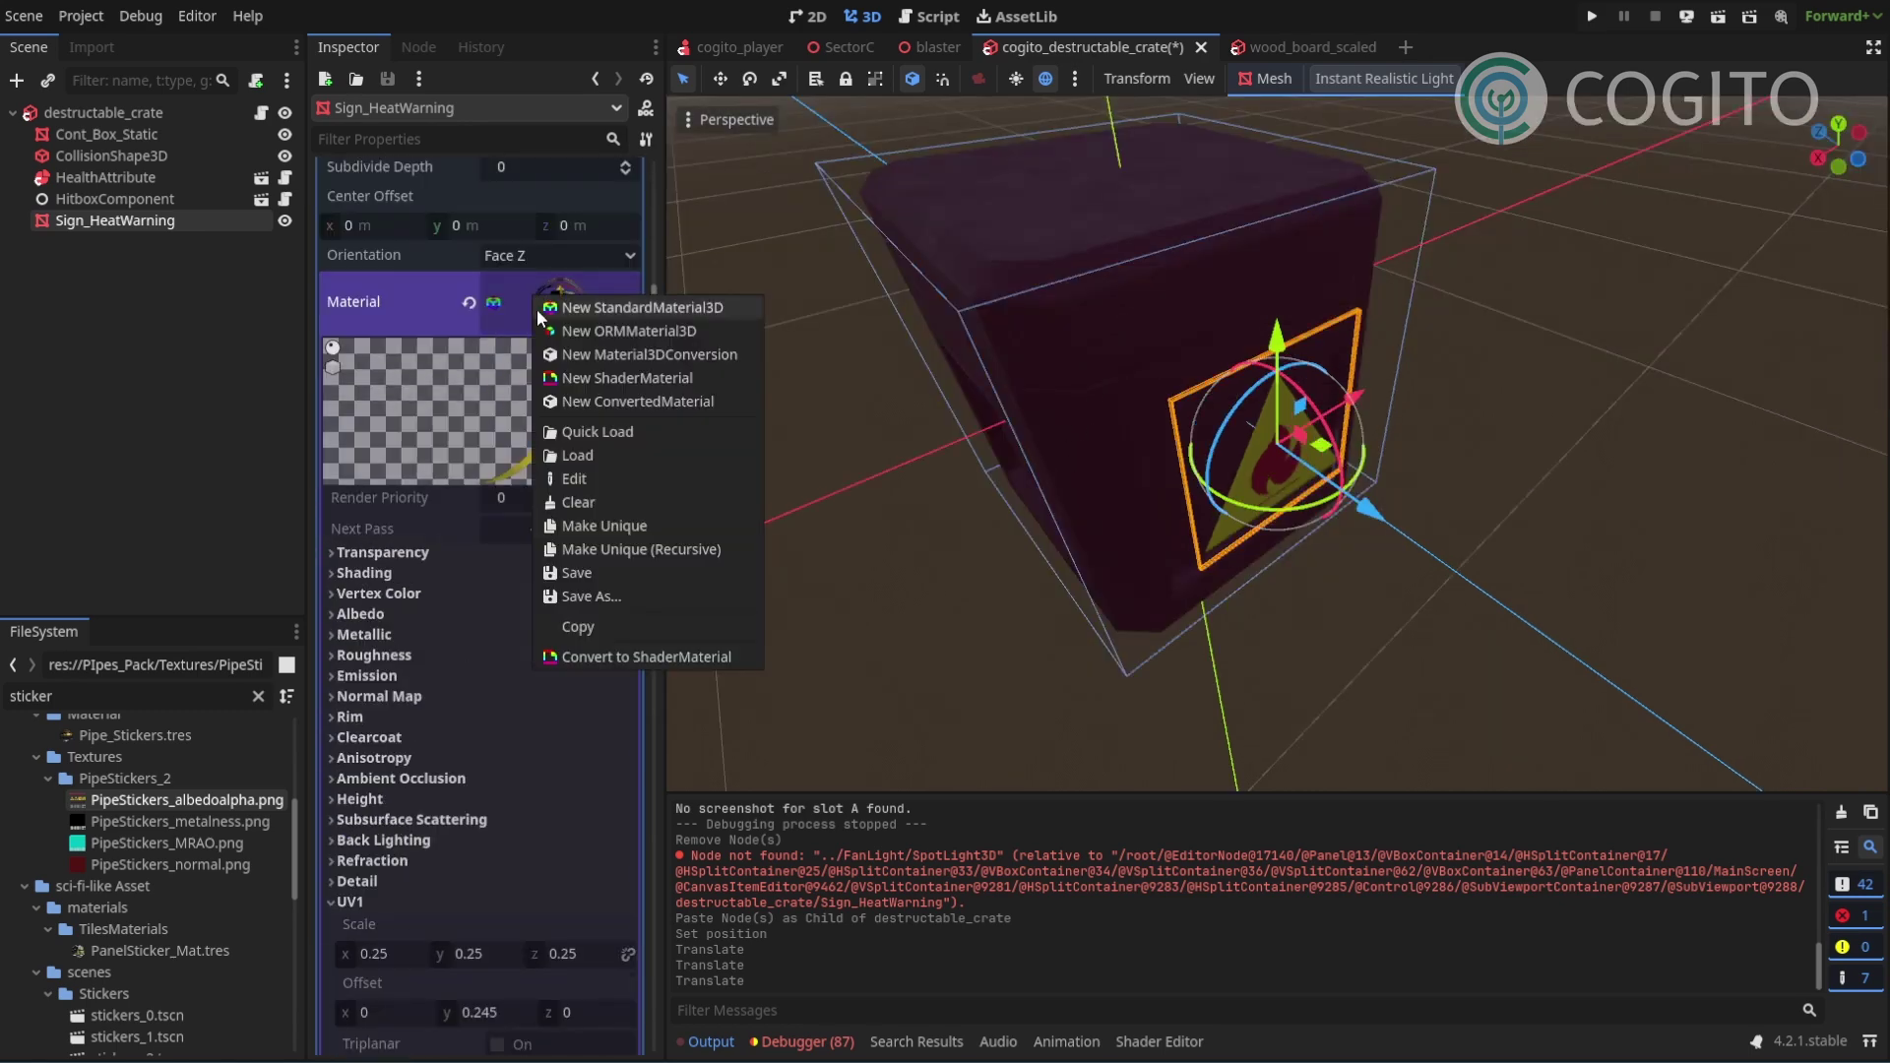
pyautogui.click(579, 523)
# Set the UV1 offset X of the sign's material to 0.5 to switch to the octagonal flame sticker.
pyautogui.scroll(-2, 494, 636)
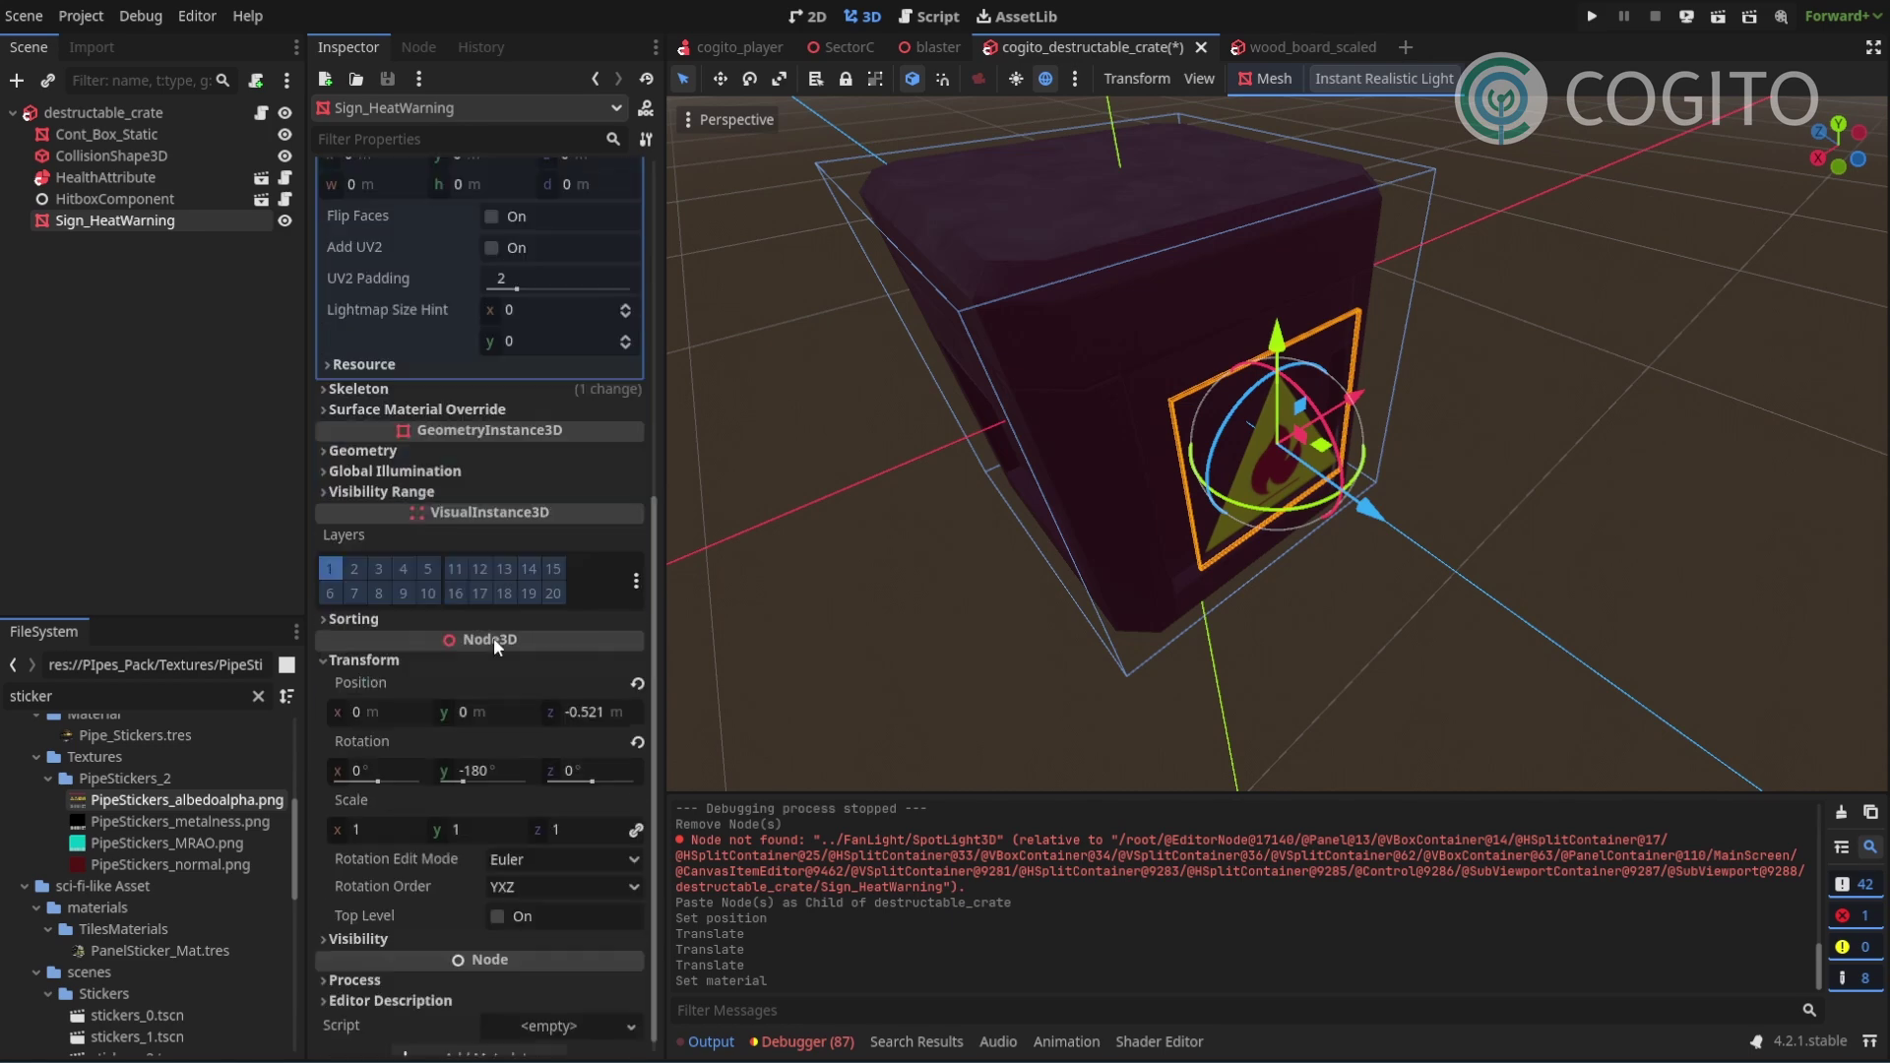
pyautogui.scroll(-1, 493, 636)
pyautogui.scroll(3, 517, 699)
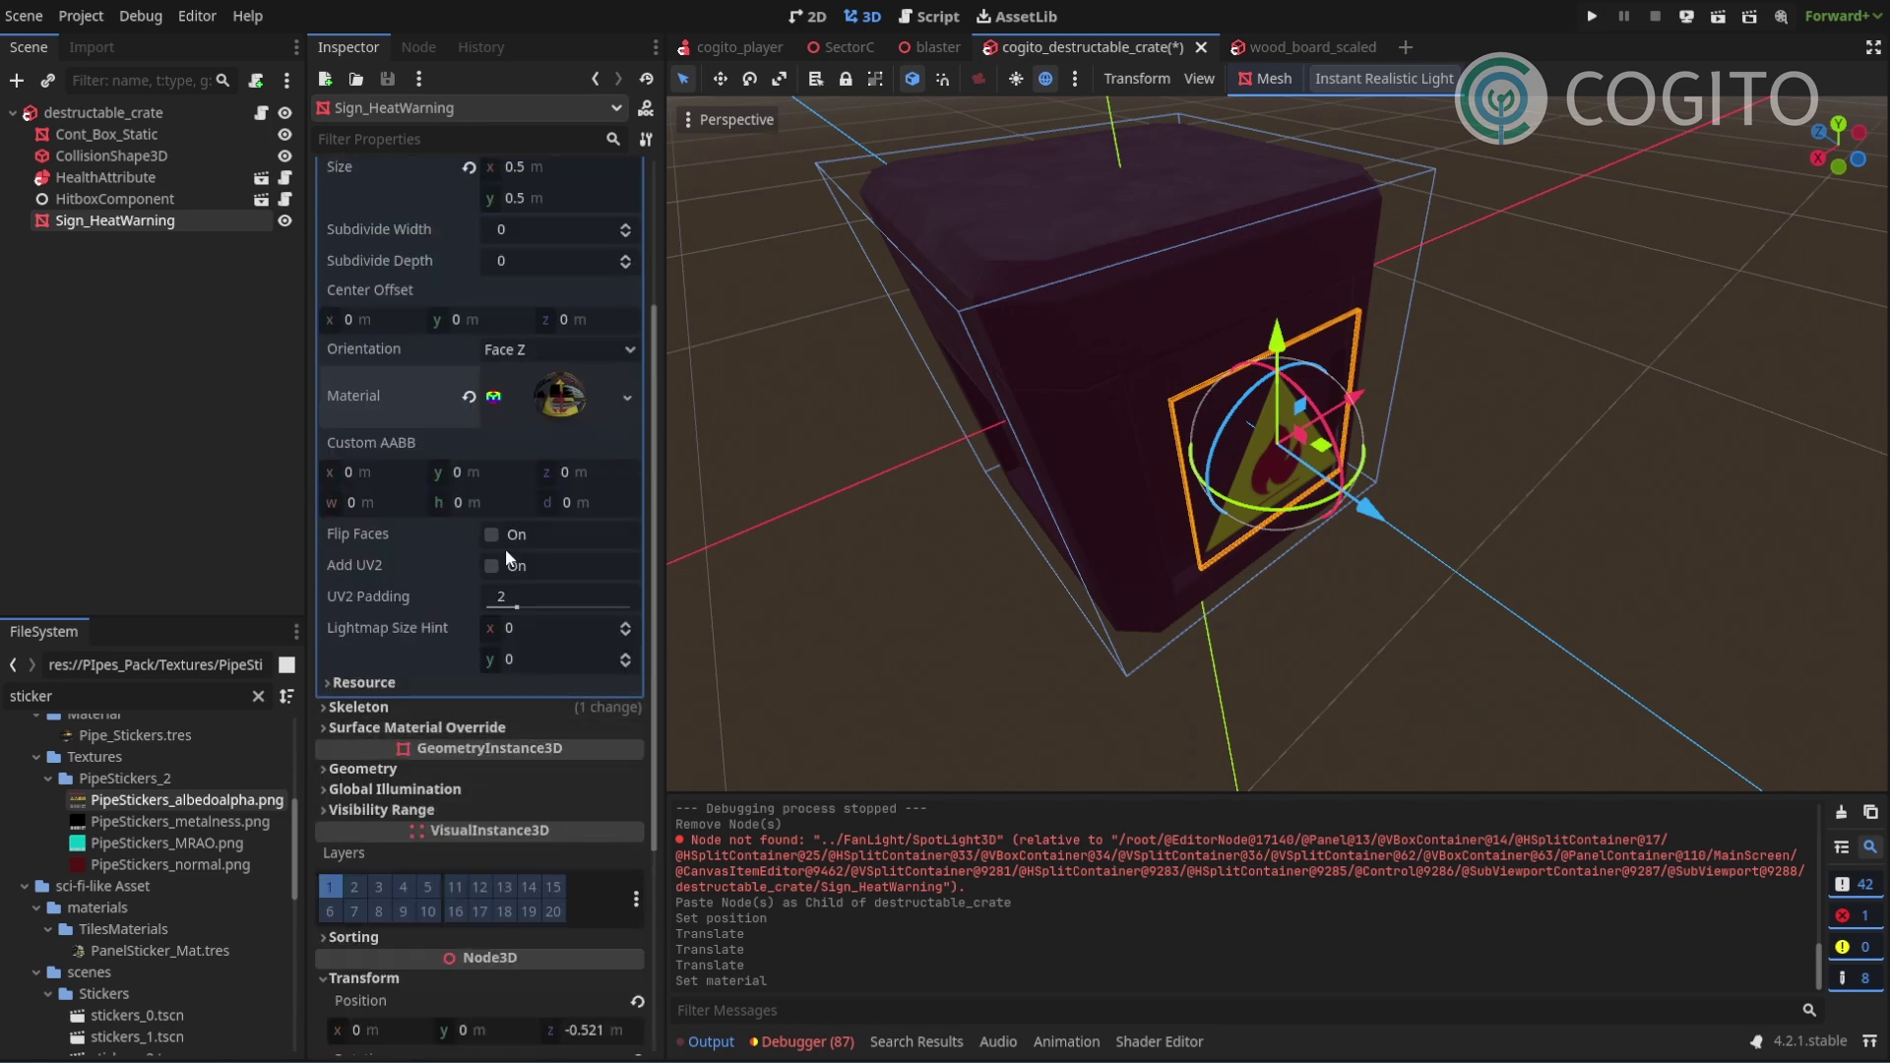
pyautogui.scroll(2, 511, 571)
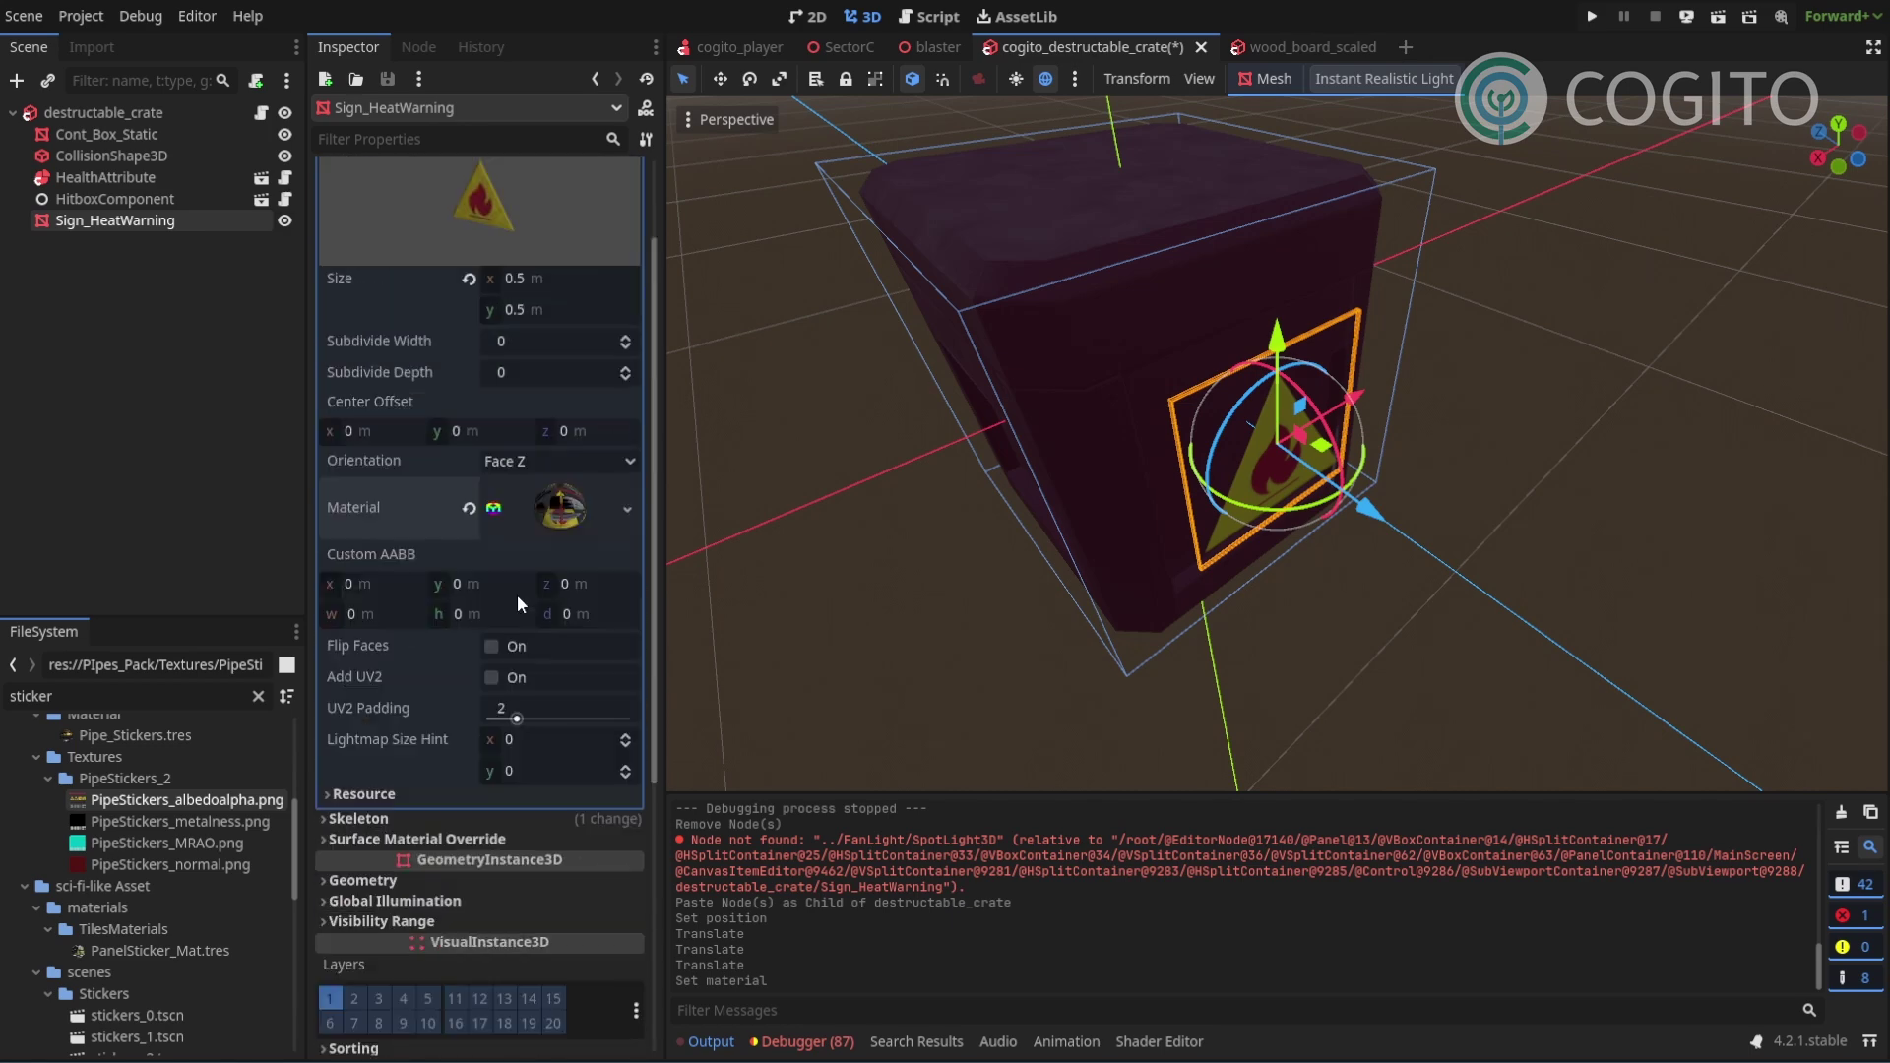
pyautogui.click(552, 498)
pyautogui.scroll(-5, 485, 634)
pyautogui.scroll(-4, 484, 635)
pyautogui.click(439, 467)
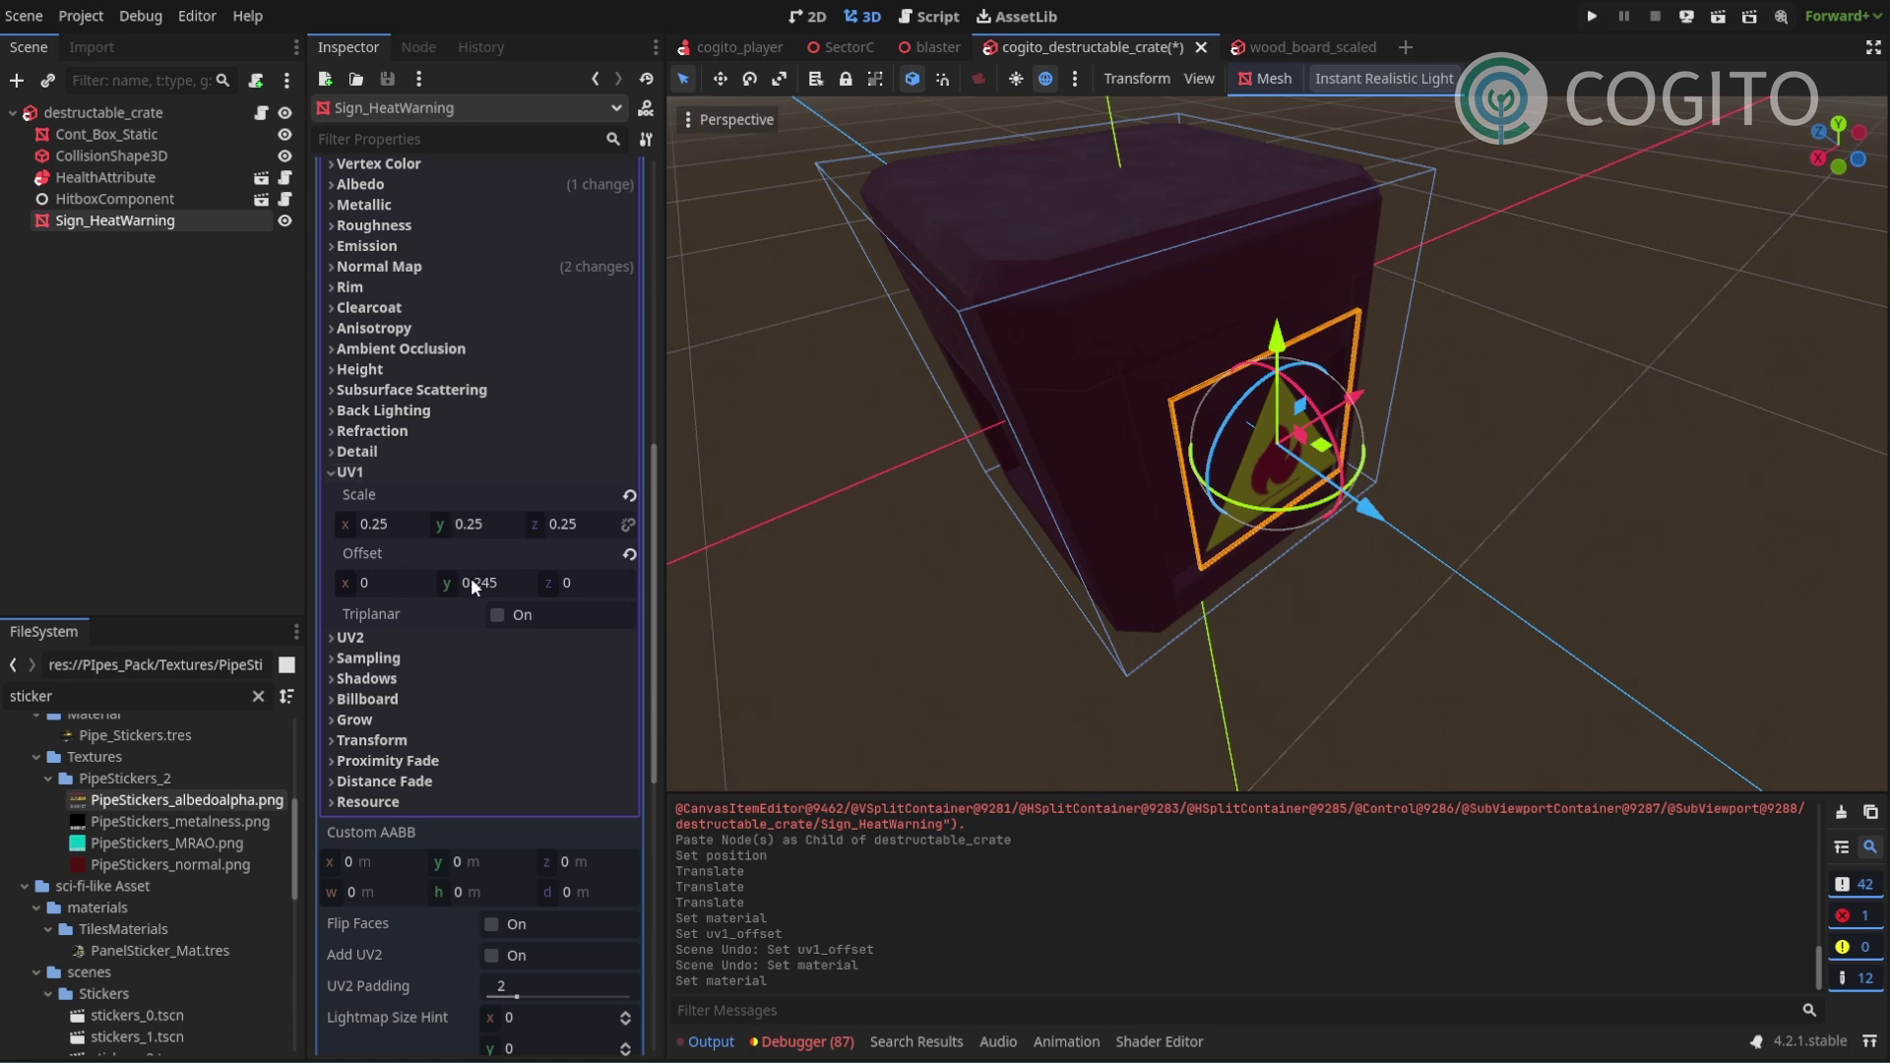
pyautogui.moveTo(398, 581); pyautogui.dragTo(365, 581)
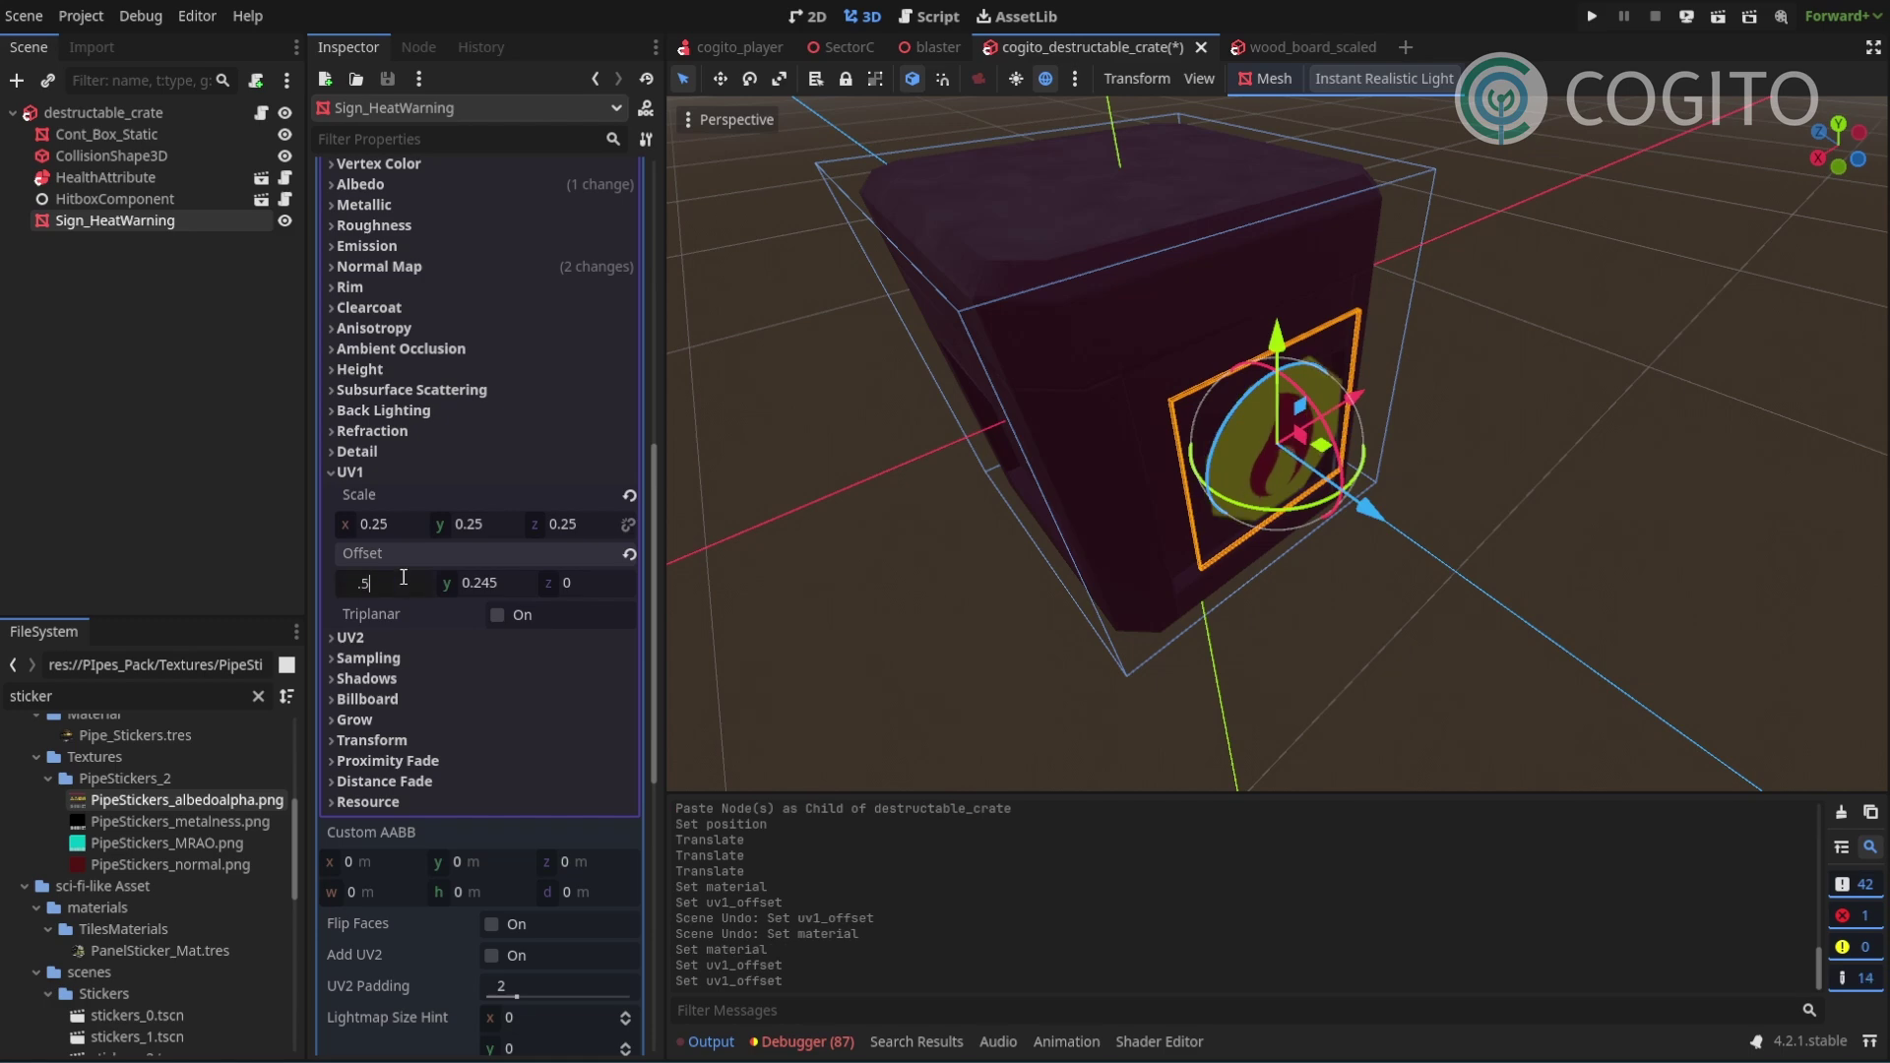
# Move Sign_HeatWarning along the Z axis so it sits close against the crate's face.
pyautogui.moveTo(886, 453); pyautogui.dragTo(1193, 470, button='middle')
pyautogui.click(1464, 568)
pyautogui.scroll(5, 1312, 520)
pyautogui.scroll(3, 1309, 512)
pyautogui.click(1248, 447)
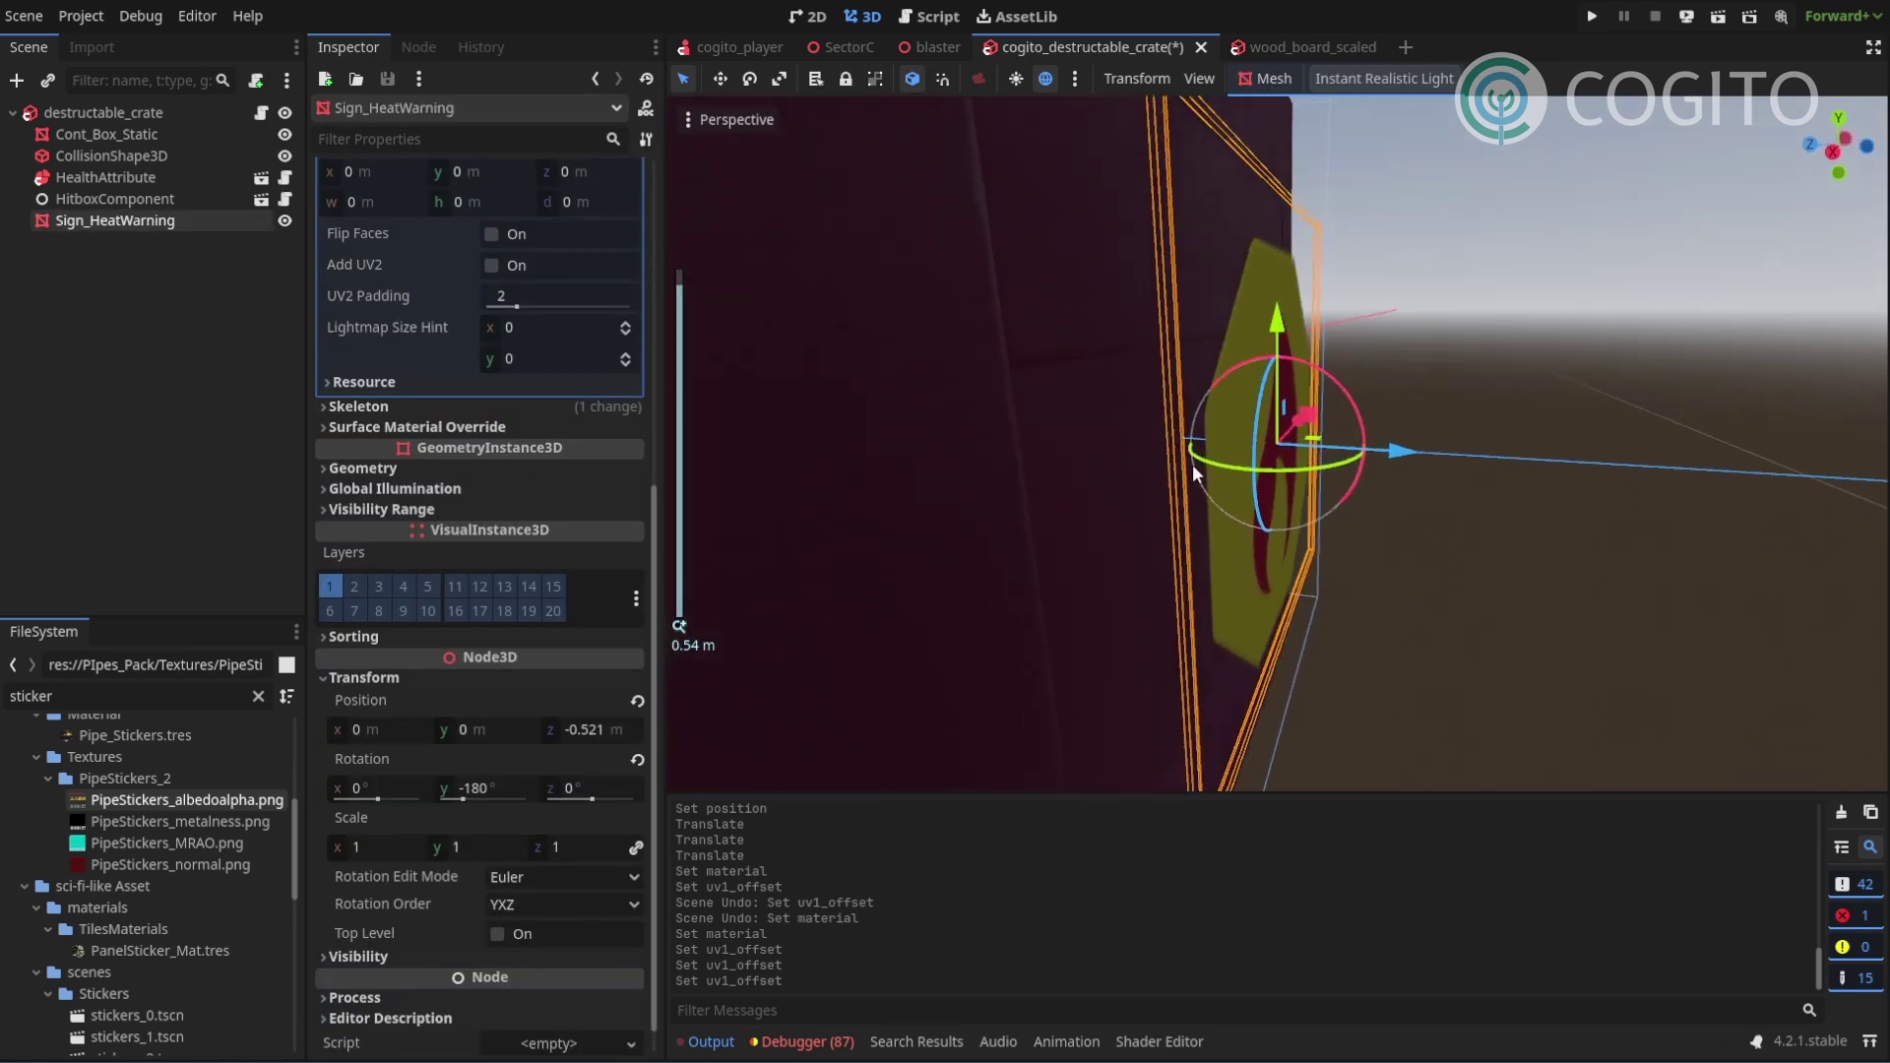
pyautogui.moveTo(1410, 458); pyautogui.dragTo(1306, 447)
pyautogui.moveTo(1184, 324); pyautogui.dragTo(1184, 400)
pyautogui.moveTo(1378, 443); pyautogui.dragTo(1181, 470, button='middle')
# Duplicate Sign_HeatWarning and move the copy along the Z axis onto the crate's opposite face.
pyautogui.hotkey('ctrl', 'd')
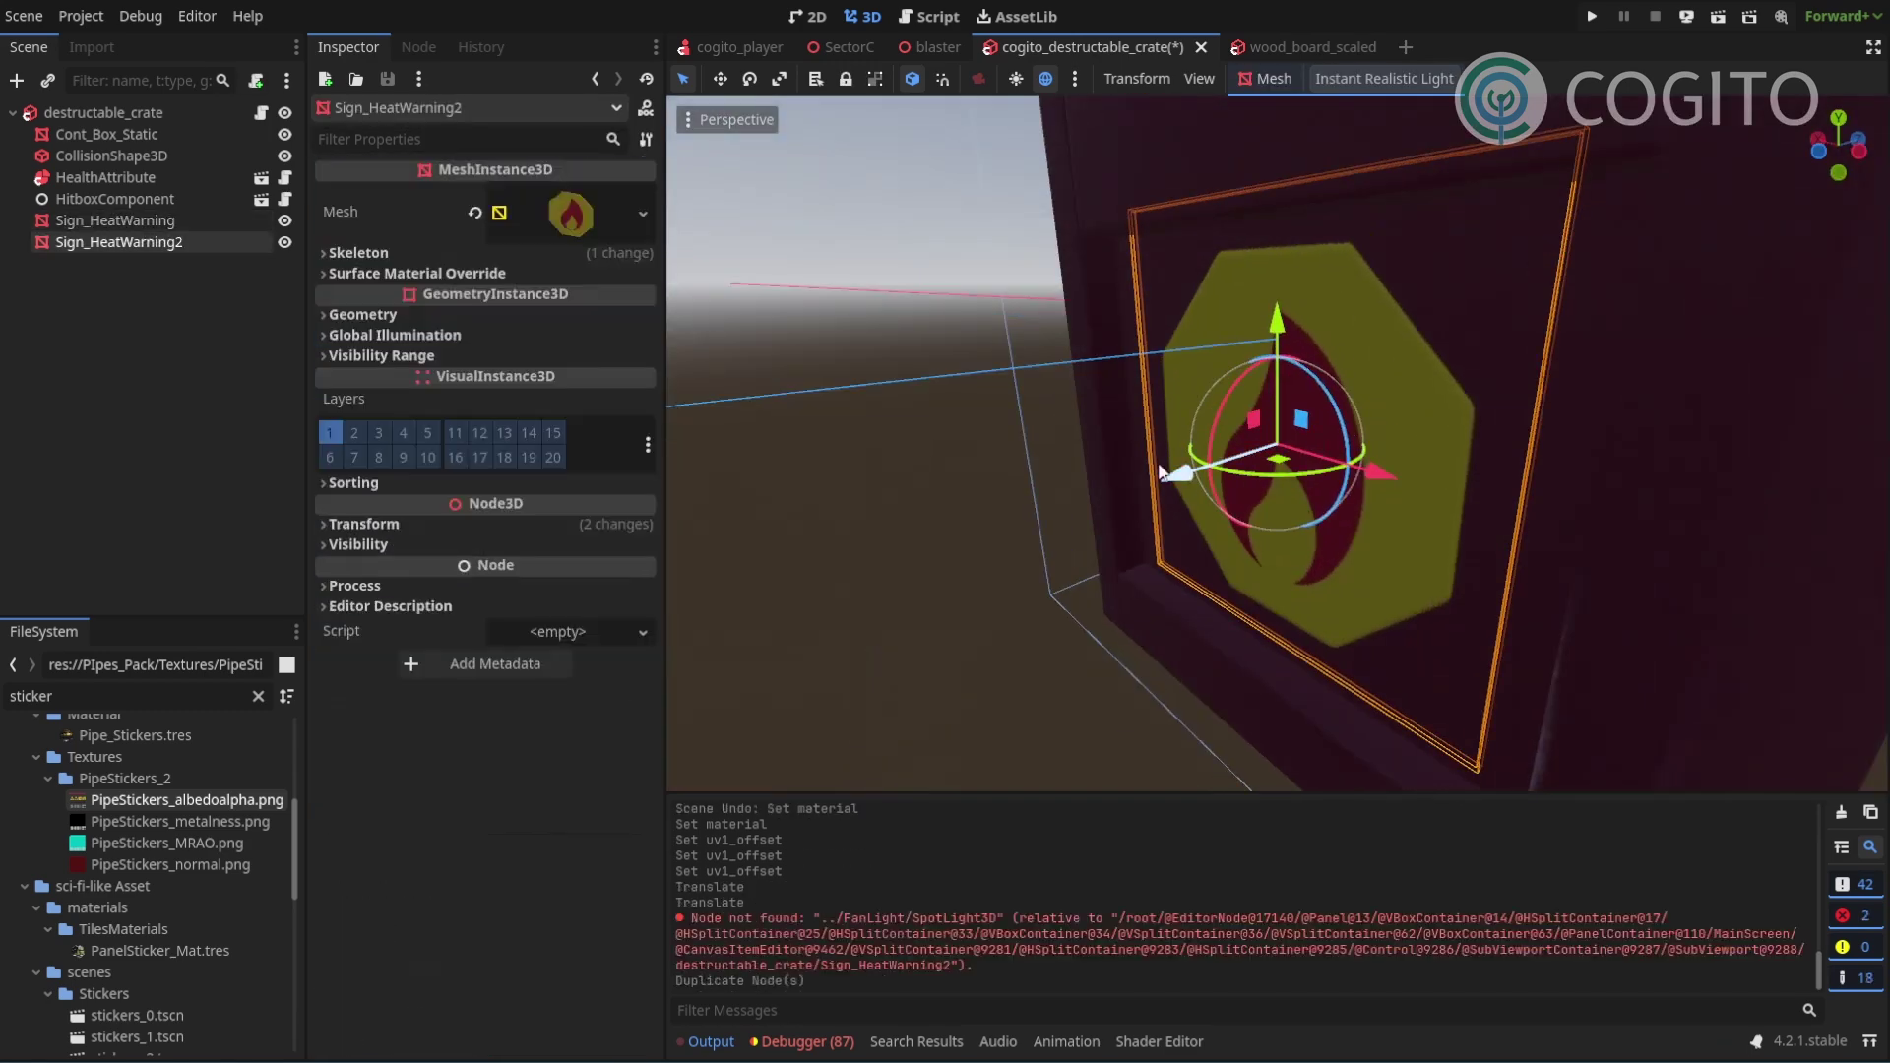
pyautogui.moveTo(1221, 467); pyautogui.dragTo(1364, 443)
pyautogui.moveTo(1476, 452); pyautogui.dragTo(1338, 458, button='middle')
pyautogui.moveTo(1408, 459); pyautogui.dragTo(1398, 459)
# Duplicate both signs, rotate the copies around the vertical axis onto the crate's two remaining sides, and save the scene.
pyautogui.moveTo(1398, 459); pyautogui.dragTo(1231, 433, button='middle')
pyautogui.keyDown('shift'); pyautogui.click(1221, 433); pyautogui.keyUp('shift')
pyautogui.hotkey('ctrl', 'd')
pyautogui.moveTo(1112, 398); pyautogui.dragTo(945, 384)
pyautogui.hotkey('ctrl', 'z')
pyautogui.press('t')
pyautogui.moveTo(1112, 396); pyautogui.dragTo(899, 376)
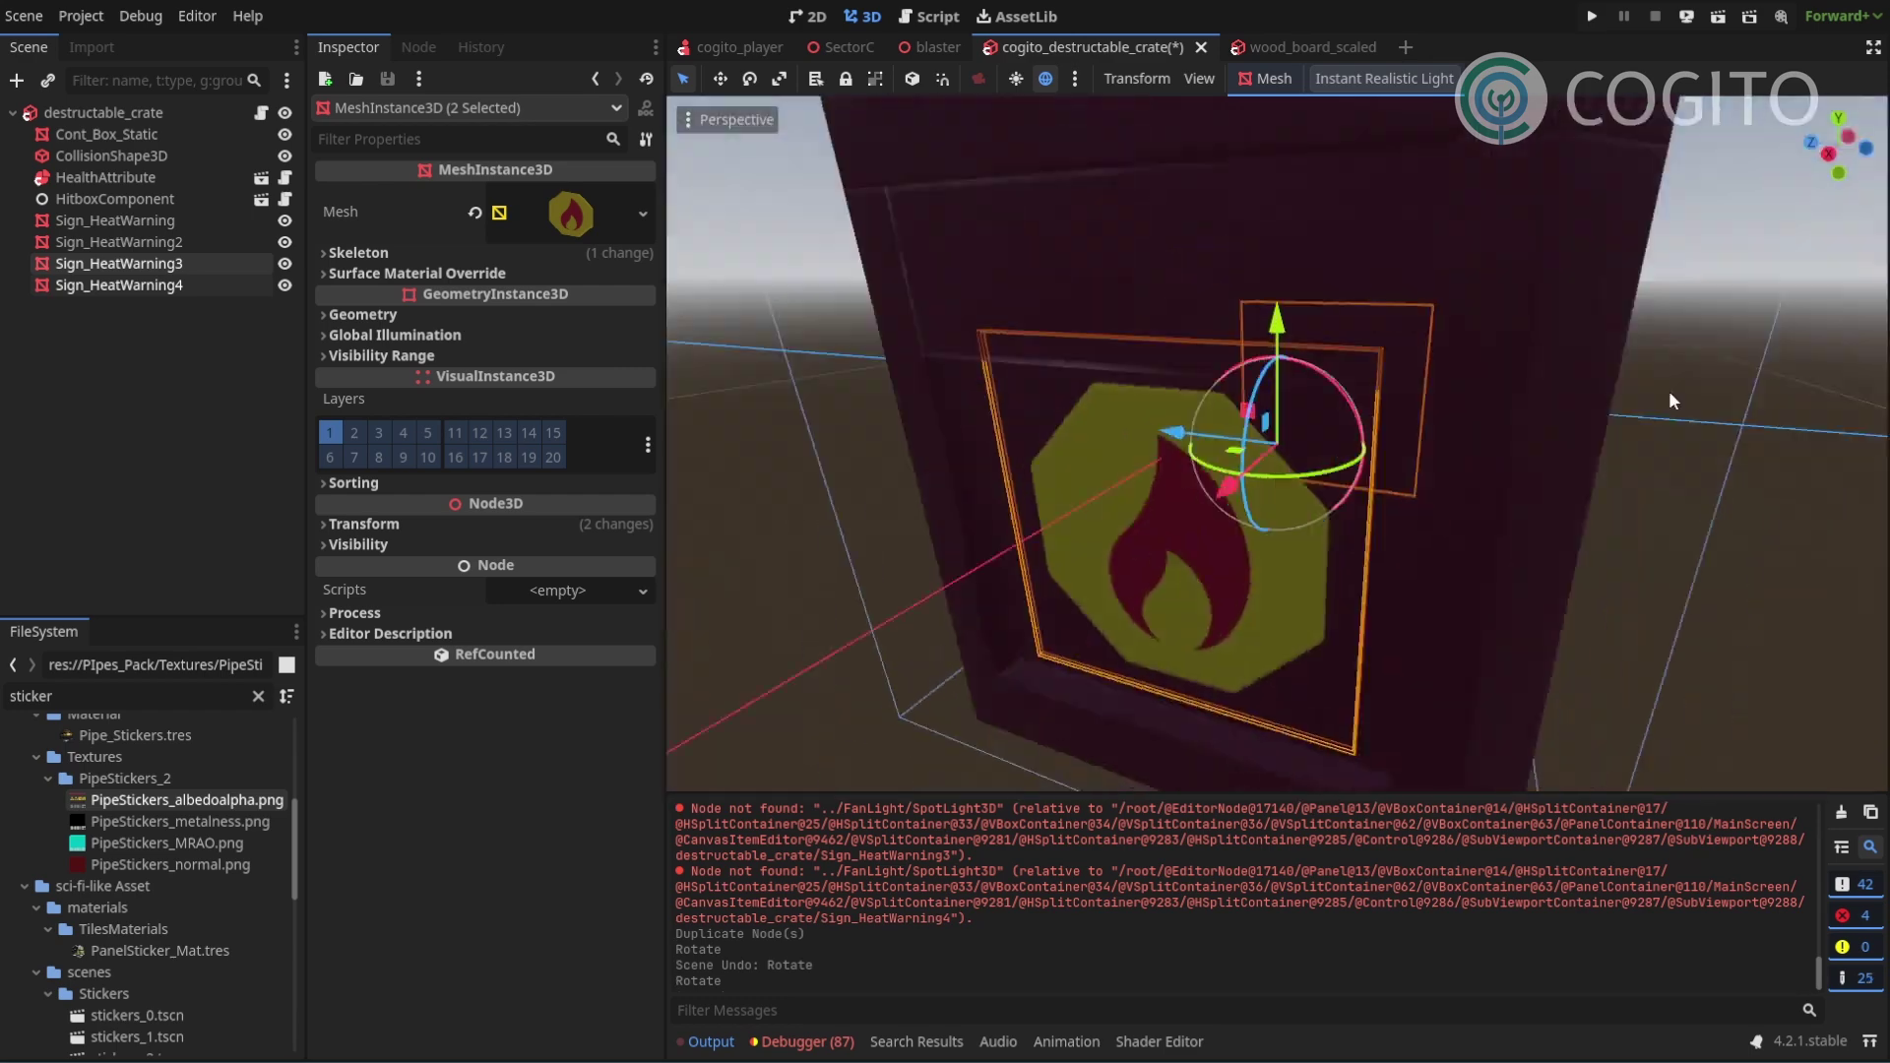
pyautogui.scroll(-12, 1450, 395)
pyautogui.moveTo(1449, 388); pyautogui.dragTo(1081, 423, button='middle')
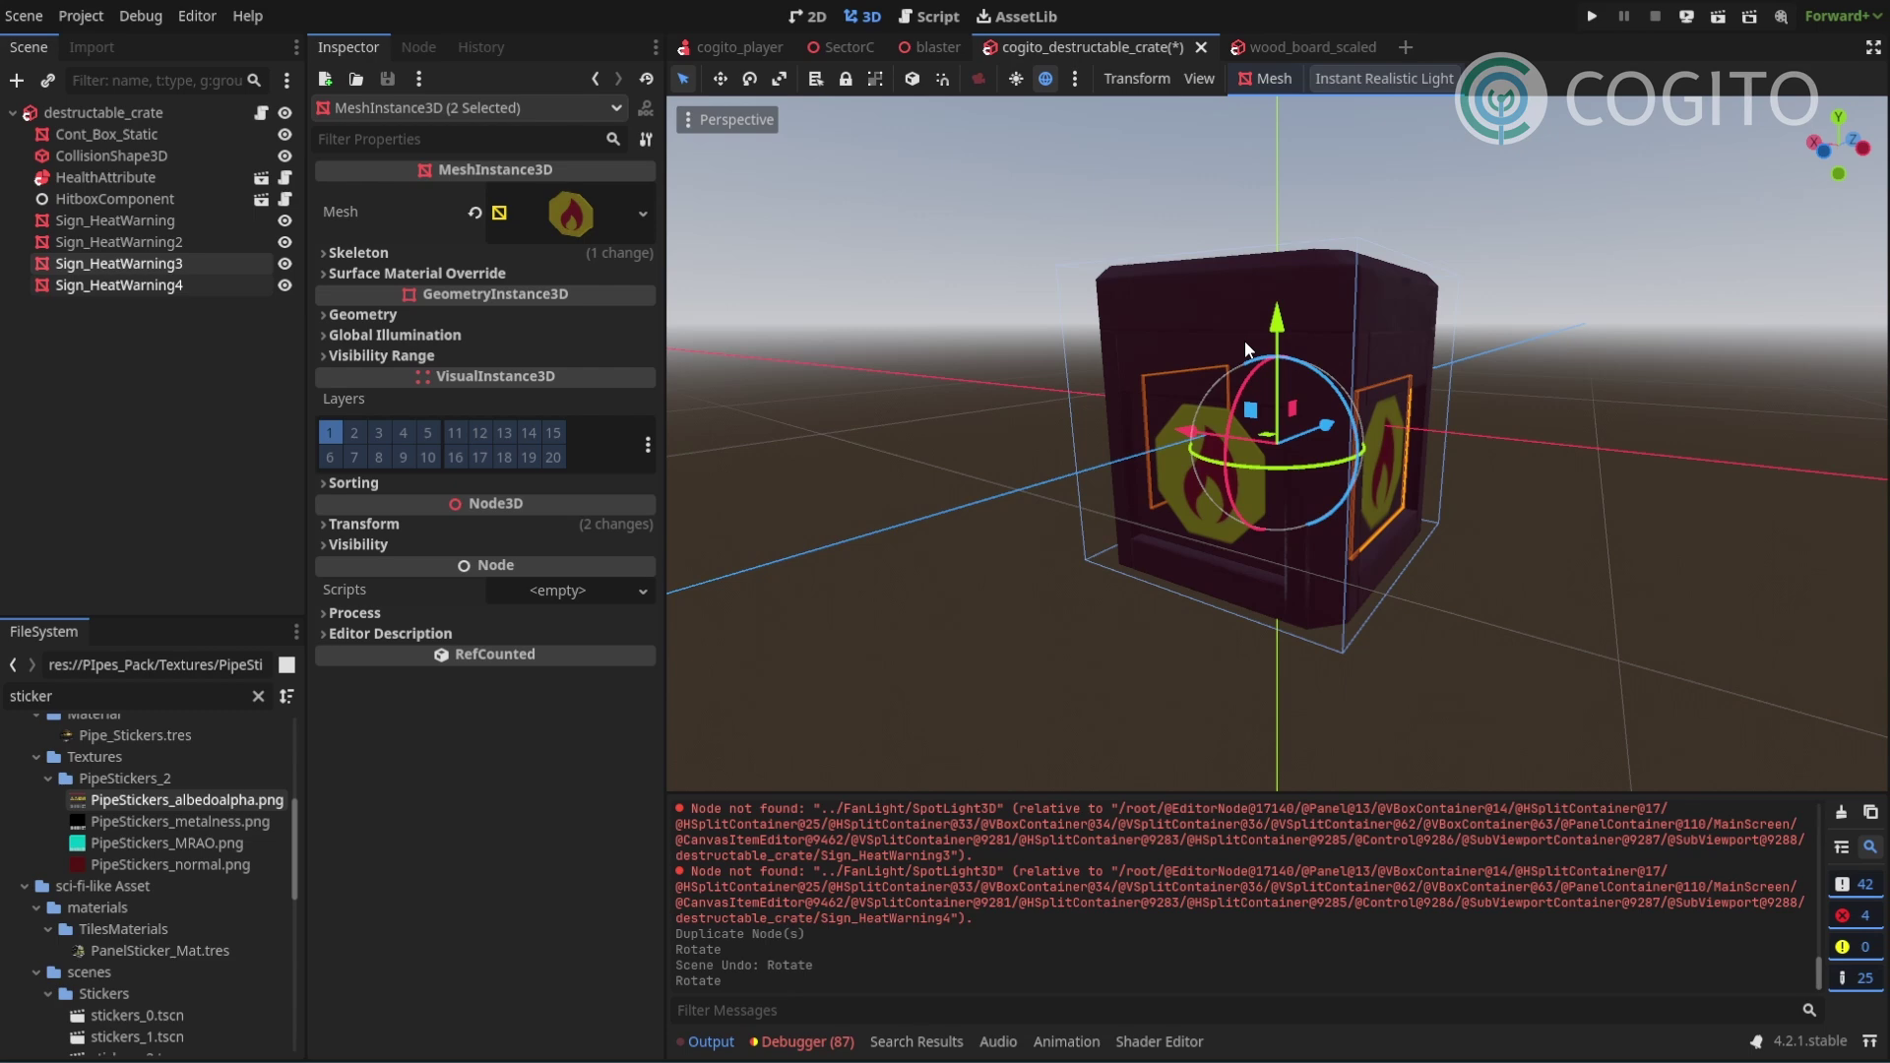
pyautogui.moveTo(1244, 340); pyautogui.dragTo(1315, 381, button='middle')
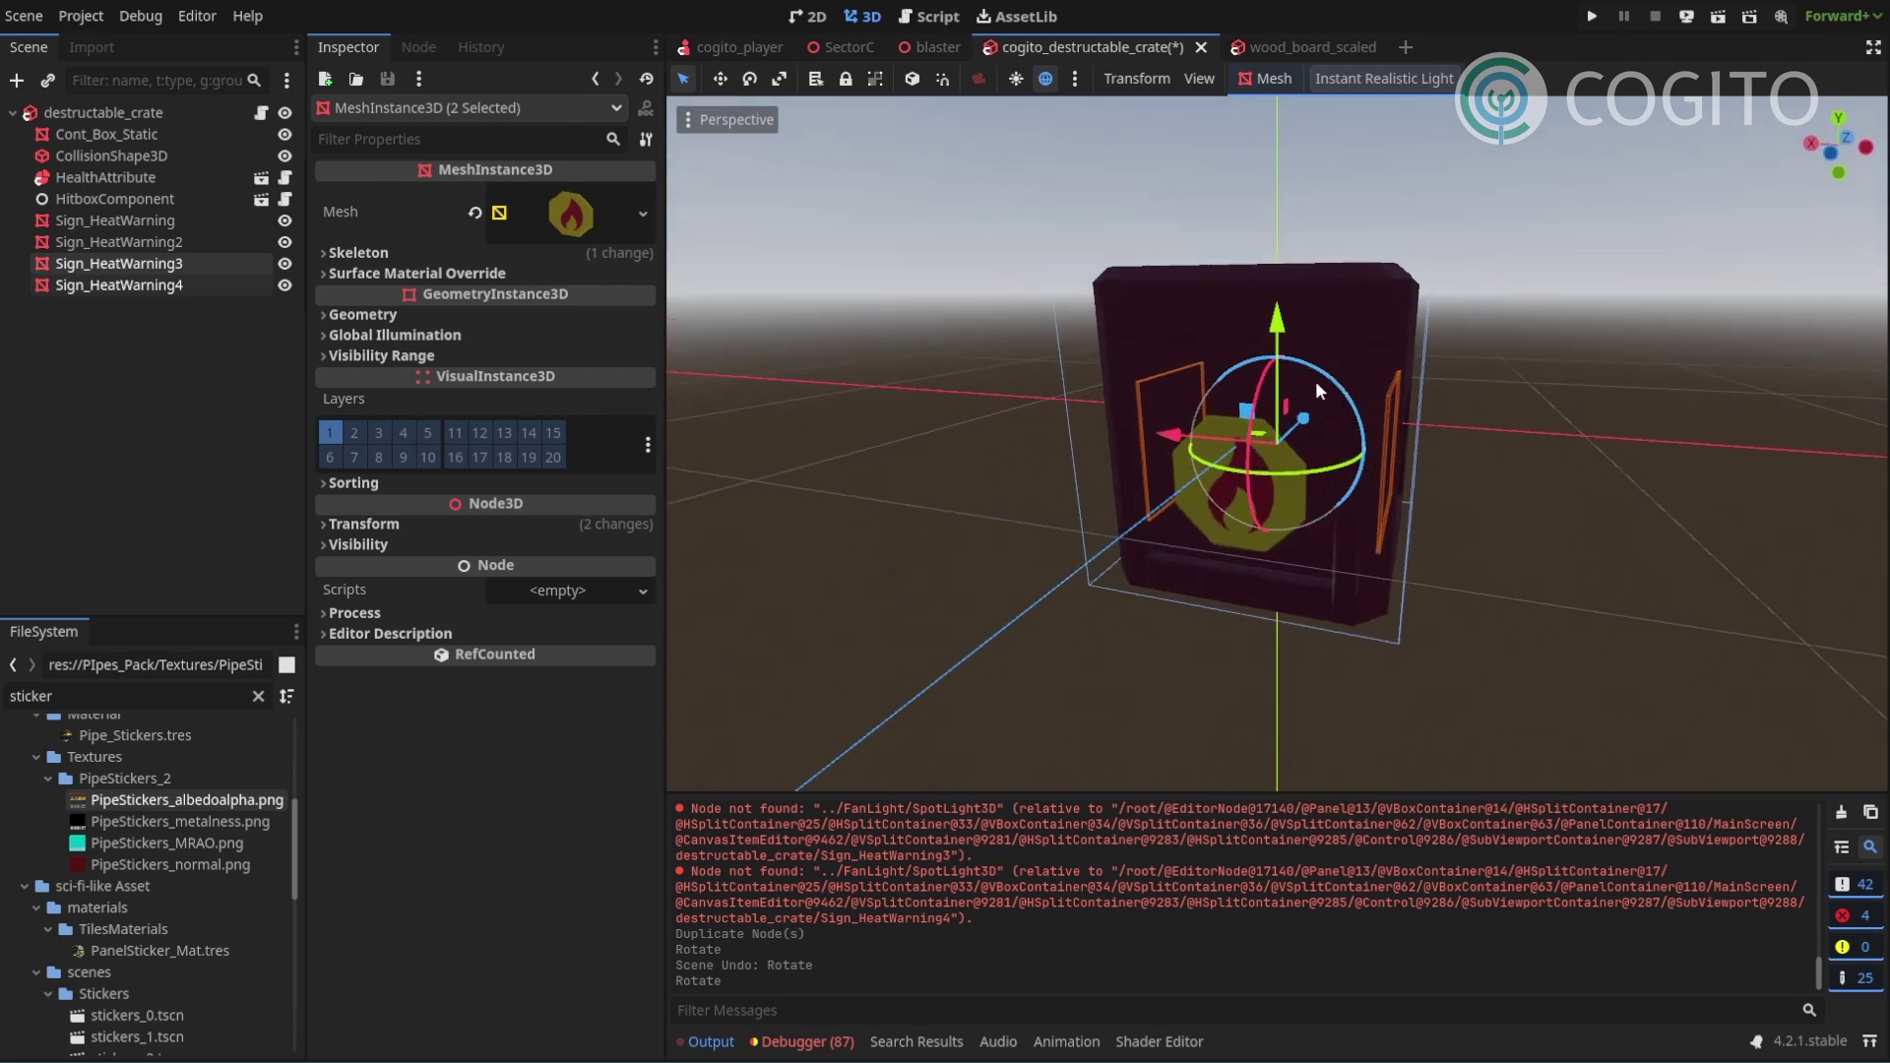
pyautogui.hotkey('ctrl', 's')
# Switch to the SectorC scene and inspect the corridor leading to the crate puzzle.
pyautogui.click(847, 49)
pyautogui.scroll(3, 1260, 403)
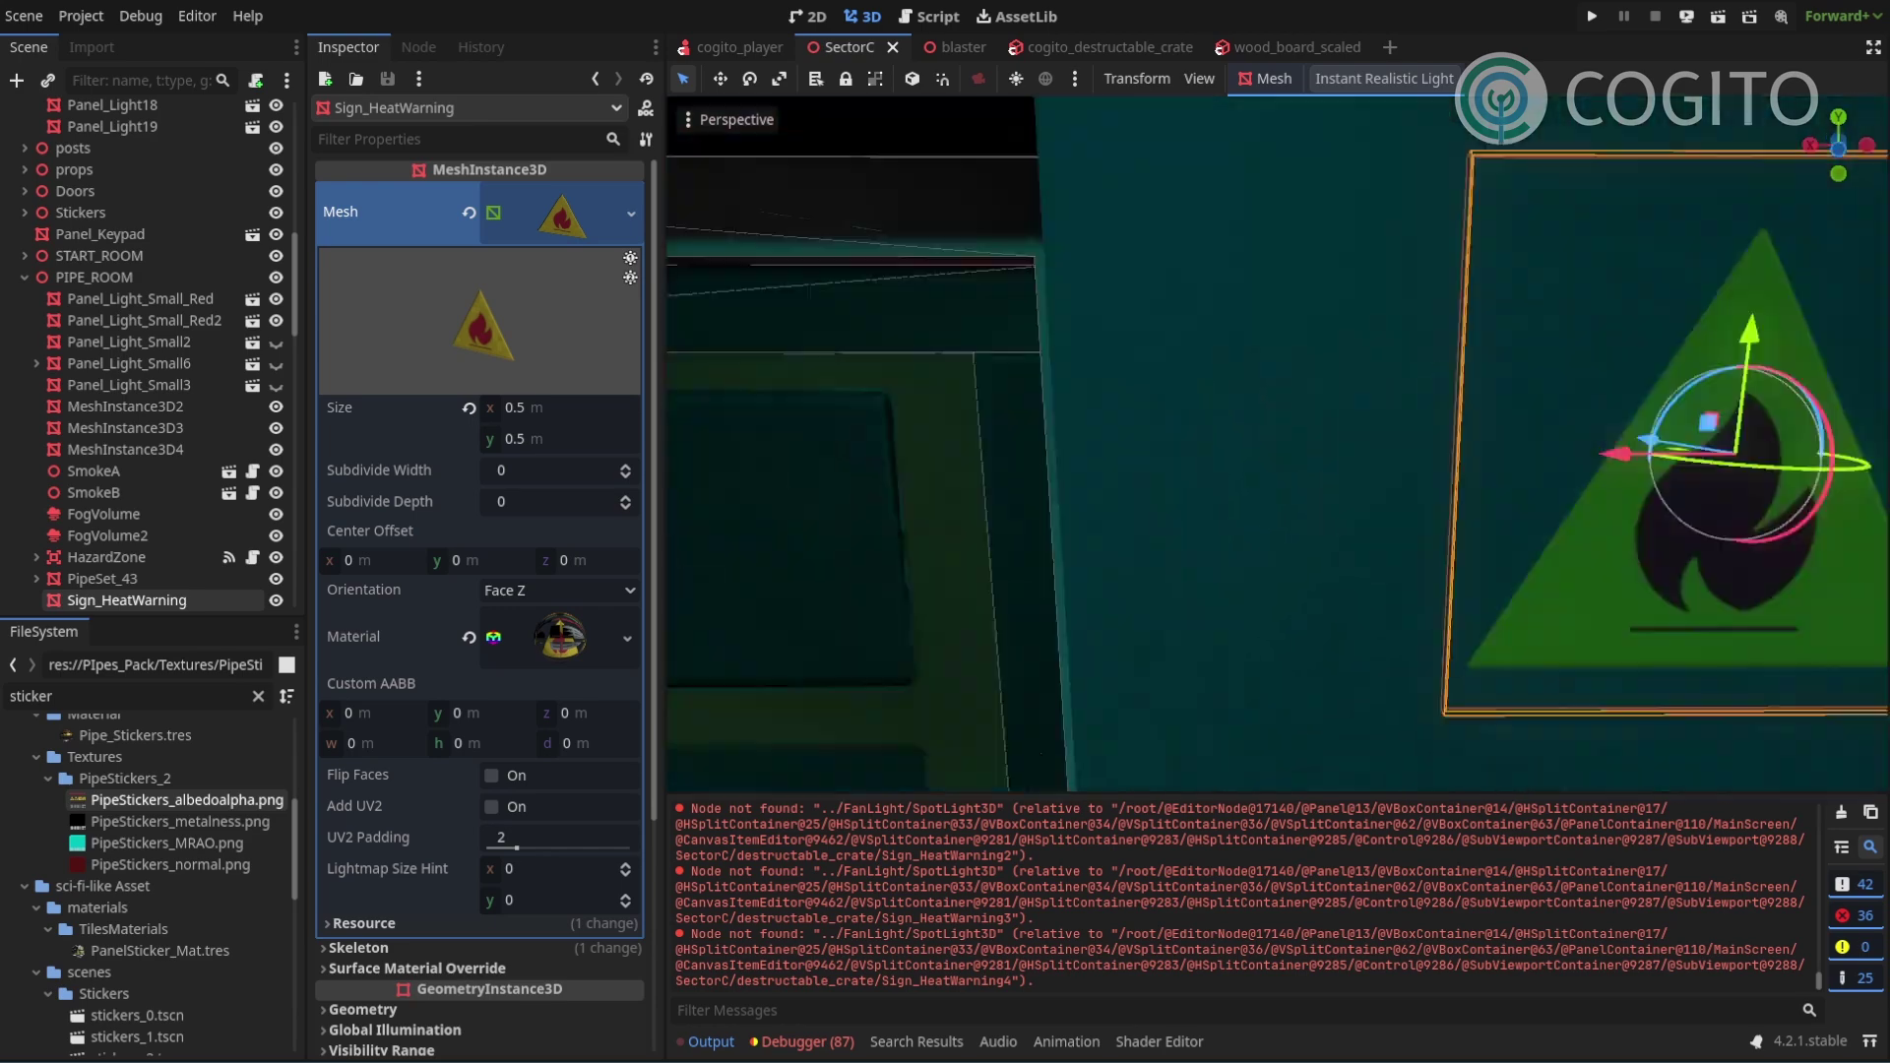
pyautogui.scroll(-10, 1260, 404)
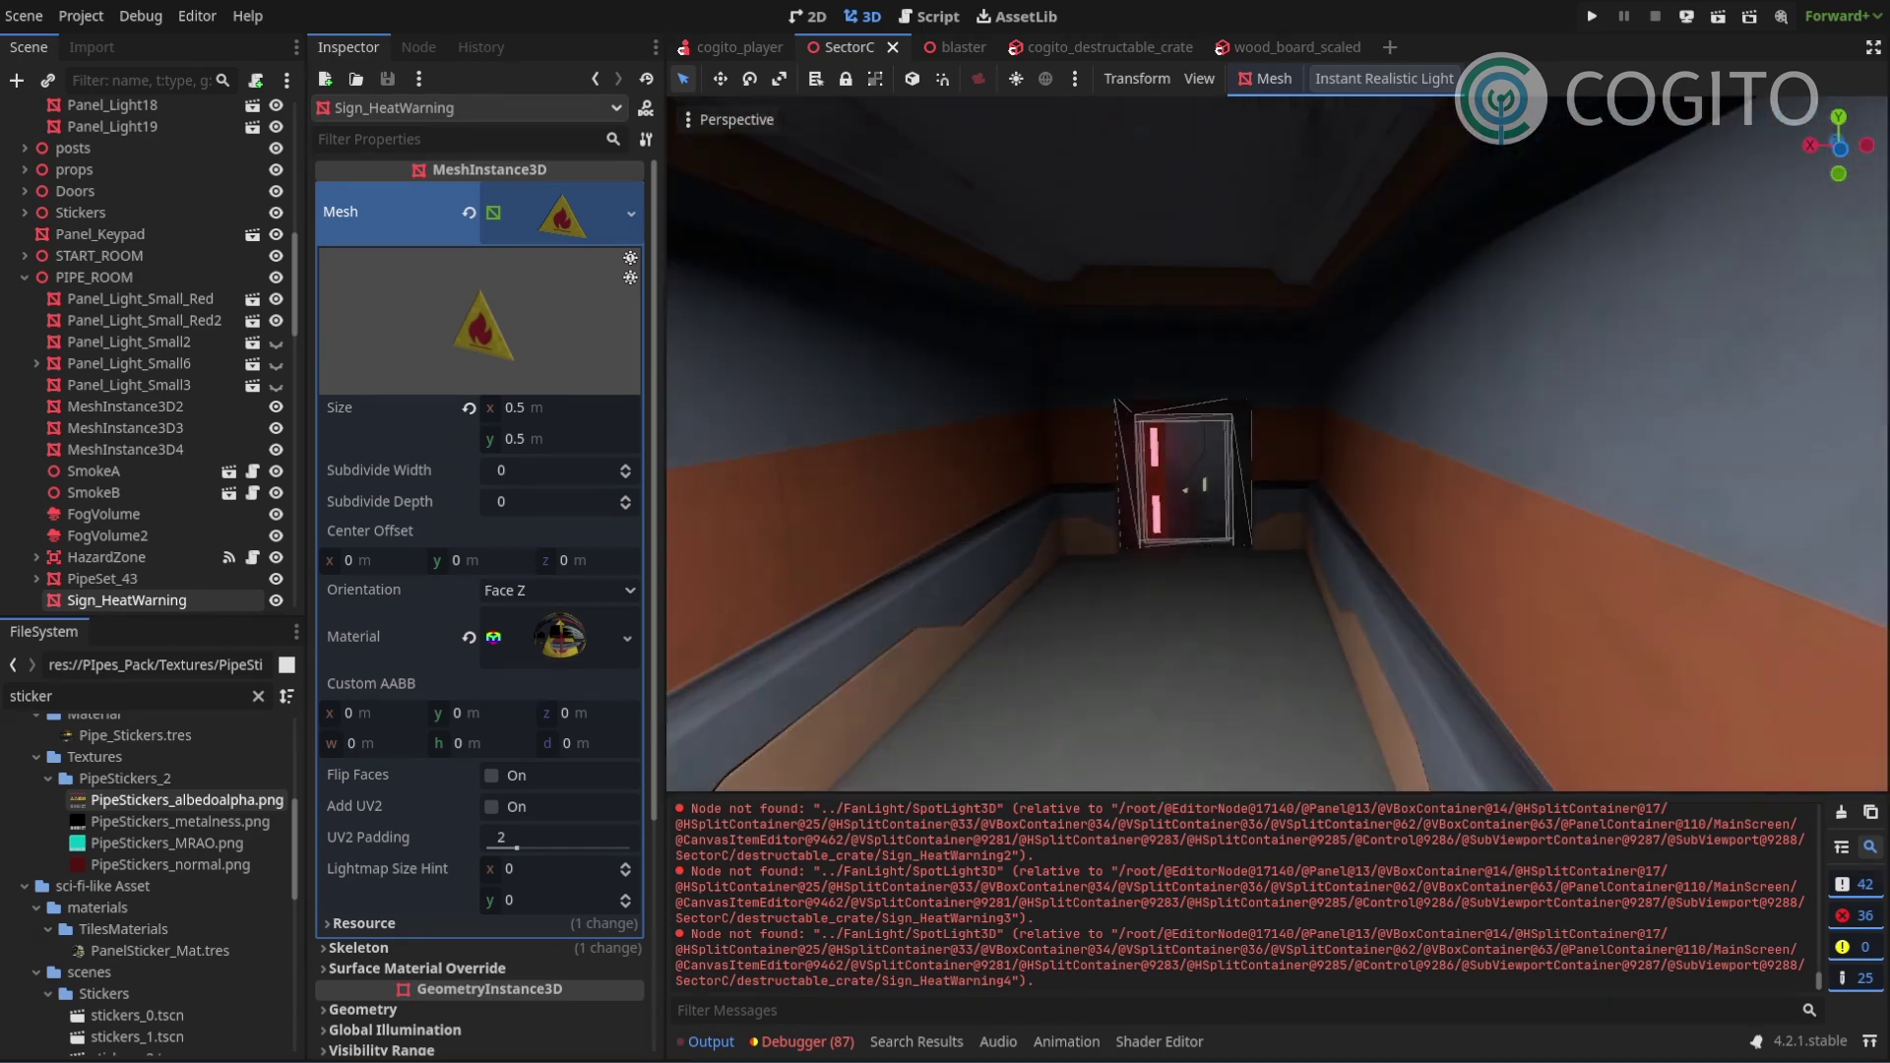
pyautogui.press('w')
pyautogui.moveTo(1260, 443); pyautogui.dragTo(1555, 453, button='right')
pyautogui.press('w')
pyautogui.press('w')
# In the running game, go through the corridor door and up to the wooden boards resting on the crates.
pyautogui.press('s')
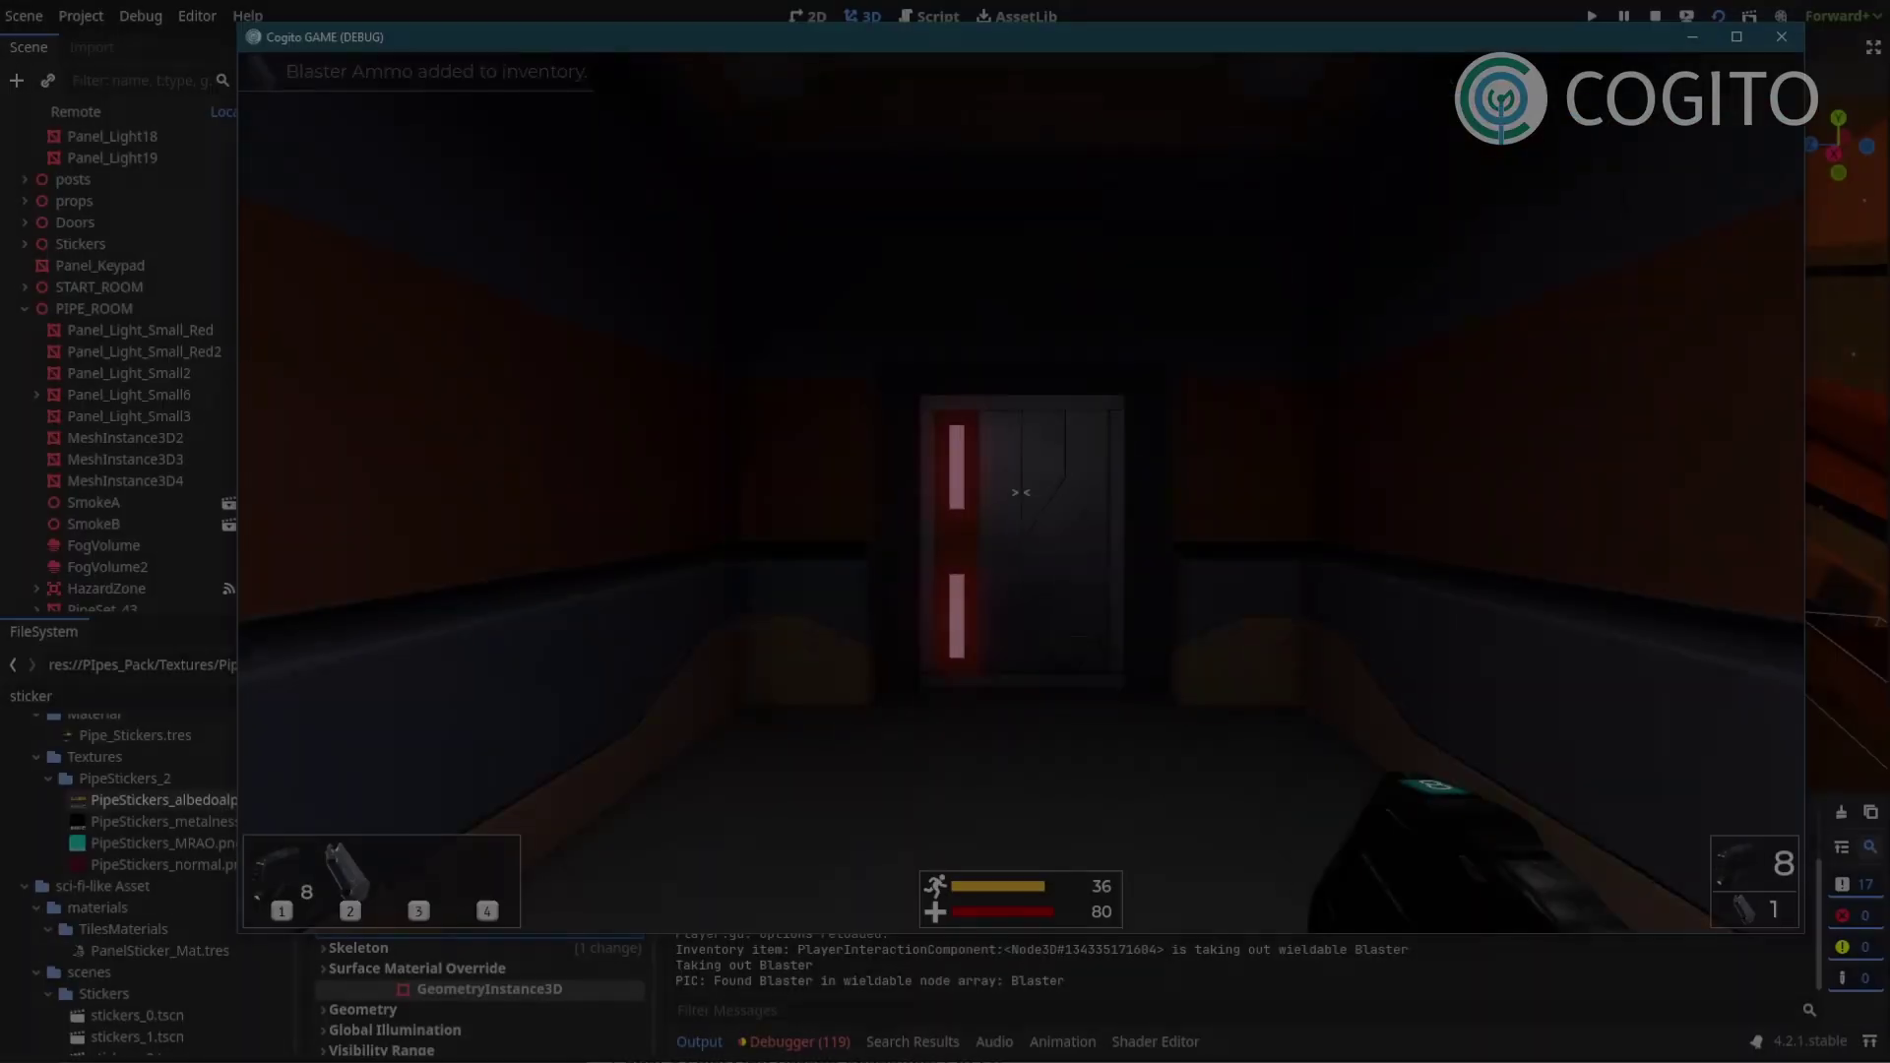
pyautogui.press('w')
pyautogui.press('e')
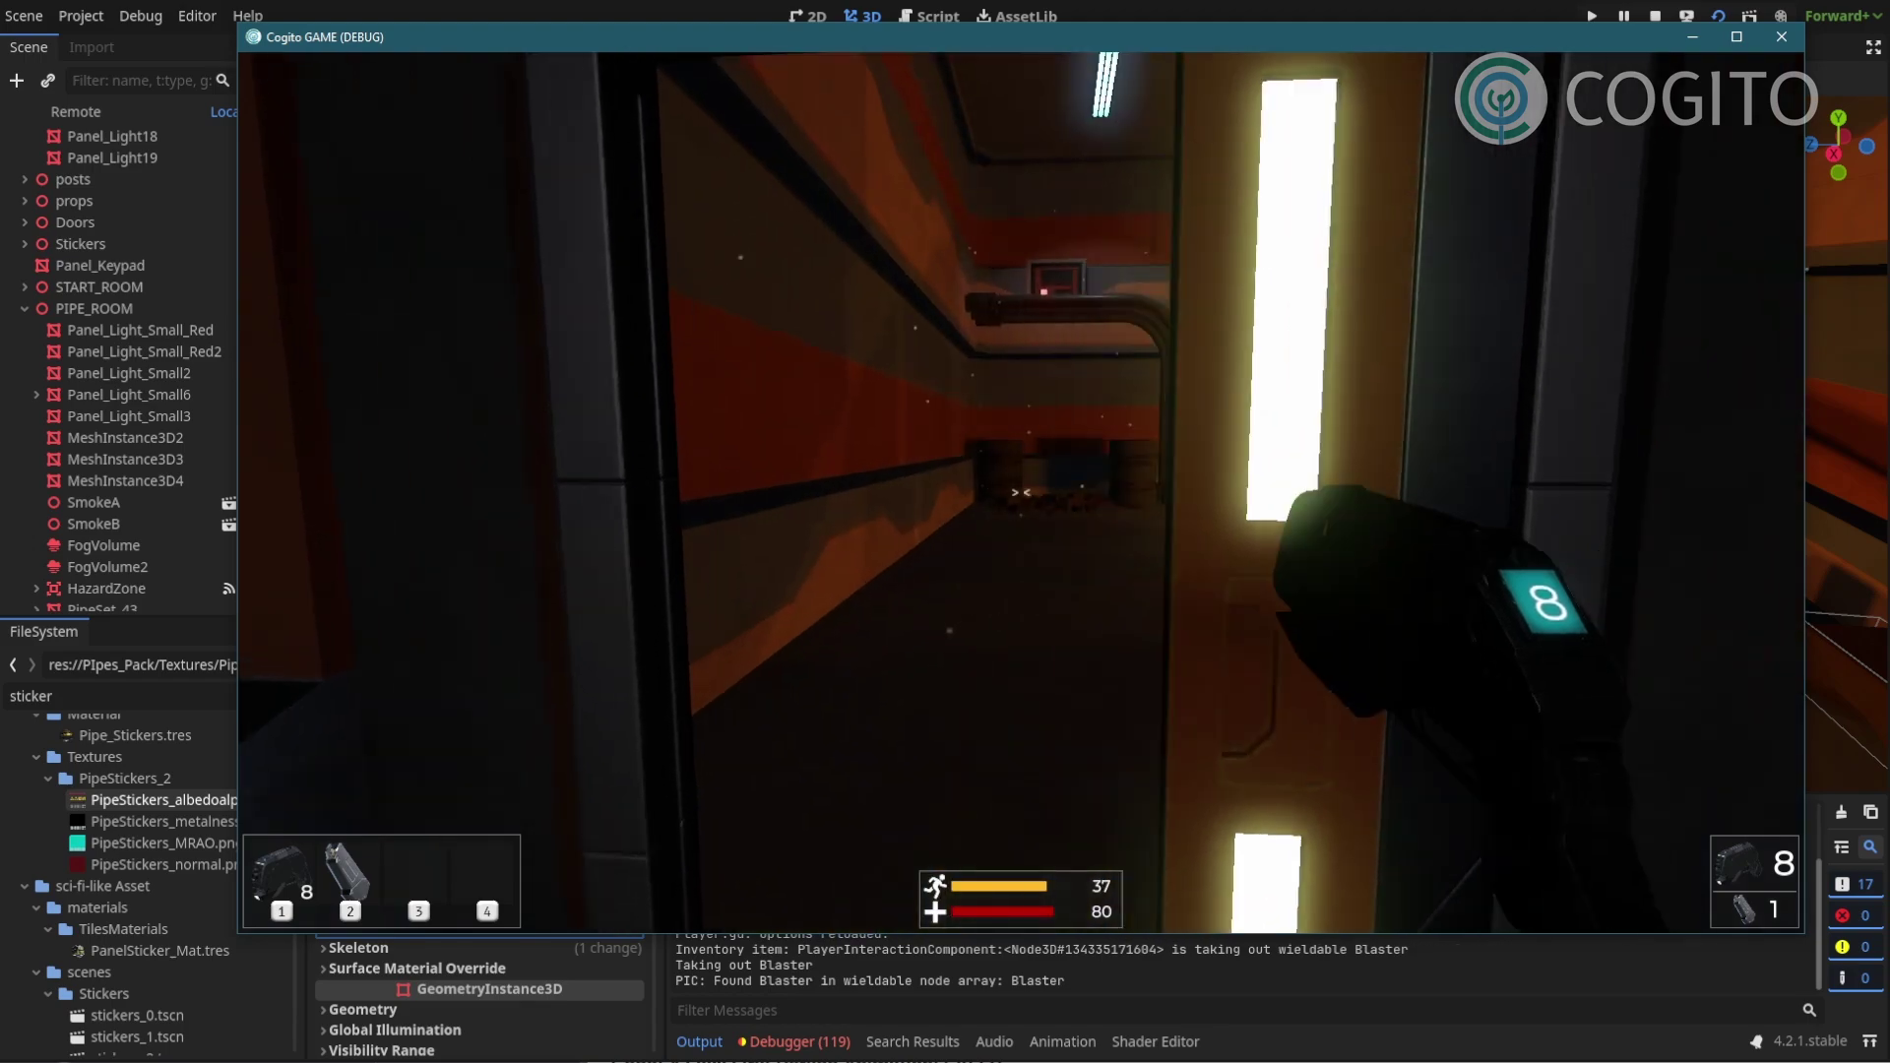
pyautogui.hotkey('shift', 'w')
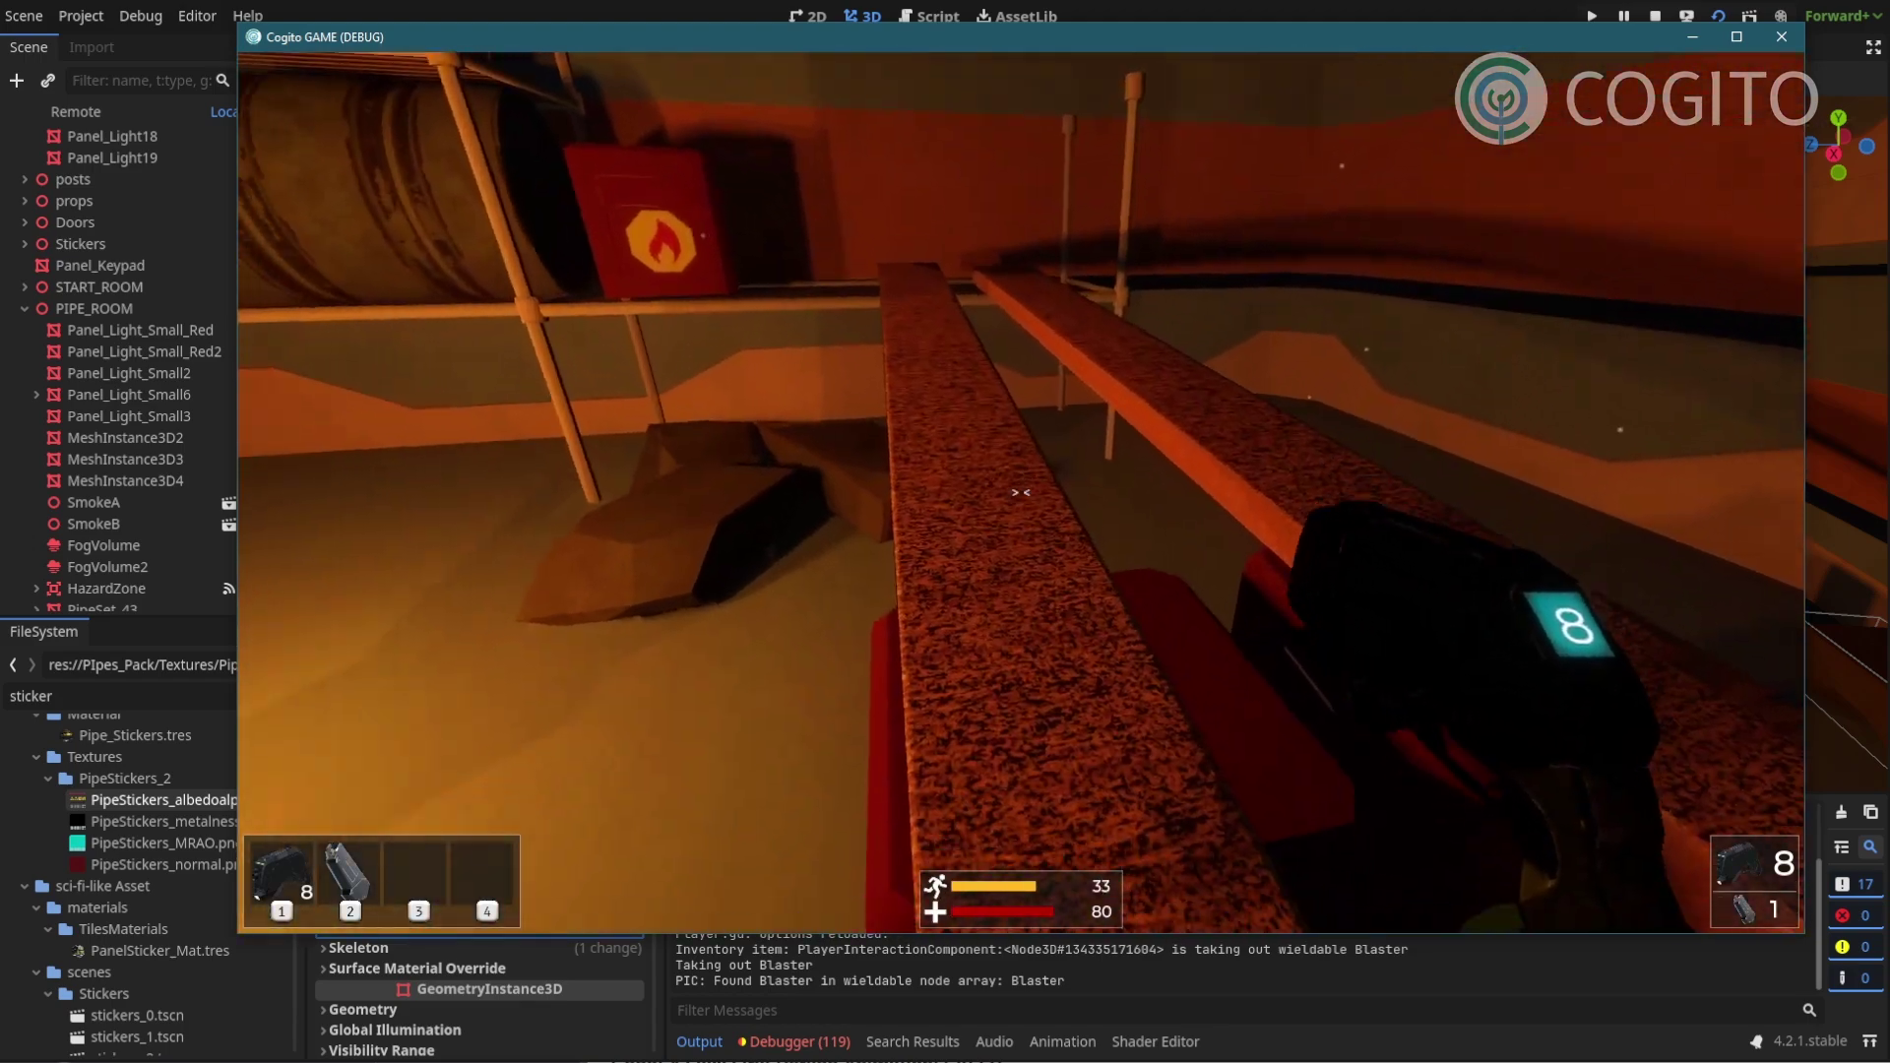
pyautogui.press('w')
pyautogui.press('space')
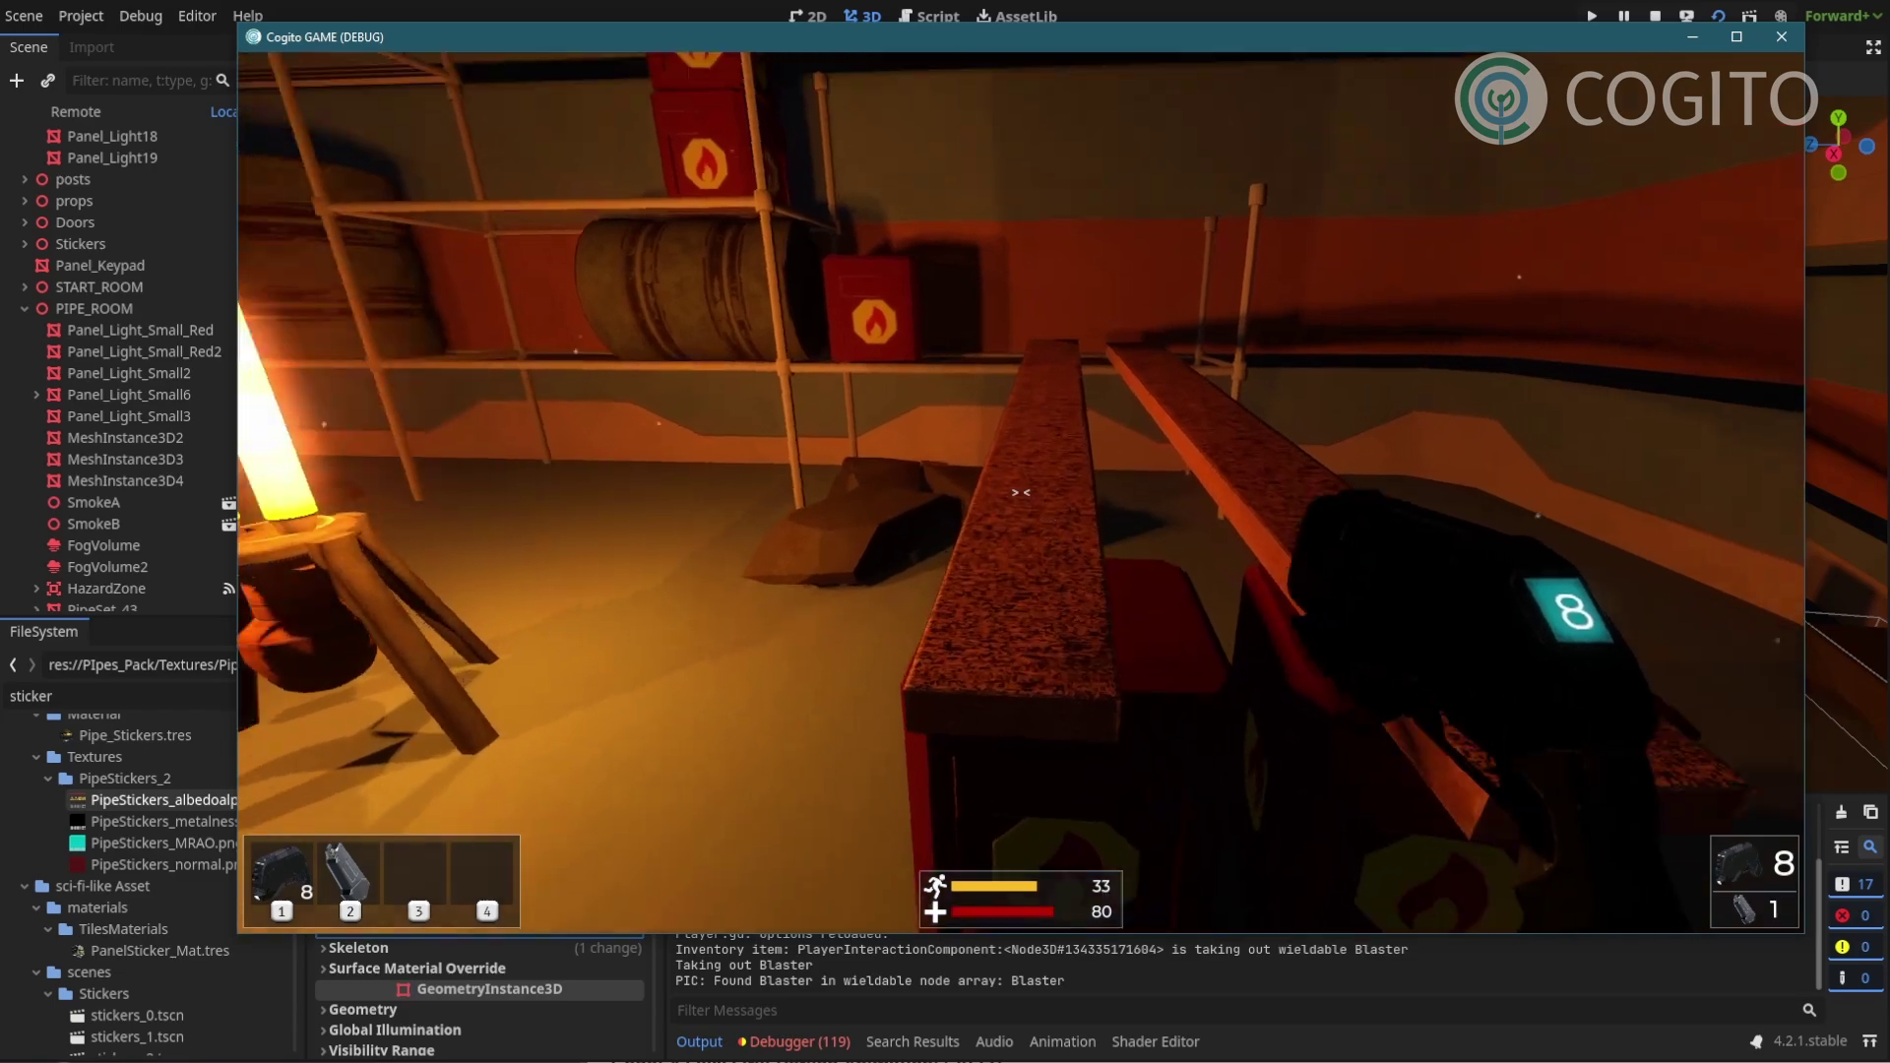
# Shoot the crates supporting the boards, and the two crates stacked on the shelf, with the blaster.
pyautogui.press('s')
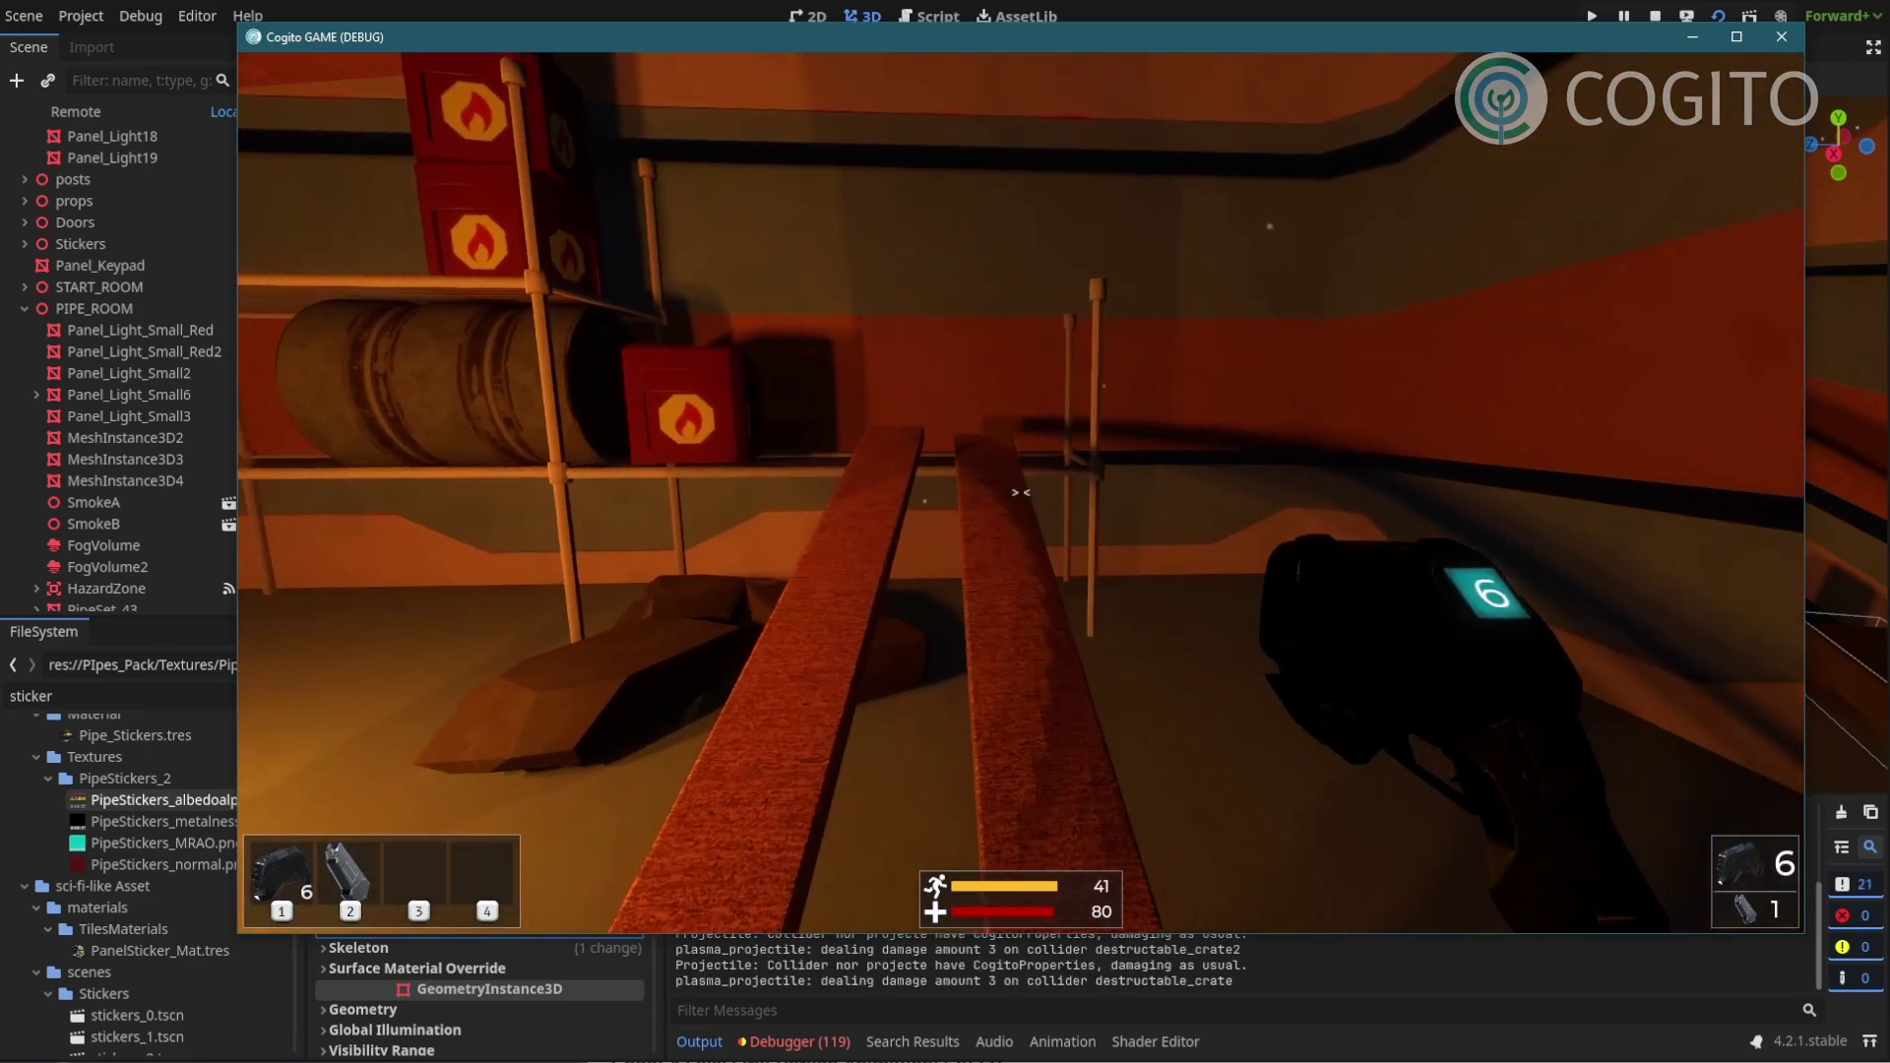
pyautogui.press('s')
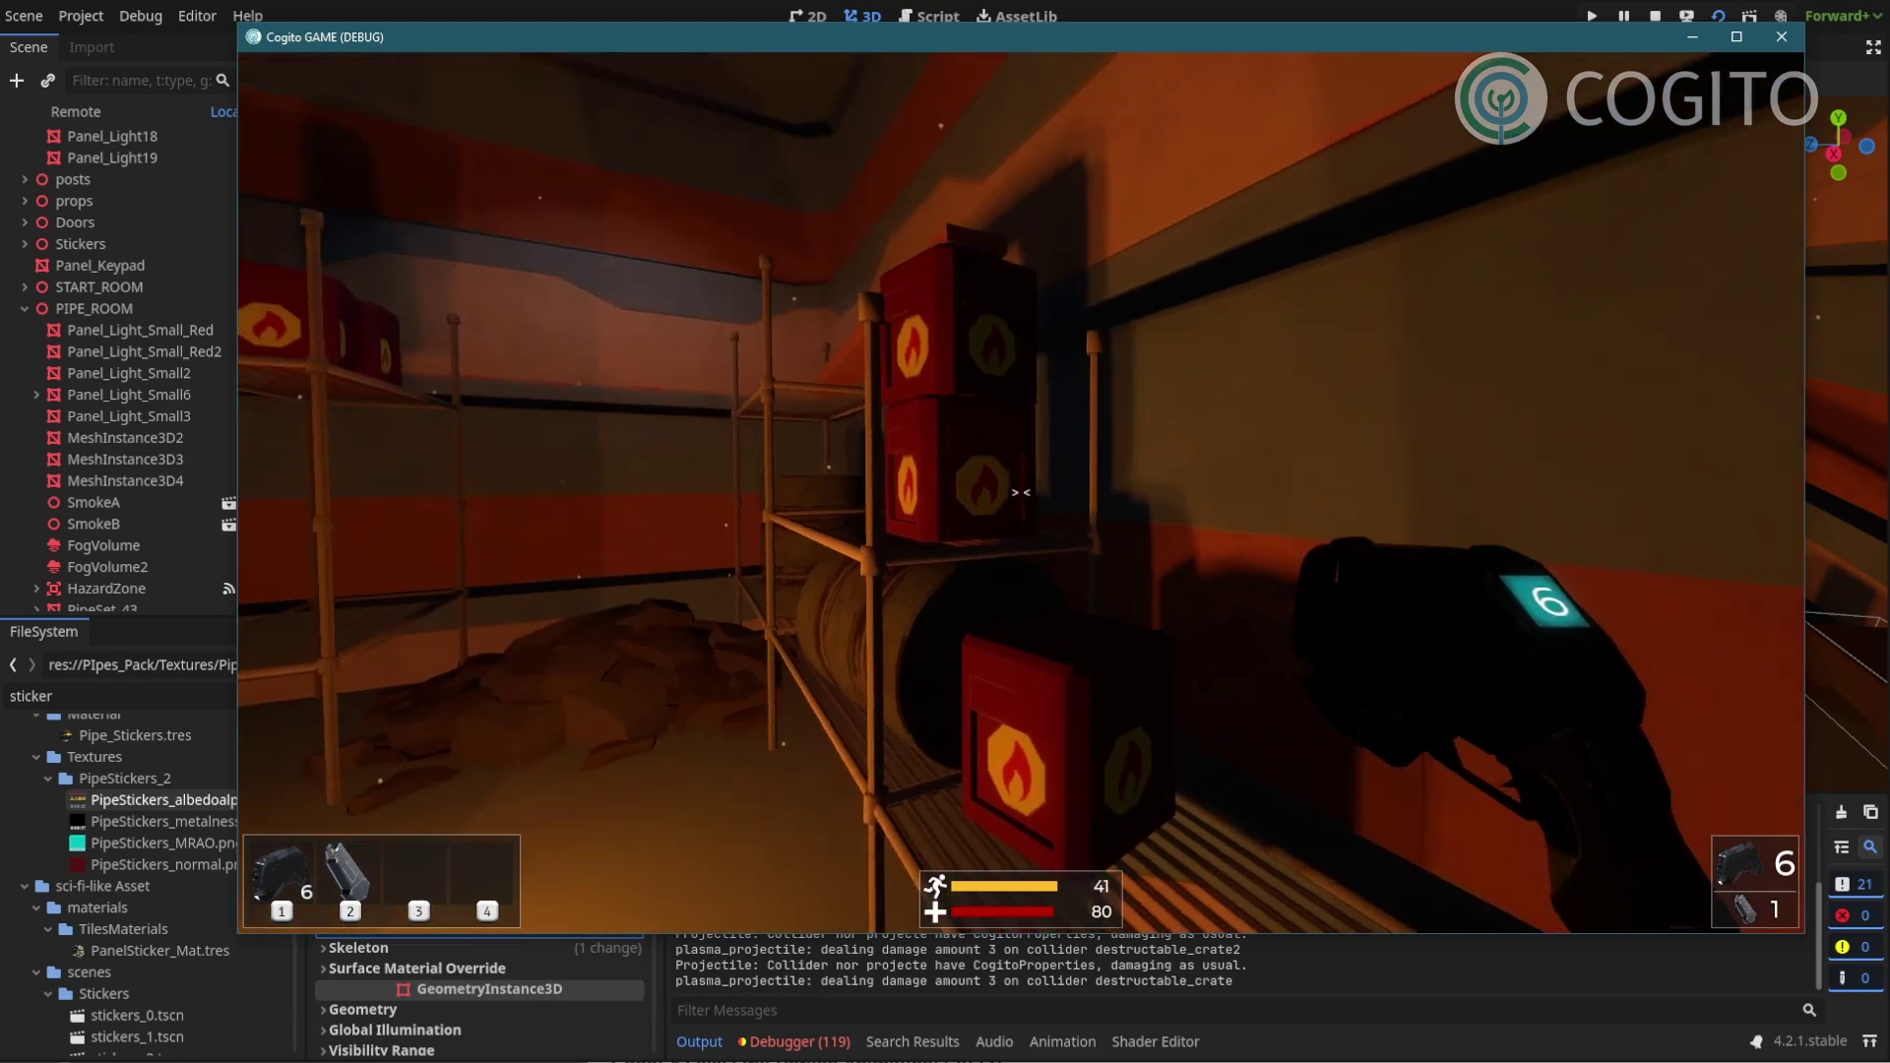
pyautogui.click(1020, 493)
pyautogui.click(1021, 492)
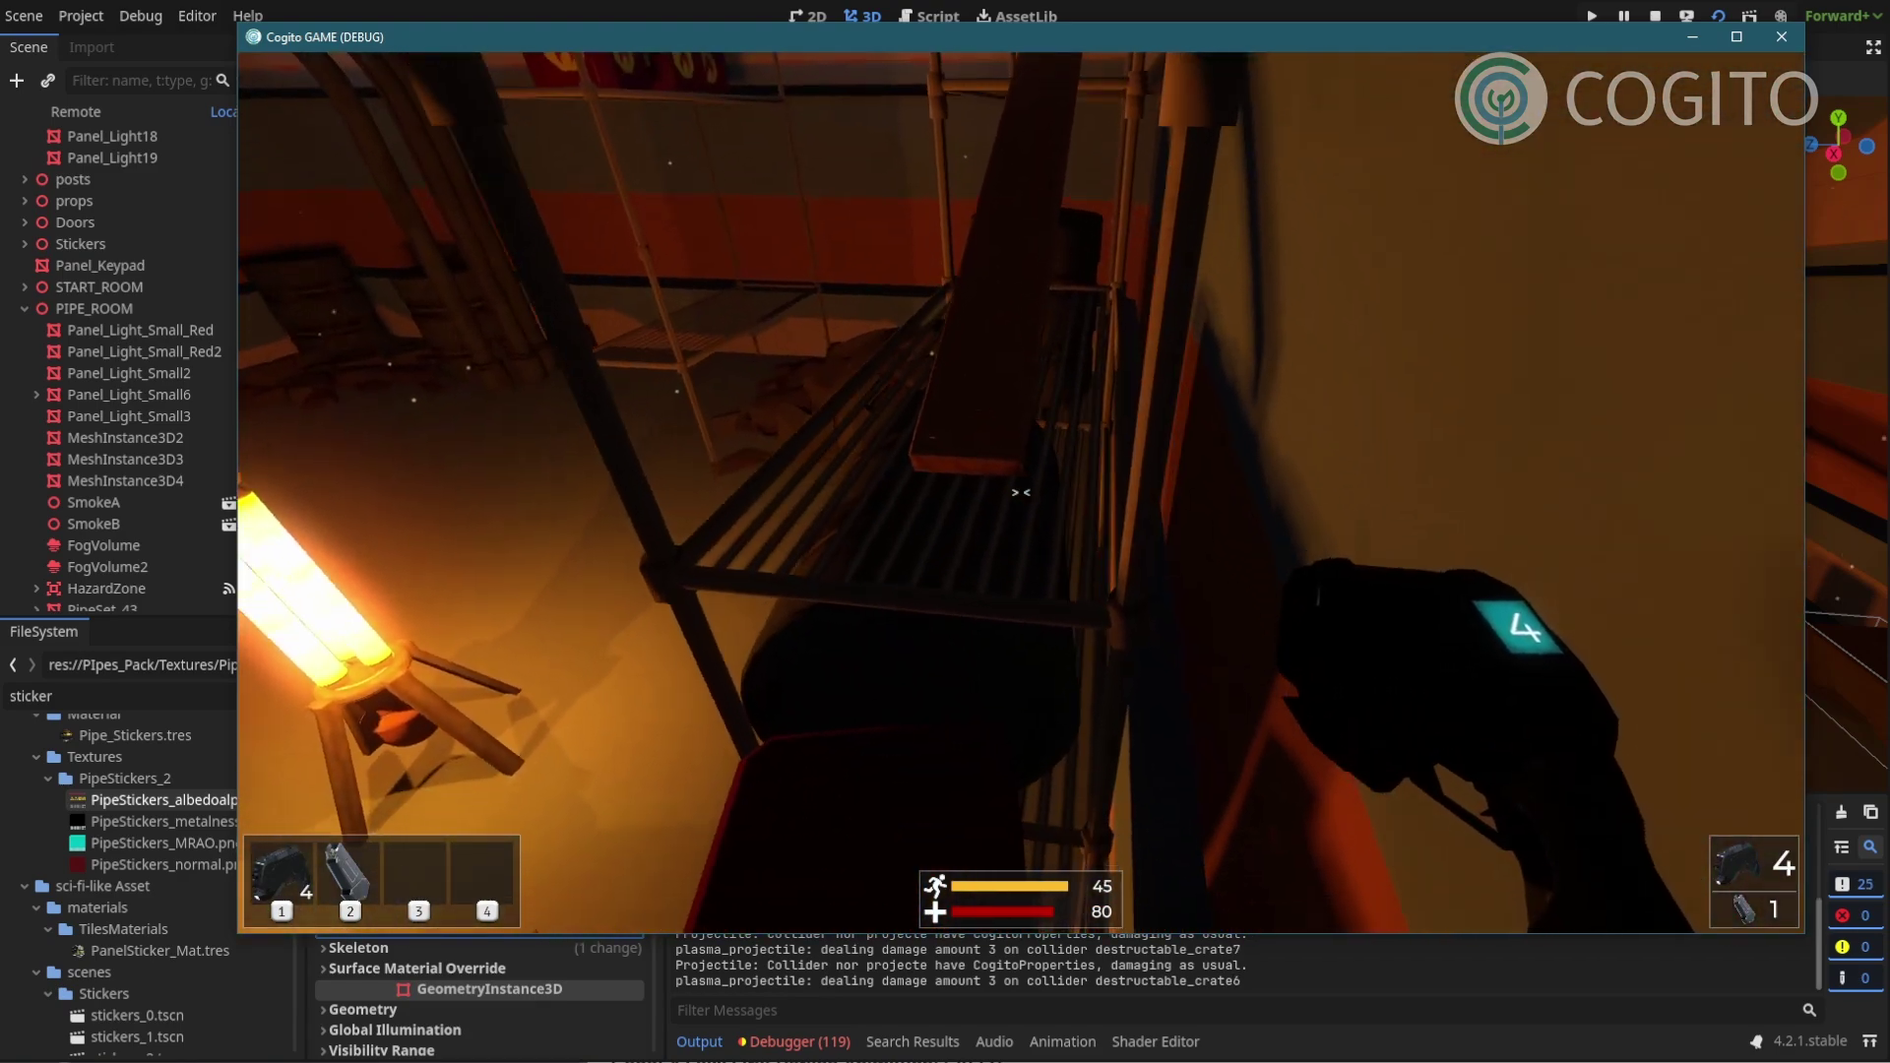
# Cross the fallen board along the shelves and shoot the row of crates on the far shelf.
pyautogui.press('w')
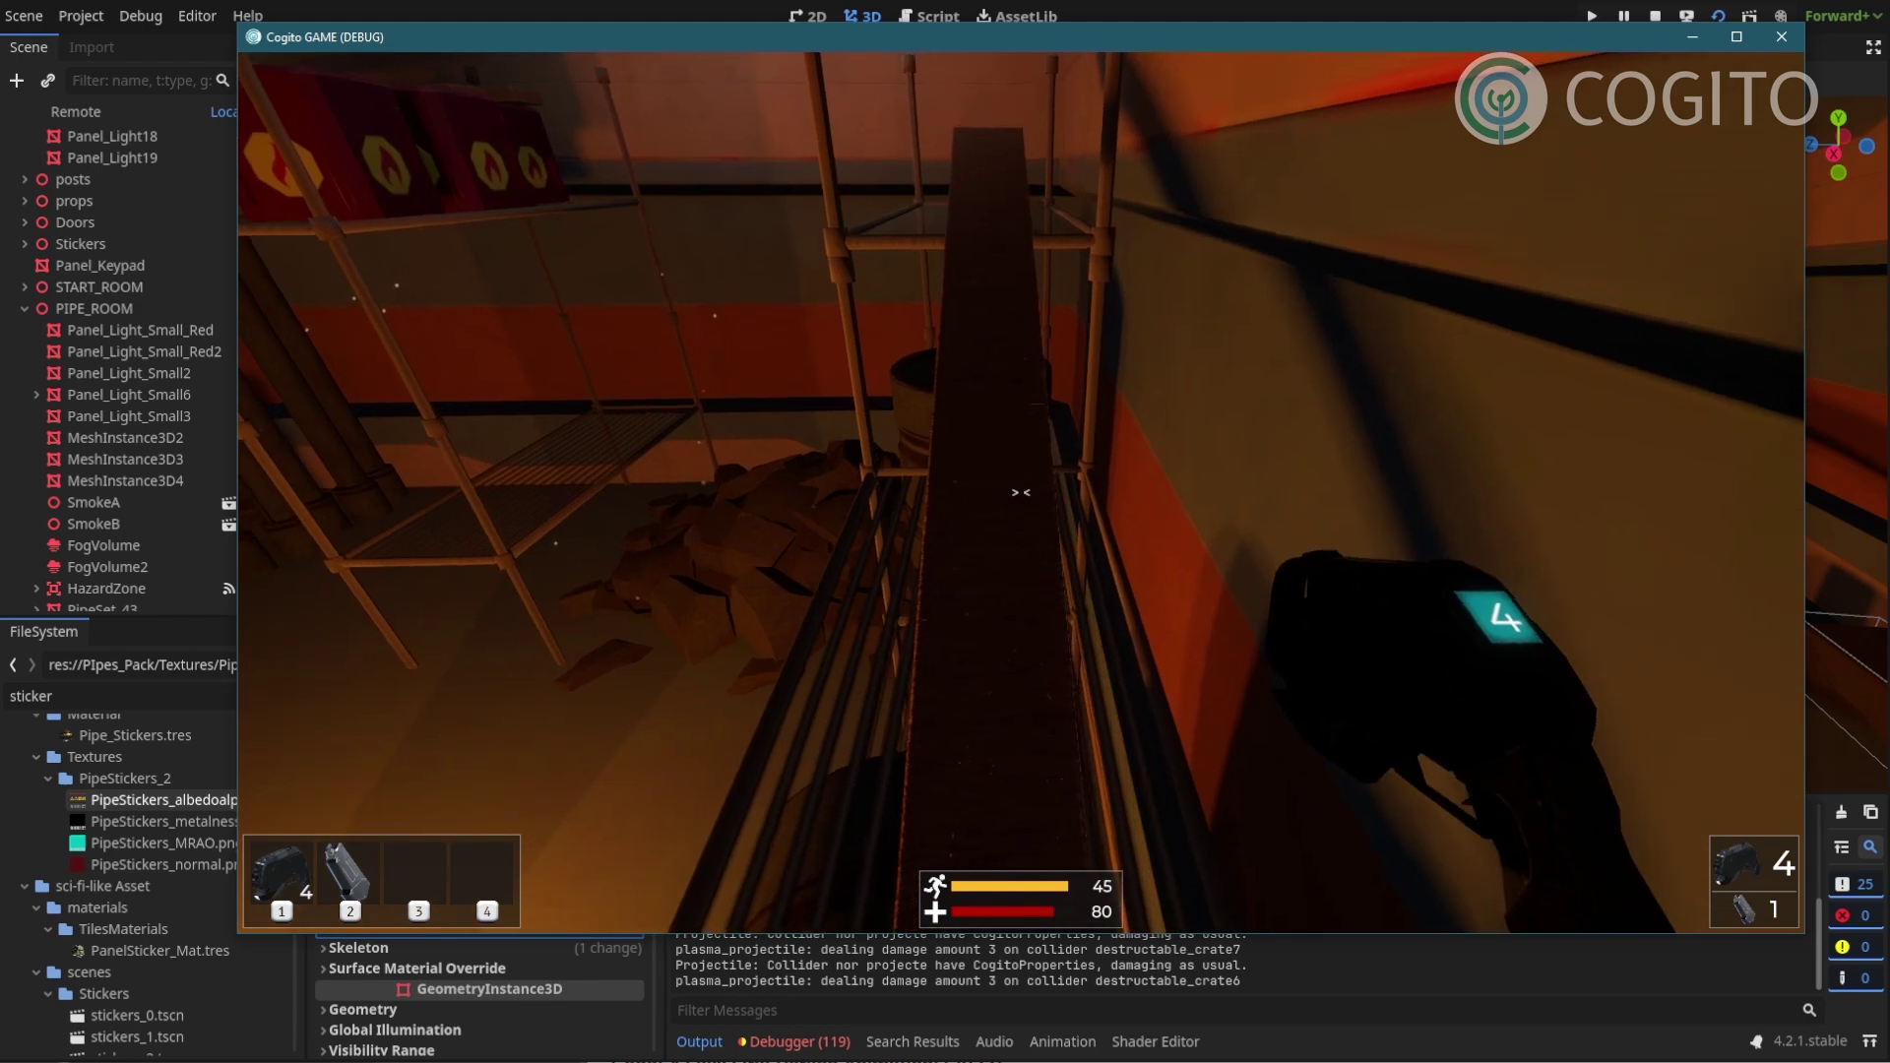
pyautogui.press('space')
pyautogui.press('s')
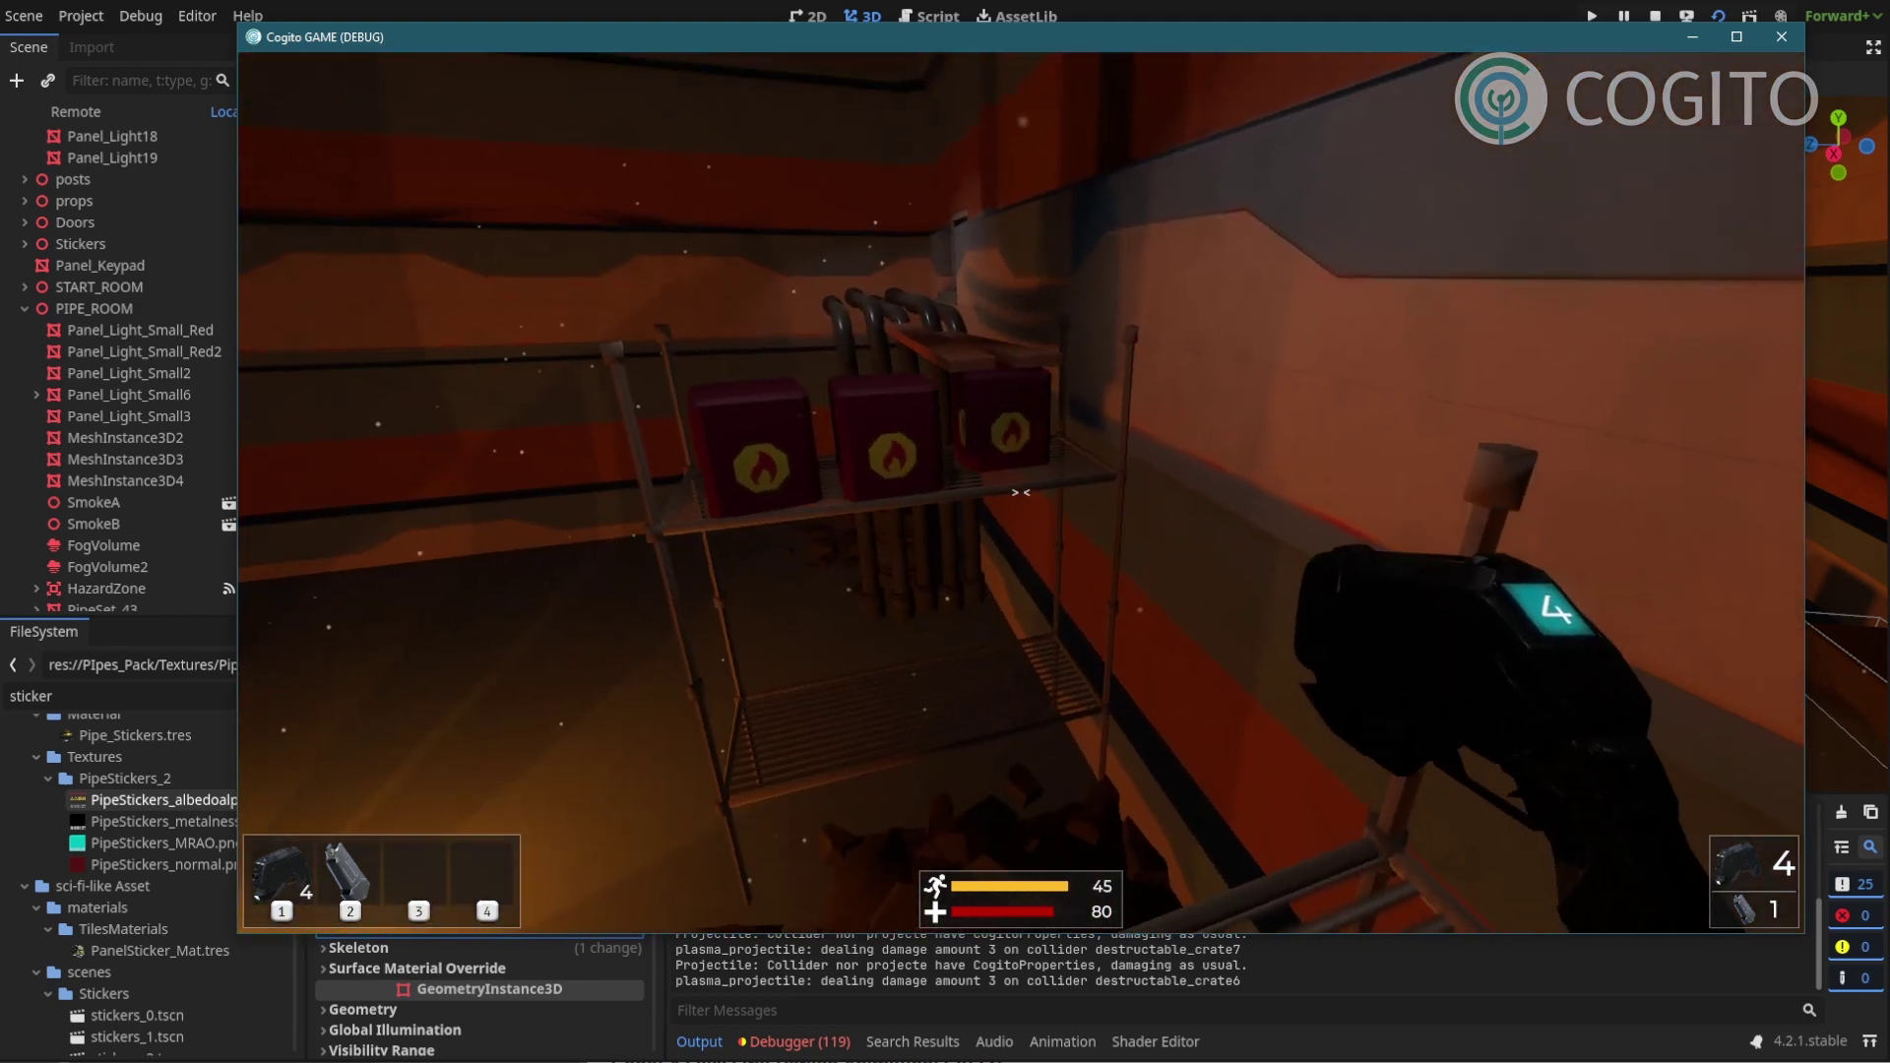
pyautogui.click(1021, 492)
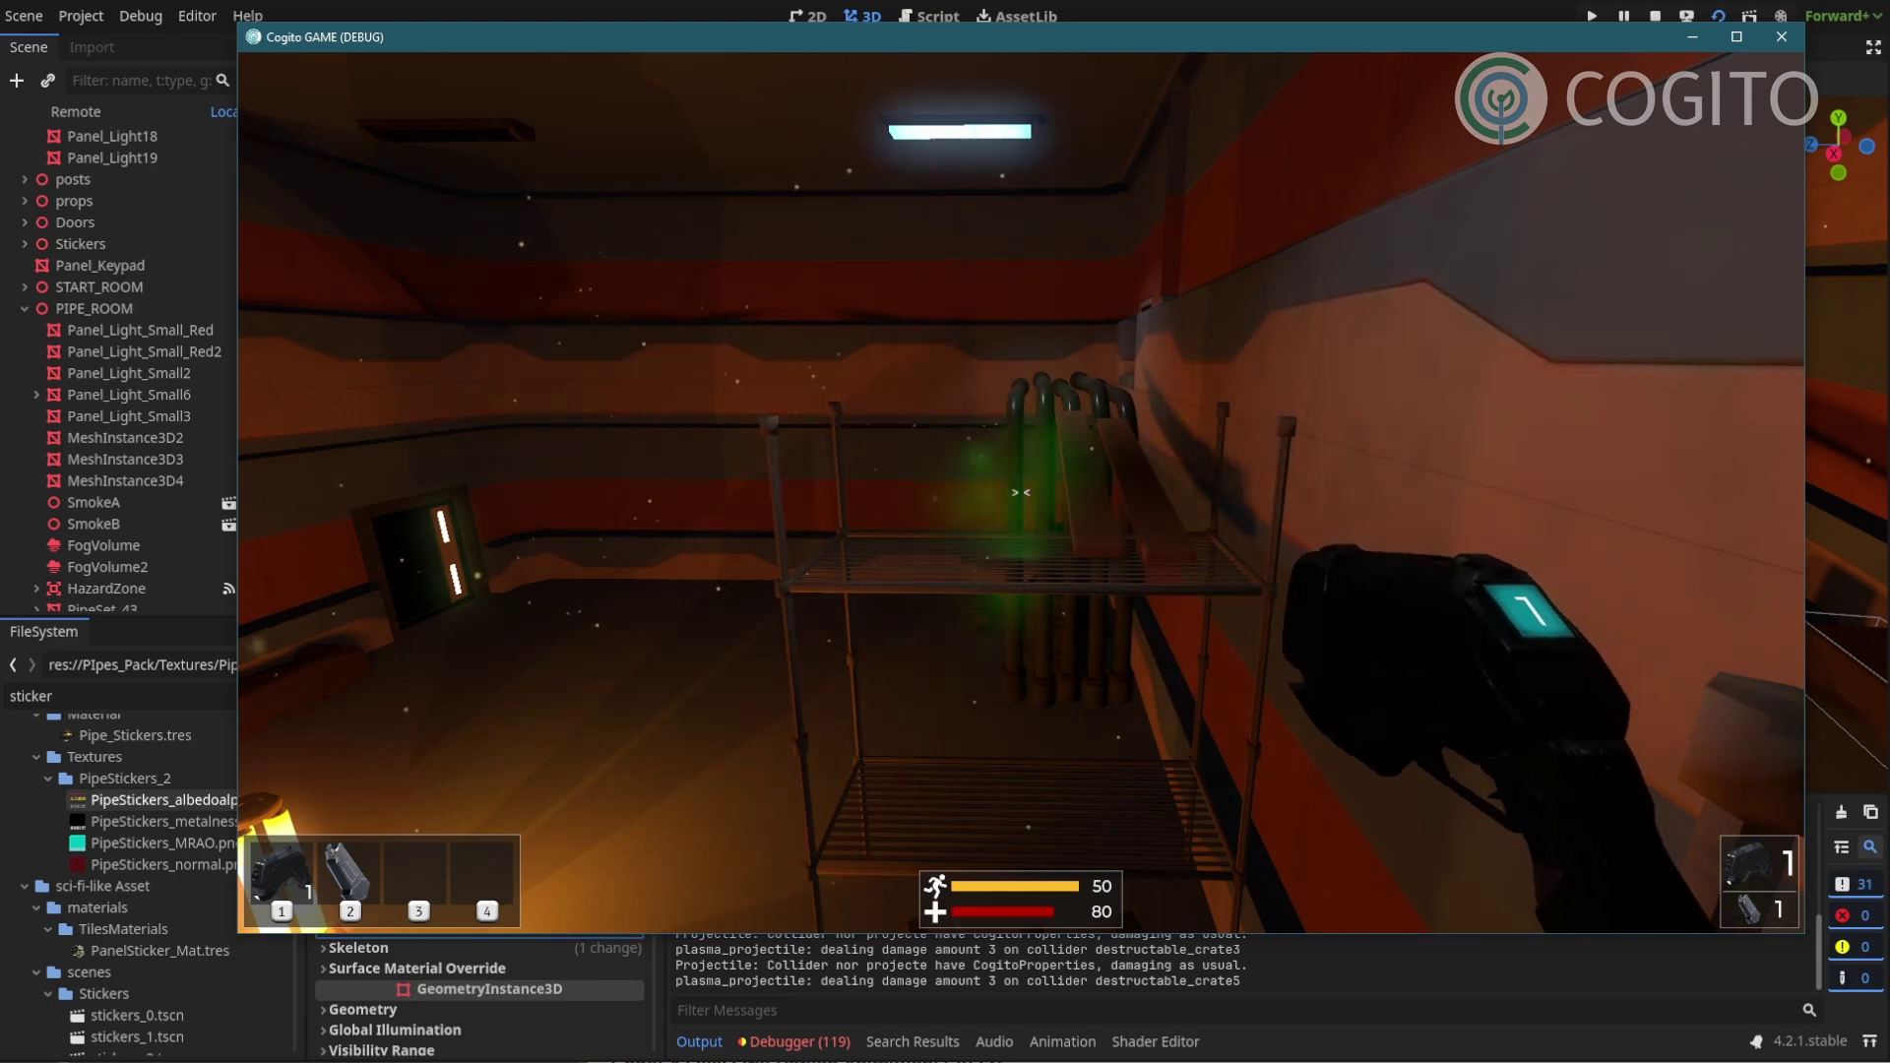
# Climb the dropped boards onto the pipes, go to the wall switch panel, and look back over the room.
pyautogui.press('w')
pyautogui.press('space')
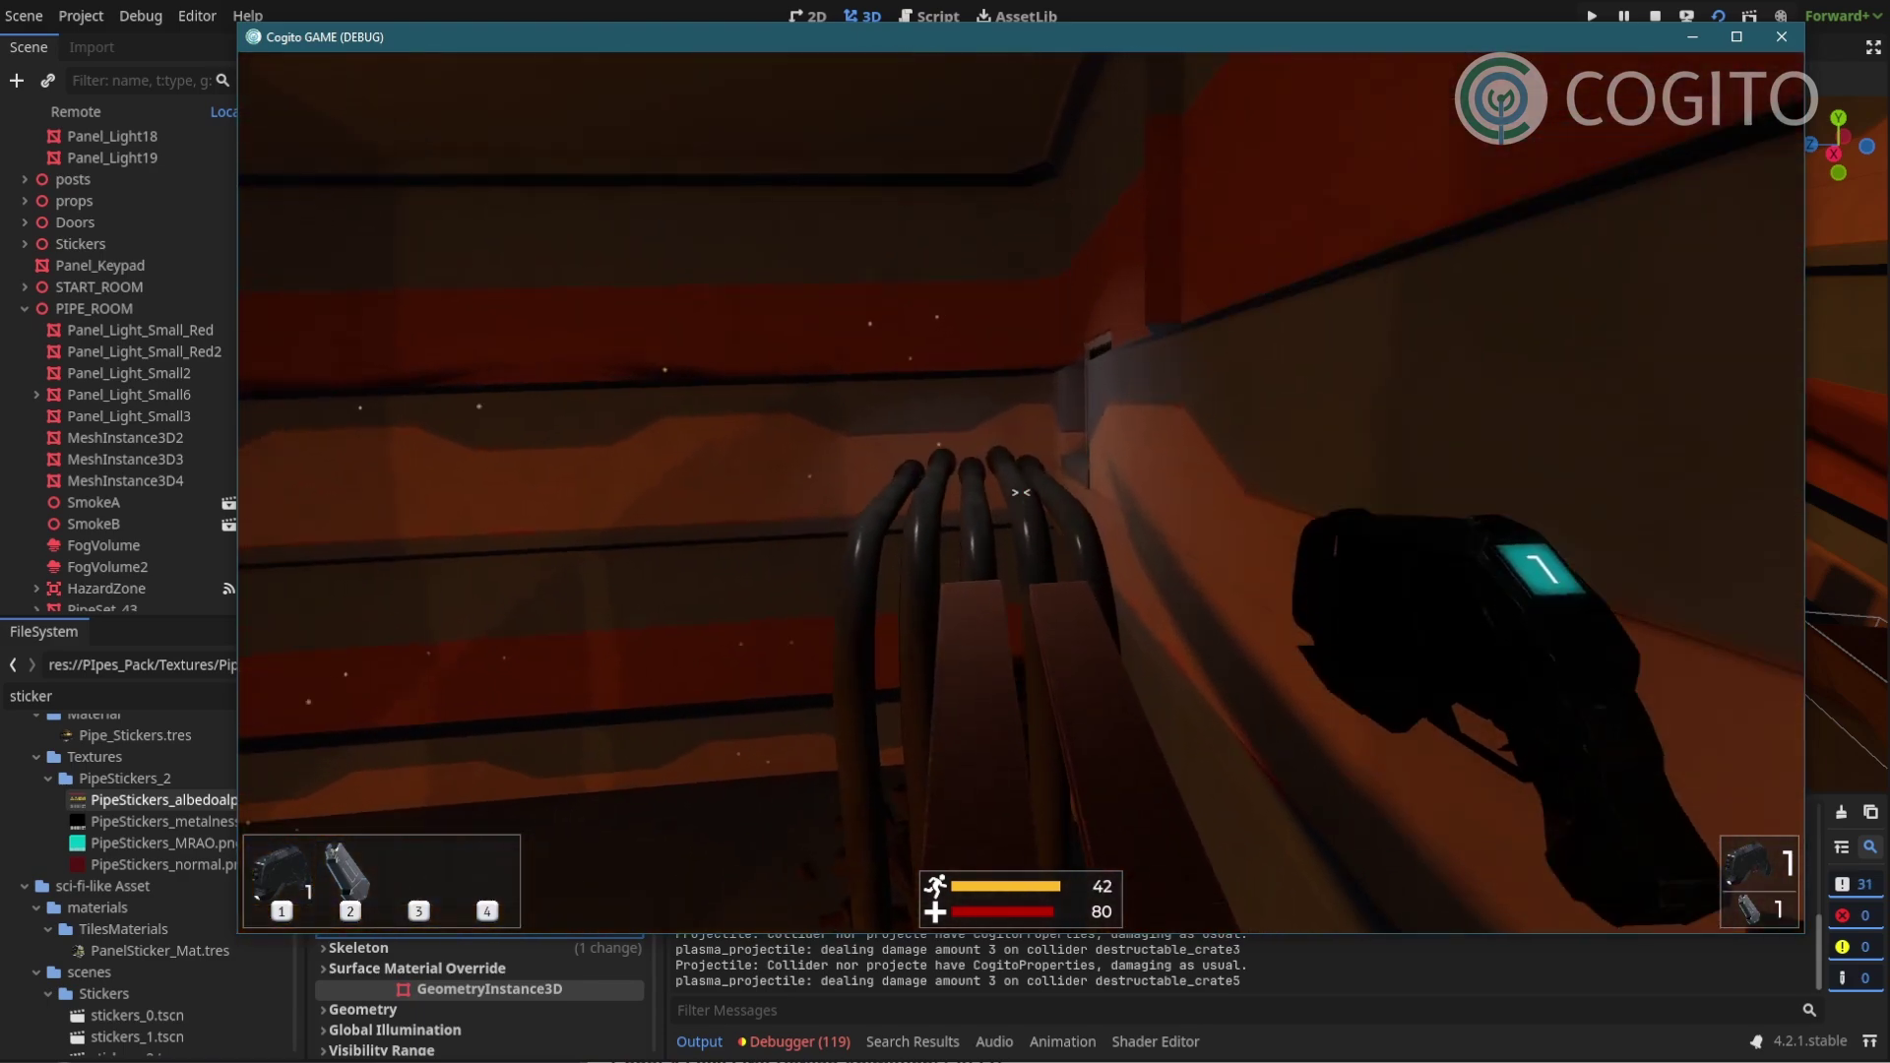
pyautogui.press('w')
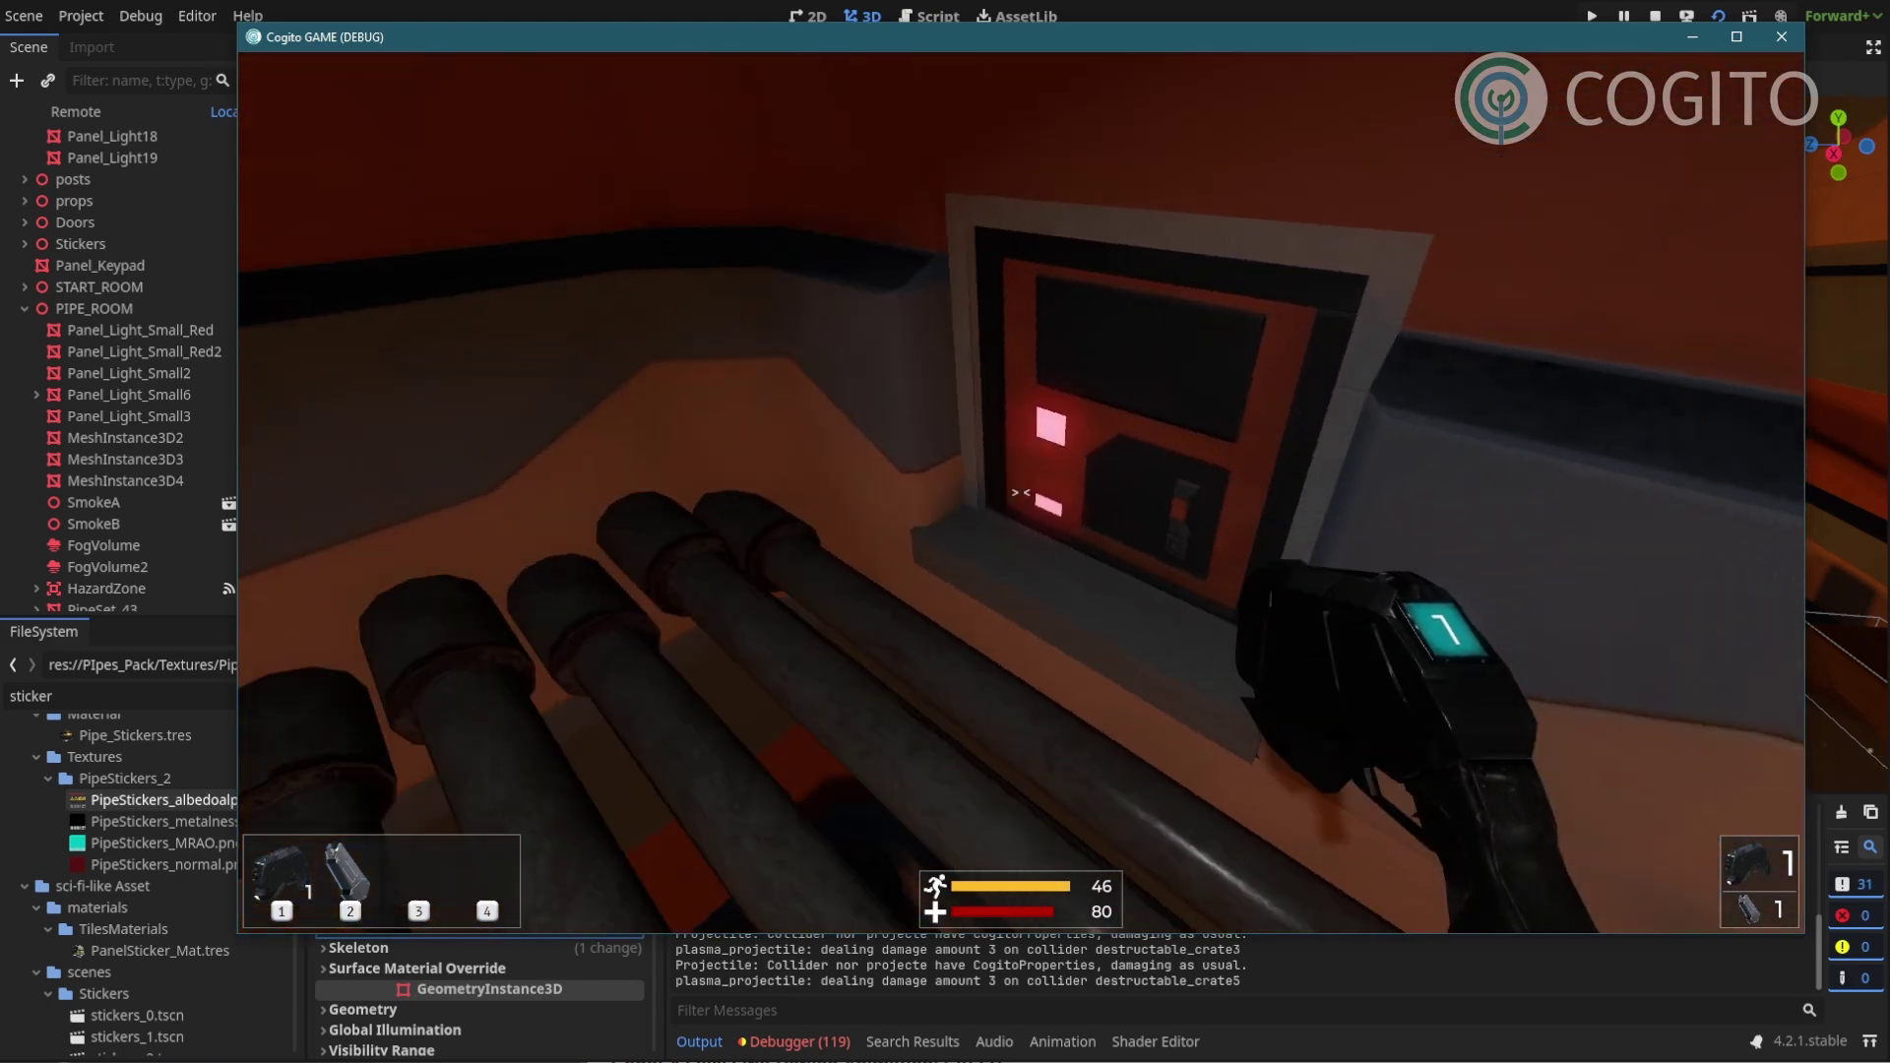
pyautogui.press('w')
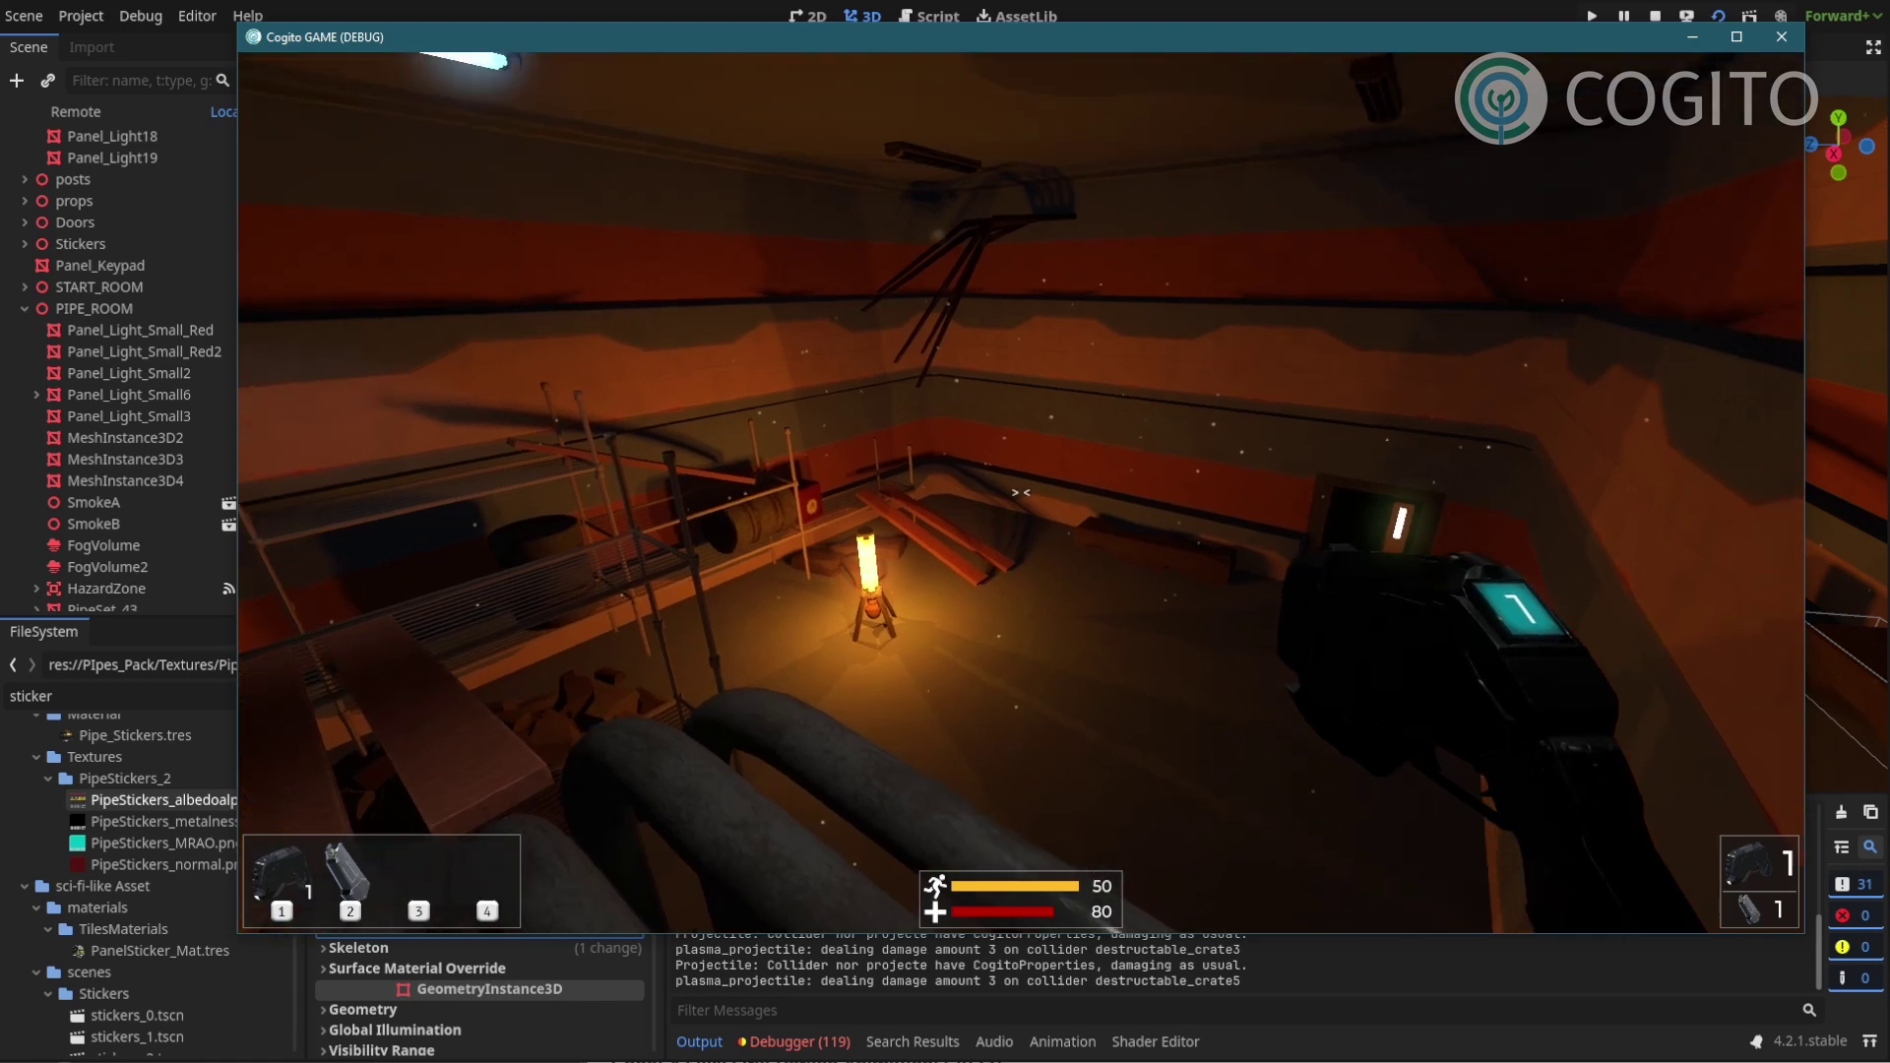